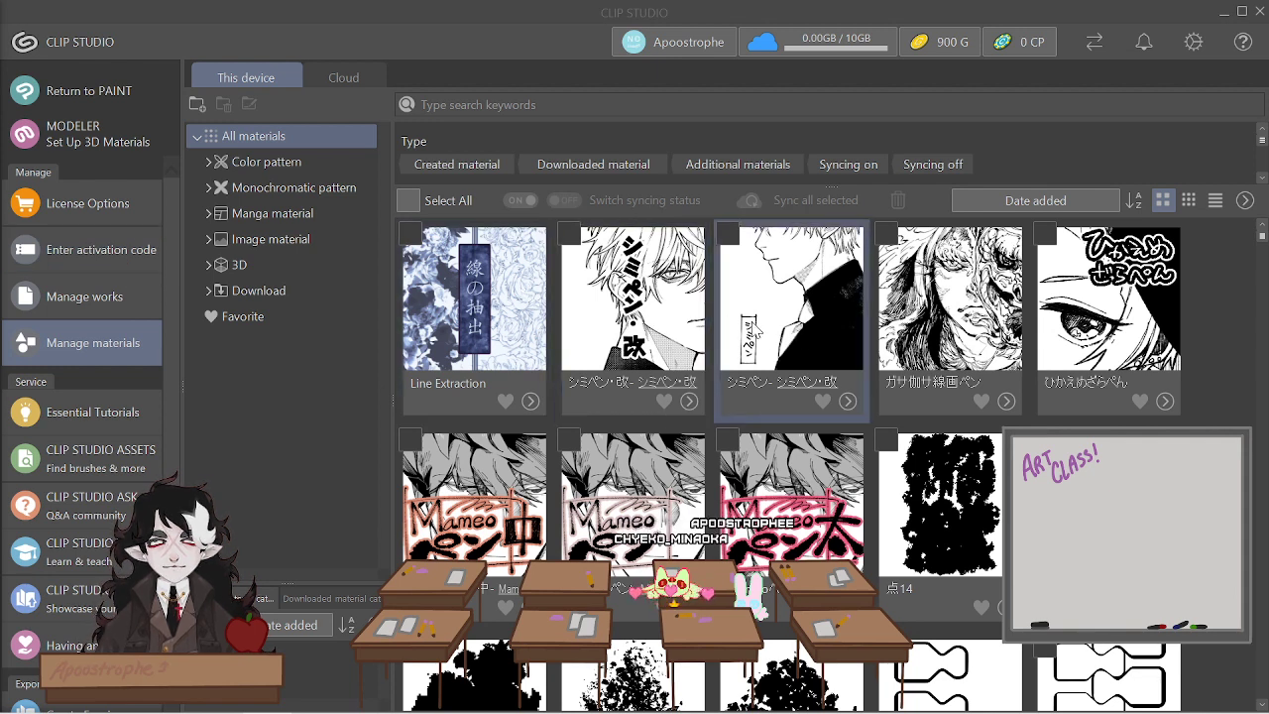
# Select the シミペン・改 brush material and the three Mameoペン brush materials in the materials list
pyautogui.click(573, 234)
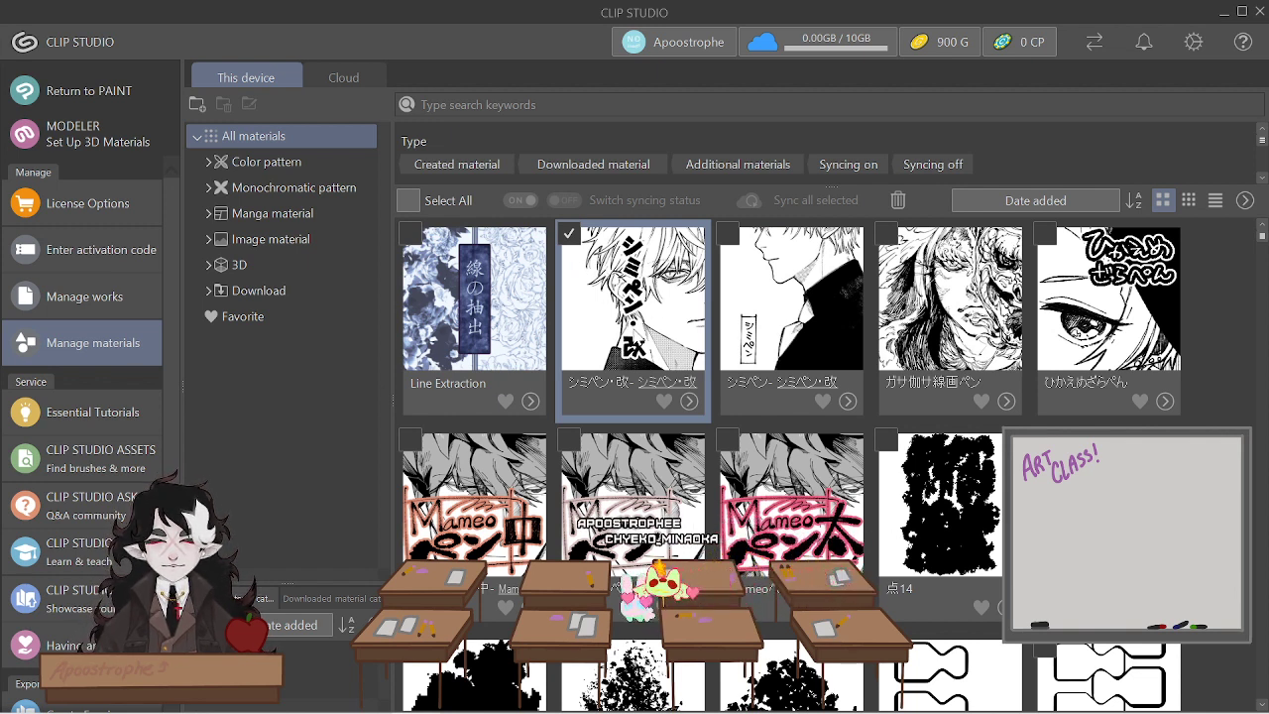
pyautogui.click(568, 232)
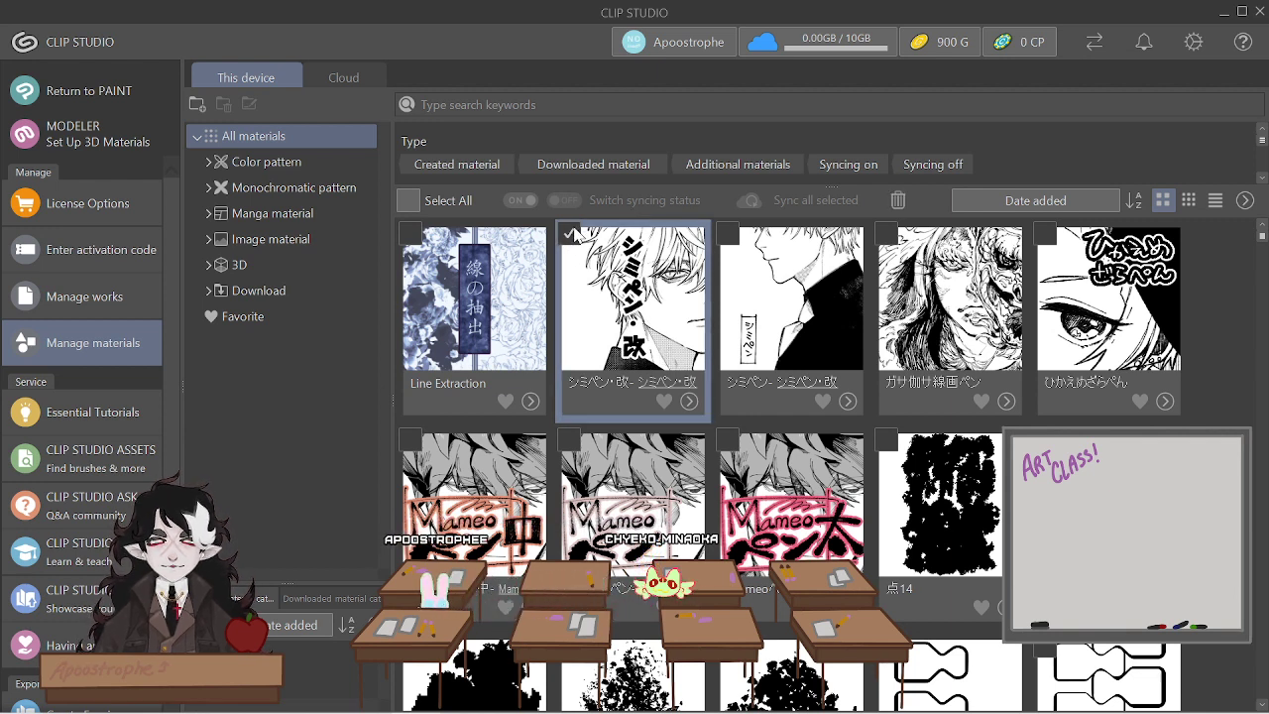
pyautogui.click(410, 439)
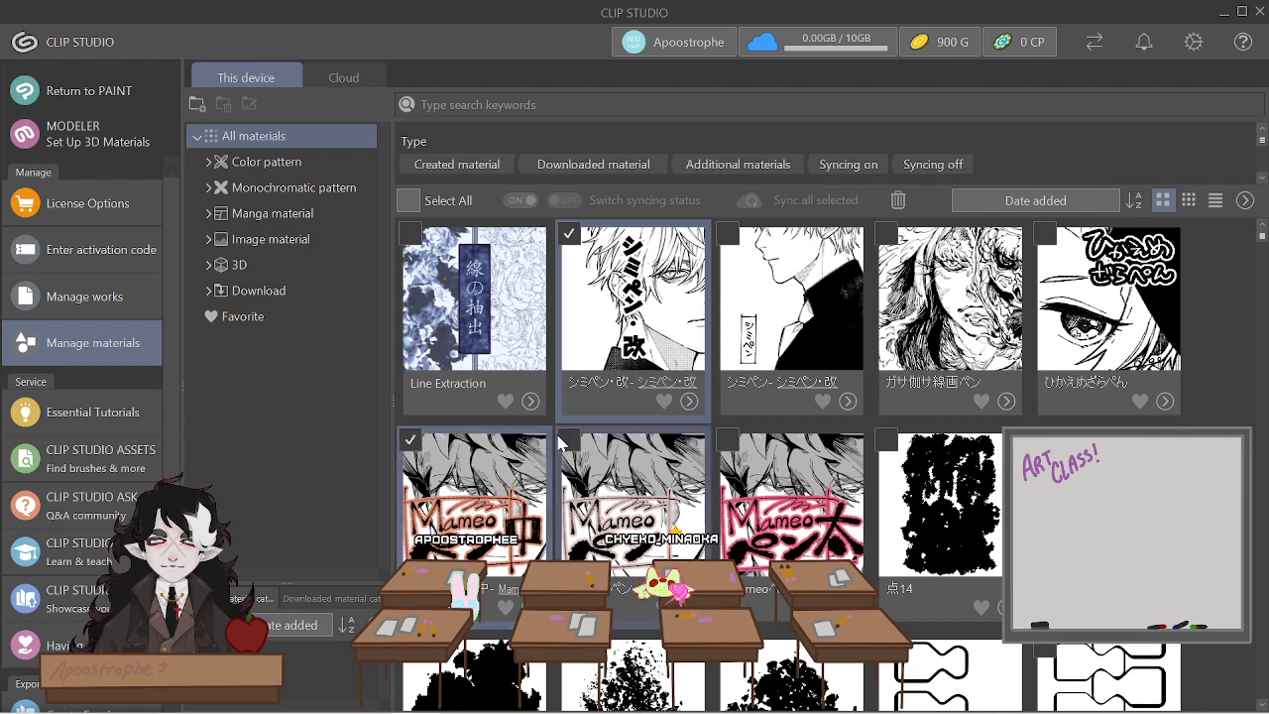
pyautogui.click(568, 440)
pyautogui.click(728, 439)
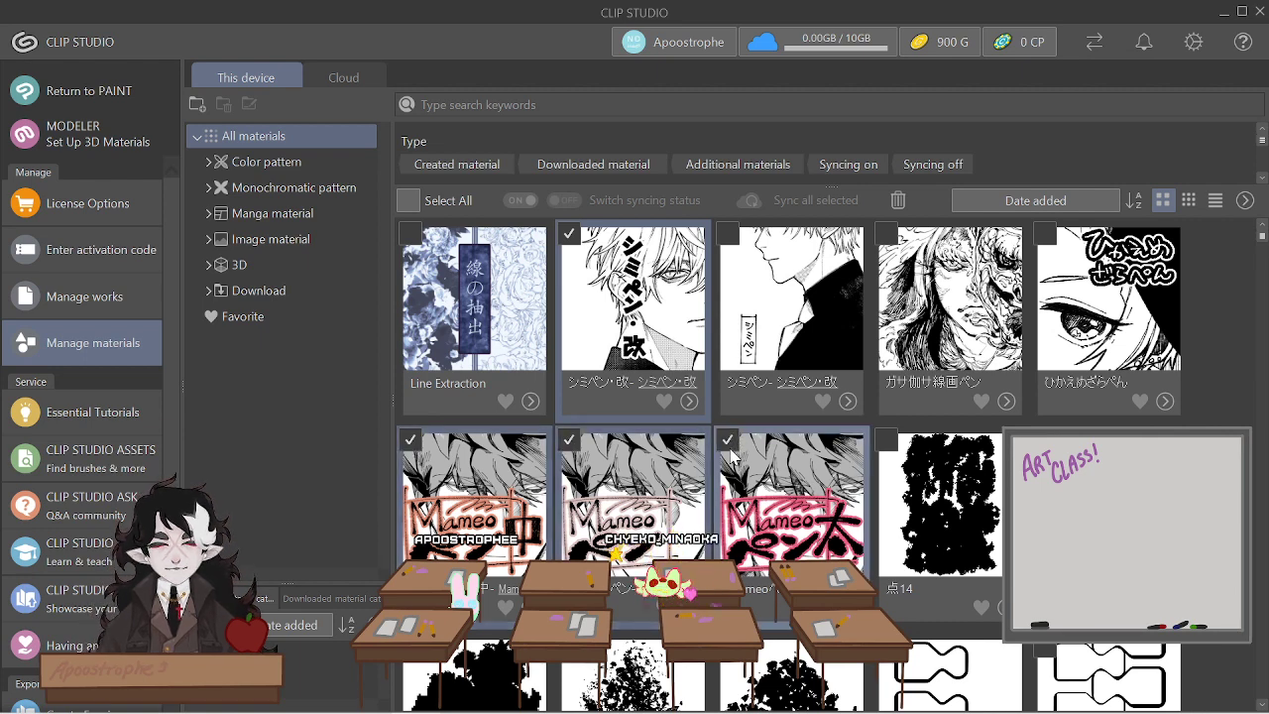
pyautogui.scroll(-2, 811, 488)
pyautogui.scroll(2, 806, 481)
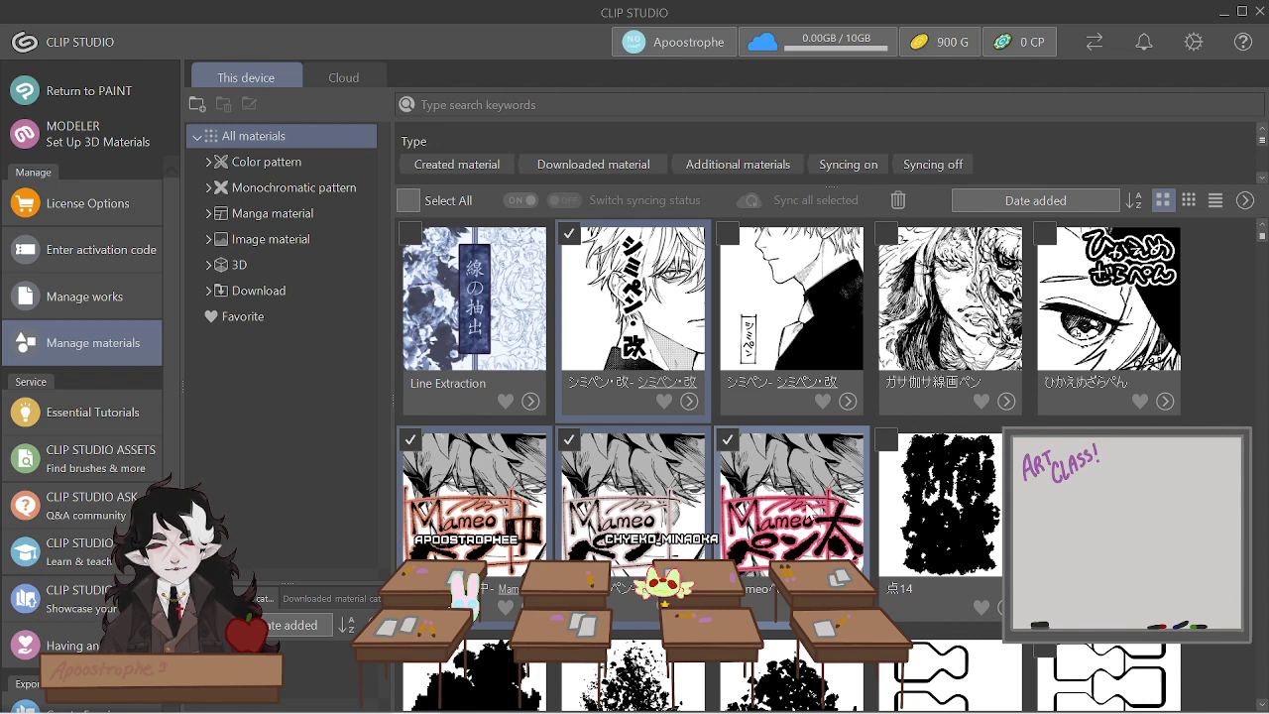
# Add the ガサガサ線画ペン and ひかえめざらぺん brushes to the material selection, leaving the plain シミペン unselected
pyautogui.click(888, 236)
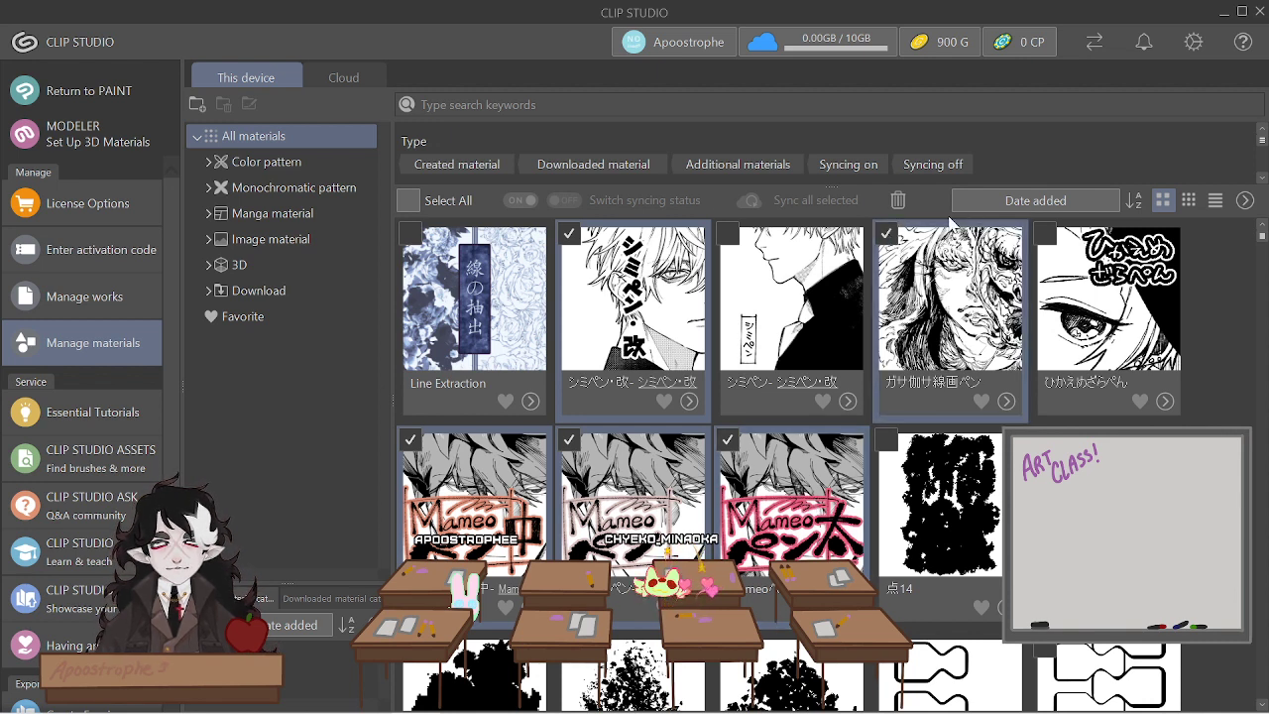
pyautogui.click(1046, 236)
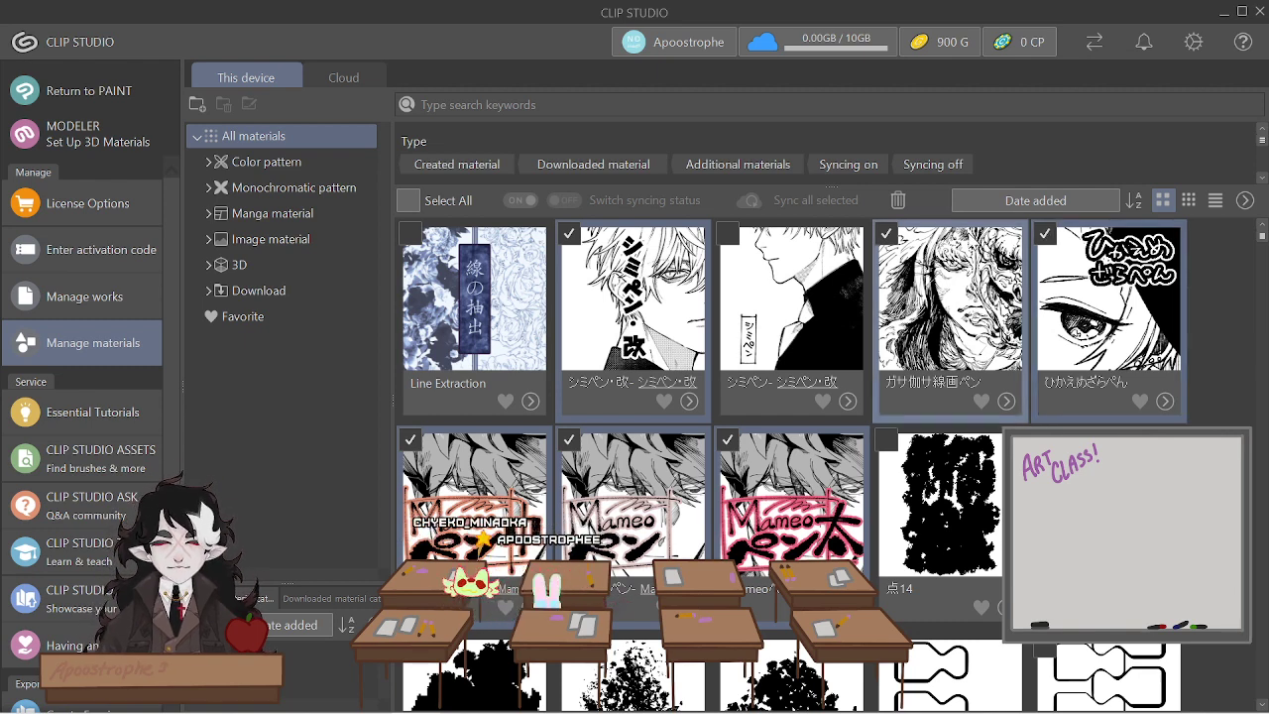
pyautogui.click(888, 235)
pyautogui.click(888, 235)
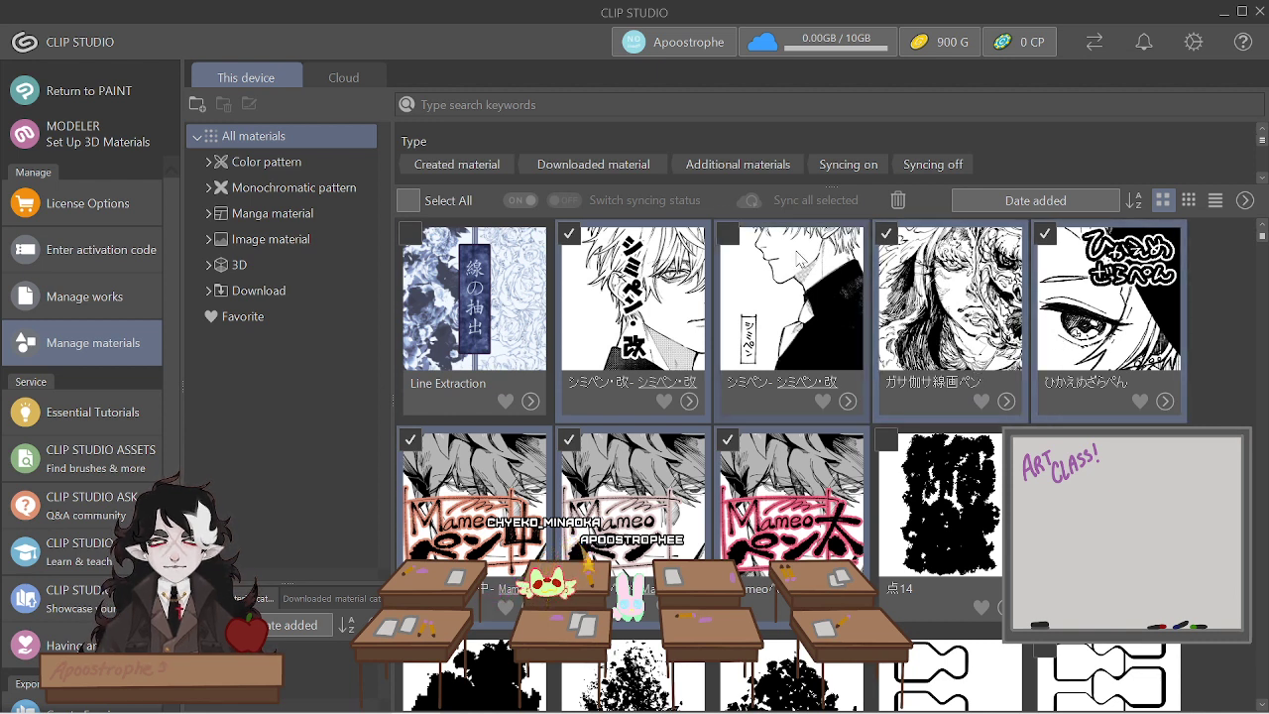
pyautogui.click(728, 238)
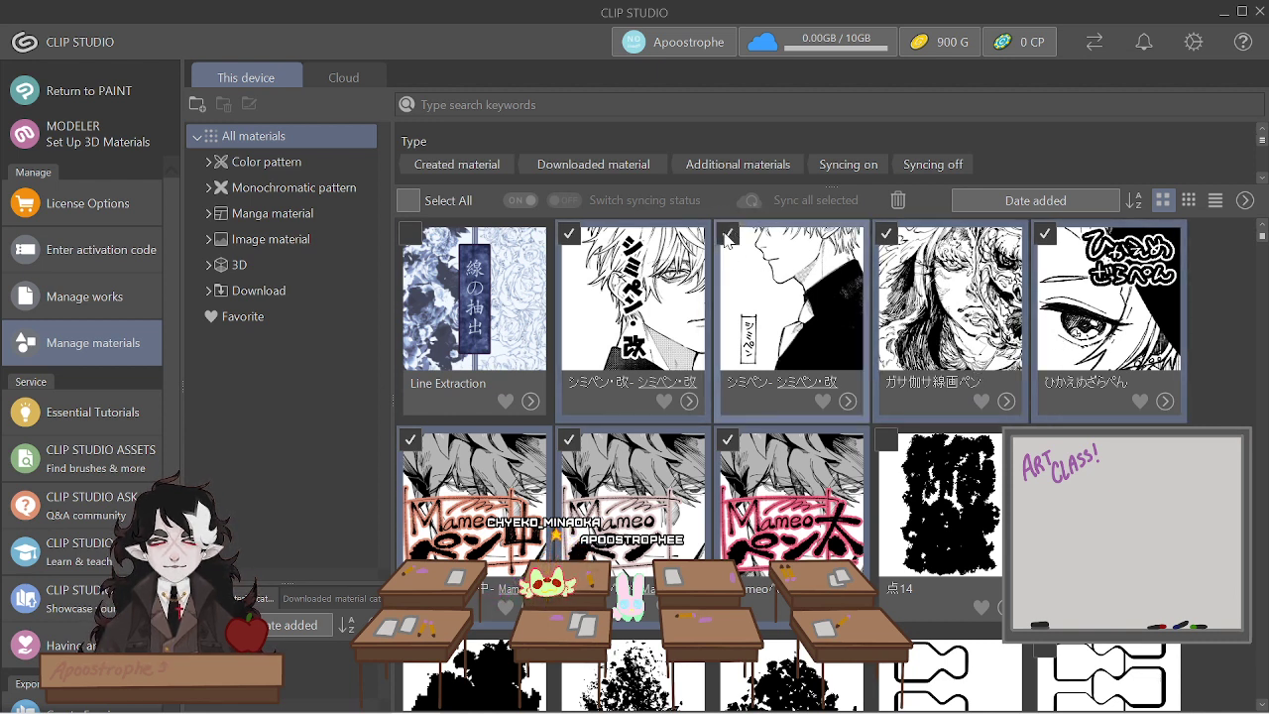
pyautogui.click(728, 236)
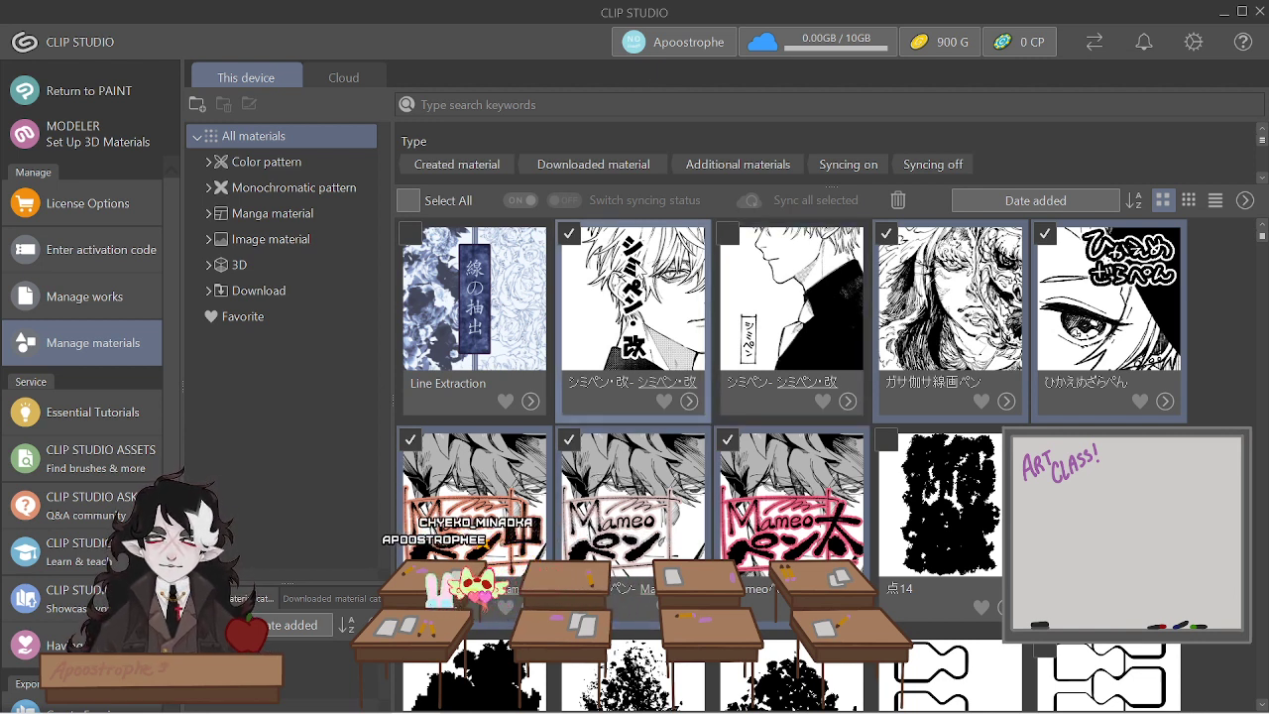
# Switch to Clip Studio Paint and set both the main and sub drawing colours to black
pyautogui.hotkey('alt', 'Tab')
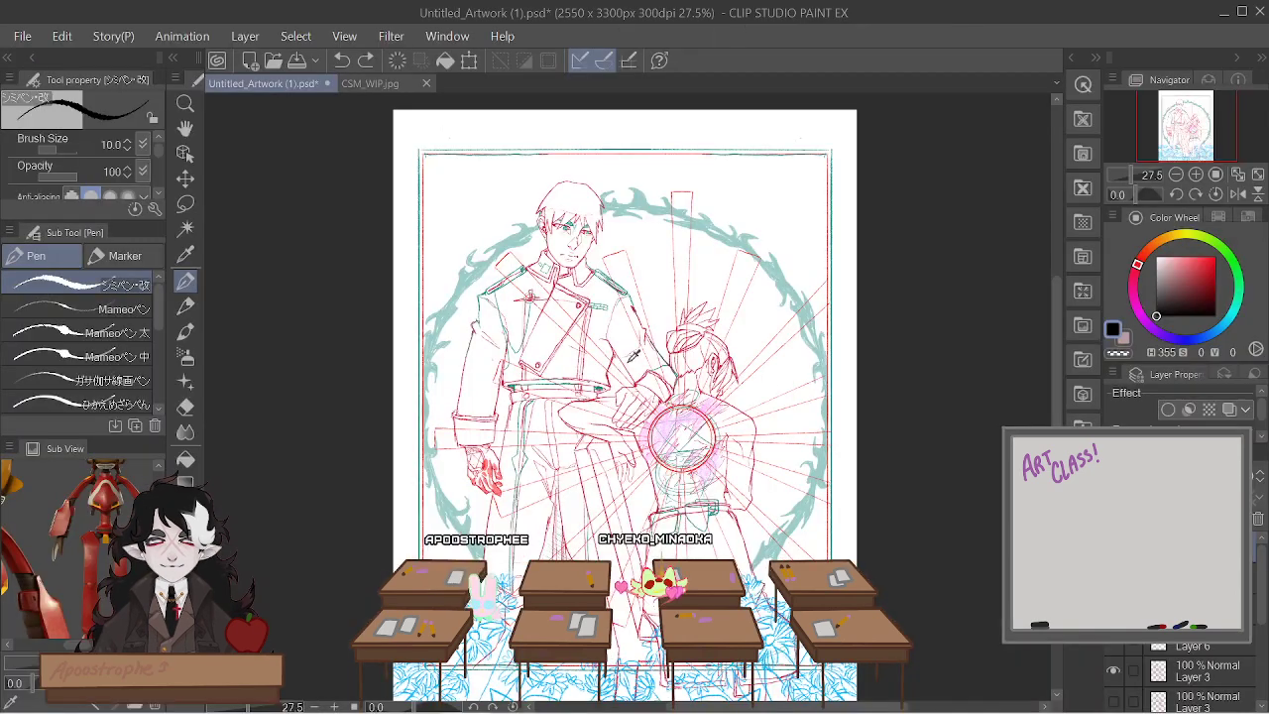
pyautogui.scroll(-1, 623, 347)
pyautogui.scroll(2, 625, 401)
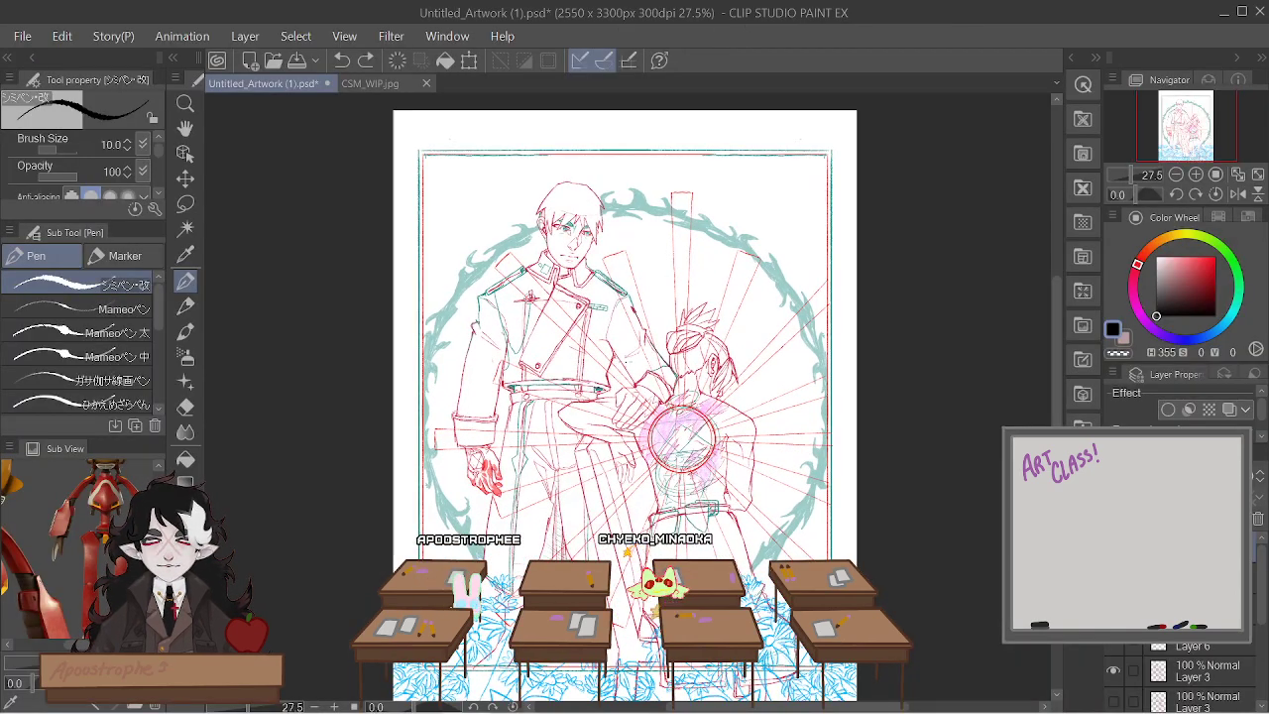
pyautogui.scroll(-2, 625, 400)
pyautogui.scroll(1, 624, 401)
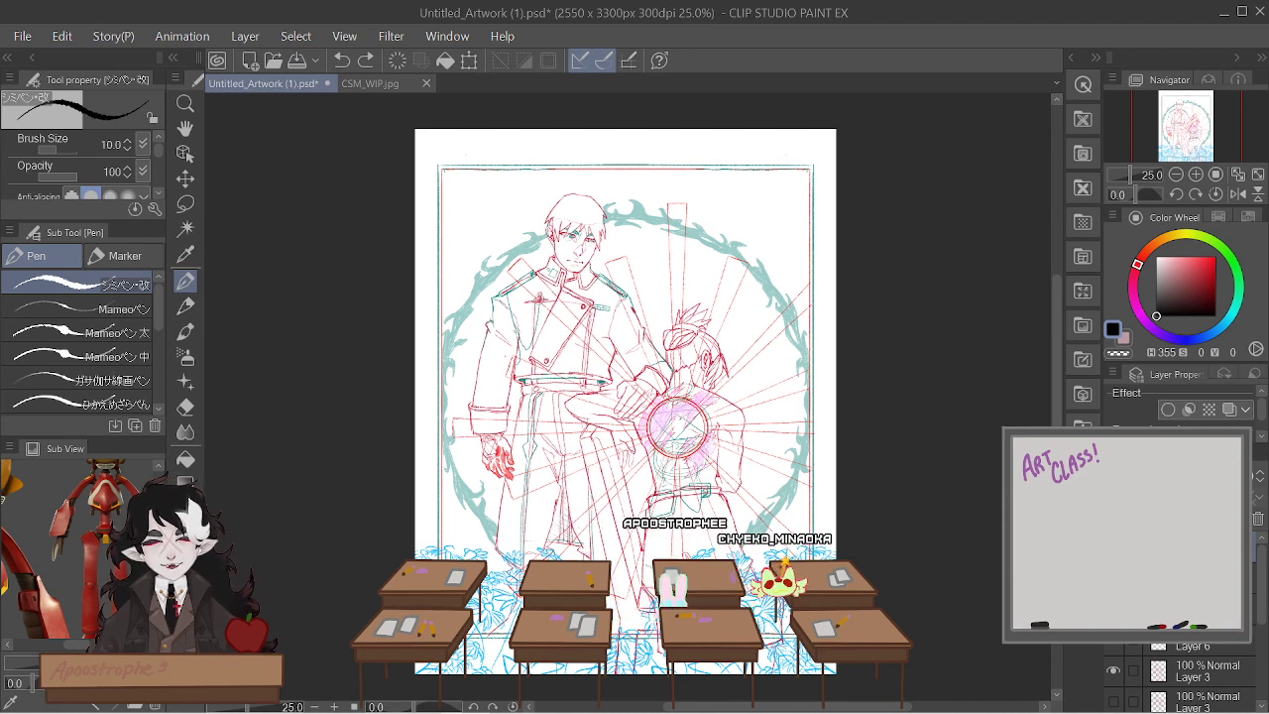
pyautogui.click(1167, 300)
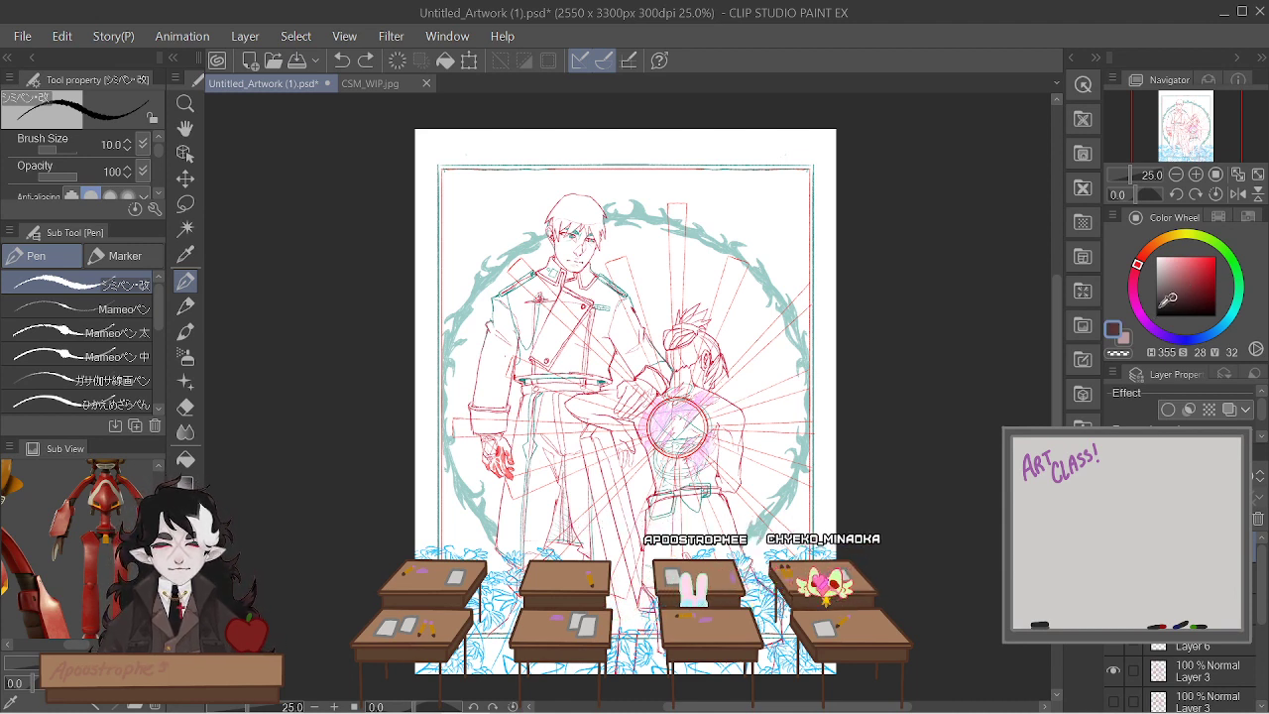
pyautogui.moveTo(1162, 303); pyautogui.dragTo(1126, 356)
pyautogui.click(1125, 339)
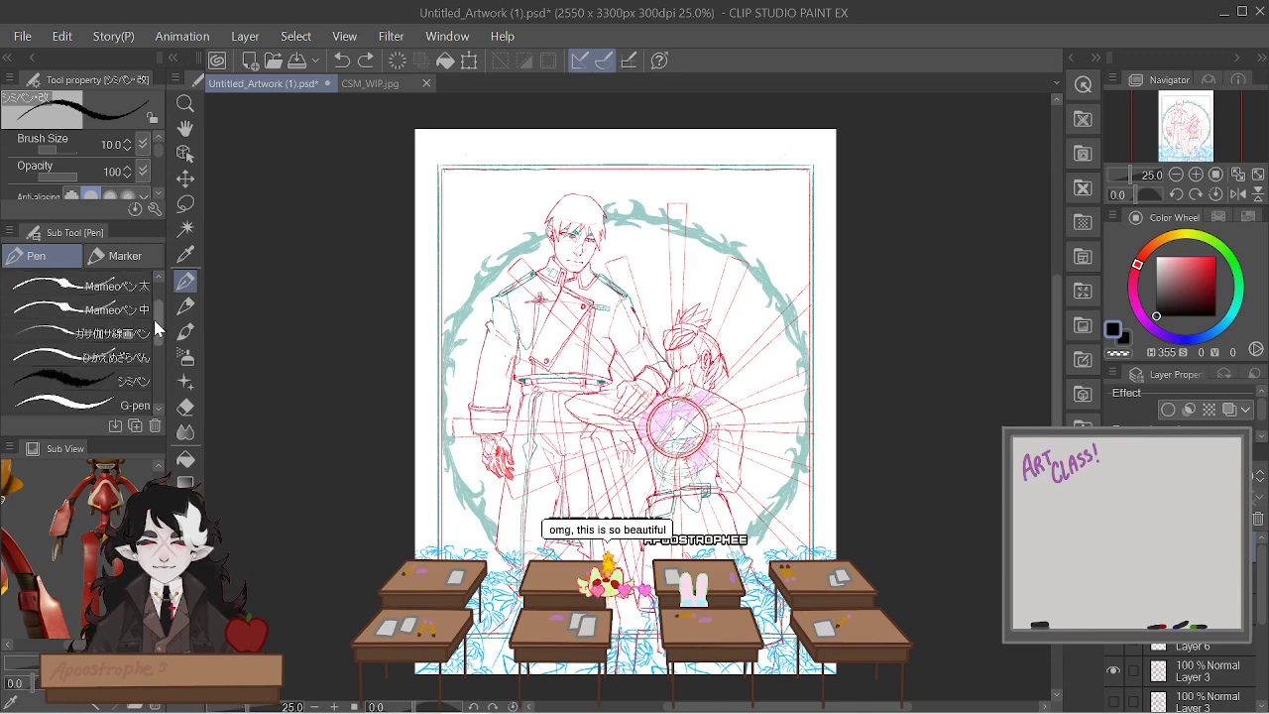
pyautogui.scroll(-1, 568, 381)
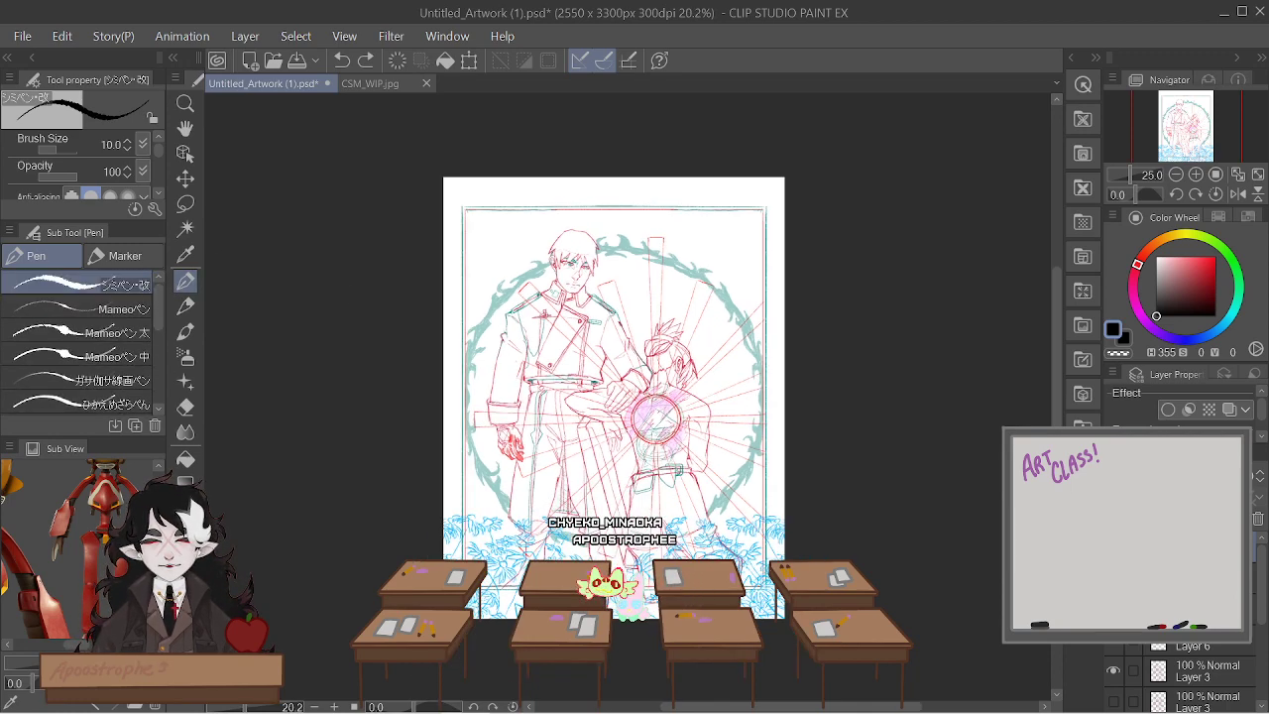
pyautogui.scroll(2, 568, 381)
pyautogui.scroll(1, 609, 364)
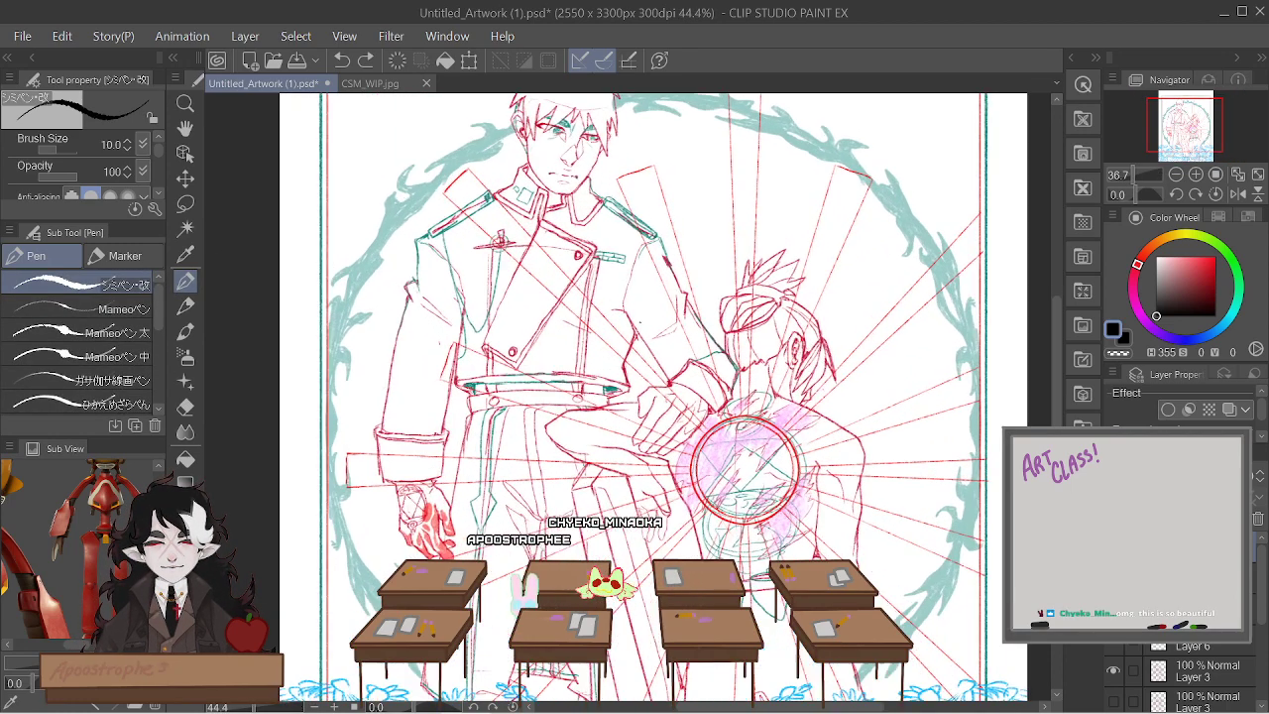
pyautogui.scroll(-1, 714, 291)
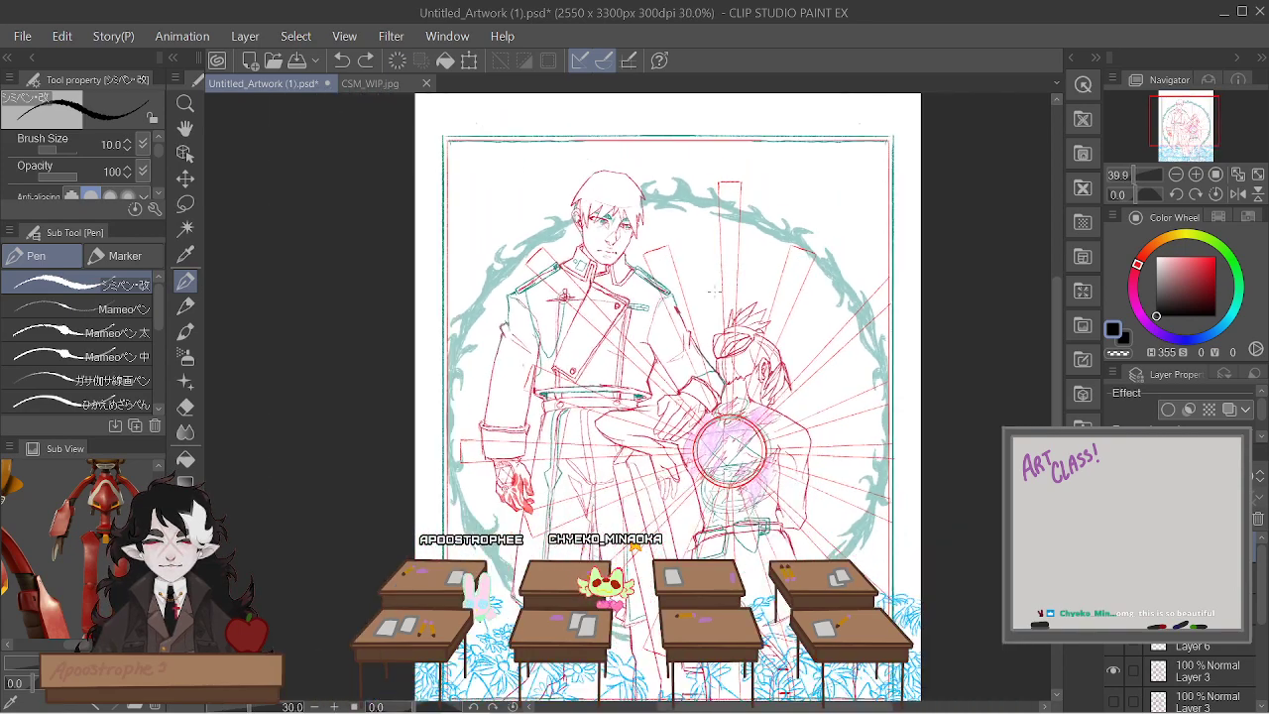
pyautogui.scroll(2, 550, 184)
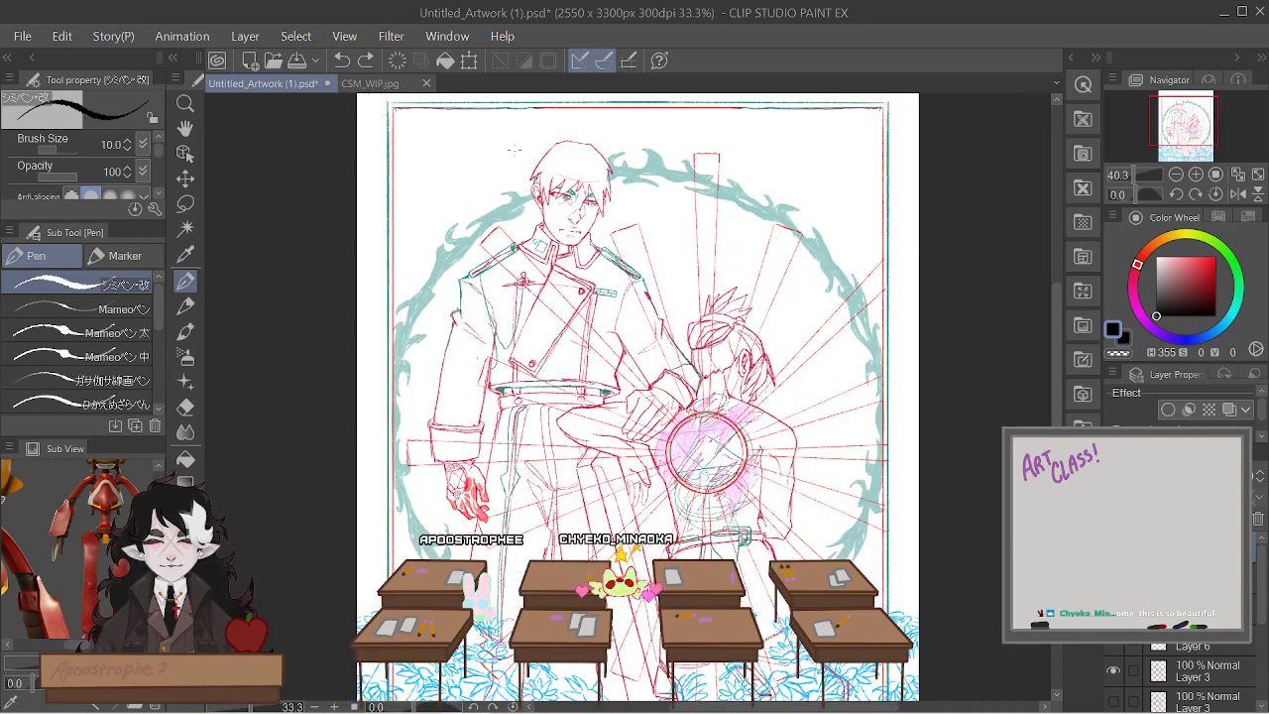
pyautogui.scroll(-3, 634, 397)
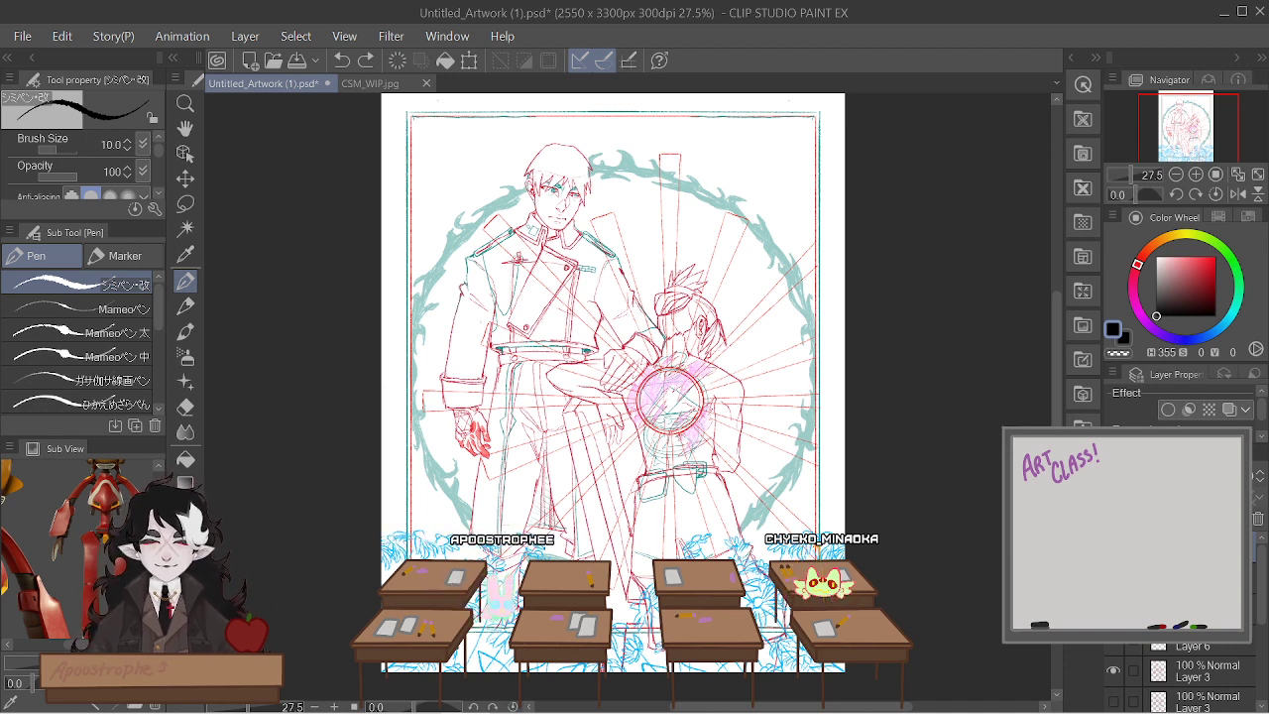
# Delete the hidden 67% opacity Layer 1 near the bottom of the layer stack
pyautogui.moveTo(1254, 583); pyautogui.dragTo(1261, 652)
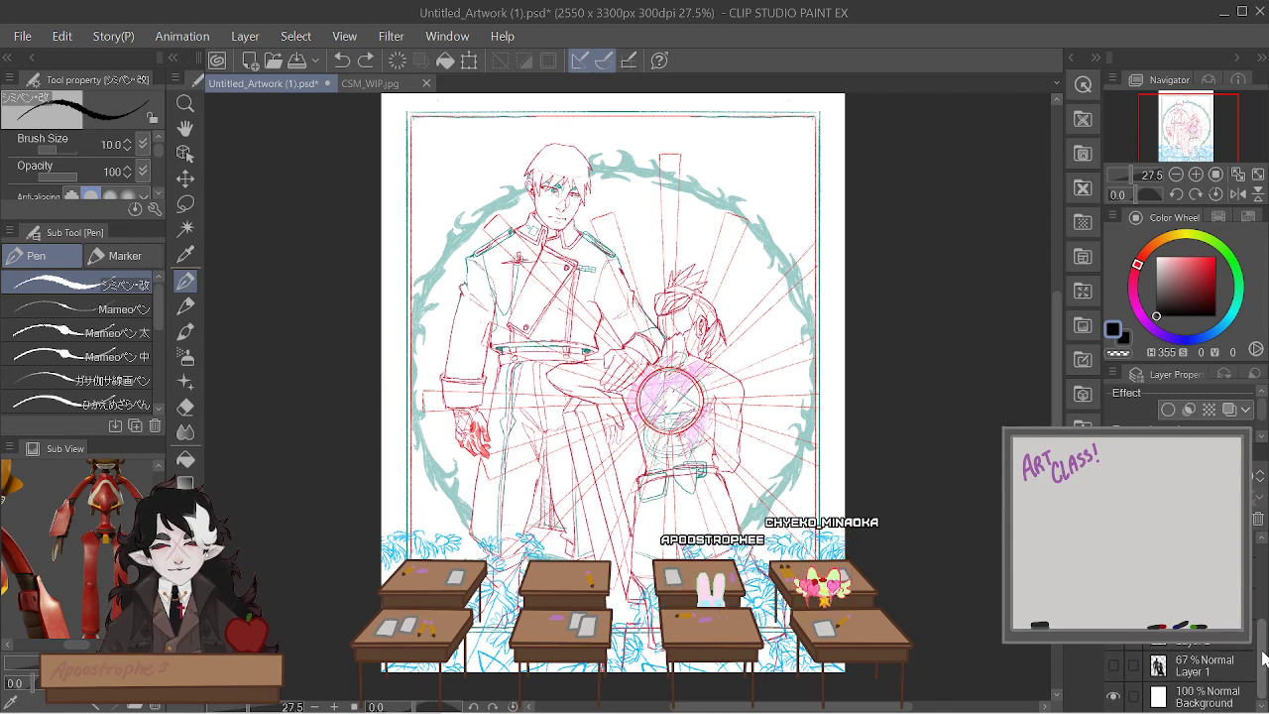
pyautogui.click(1243, 672)
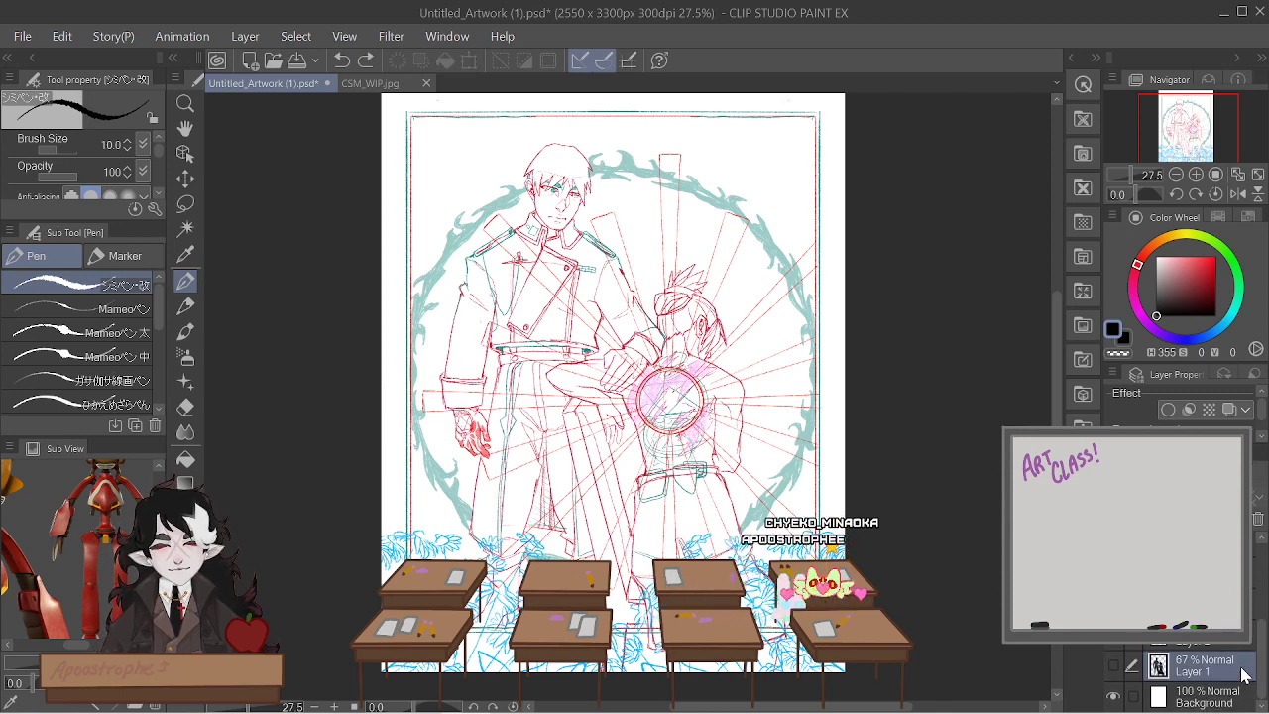
pyautogui.click(1258, 520)
pyautogui.press('Return')
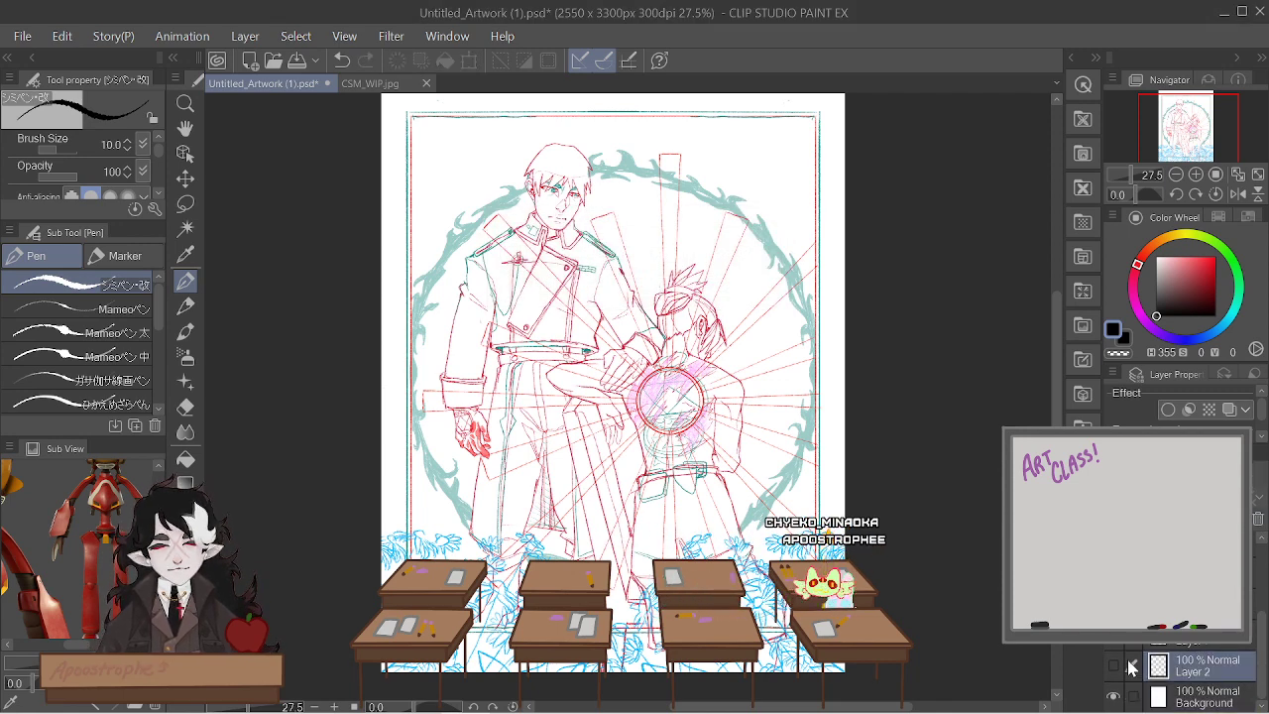
# Toggle the visibility of Layer 2 and of the ring and figure sketch layers to check what each contains
pyautogui.click(1113, 667)
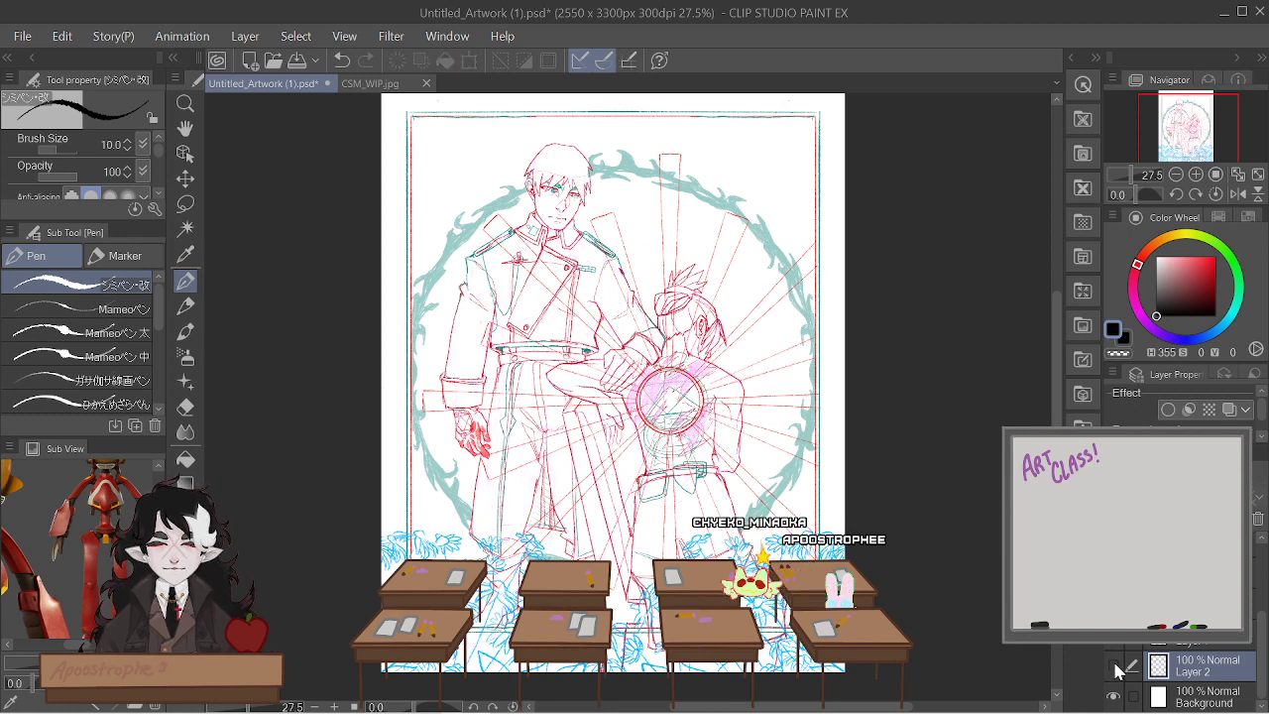
pyautogui.click(1113, 603)
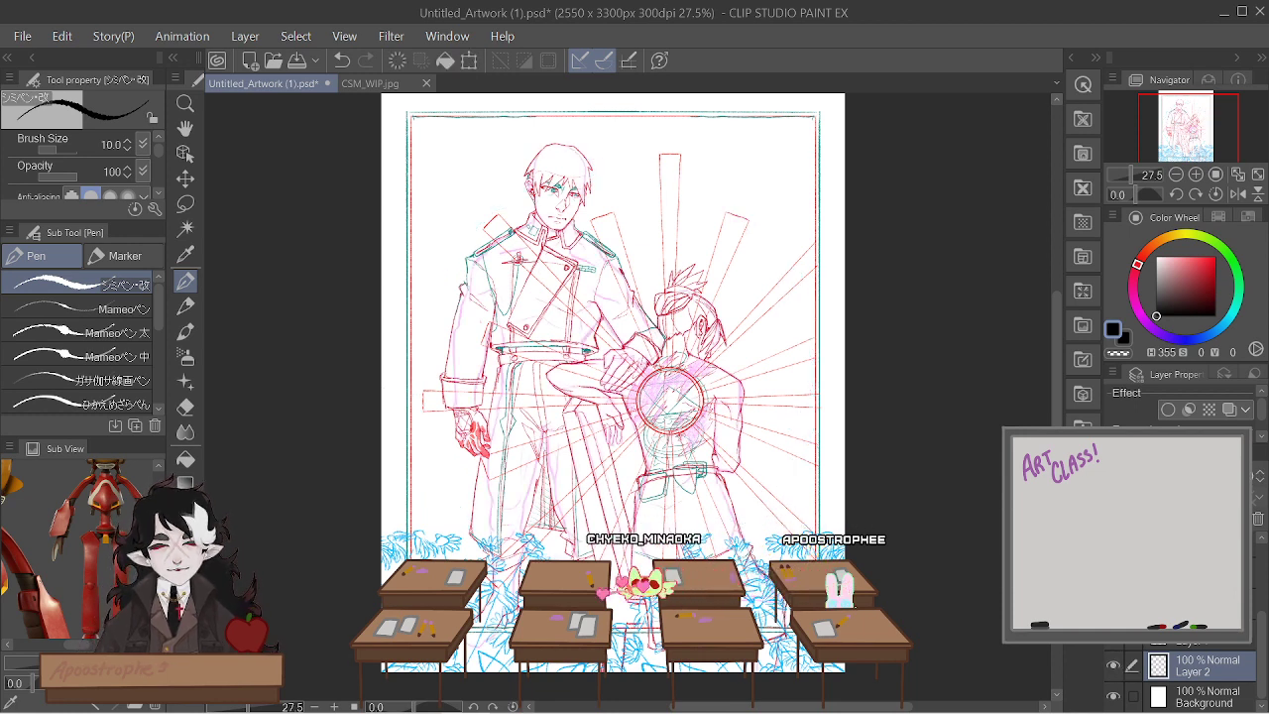
pyautogui.click(1112, 604)
pyautogui.click(1113, 572)
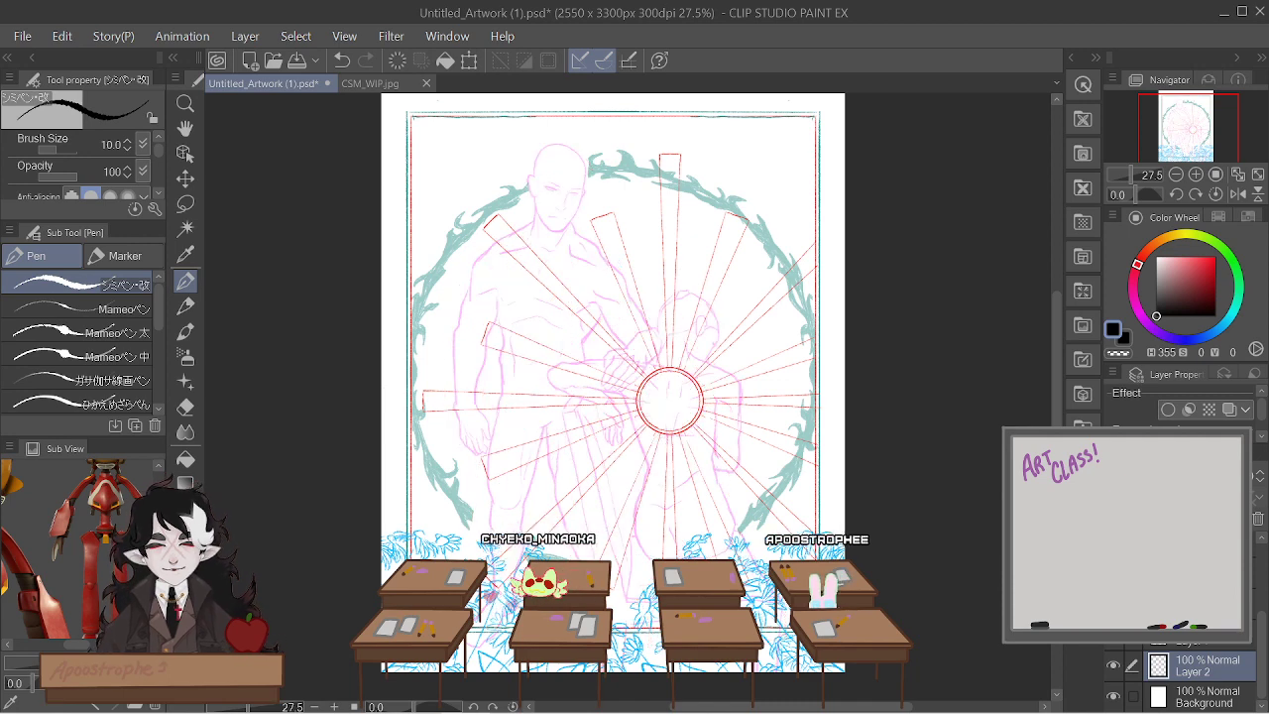
pyautogui.click(1113, 572)
pyautogui.click(1113, 664)
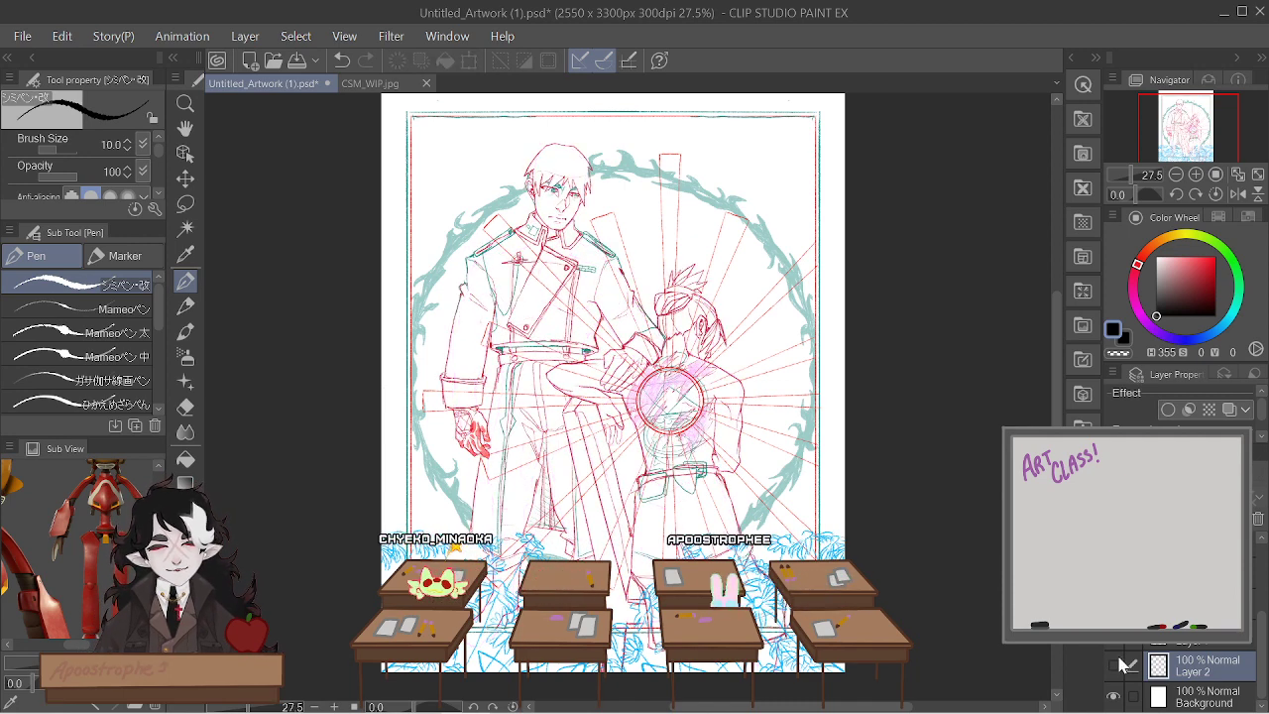
# Delete the unneeded hidden sketch layer above Layer 2 and keep Layer 2 hidden
pyautogui.scroll(3, 1149, 669)
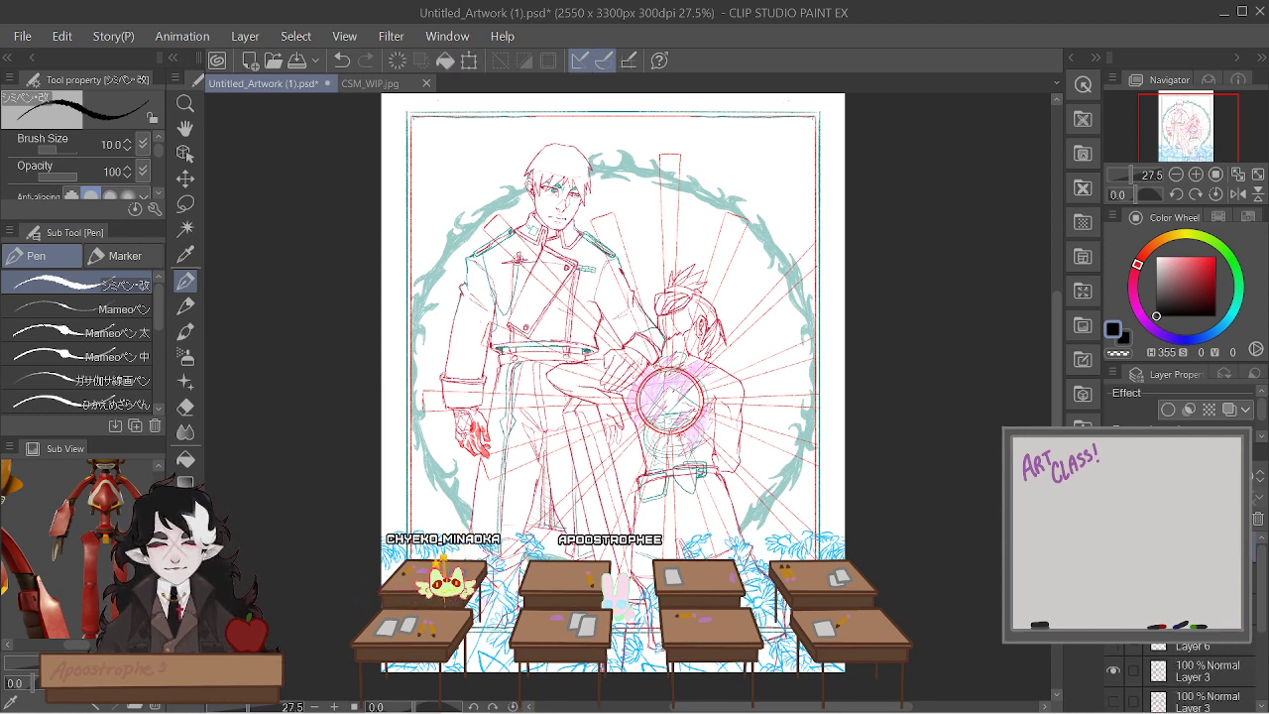
pyautogui.scroll(-3, 1260, 678)
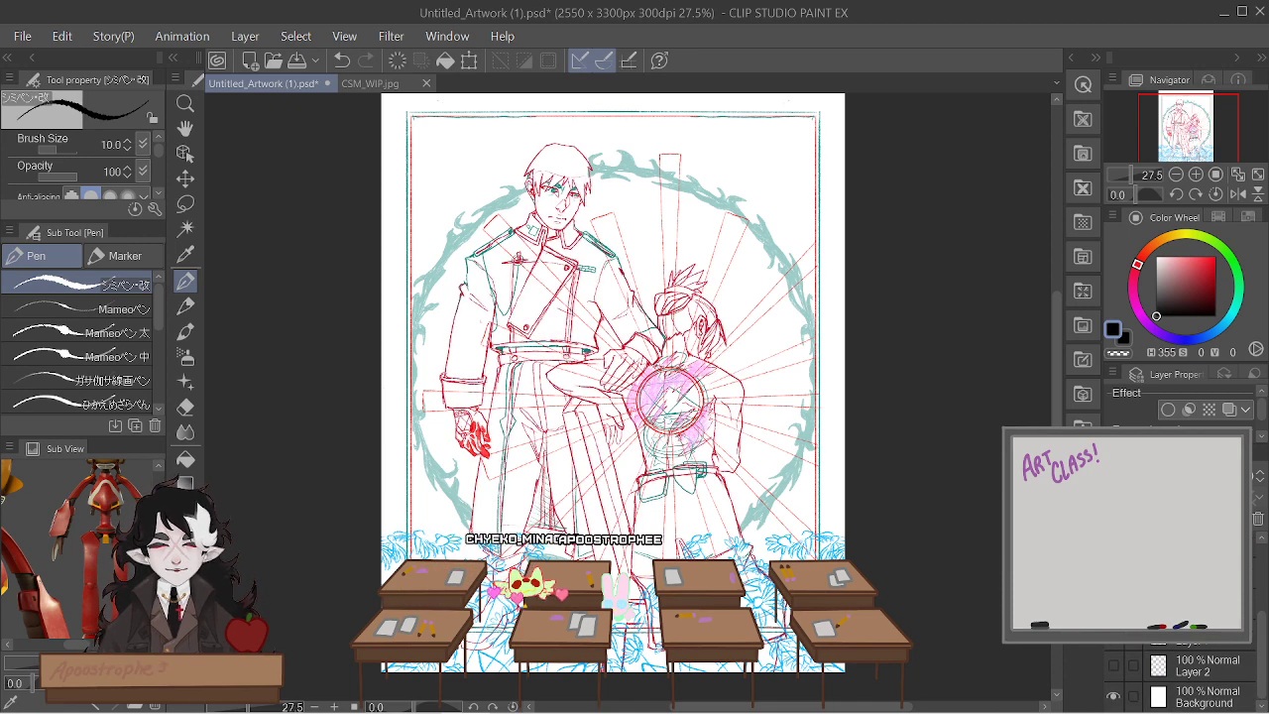
pyautogui.click(1255, 572)
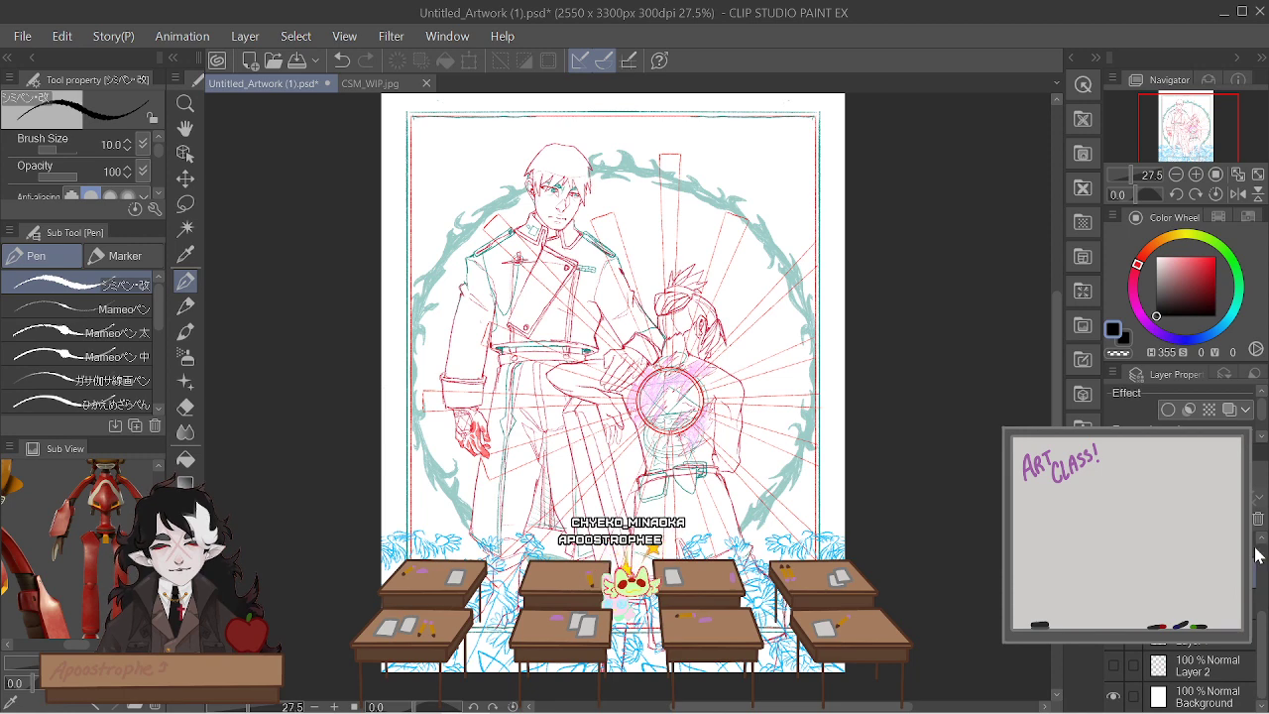
pyautogui.click(1259, 520)
pyautogui.click(656, 286)
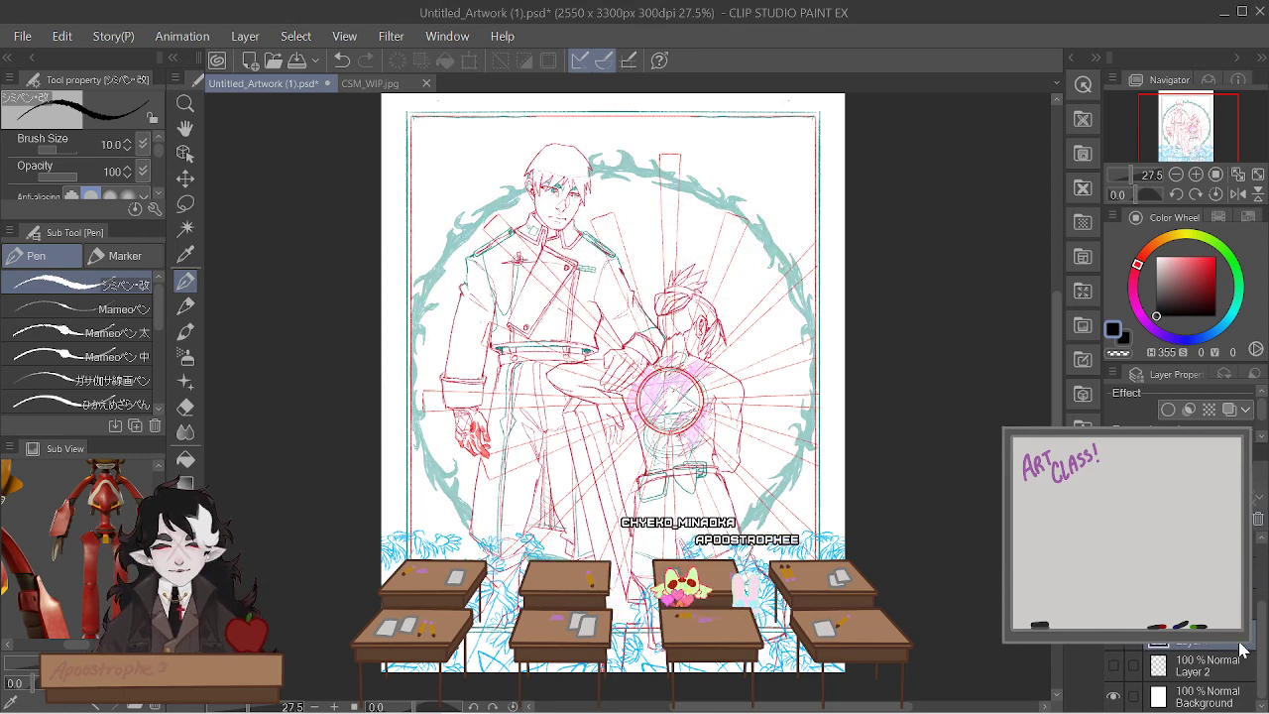
pyautogui.click(1261, 523)
pyautogui.press('Return')
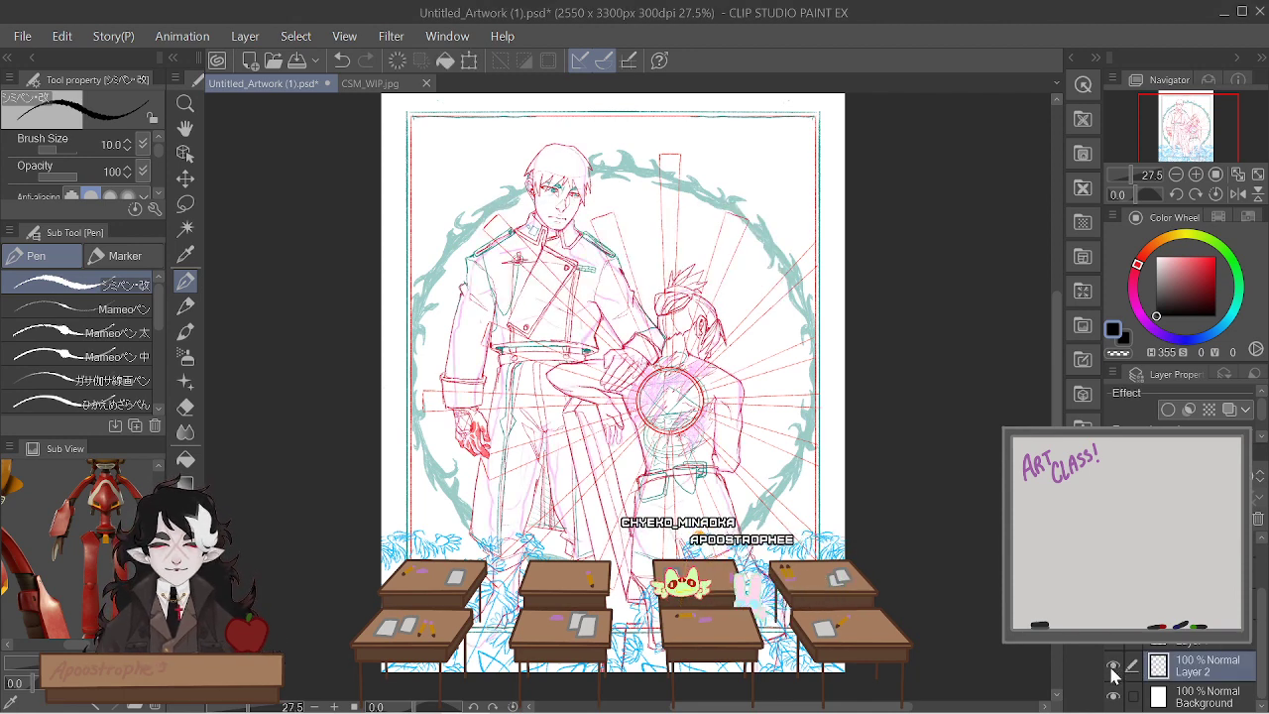
pyautogui.click(1113, 666)
# Hide the sunburst rays, blue plants, back emblem circle and flaming ring (Layer 7), and toggle the frame and figure layers to check them
pyautogui.moveTo(1260, 670); pyautogui.dragTo(1265, 620)
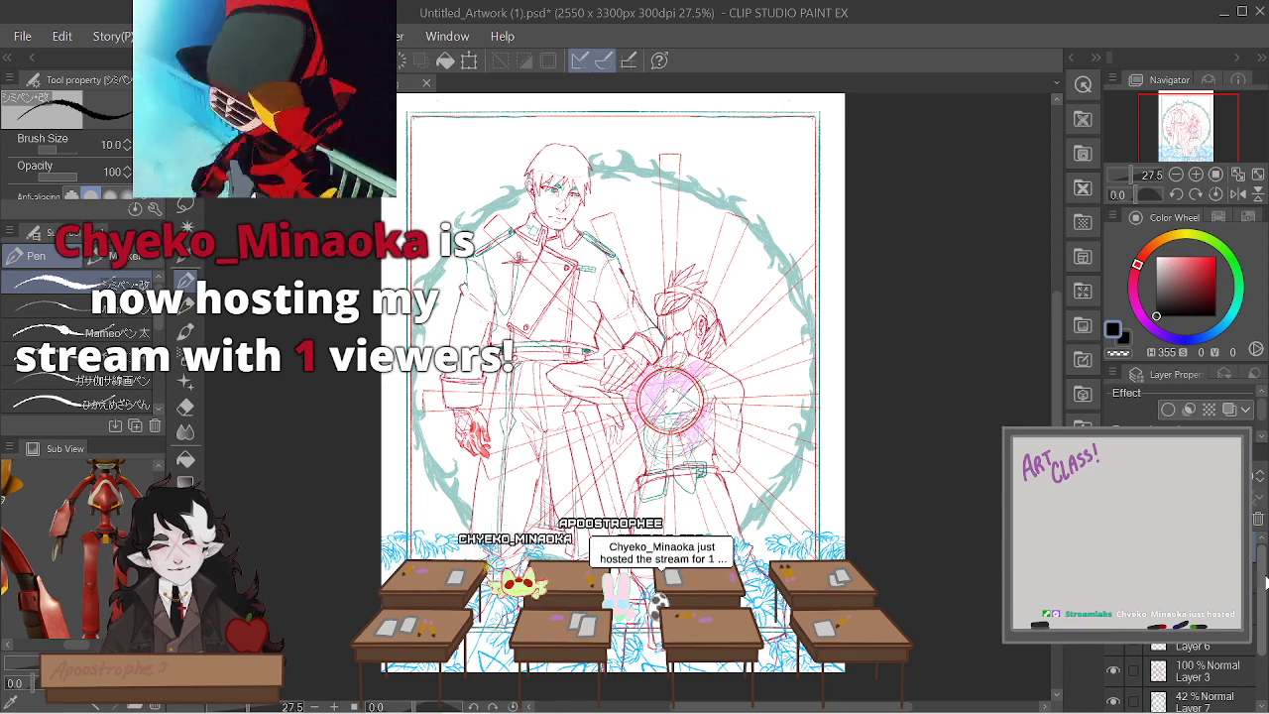
pyautogui.moveTo(1264, 580)
pyautogui.mouseDown()
pyautogui.moveTo(1265, 630)
pyautogui.moveTo(1265, 580)
pyautogui.mouseUp()
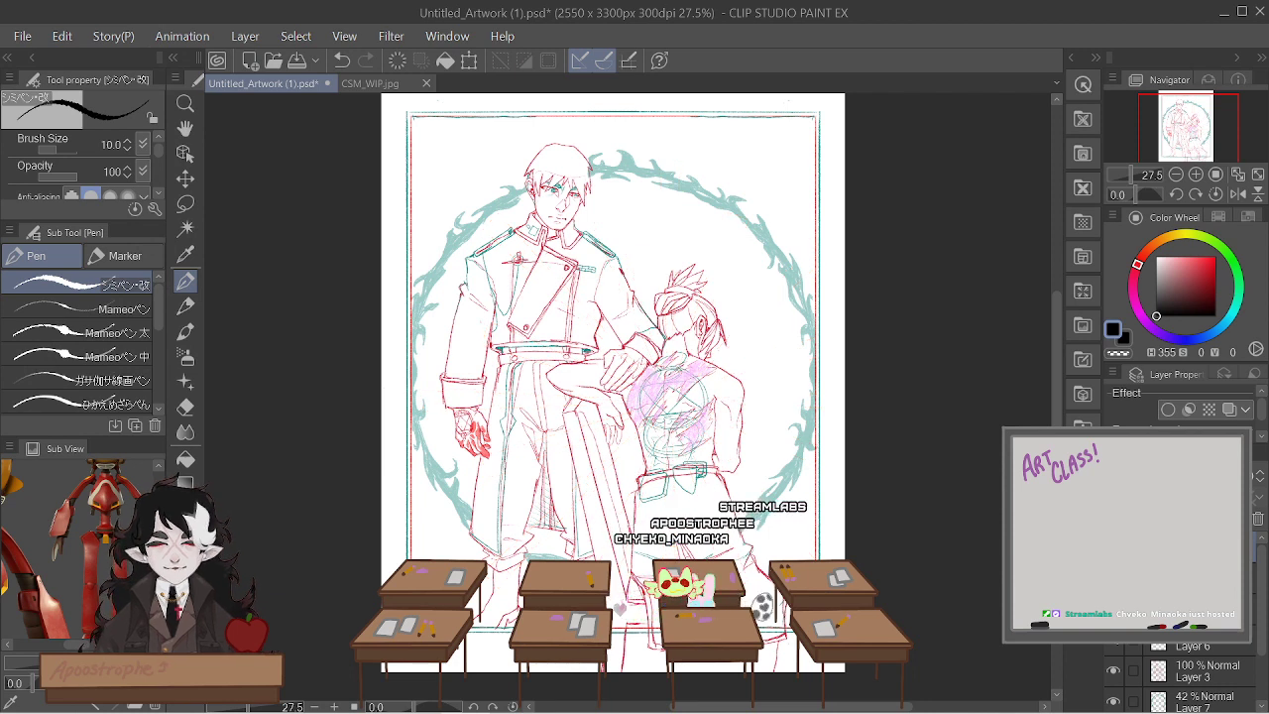
pyautogui.click(1112, 646)
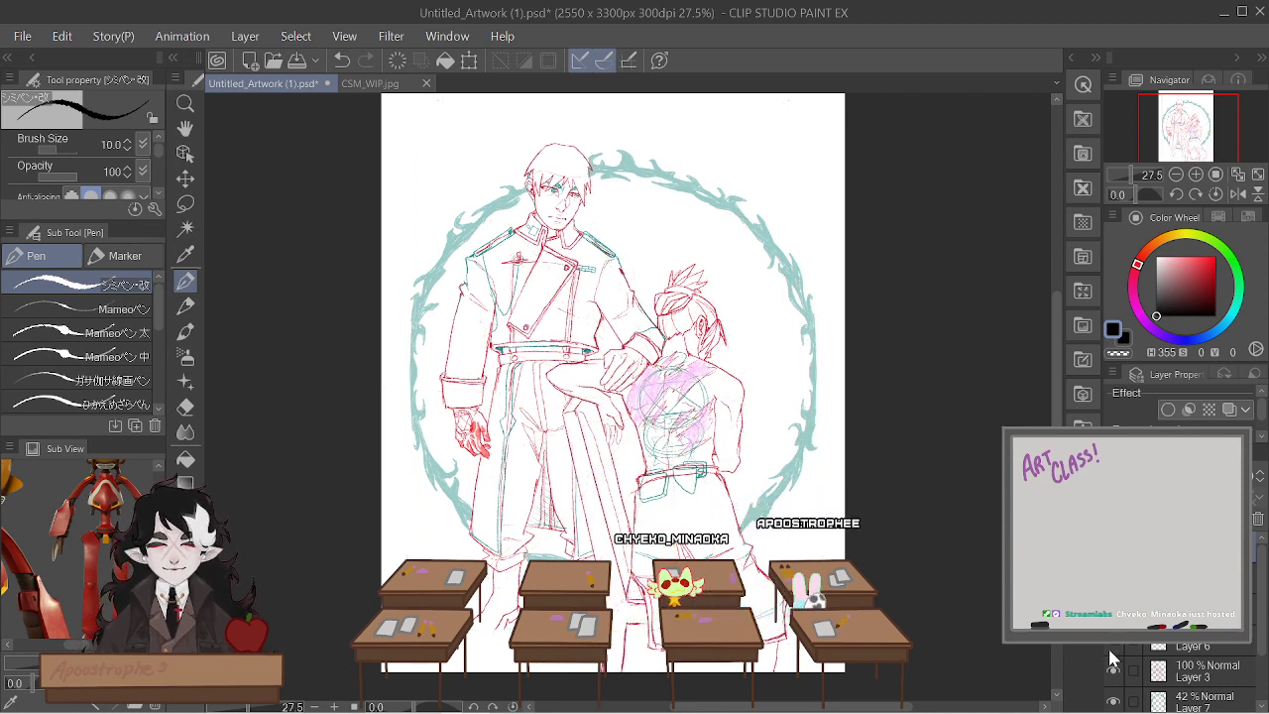
pyautogui.click(1112, 646)
pyautogui.scroll(-1, 1254, 649)
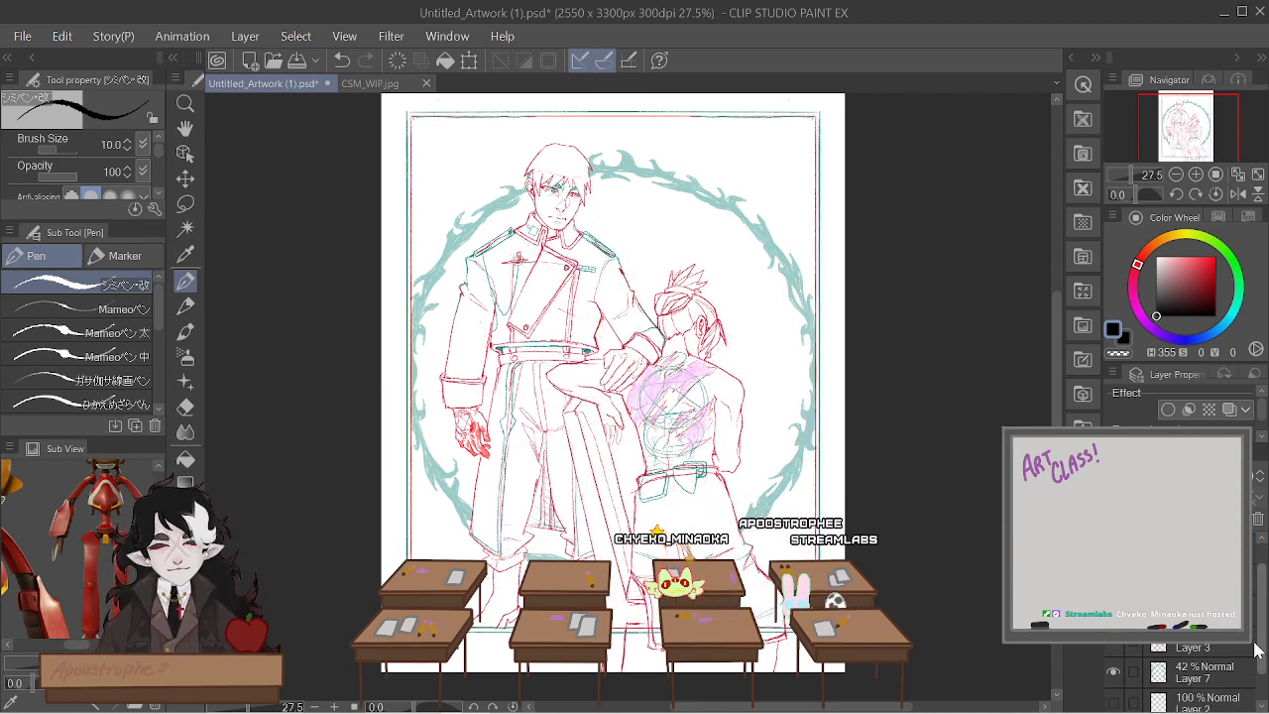
pyautogui.click(1112, 646)
pyautogui.click(1112, 647)
pyautogui.click(1112, 672)
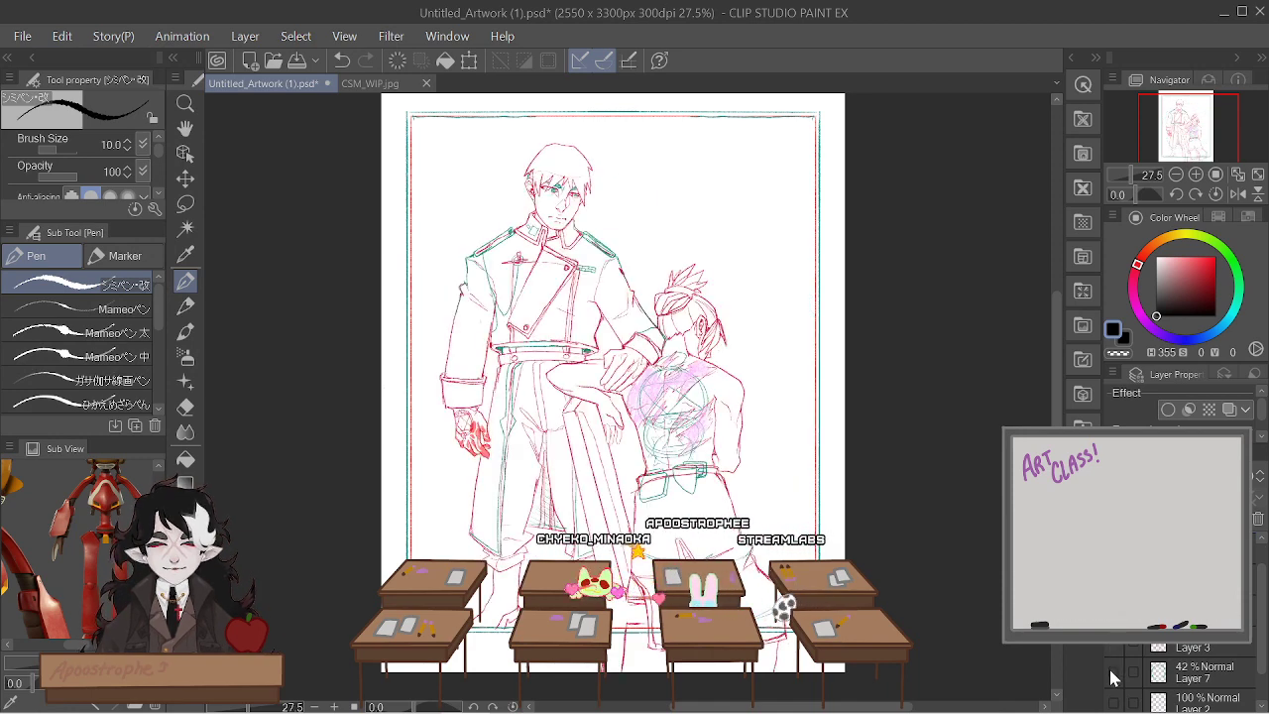
# Examine the remaining layers and the sketch of the two figures inside the frame at several zoom levels
pyautogui.scroll(-1, 1124, 646)
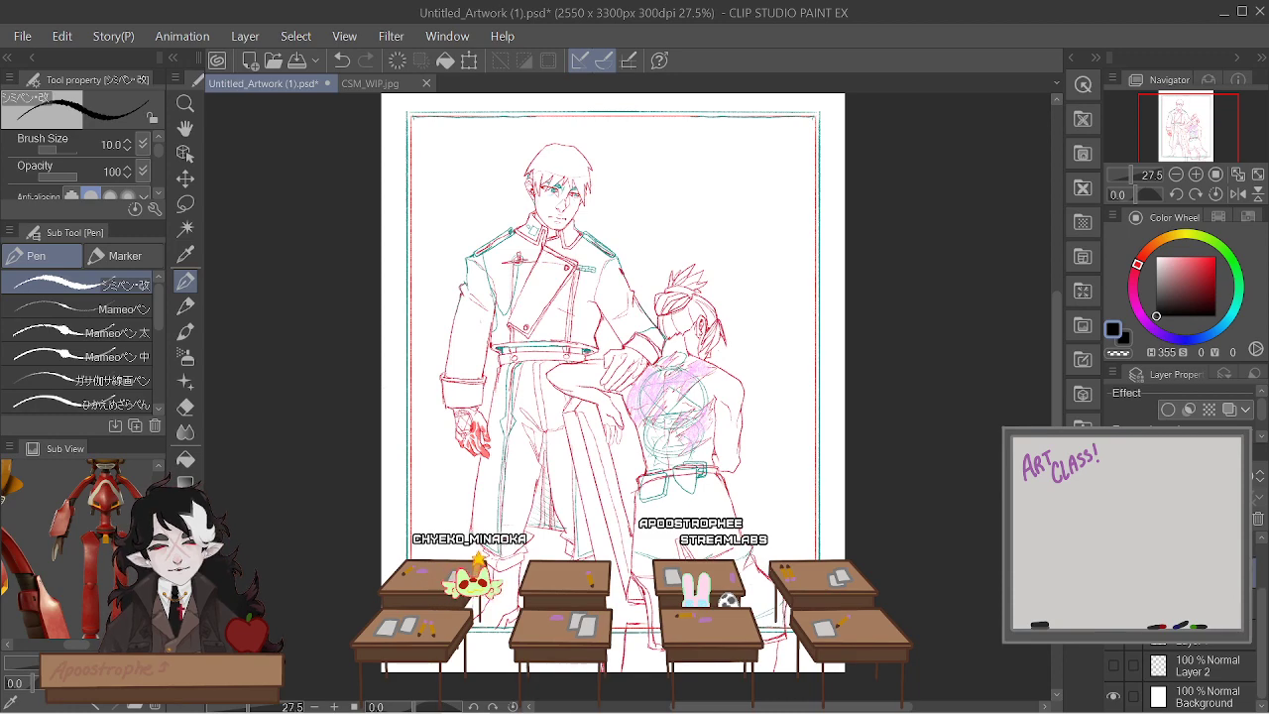
pyautogui.scroll(2, 1185, 660)
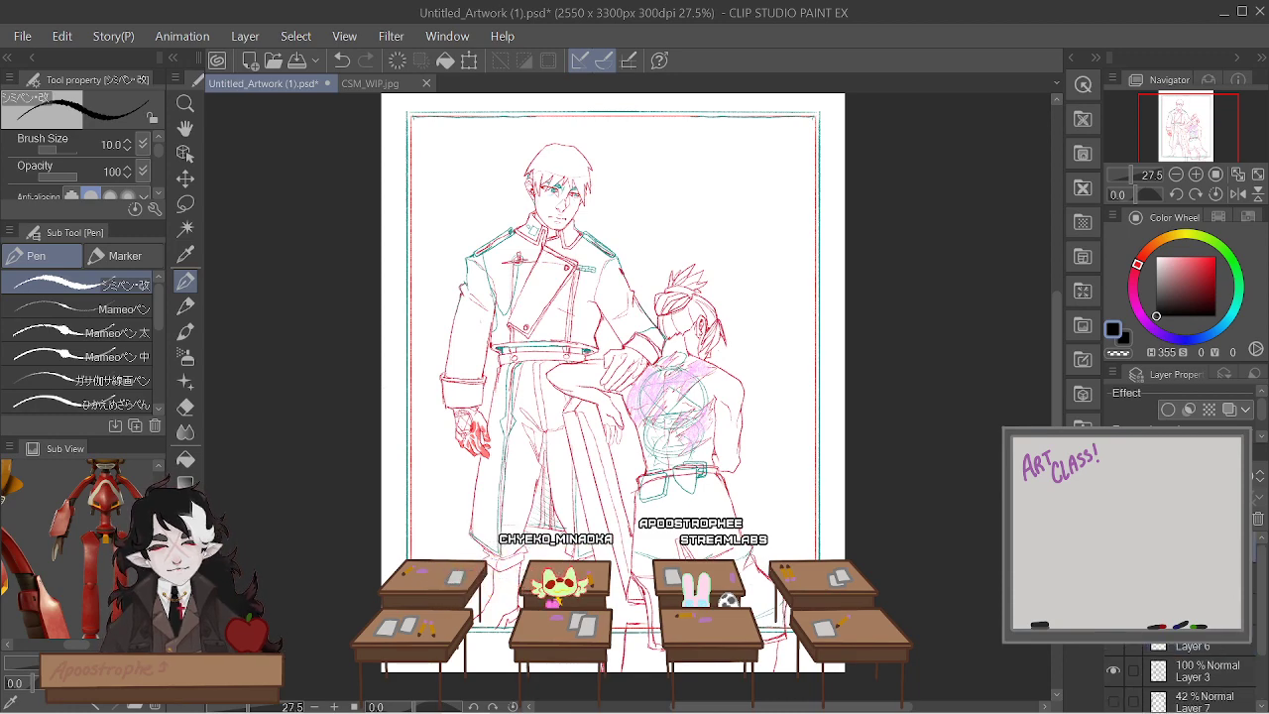
pyautogui.scroll(-3, 688, 465)
pyautogui.scroll(7, 674, 367)
pyautogui.scroll(-4, 713, 312)
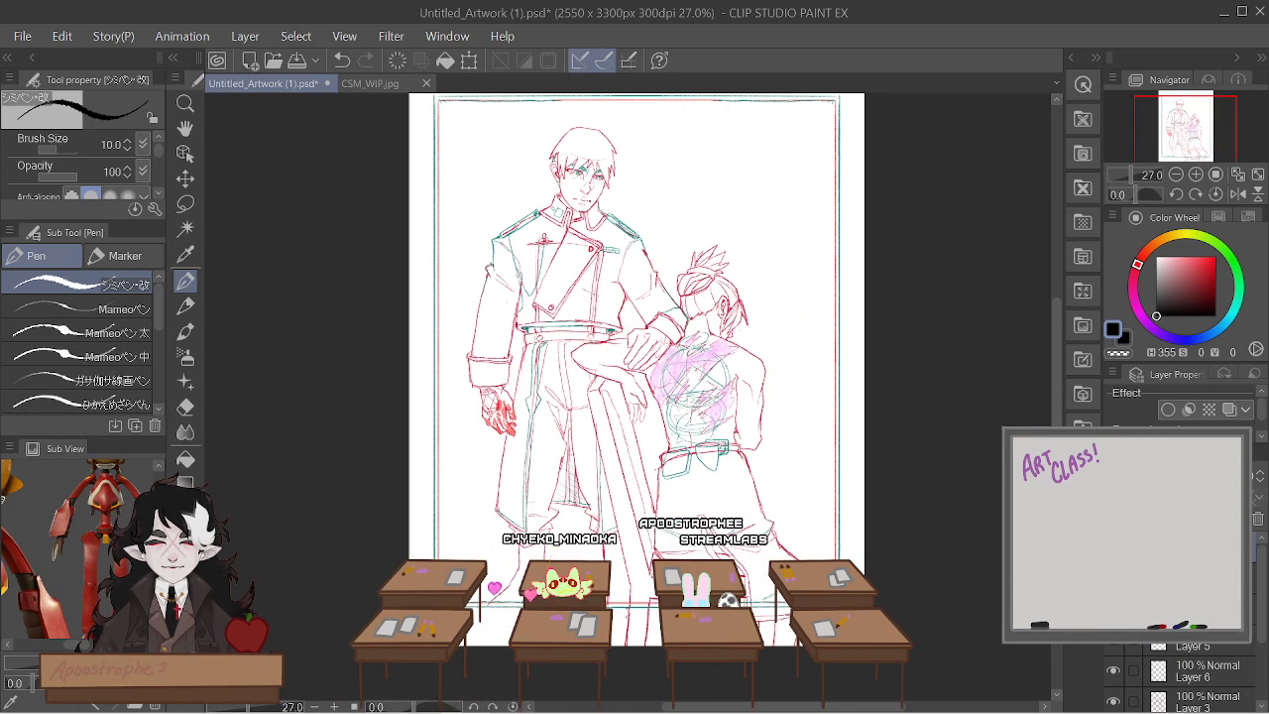
pyautogui.scroll(4, 584, 332)
pyautogui.scroll(-3, 690, 503)
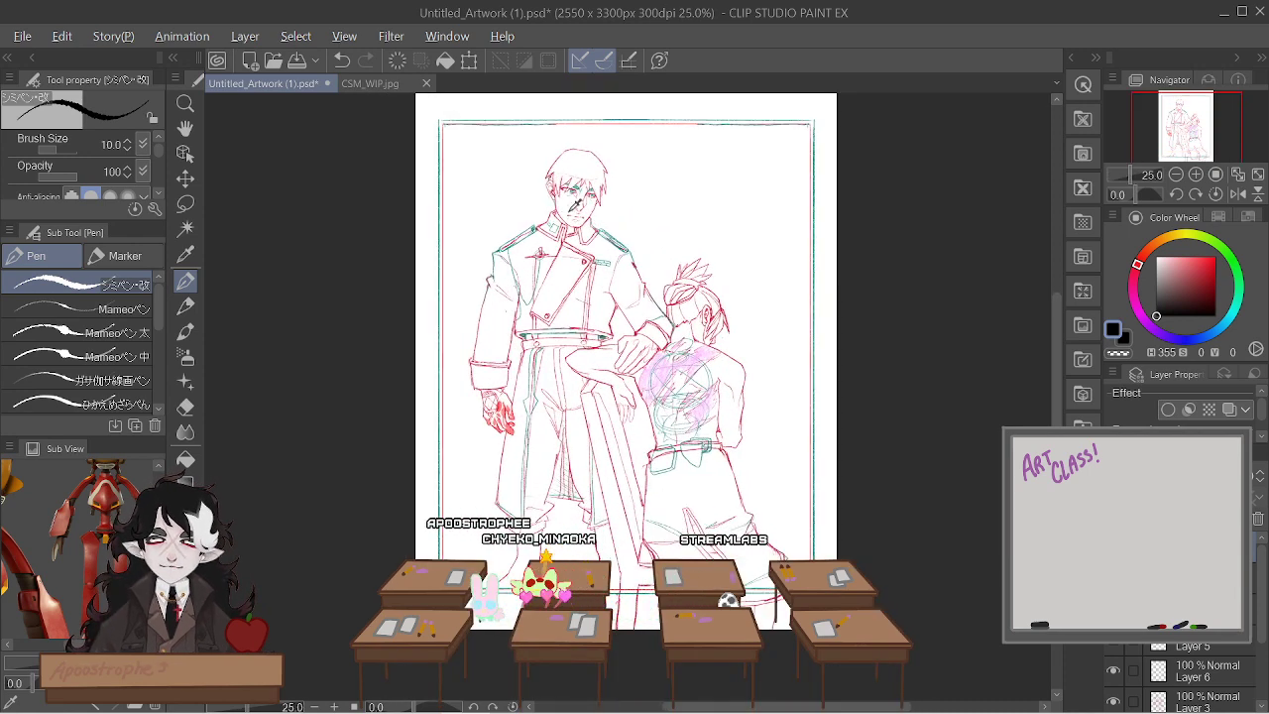
pyautogui.scroll(-2, 575, 203)
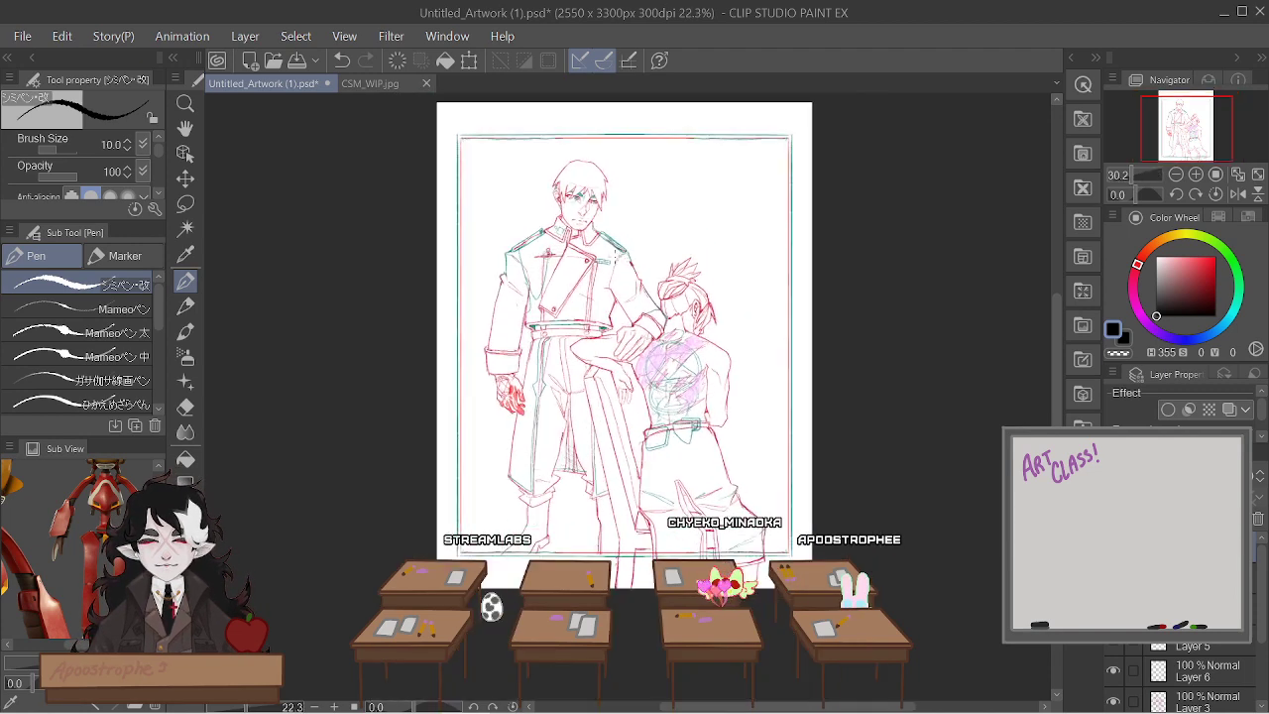
pyautogui.scroll(2, 582, 241)
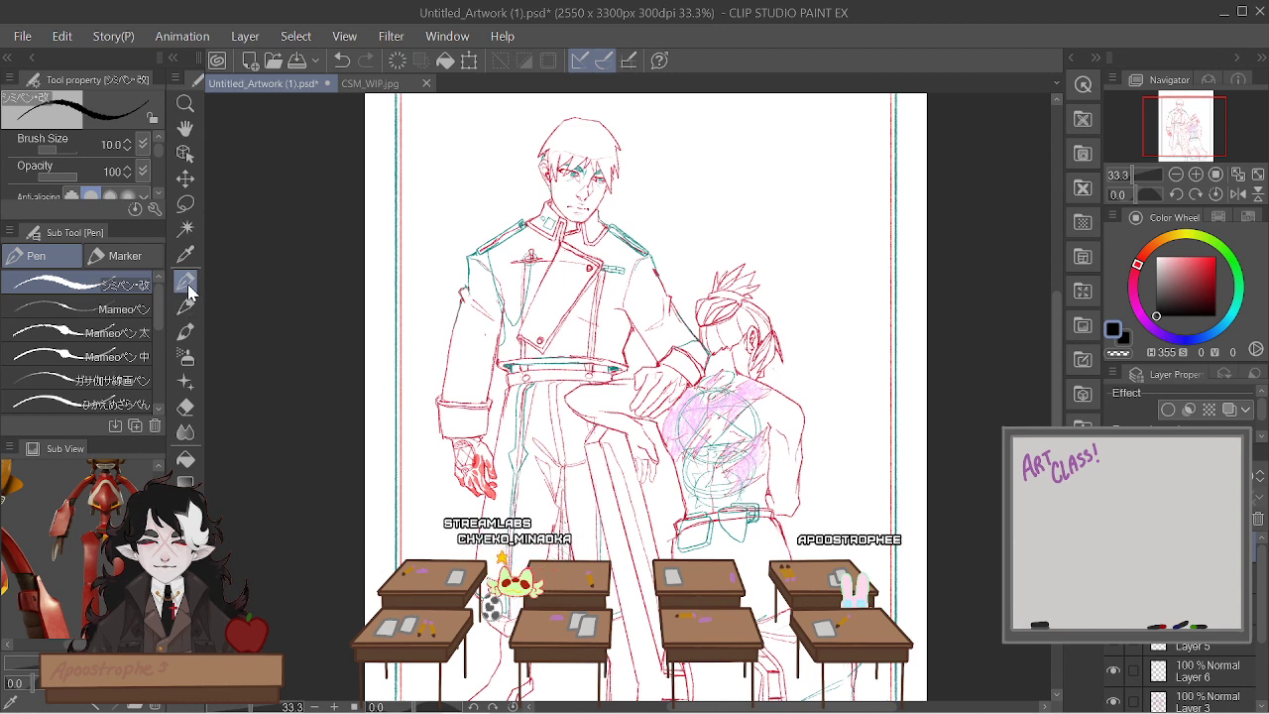
# Compare the Mameoペン and シミペン・改 pen brushes, ending with シミペン・改 selected
pyautogui.click(108, 308)
pyautogui.click(87, 286)
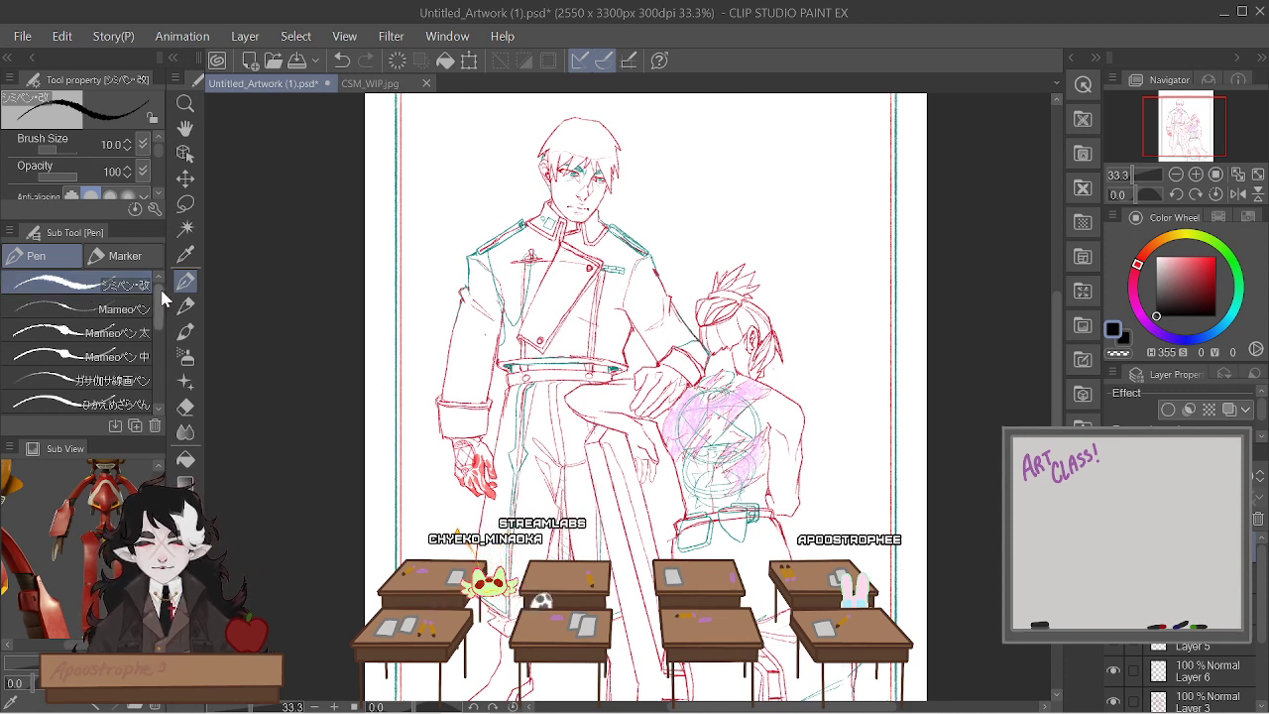
pyautogui.moveTo(156, 309); pyautogui.dragTo(159, 283)
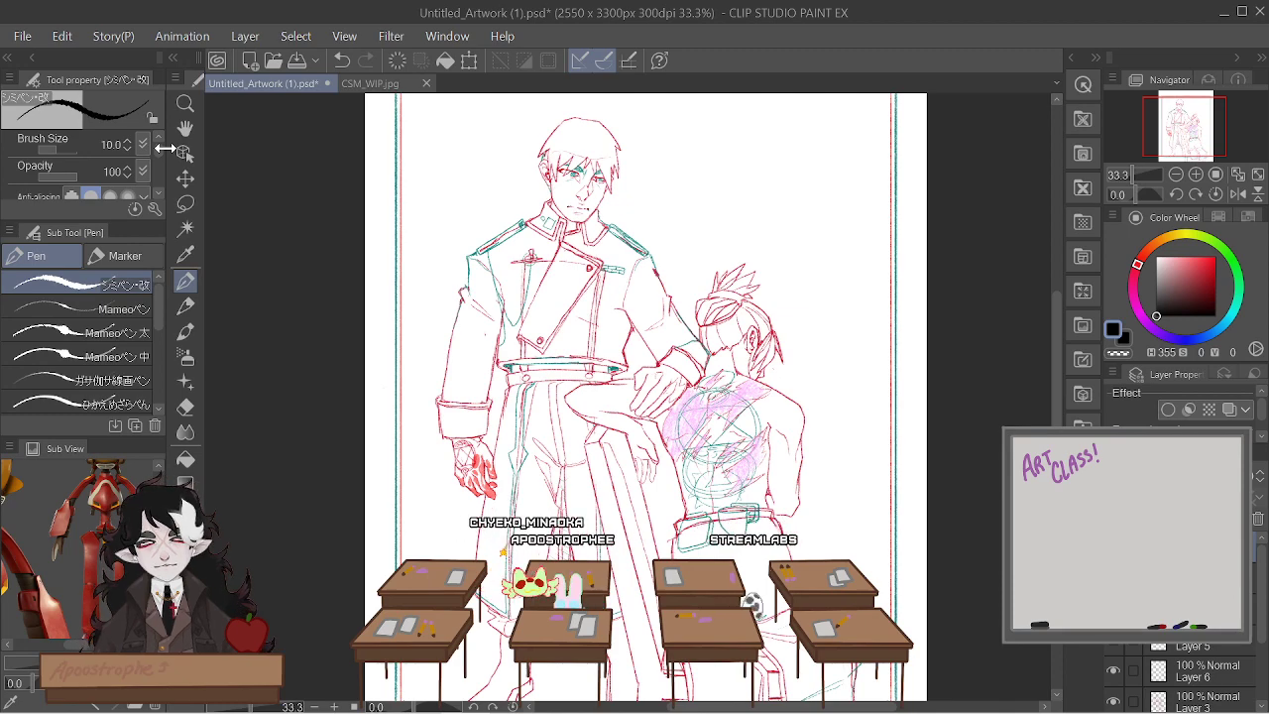
# Try short black pen strokes beside the standing figure's head and along the edge of his hair, undoing each one
pyautogui.scroll(-1, 634, 397)
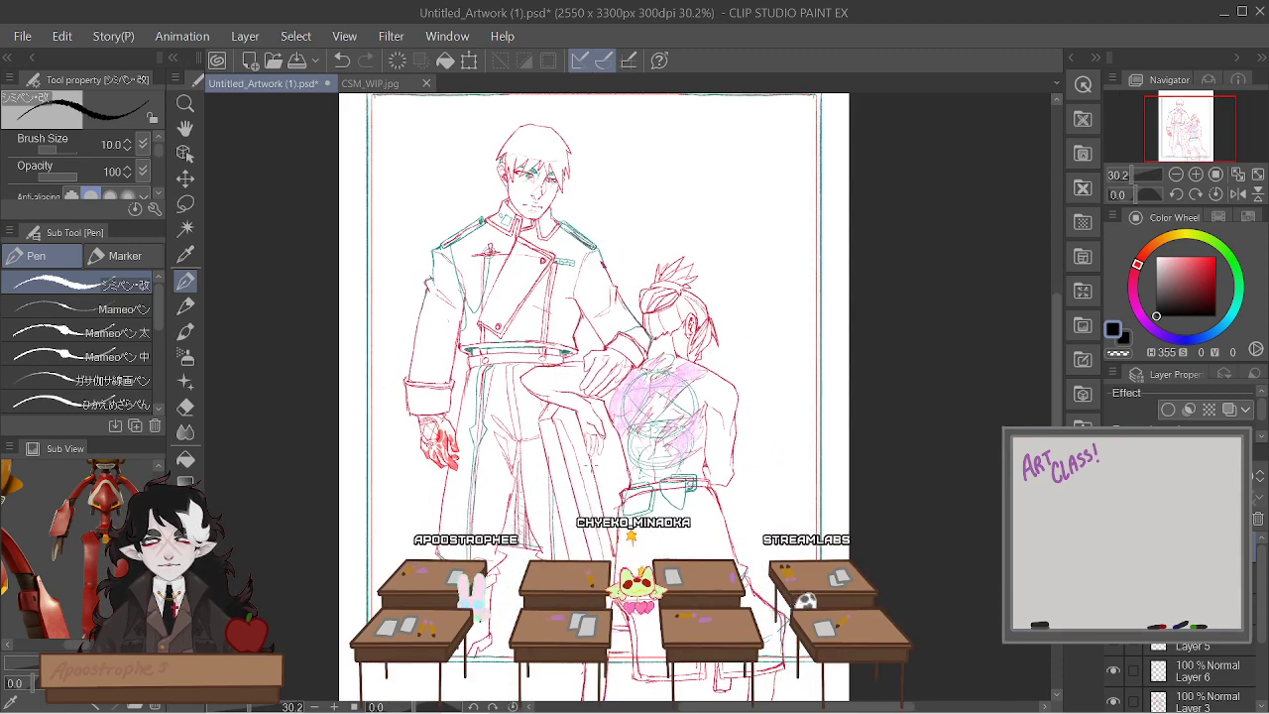
pyautogui.scroll(-2, 584, 332)
pyautogui.scroll(2, 539, 260)
pyautogui.scroll(-2, 562, 226)
pyautogui.scroll(2, 545, 193)
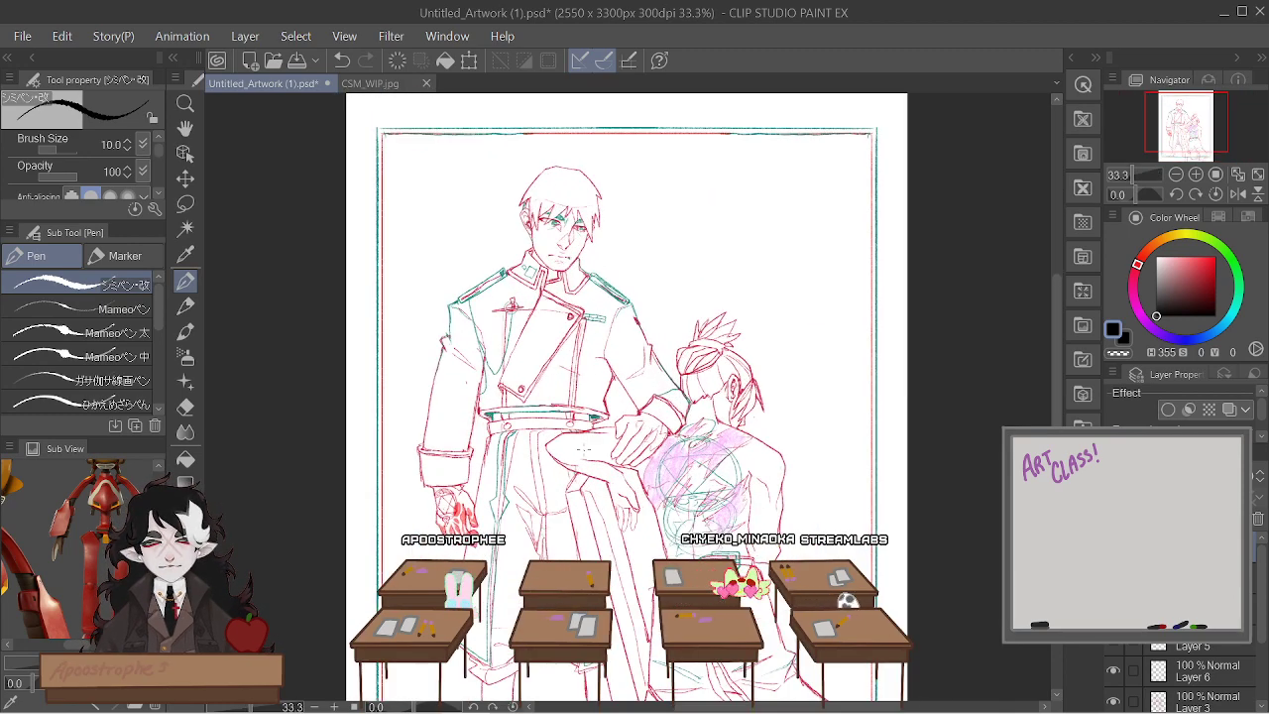
pyautogui.scroll(-2, 652, 443)
pyautogui.scroll(1, 634, 450)
pyautogui.scroll(-1, 634, 451)
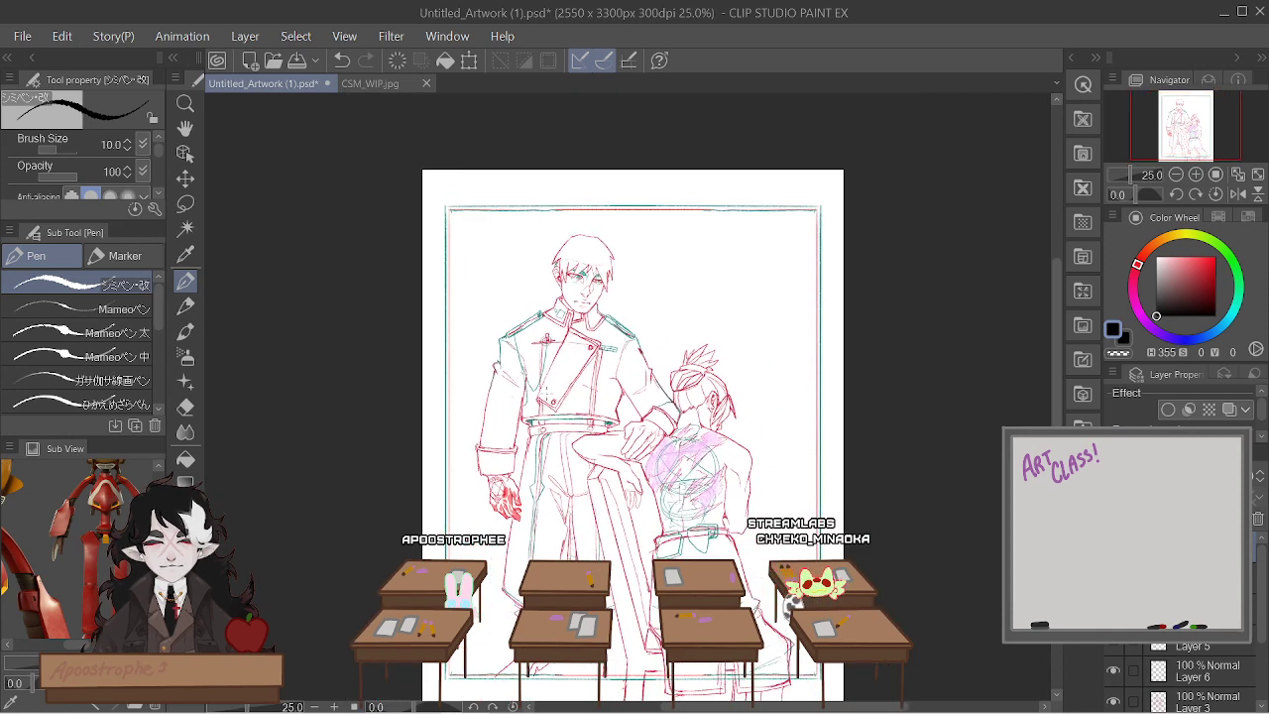
pyautogui.scroll(3, 566, 261)
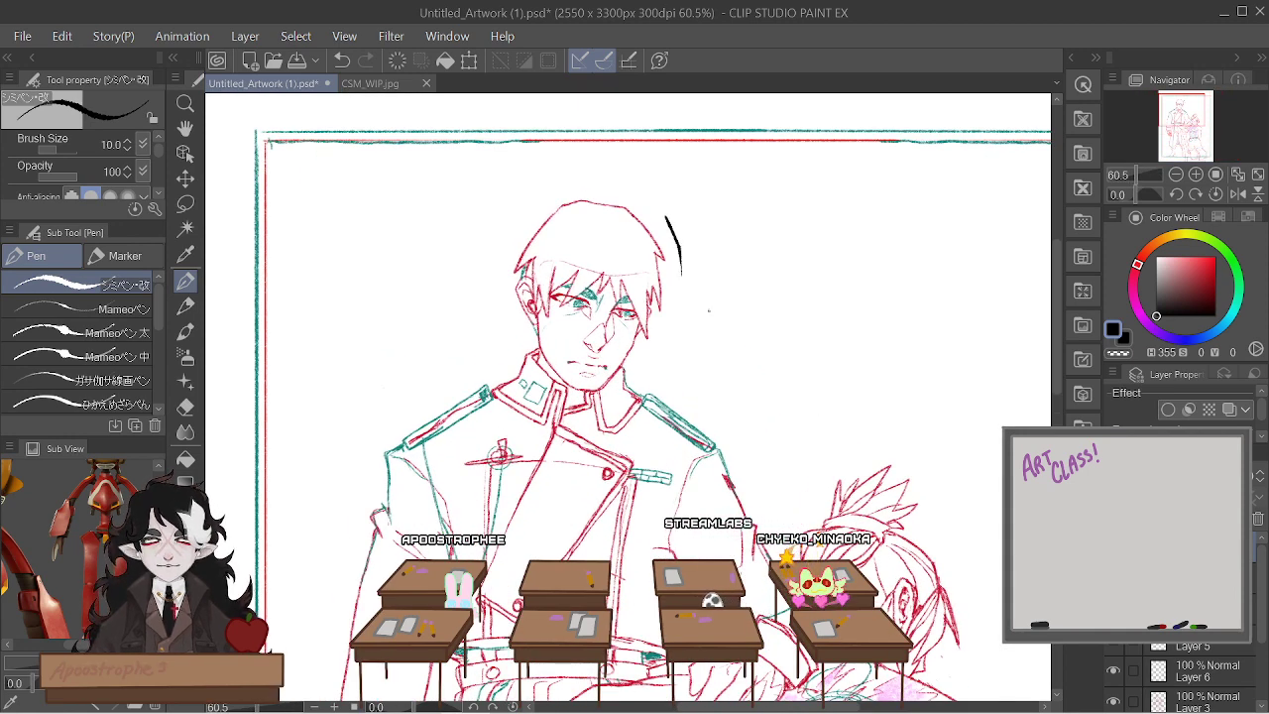
pyautogui.hotkey('ctrl', 'z')
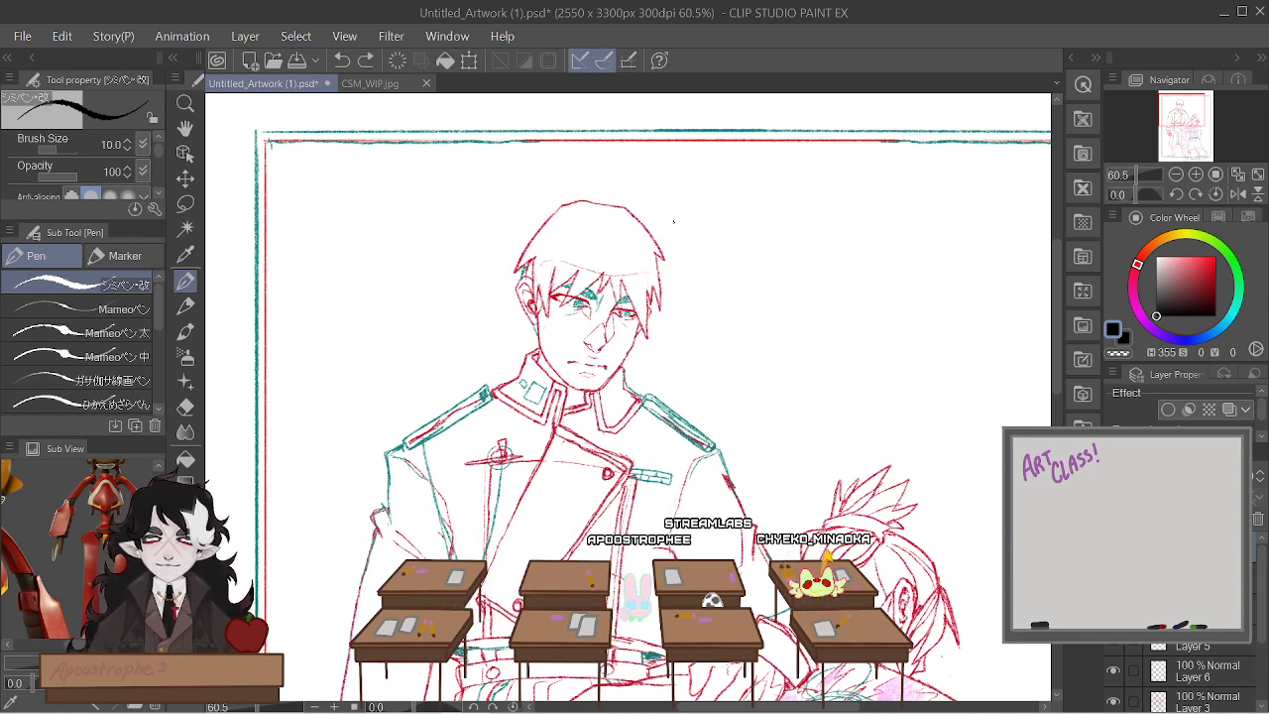
pyautogui.moveTo(634, 206); pyautogui.dragTo(667, 243)
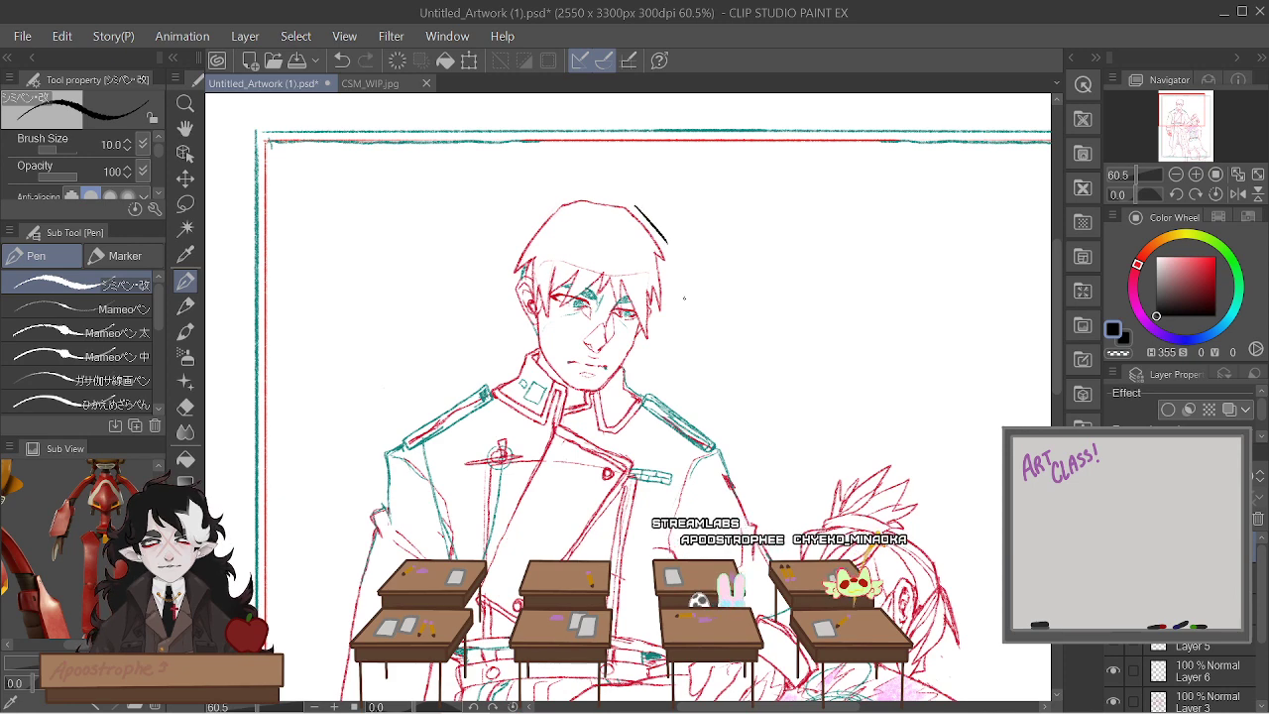
pyautogui.scroll(8, 659, 226)
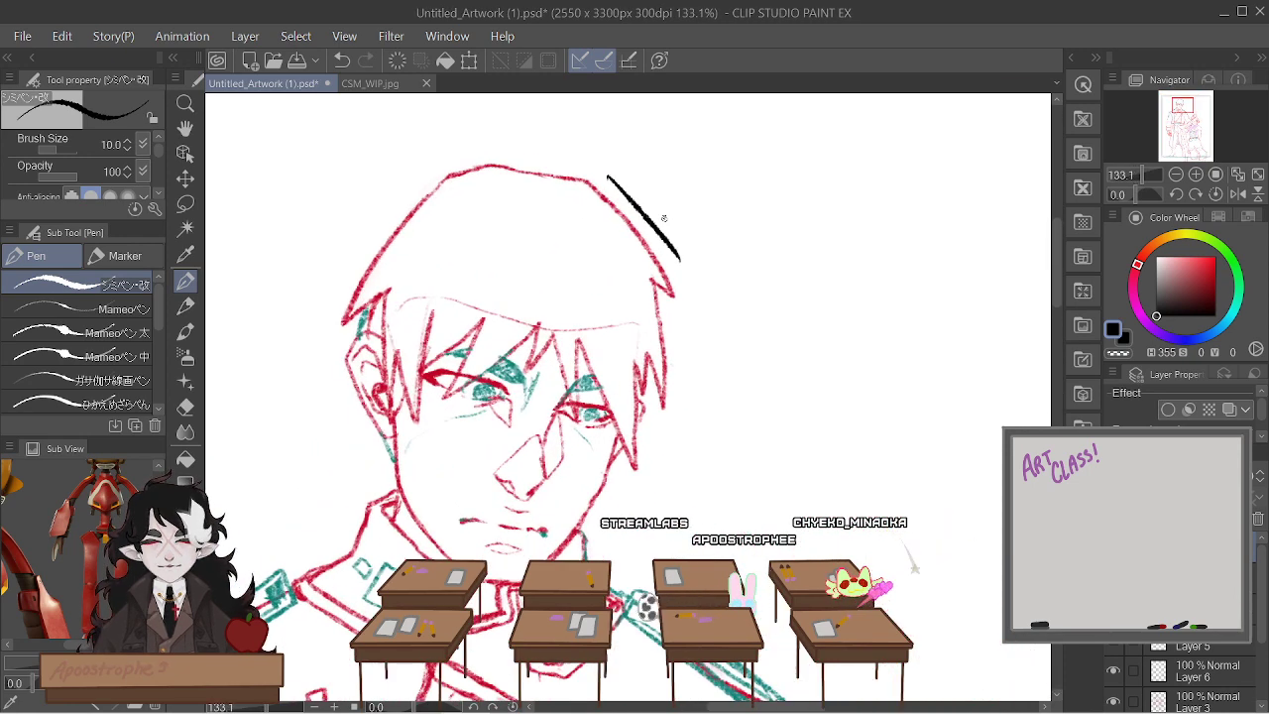
pyautogui.hotkey('ctrl', 'z')
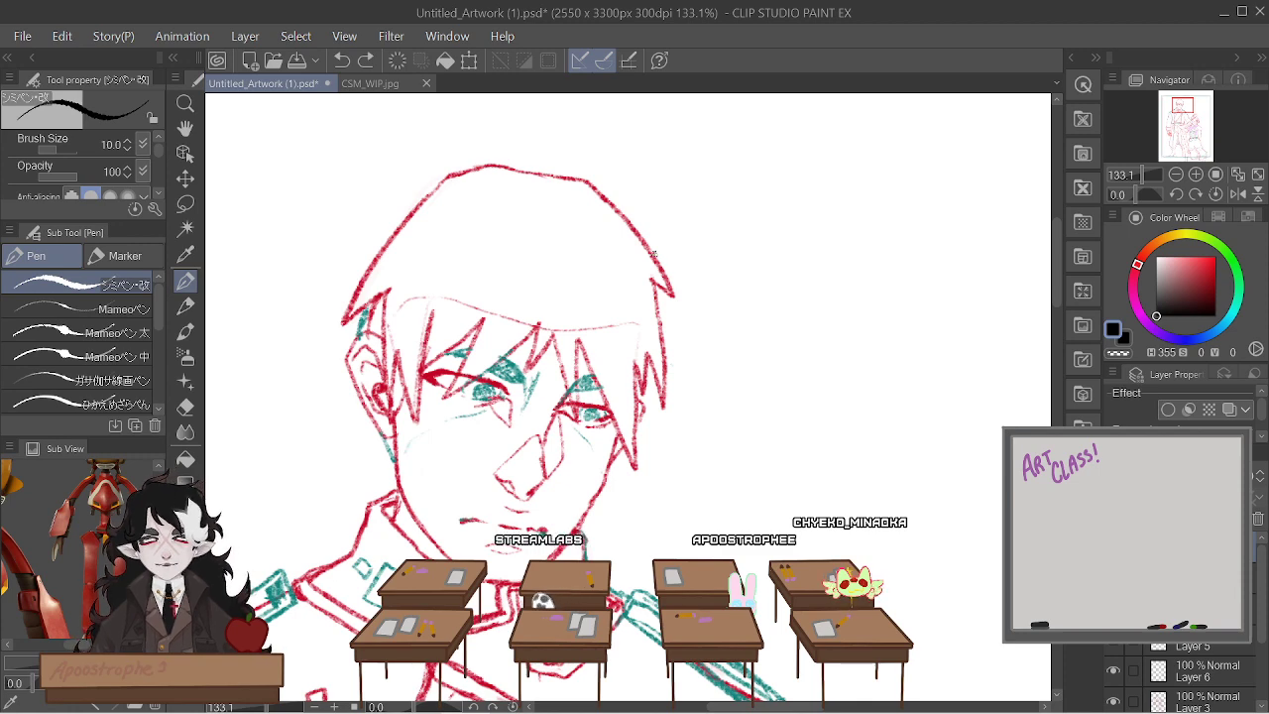
pyautogui.scroll(3, 585, 256)
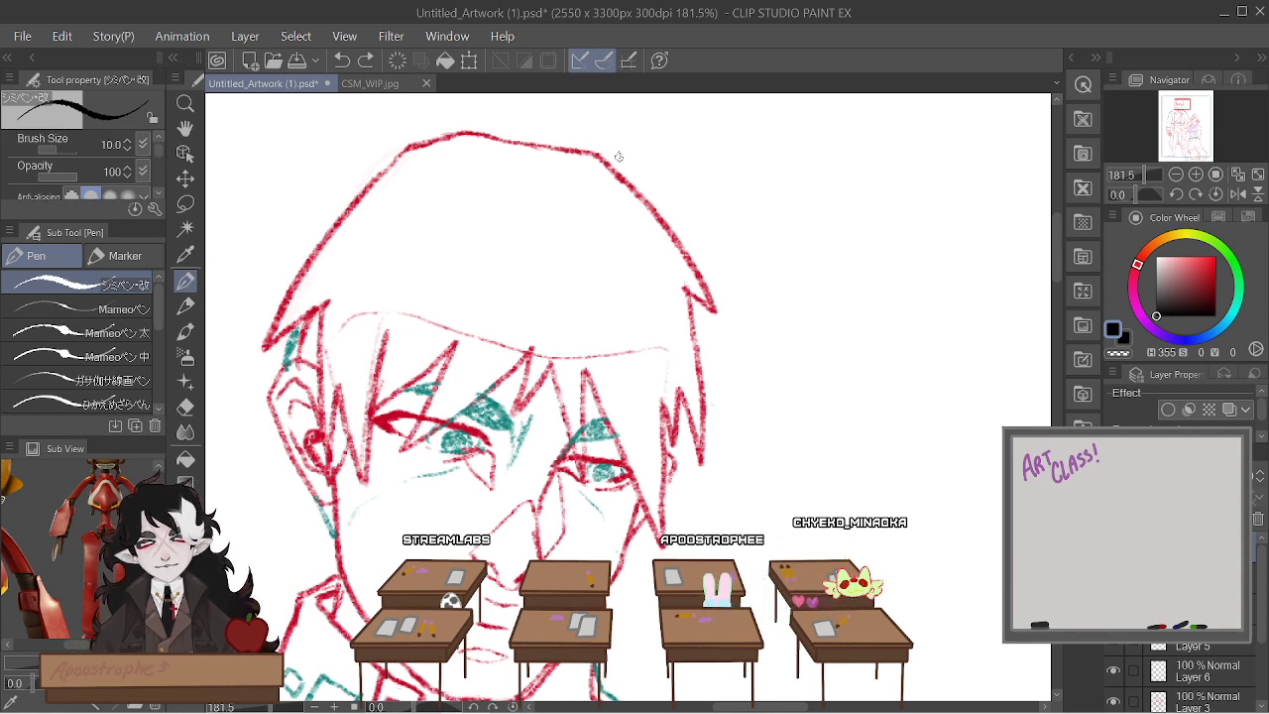
pyautogui.moveTo(617, 155); pyautogui.dragTo(699, 252)
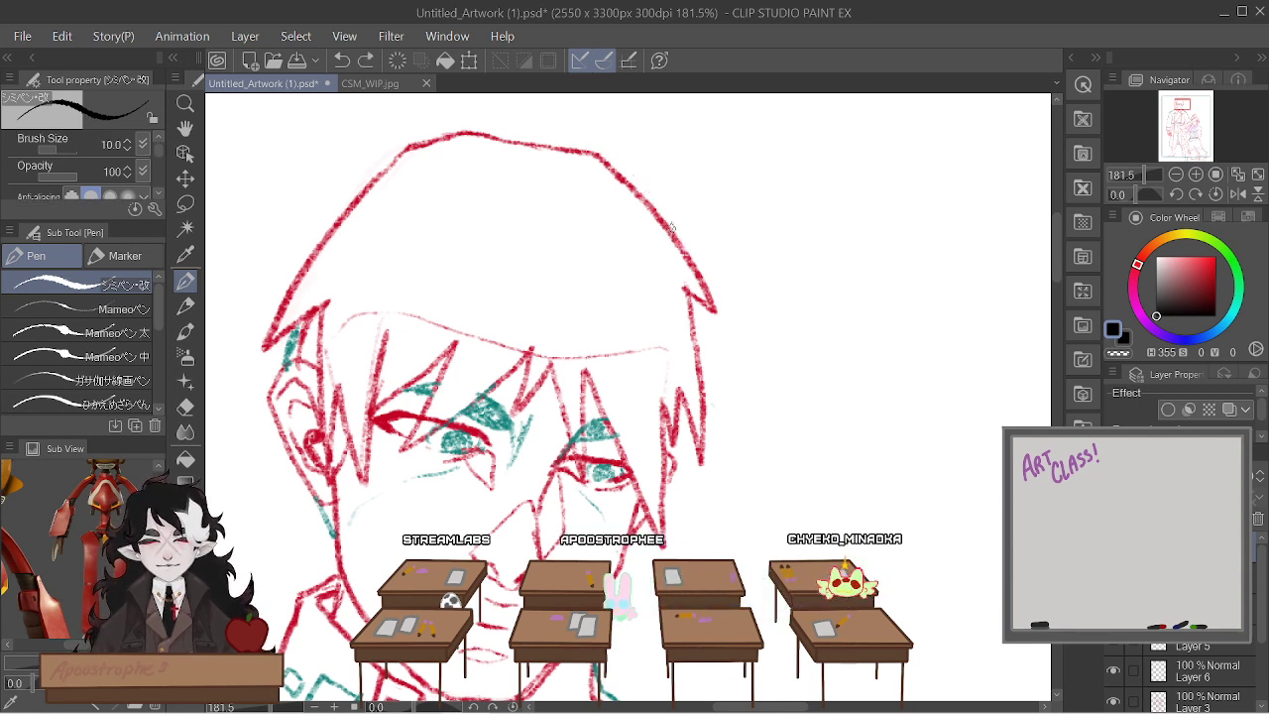
# Show the pen's Brush density and Stabilization settings, and compare the sketch at full-page and close-up face views
pyautogui.moveTo(160, 159); pyautogui.dragTo(161, 182)
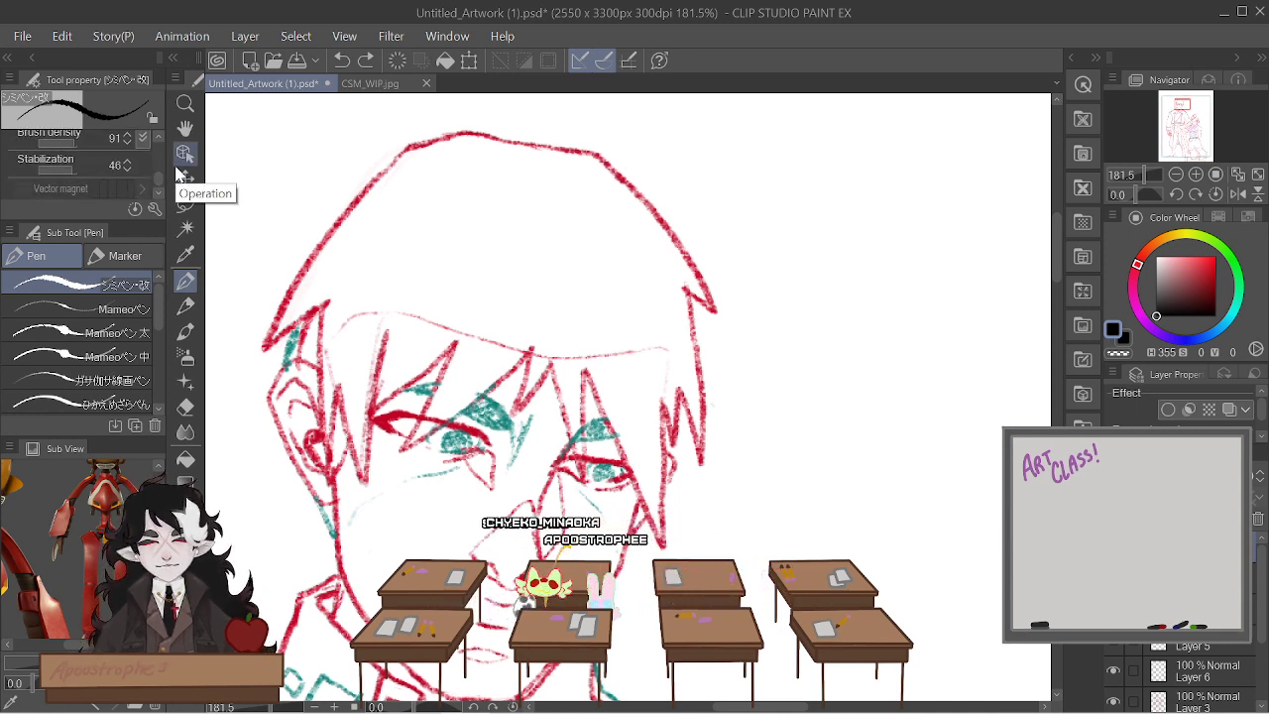
pyautogui.scroll(-6, 628, 393)
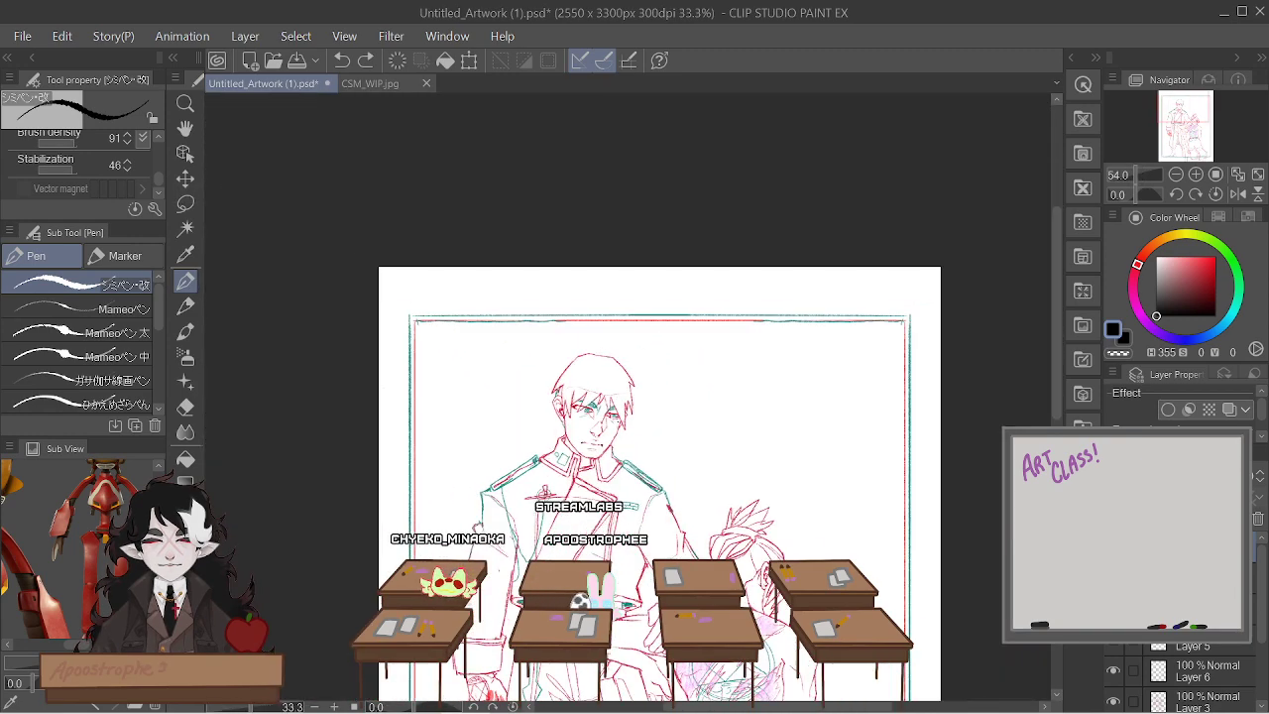
pyautogui.scroll(2, 658, 487)
pyautogui.scroll(2, 600, 365)
pyautogui.scroll(7, 562, 328)
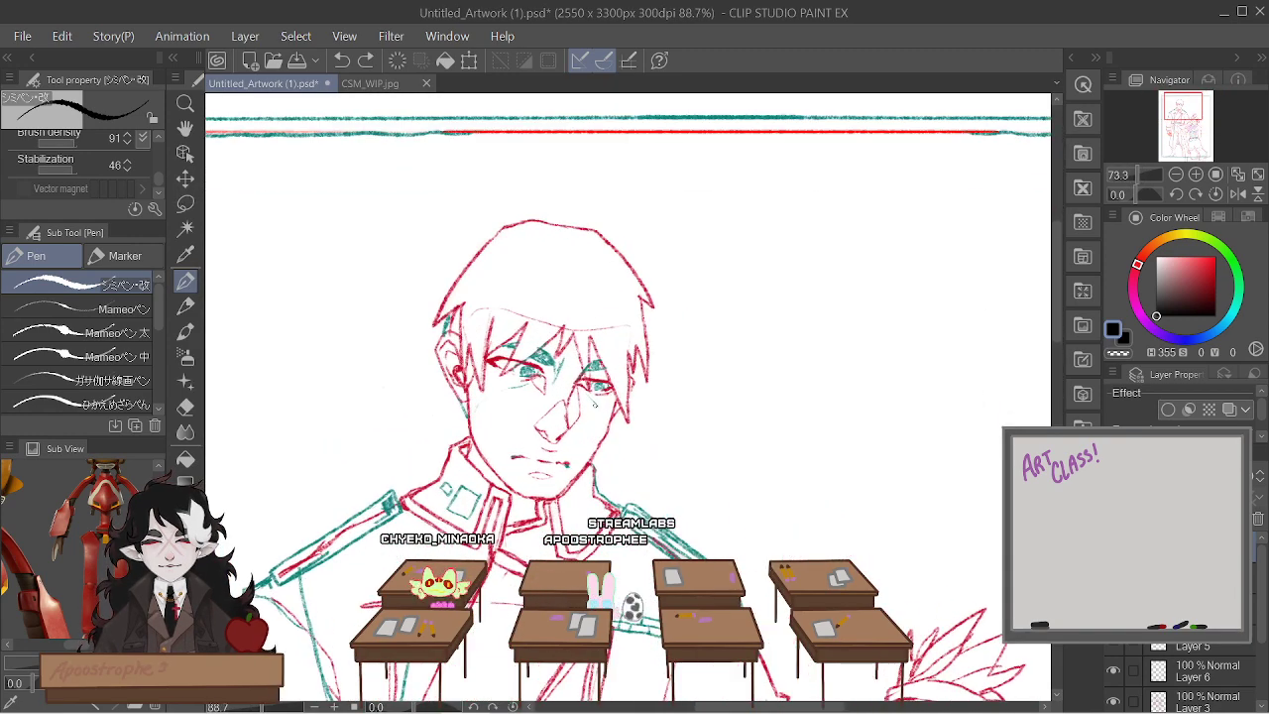
pyautogui.scroll(-6, 585, 372)
pyautogui.scroll(-2, 560, 420)
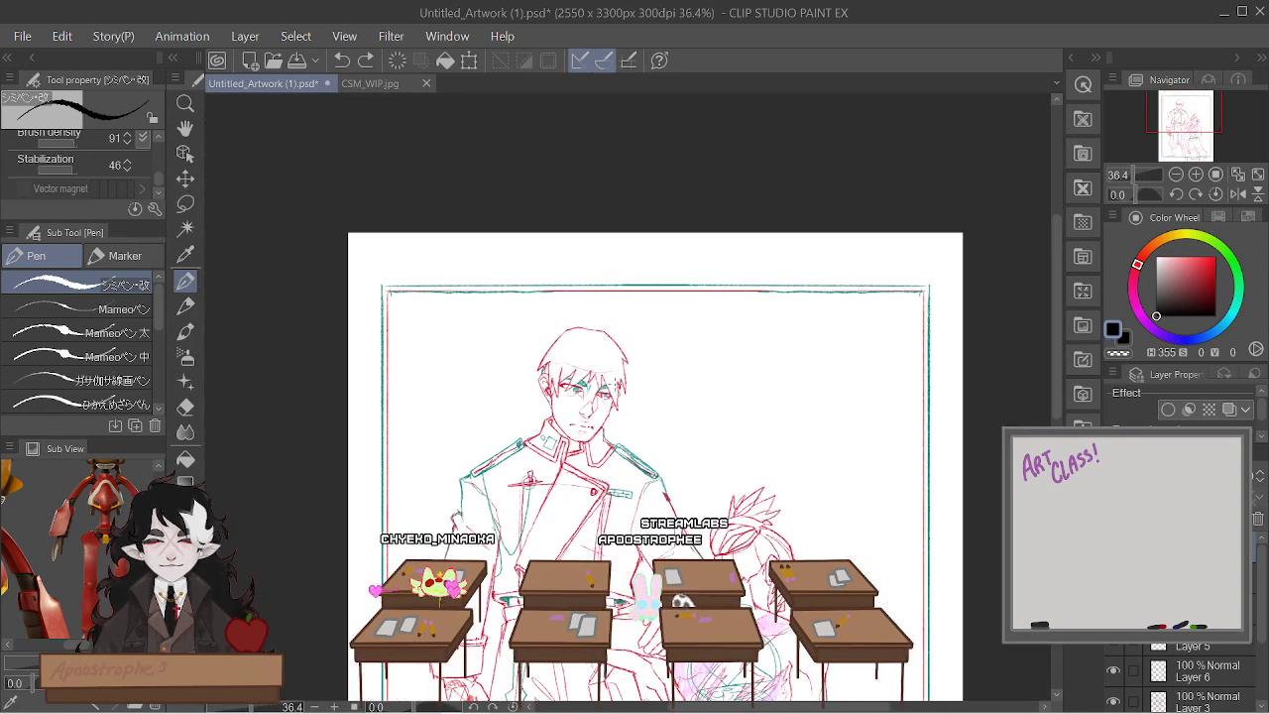
pyautogui.scroll(6, 561, 420)
pyautogui.scroll(-8, 561, 420)
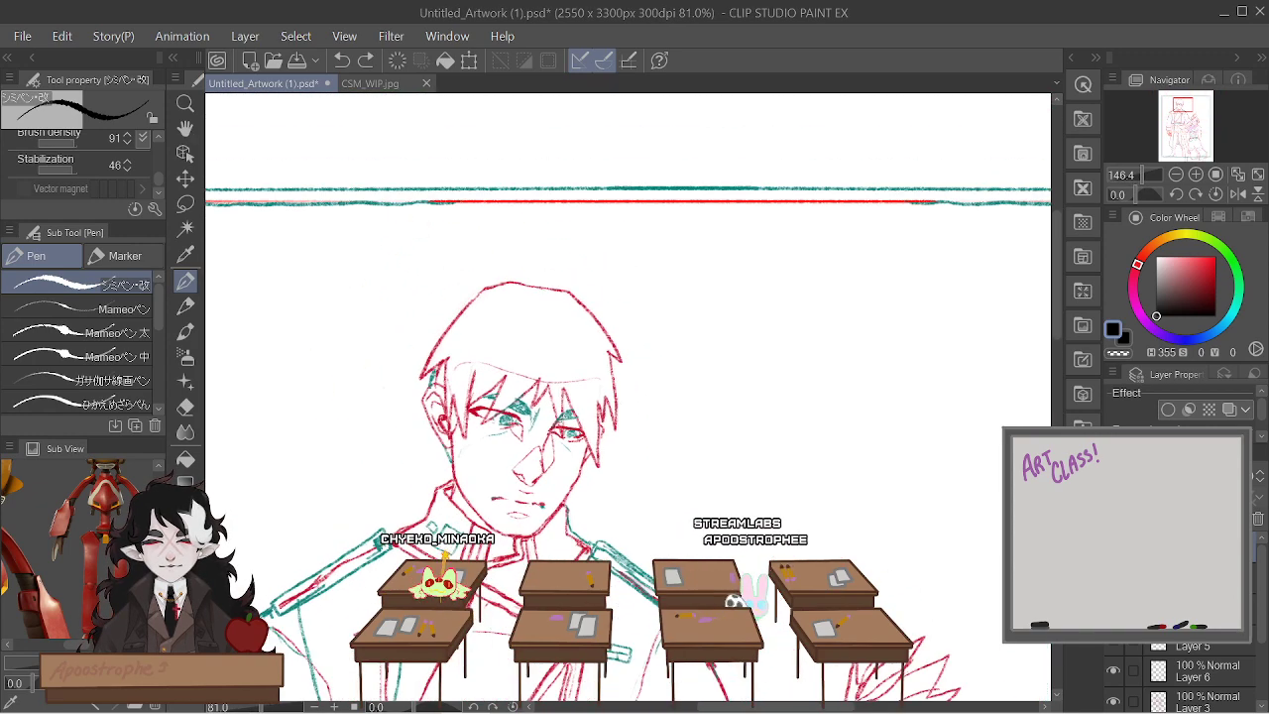
pyautogui.scroll(2, 626, 508)
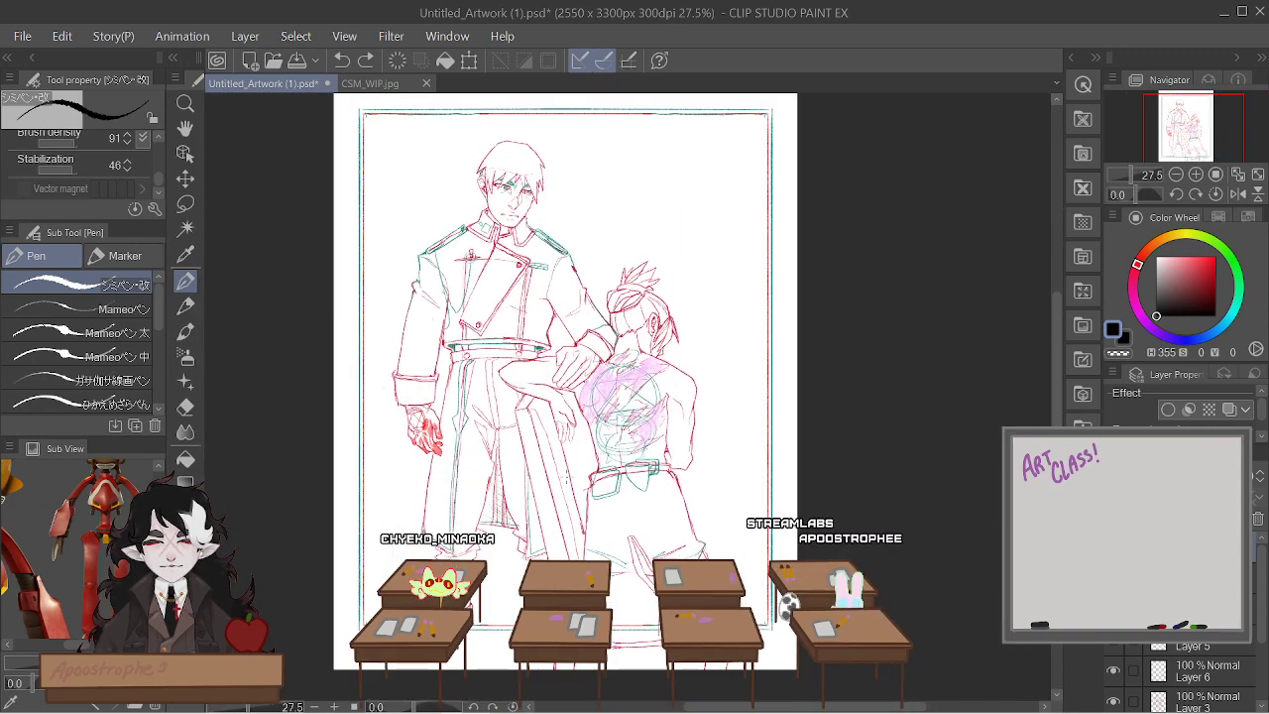
pyautogui.scroll(4, 542, 164)
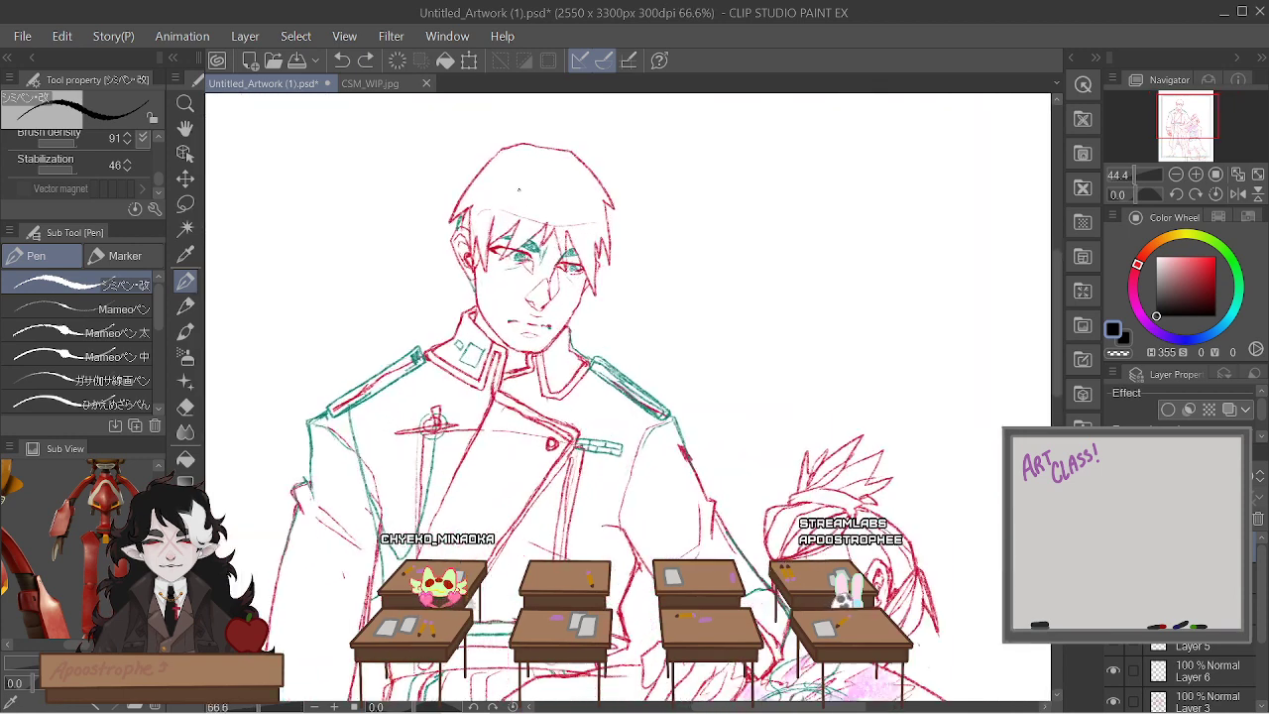
# Ink the pointed fringe strands over the standing figure's eye and beside his cheek with black pen strokes
pyautogui.scroll(1, 542, 164)
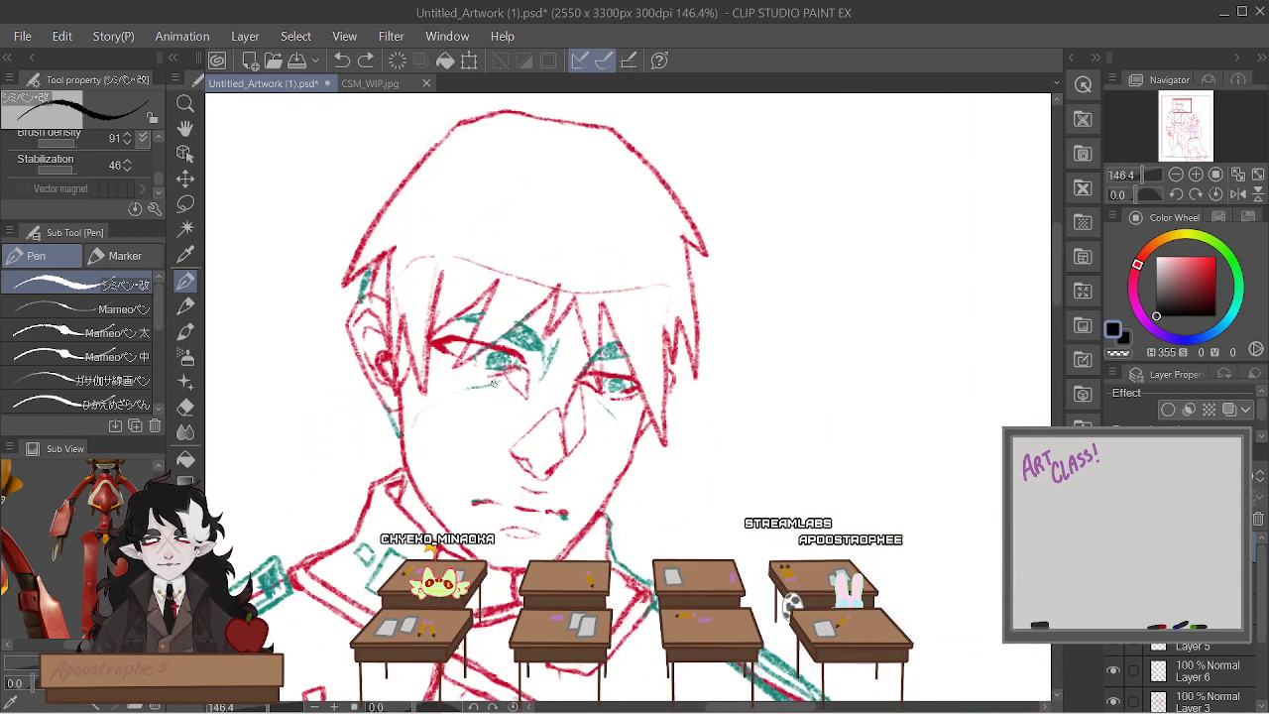
pyautogui.moveTo(601, 302); pyautogui.dragTo(665, 443)
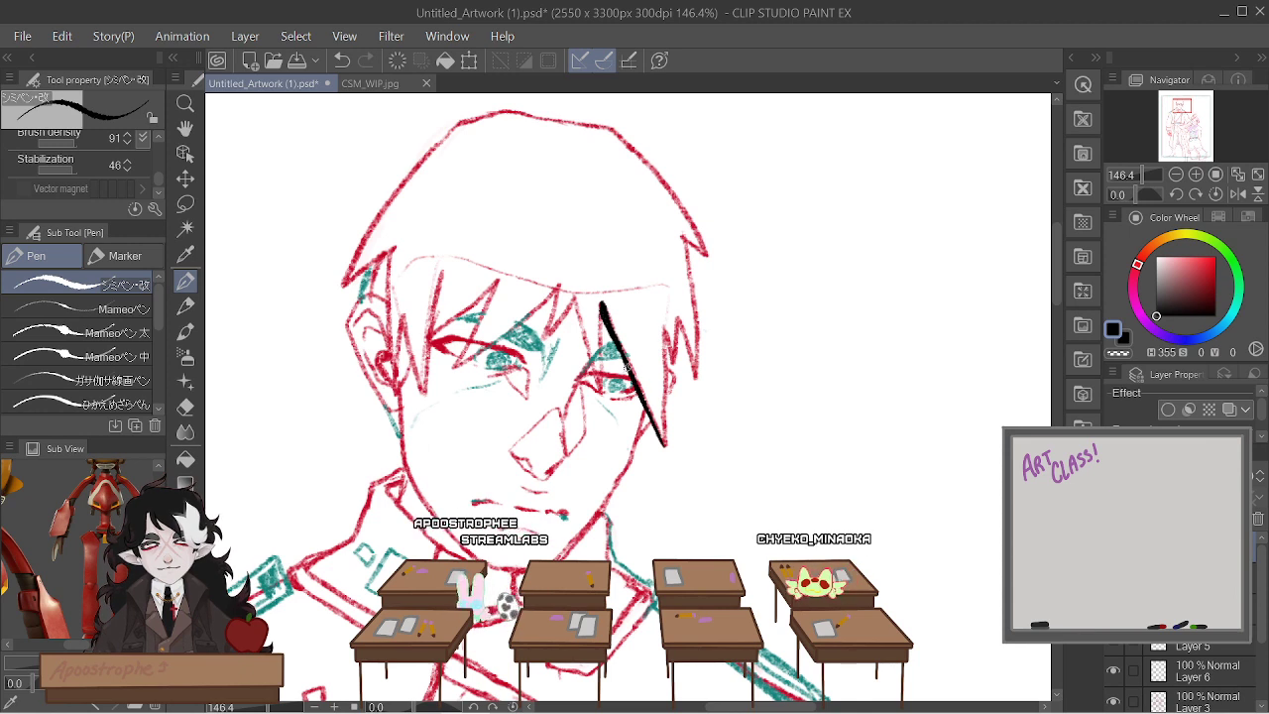
pyautogui.moveTo(663, 331); pyautogui.dragTo(666, 368)
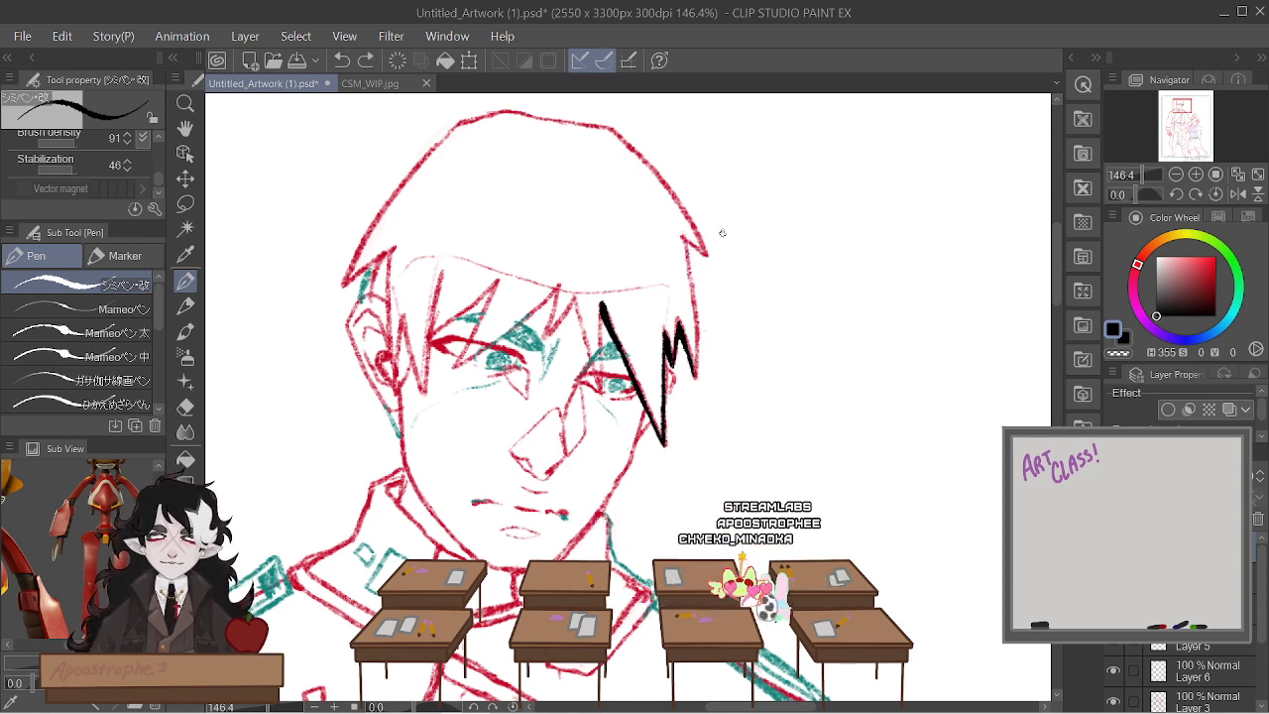
# Open the CSM_WIP.jpg document and examine its multi-character line art at different zoom levels
pyautogui.click(374, 84)
pyautogui.scroll(4, 611, 346)
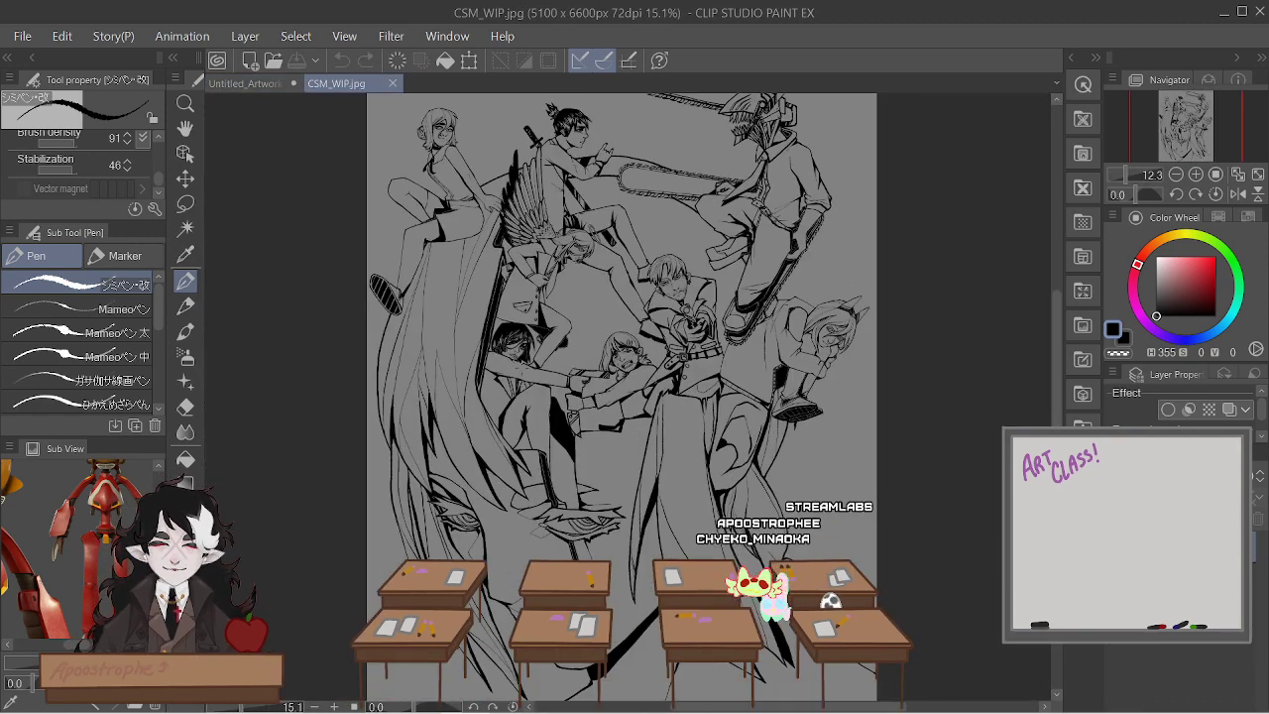
pyautogui.scroll(-4, 675, 385)
pyautogui.scroll(4, 761, 195)
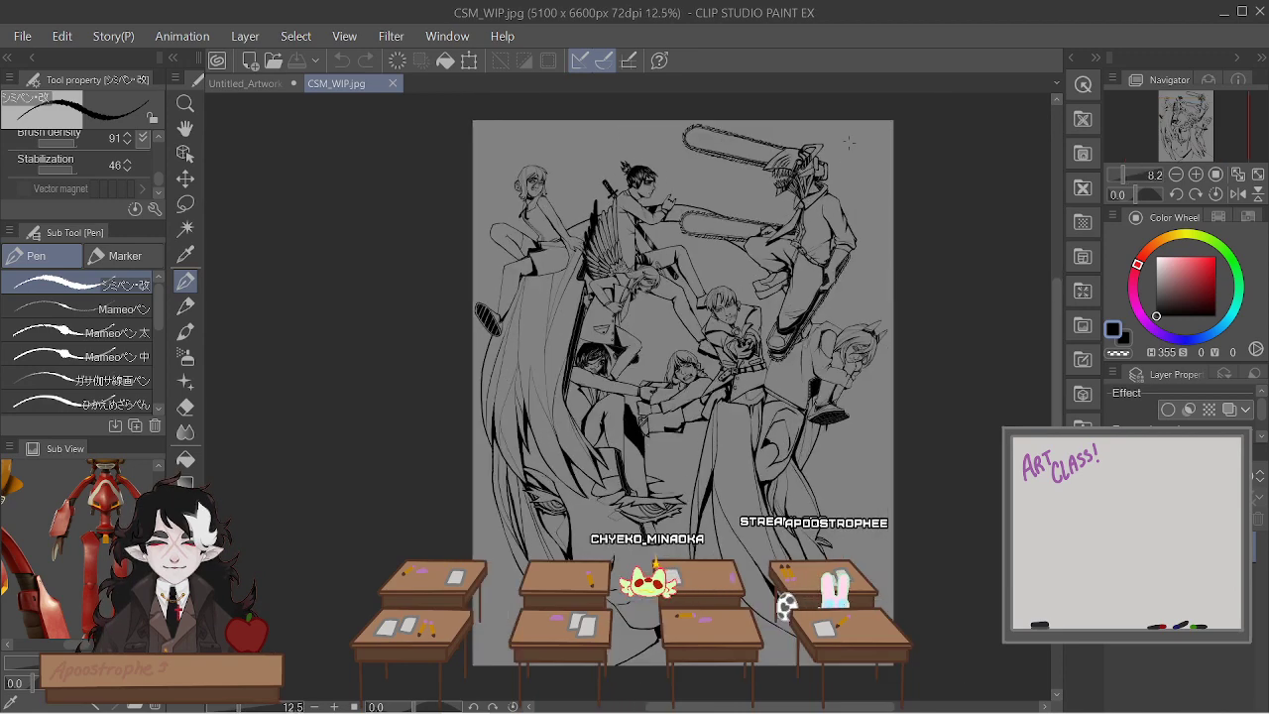
# Examine the line art in CSM_WIP.jpg at 25% zoom, from the upper figures to the large face below
pyautogui.scroll(-2, 595, 397)
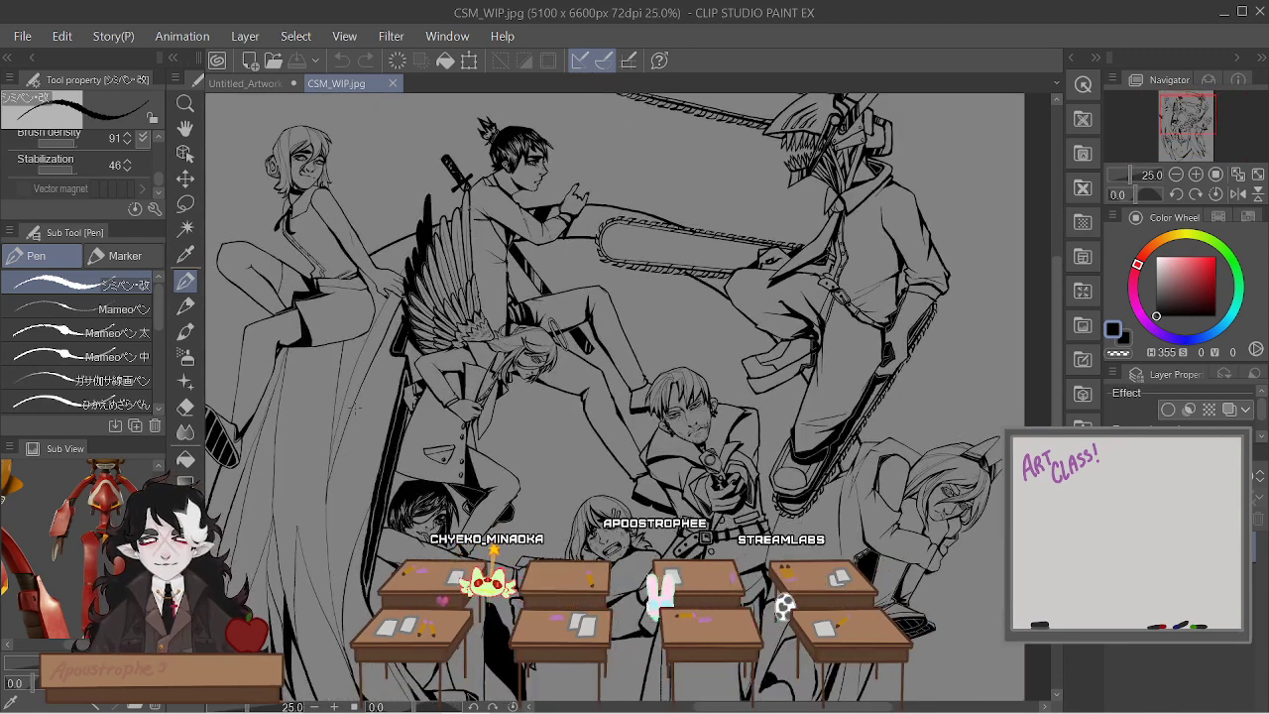
pyautogui.moveTo(773, 706); pyautogui.dragTo(766, 706)
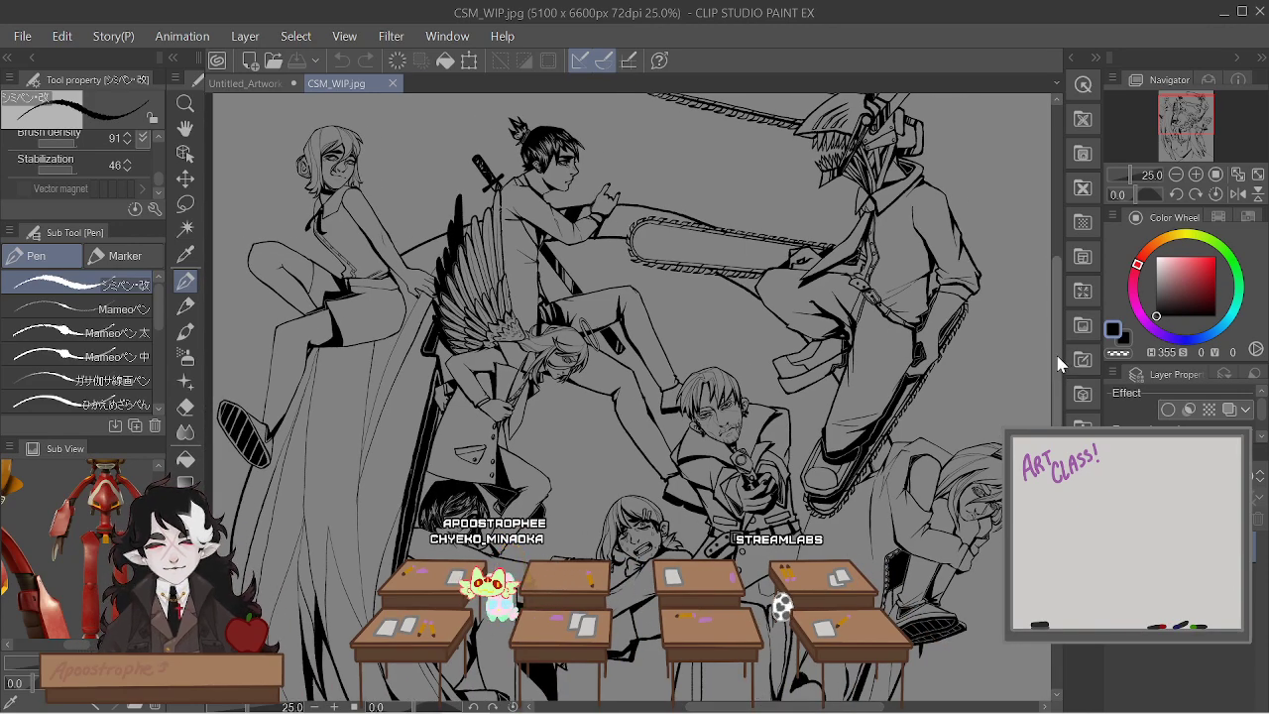
pyautogui.moveTo(1057, 364); pyautogui.dragTo(1056, 465)
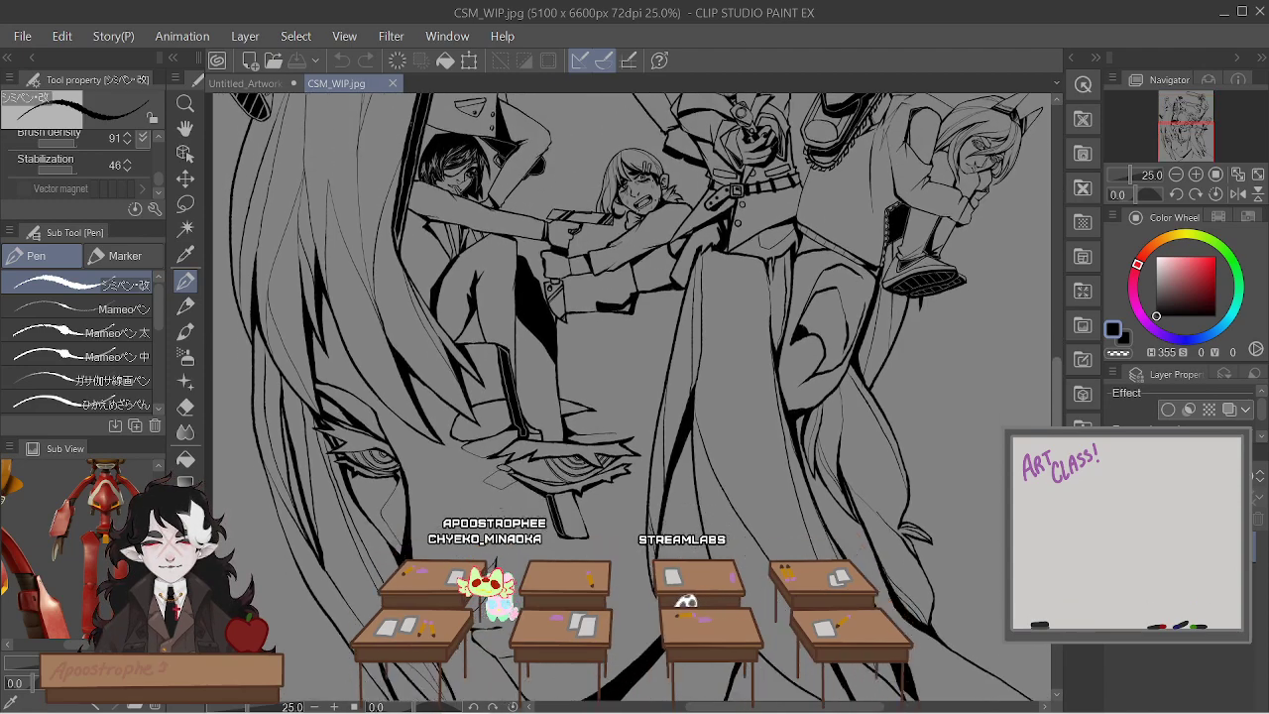
pyautogui.scroll(5, 1045, 410)
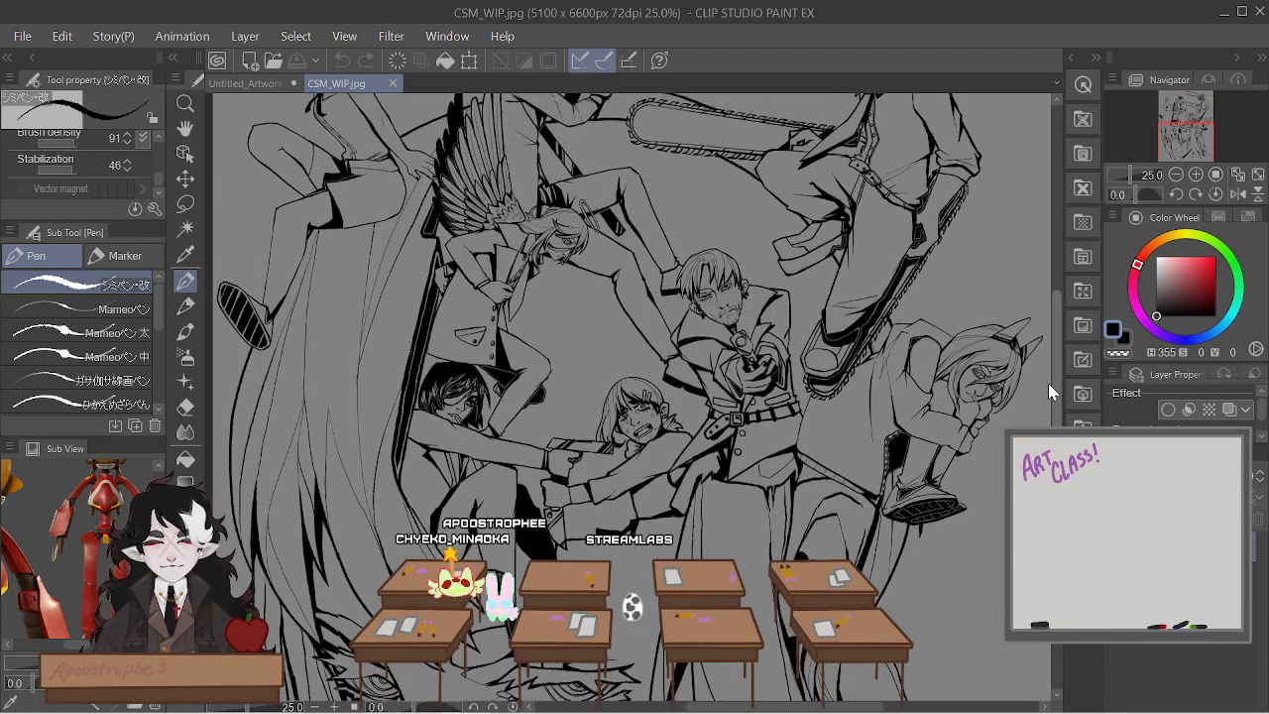
pyautogui.moveTo(1047, 383)
pyautogui.mouseDown()
pyautogui.moveTo(1049, 320)
pyautogui.moveTo(1045, 485)
pyautogui.moveTo(1046, 334)
pyautogui.mouseUp()
# Return to the Untitled_Artwork document and ink the pointed fringe strands at the middle of the standing figure's forehead
pyautogui.click(243, 84)
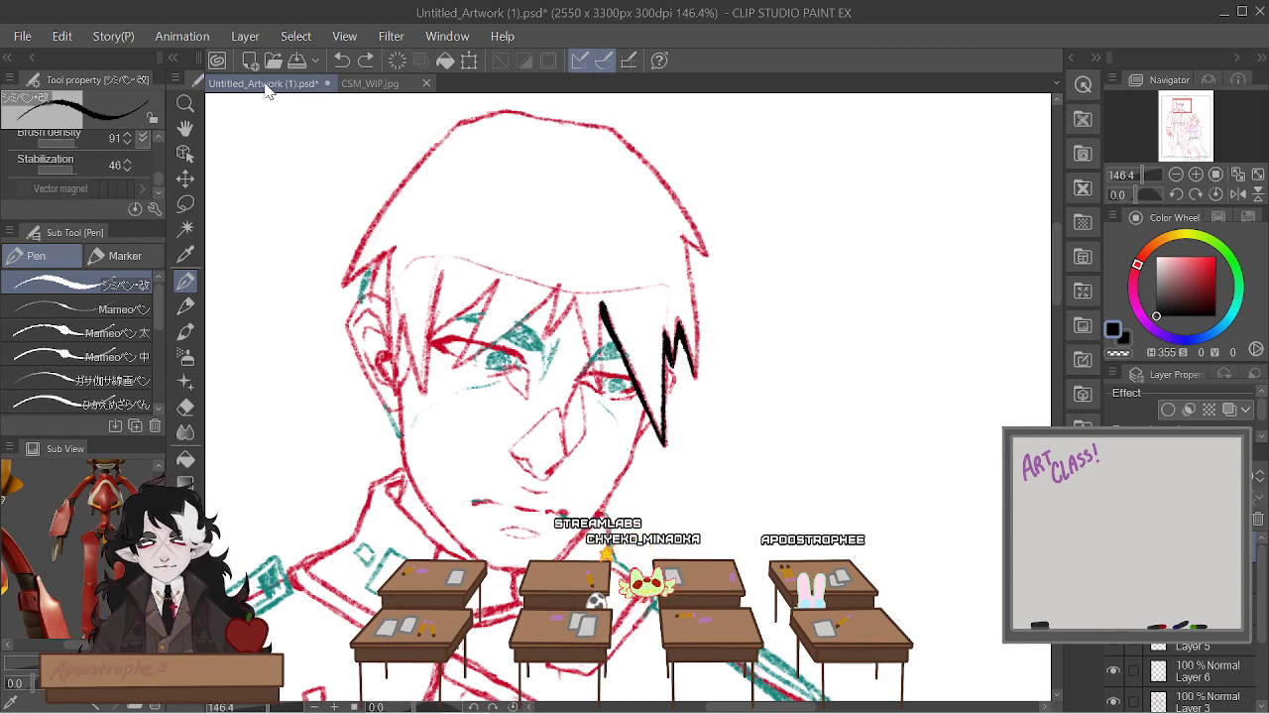
pyautogui.scroll(-1, 373, 103)
pyautogui.scroll(4, 518, 287)
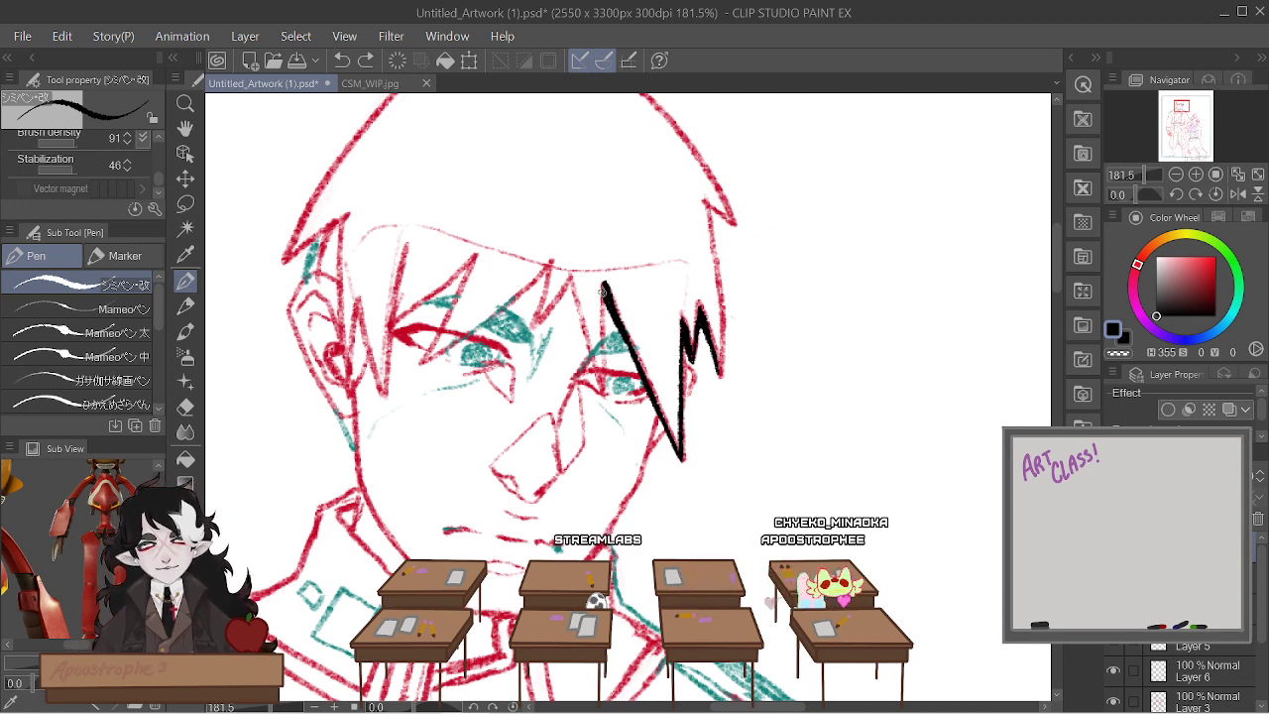
pyautogui.moveTo(601, 303); pyautogui.dragTo(603, 326)
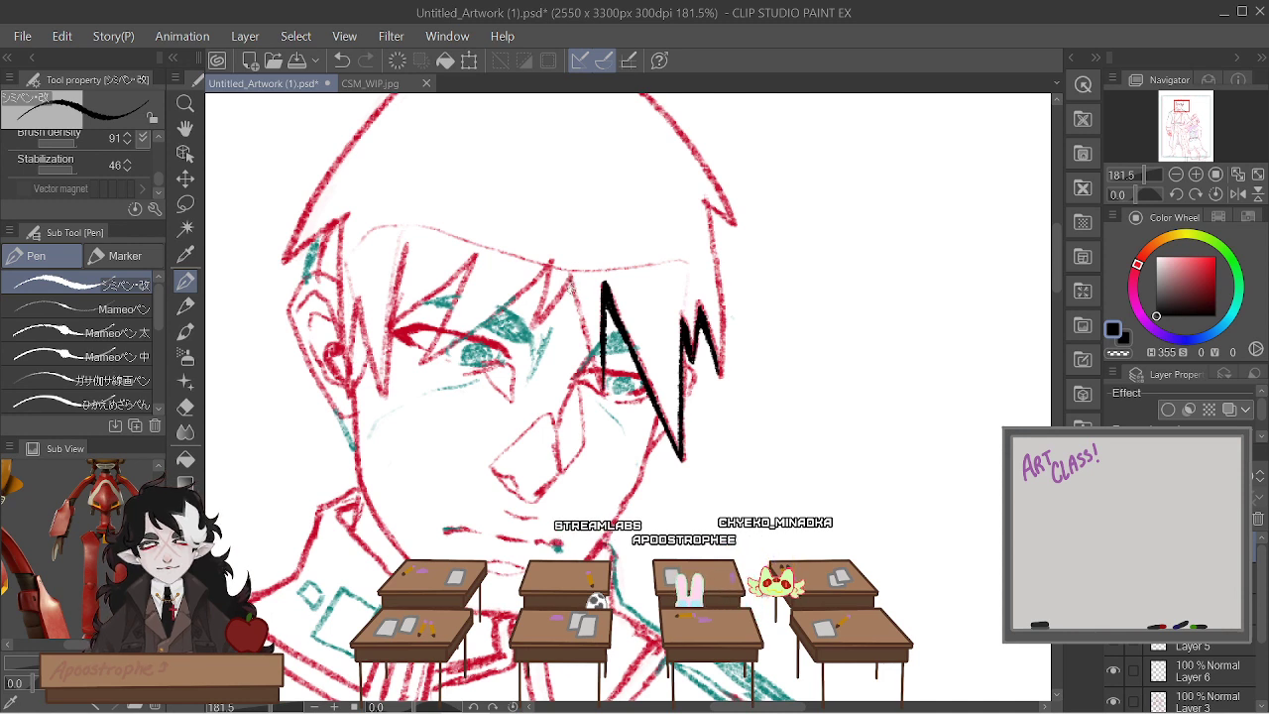
pyautogui.moveTo(569, 285); pyautogui.dragTo(599, 382)
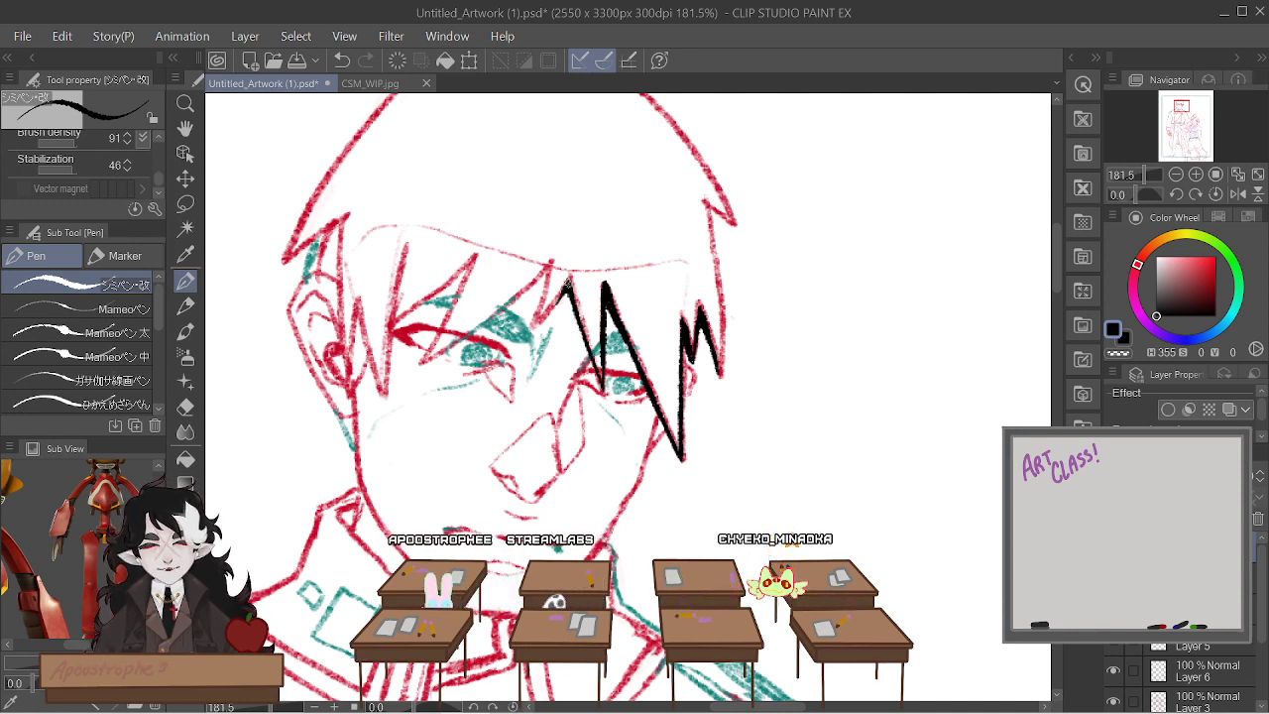
pyautogui.moveTo(567, 287); pyautogui.dragTo(543, 315)
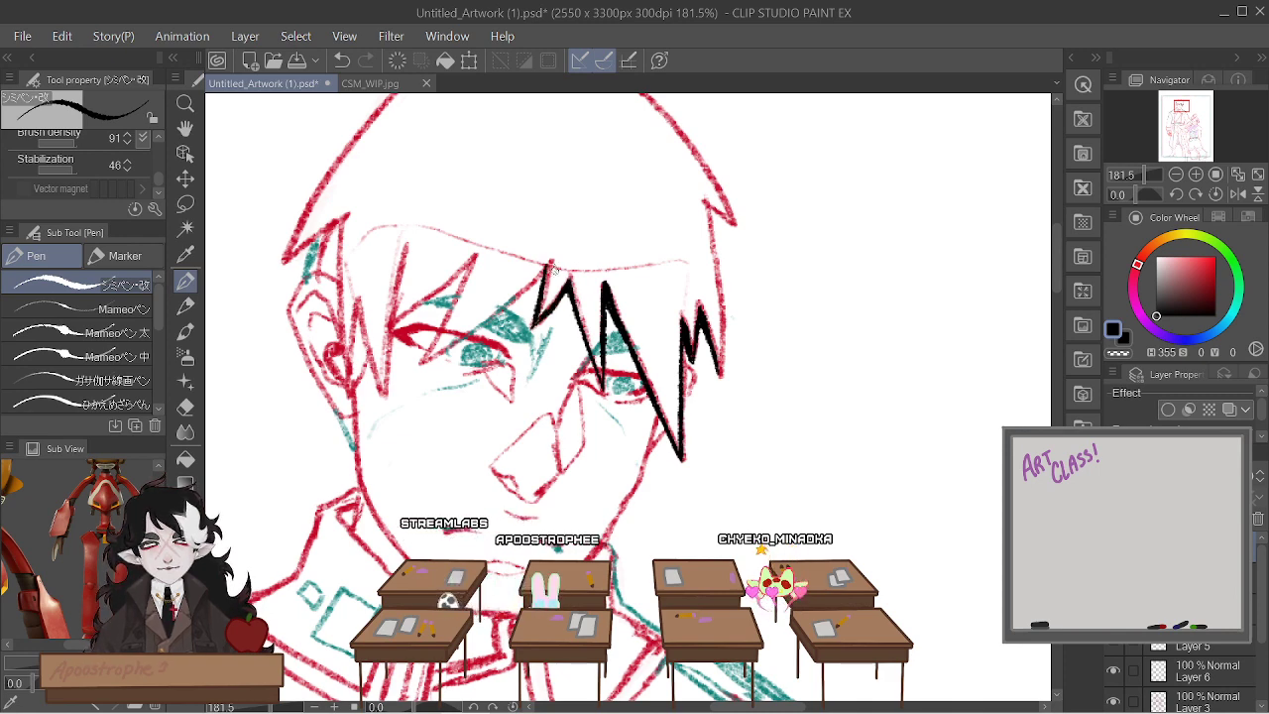
pyautogui.scroll(-3, 769, 347)
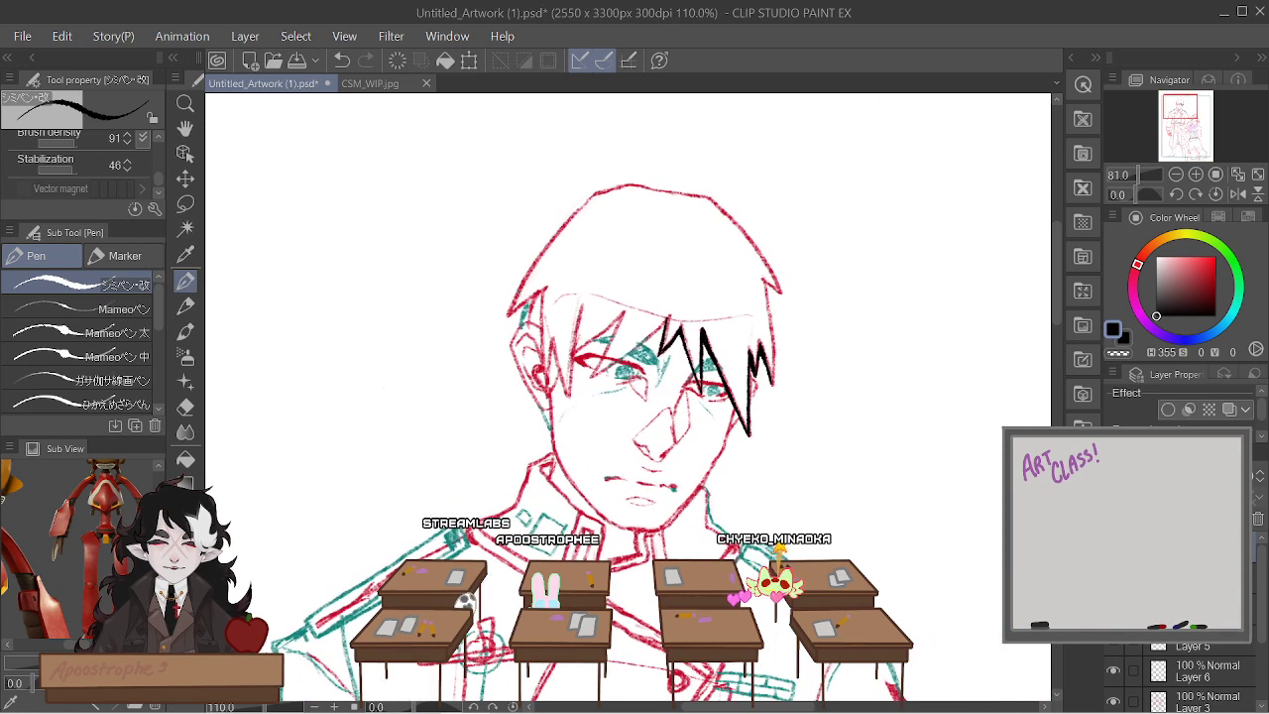
# Ink the remaining zigzag fringe strands across the standing figure's other eye and down beside his ear
pyautogui.scroll(5, 557, 466)
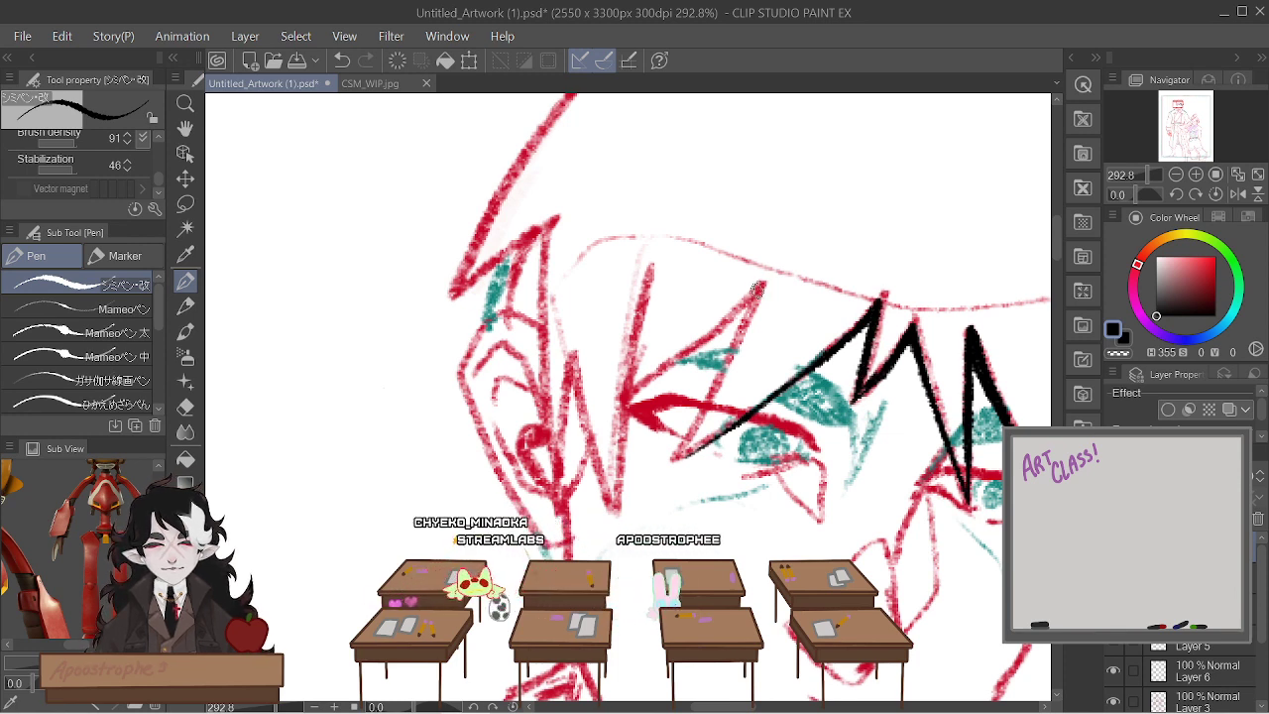
pyautogui.moveTo(756, 289); pyautogui.dragTo(674, 458)
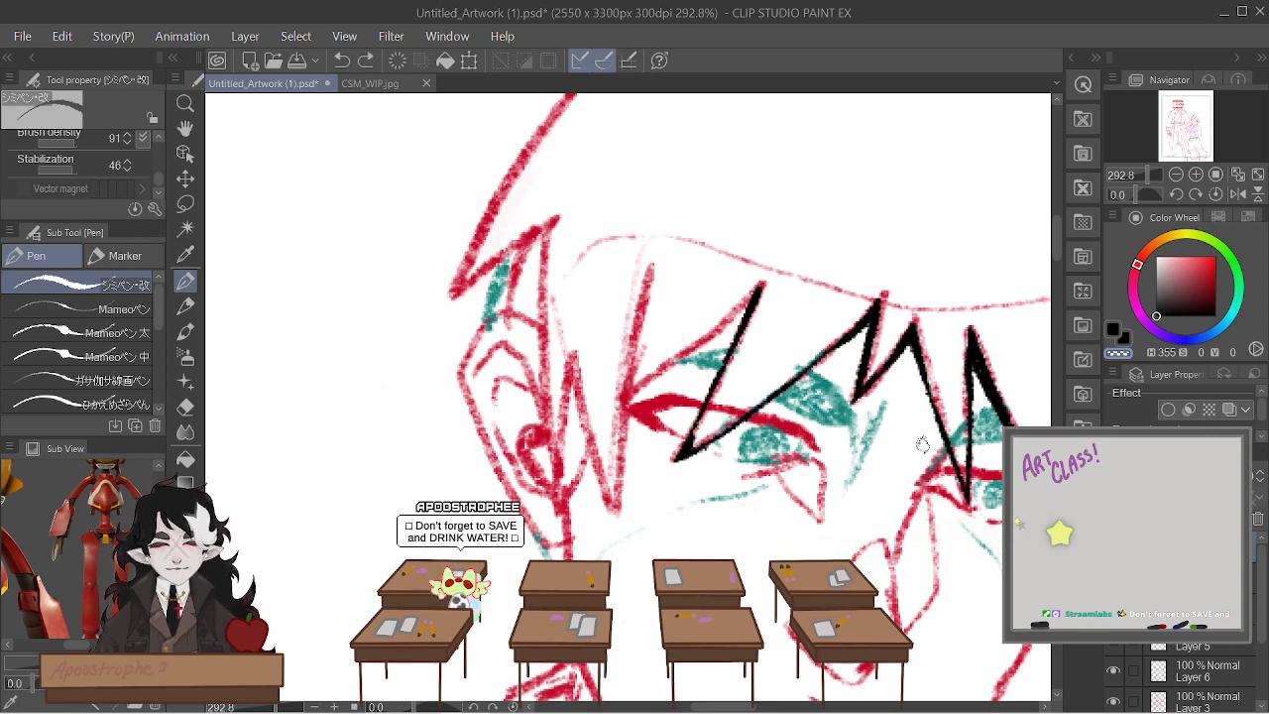
pyautogui.scroll(-7, 823, 340)
pyautogui.scroll(6, 920, 417)
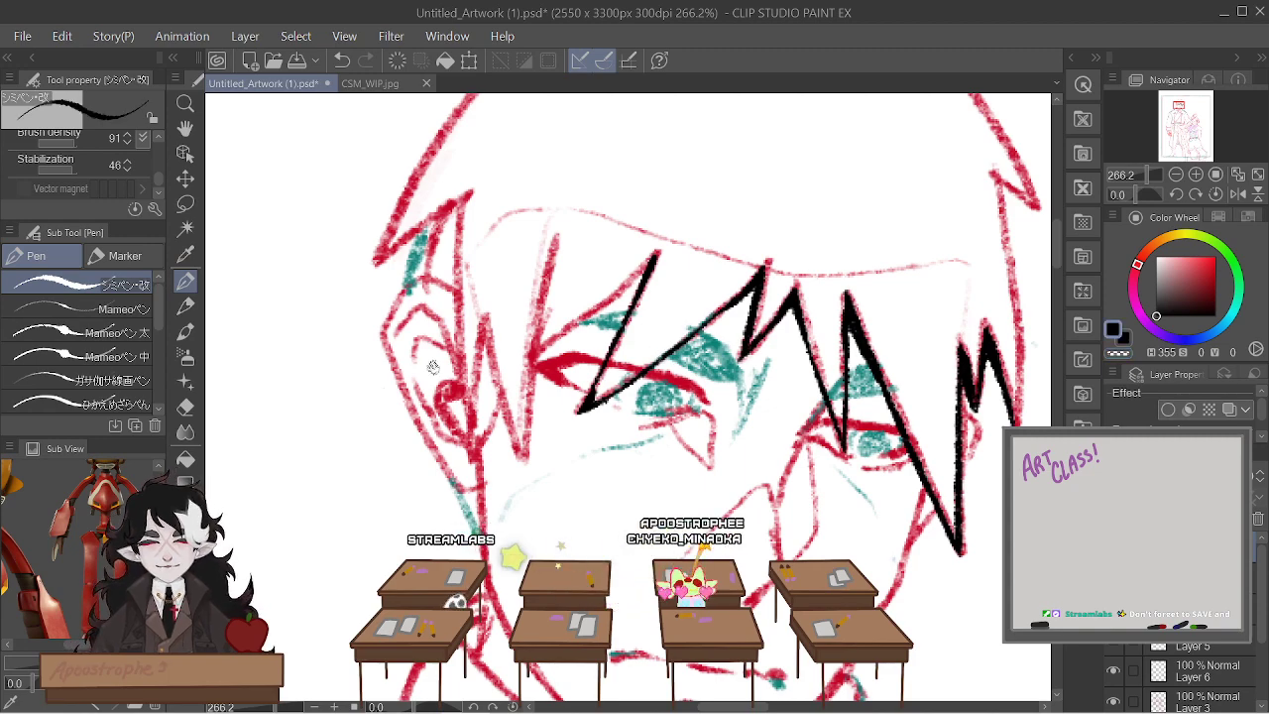
pyautogui.scroll(-1, 555, 355)
pyautogui.scroll(-1, 524, 356)
pyautogui.scroll(1, 531, 337)
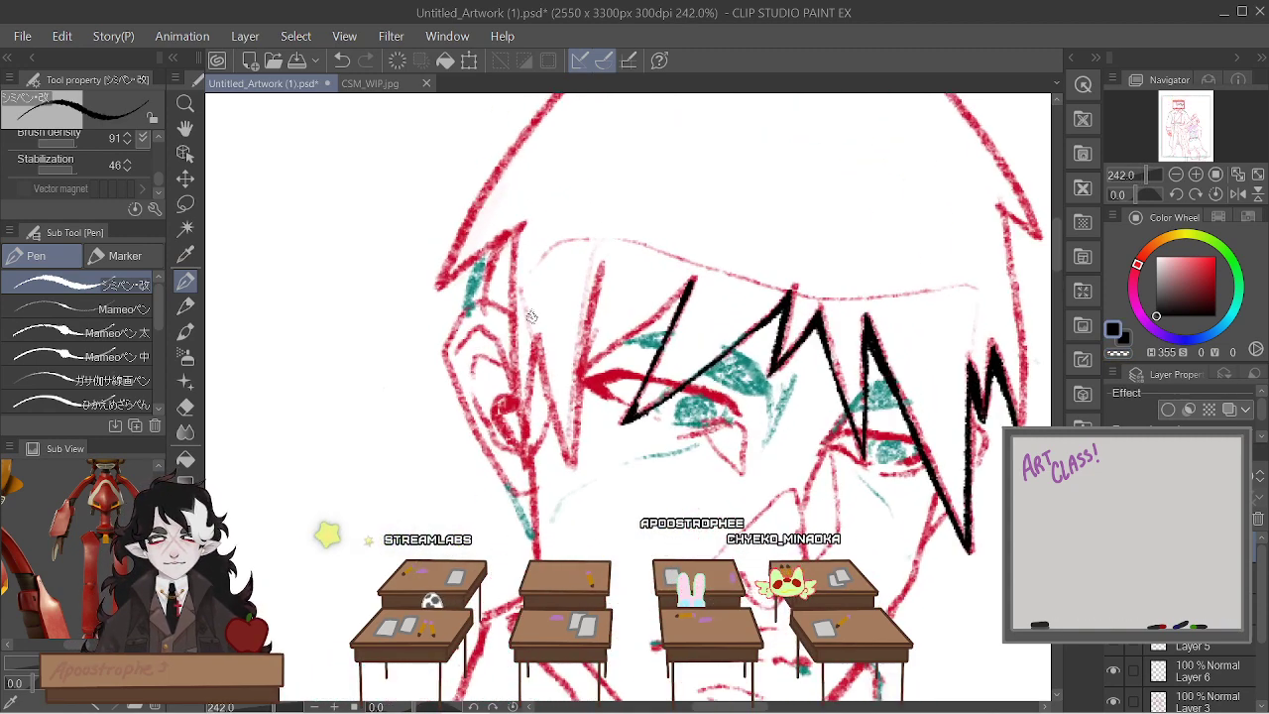
pyautogui.scroll(-1, 544, 288)
pyautogui.scroll(2, 510, 243)
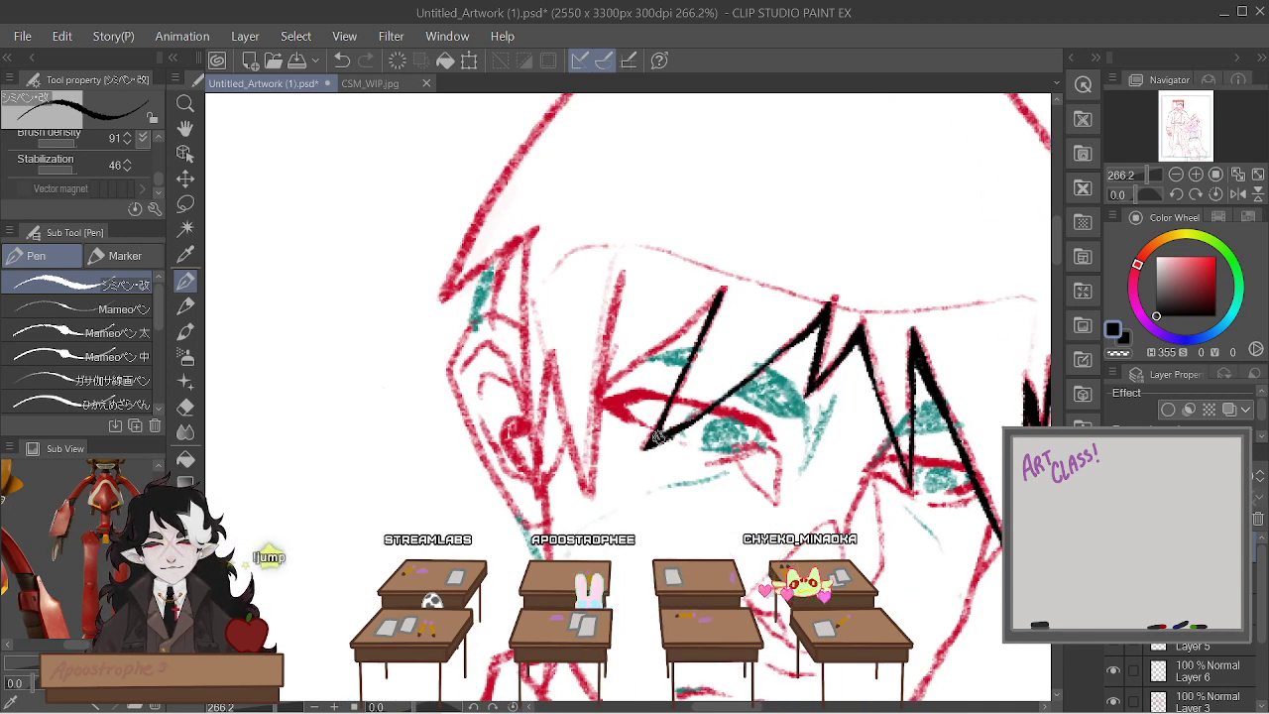
pyautogui.moveTo(720, 294); pyautogui.dragTo(600, 387)
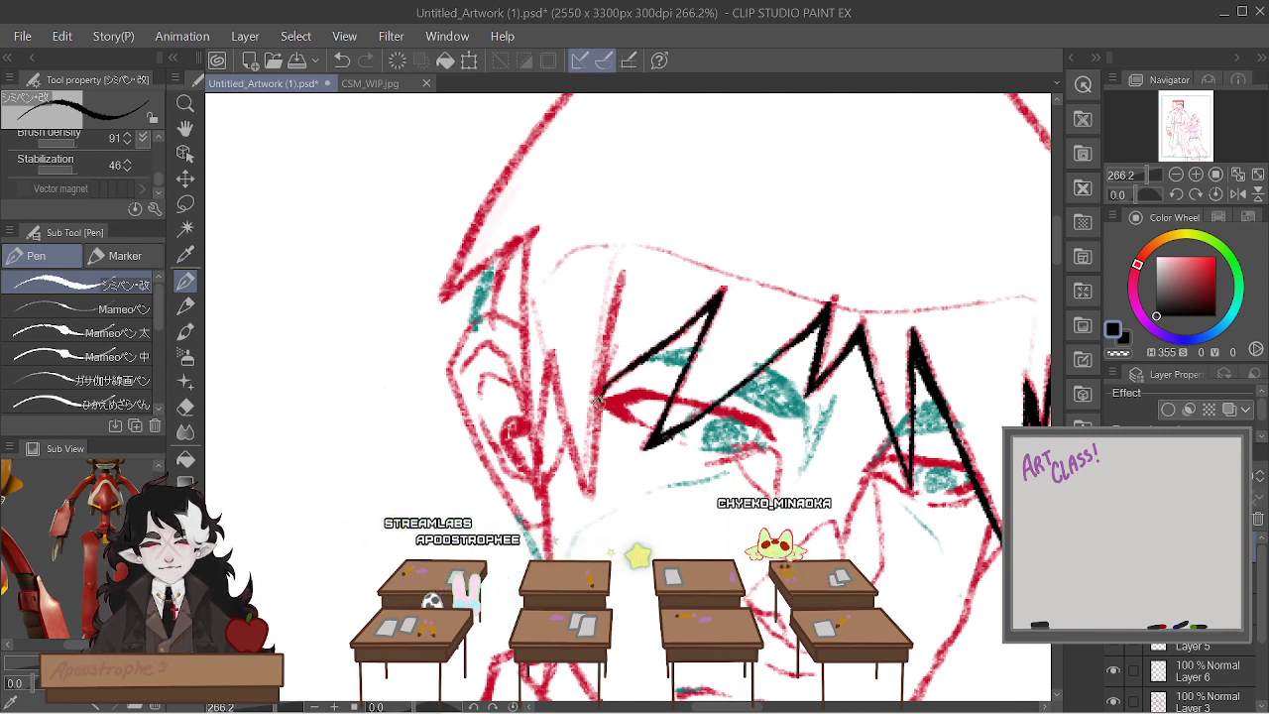
pyautogui.moveTo(621, 274); pyautogui.dragTo(590, 493)
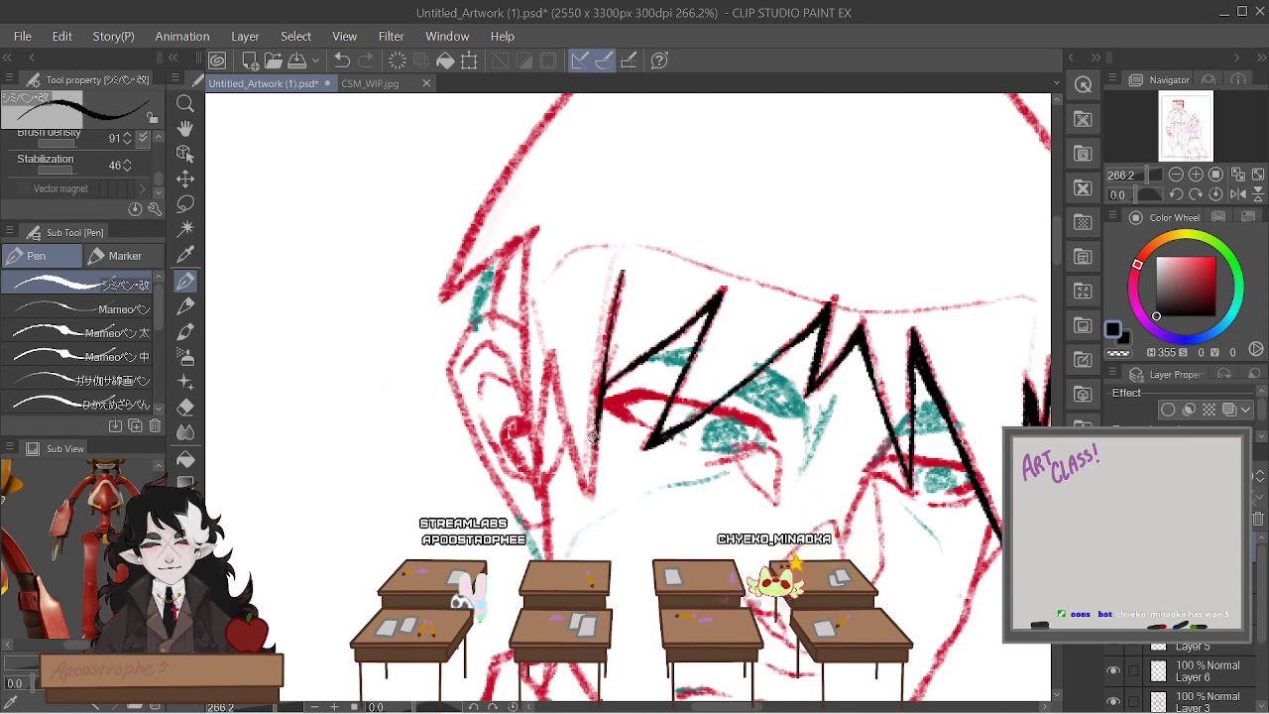
pyautogui.moveTo(550, 355); pyautogui.dragTo(586, 484)
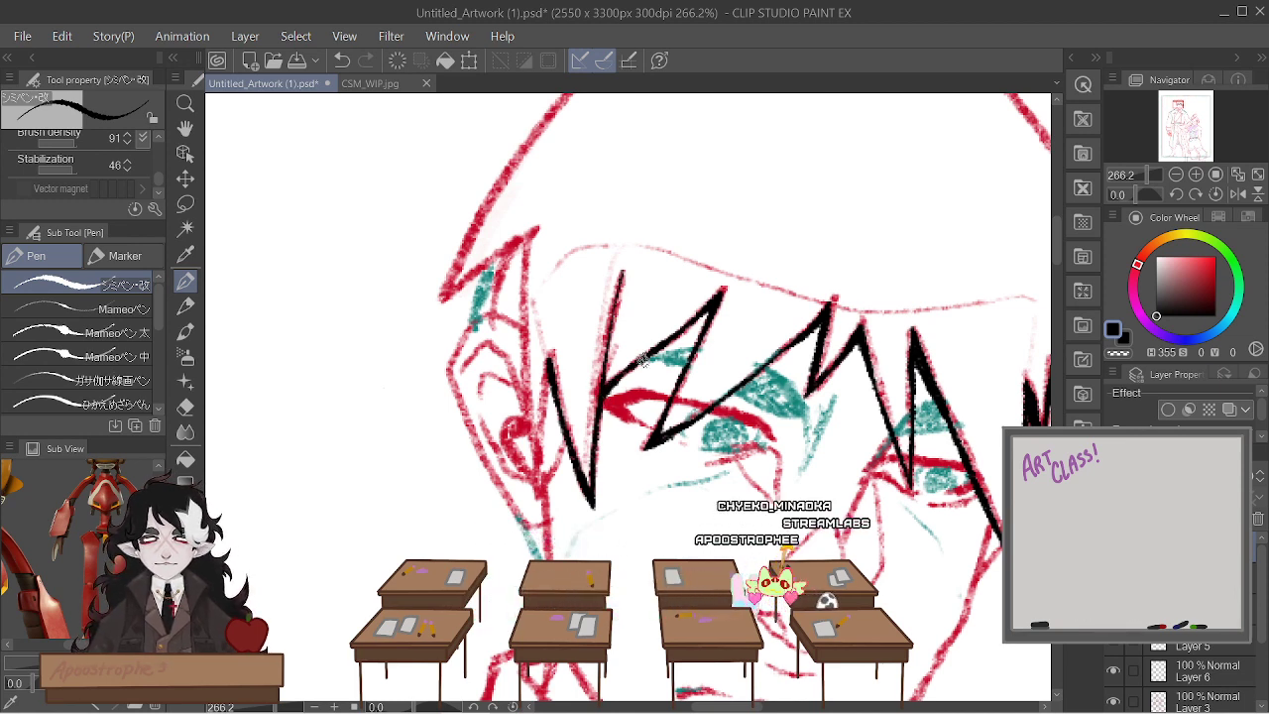
# Retouch the fringe strand tip above the eye, undoing the extra stroke and trimming the overshooting point with transparent colour
pyautogui.scroll(-5, 793, 355)
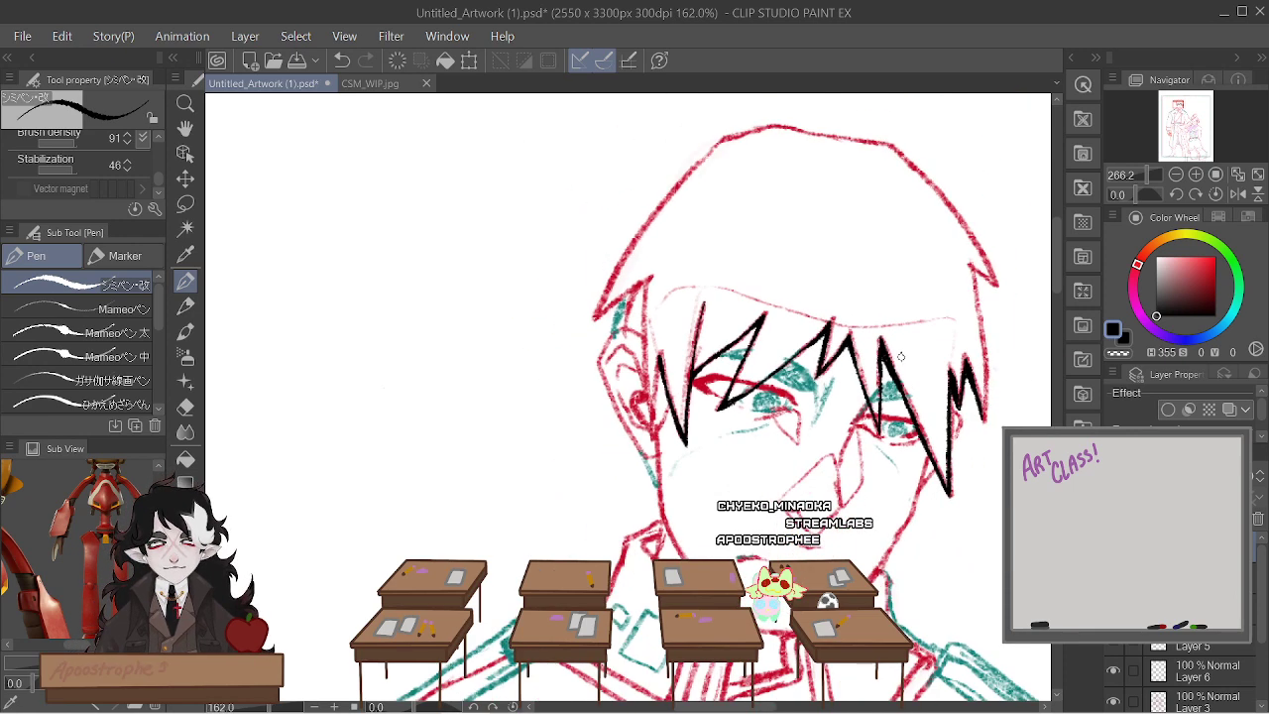
pyautogui.scroll(8, 906, 329)
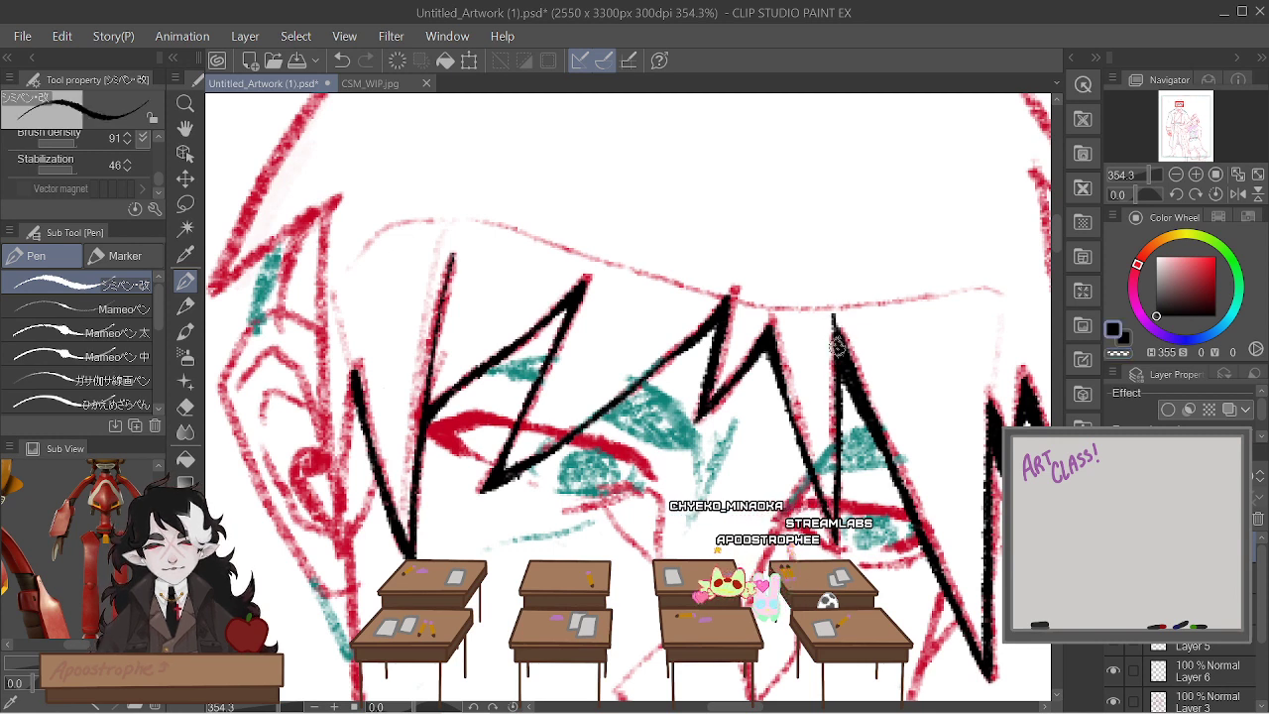
pyautogui.moveTo(837, 346); pyautogui.dragTo(836, 436)
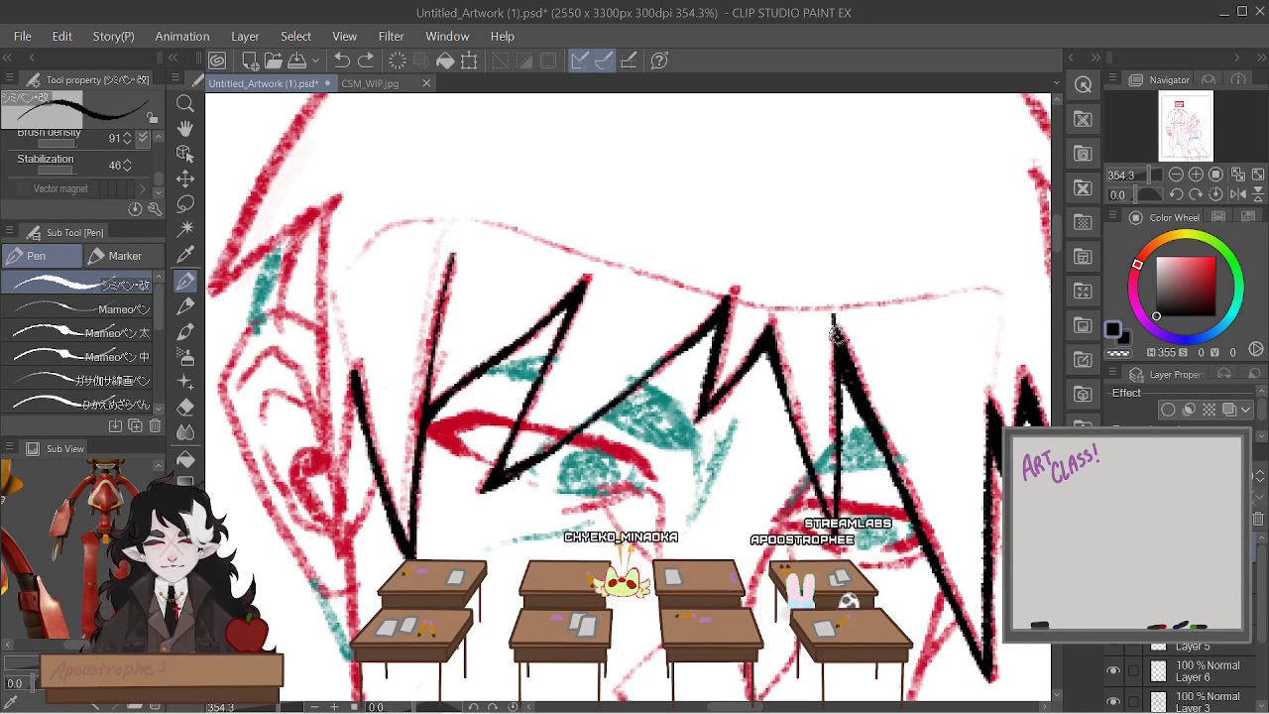
pyautogui.hotkey('ctrl', 'z')
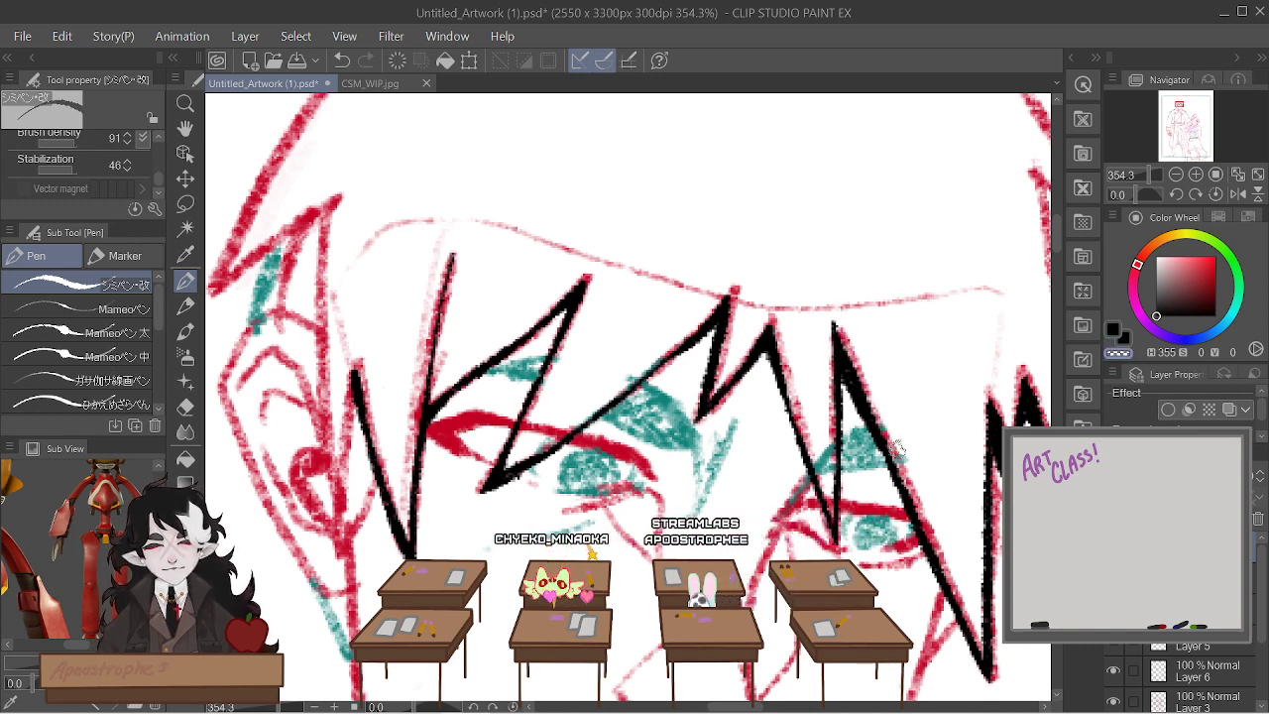
pyautogui.scroll(-3, 769, 524)
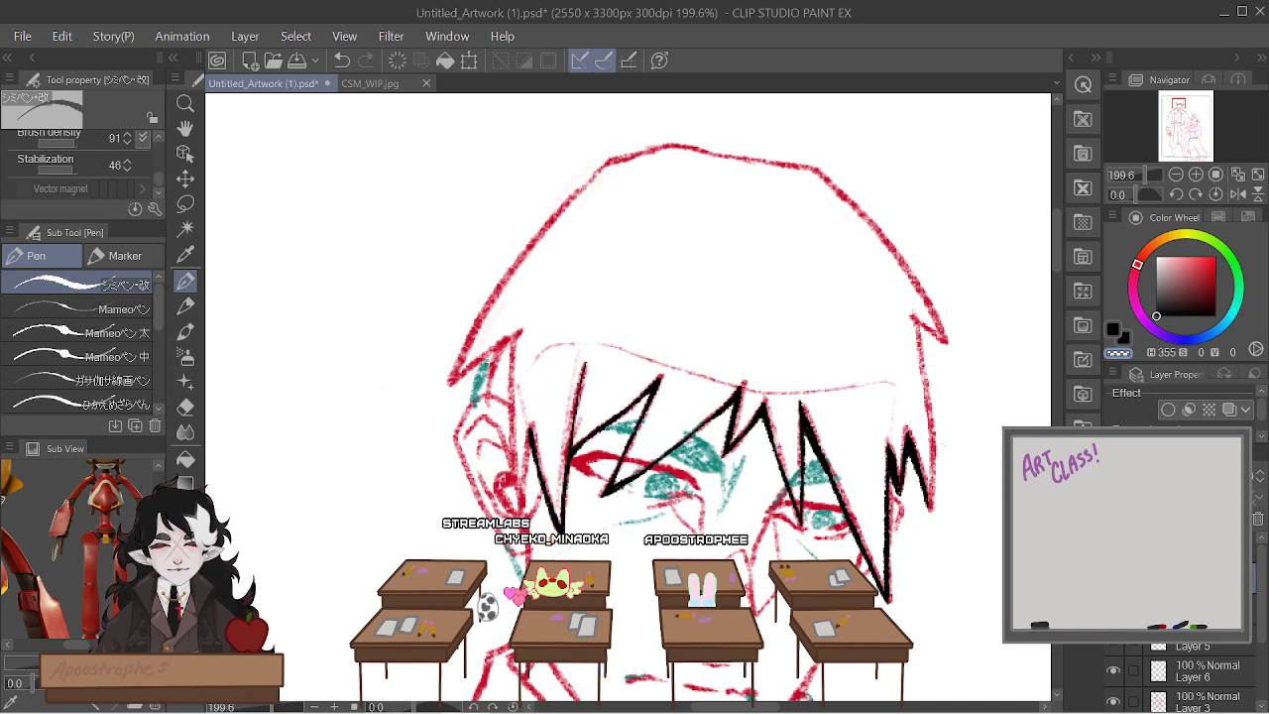
# Lower the opacity of the sketch on Layer 3 to 50% to fade it beneath the black ink
pyautogui.moveTo(1262, 595); pyautogui.dragTo(1261, 646)
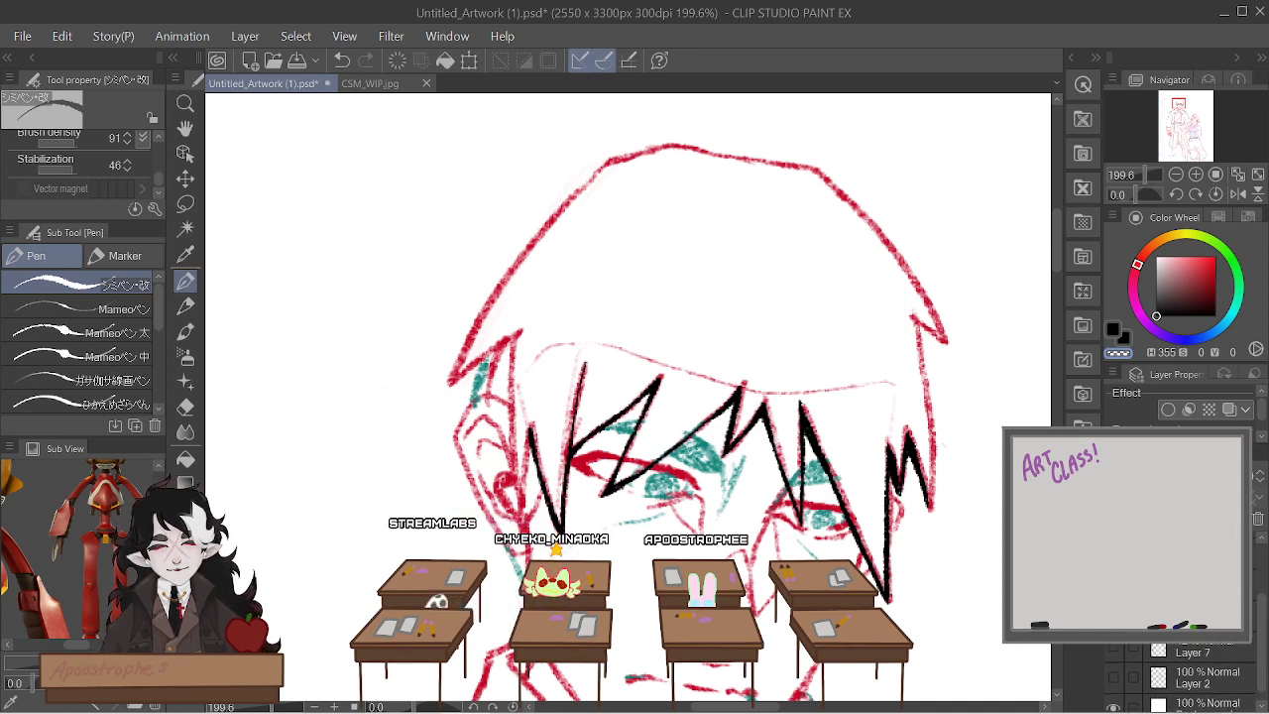
pyautogui.click(1113, 622)
pyautogui.click(1113, 623)
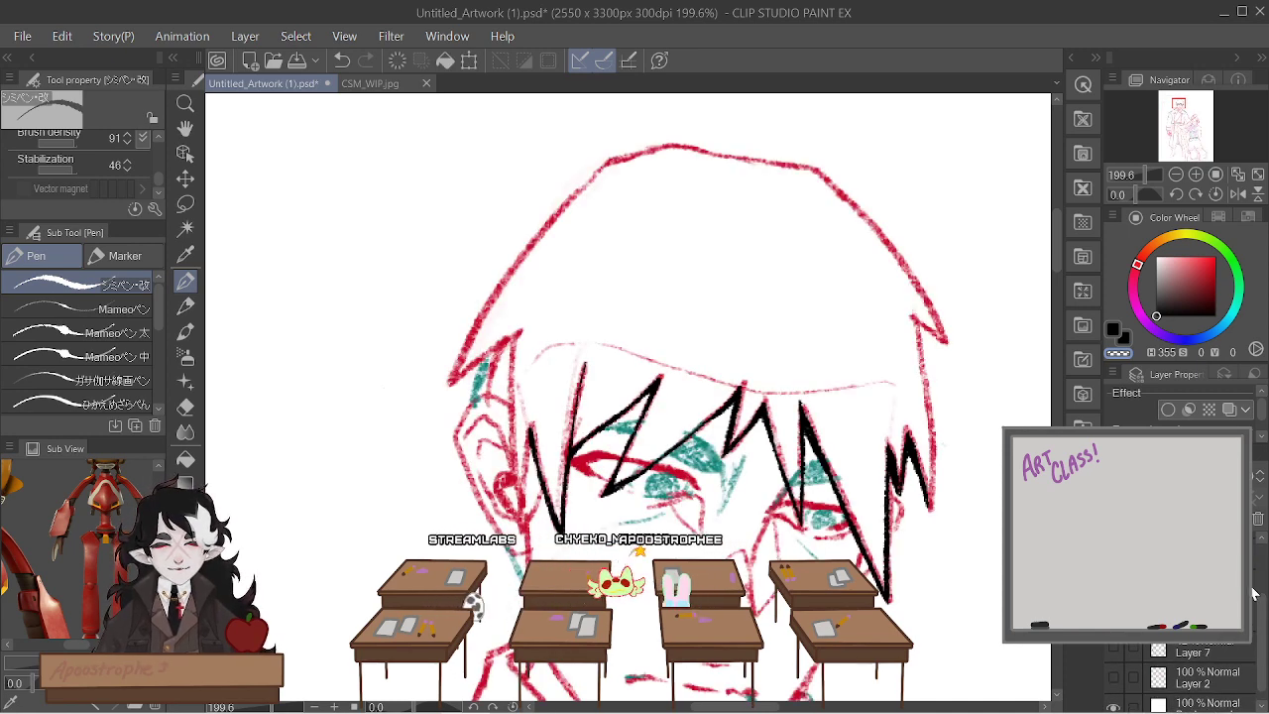
pyautogui.moveTo(1061, 259)
pyautogui.mouseDown()
pyautogui.moveTo(1057, 294)
pyautogui.moveTo(1061, 275)
pyautogui.mouseUp()
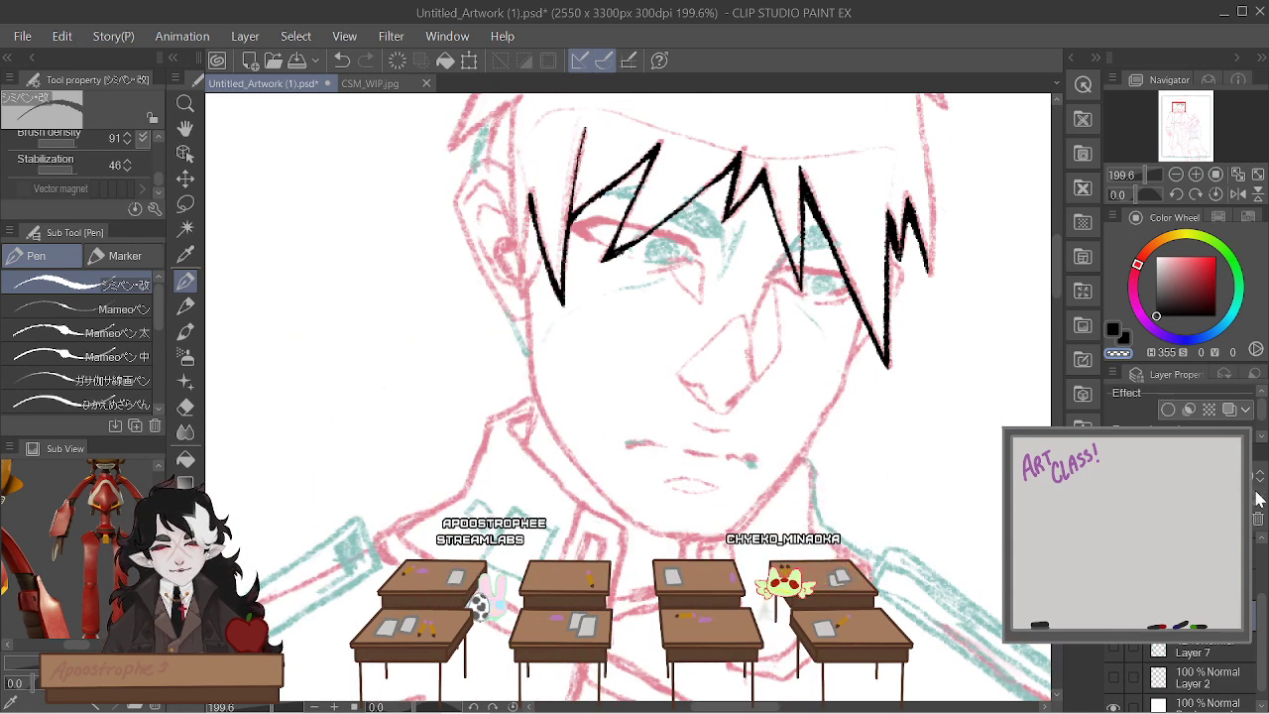
pyautogui.moveTo(1261, 630); pyautogui.dragTo(1261, 623)
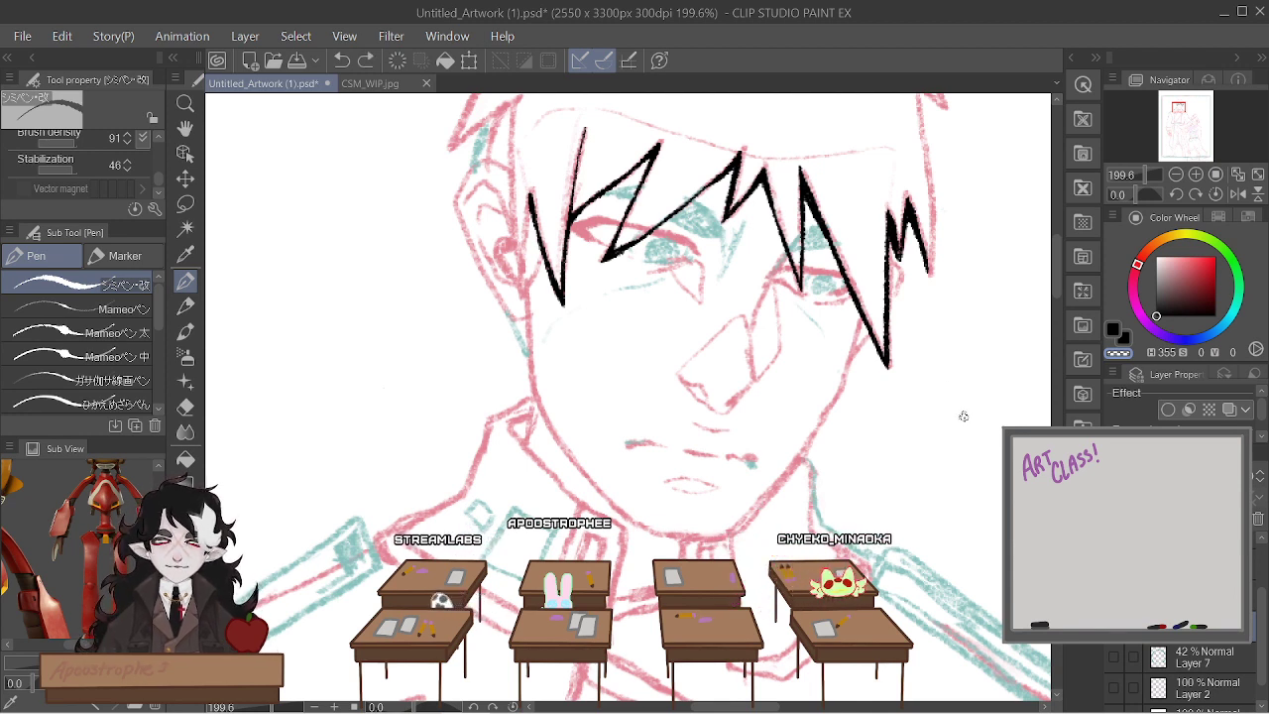
# Undo the test scribble beside the jaw and reselect the inking layer above the sketch layers
pyautogui.moveTo(828, 398)
pyautogui.mouseDown()
pyautogui.moveTo(791, 504)
pyautogui.moveTo(838, 375)
pyautogui.mouseUp()
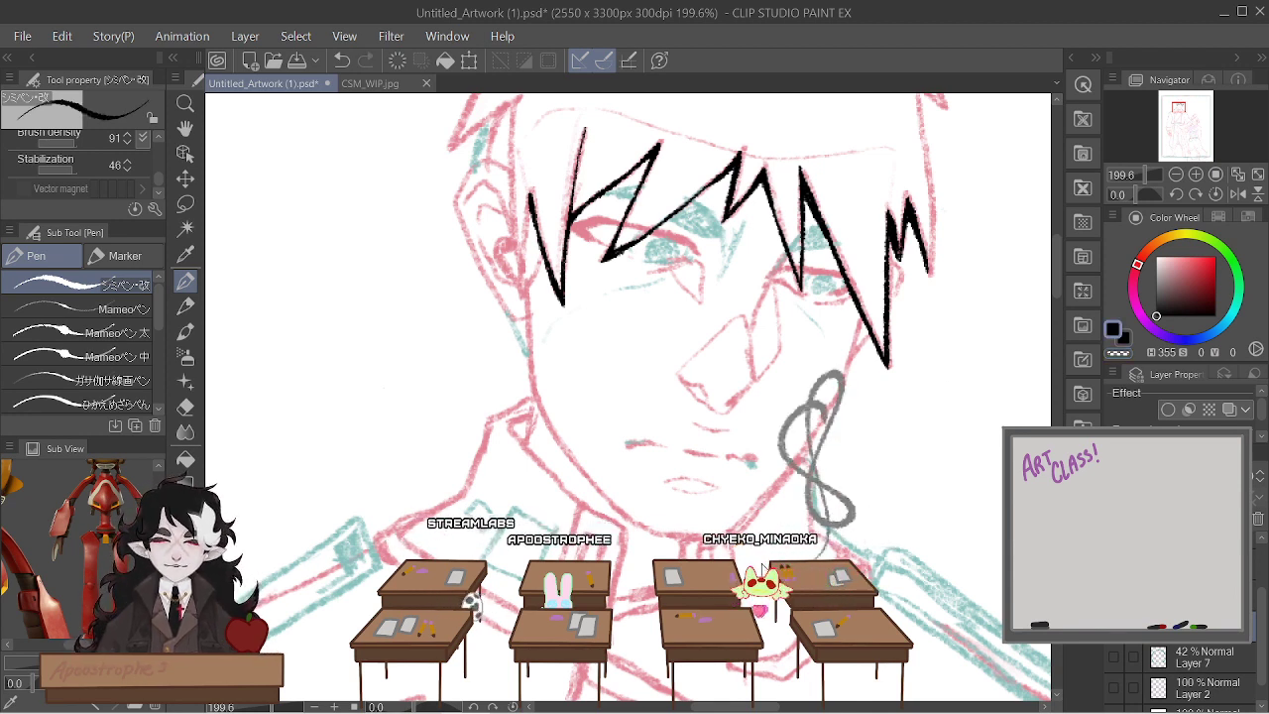
pyautogui.hotkey('ctrl', 'z')
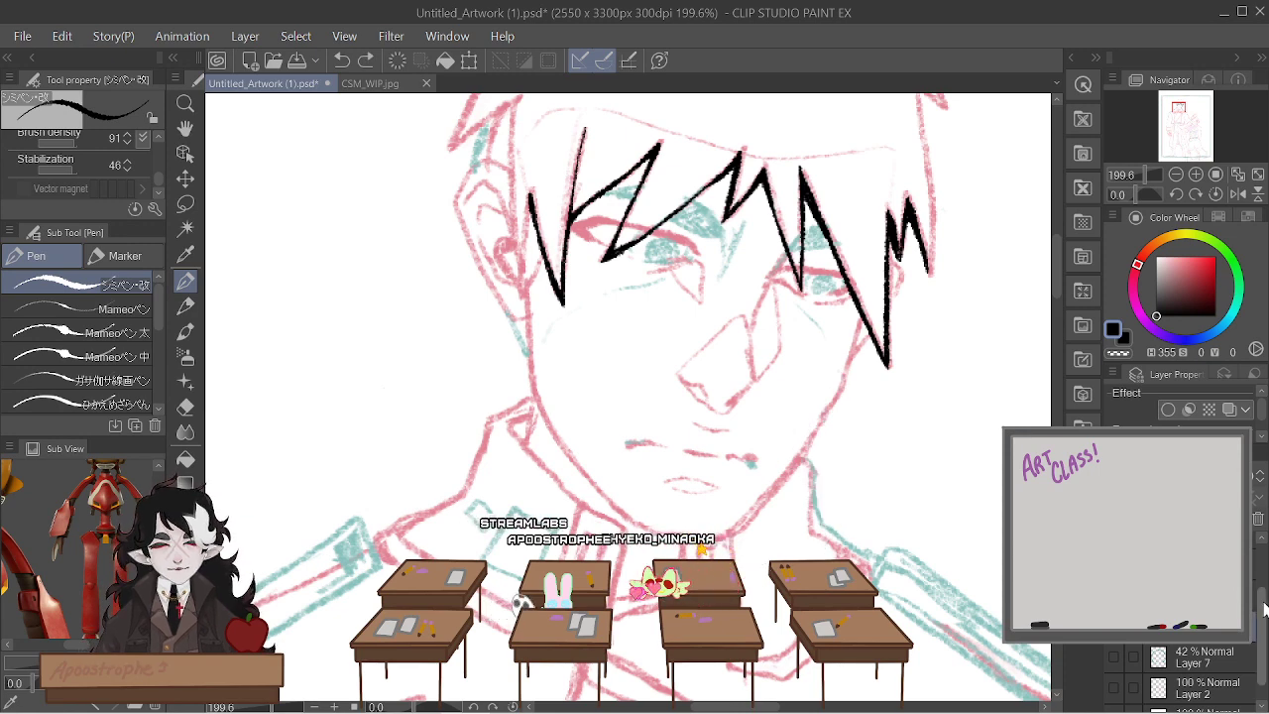
pyautogui.moveTo(1265, 623); pyautogui.dragTo(1263, 575)
pyautogui.click(1189, 545)
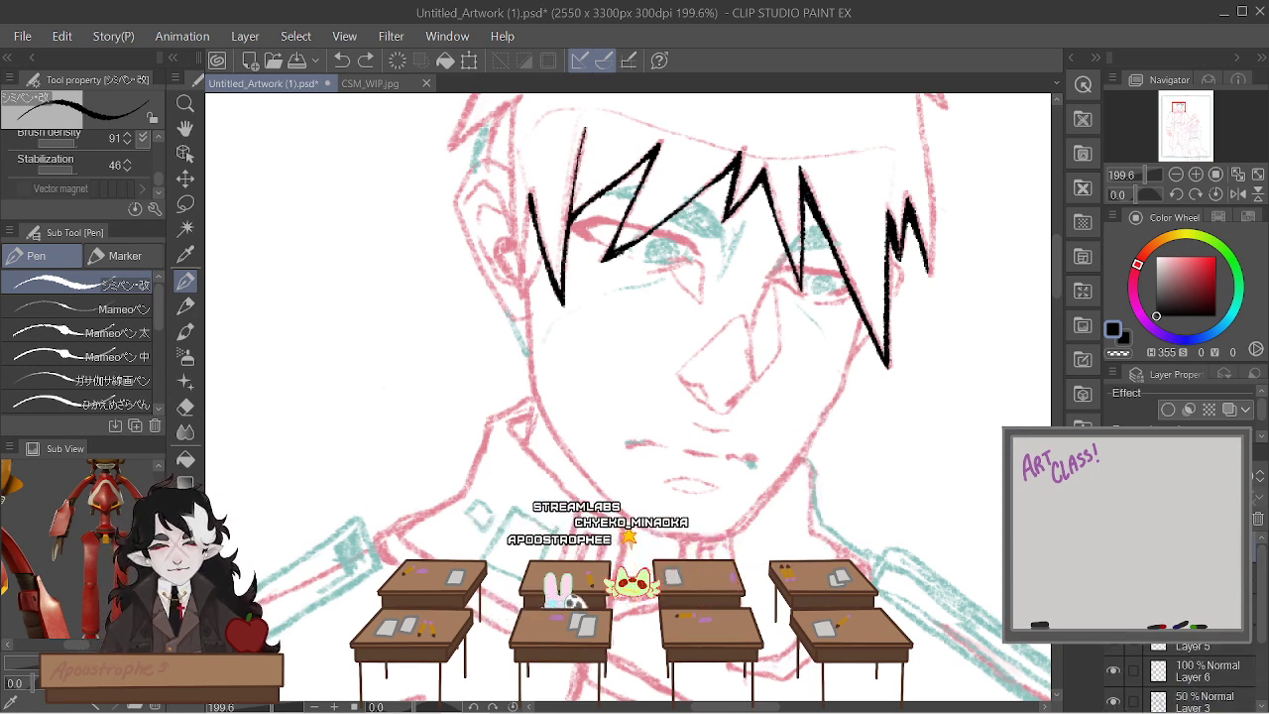
# Ink the standing figure's collar fold beneath the chin and the outer edge of the adjoining collar flap, redoing unsatisfactory strokes
pyautogui.scroll(-5, 940, 548)
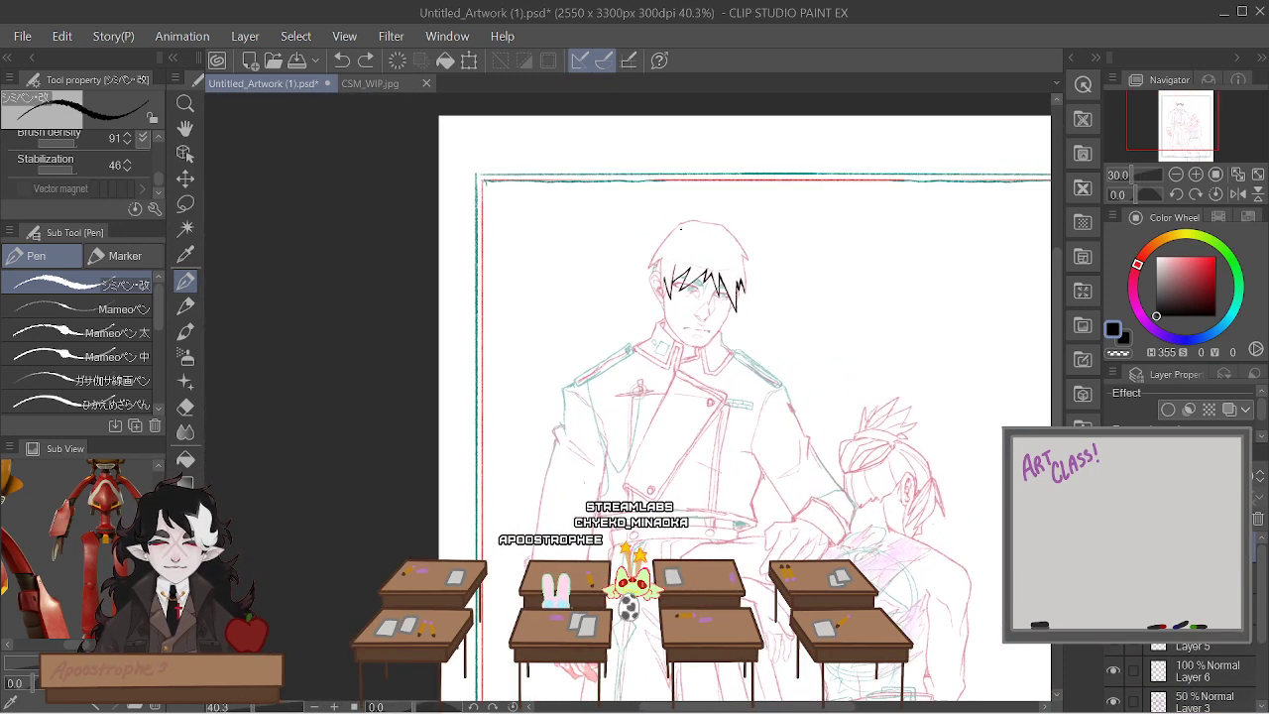
pyautogui.scroll(5, 698, 210)
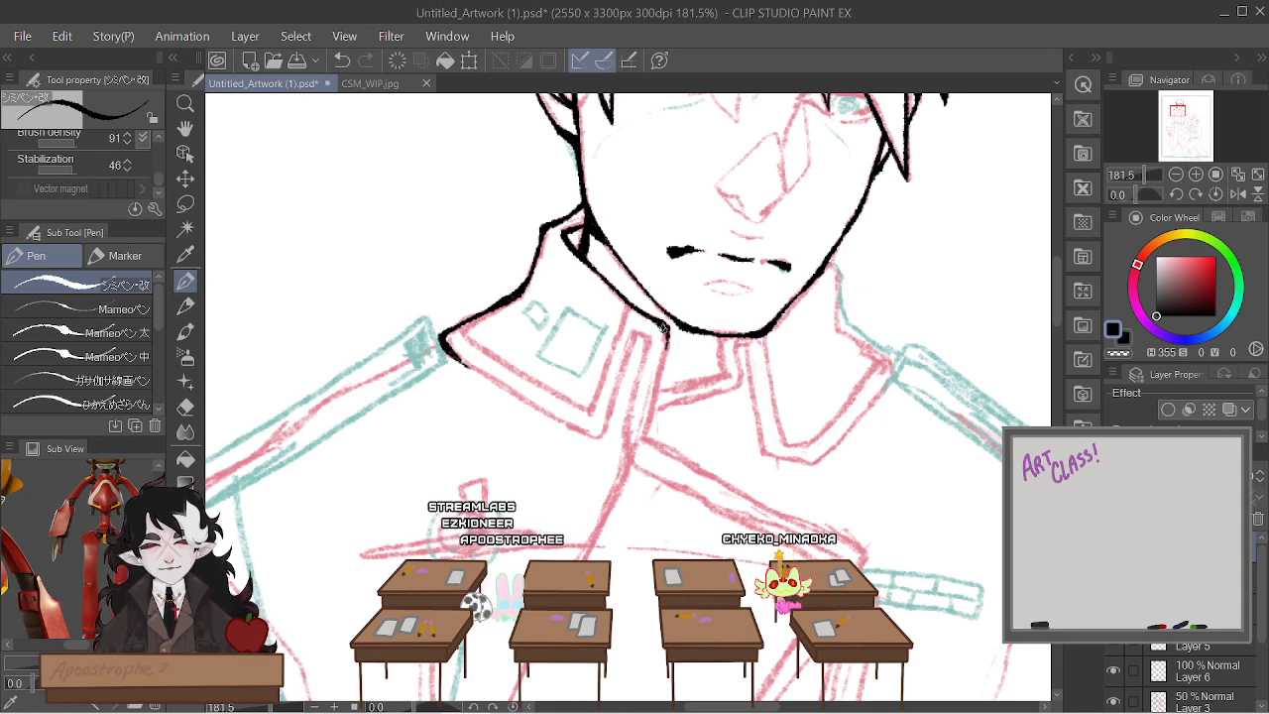
pyautogui.moveTo(665, 334); pyautogui.dragTo(631, 455)
pyautogui.hotkey('ctrl', 'z')
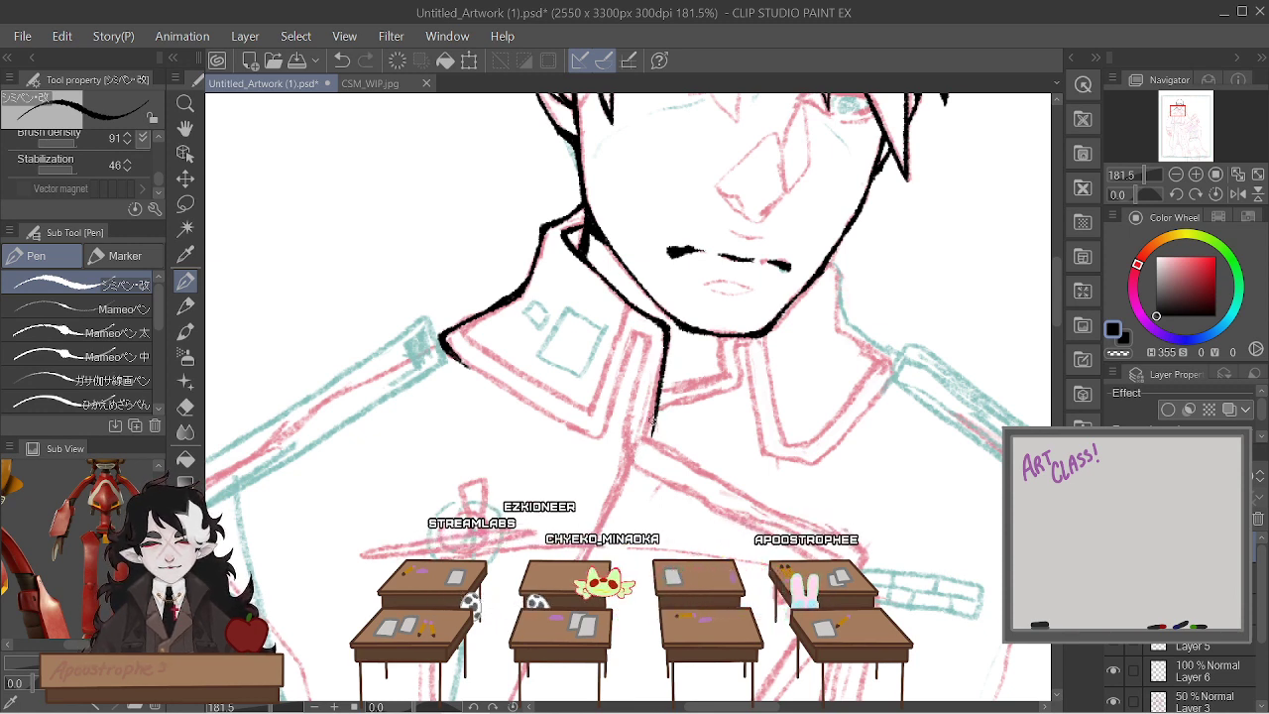
pyautogui.moveTo(664, 335); pyautogui.dragTo(649, 436)
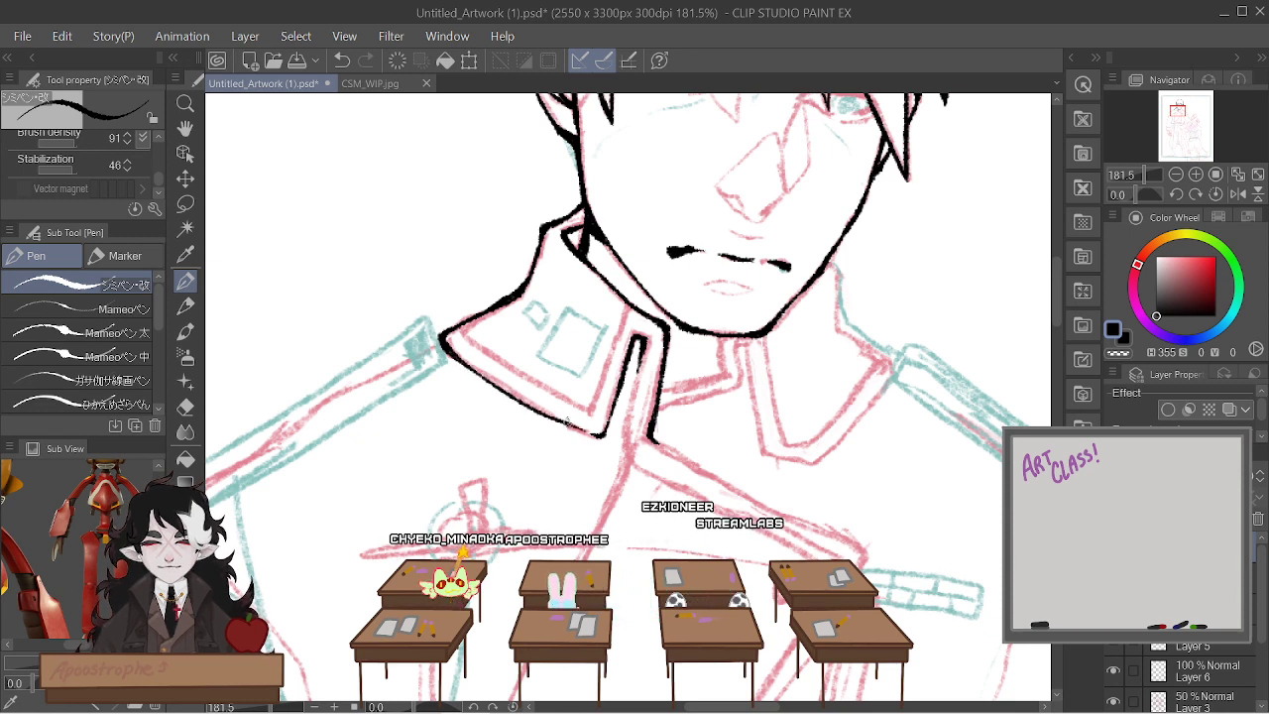
pyautogui.hotkey('ctrl', 'z')
pyautogui.moveTo(450, 353); pyautogui.dragTo(503, 388)
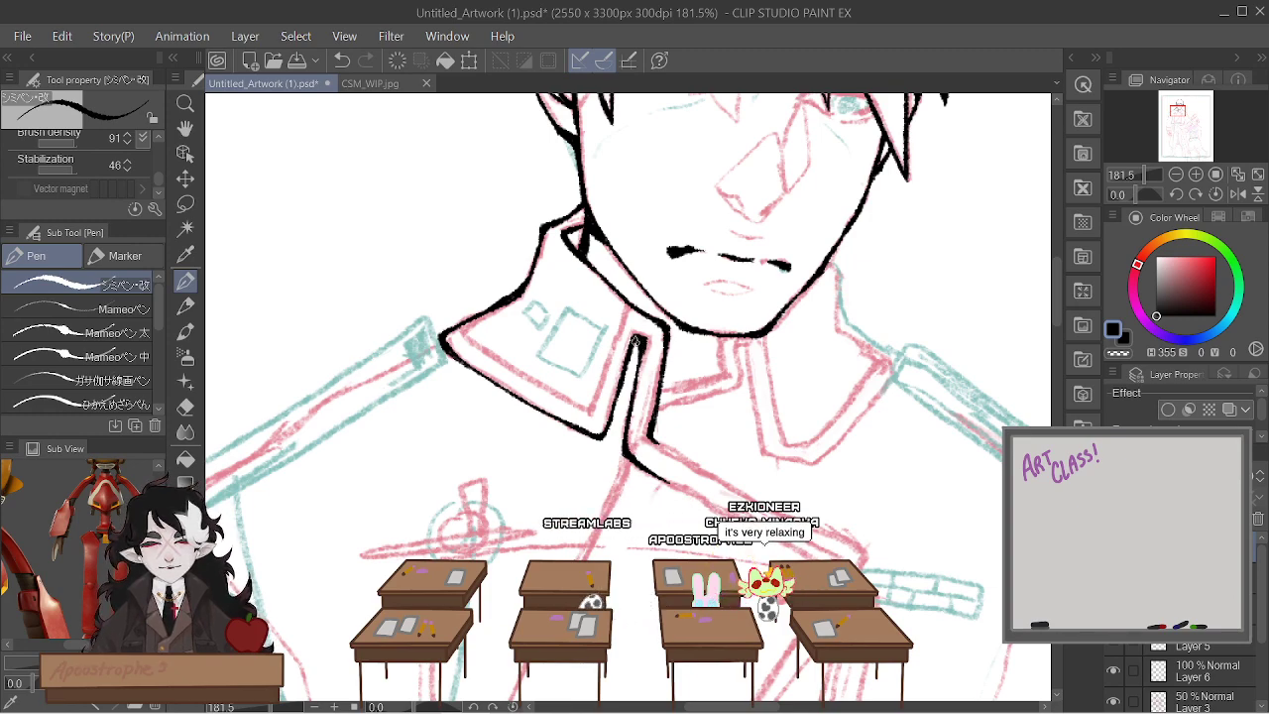
# Ink the inner trim line parallel to the outer edge of the collar flap with the square insignia
pyautogui.scroll(-5, 628, 367)
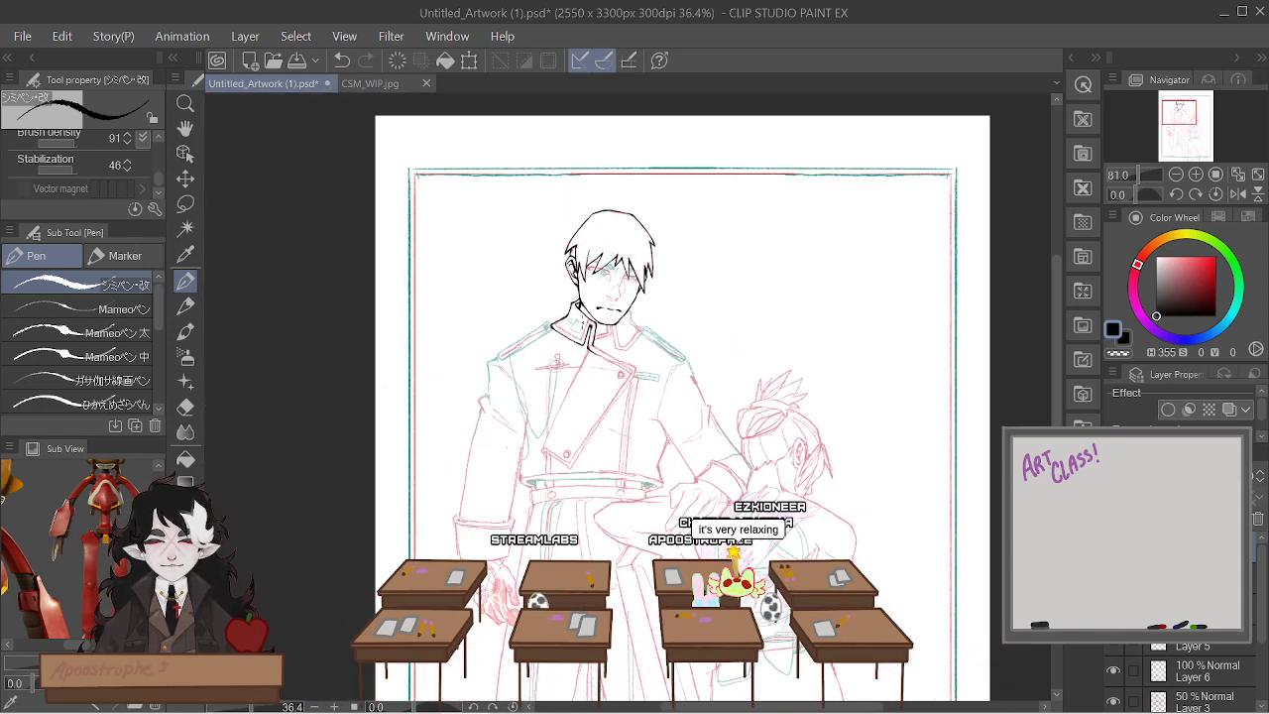
pyautogui.scroll(3, 612, 351)
pyautogui.scroll(3, 622, 347)
pyautogui.scroll(-8, 614, 309)
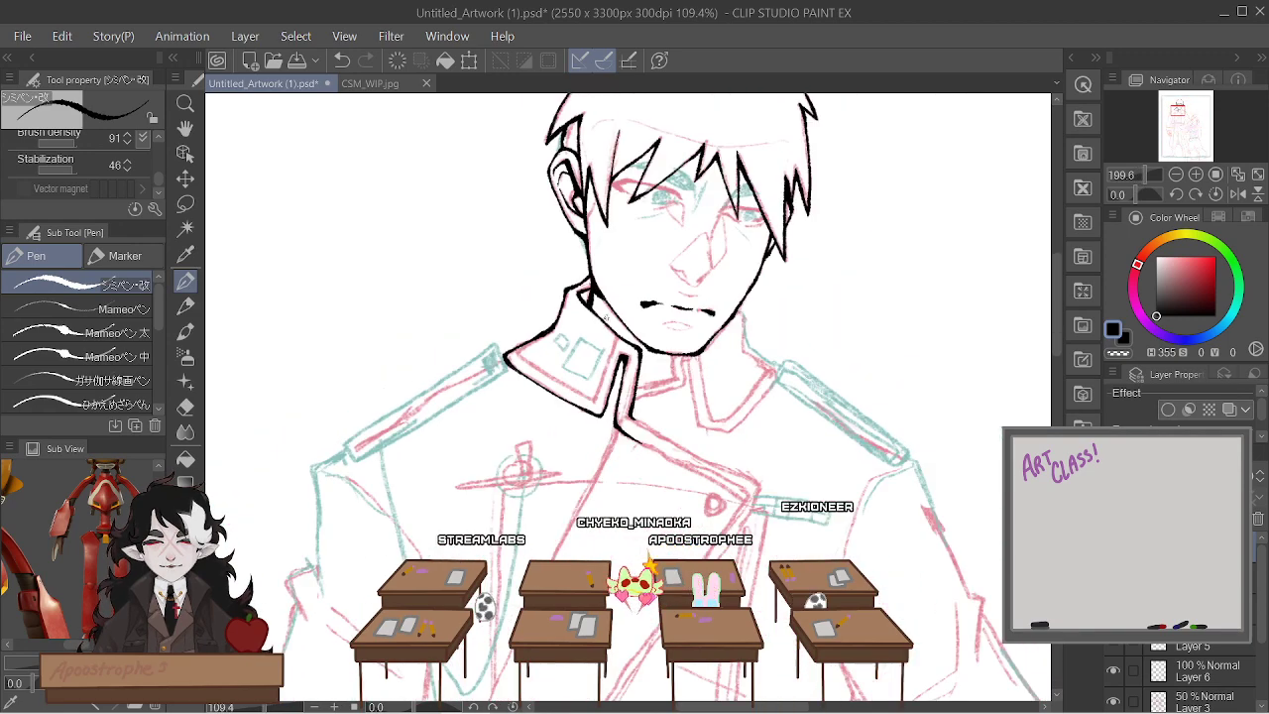
pyautogui.scroll(2, 623, 272)
pyautogui.scroll(5, 607, 311)
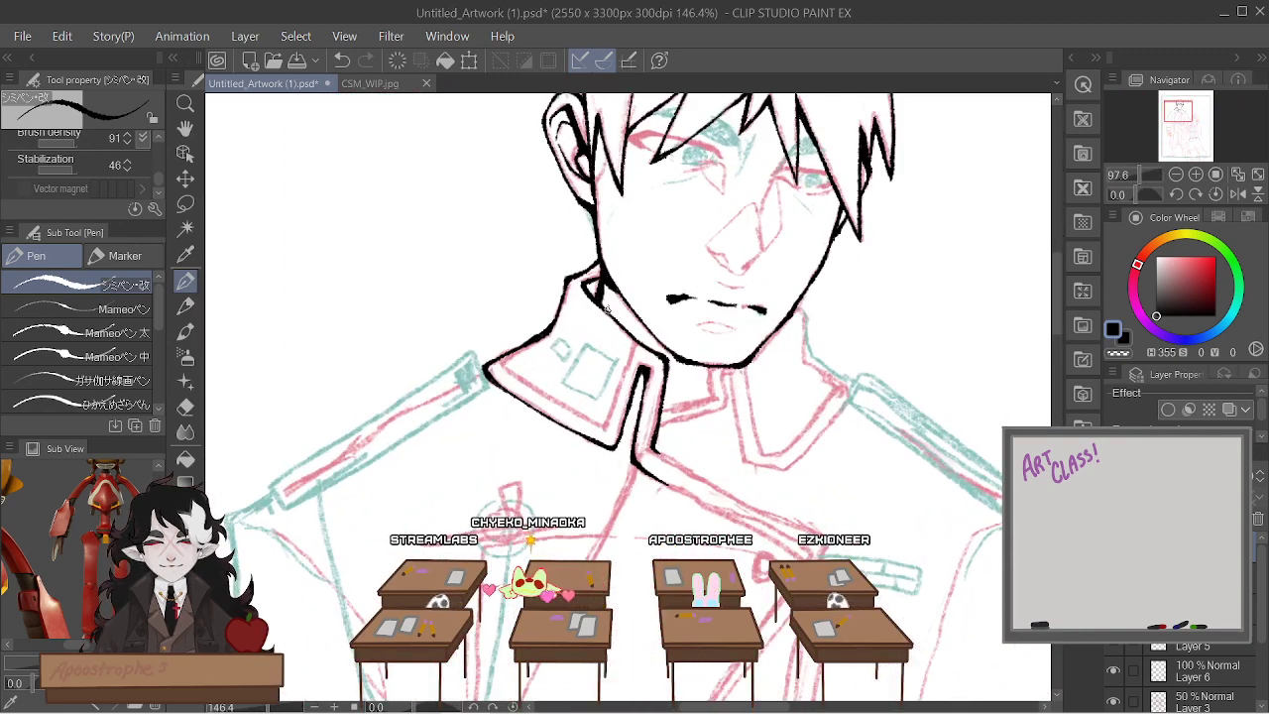
pyautogui.scroll(1, 672, 299)
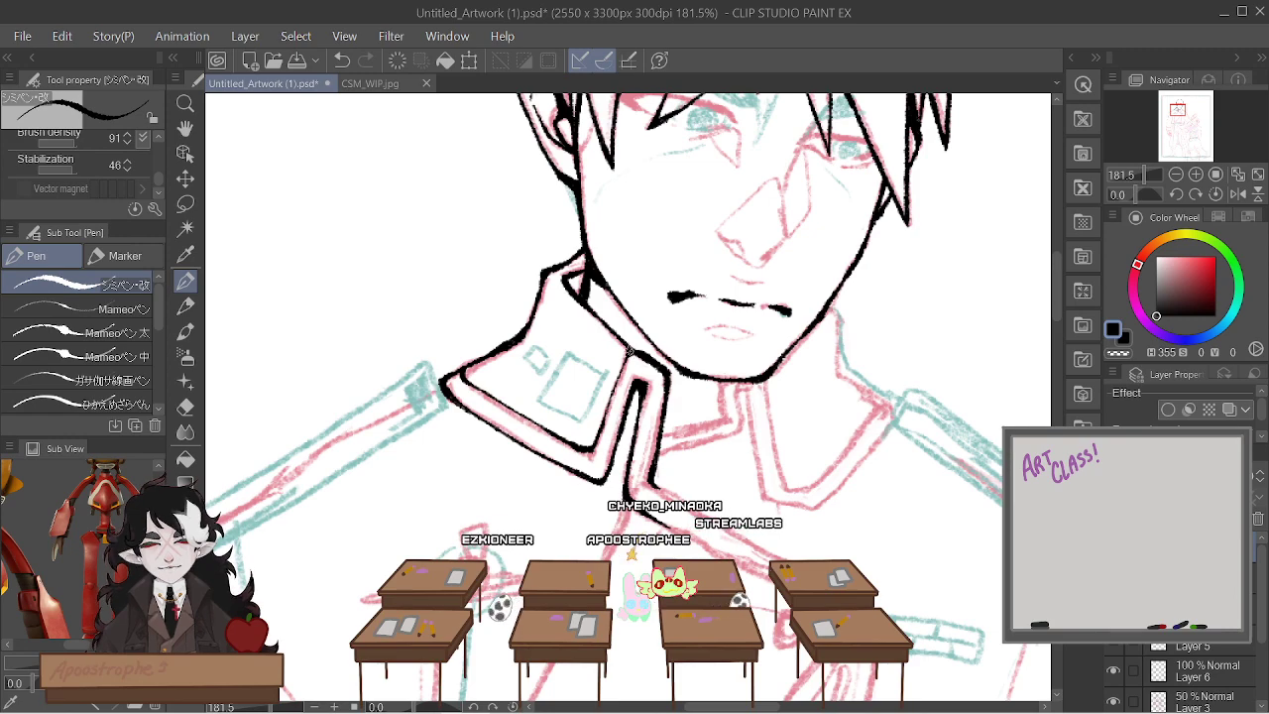
# Ink the inner collar band below the chin and the trim outline of the opposite collar flap
pyautogui.scroll(-1, 629, 351)
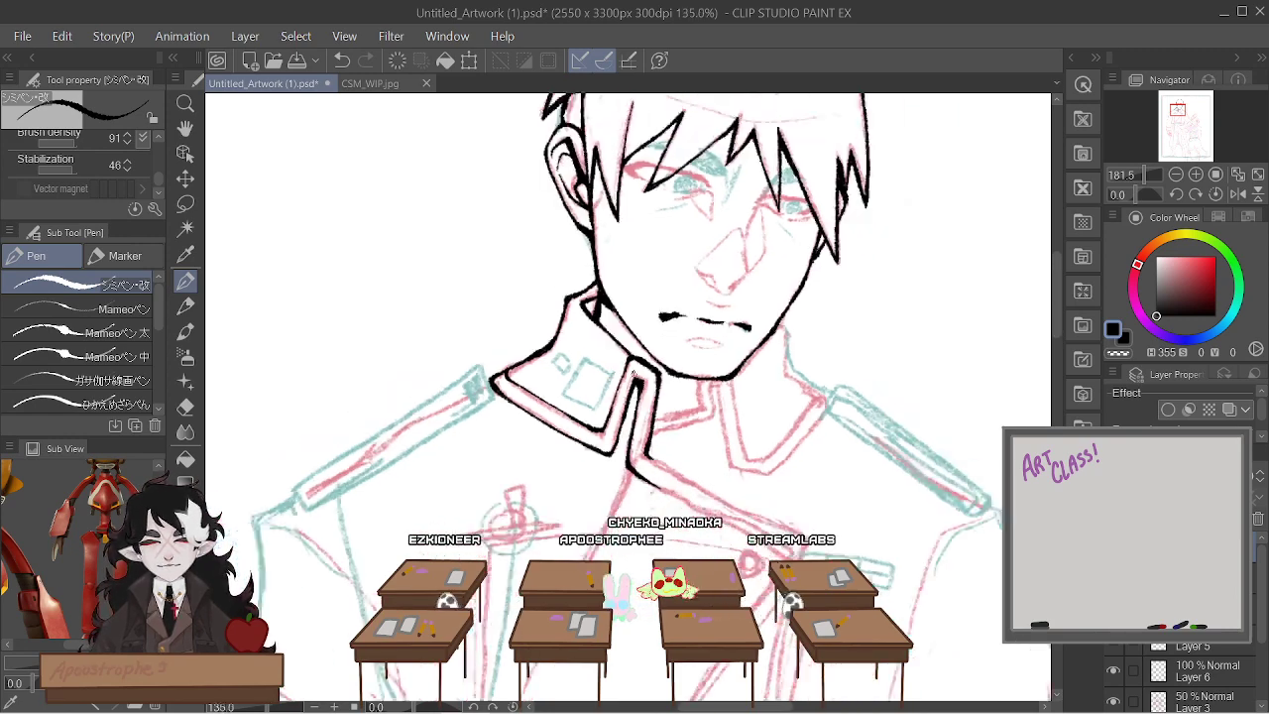
pyautogui.scroll(-3, 632, 373)
pyautogui.scroll(1, 581, 367)
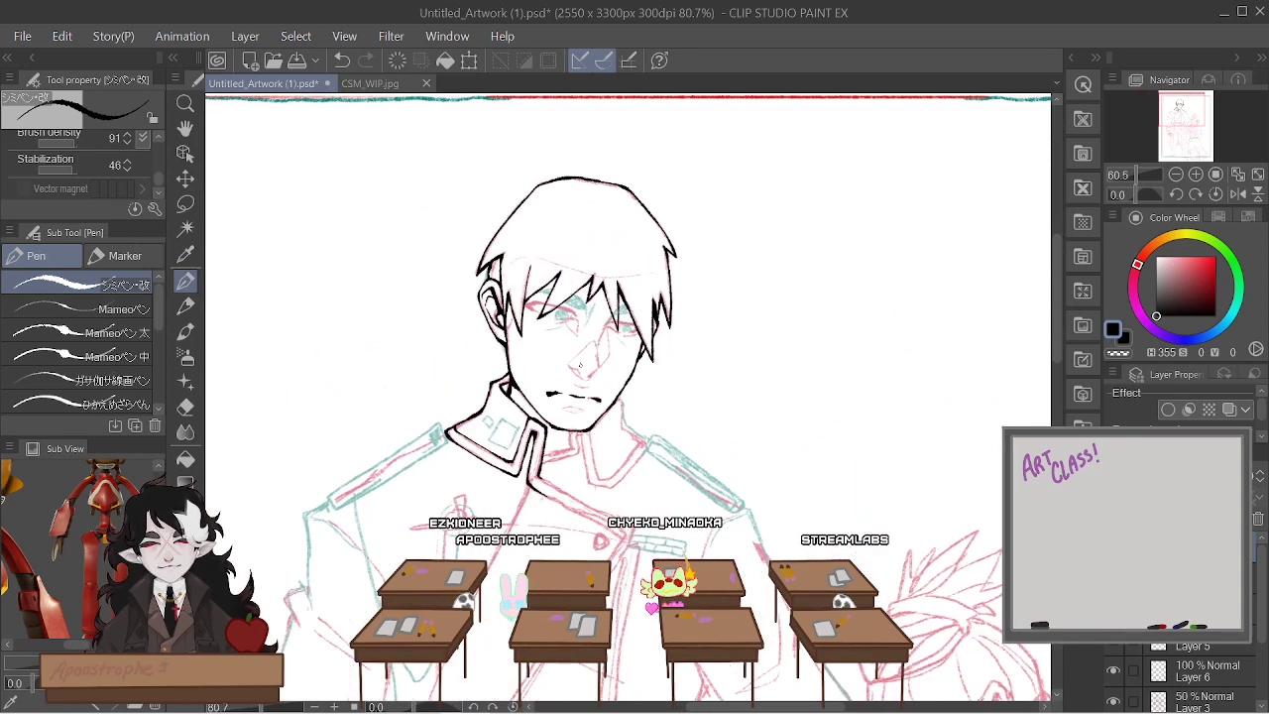
pyautogui.scroll(3, 581, 365)
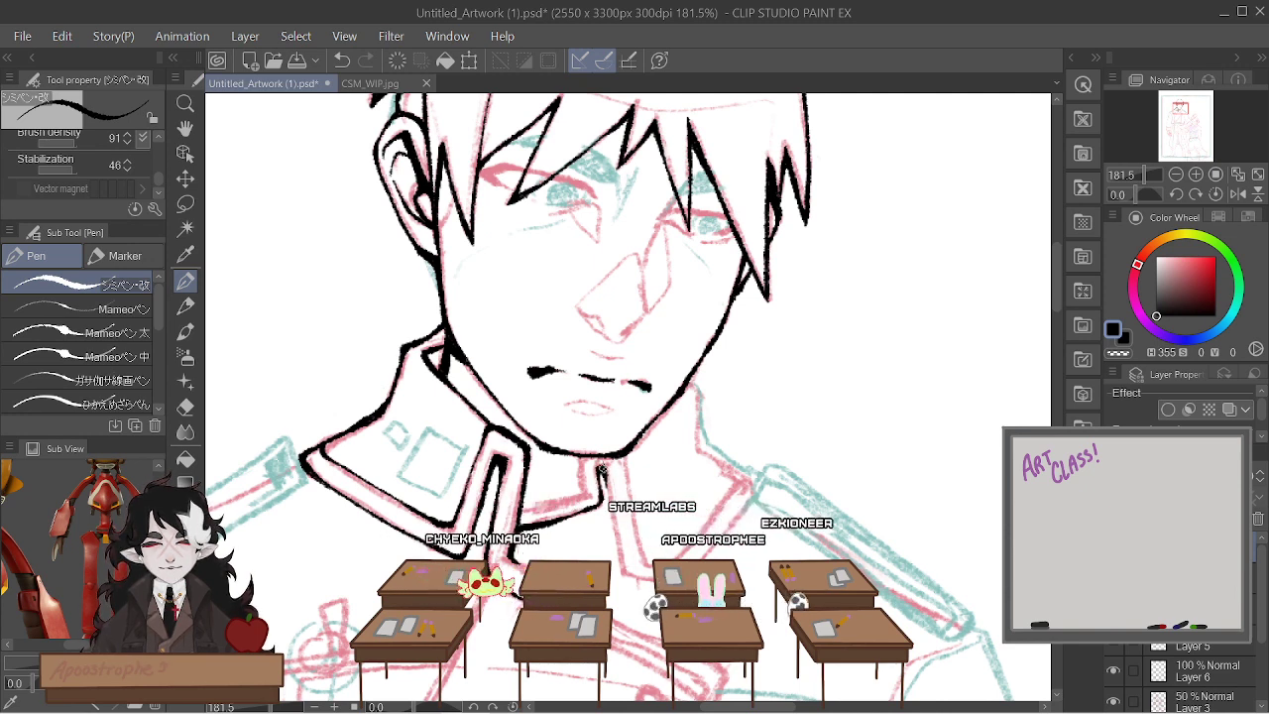
pyautogui.moveTo(602, 470); pyautogui.dragTo(623, 563)
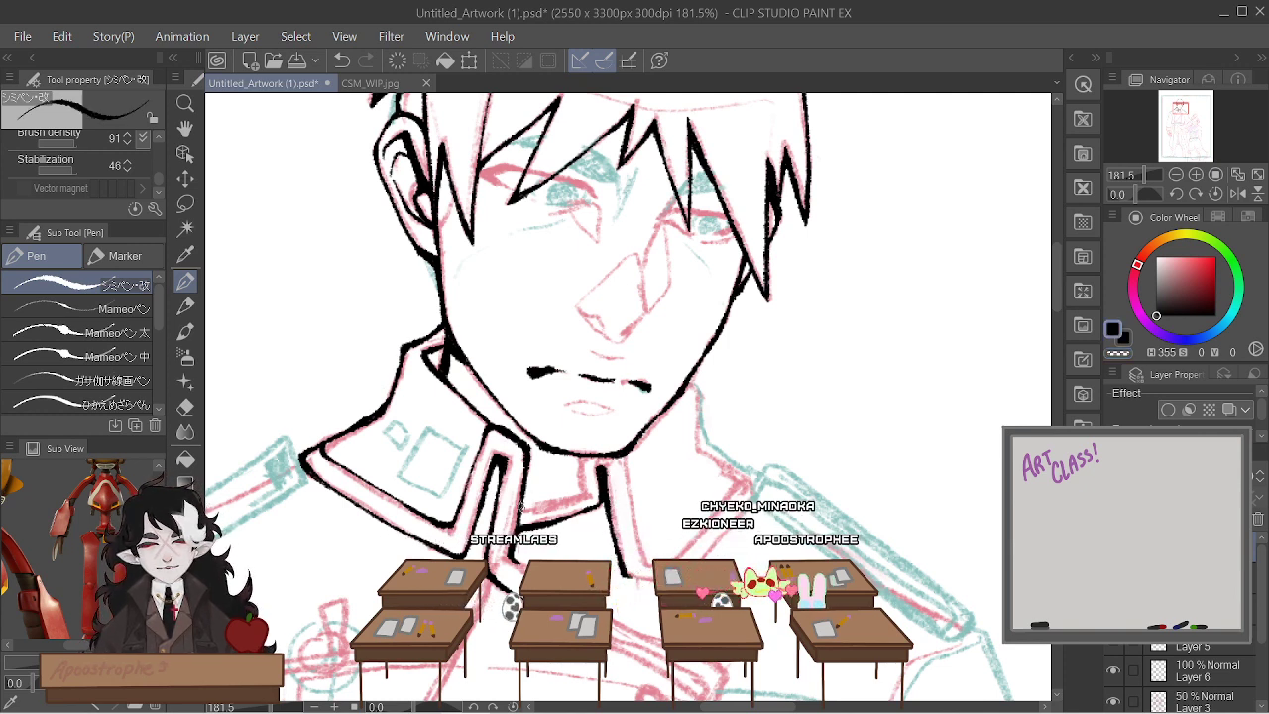
pyautogui.moveTo(521, 509); pyautogui.dragTo(570, 495)
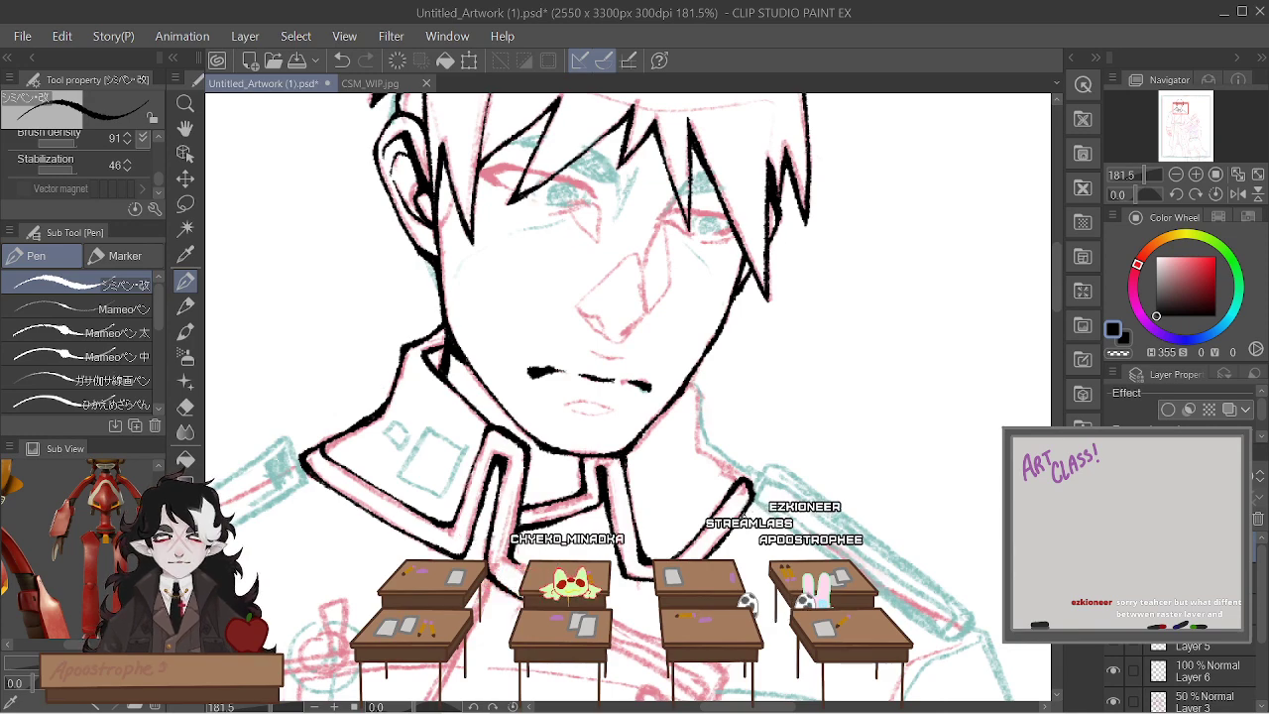
pyautogui.scroll(-5, 649, 451)
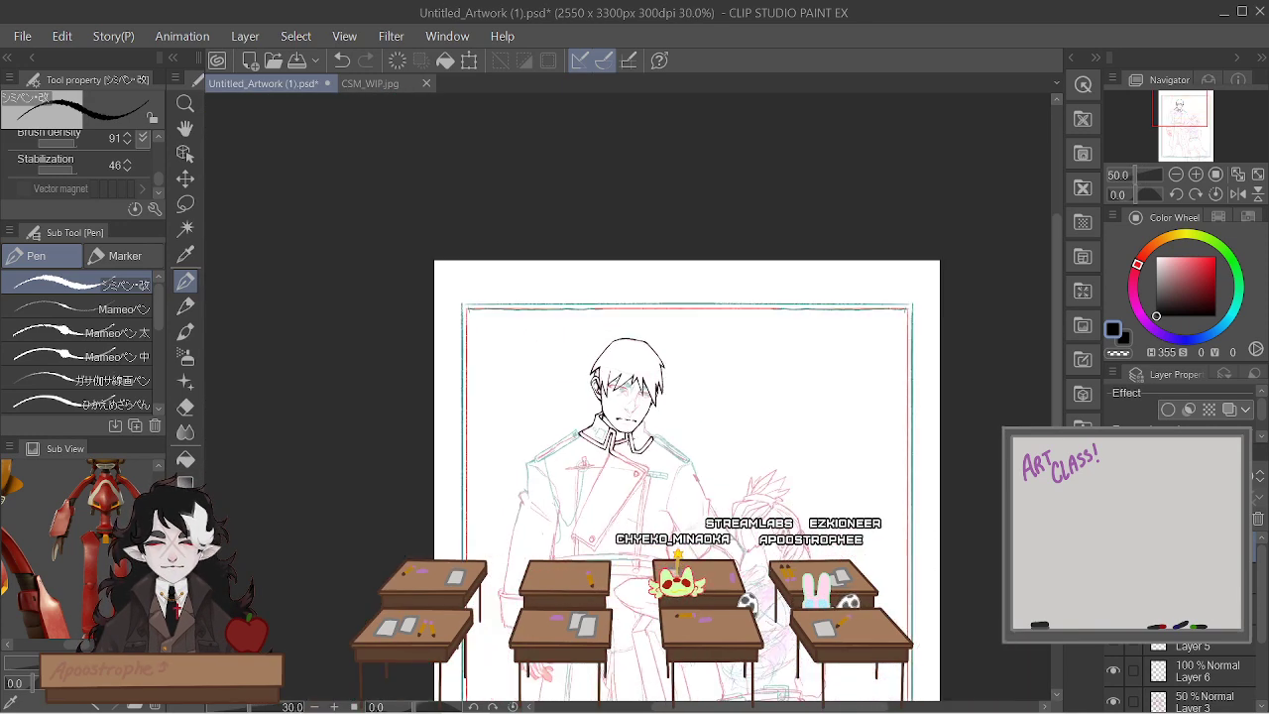
pyautogui.scroll(2, 650, 451)
pyautogui.scroll(1, 615, 430)
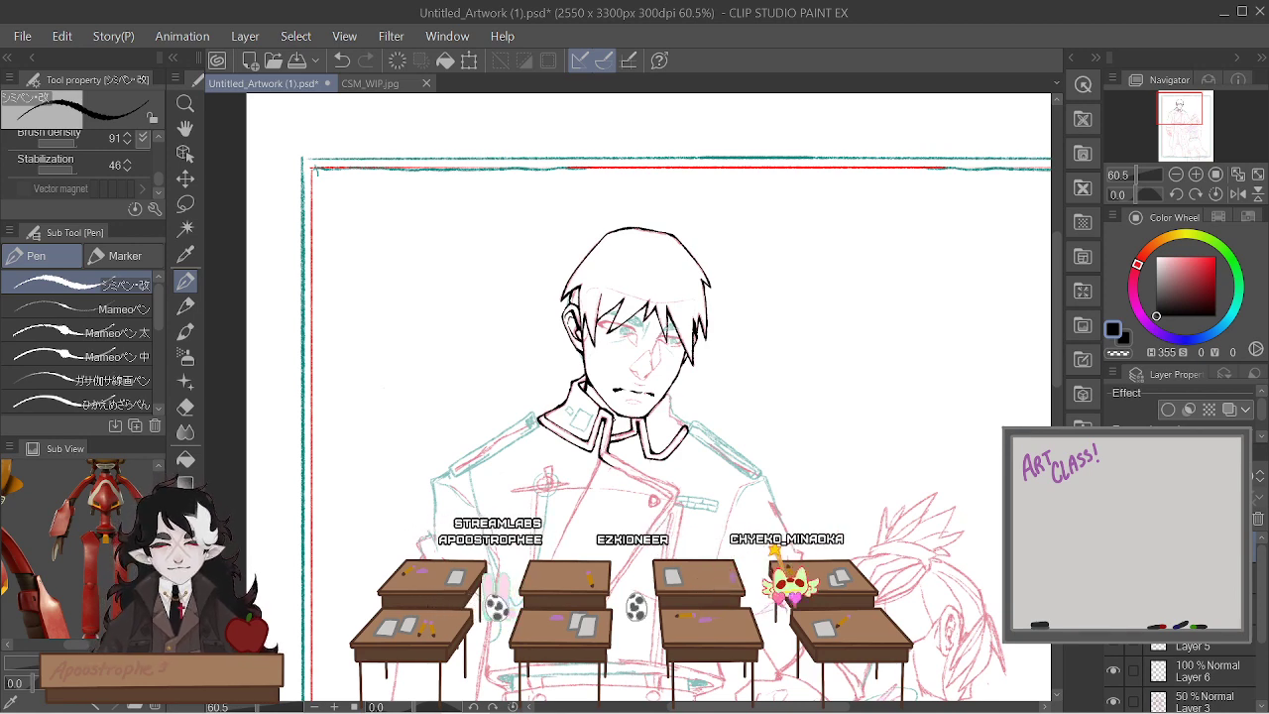
pyautogui.scroll(4, 599, 383)
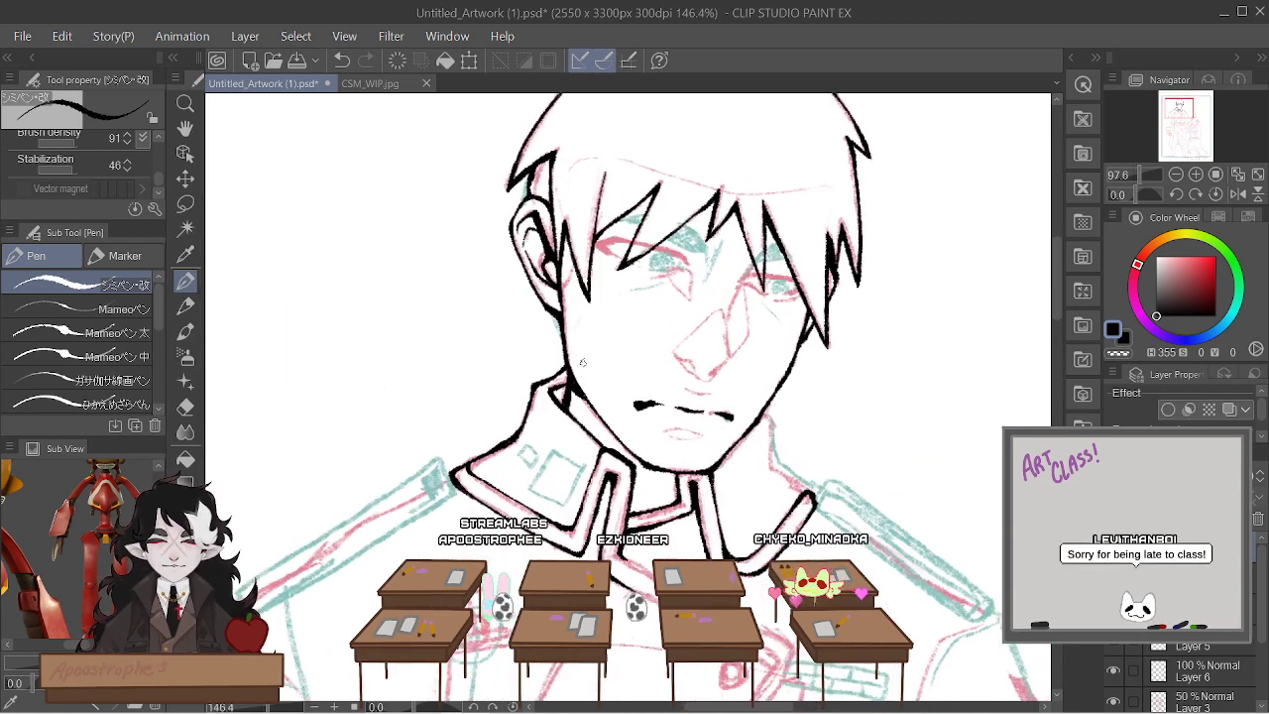
pyautogui.scroll(-3, 606, 386)
pyautogui.scroll(2, 644, 229)
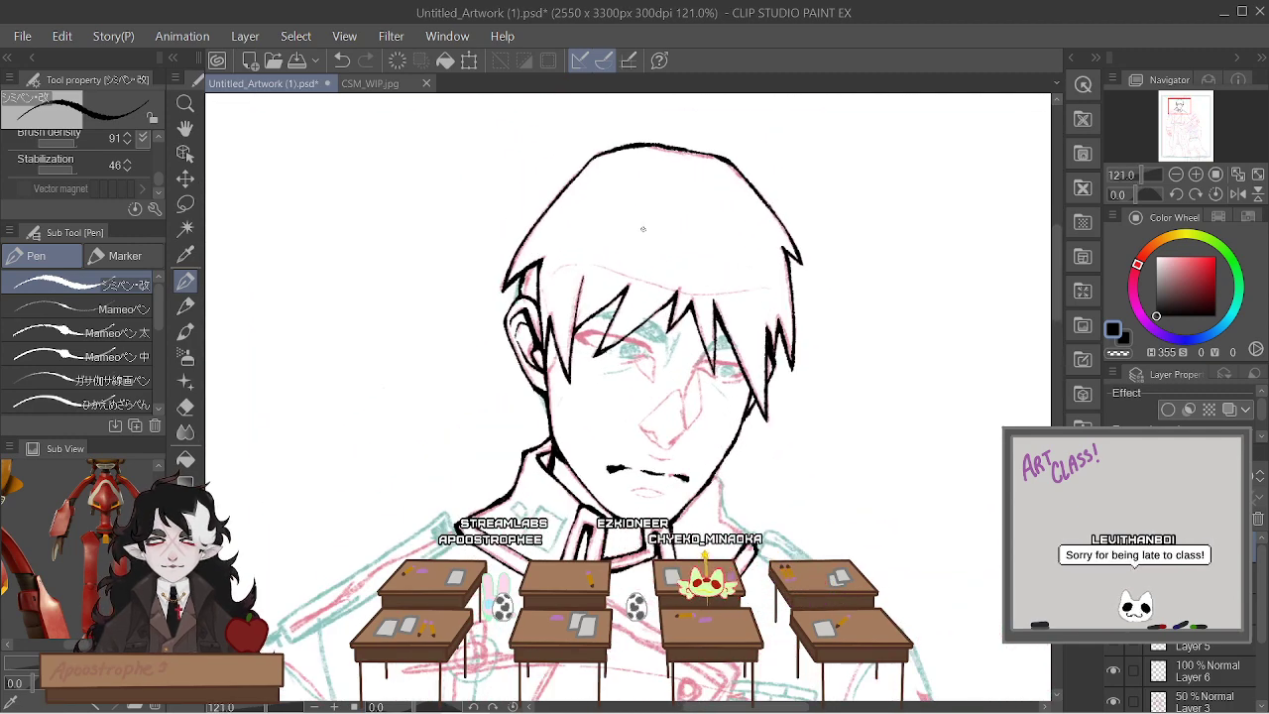
# Scale the inked line art up to 362% to inspect its enlarged edges, and undo the scaling
pyautogui.click(474, 63)
pyautogui.scroll(-5, 774, 142)
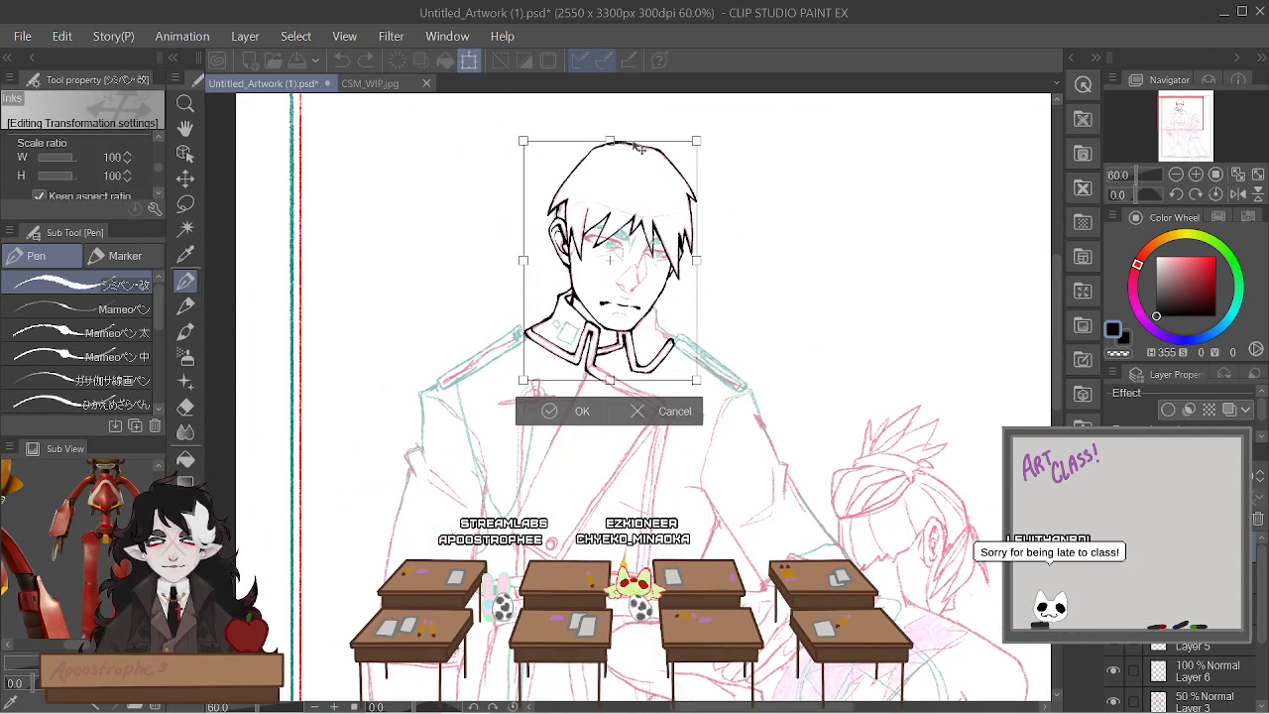
pyautogui.moveTo(722, 282); pyautogui.dragTo(899, 527)
pyautogui.scroll(3, 808, 497)
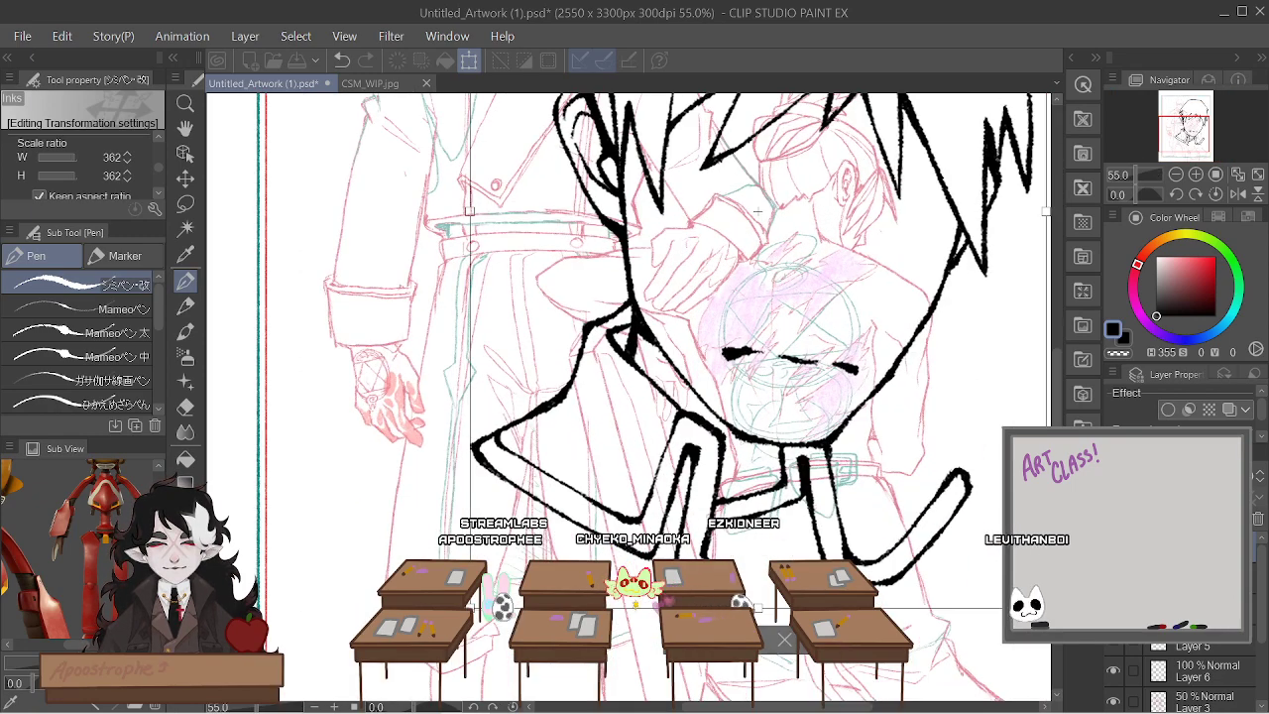
pyautogui.press('Return')
pyautogui.scroll(6, 729, 512)
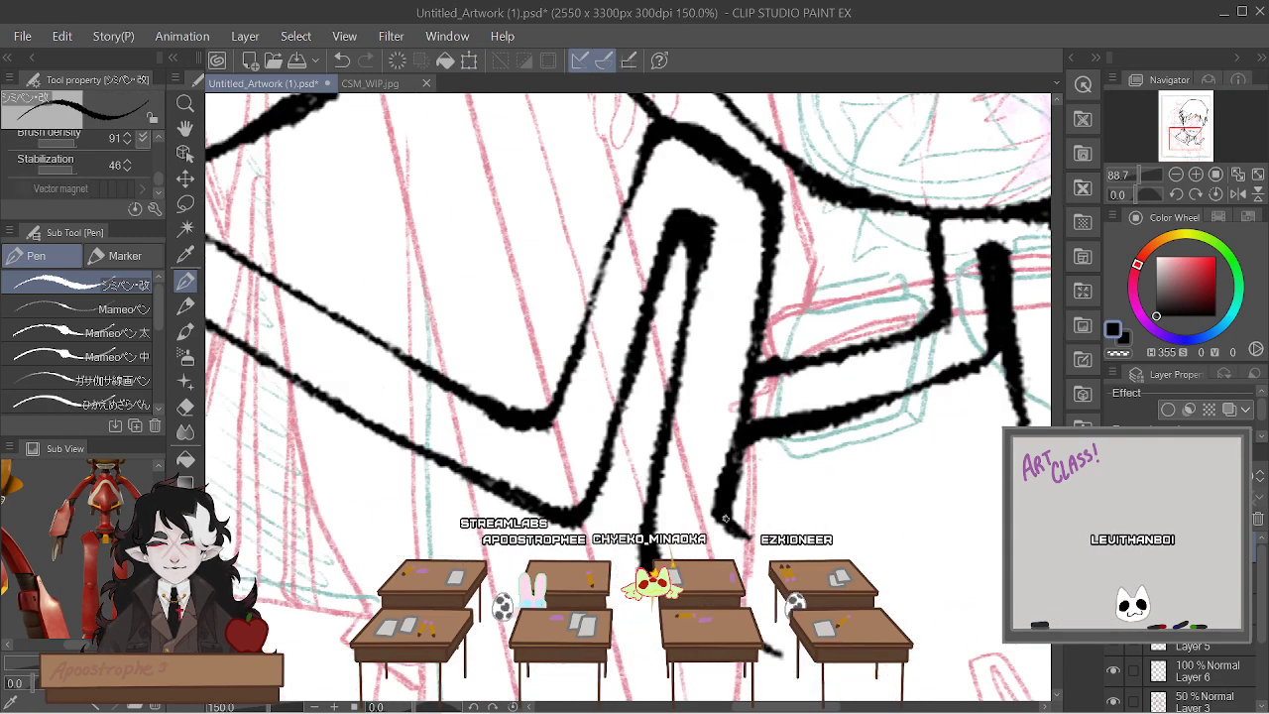
pyautogui.scroll(-9, 728, 512)
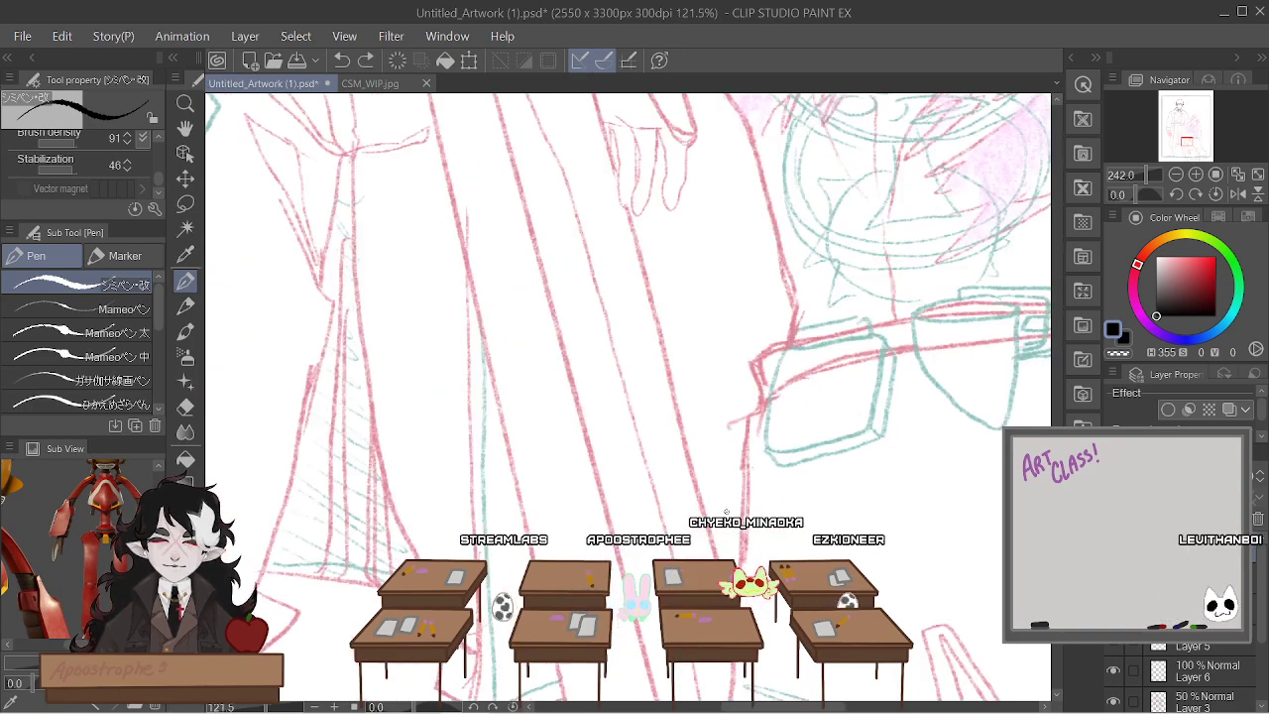
# Draw a long curved test stroke on a new vector layer in the empty space beside the figure's head
pyautogui.scroll(7, 705, 315)
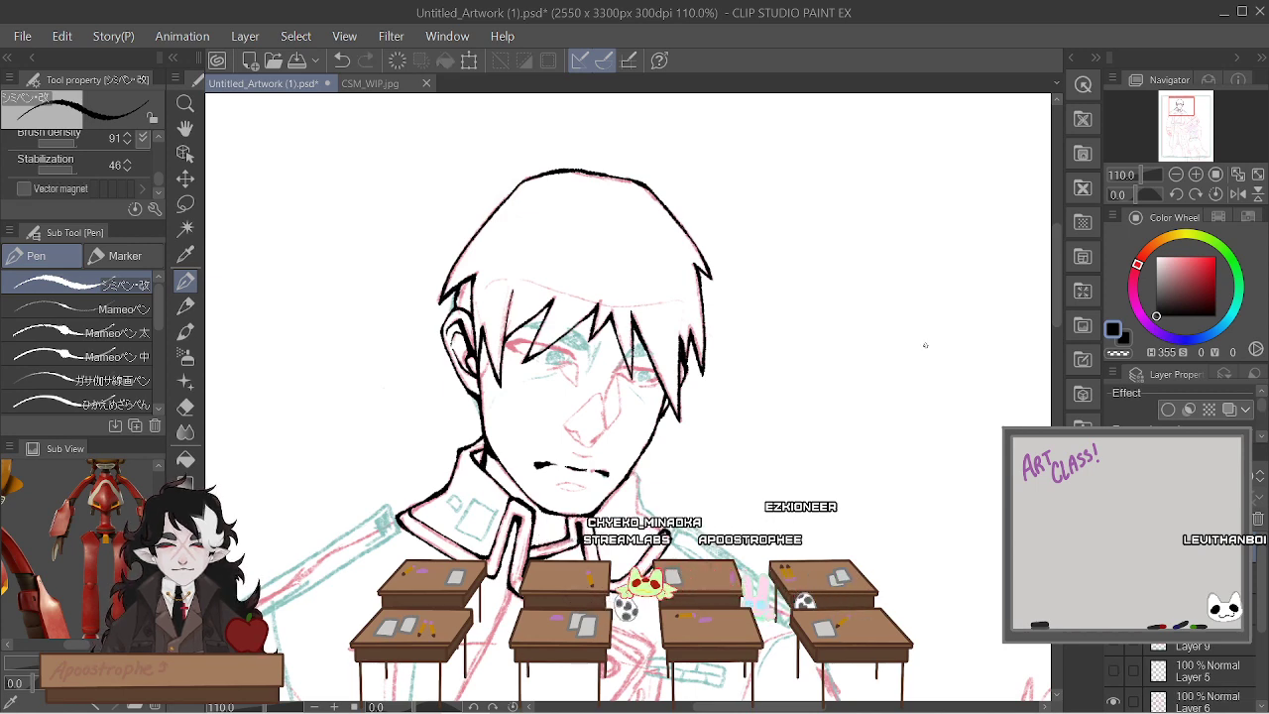
pyautogui.scroll(-1, 925, 345)
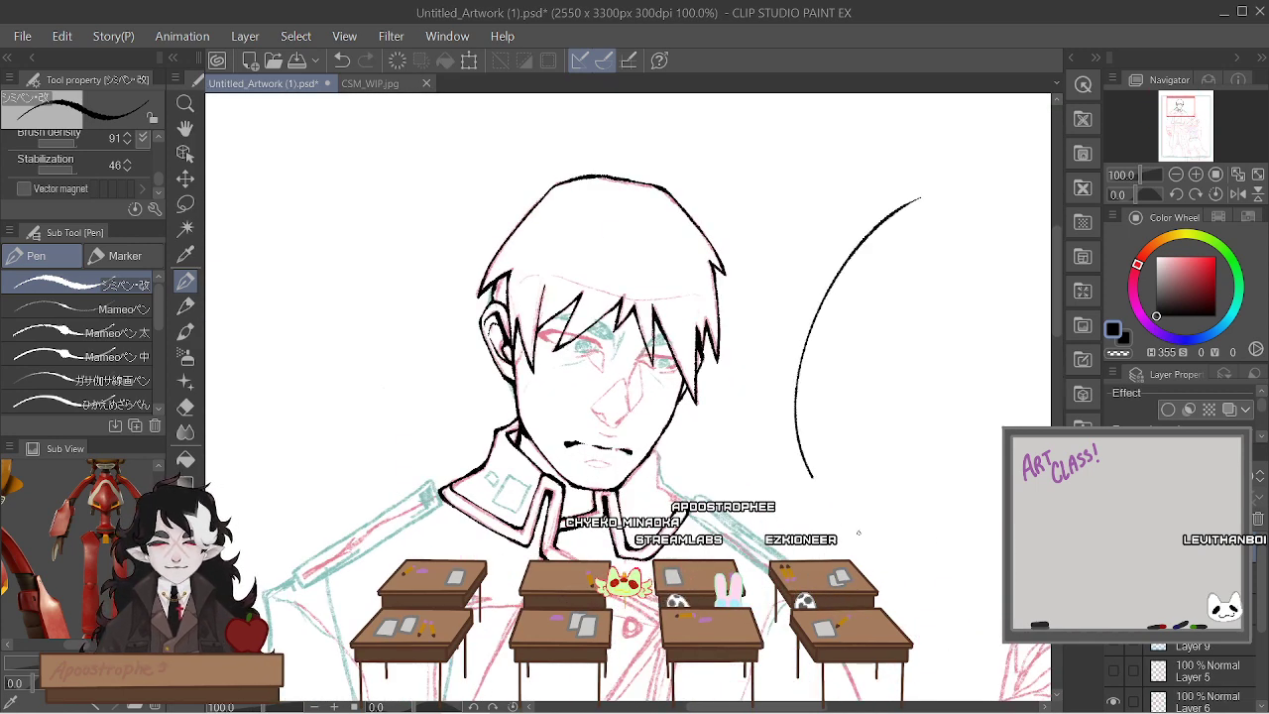
pyautogui.scroll(2, 907, 315)
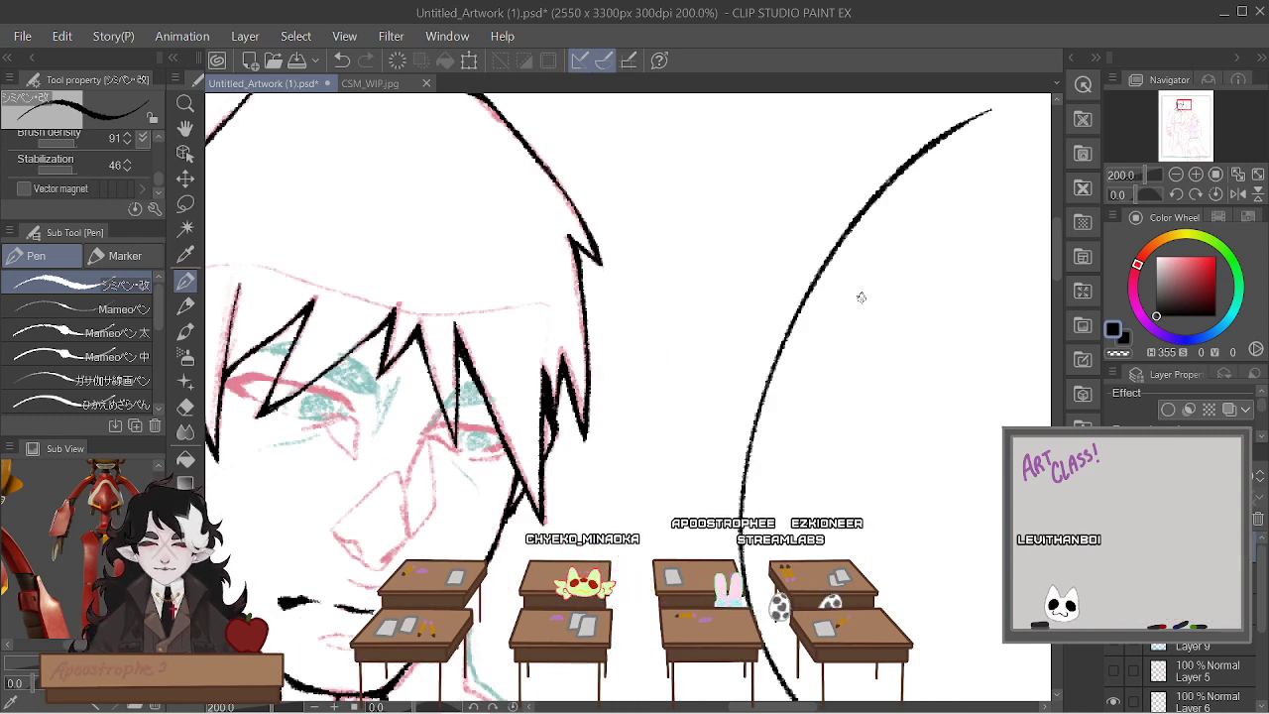
# Bend the middle of the test curve into a wavy shape by moving its points with the Control point tool
pyautogui.press('y')
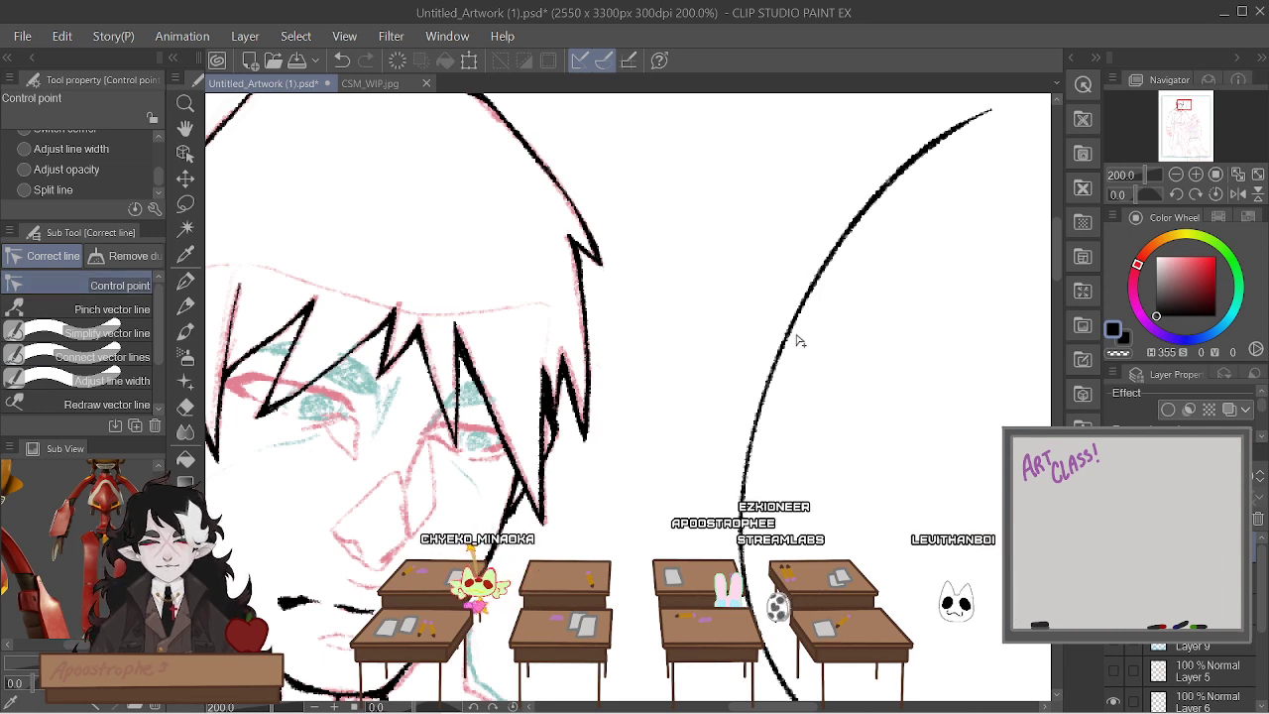
pyautogui.moveTo(789, 339)
pyautogui.moveTo(789, 332); pyautogui.dragTo(845, 396)
pyautogui.moveTo(762, 414)
pyautogui.moveTo(783, 457); pyautogui.dragTo(781, 454)
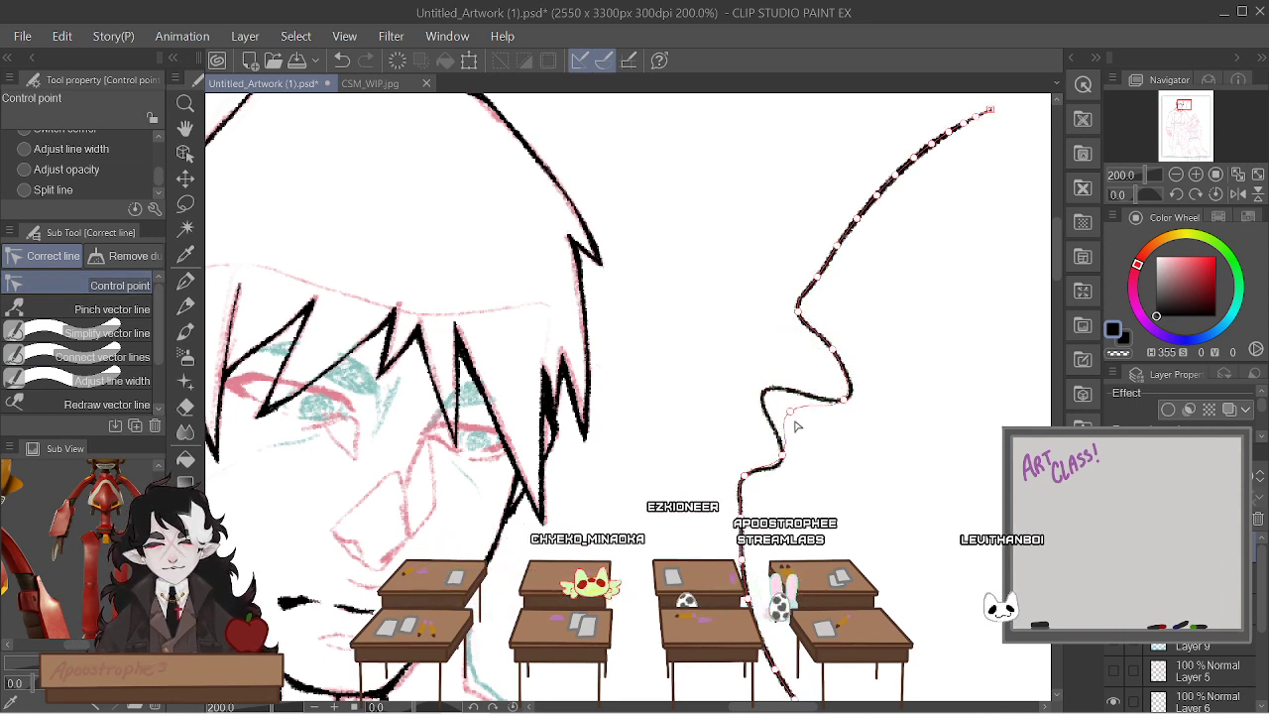
# Extend the lower end of the test curve and link it to the upper tip with a straight vector segment
pyautogui.scroll(-3, 585, 449)
pyautogui.scroll(-4, 585, 449)
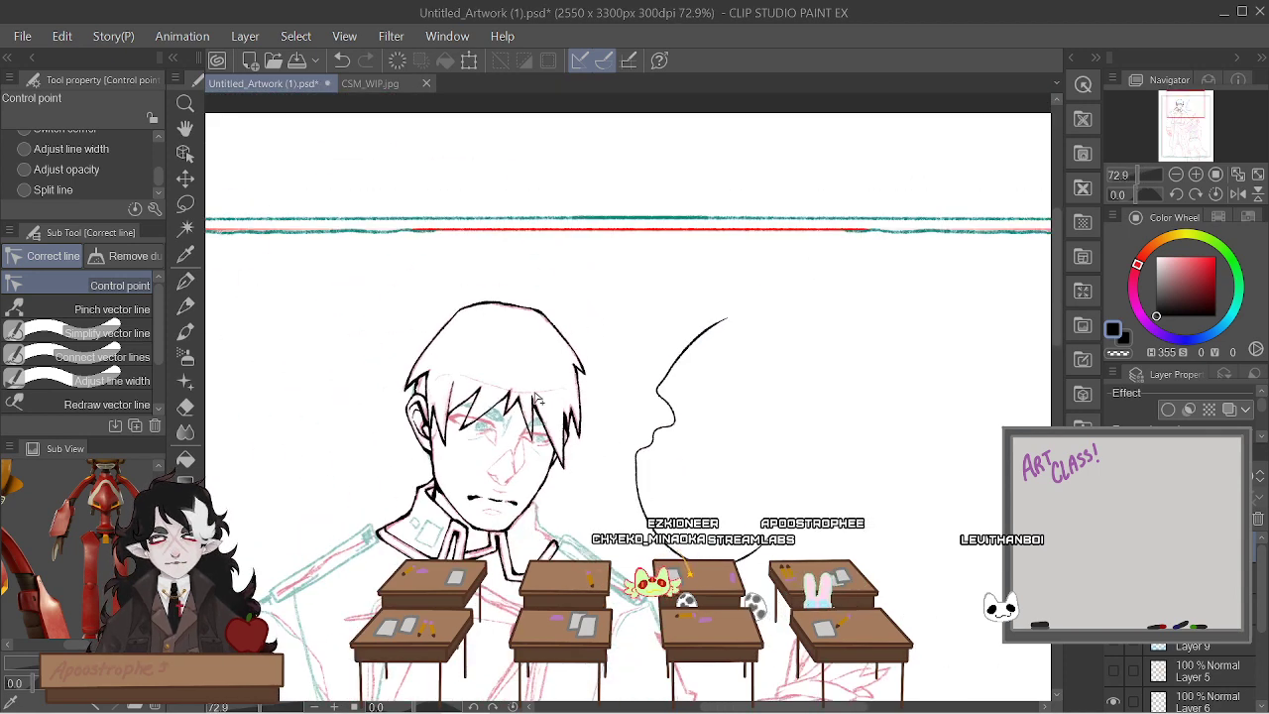
pyautogui.scroll(2, 610, 466)
pyautogui.scroll(2, 616, 472)
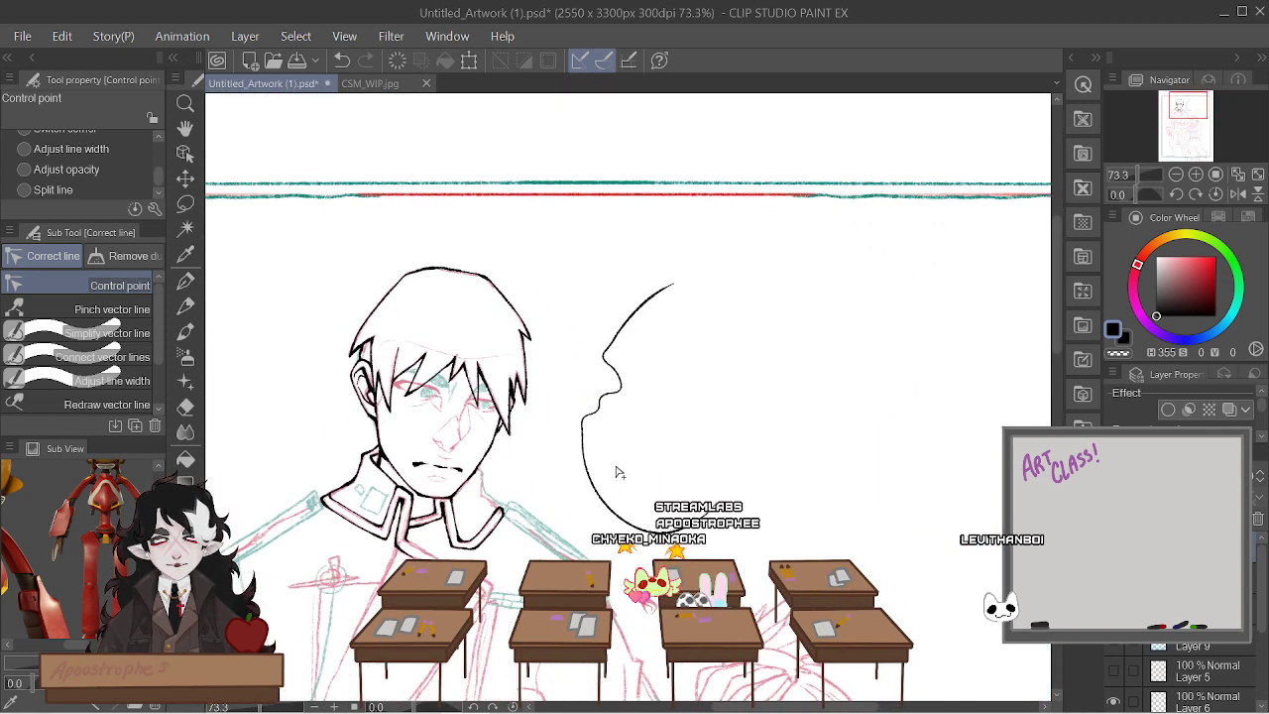
pyautogui.moveTo(753, 514)
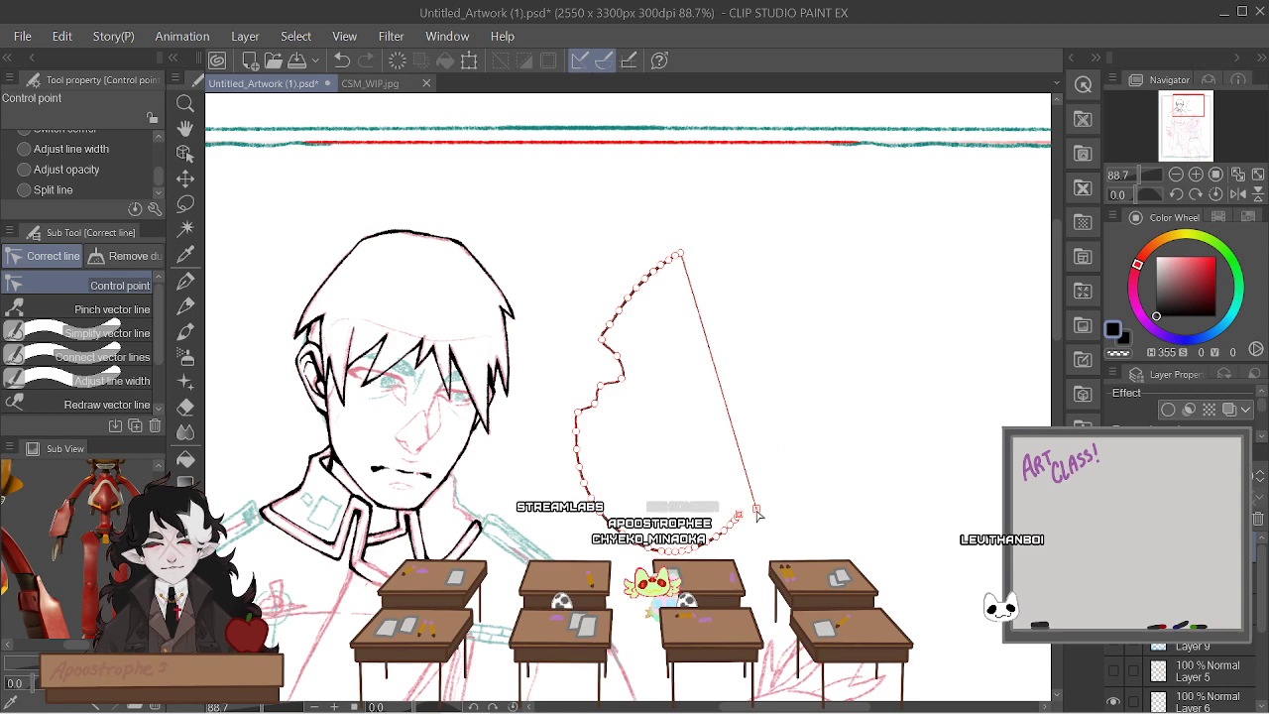
pyautogui.scroll(4, 753, 493)
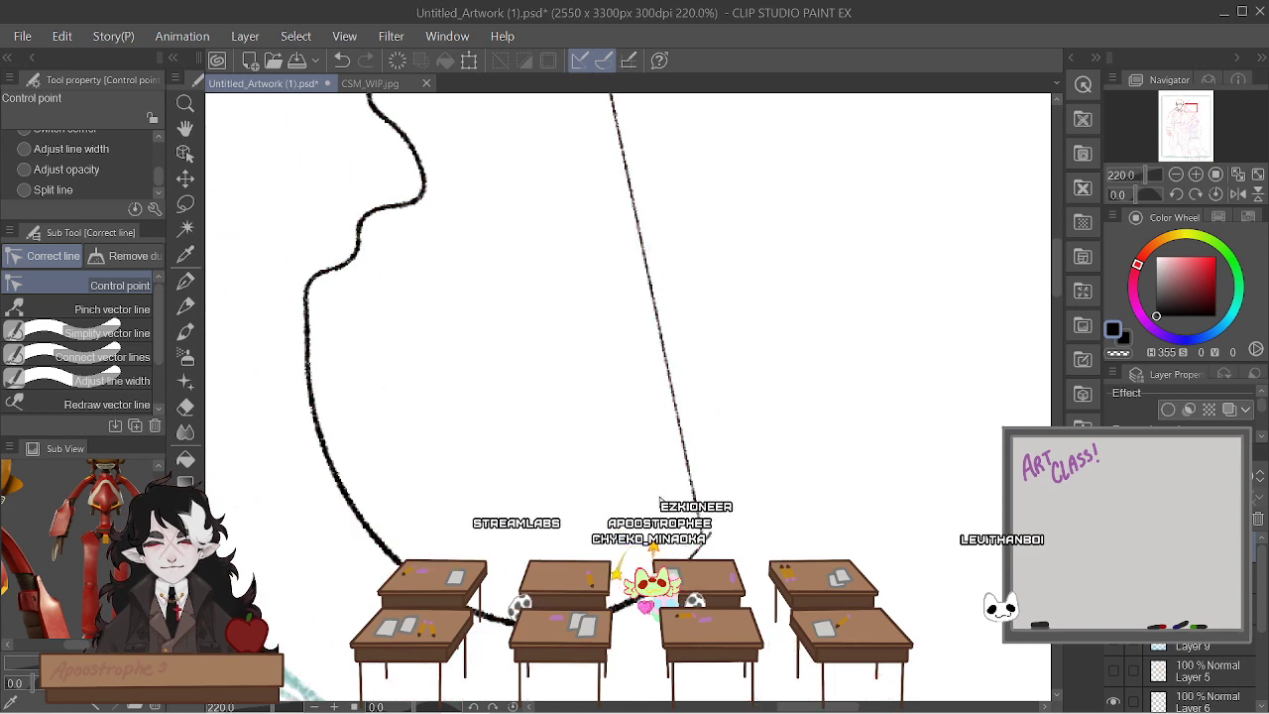
pyautogui.scroll(-4, 619, 495)
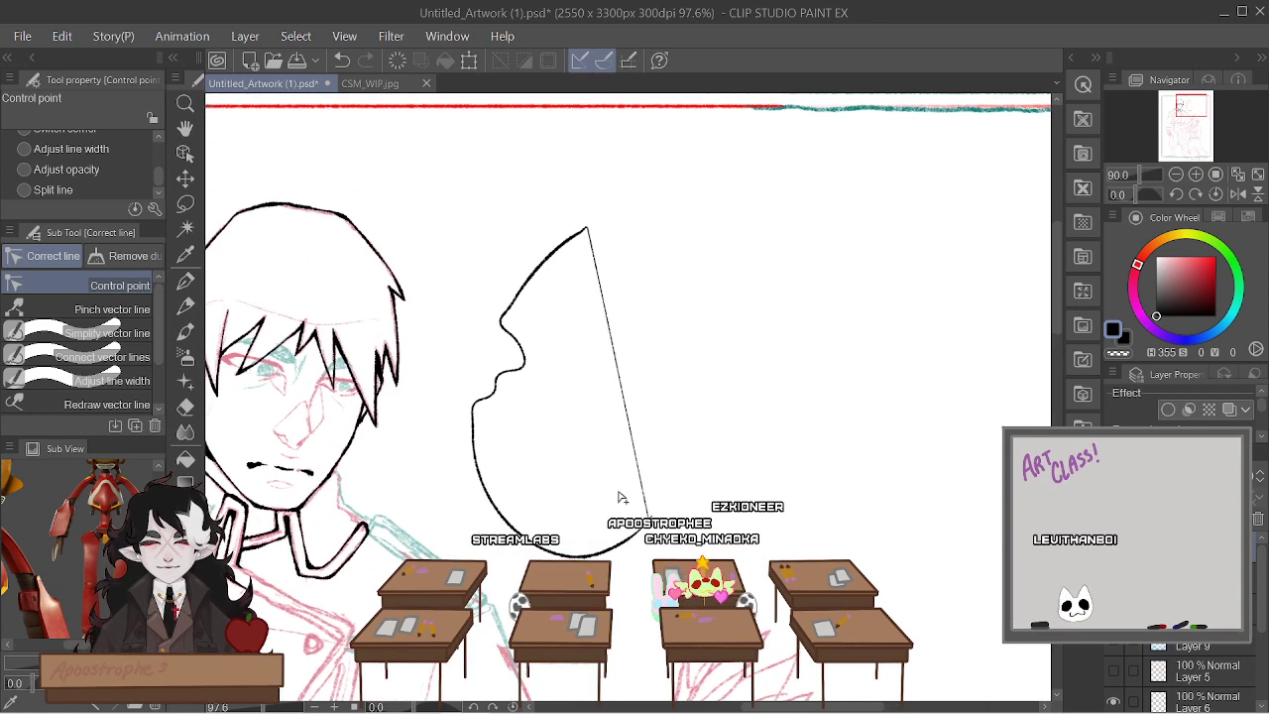
# Delete the vector layer that holds the wavy test curve beside the figure's head
pyautogui.scroll(2, 600, 370)
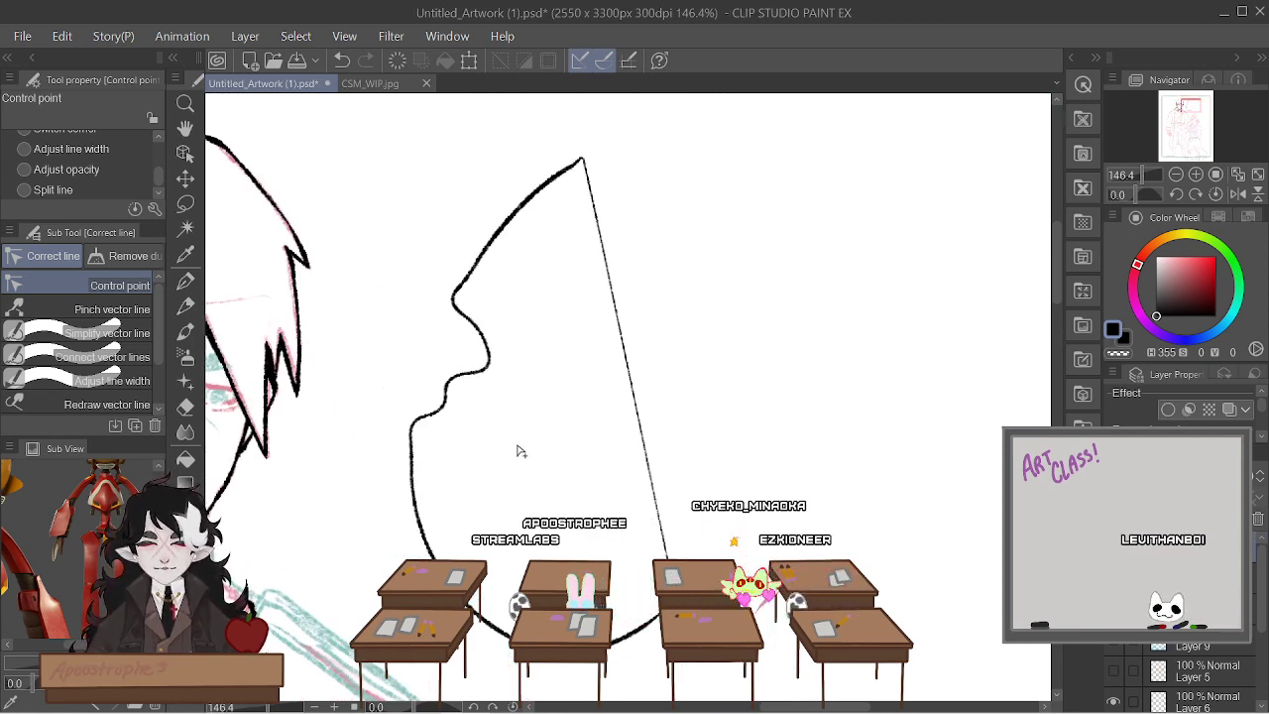
pyautogui.scroll(1, 518, 449)
pyautogui.scroll(-1, 519, 451)
pyautogui.scroll(1, 518, 449)
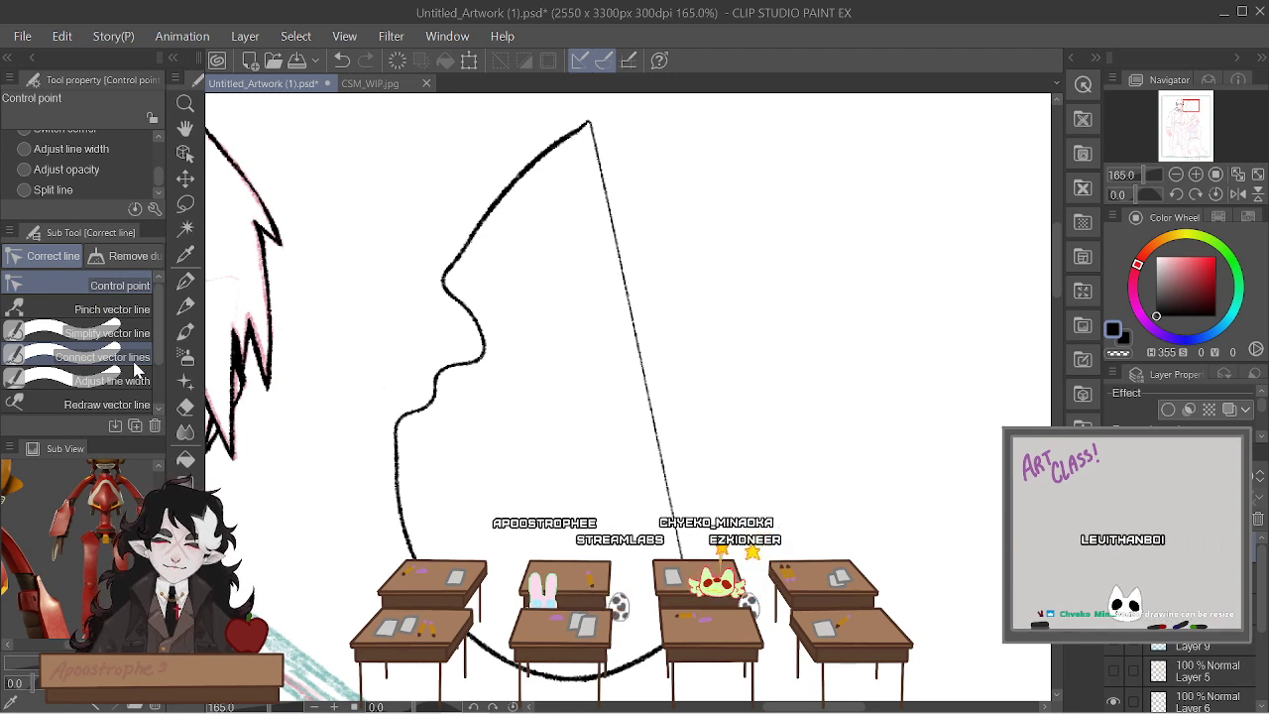
pyautogui.click(1257, 520)
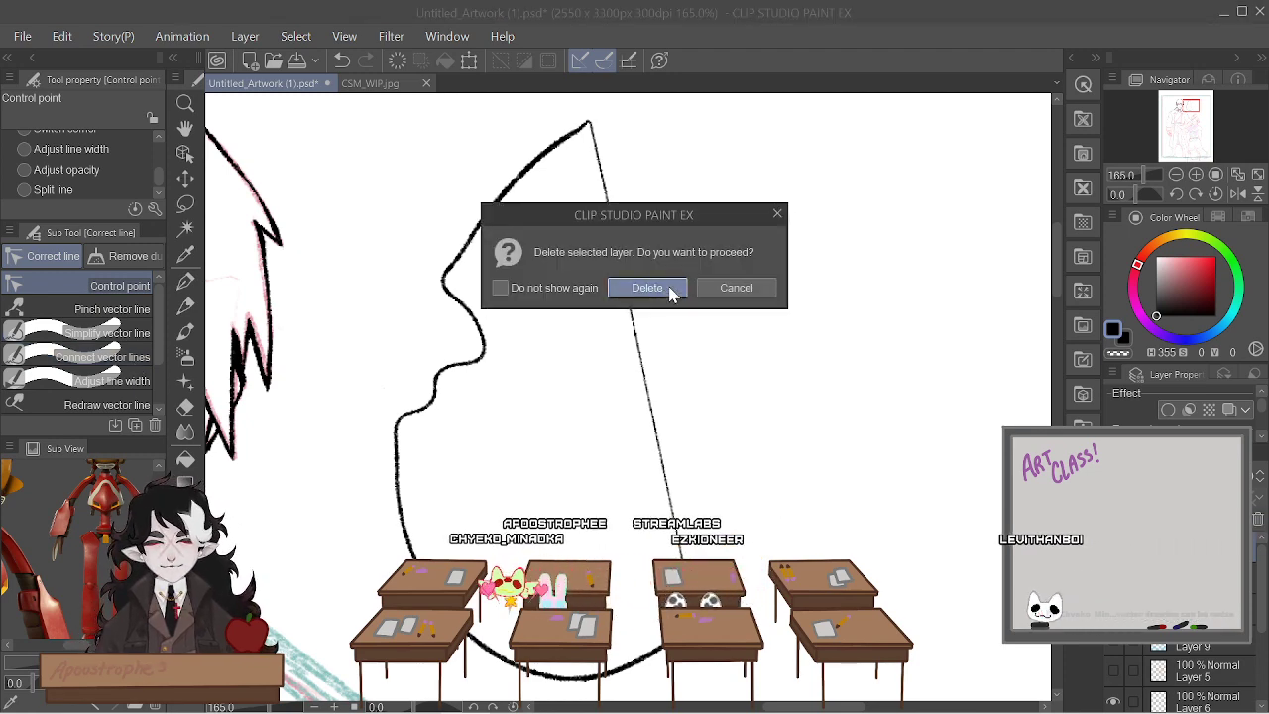
pyautogui.click(668, 286)
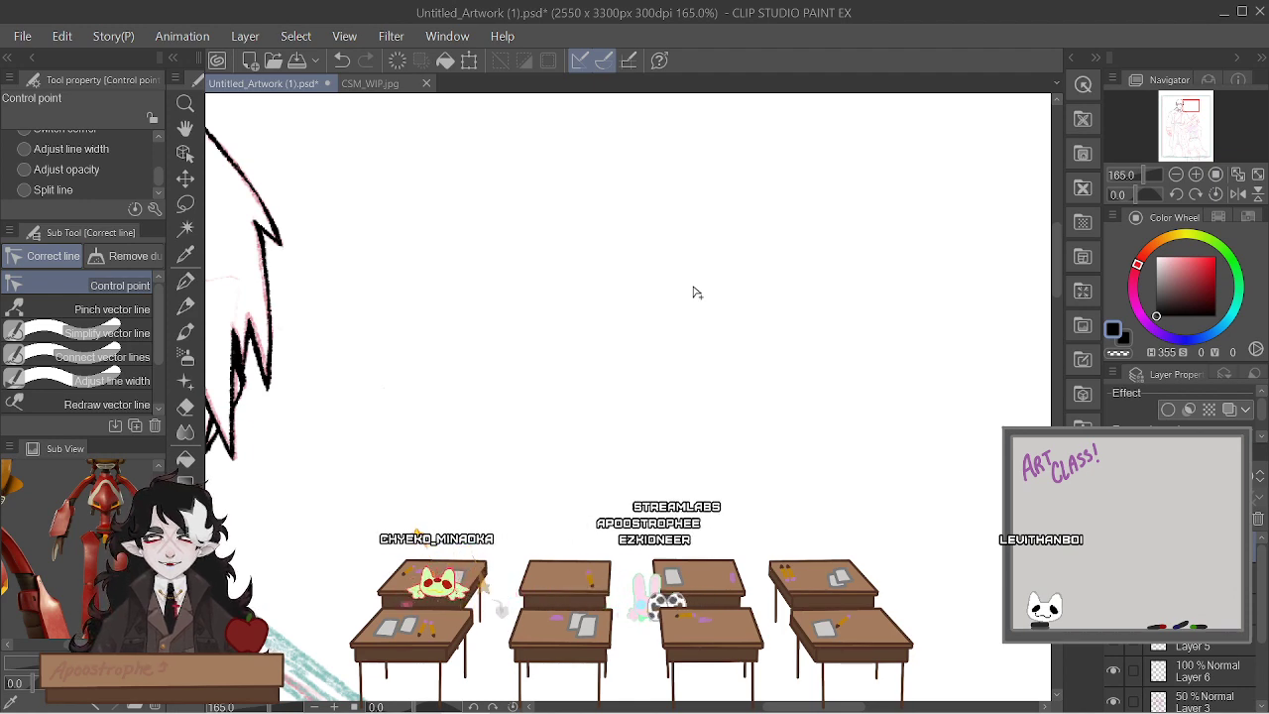
# Ink the outlines of the square badge and the small round pin on the figure's collar with the シミペン・改 pen
pyautogui.scroll(-10, 694, 317)
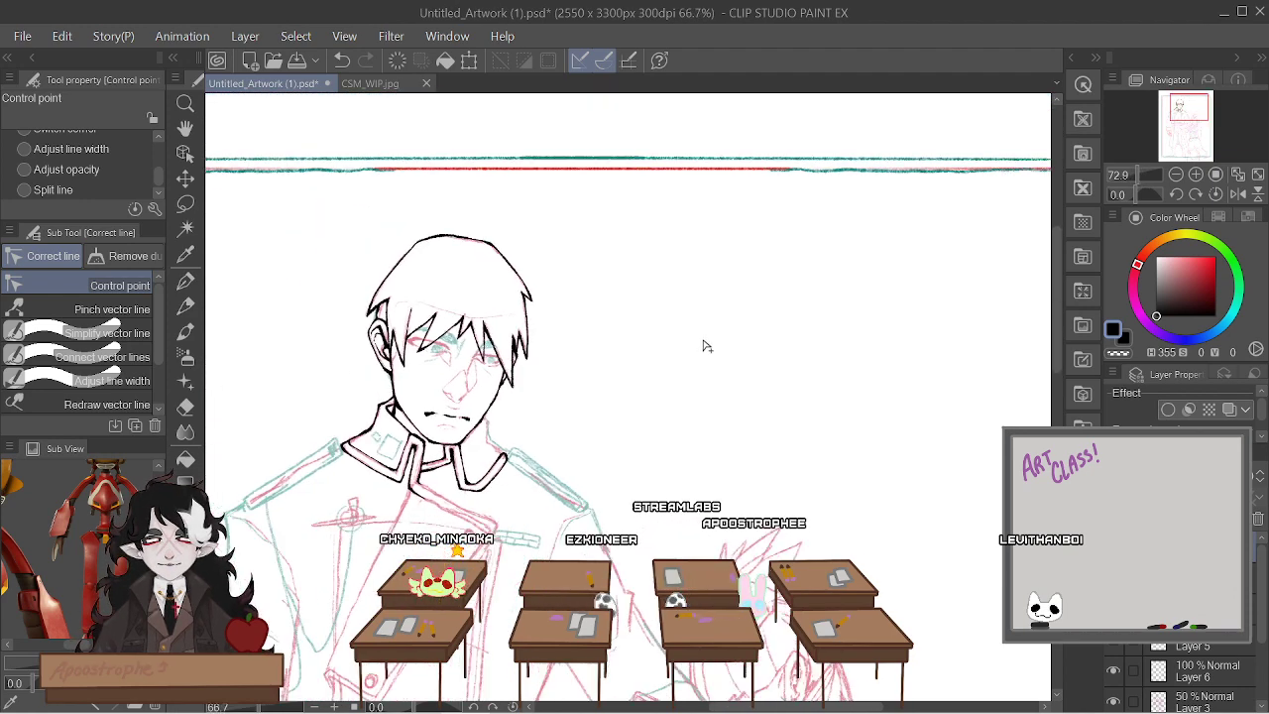
pyautogui.scroll(8, 703, 347)
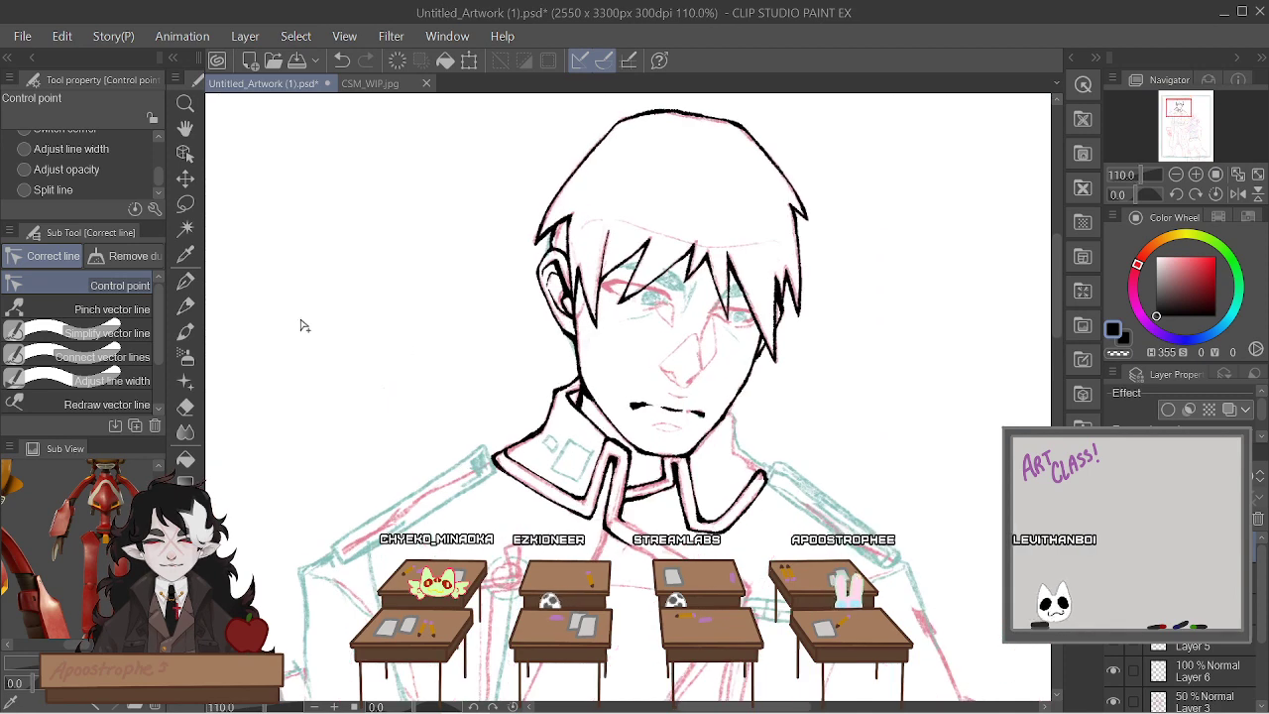
pyautogui.click(189, 283)
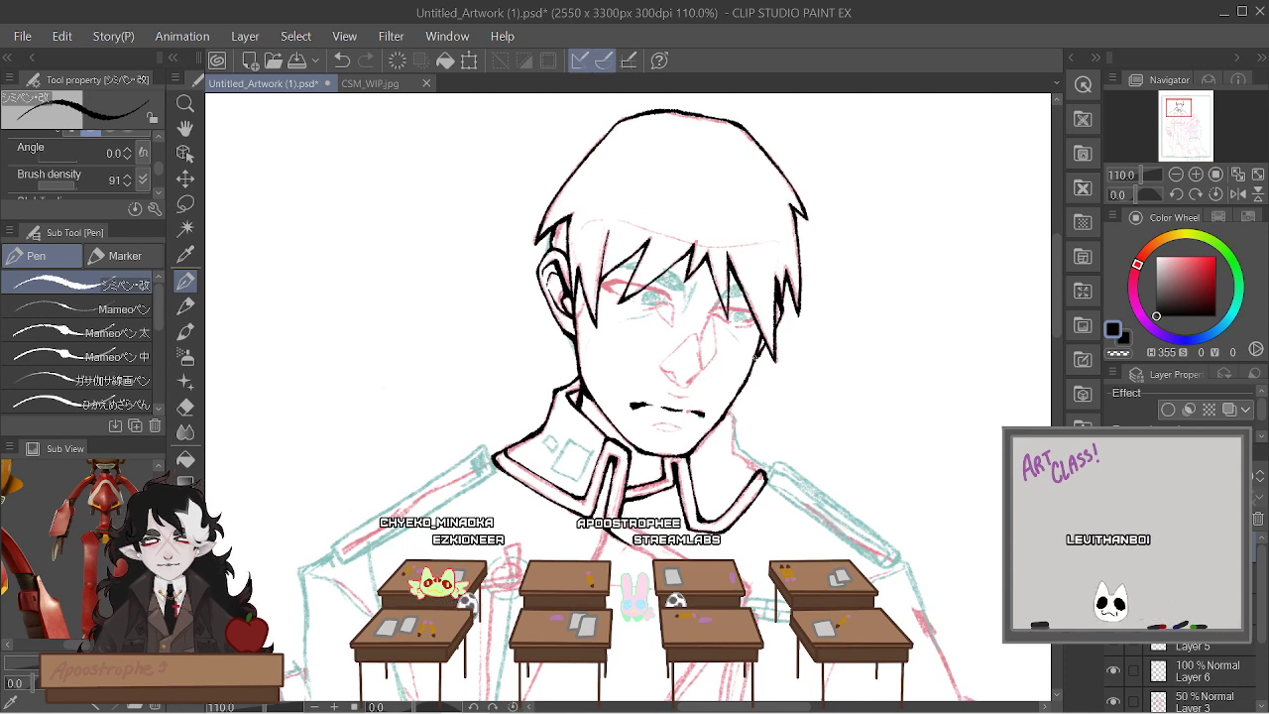
pyautogui.scroll(3, 745, 335)
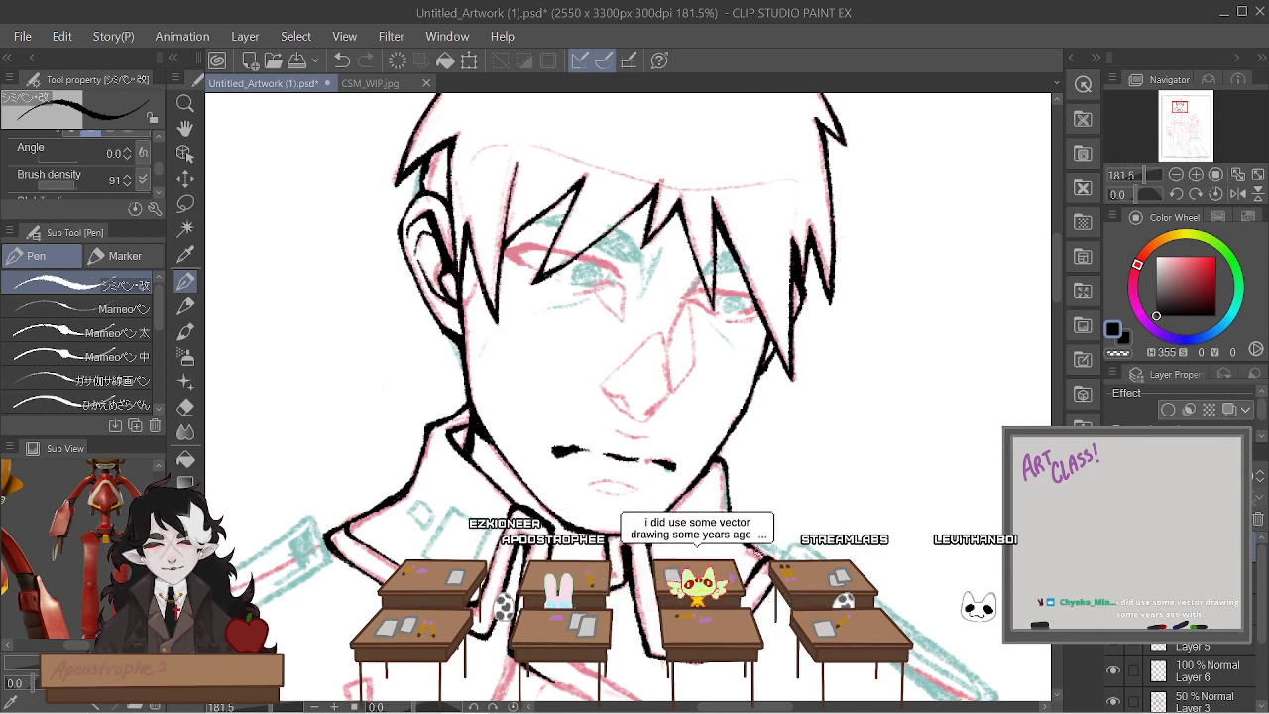
pyautogui.scroll(-6, 694, 525)
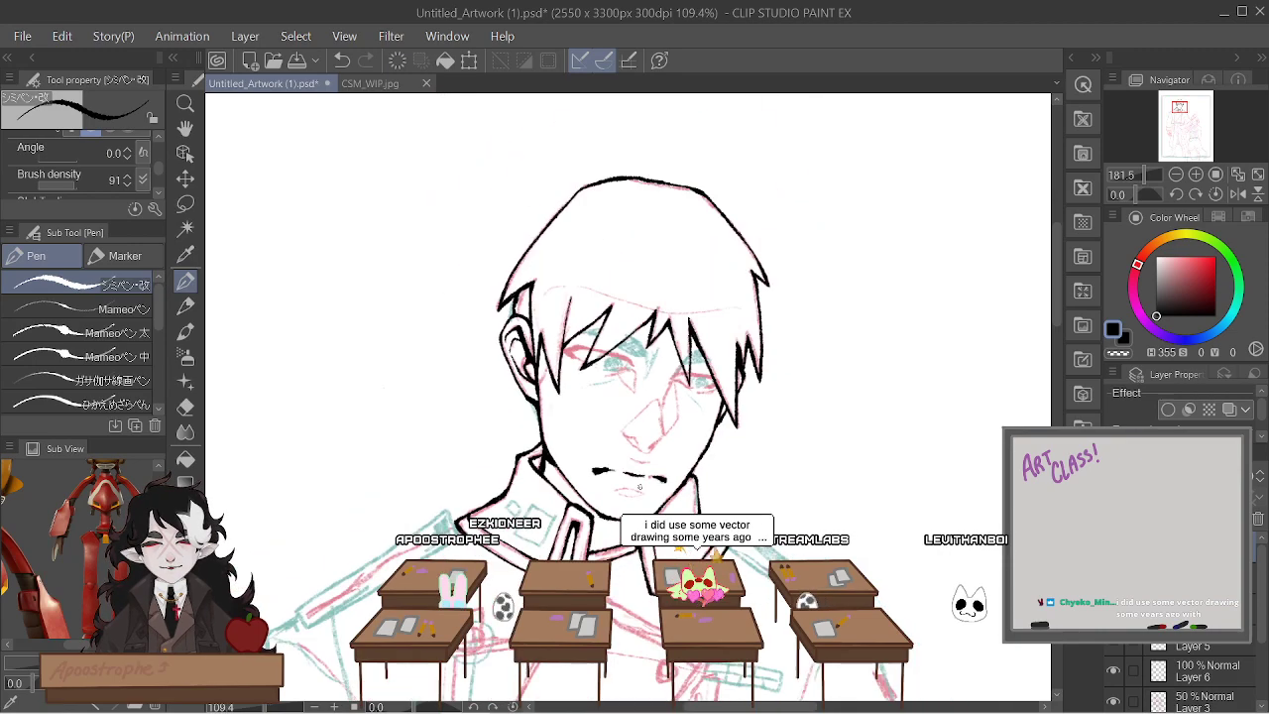
pyautogui.scroll(3, 599, 515)
pyautogui.scroll(2, 694, 396)
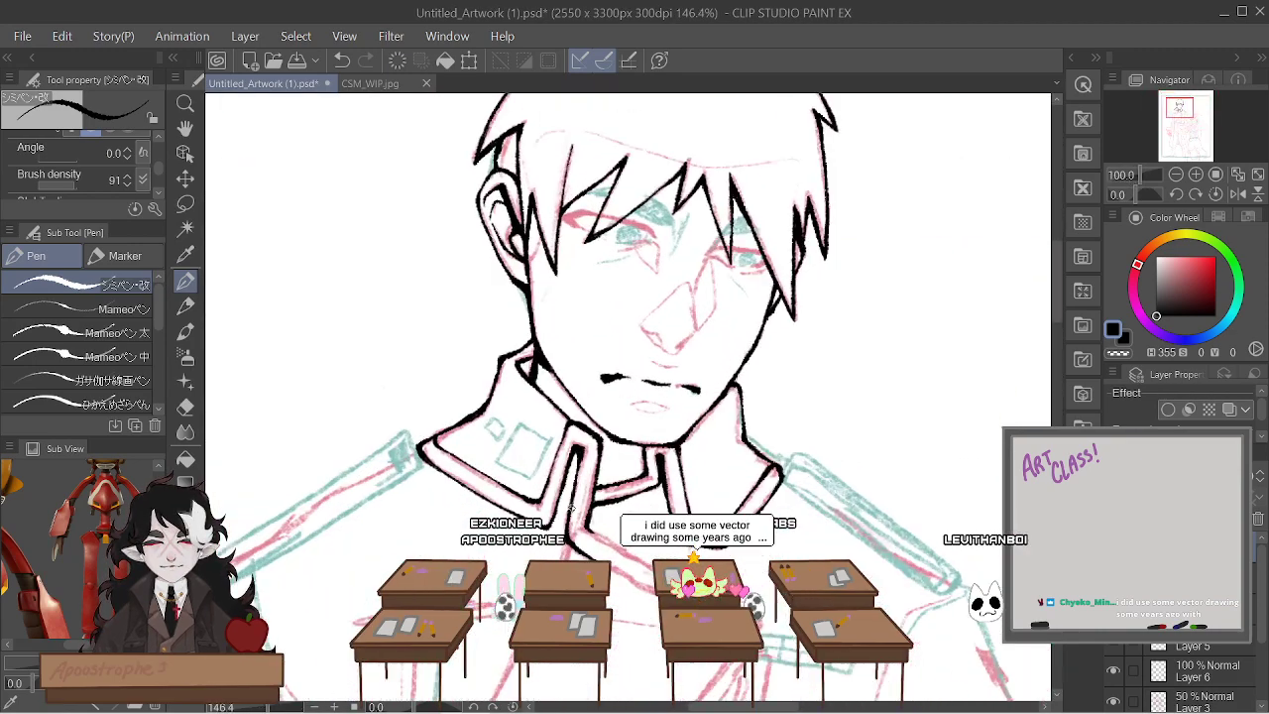
pyautogui.scroll(-3, 694, 396)
pyautogui.scroll(-2, 739, 430)
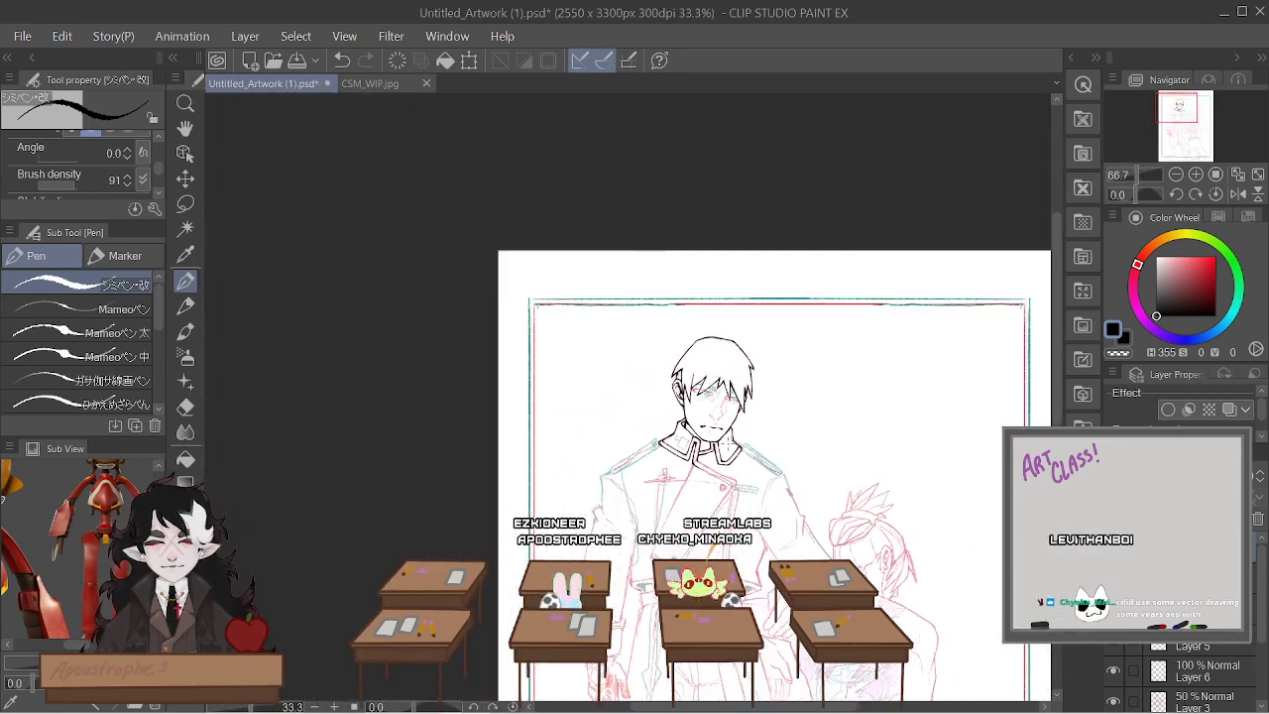
pyautogui.scroll(5, 713, 441)
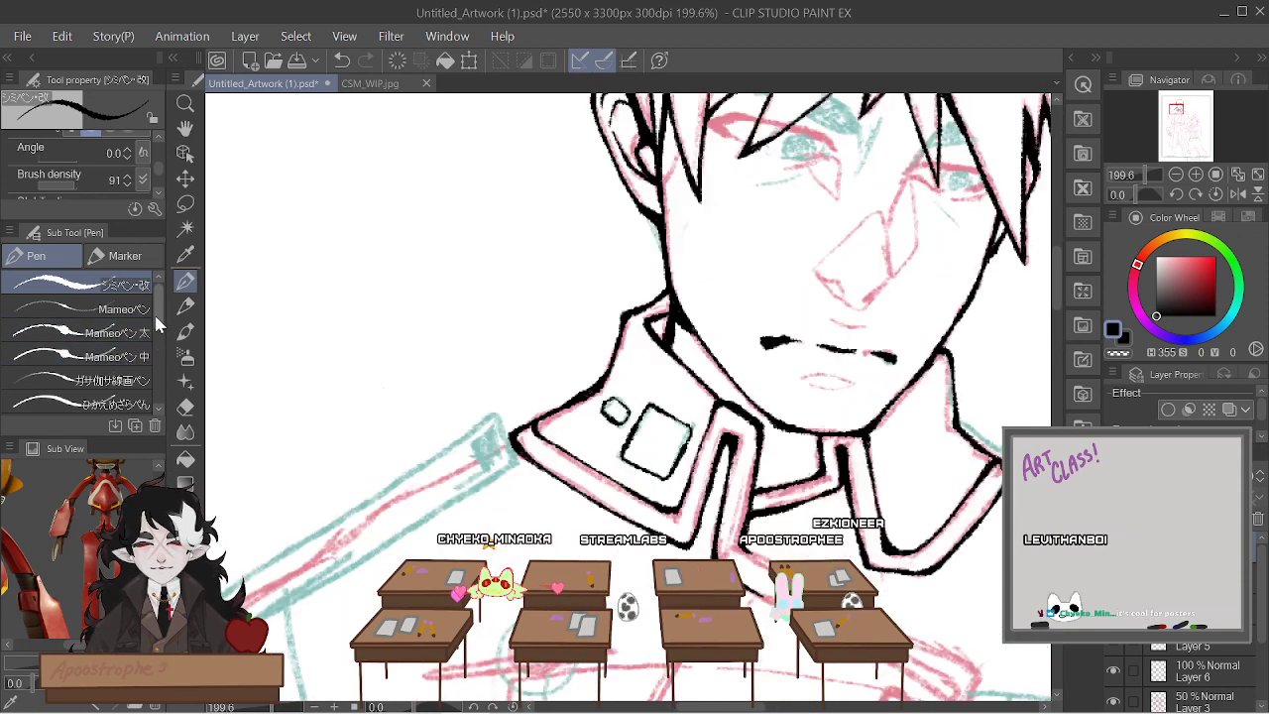
# Add thickness edges and solid black reflection shading to the square badge and small pin on the collar with the ガサガサ線画ペン pen
pyautogui.click(124, 404)
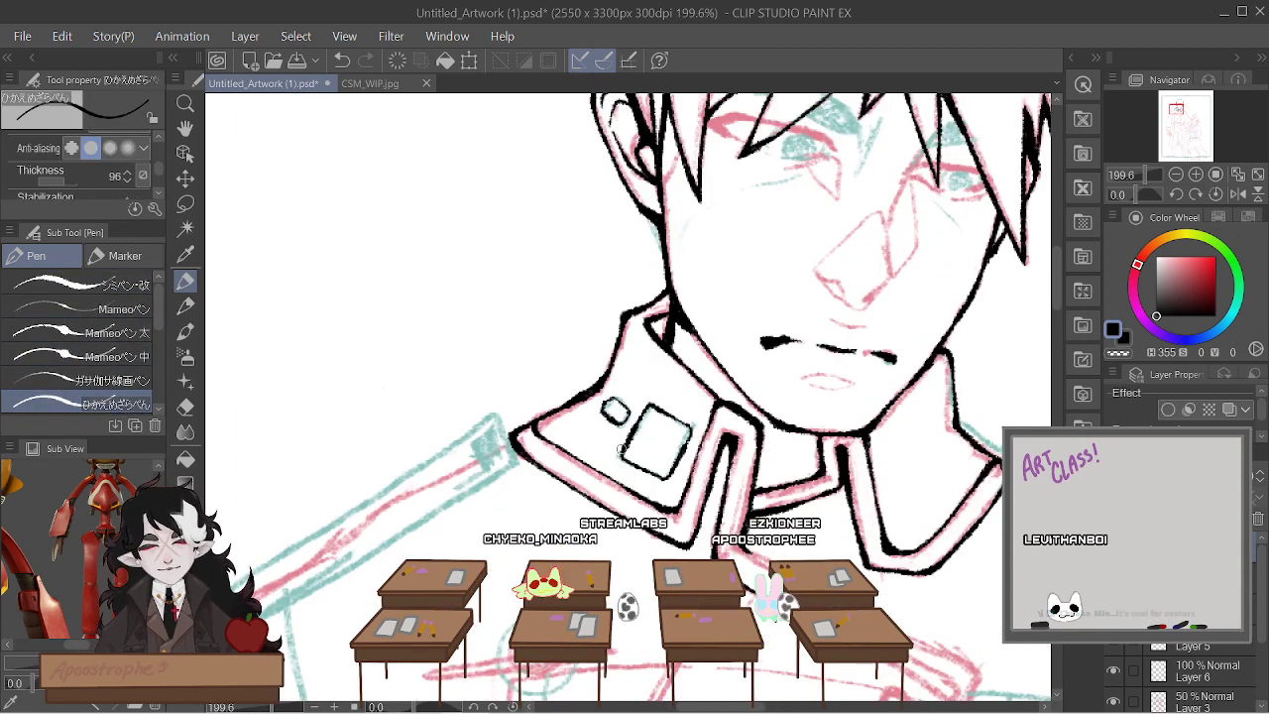
pyautogui.click(99, 356)
pyautogui.click(99, 379)
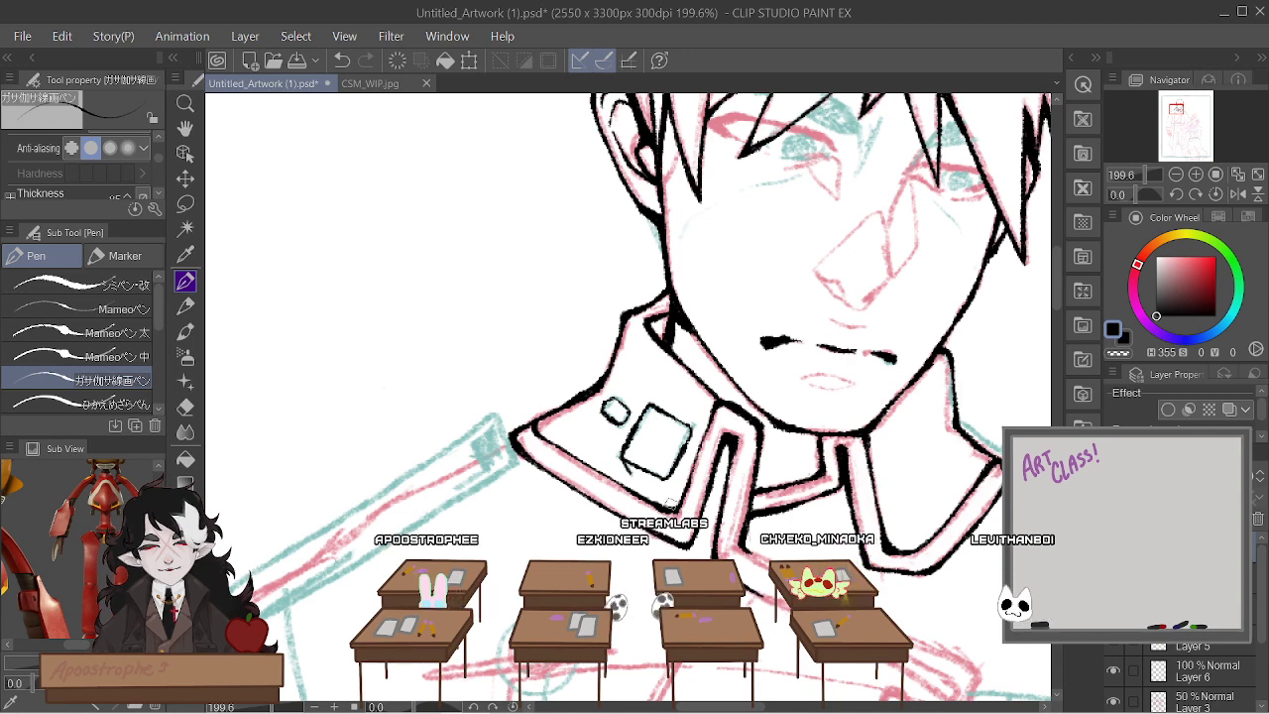
pyautogui.moveTo(625, 461); pyautogui.dragTo(665, 484)
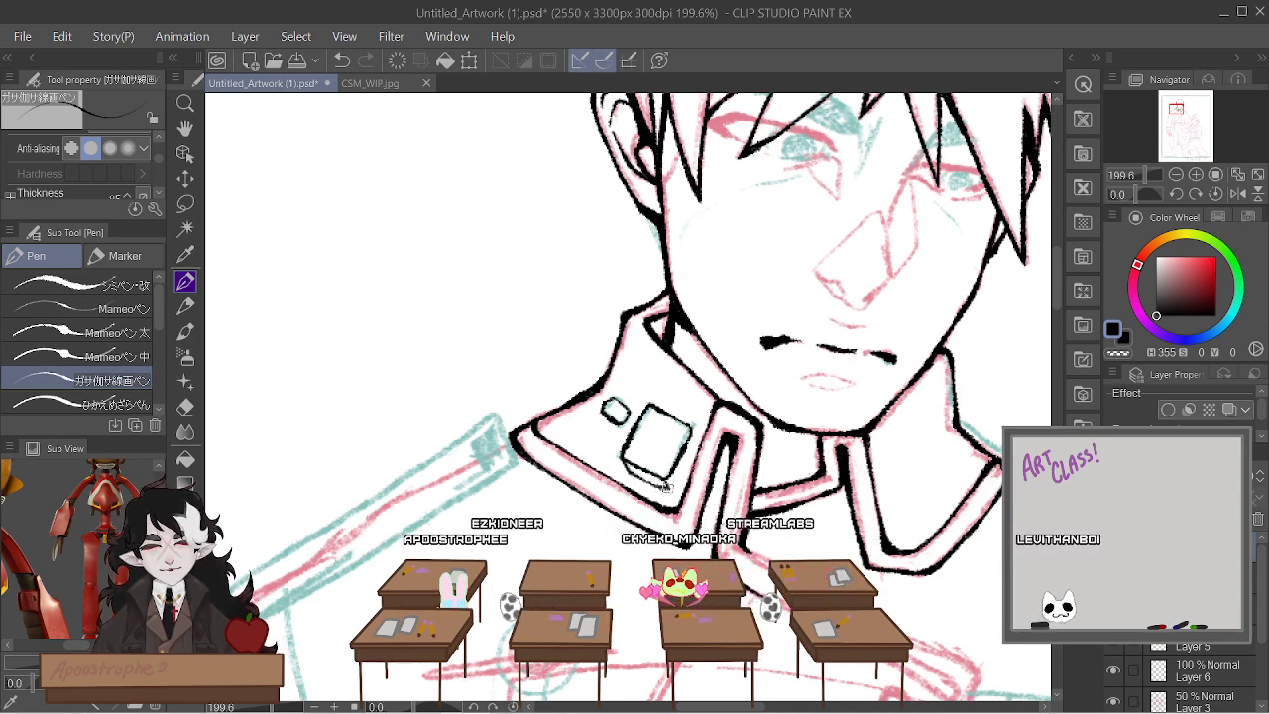
pyautogui.moveTo(680, 476); pyautogui.dragTo(690, 447)
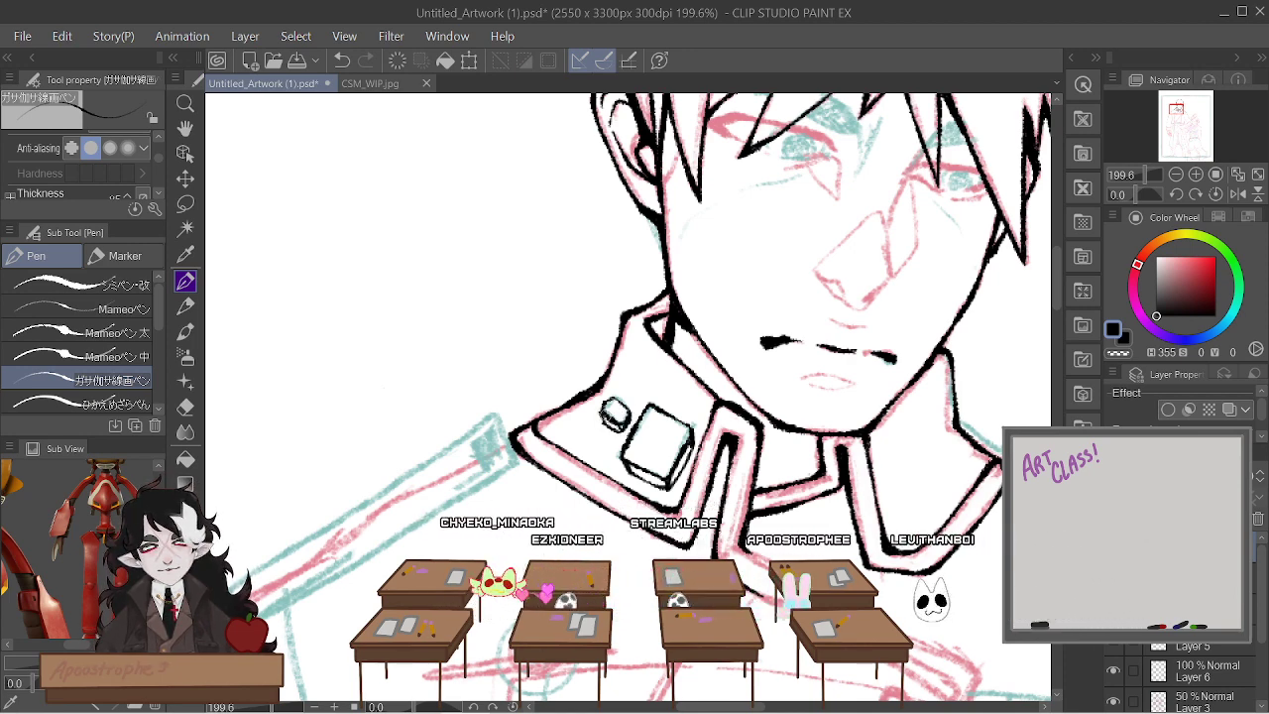
pyautogui.scroll(-5, 713, 416)
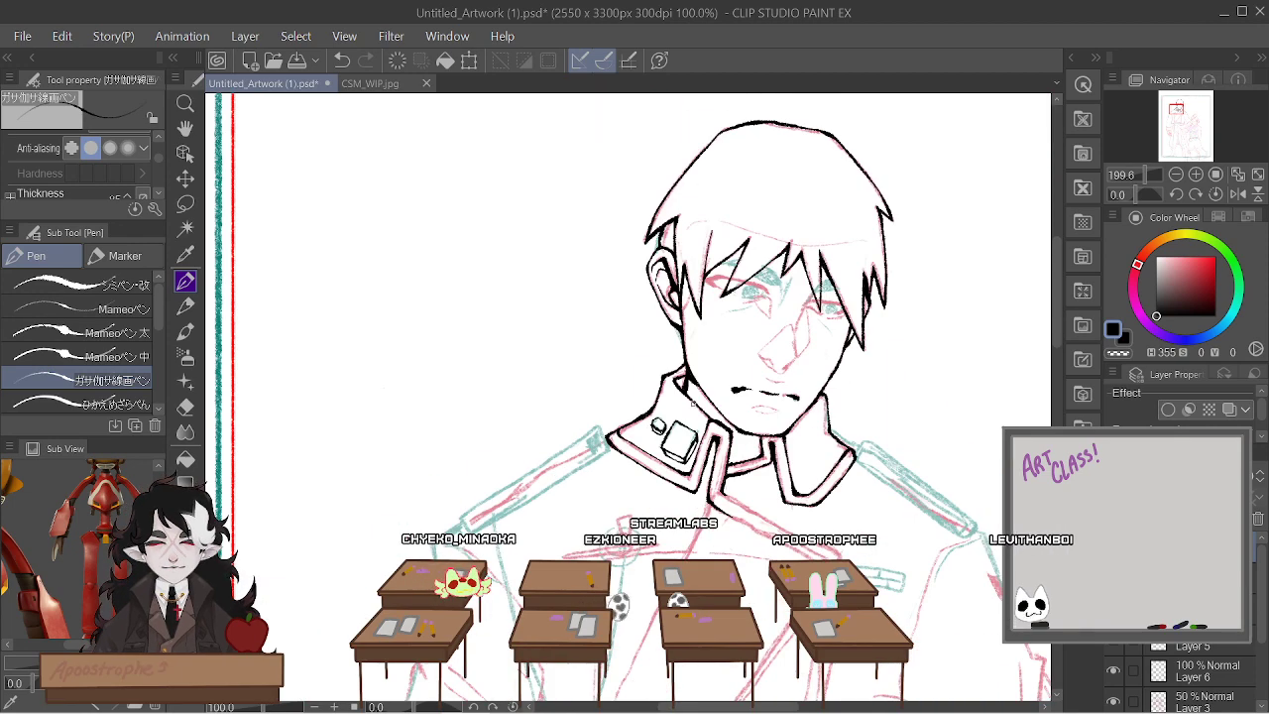
pyautogui.scroll(5, 714, 416)
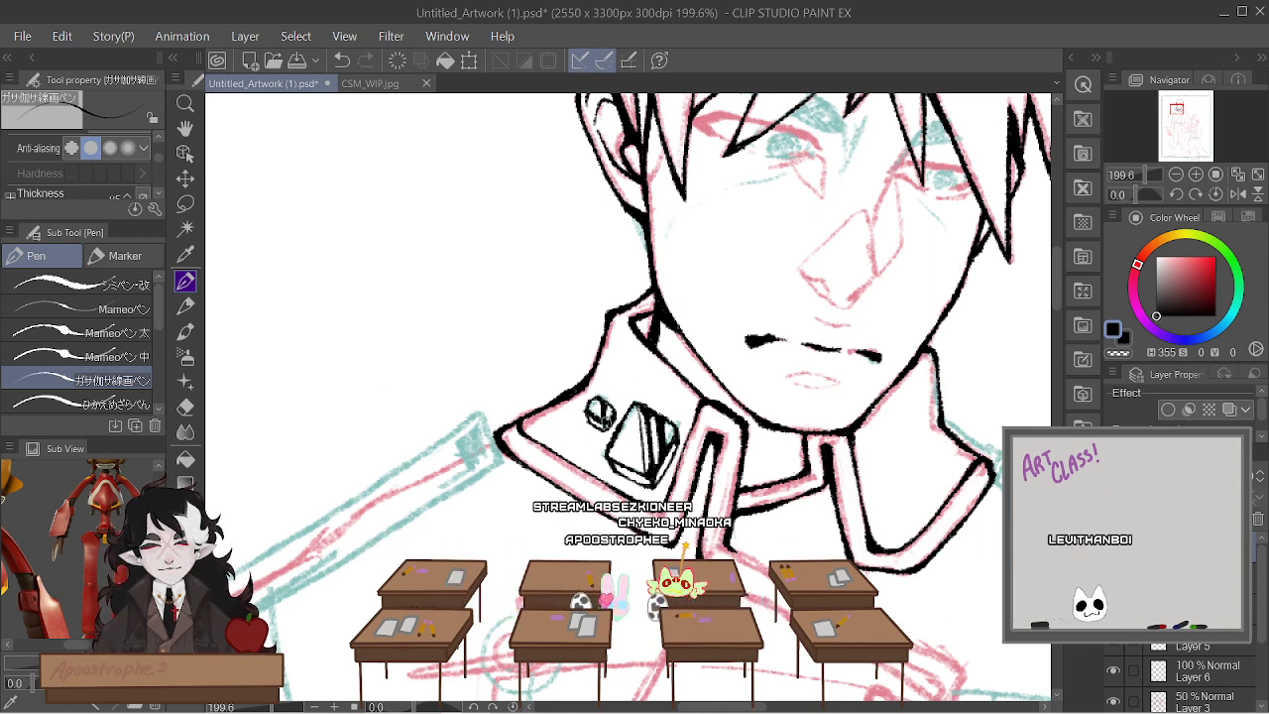
# Check how the shaded collar badges read against the rest of the figure, both close up and from a distance
pyautogui.scroll(-3, 609, 318)
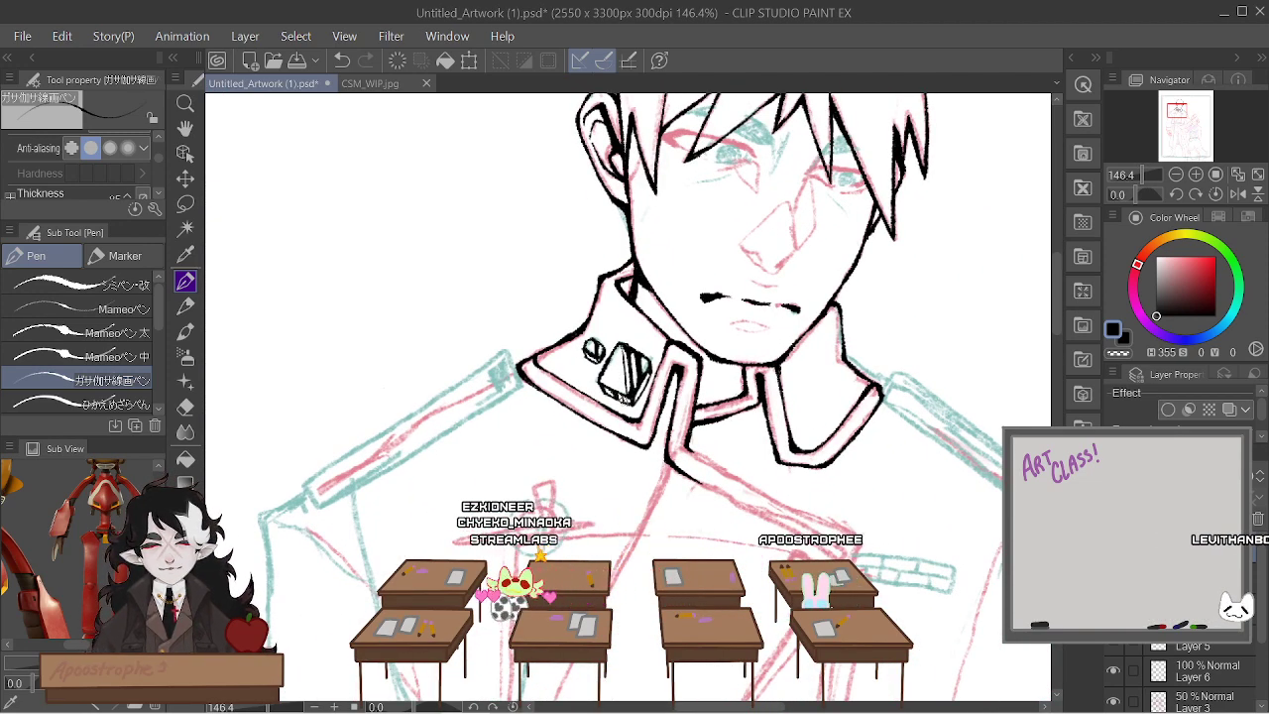
pyautogui.scroll(-5, 622, 407)
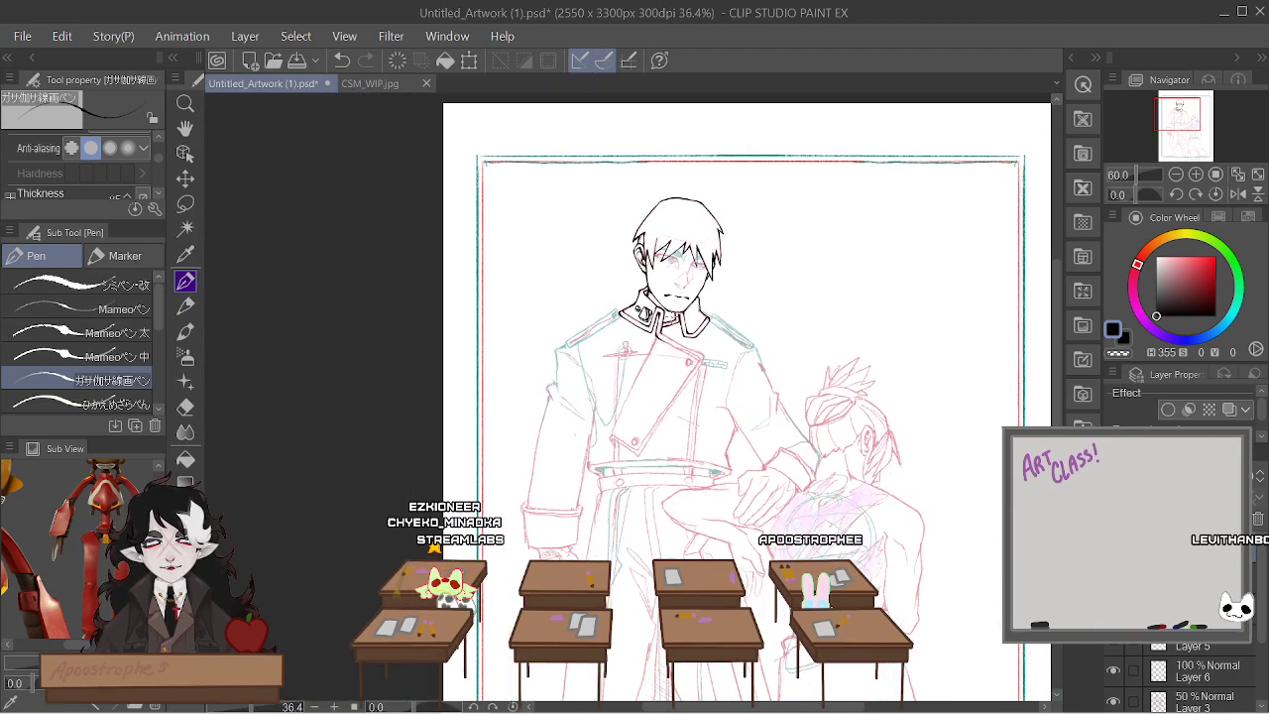
pyautogui.scroll(5, 651, 328)
pyautogui.scroll(-5, 701, 287)
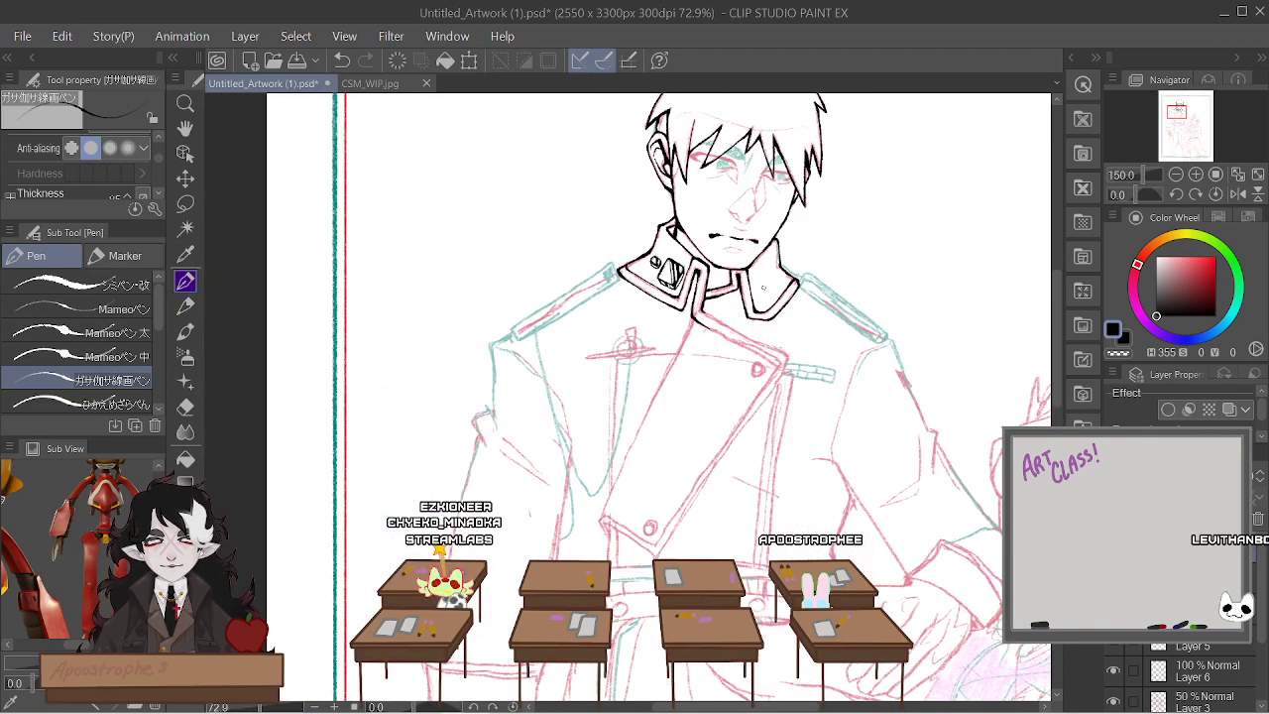
pyautogui.scroll(2, 780, 262)
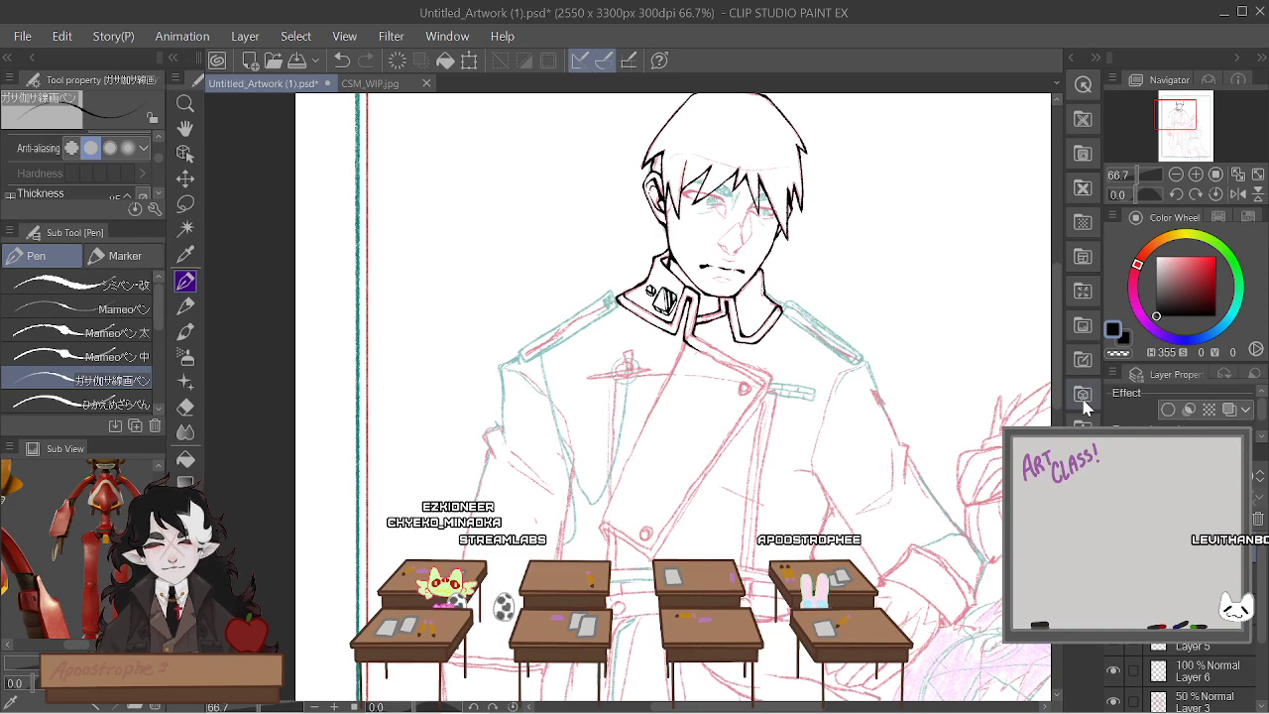
pyautogui.scroll(-2, 990, 420)
pyautogui.scroll(4, 990, 420)
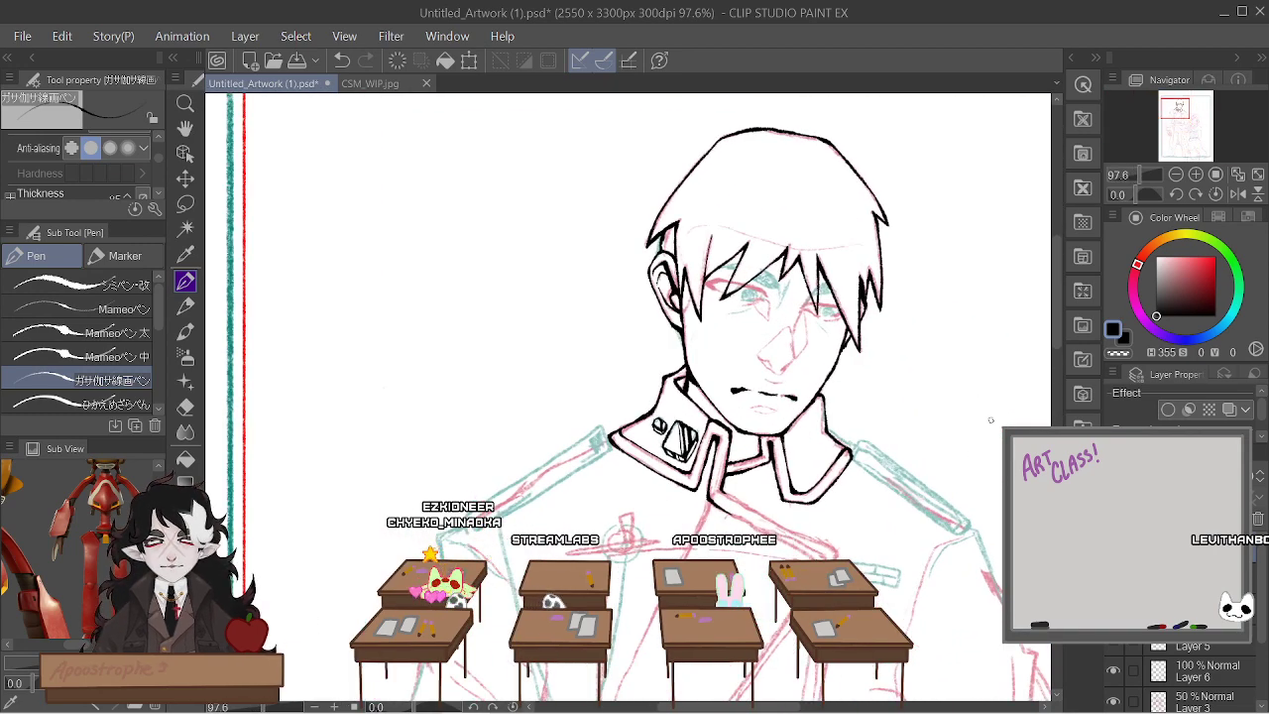
# Switch to CSM_WIP.jpg to examine the chainsaw head's line art, drawing a test stroke beside it and undoing it
pyautogui.click(386, 86)
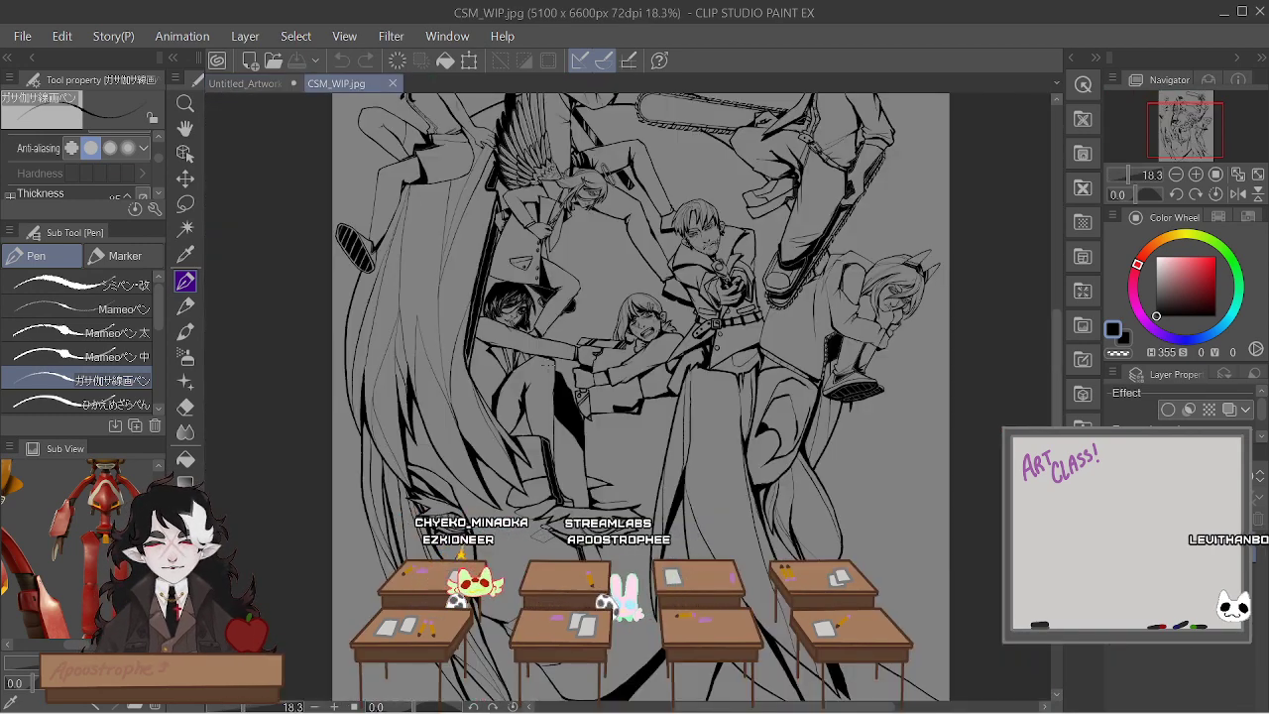
pyautogui.scroll(-1, 911, 119)
pyautogui.scroll(3, 912, 119)
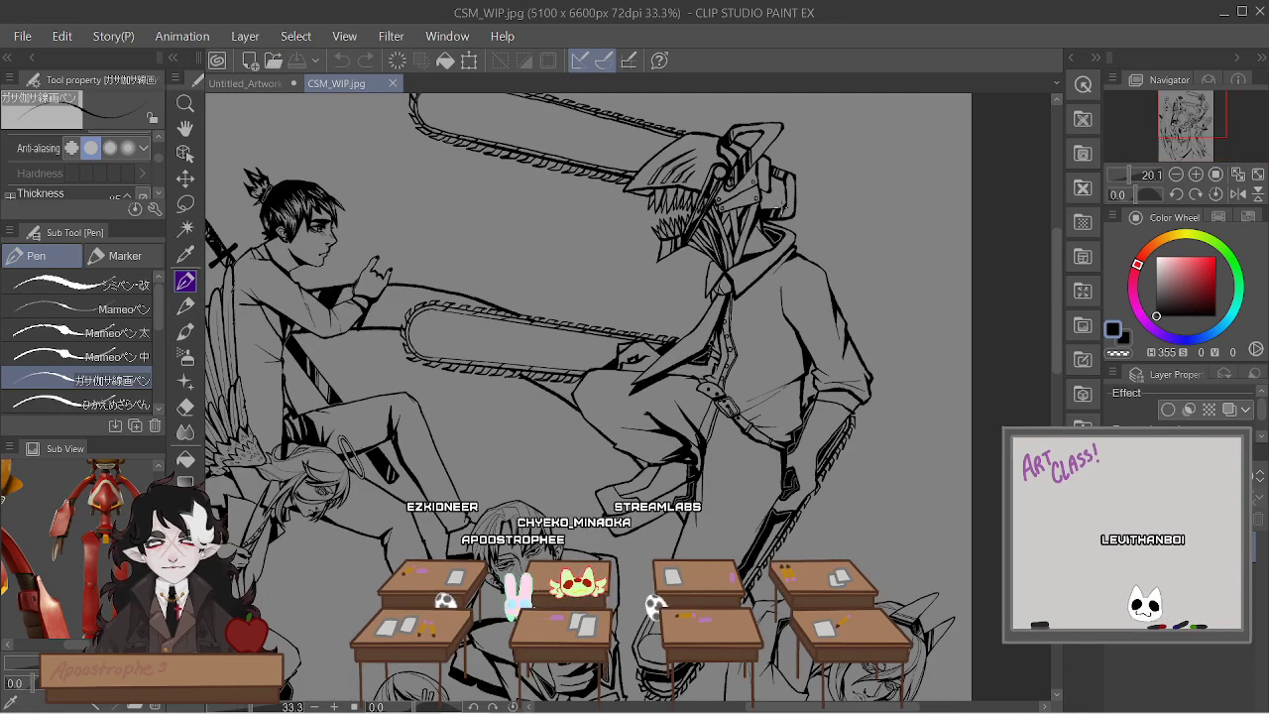
pyautogui.scroll(4, 818, 188)
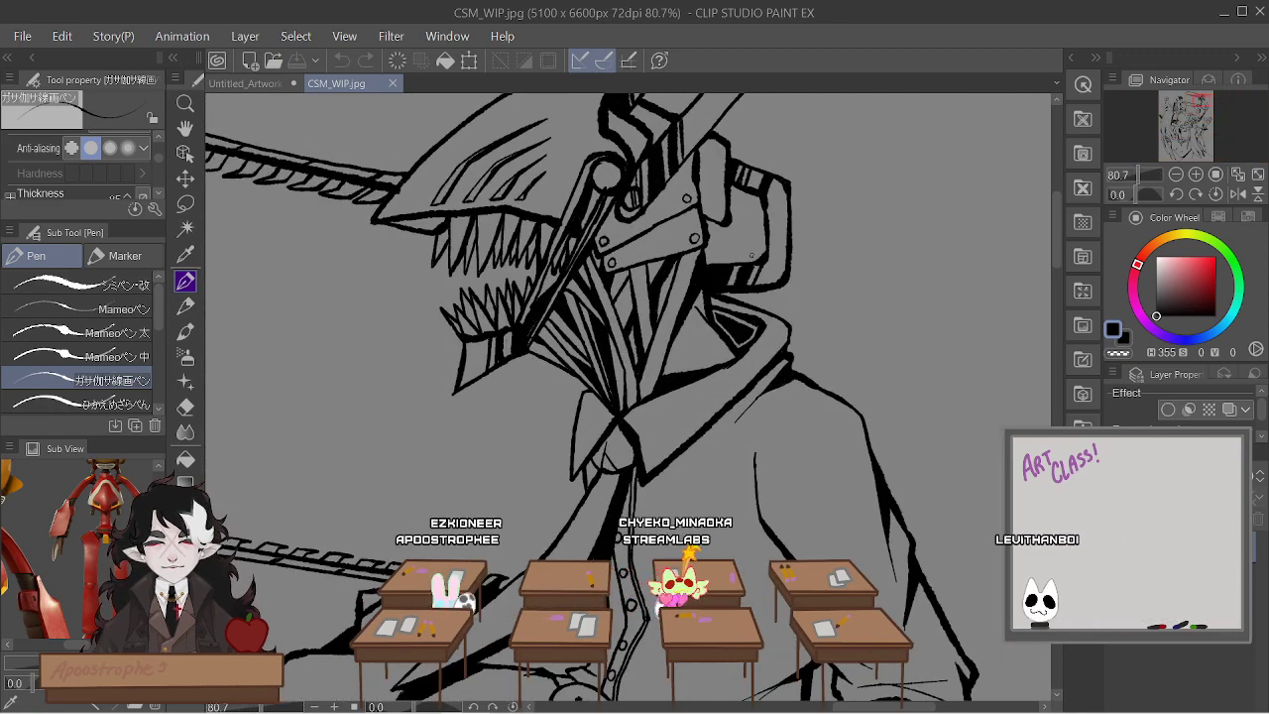
pyautogui.moveTo(809, 240); pyautogui.dragTo(836, 247)
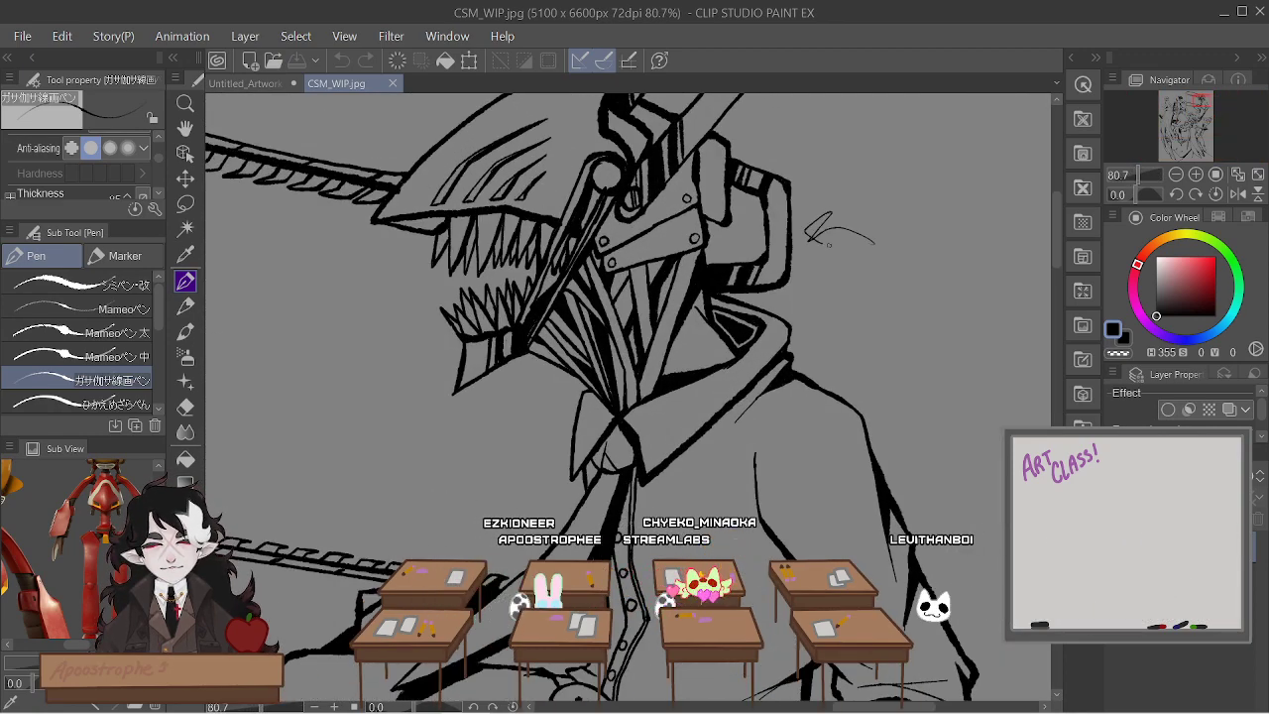
pyautogui.hotkey('ctrl', 'z')
# Compare the line weights on the chainsaw-headed figure and the seated swordsman in CSM_WIP.jpg
pyautogui.scroll(-3, 674, 349)
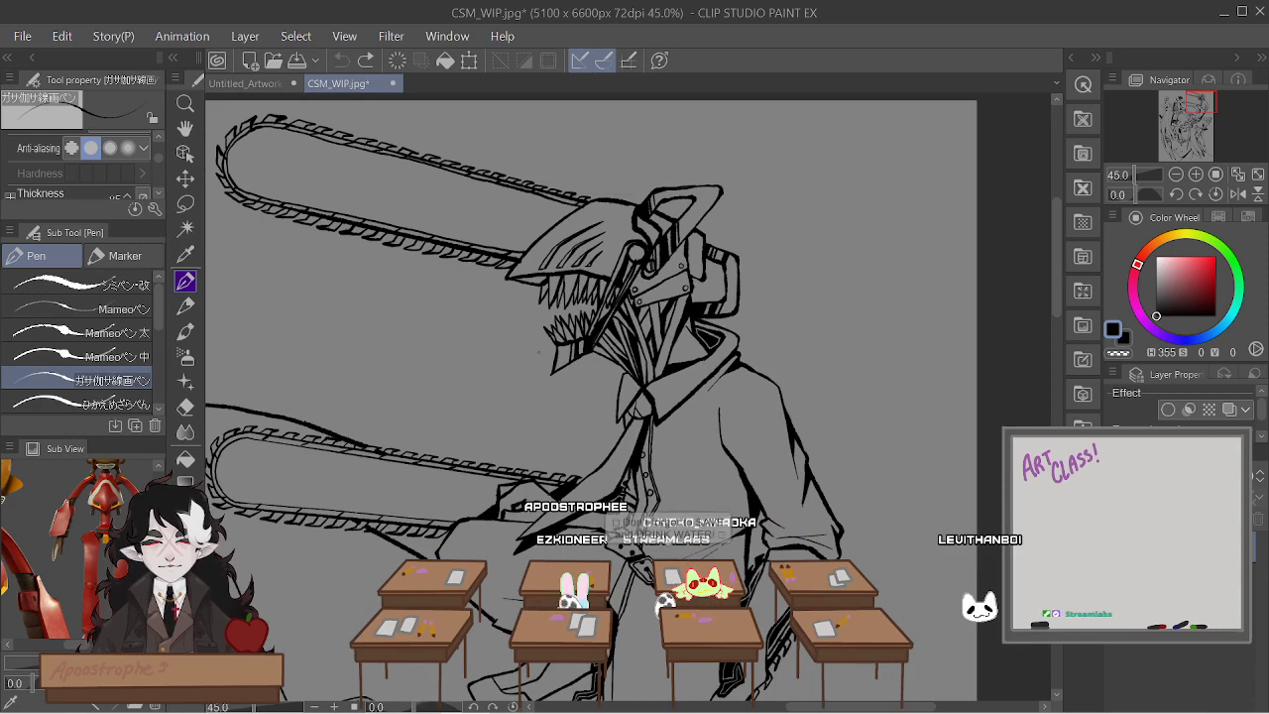
pyautogui.scroll(1, 538, 351)
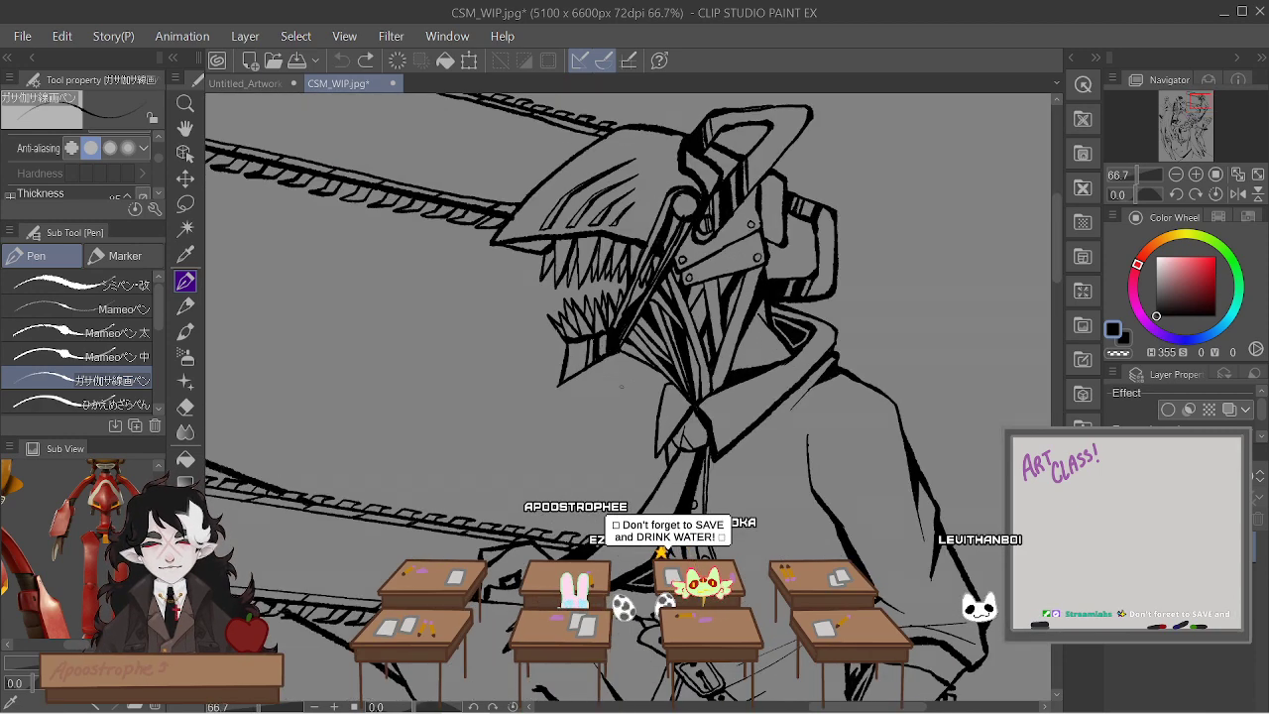
pyautogui.scroll(-4, 621, 386)
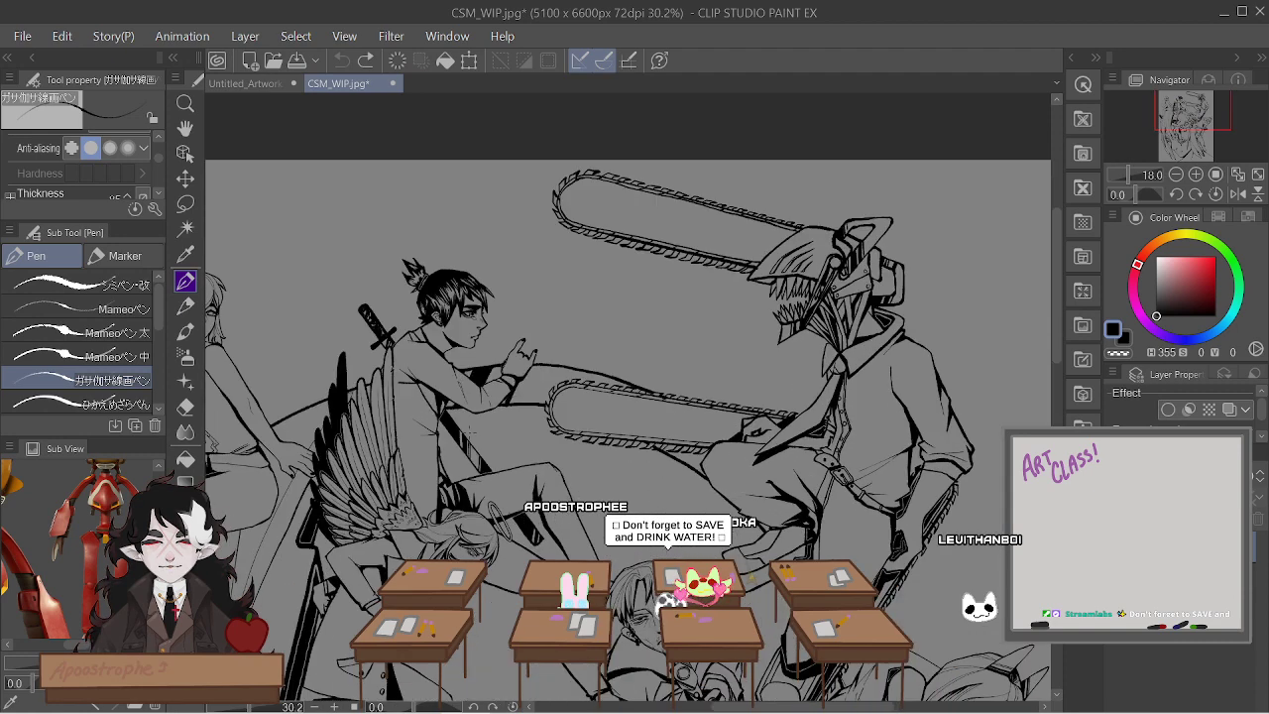
pyautogui.scroll(1, 421, 406)
pyautogui.scroll(2, 471, 441)
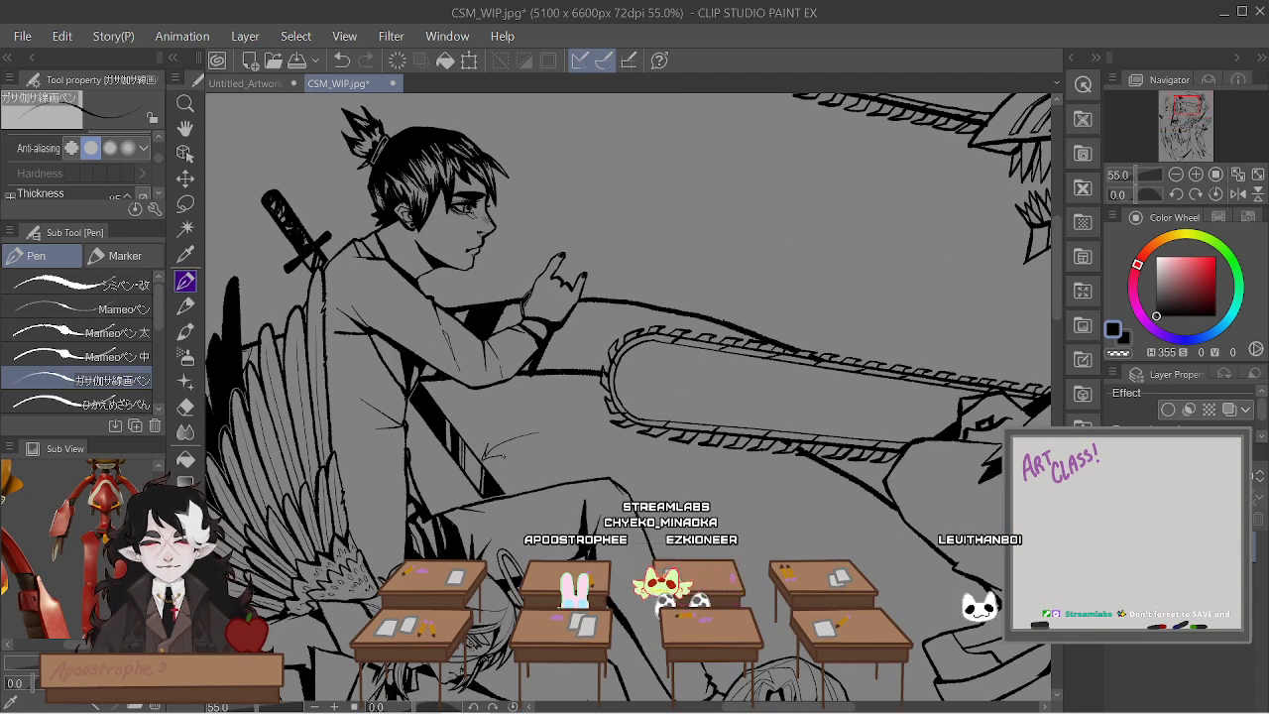
pyautogui.scroll(-4, 428, 472)
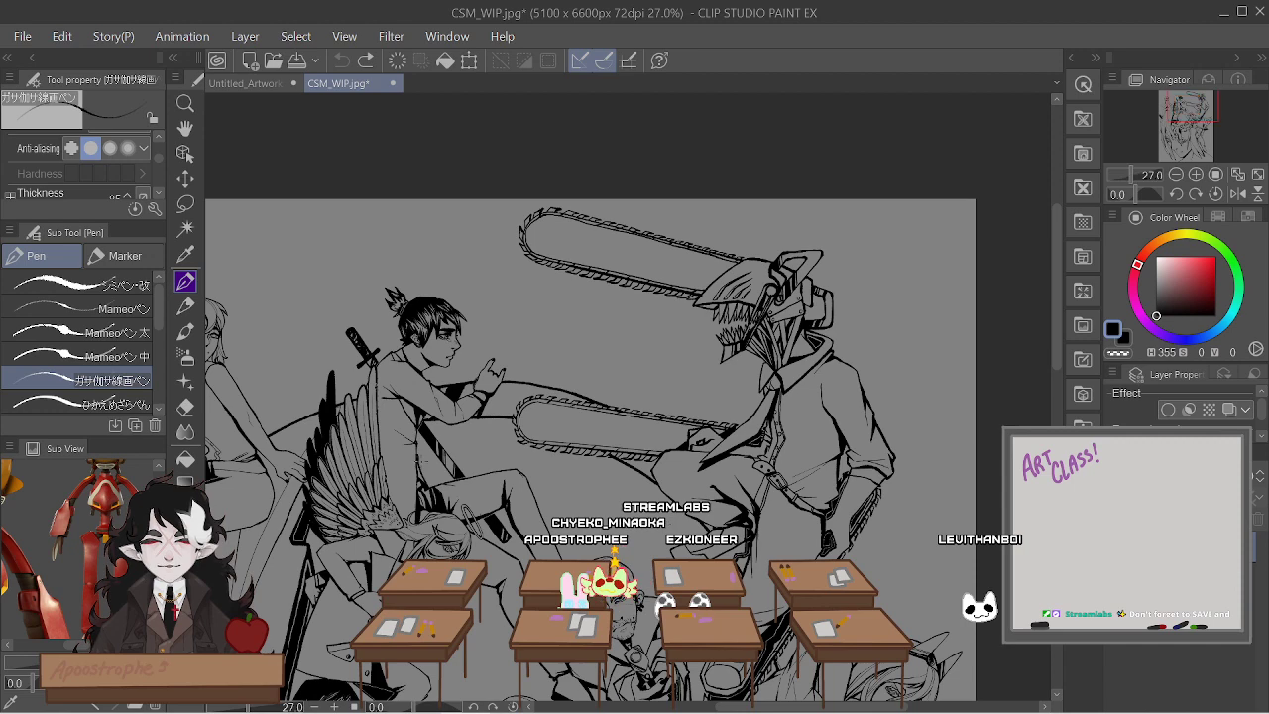
# Return to Untitled_Artwork (1).psd and fill the small corner between neck and collar below the ear with solid black using シミペン・改
pyautogui.click(248, 83)
pyautogui.scroll(3, 757, 375)
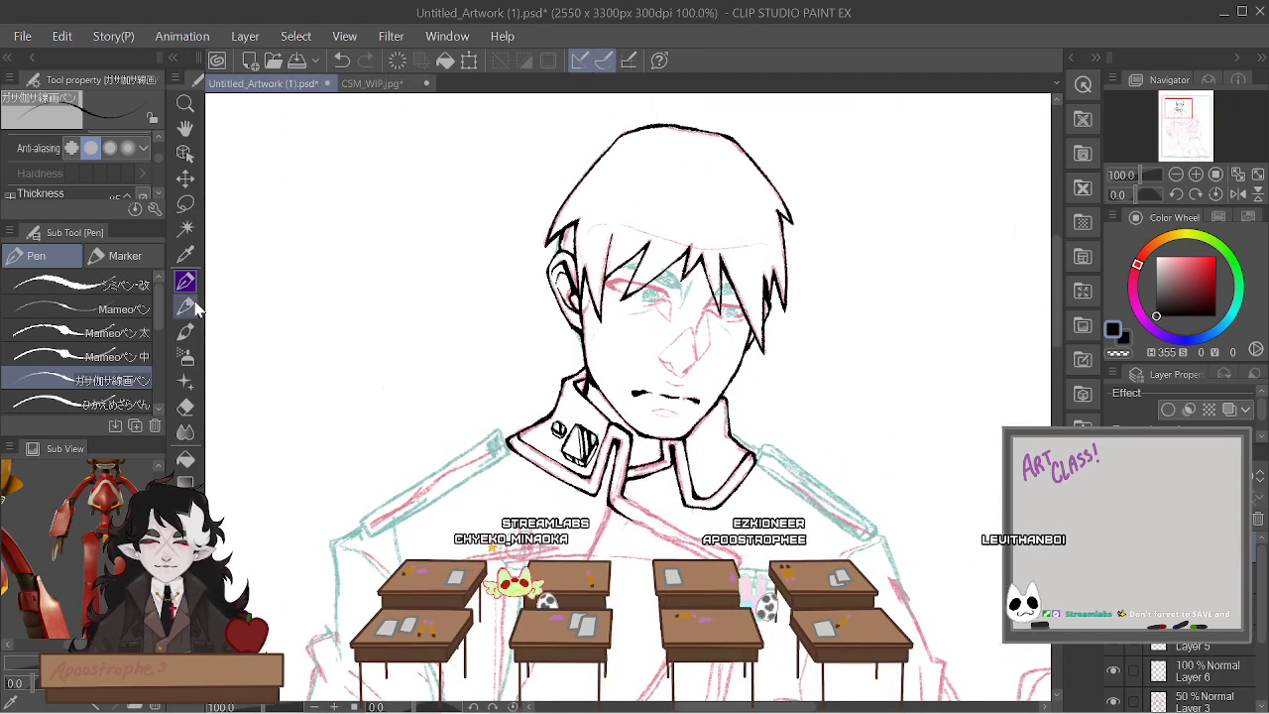
pyautogui.click(135, 286)
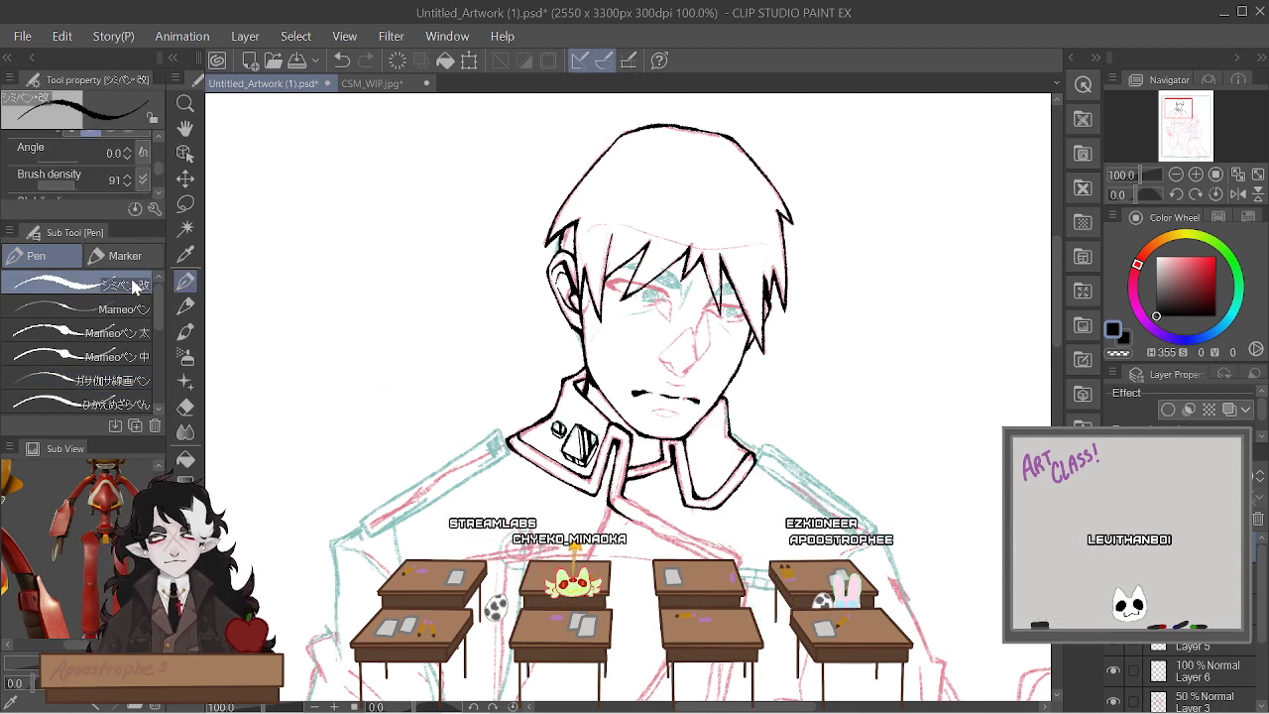
pyautogui.scroll(1, 682, 327)
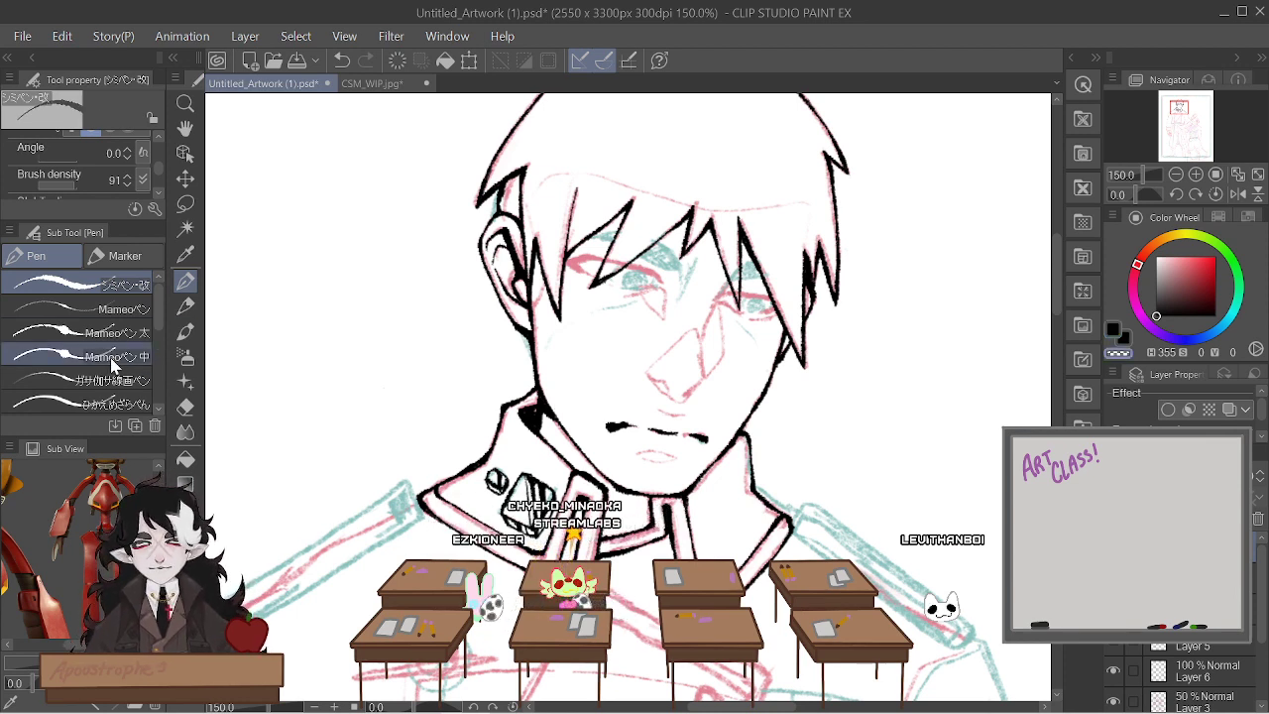
pyautogui.click(114, 357)
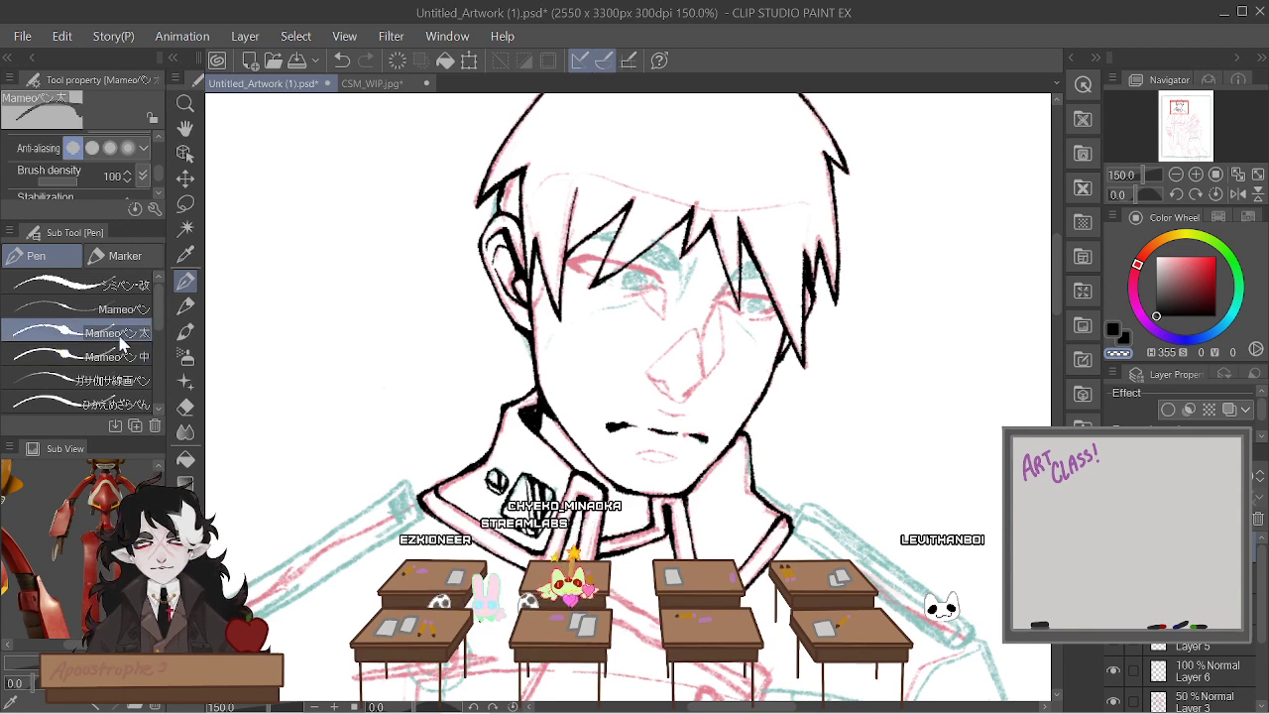
pyautogui.click(99, 380)
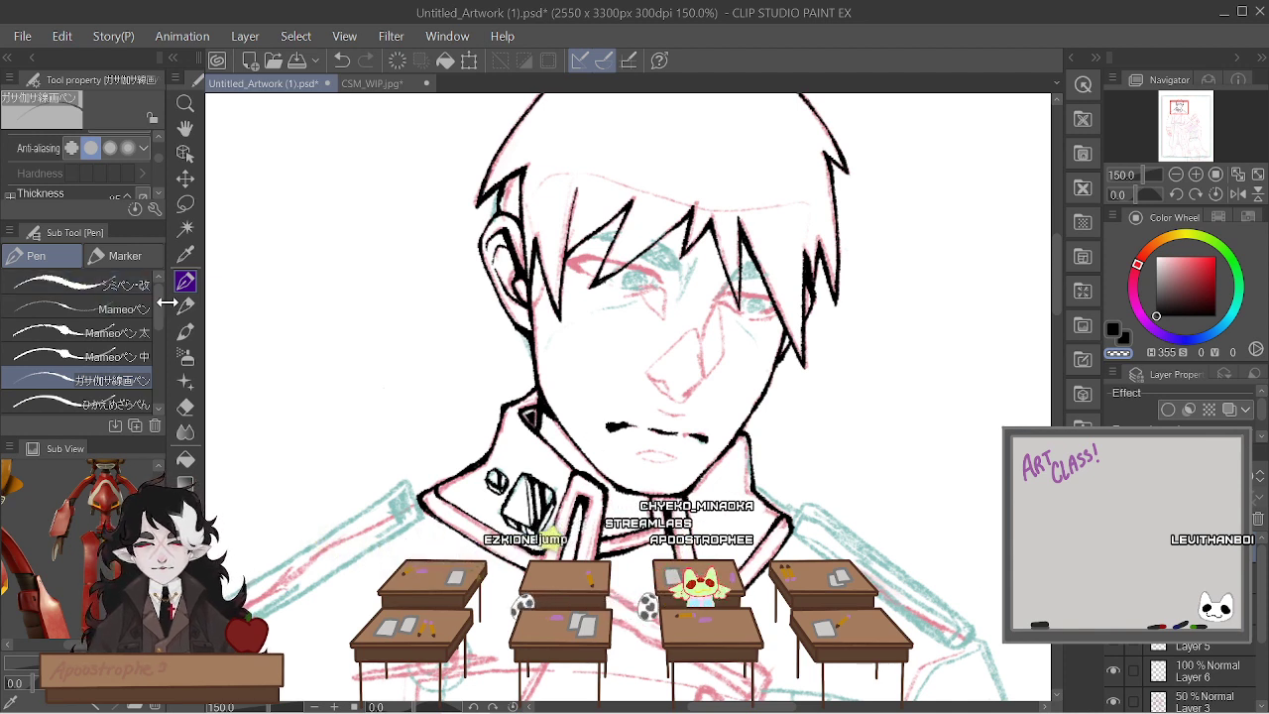
pyautogui.click(123, 289)
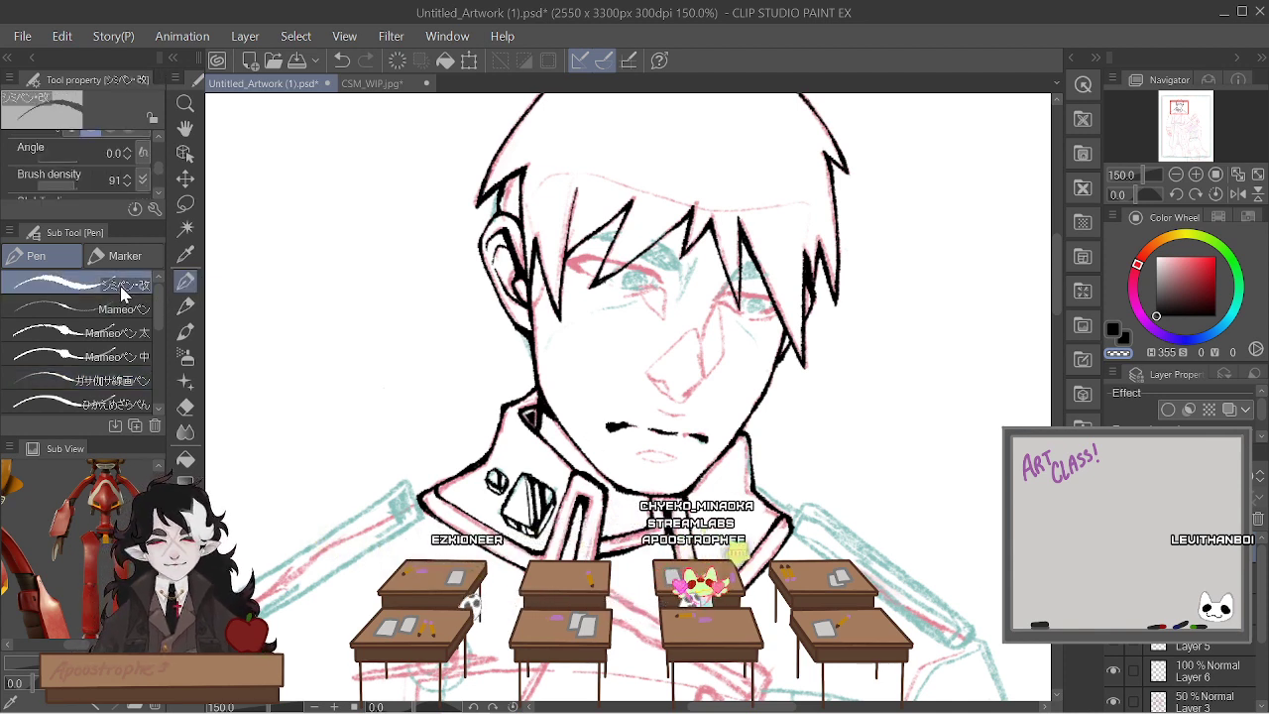
# Fill the neck shadow between the jawline and the collar with solid black using シミペン・改
pyautogui.scroll(-7, 575, 328)
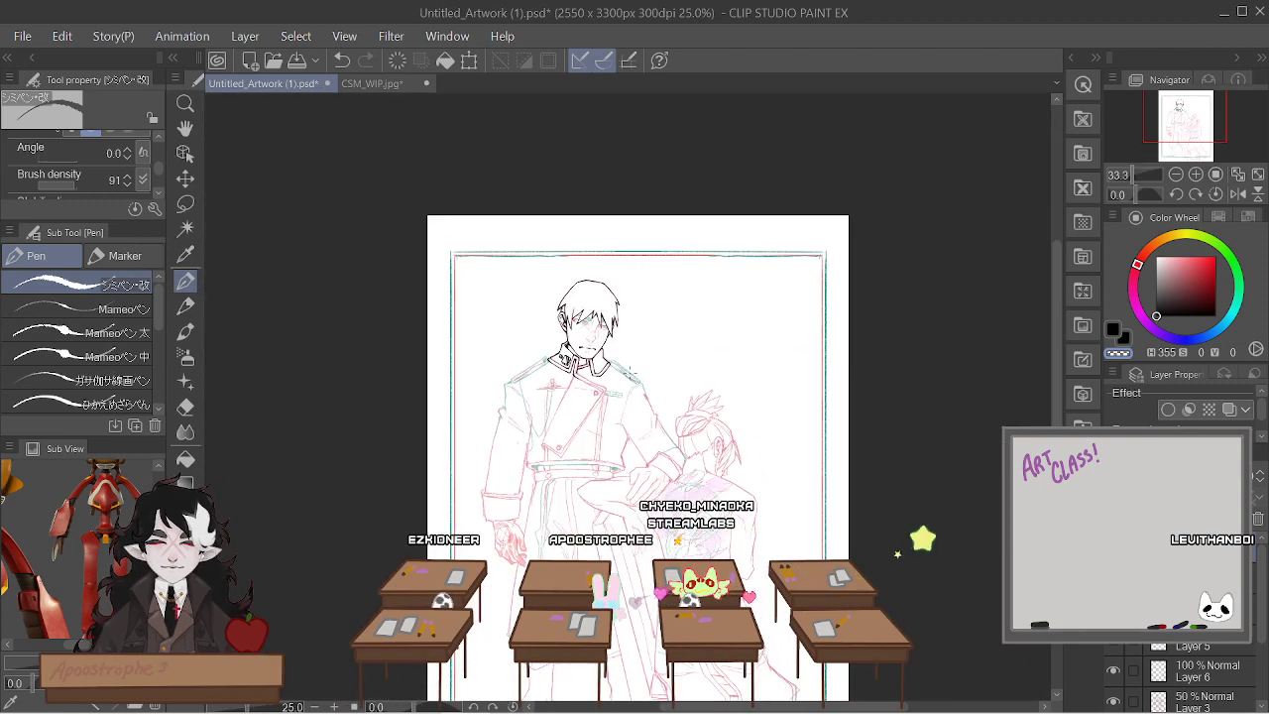
pyautogui.scroll(1, 668, 573)
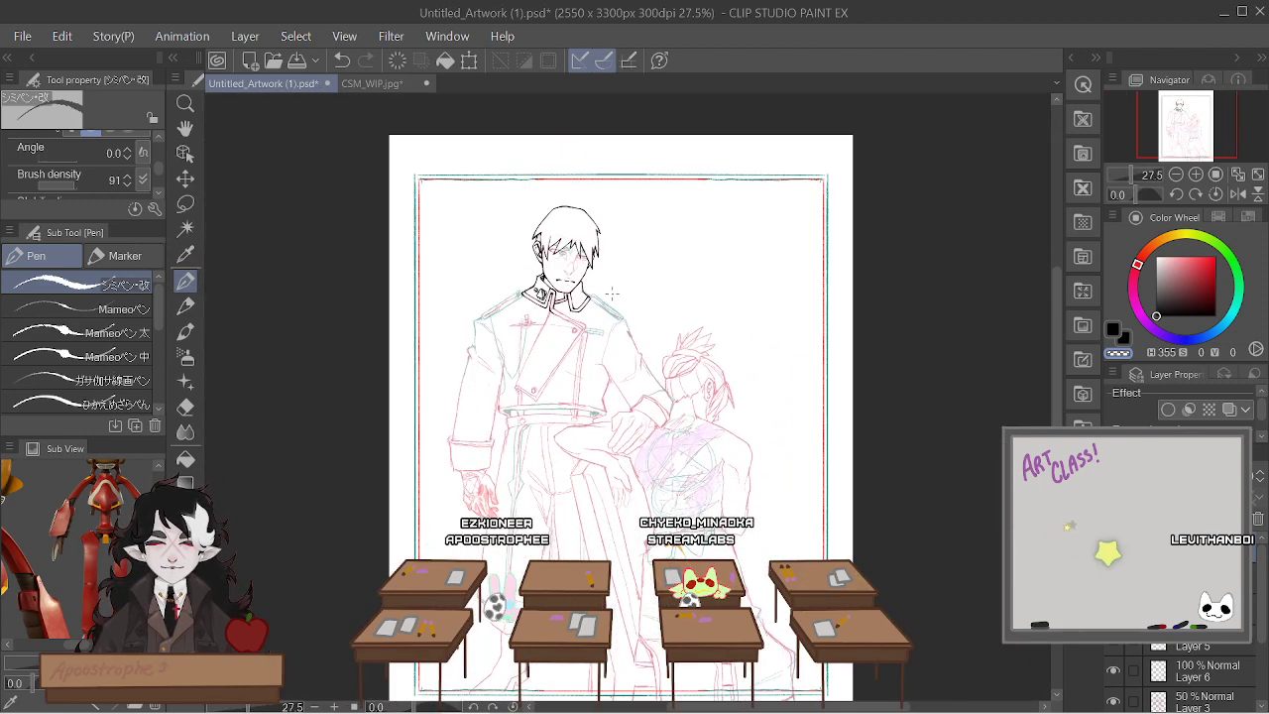
pyautogui.scroll(7, 551, 254)
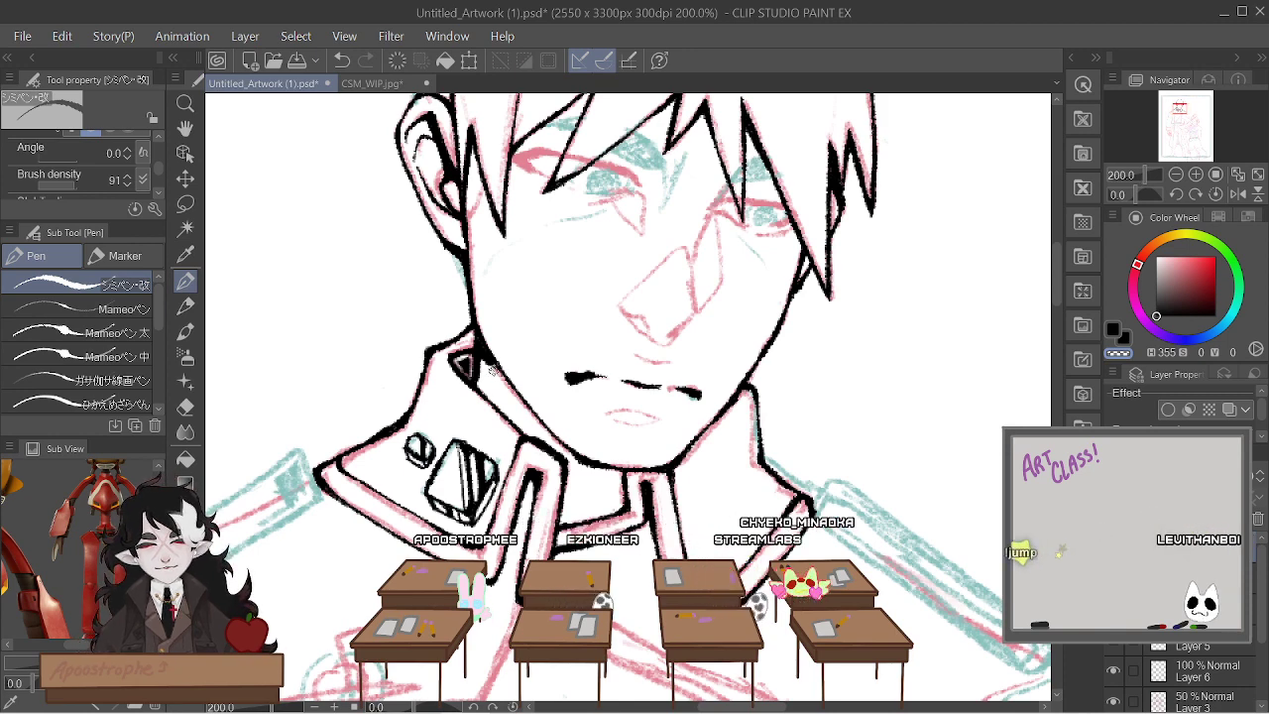
pyautogui.press('c')
pyautogui.moveTo(483, 357); pyautogui.dragTo(518, 410)
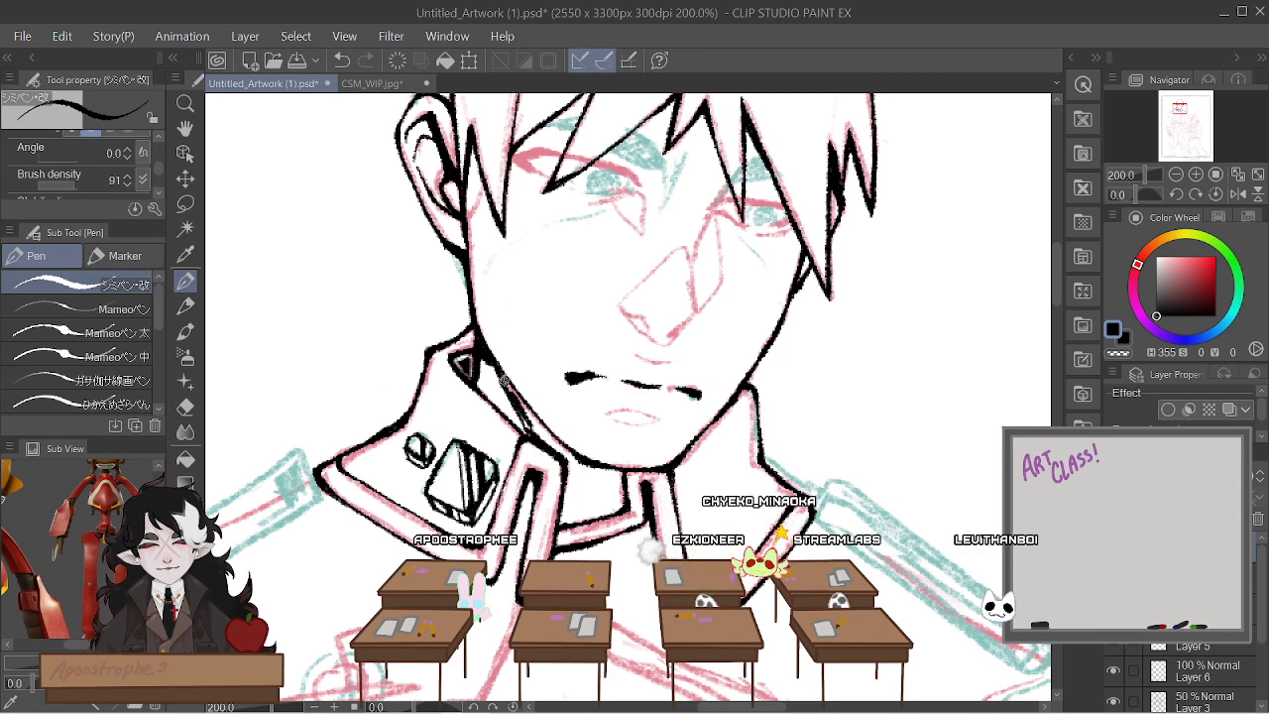
pyautogui.moveTo(505, 382); pyautogui.dragTo(538, 432)
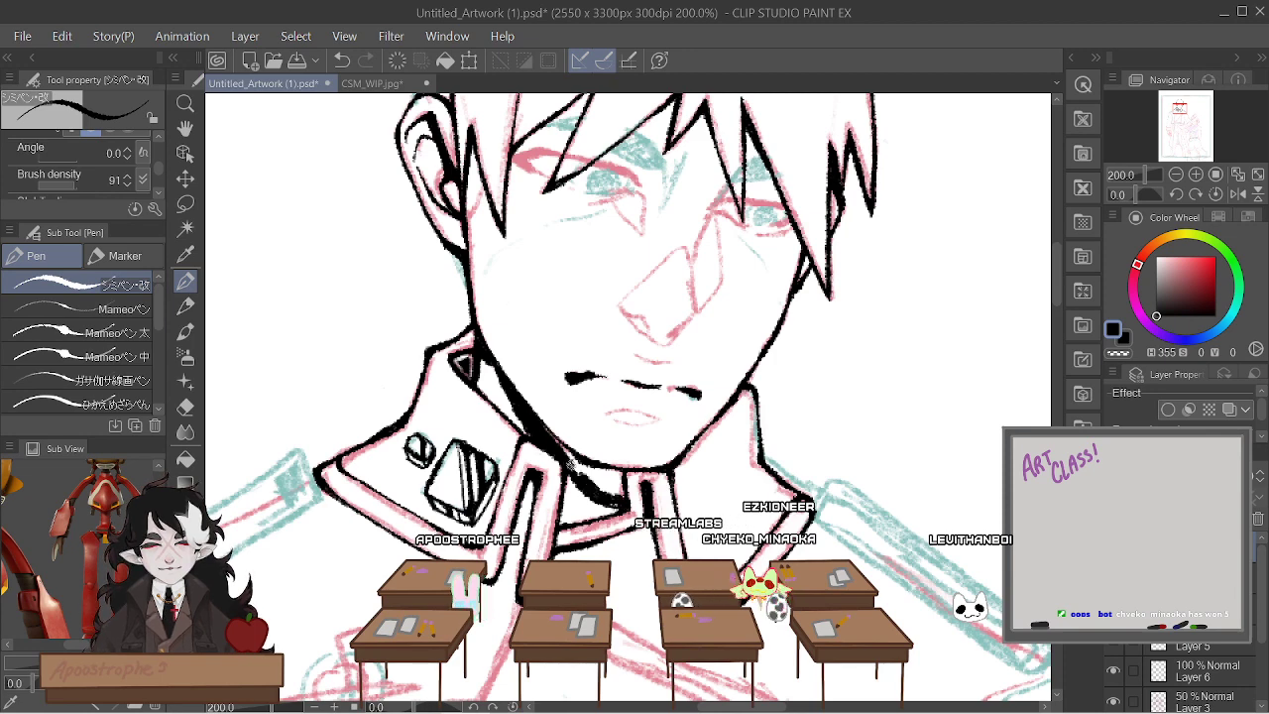
pyautogui.moveTo(570, 464); pyautogui.dragTo(612, 500)
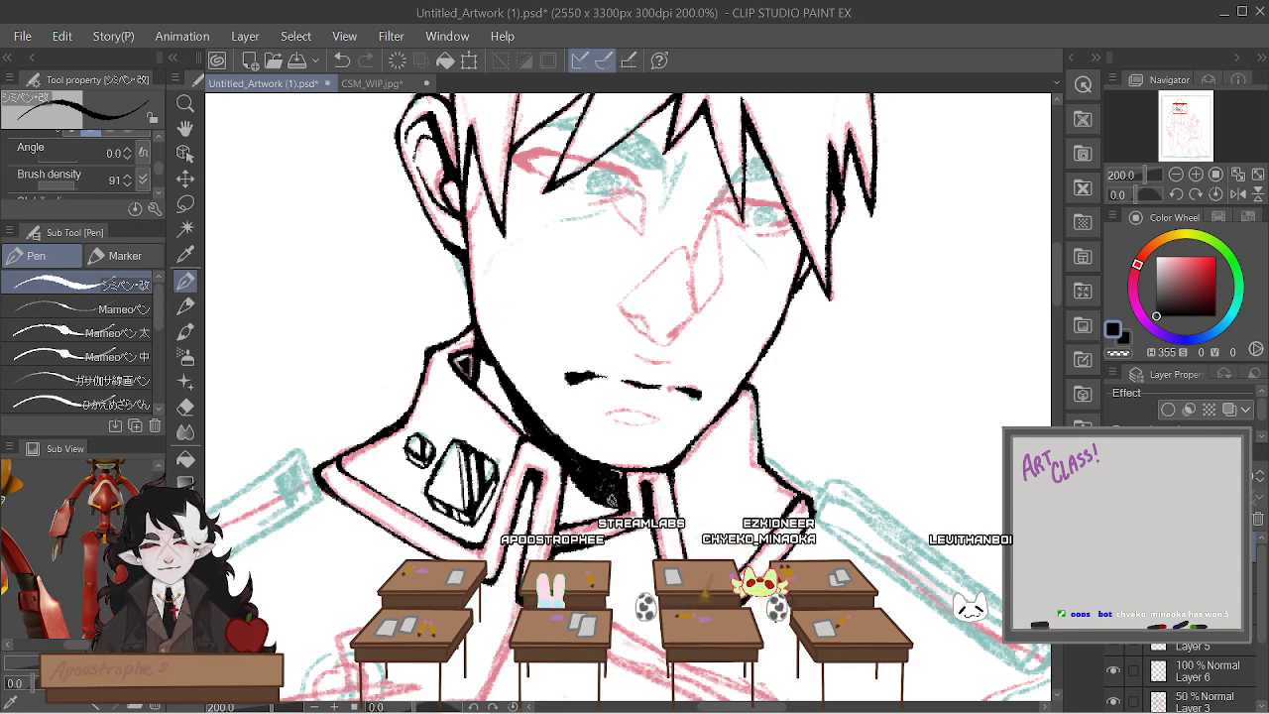
# Check how the black neck shadow reads against the head and collar, both close up and from a distance
pyautogui.scroll(-2, 610, 489)
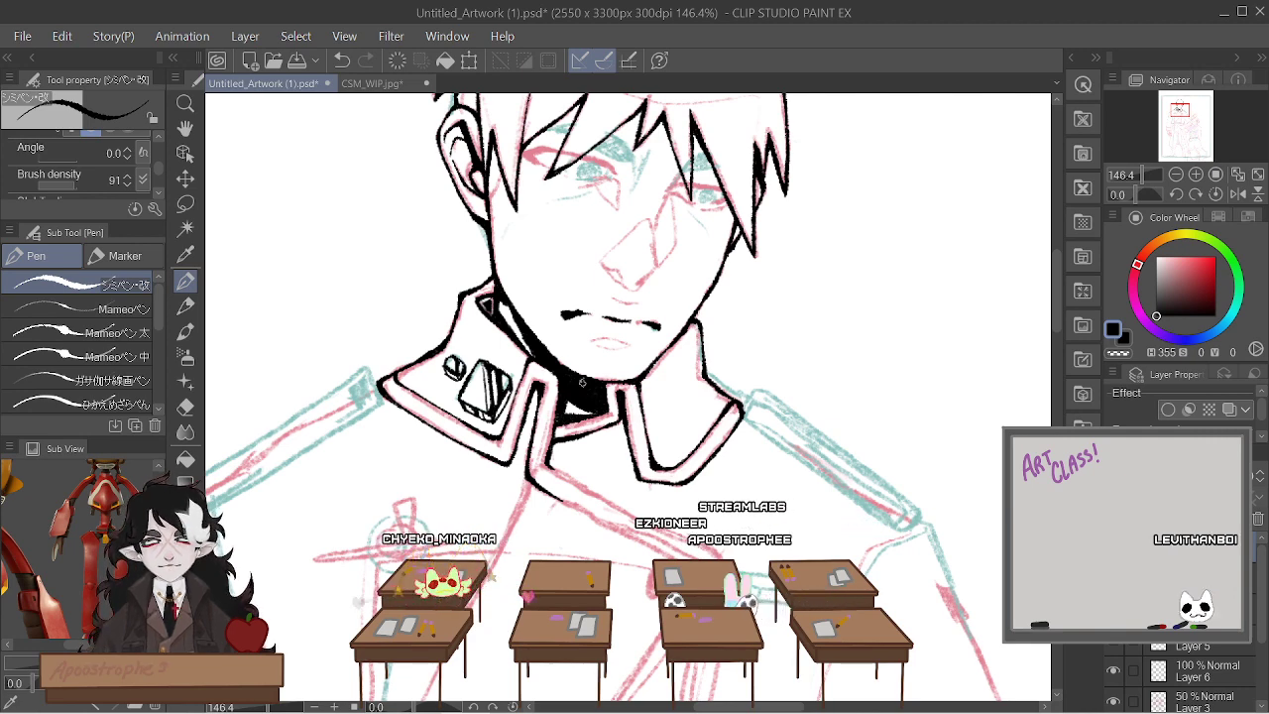
pyautogui.scroll(-3, 581, 381)
pyautogui.scroll(2, 582, 382)
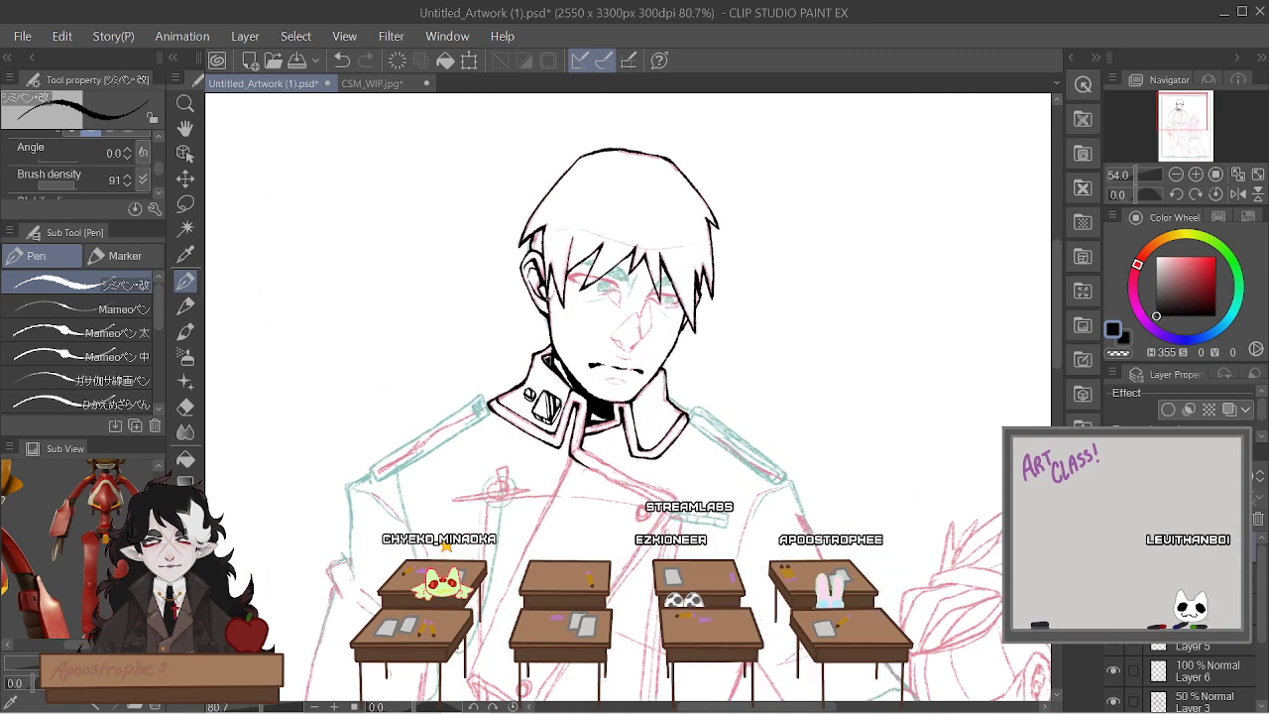
pyautogui.scroll(-1, 706, 243)
pyautogui.scroll(4, 707, 243)
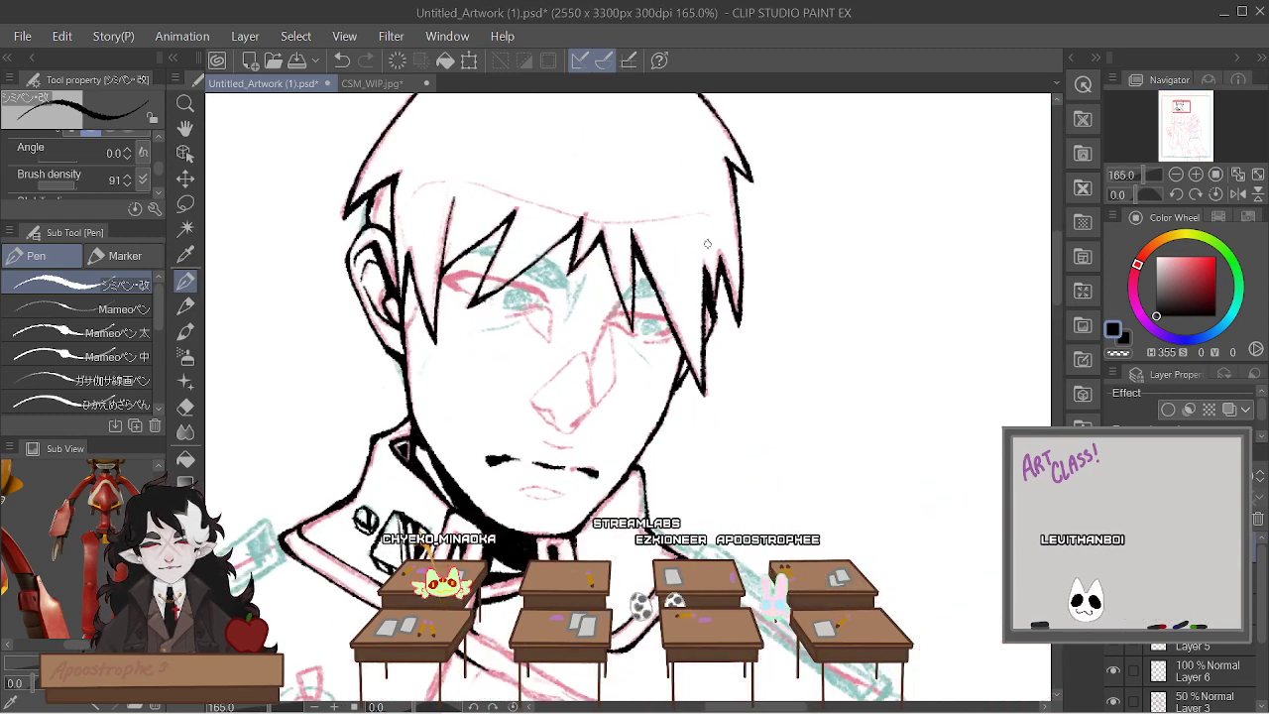
pyautogui.scroll(-5, 458, 281)
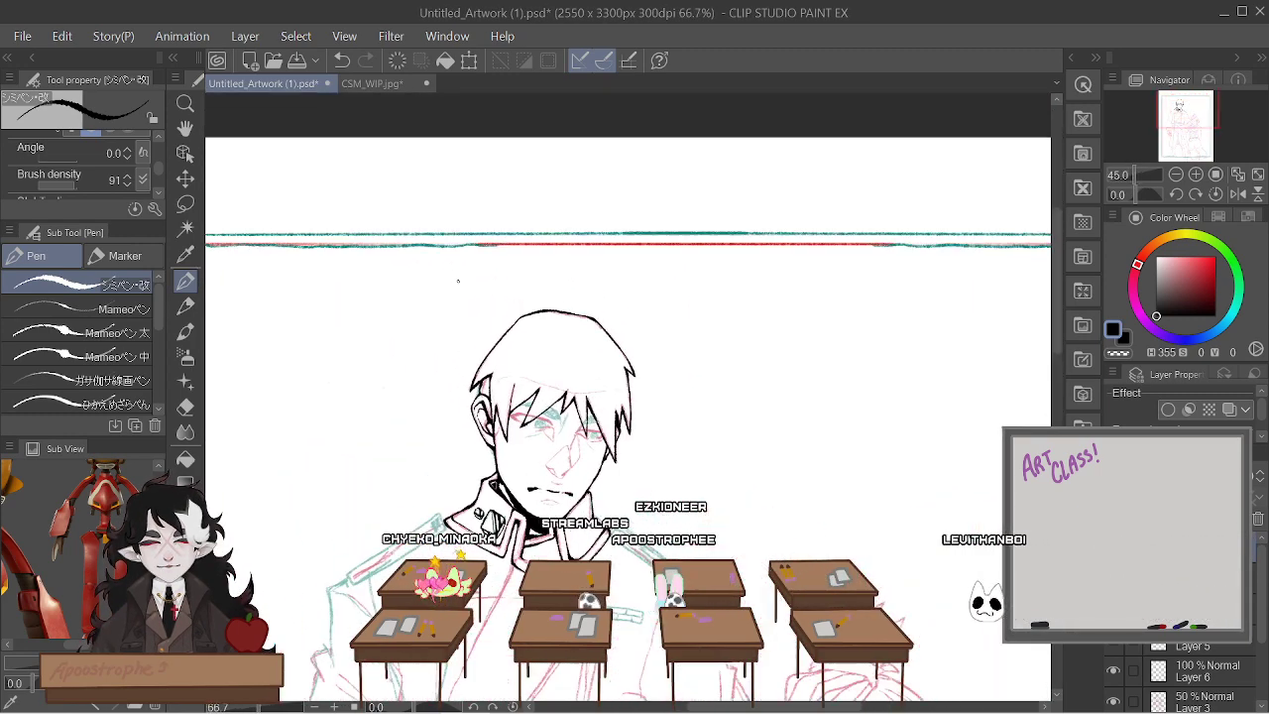
pyautogui.scroll(4, 458, 282)
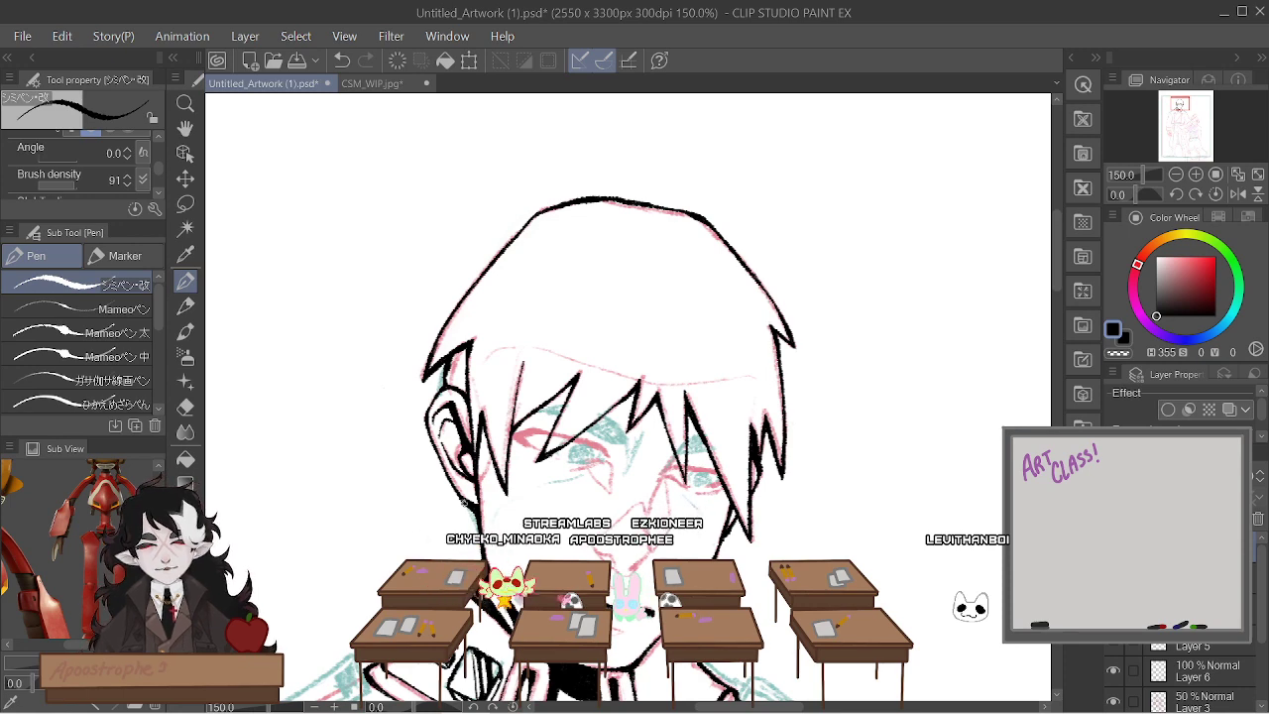
pyautogui.scroll(-2, 636, 505)
pyautogui.scroll(2, 632, 503)
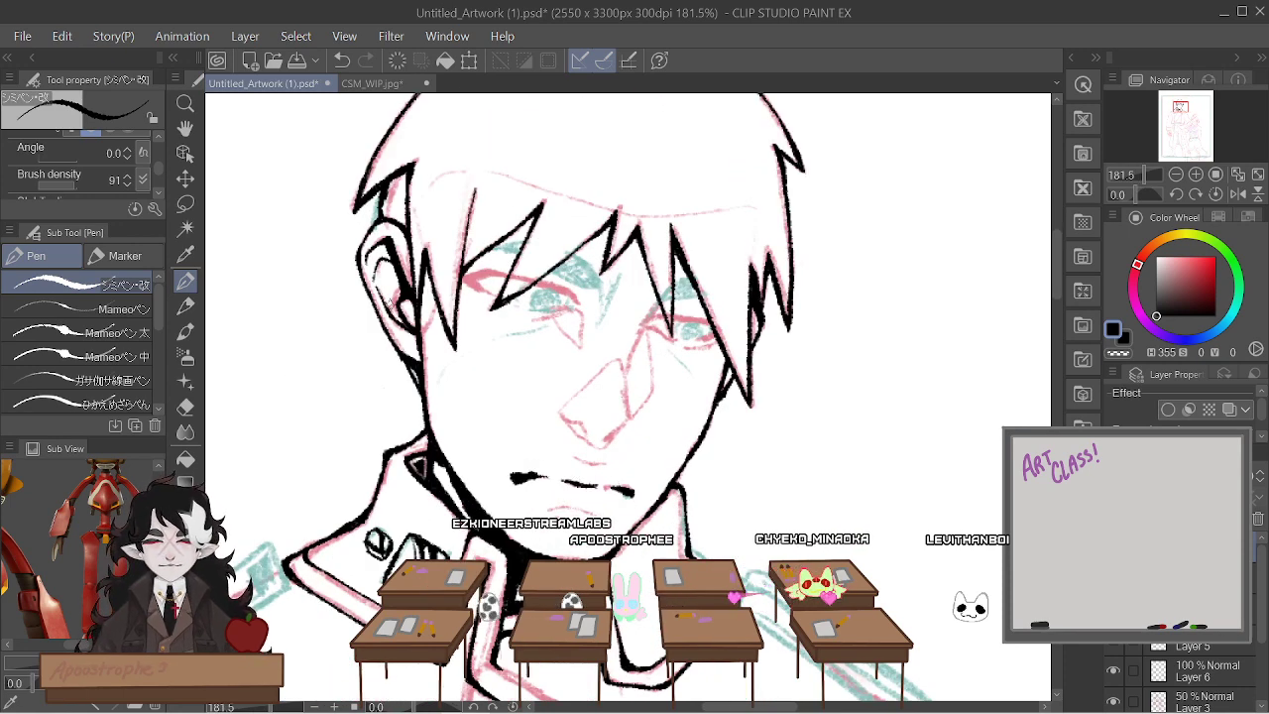
# Switch to CSM_WIP.jpg and examine the black fills and line work on the seated swordsman and chainsaw-headed figure
pyautogui.click(382, 85)
pyautogui.scroll(-2, 408, 501)
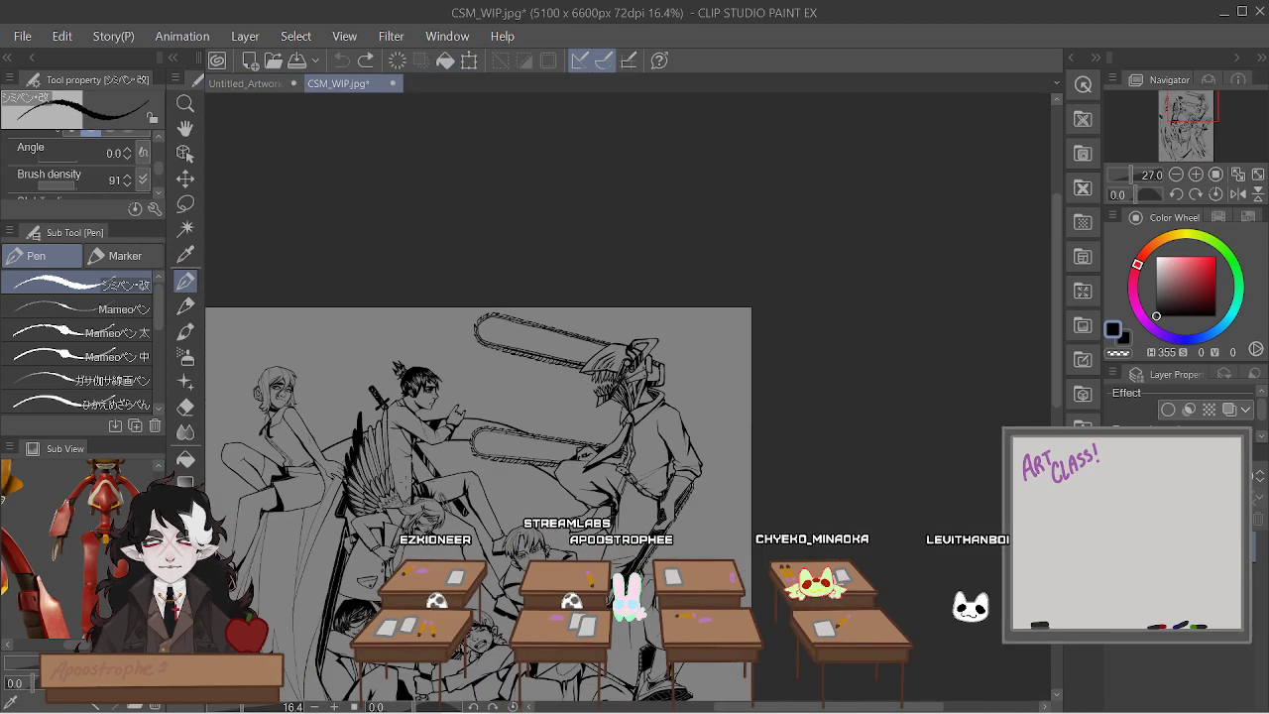
pyautogui.scroll(2, 408, 505)
pyautogui.scroll(-2, 561, 241)
pyautogui.scroll(3, 561, 241)
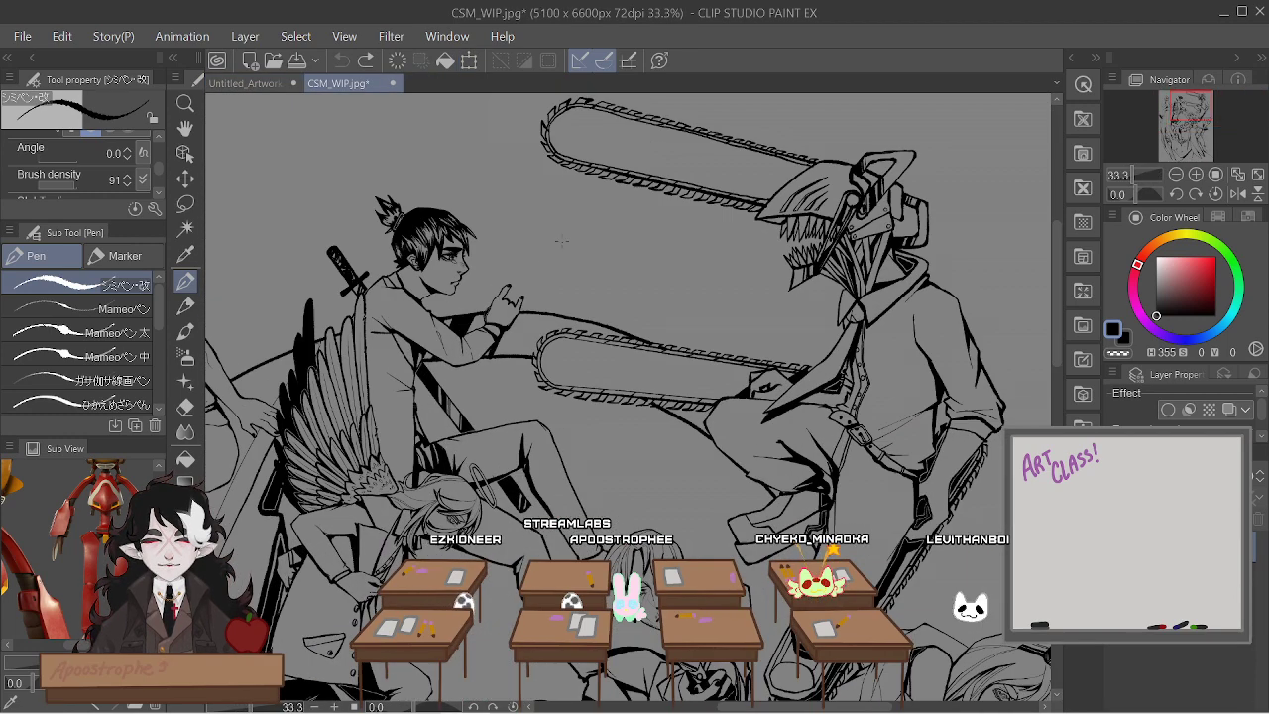
# Return to Untitled_Artwork (1).psd and review the inked head and the sketched facial features at several magnifications
pyautogui.click(235, 85)
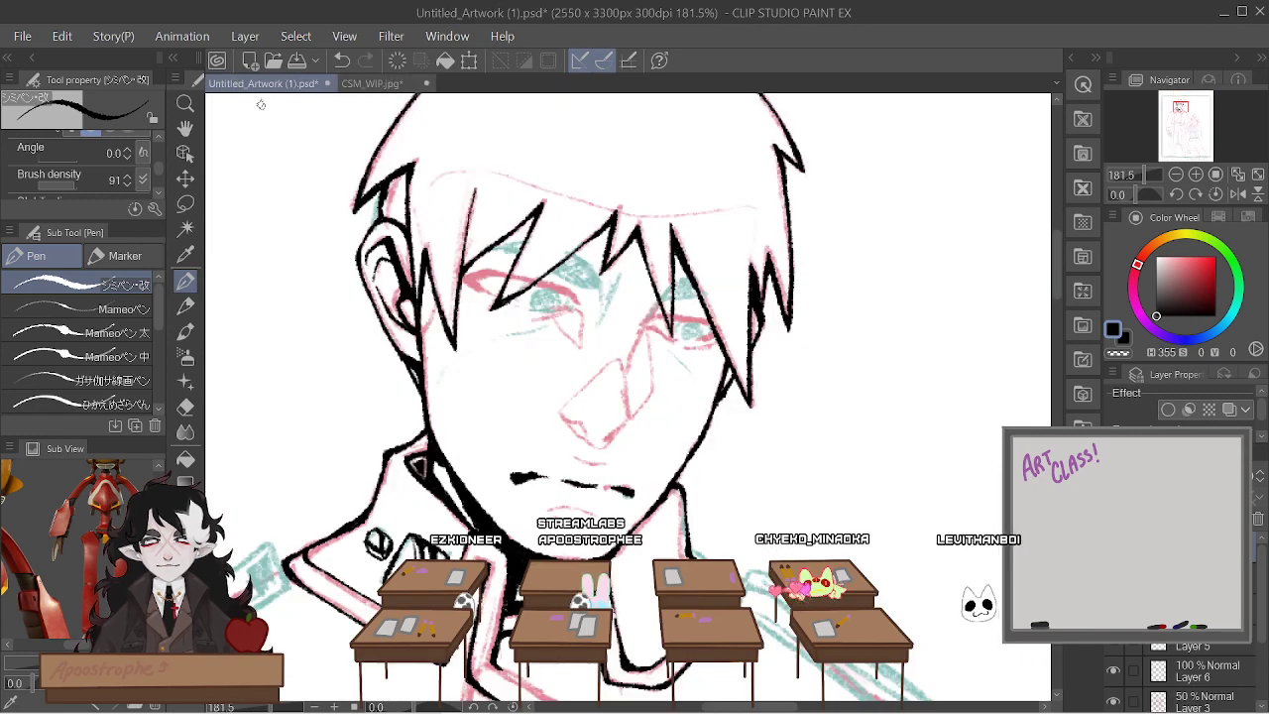
pyautogui.scroll(-6, 679, 308)
pyautogui.scroll(6, 679, 308)
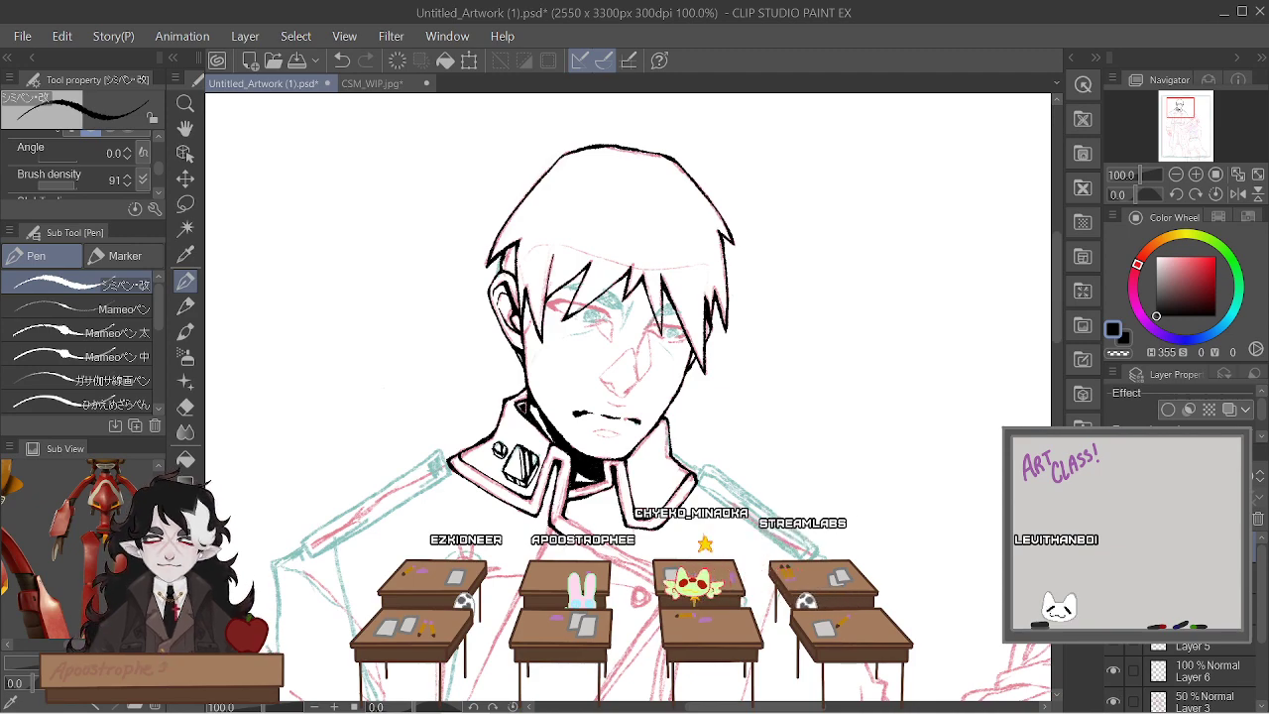
pyautogui.scroll(4, 547, 318)
pyautogui.scroll(-2, 569, 426)
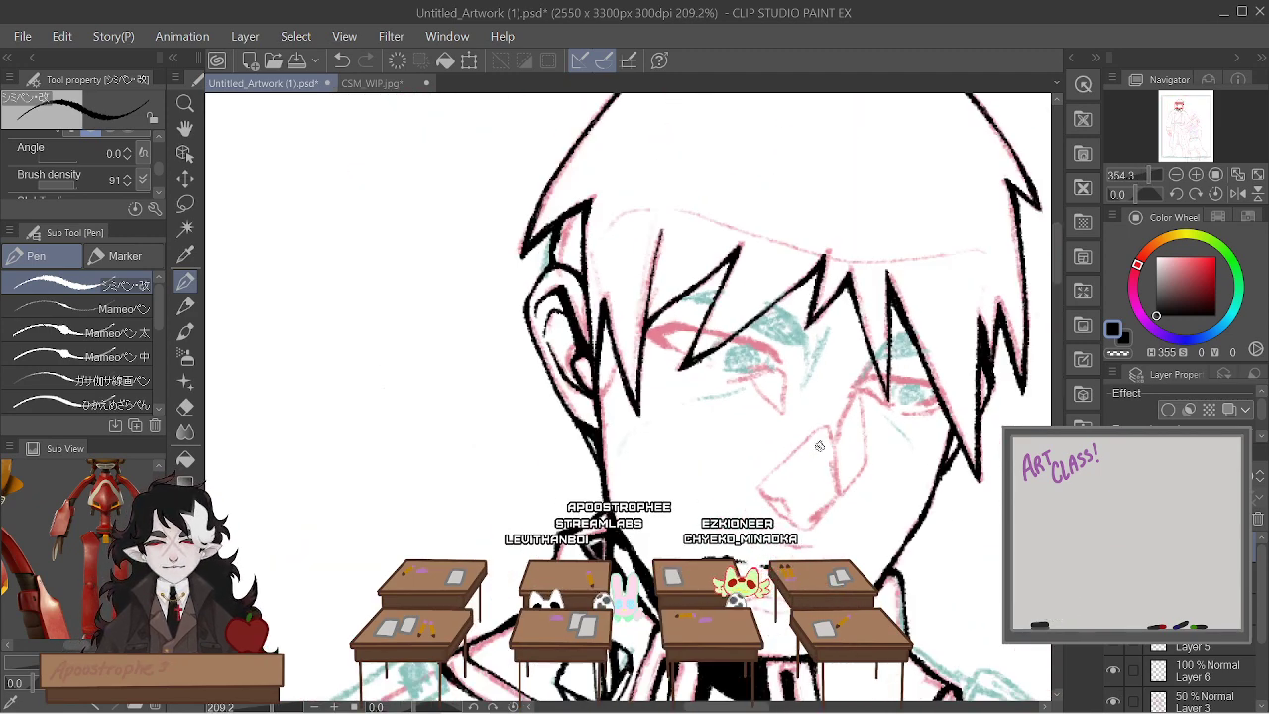
pyautogui.scroll(2, 926, 430)
pyautogui.scroll(-4, 925, 429)
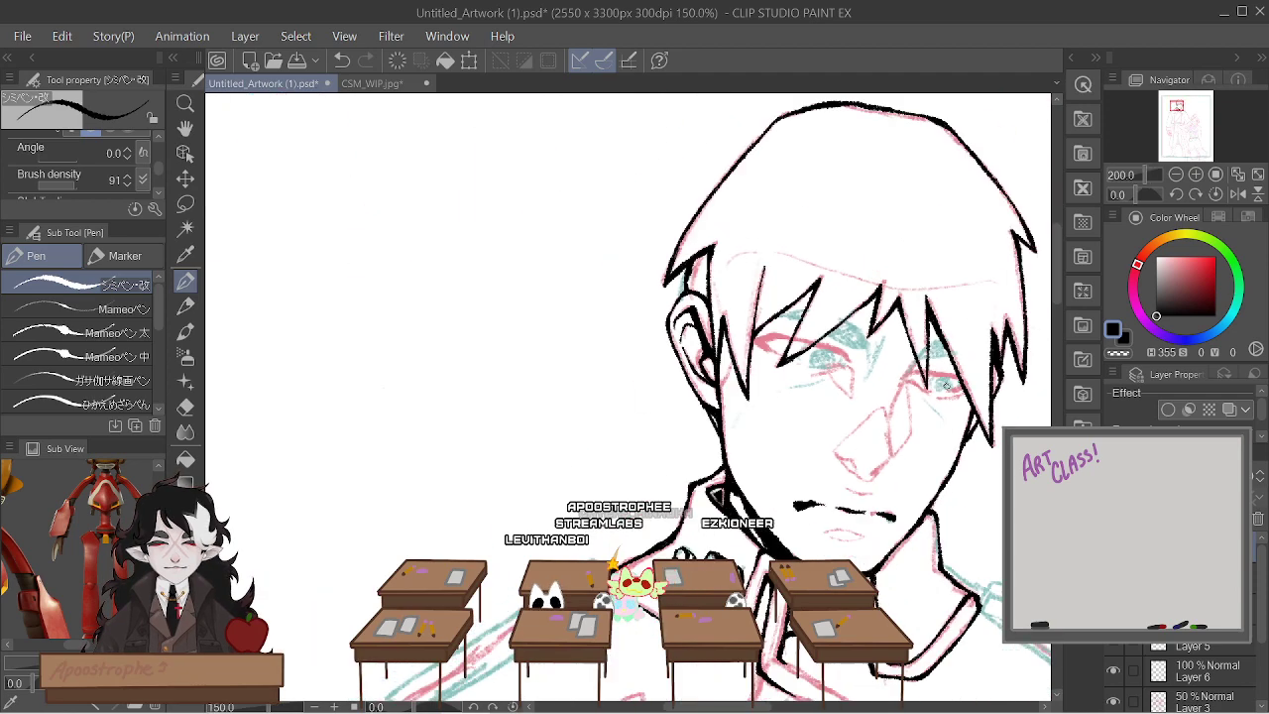
# Select ガサ伽サ線画ペン for inking, test it with a looping scribble beside the ear, and undo the scribble
pyautogui.click(128, 355)
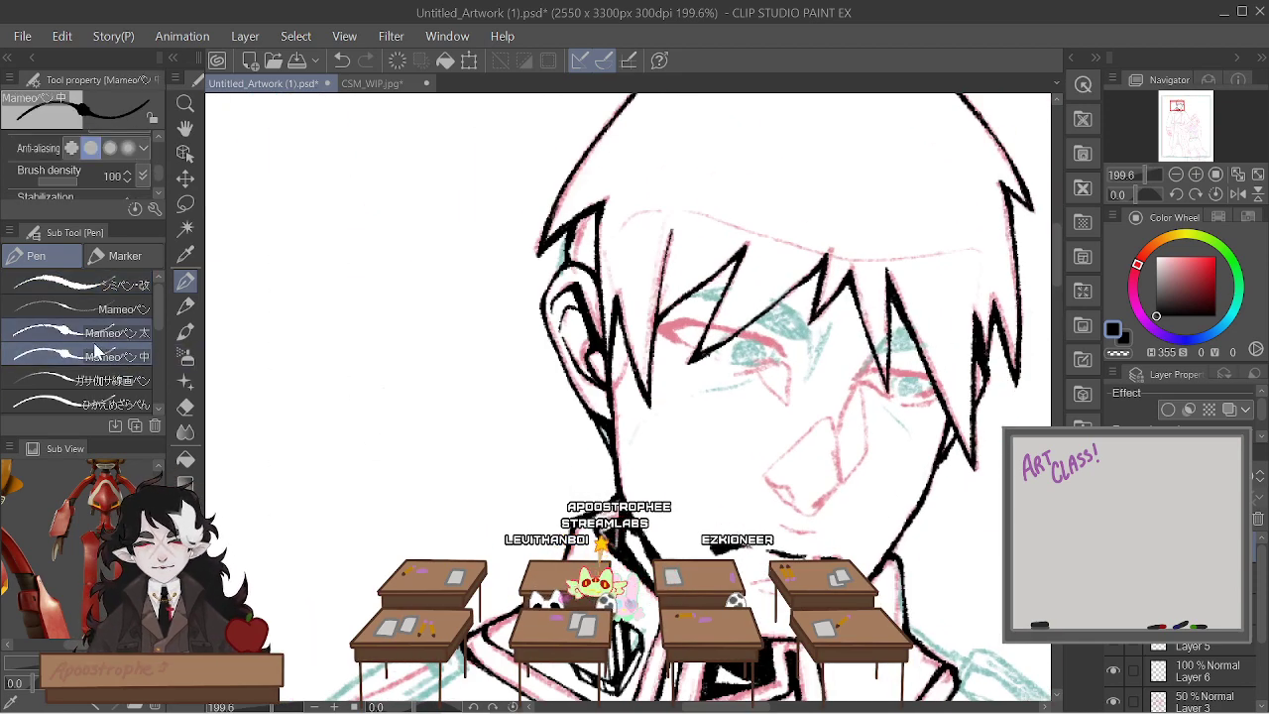
pyautogui.click(118, 379)
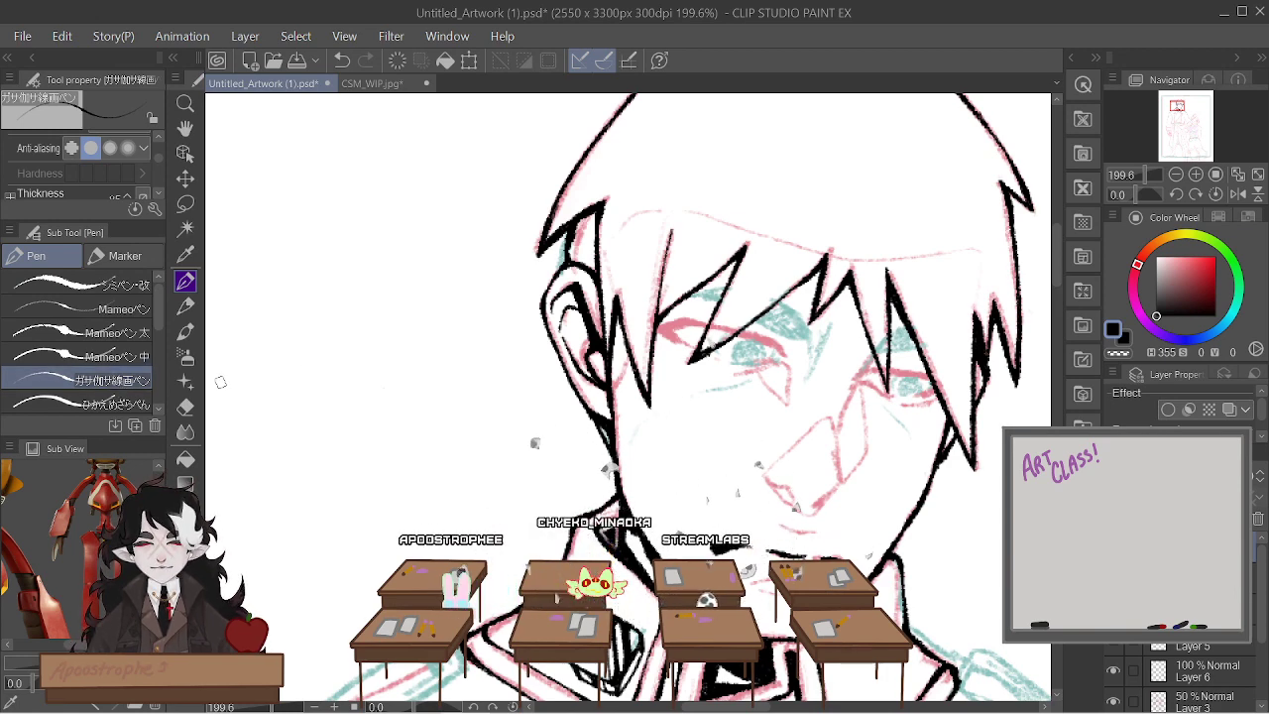
pyautogui.moveTo(468, 420)
pyautogui.mouseDown()
pyautogui.moveTo(510, 502)
pyautogui.moveTo(536, 373)
pyautogui.moveTo(505, 369)
pyautogui.mouseUp()
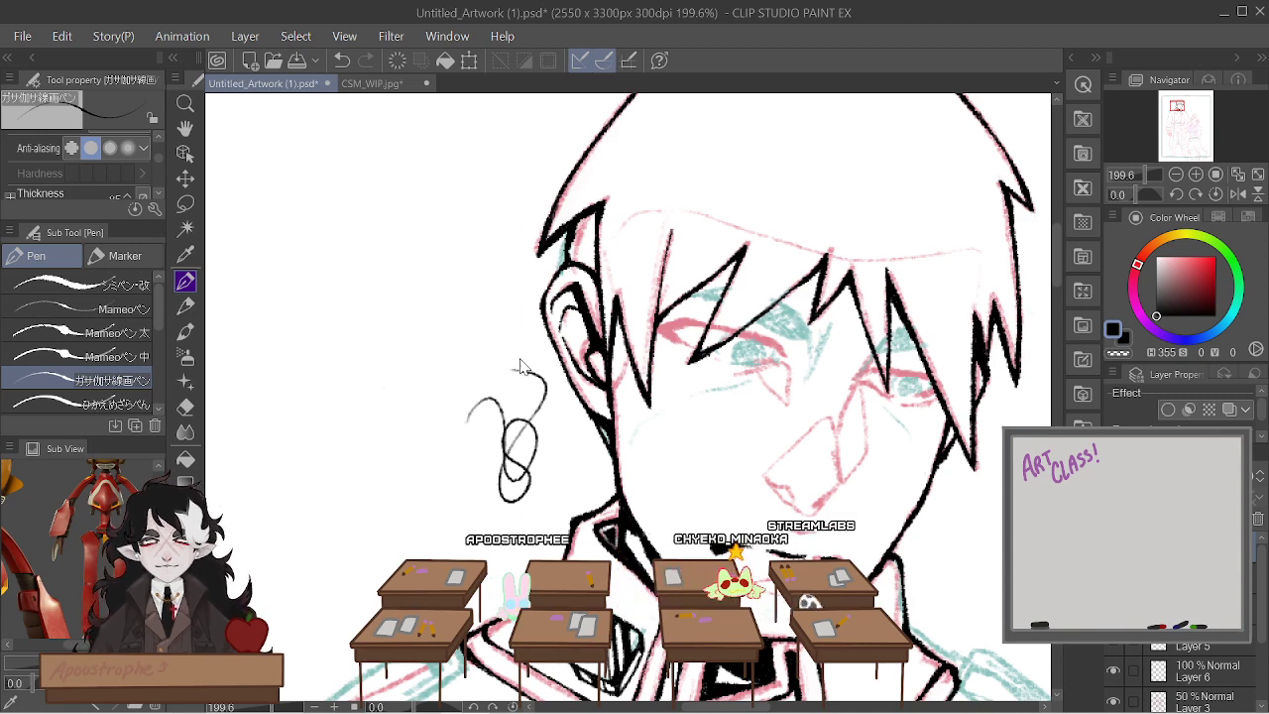
pyautogui.hotkey('ctrl', 'z')
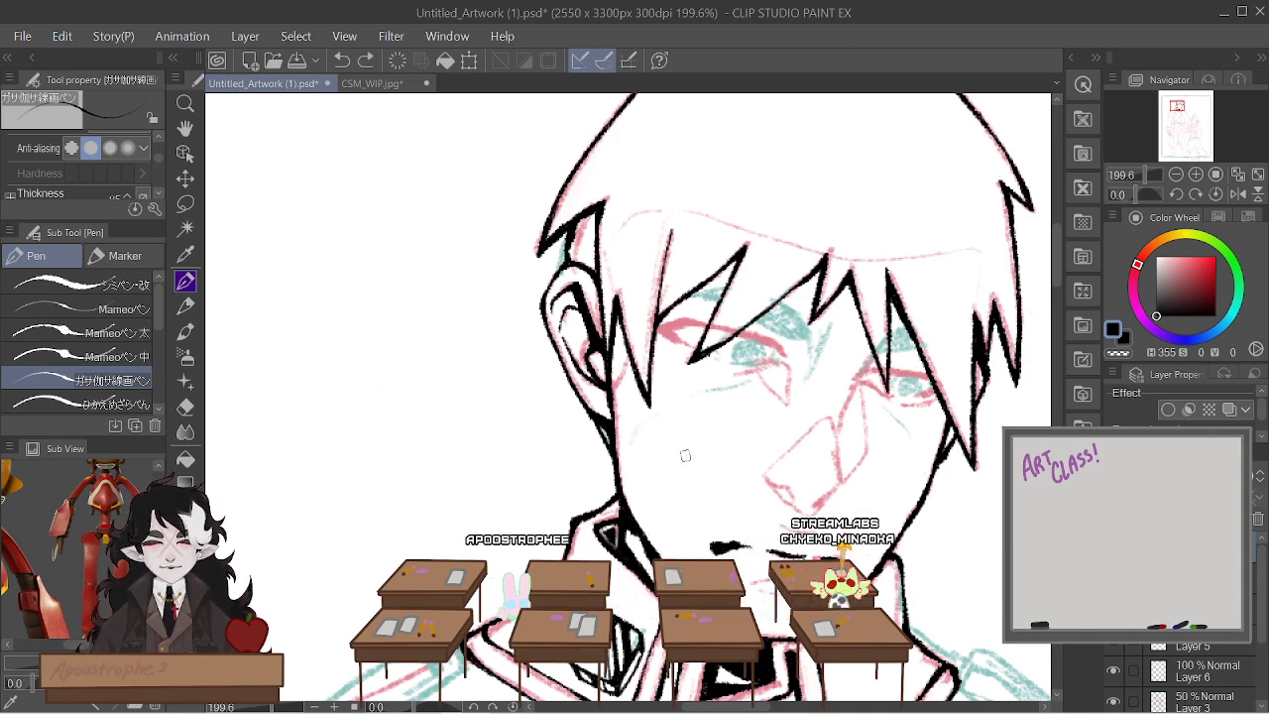
# Ink the upper lash line and pointed outer corner of the eye nearest the visible ear, following the red sketch
pyautogui.scroll(-4, 691, 457)
pyautogui.scroll(5, 835, 433)
pyautogui.scroll(-4, 576, 245)
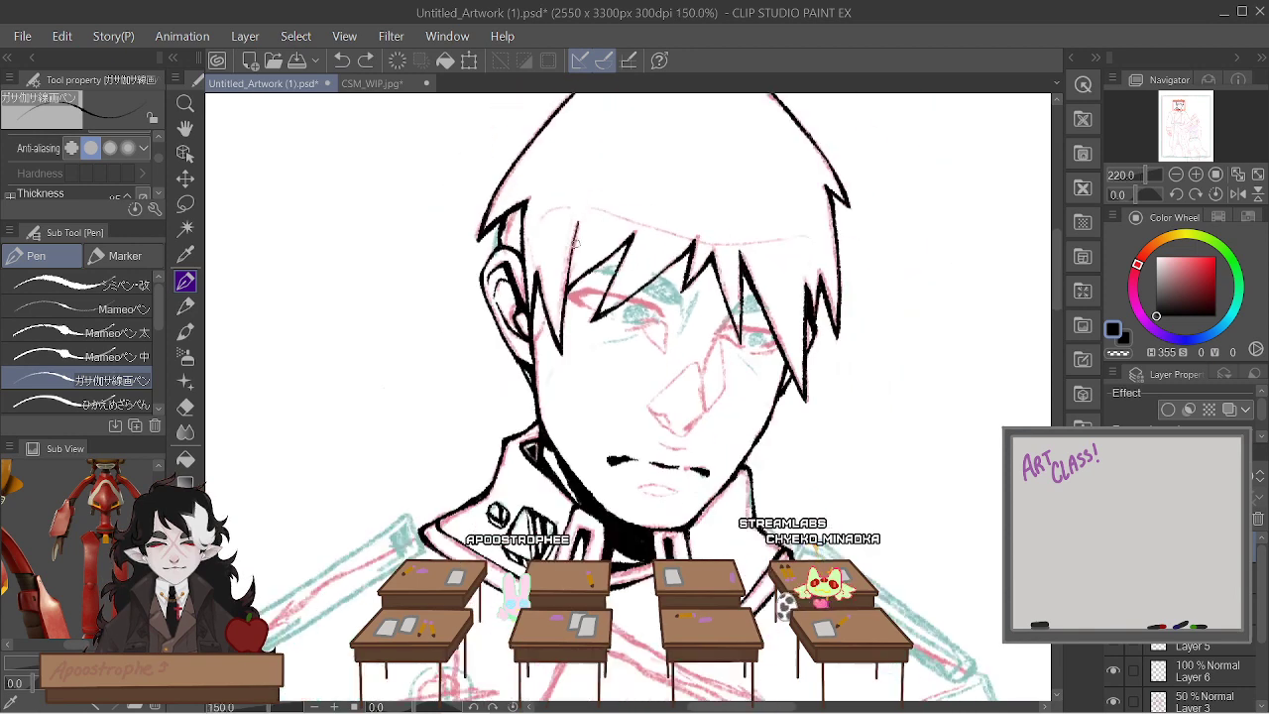
pyautogui.scroll(4, 576, 245)
pyautogui.scroll(3, 581, 296)
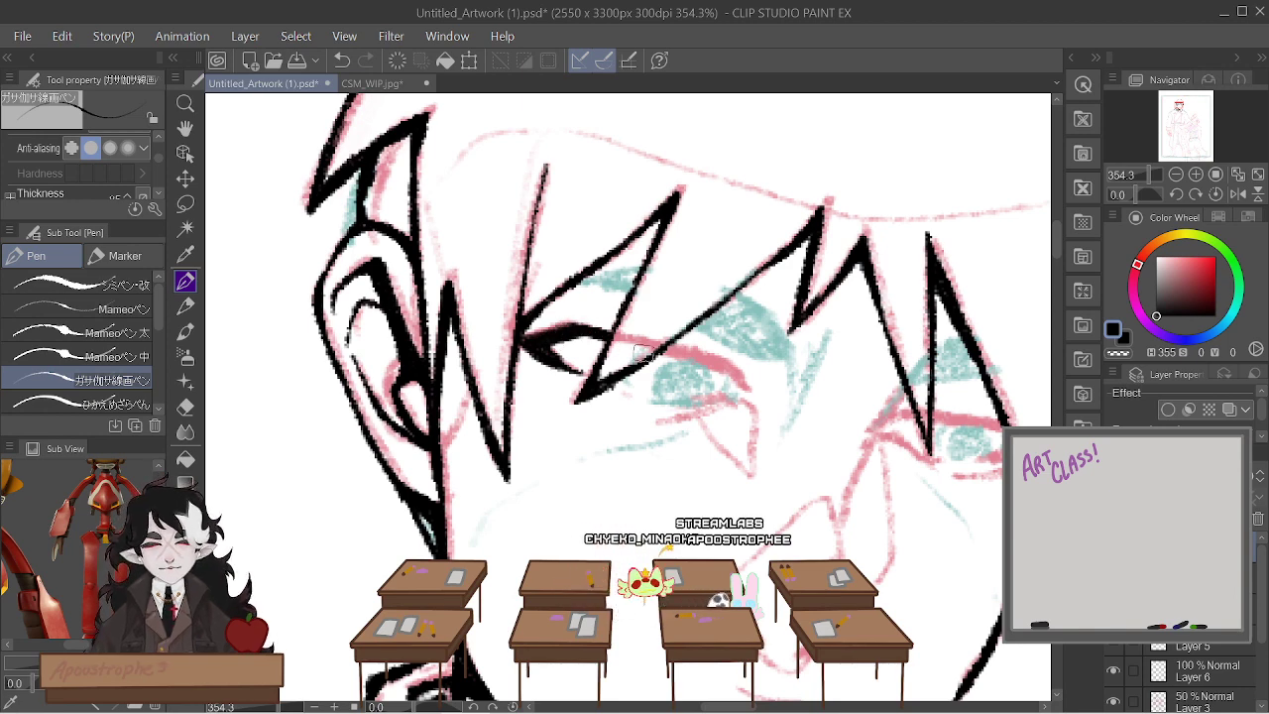
pyautogui.scroll(-5, 642, 352)
pyautogui.scroll(4, 778, 248)
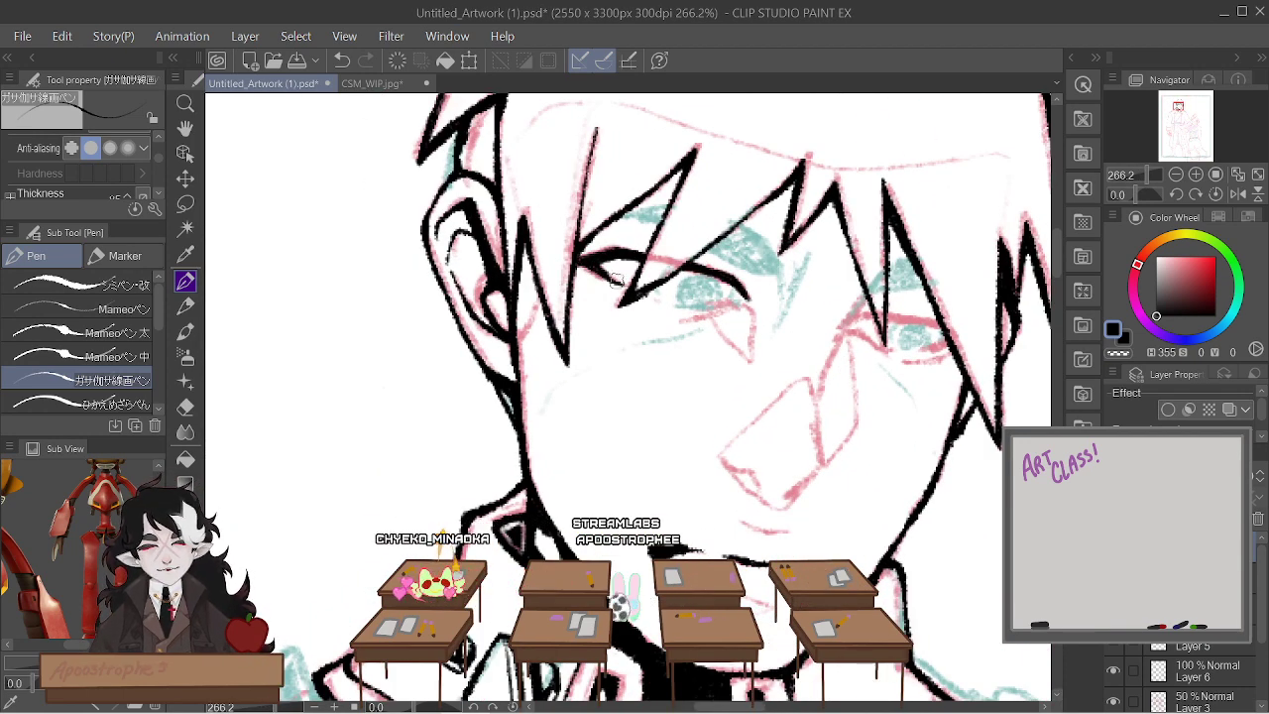
# Ink the upper lash line of the other eye beneath the bangs with a thick black stroke
pyautogui.scroll(-4, 659, 290)
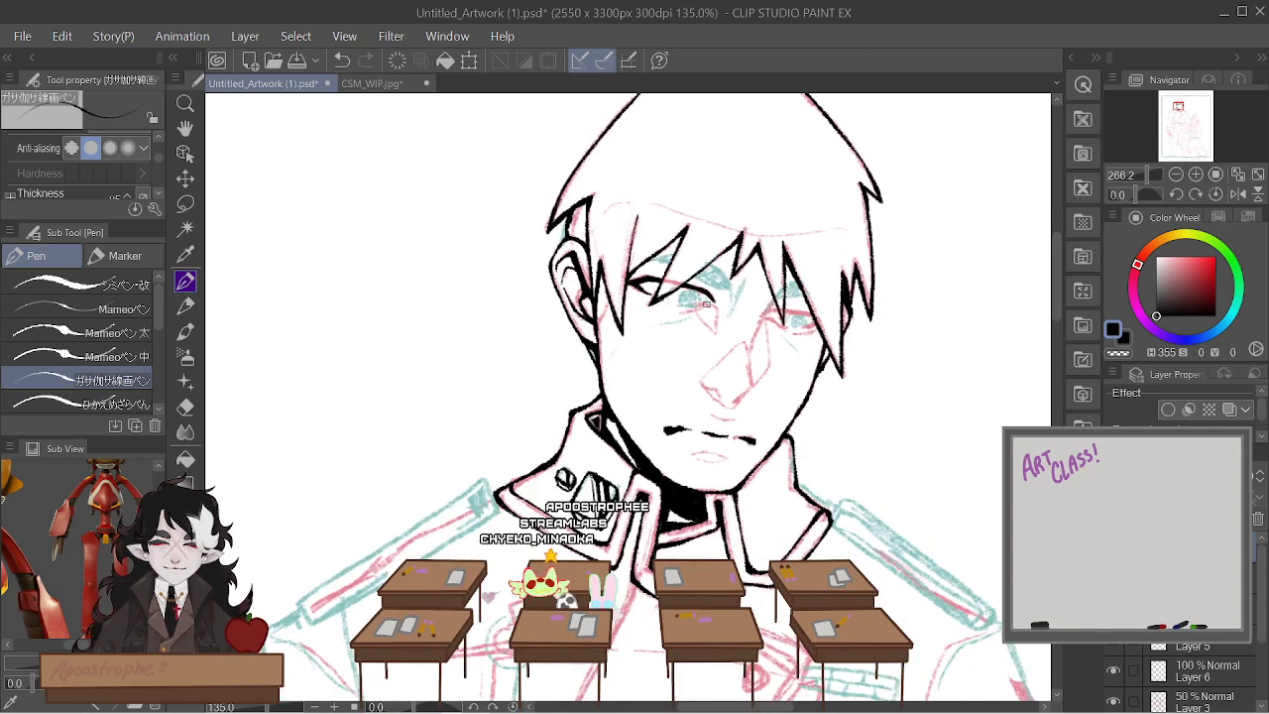
pyautogui.scroll(5, 659, 288)
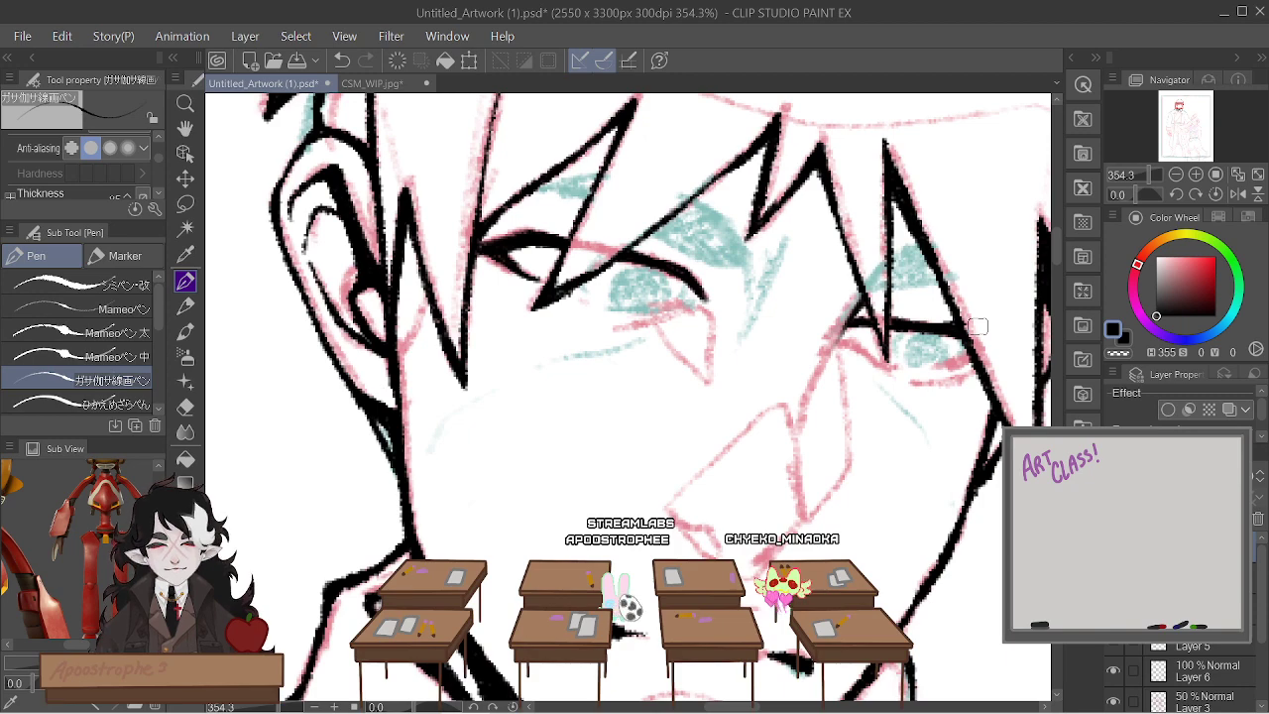
pyautogui.scroll(-5, 705, 325)
pyautogui.scroll(5, 742, 321)
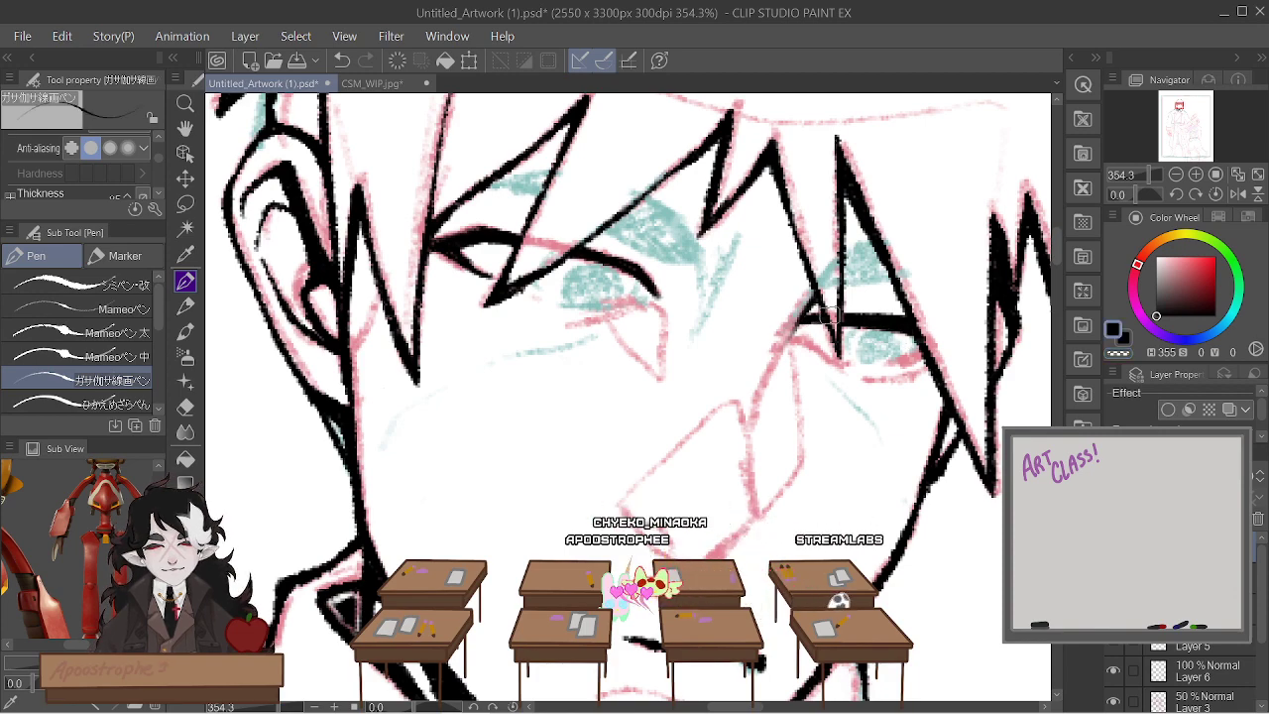
# Ink the nose bridge from the inner corner of the eye farther from the visible ear down towards the nose tip
pyautogui.hotkey('ctrl', 'alt', '0')
pyautogui.scroll(3, 788, 348)
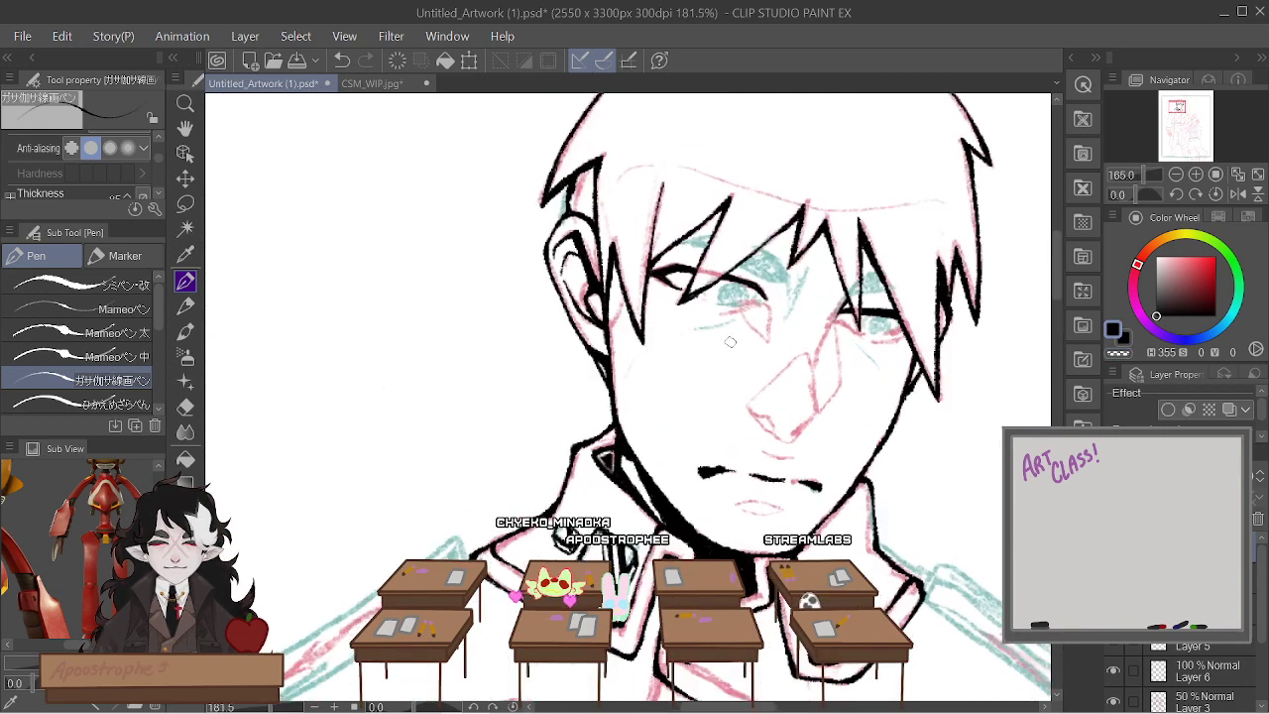
pyautogui.scroll(-2, 730, 339)
pyautogui.scroll(1, 730, 340)
pyautogui.scroll(2, 674, 335)
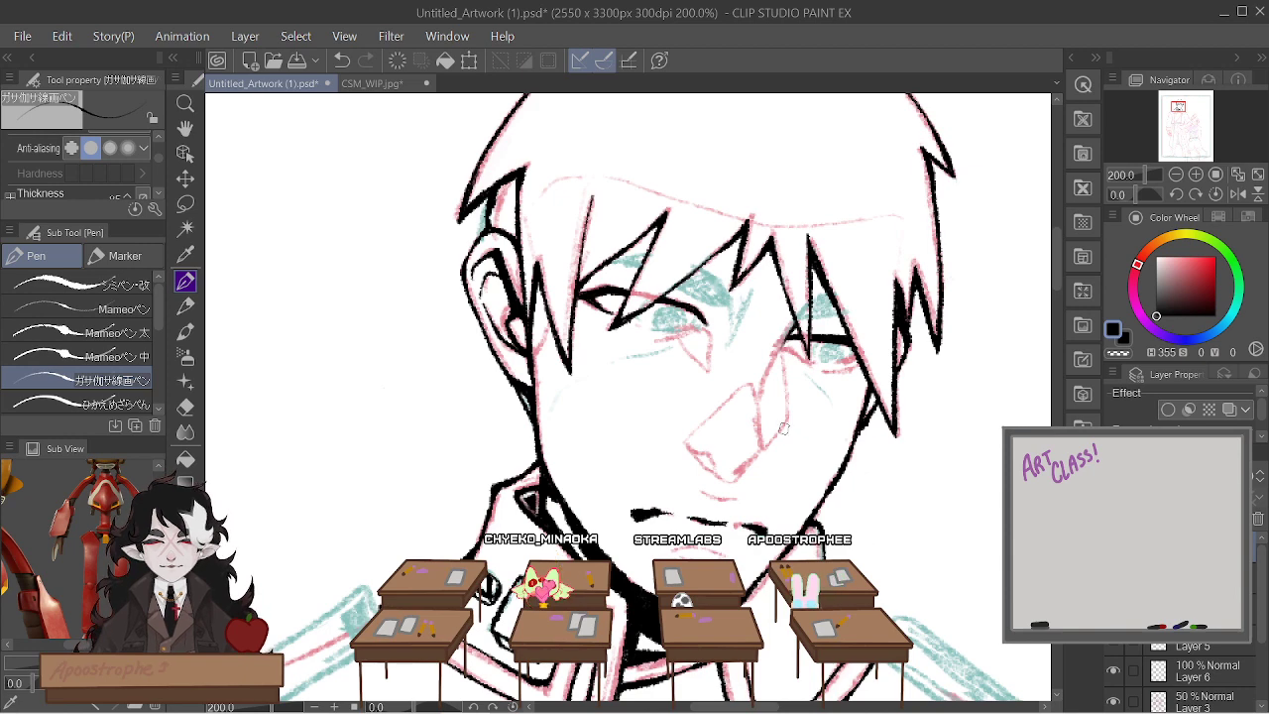
pyautogui.scroll(1, 783, 428)
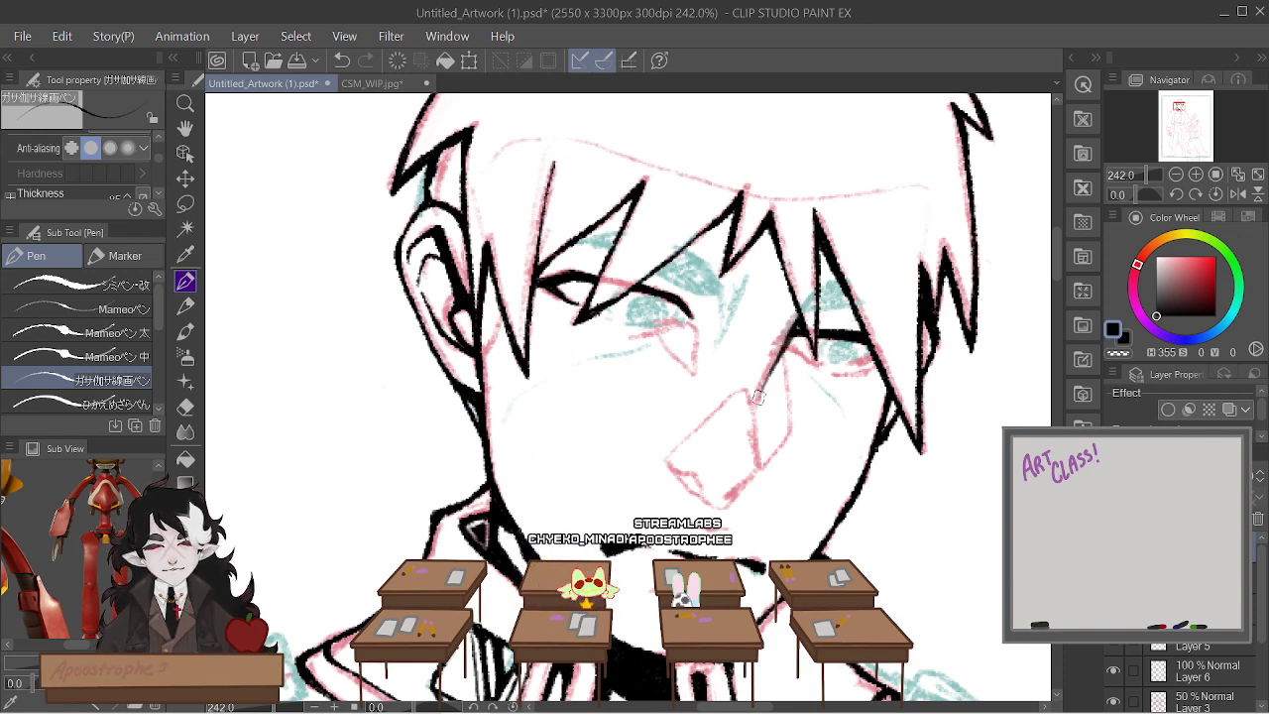
pyautogui.moveTo(754, 403); pyautogui.dragTo(755, 439)
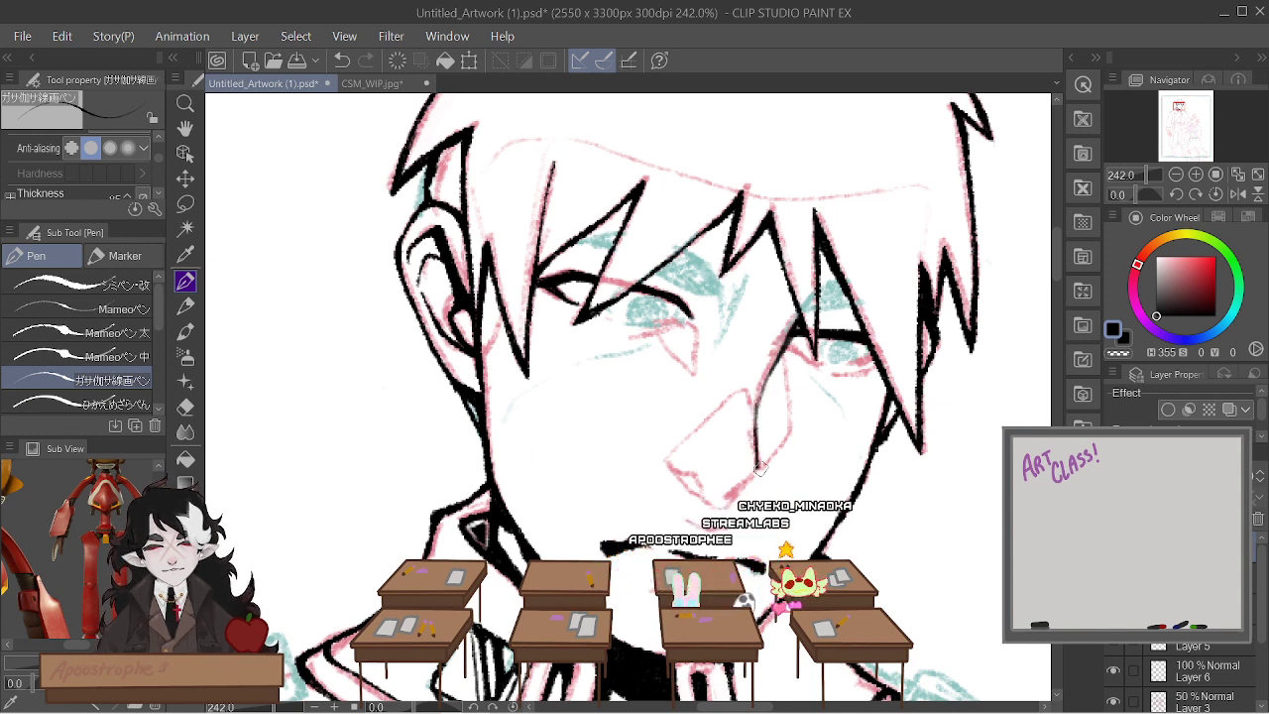
# Ink the nose tip and both nostrils along the red sketch, redoing the stroke on the nostril nearer the visible ear
pyautogui.moveTo(754, 434)
pyautogui.mouseDown()
pyautogui.moveTo(756, 464)
pyautogui.moveTo(733, 491)
pyautogui.mouseUp()
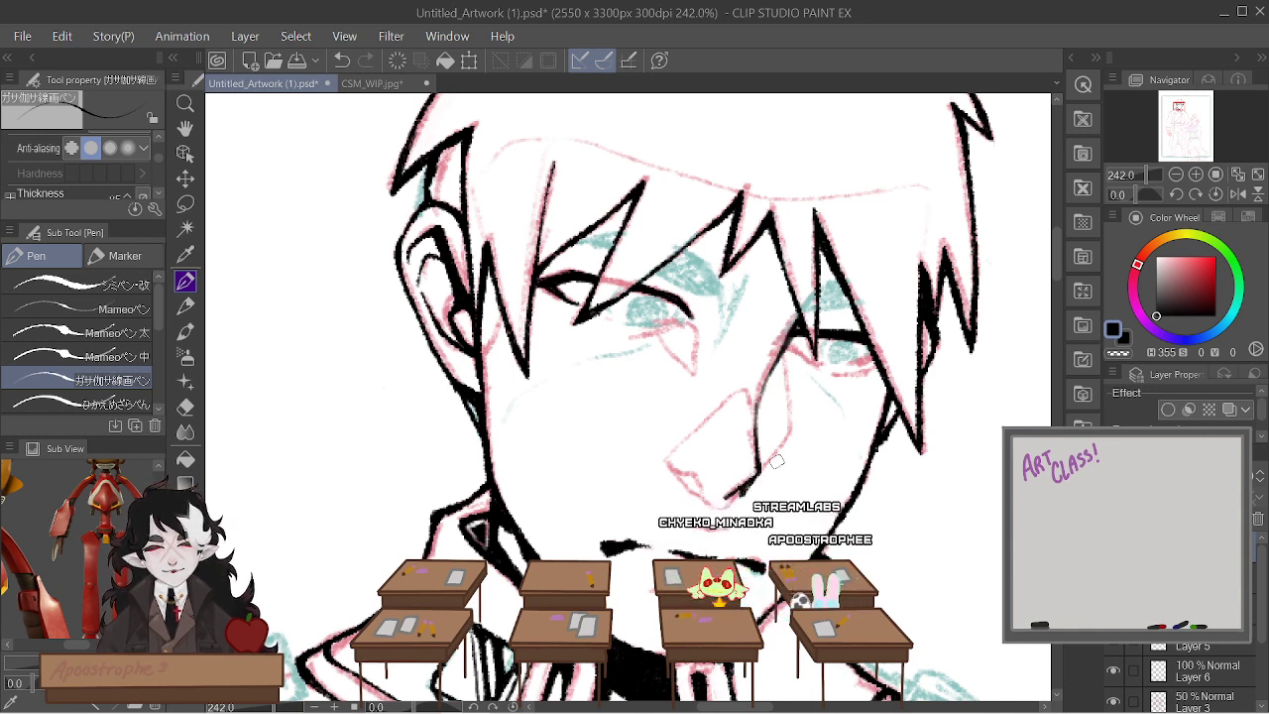
pyautogui.moveTo(669, 461); pyautogui.dragTo(686, 479)
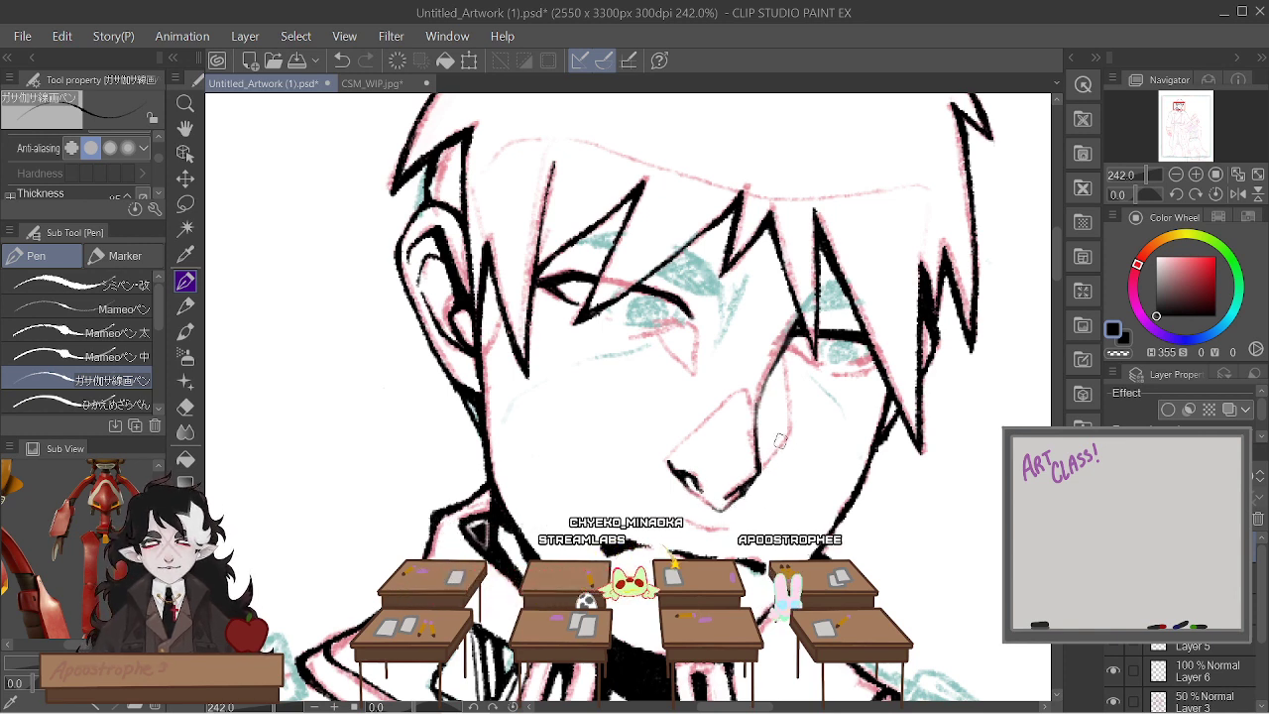
pyautogui.moveTo(739, 489); pyautogui.dragTo(759, 470)
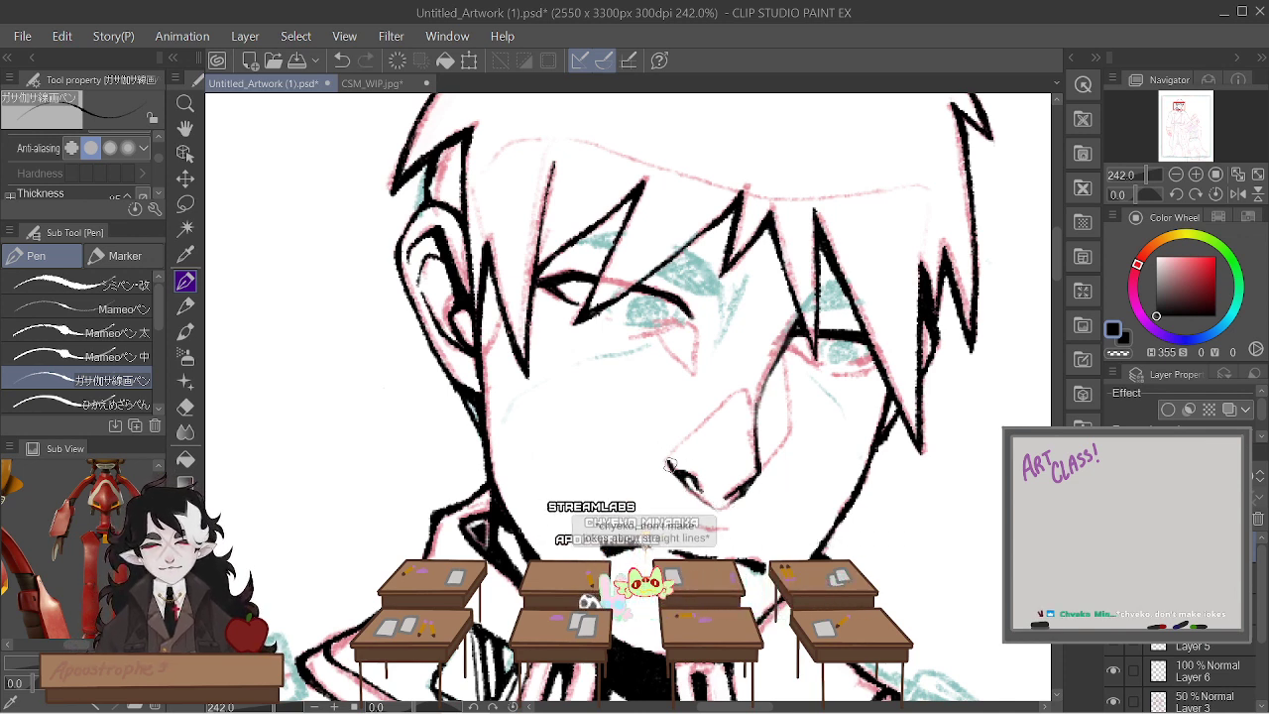
pyautogui.hotkey('ctrl', 'z')
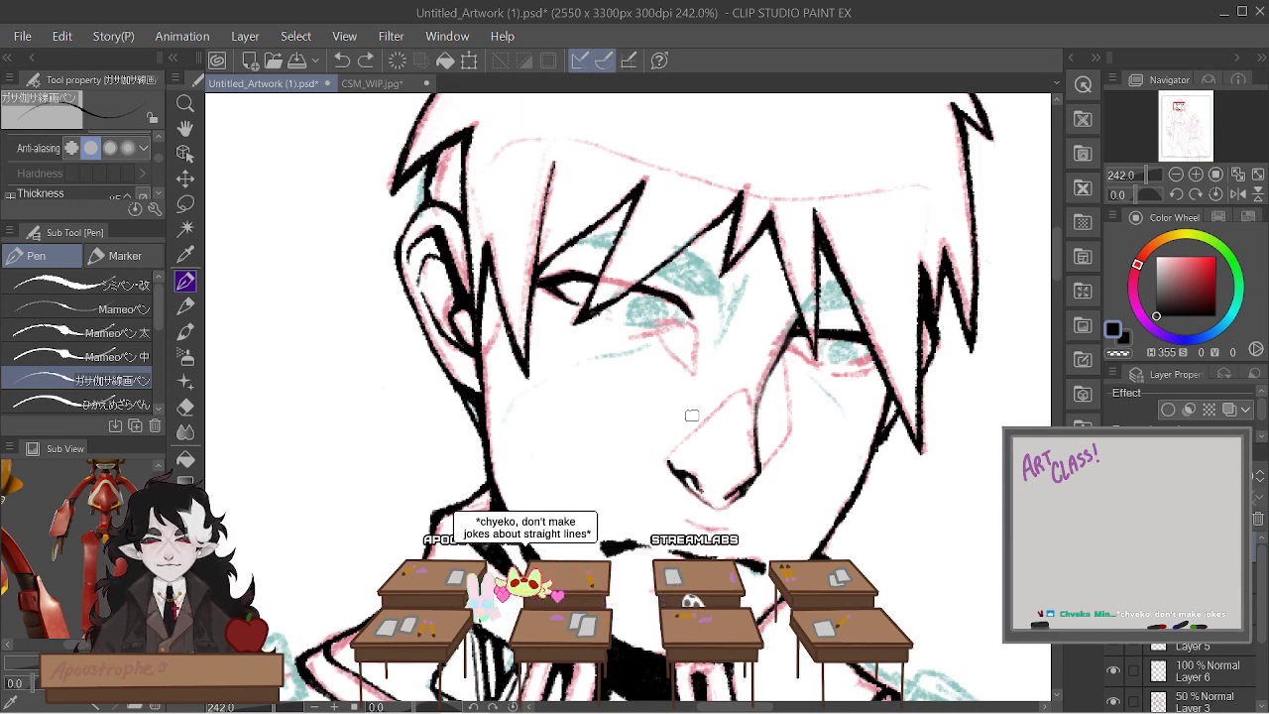
pyautogui.moveTo(663, 450); pyautogui.dragTo(671, 490)
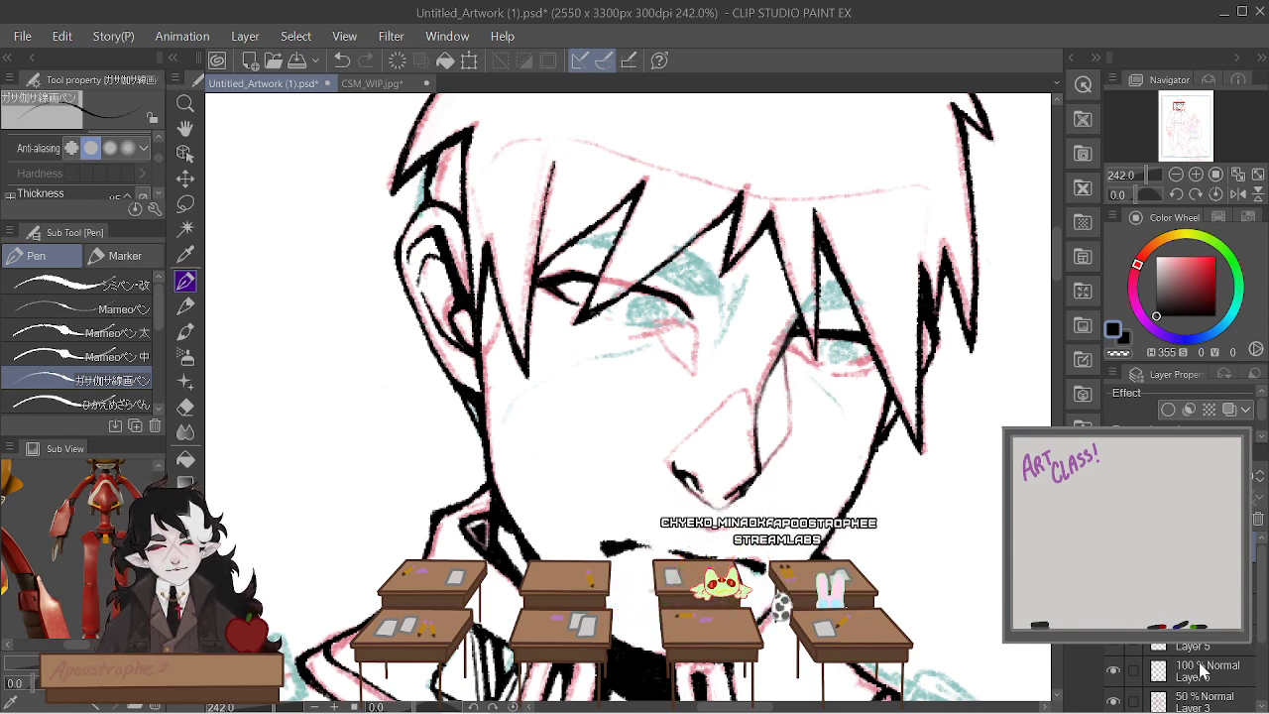
# Hide the Layer 3 sketch to check the inked nose and eyes on their own, and show it again
pyautogui.click(1112, 701)
pyautogui.click(1112, 701)
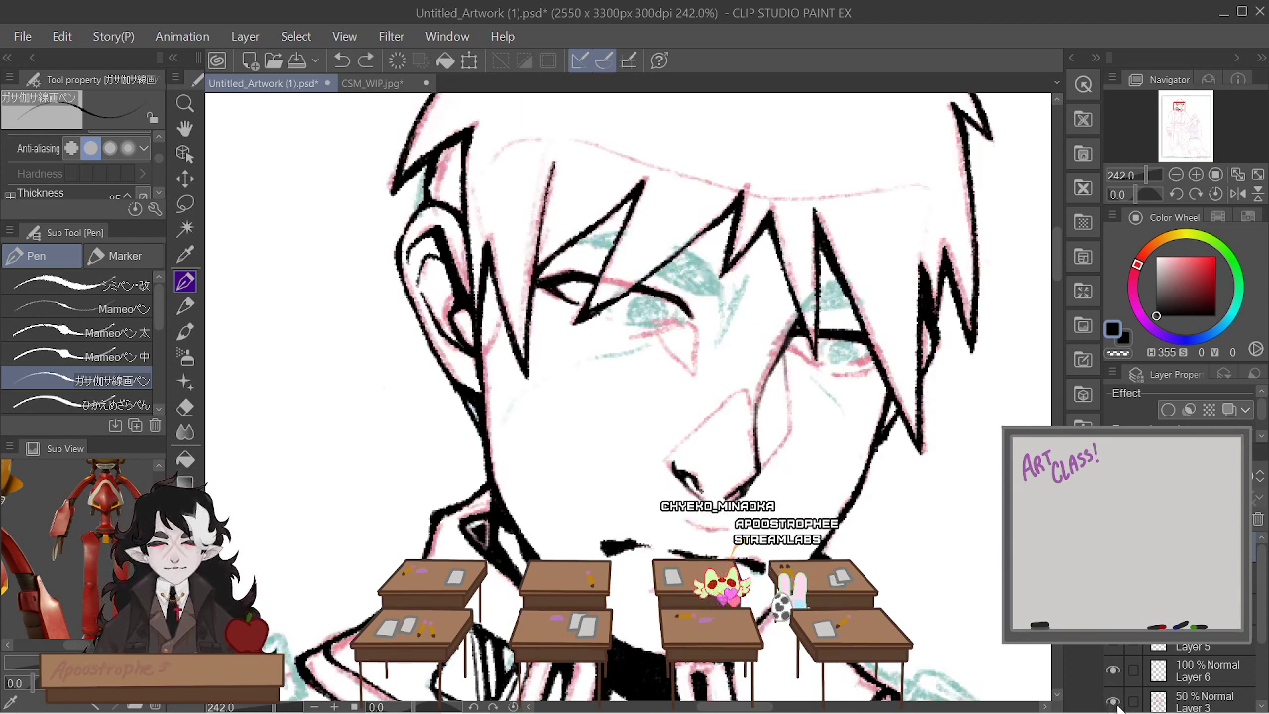
pyautogui.click(1112, 701)
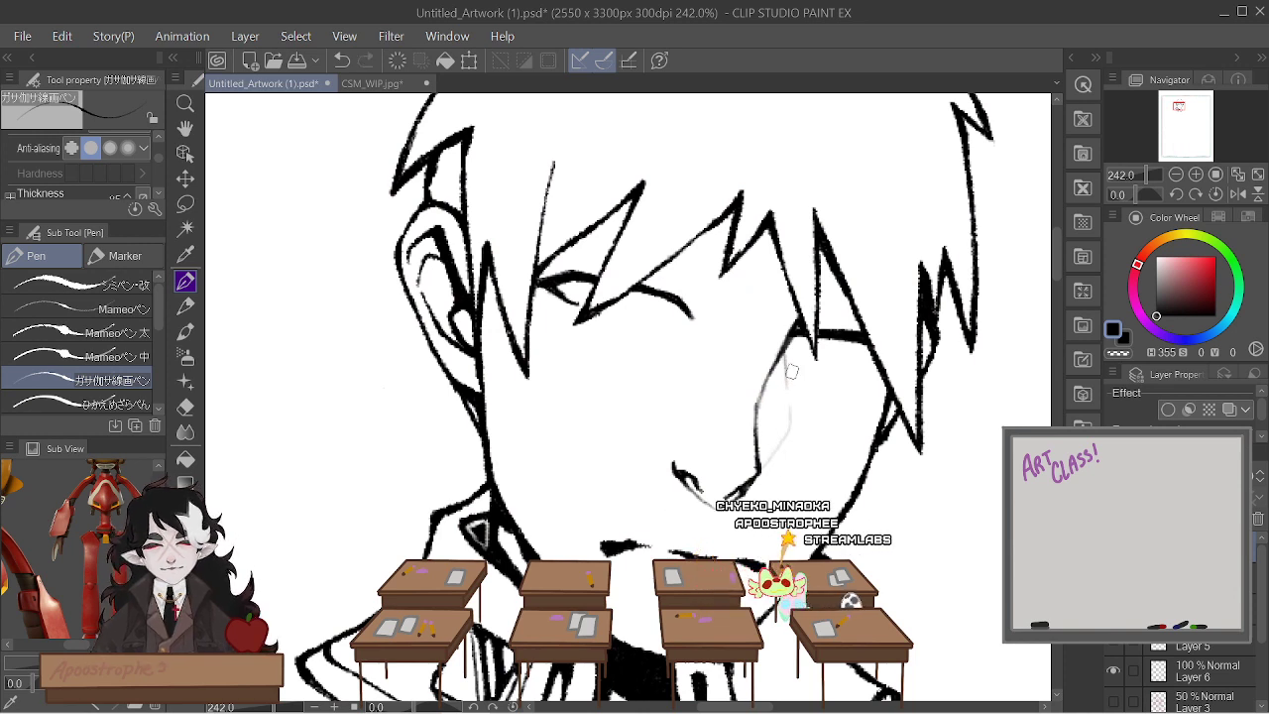
pyautogui.click(1112, 702)
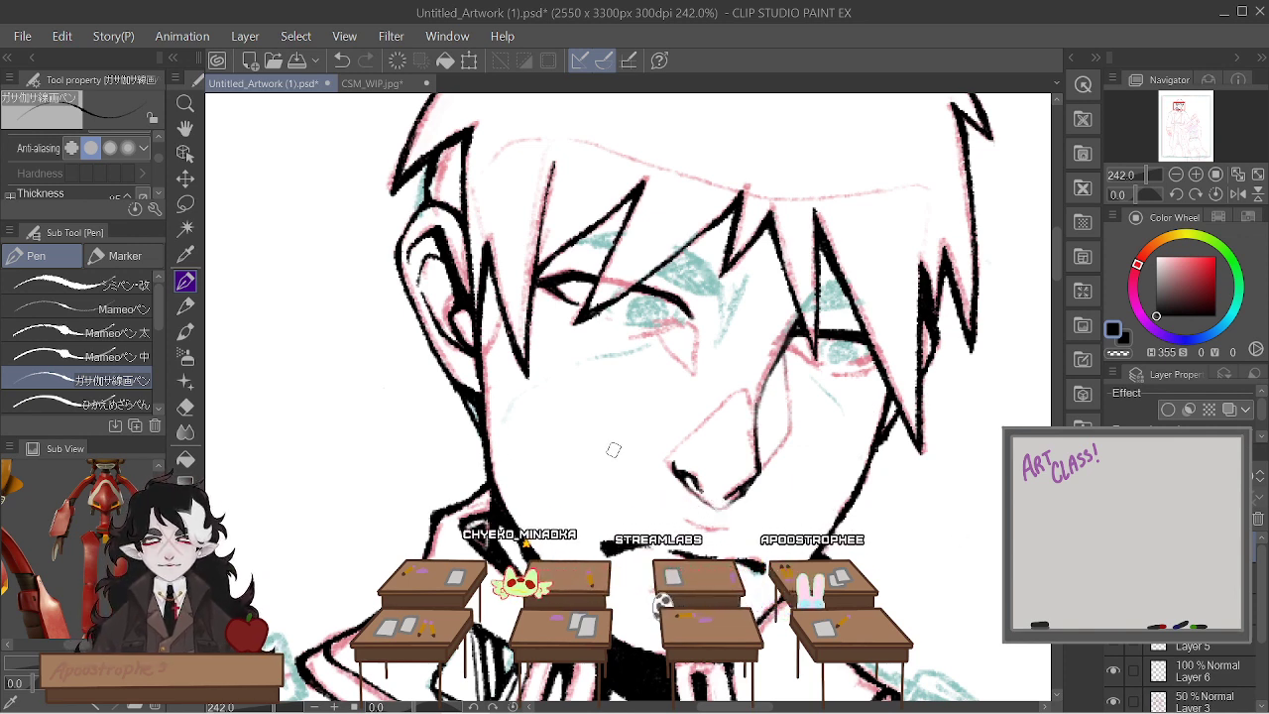
# Ink the lower eyelids and fill both eyebrows solid black, using シミペン・改 for the farther brow before returning to ガサ伽サ線画ペン
pyautogui.scroll(-1, 614, 445)
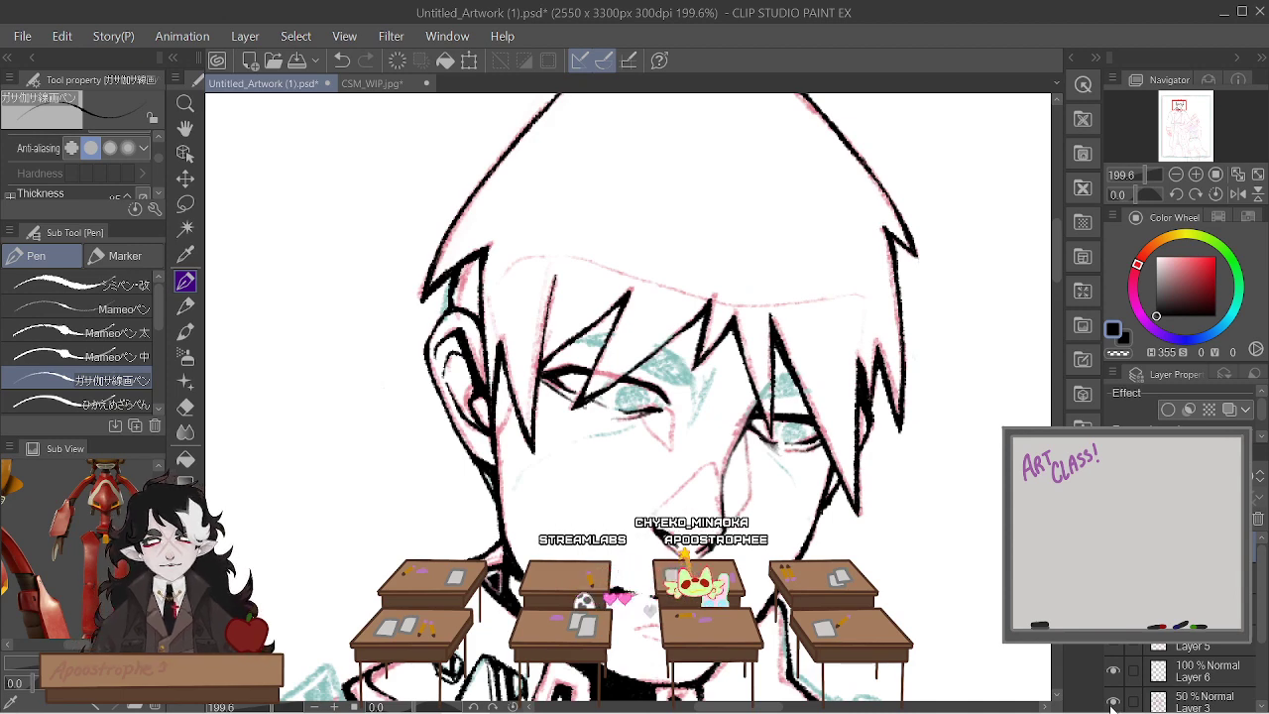
pyautogui.scroll(2, 628, 506)
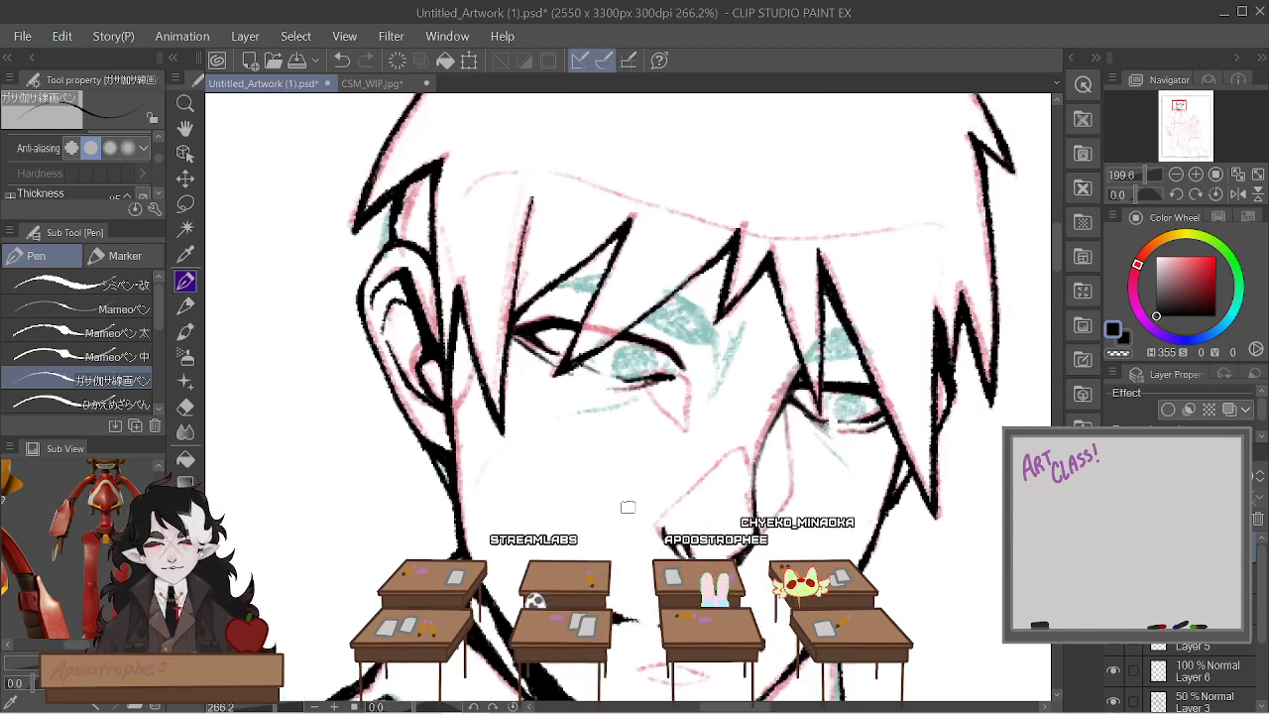
pyautogui.click(1113, 702)
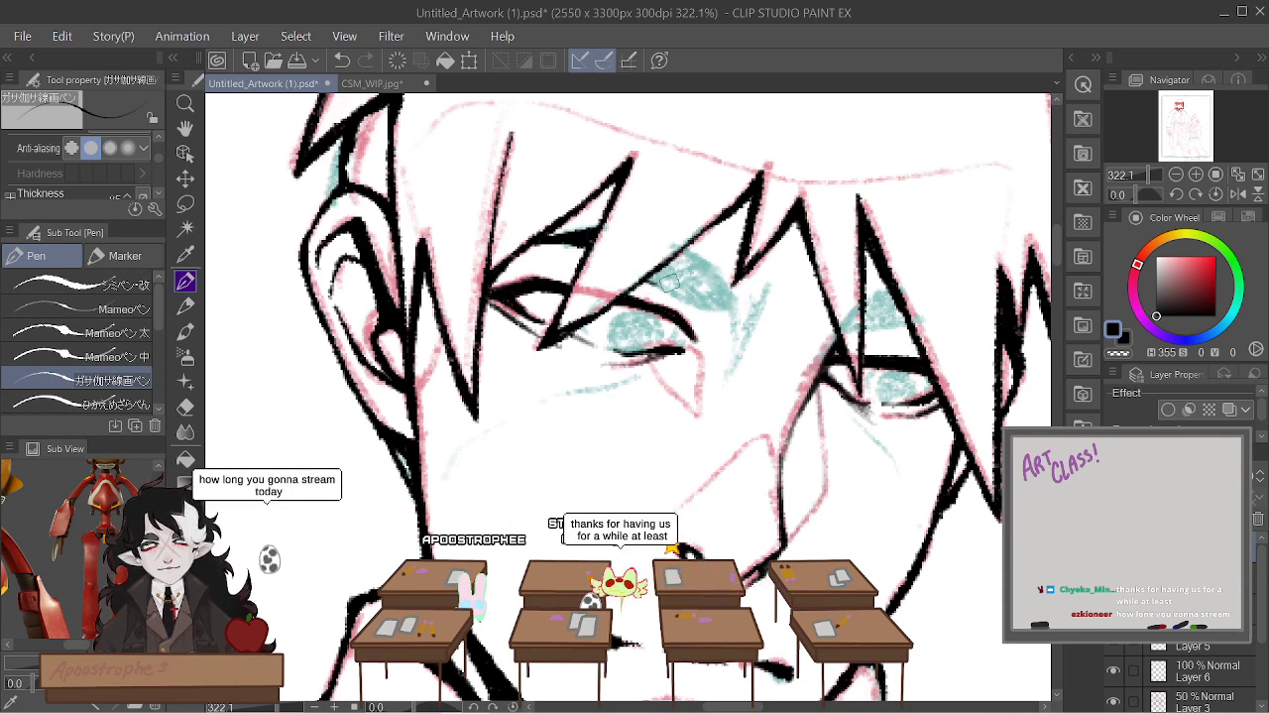
pyautogui.moveTo(679, 293); pyautogui.dragTo(726, 304)
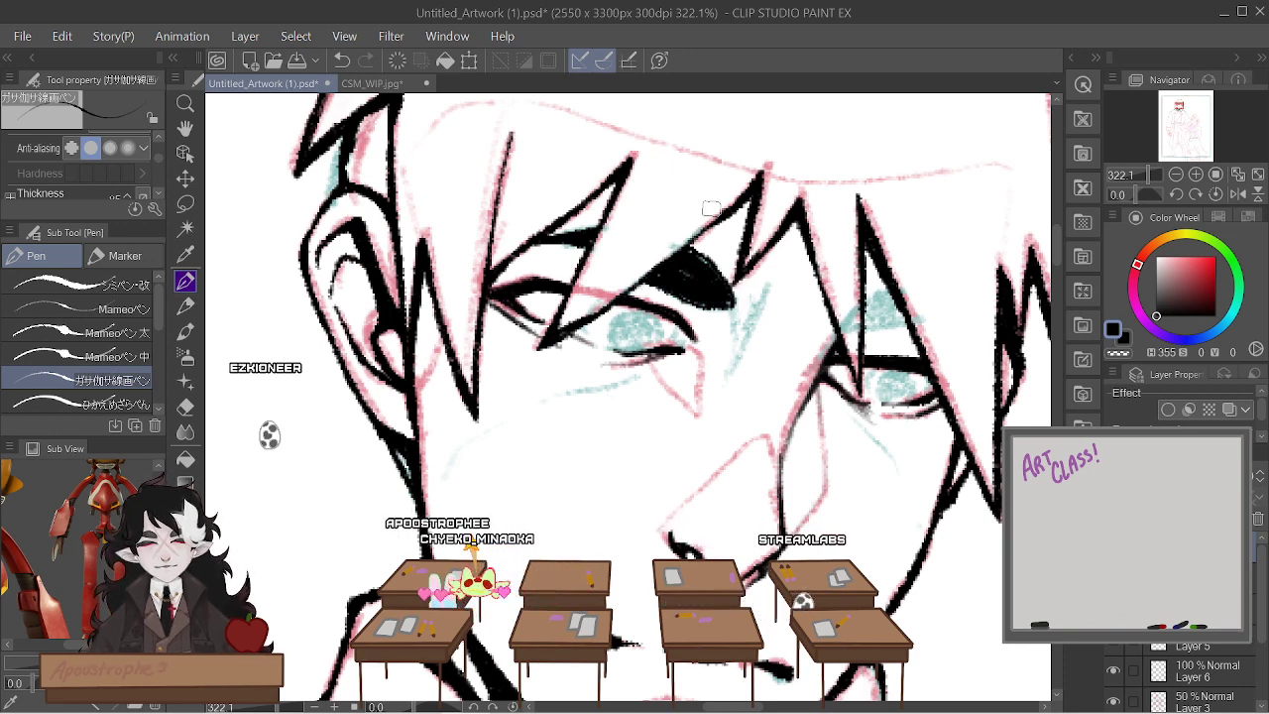
pyautogui.click(146, 283)
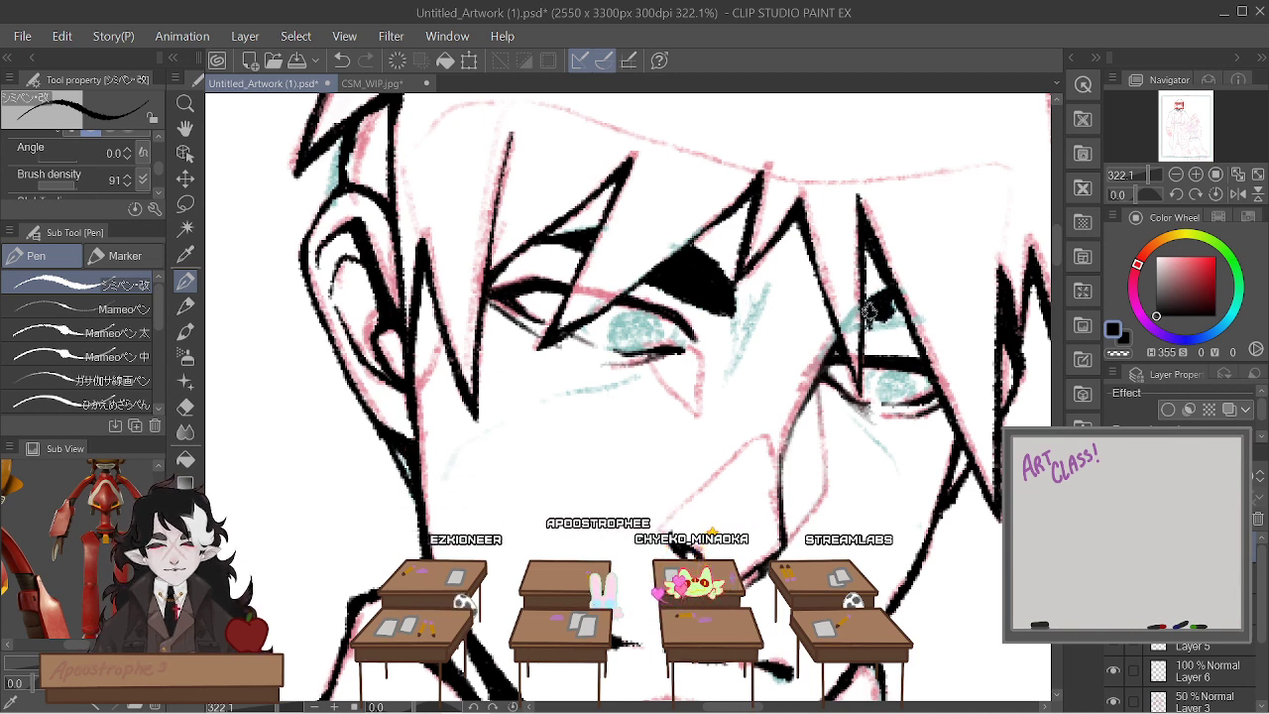
pyautogui.moveTo(867, 312); pyautogui.dragTo(897, 325)
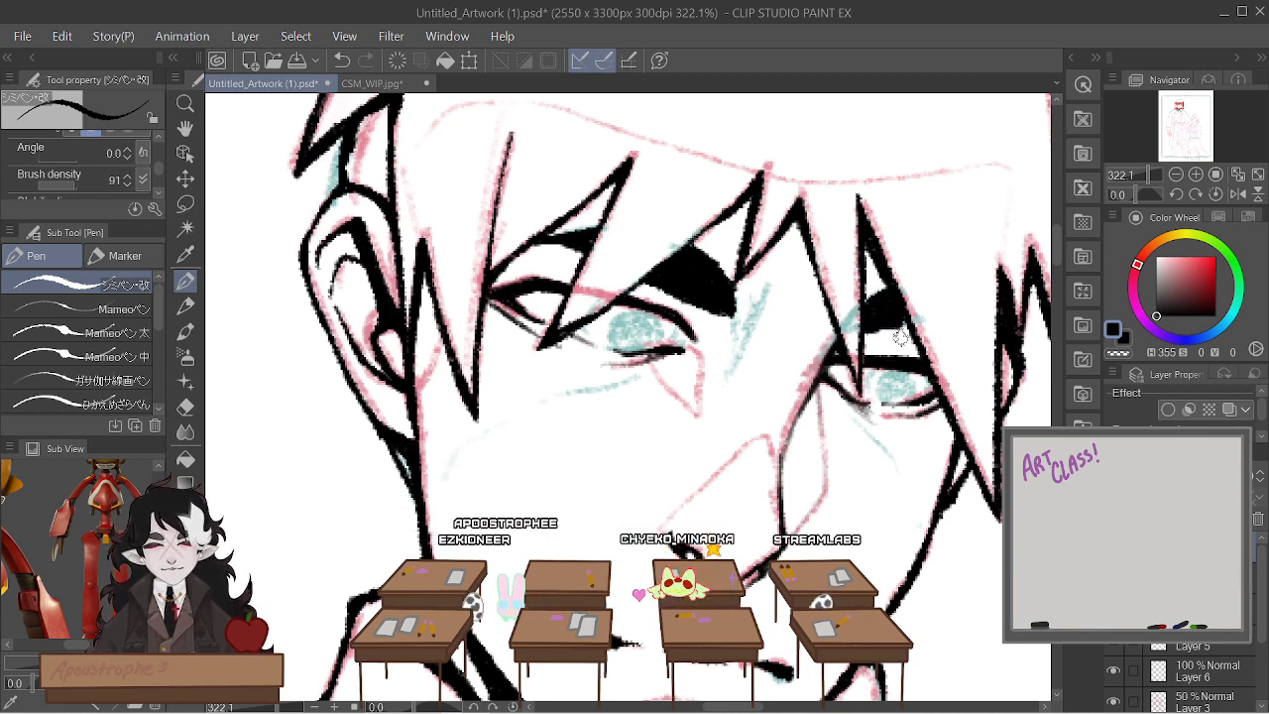
pyautogui.click(119, 356)
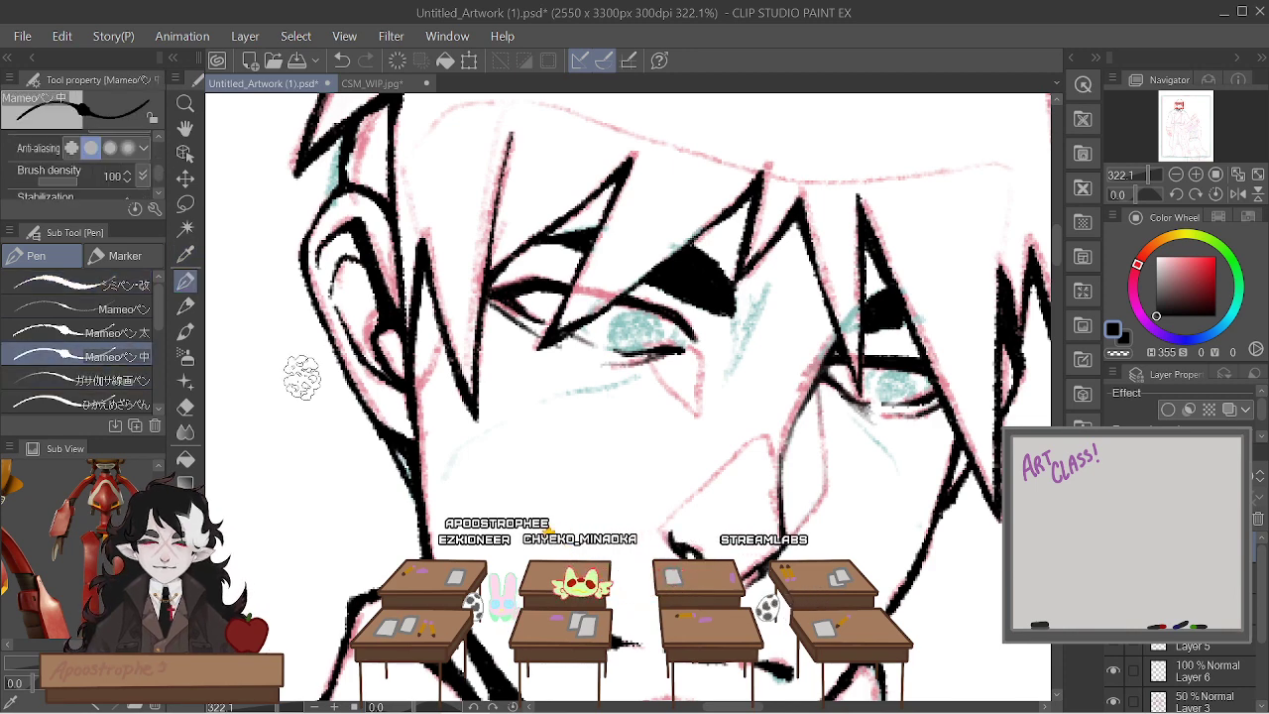
pyautogui.click(108, 378)
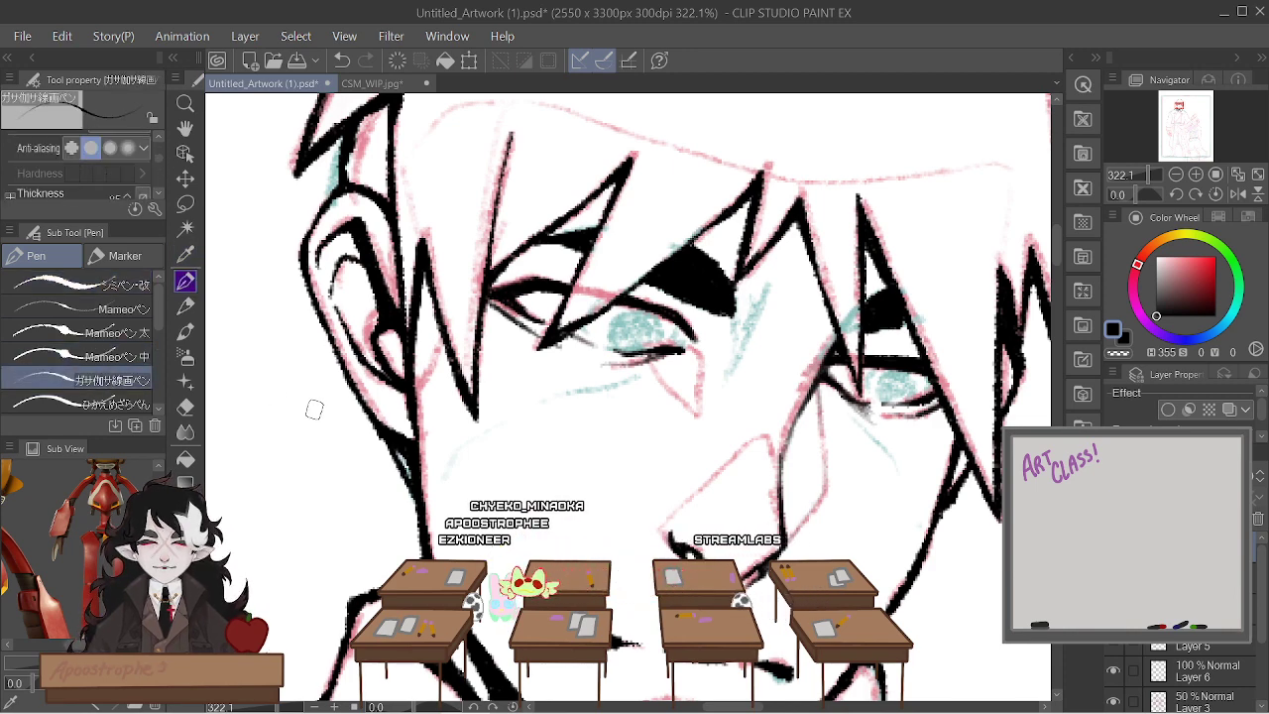
# Check the inked eyebrows and eyes with the Layer 3 sketch hidden and shown, and from a distance
pyautogui.click(1114, 700)
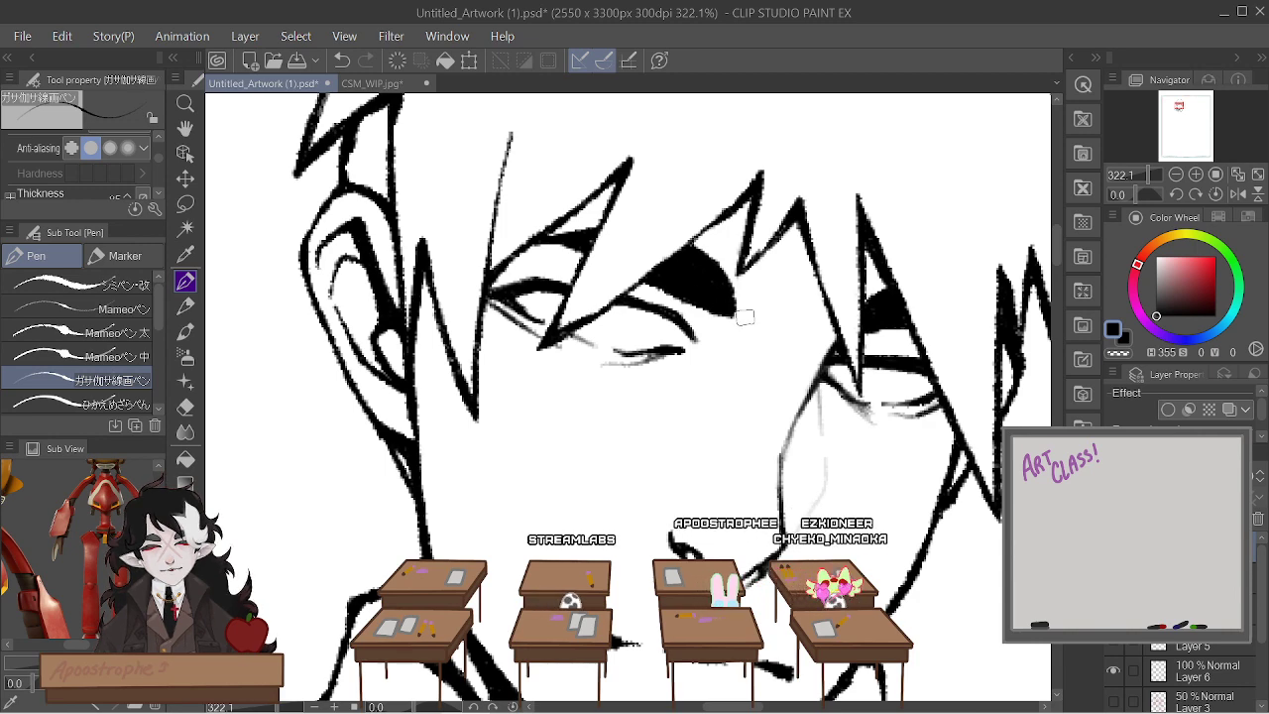
pyautogui.click(1113, 700)
pyautogui.scroll(-2, 871, 514)
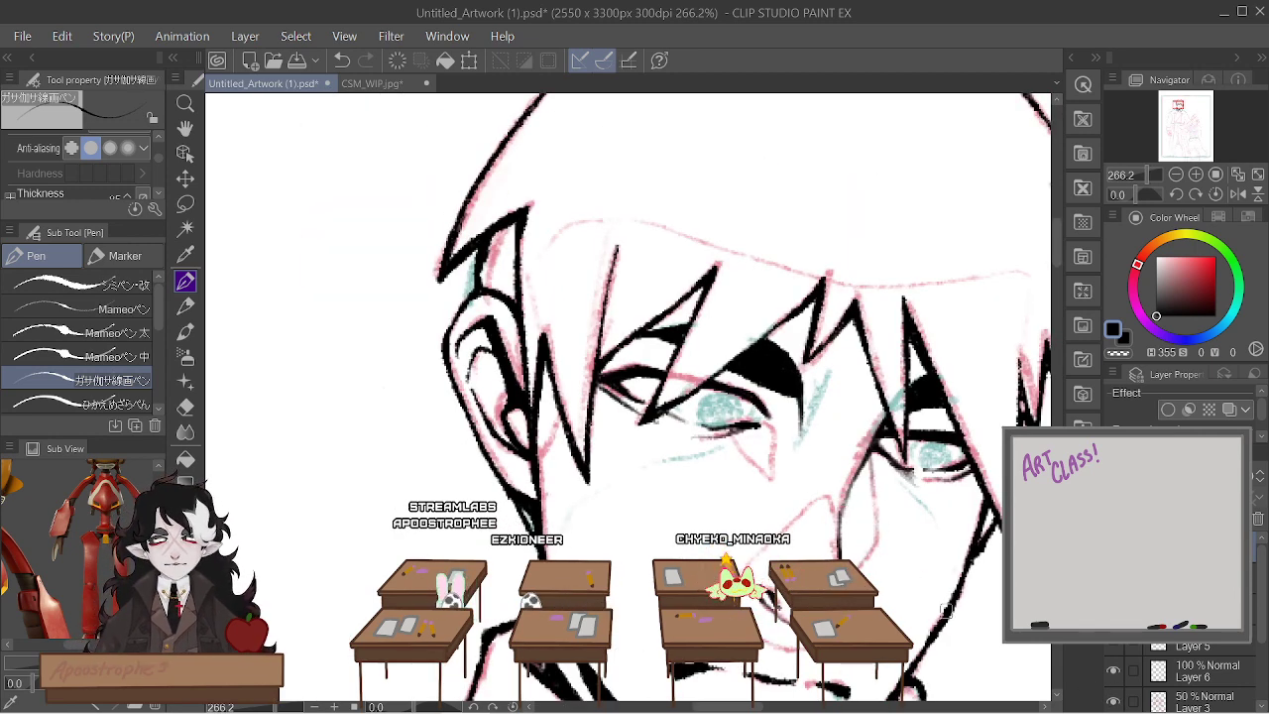
pyautogui.scroll(-6, 947, 611)
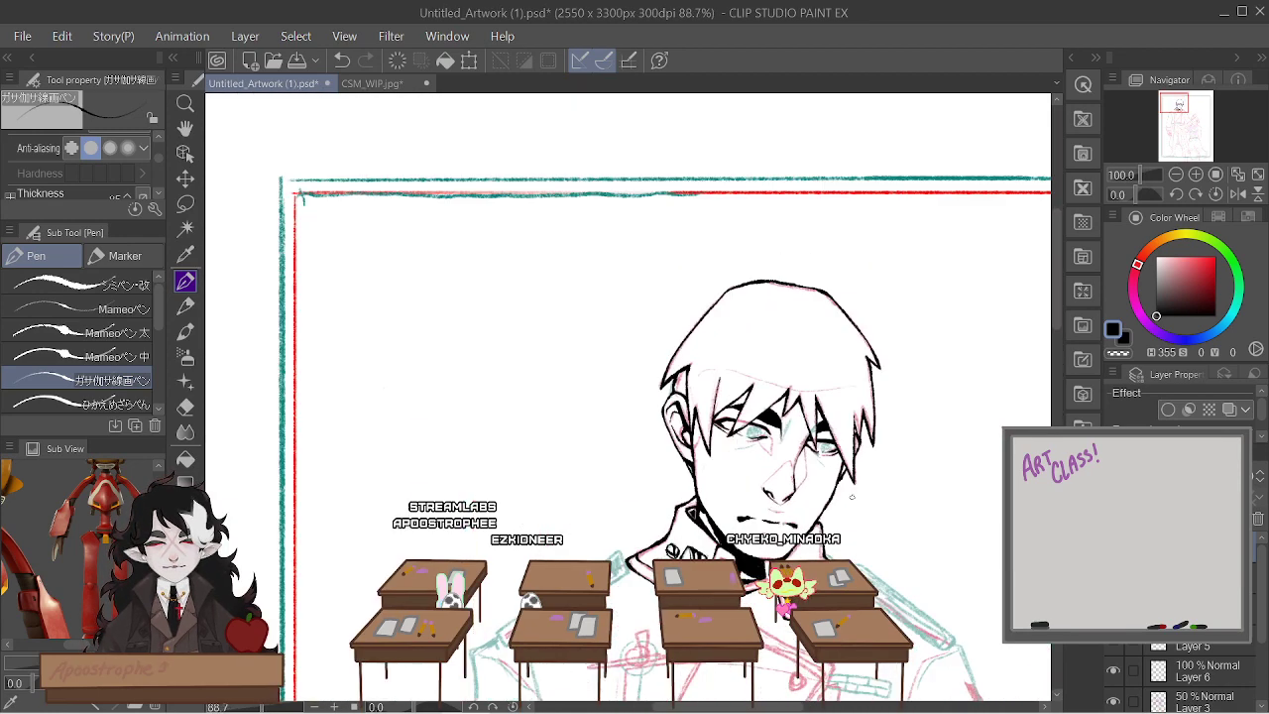
# Ink fine crease lines beneath the eyes and across the cheeks, and thin them with transparent colour while the Layer 3 sketch is hidden
pyautogui.scroll(7, 792, 456)
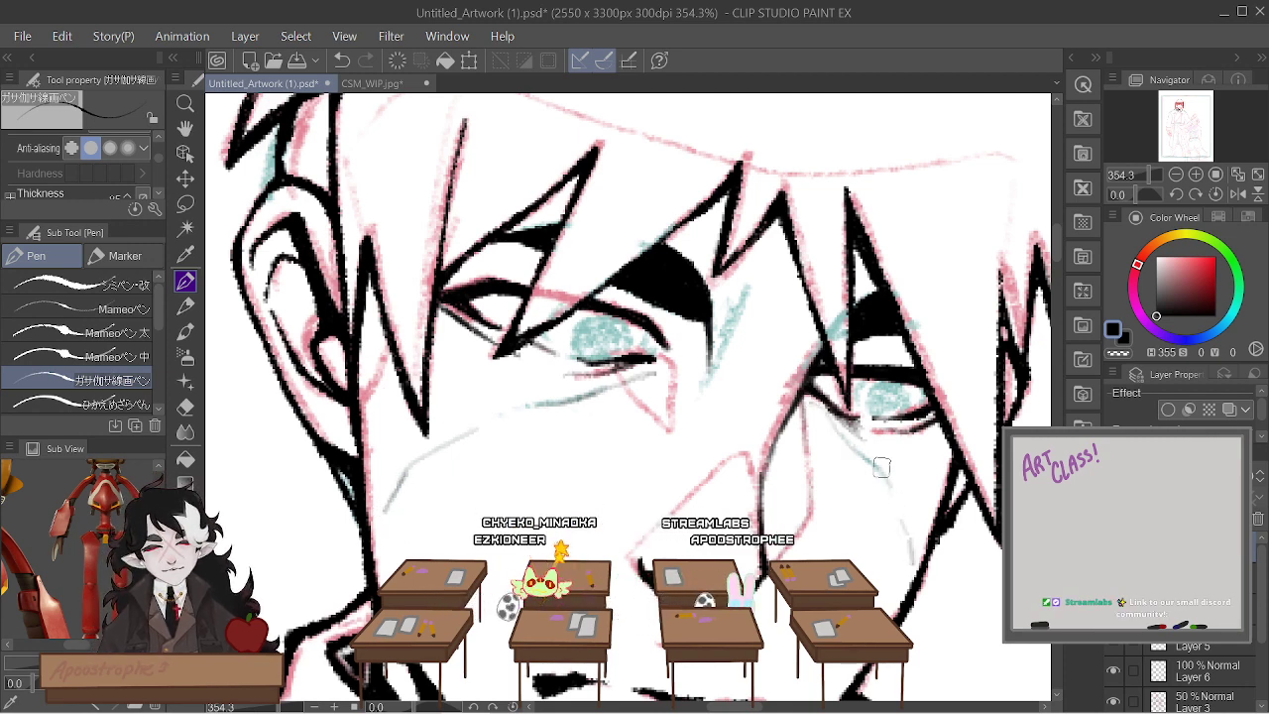
pyautogui.scroll(-10, 508, 434)
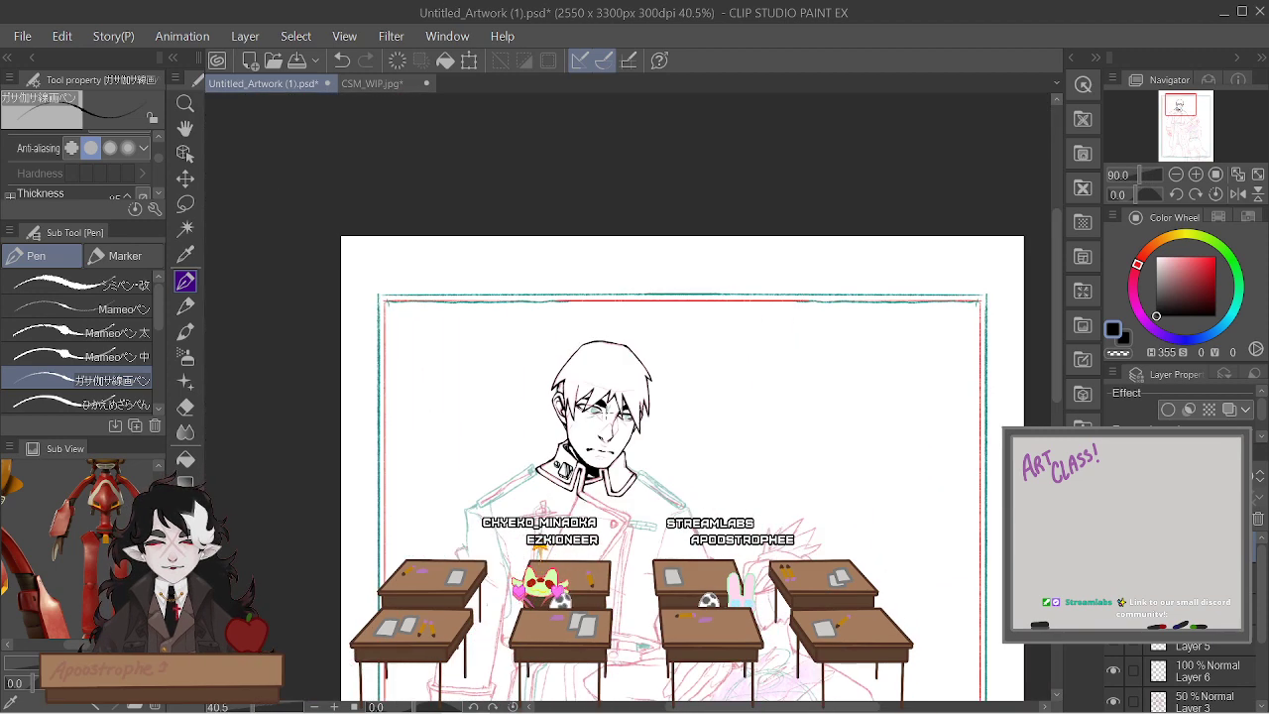
pyautogui.scroll(2, 623, 635)
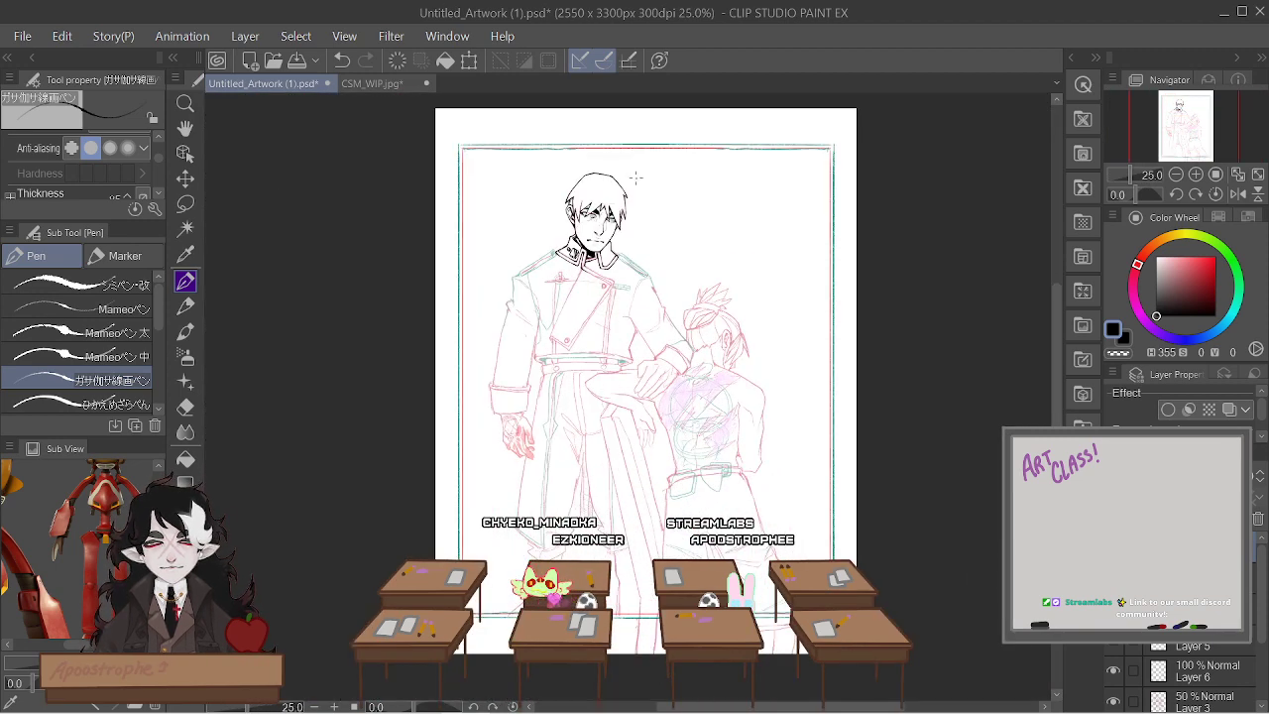
pyautogui.scroll(7, 635, 177)
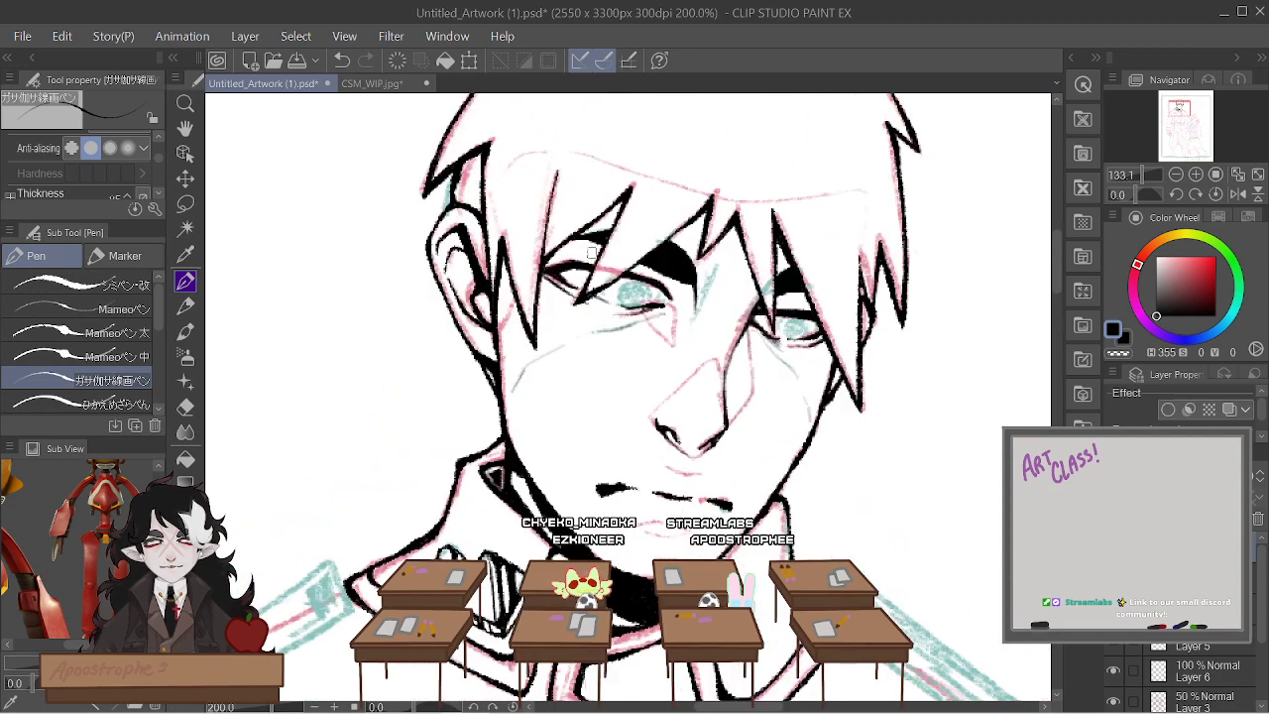
pyautogui.scroll(2, 592, 253)
pyautogui.click(1113, 701)
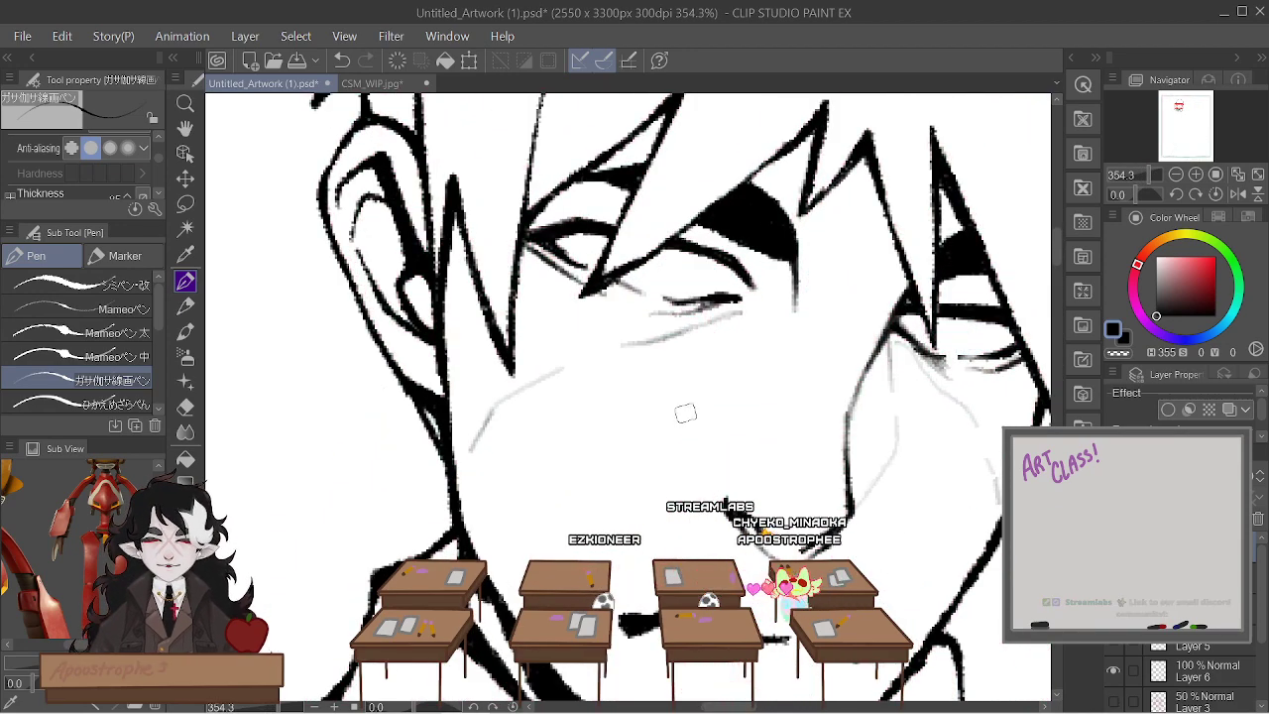
pyautogui.press('c')
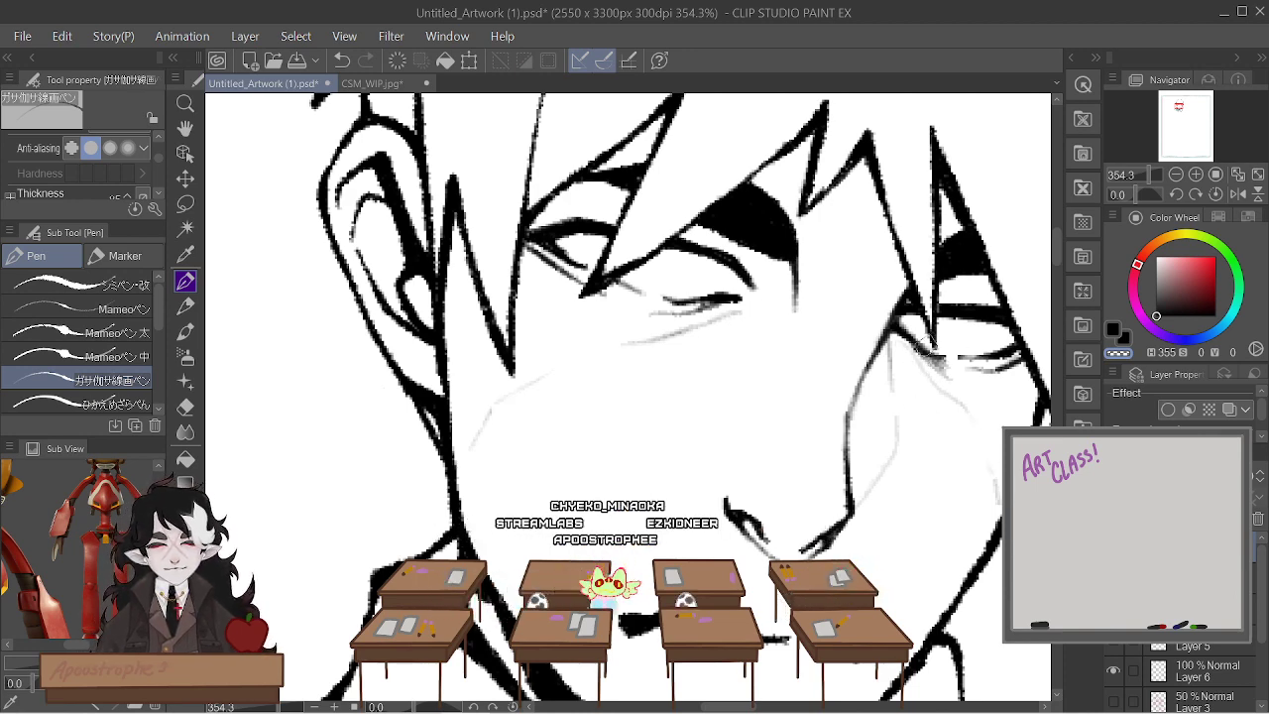
# Examine the line art of the face and collar without the sketch, both from a distance and close up
pyautogui.scroll(-6, 927, 347)
pyautogui.scroll(3, 869, 328)
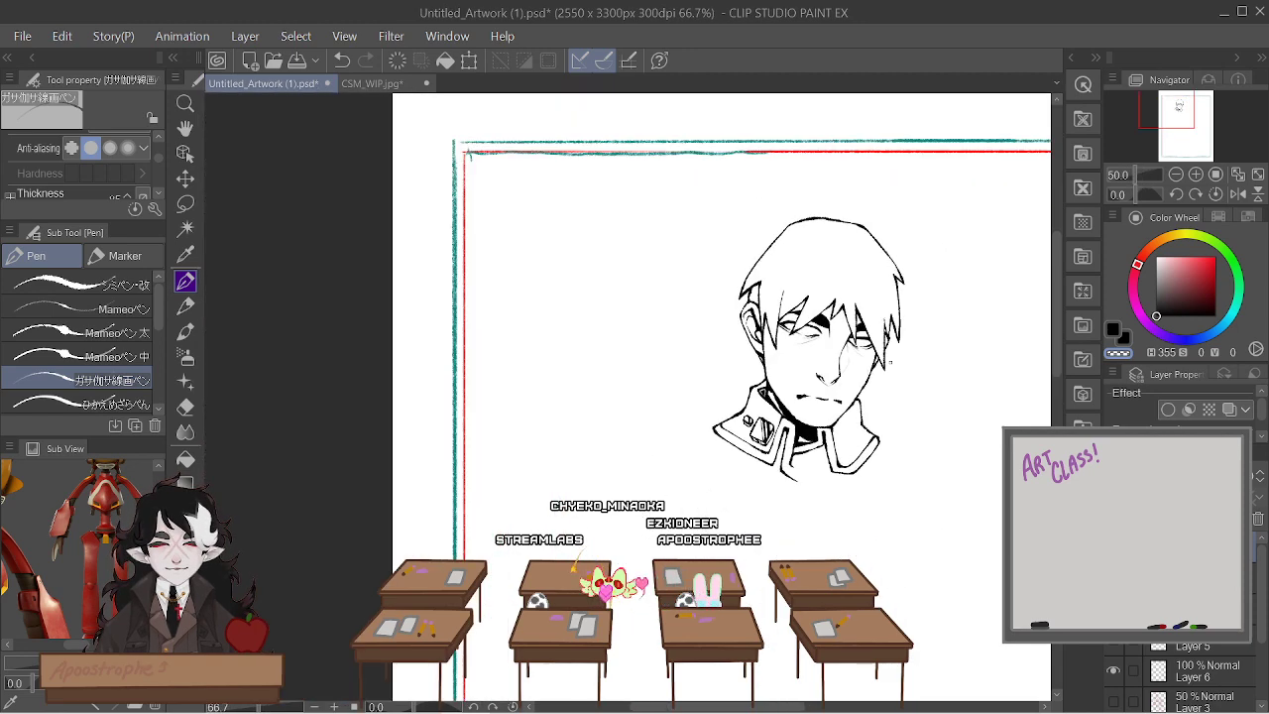
pyautogui.scroll(1, 869, 328)
pyautogui.scroll(1, 793, 305)
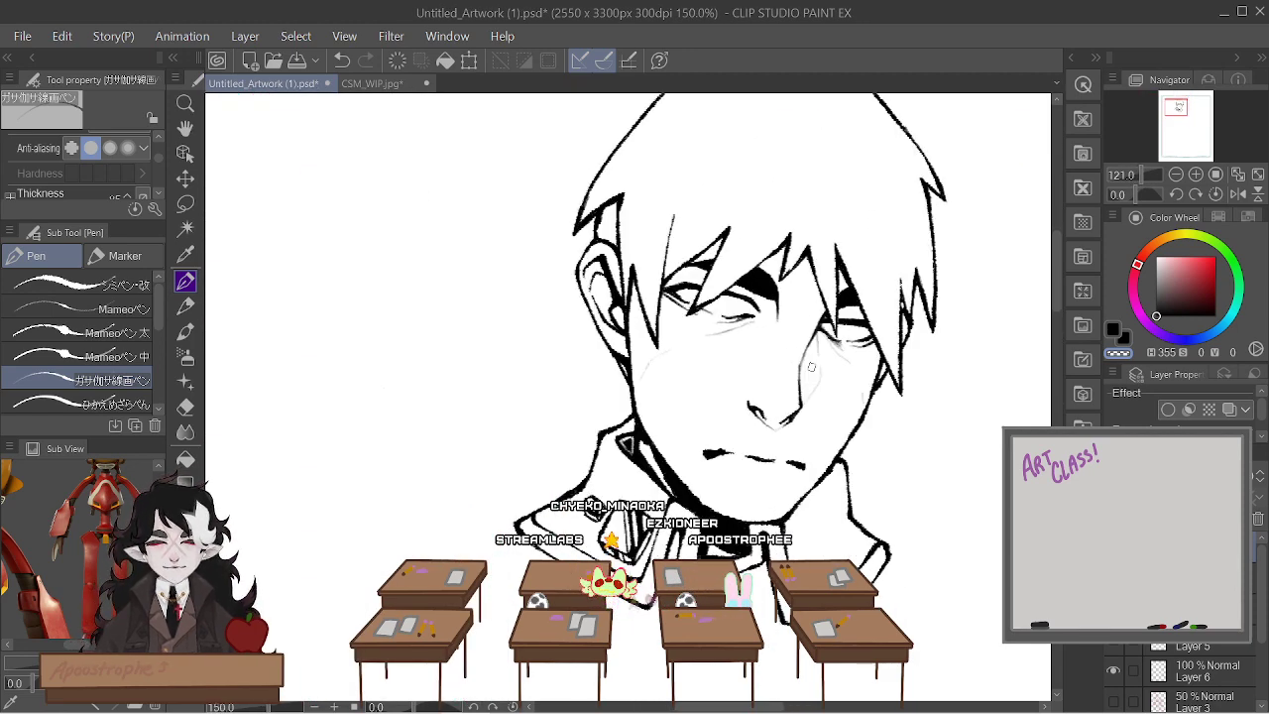
pyautogui.scroll(2, 811, 367)
pyautogui.scroll(-3, 810, 366)
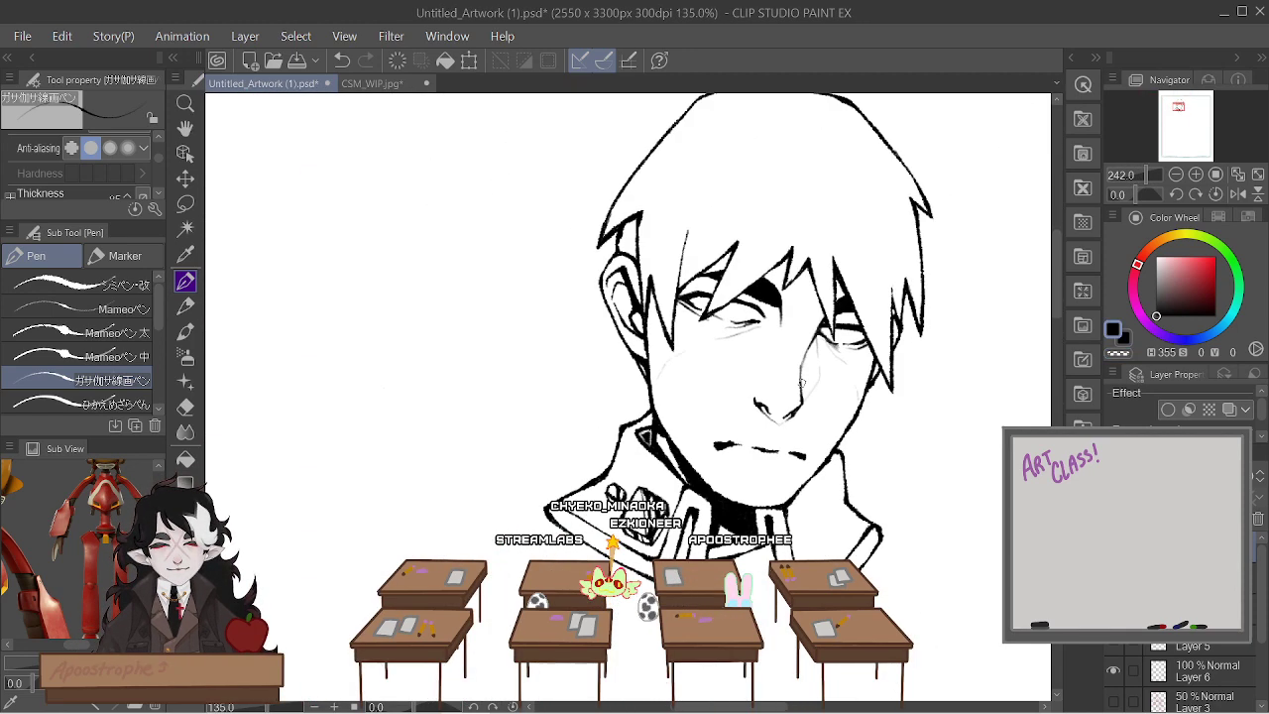
pyautogui.scroll(3, 803, 373)
# Show the Layer 3 sketch again and ink the irises and black pupils of both eyes over it
pyautogui.click(1113, 700)
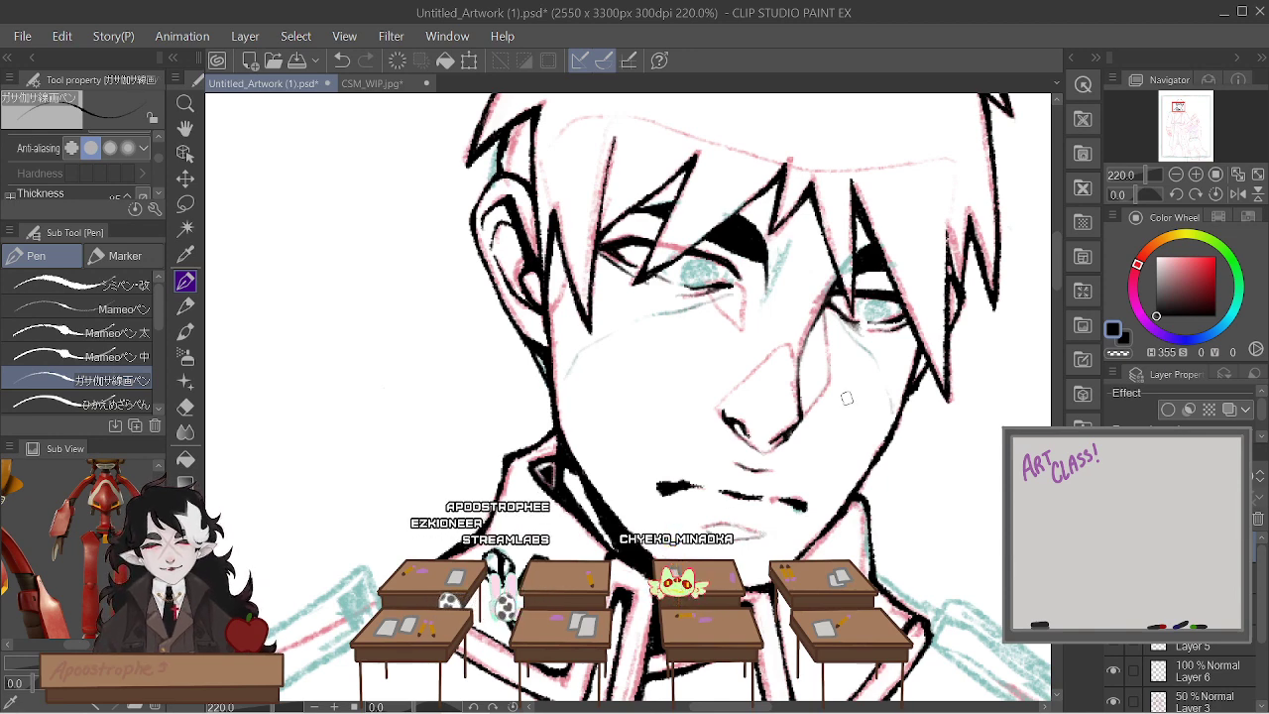
pyautogui.scroll(-5, 671, 401)
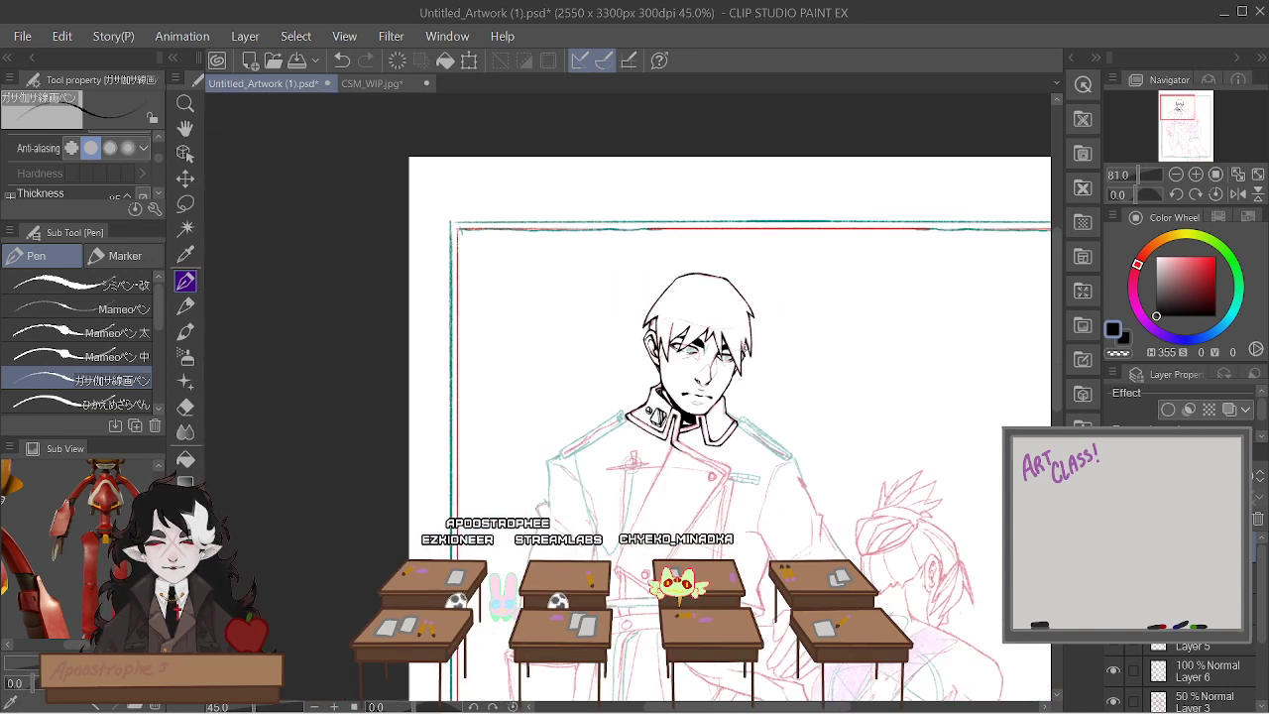
pyautogui.scroll(2, 612, 242)
pyautogui.scroll(5, 611, 242)
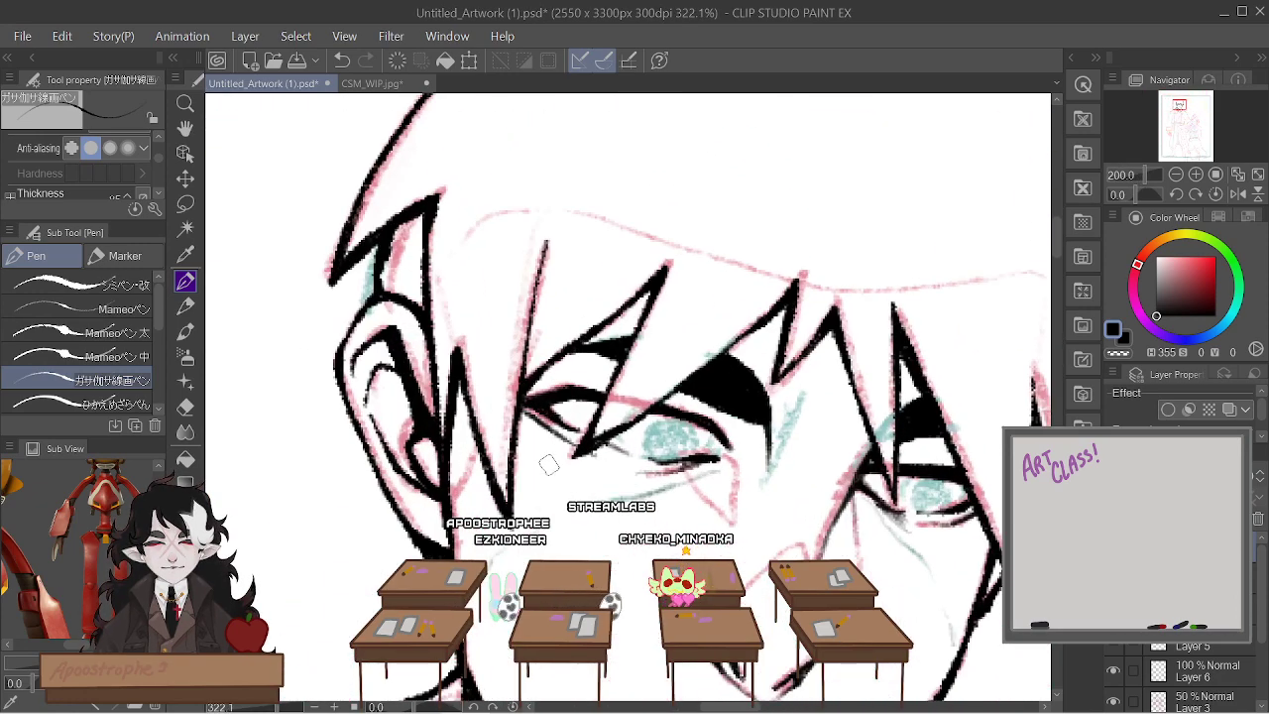
pyautogui.scroll(-2, 550, 466)
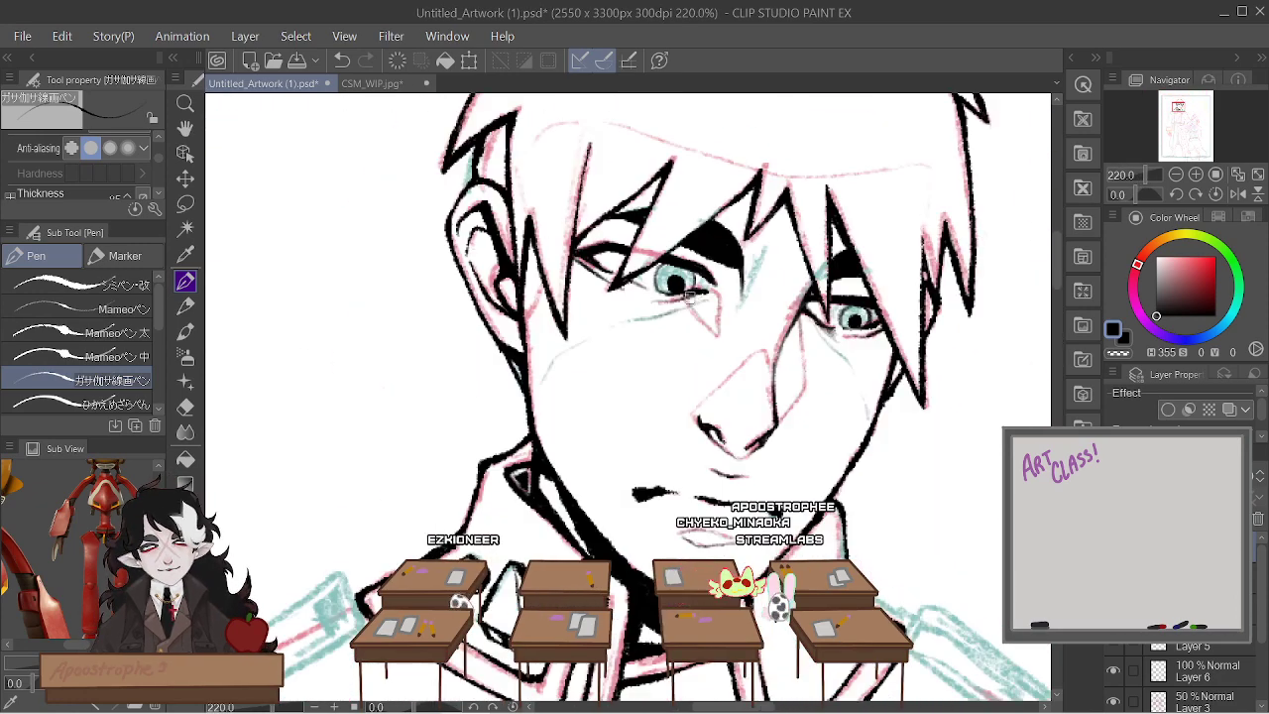
# Hide the Layer 3 sketch and check the inked eyes from a distance and close up
pyautogui.click(1112, 697)
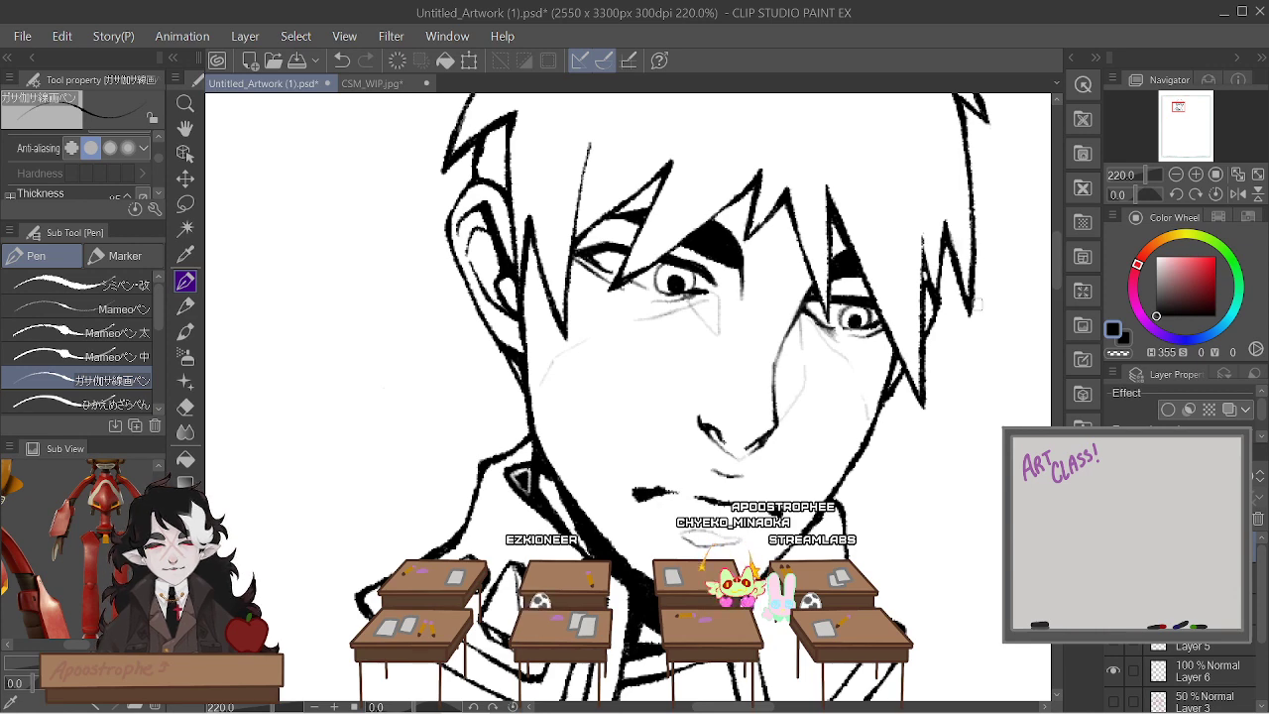
pyautogui.scroll(-8, 966, 297)
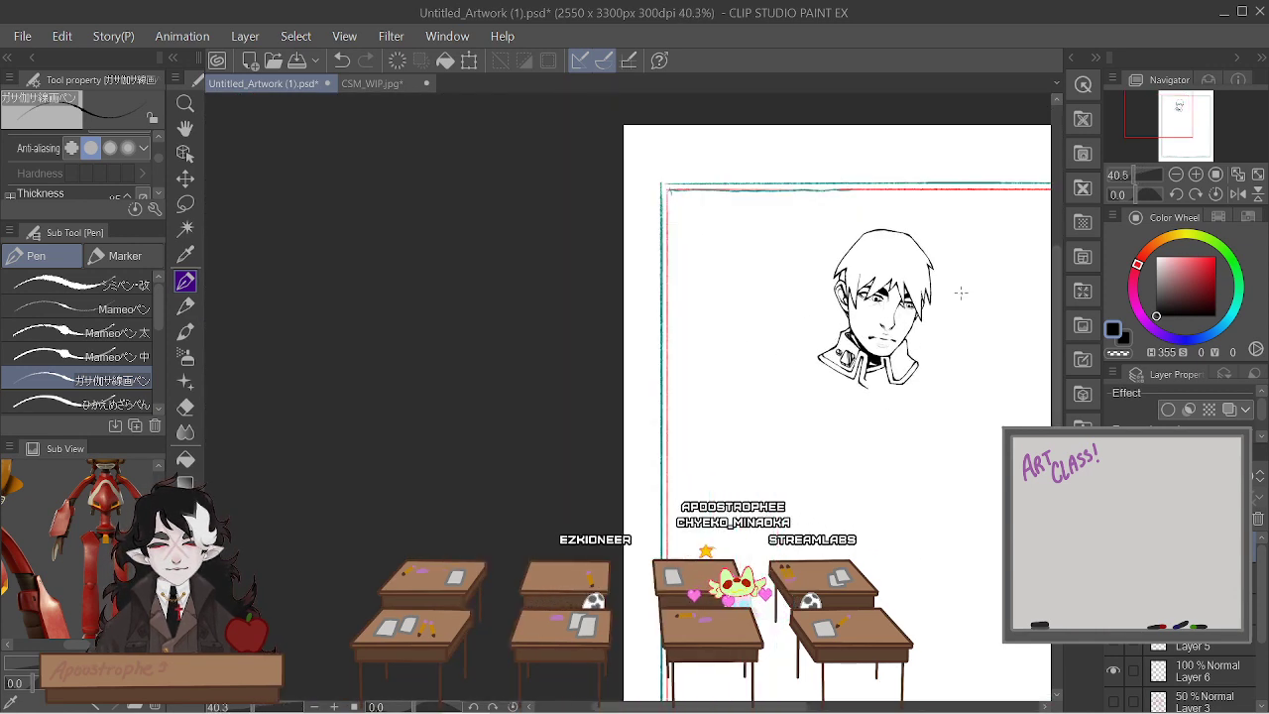
pyautogui.scroll(7, 960, 292)
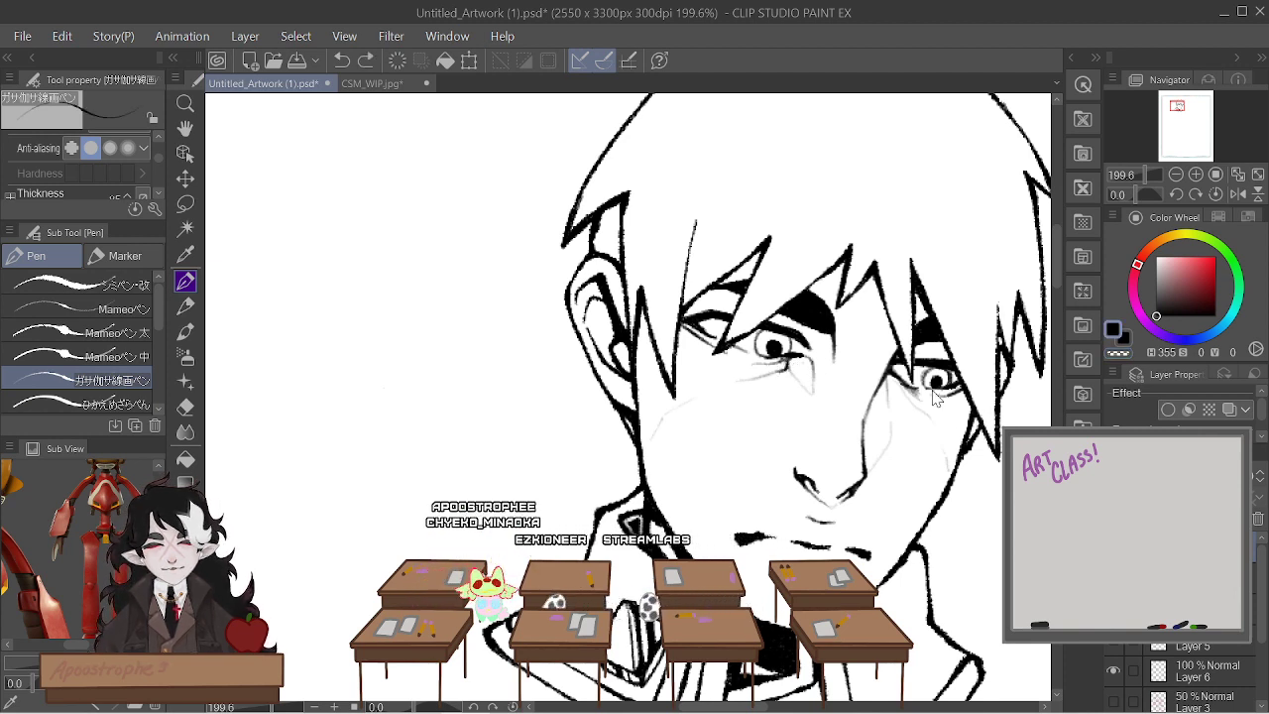
# Compare how the inked face, hair and collar read from a distance and close up while the sketch is hidden
pyautogui.scroll(-3, 654, 346)
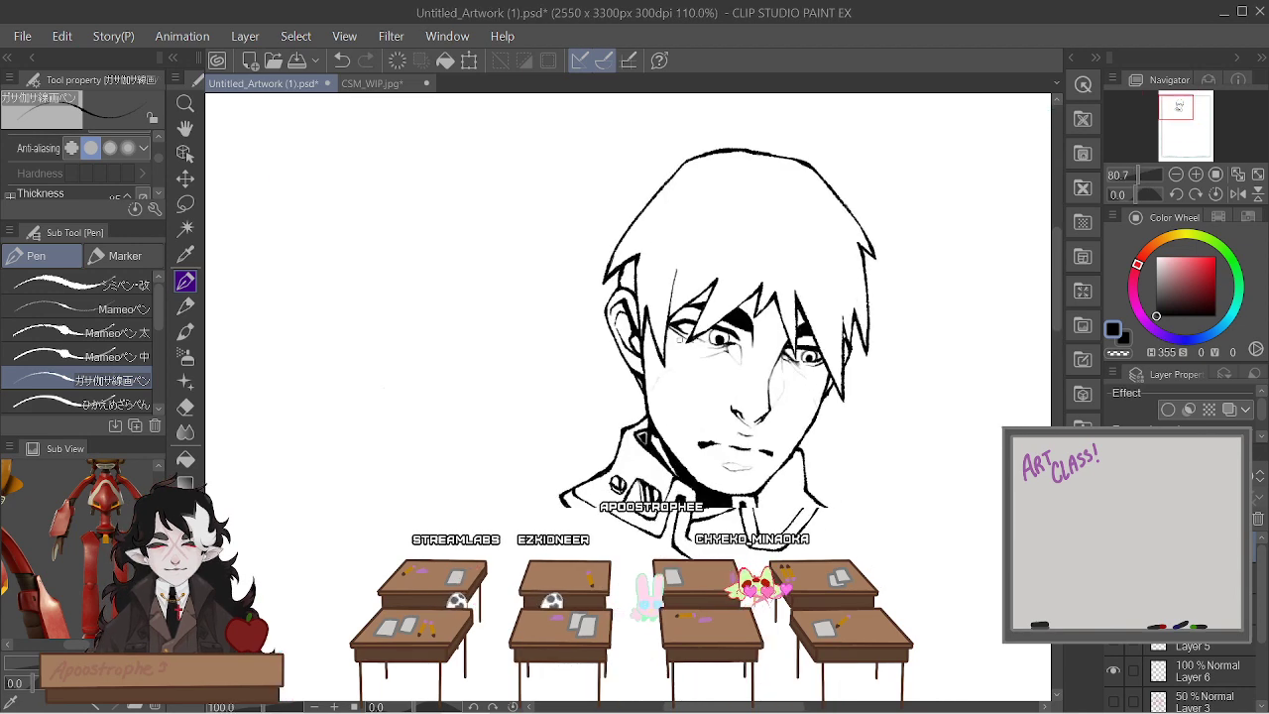
pyautogui.scroll(3, 655, 347)
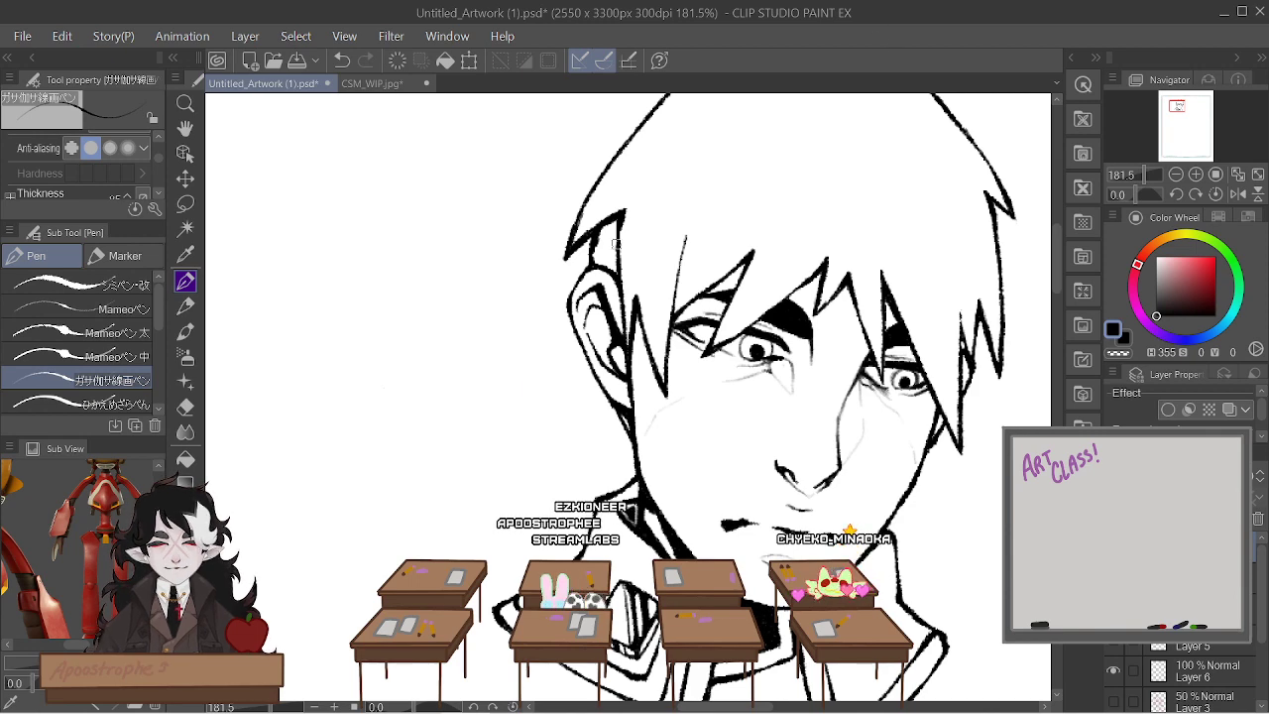
pyautogui.scroll(-4, 942, 361)
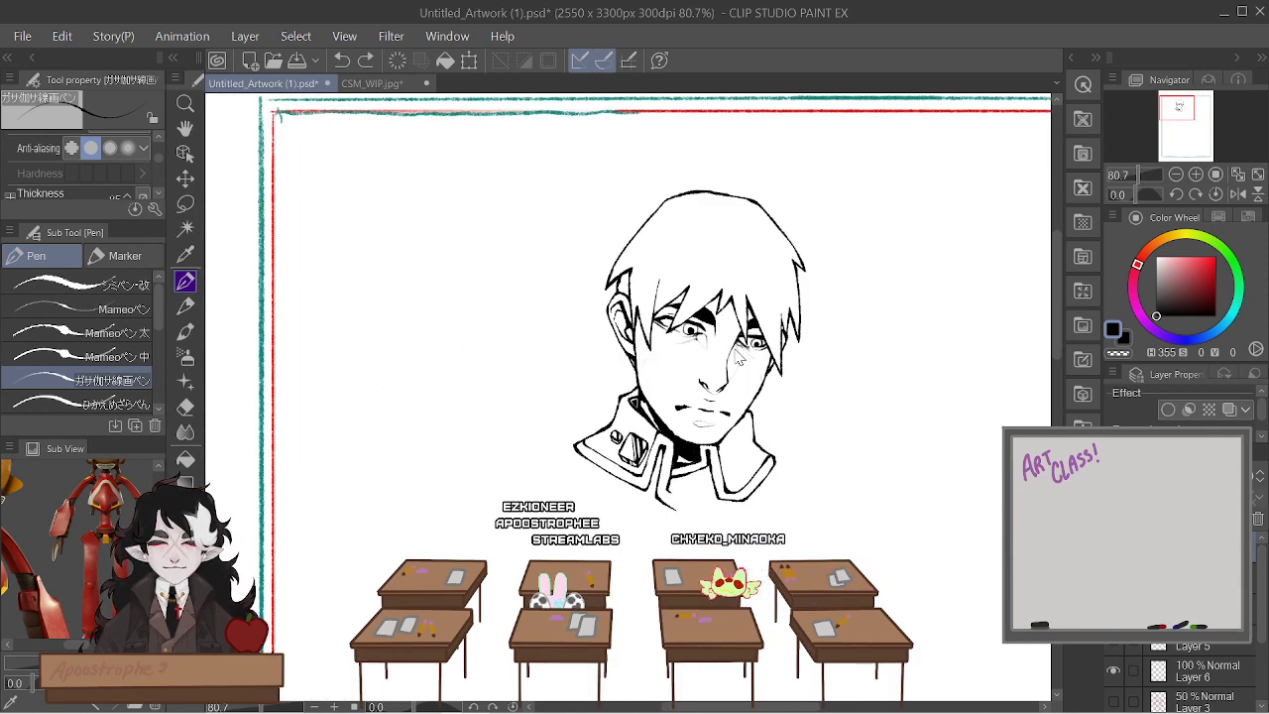
pyautogui.scroll(3, 724, 348)
pyautogui.scroll(1, 724, 349)
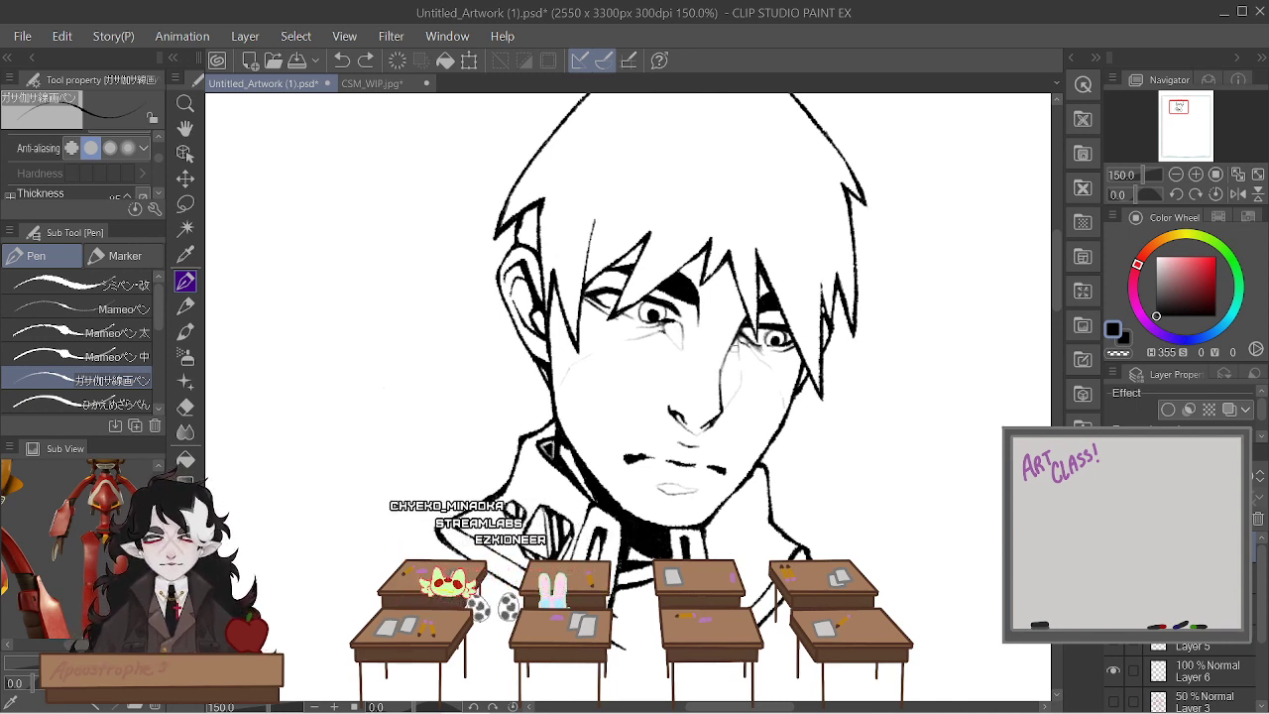
pyautogui.scroll(-3, 719, 359)
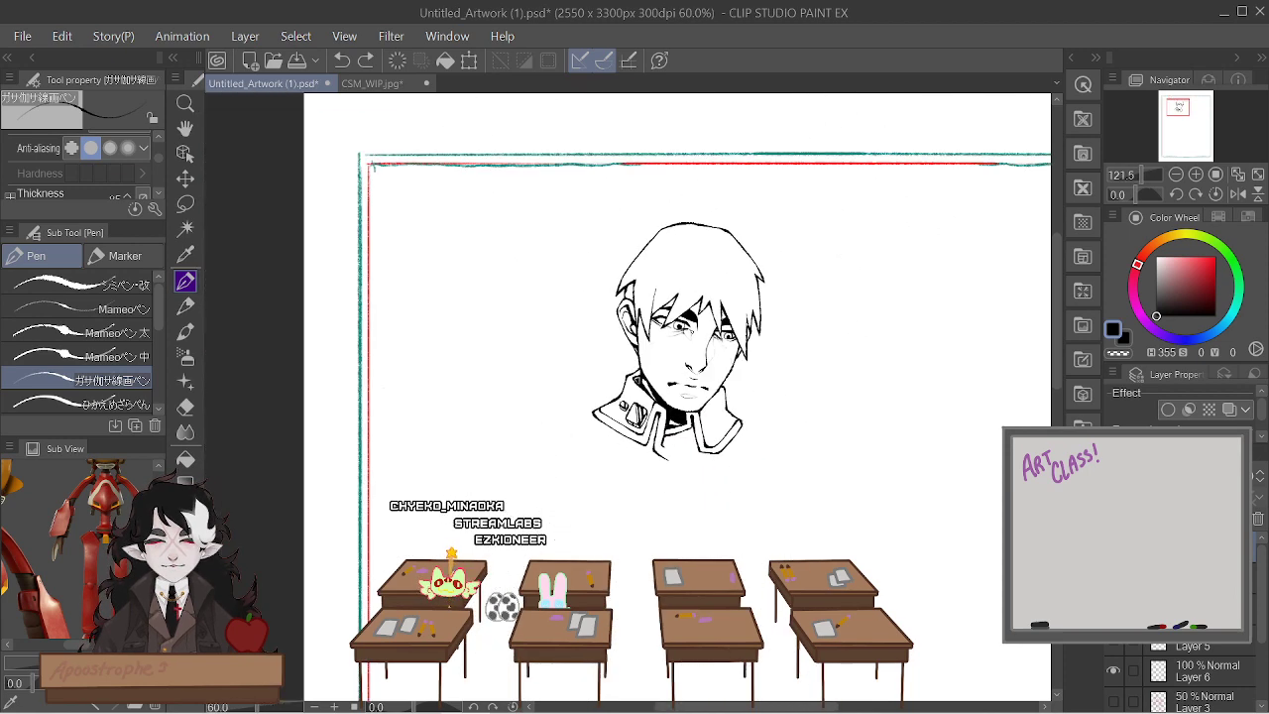
pyautogui.scroll(3, 656, 287)
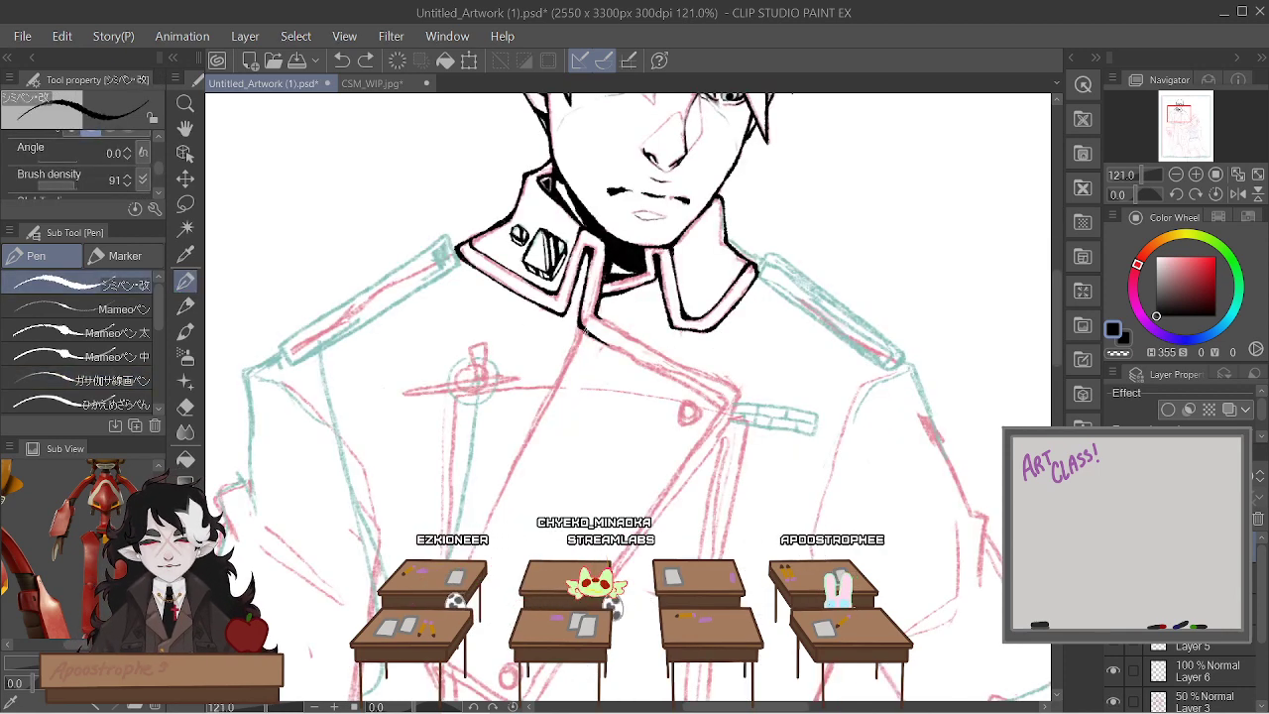
# Ink the coat flap's upper edge from the collar to its corner, and redo its long diagonal edge down to the lower tip
pyautogui.moveTo(585, 331); pyautogui.dragTo(721, 405)
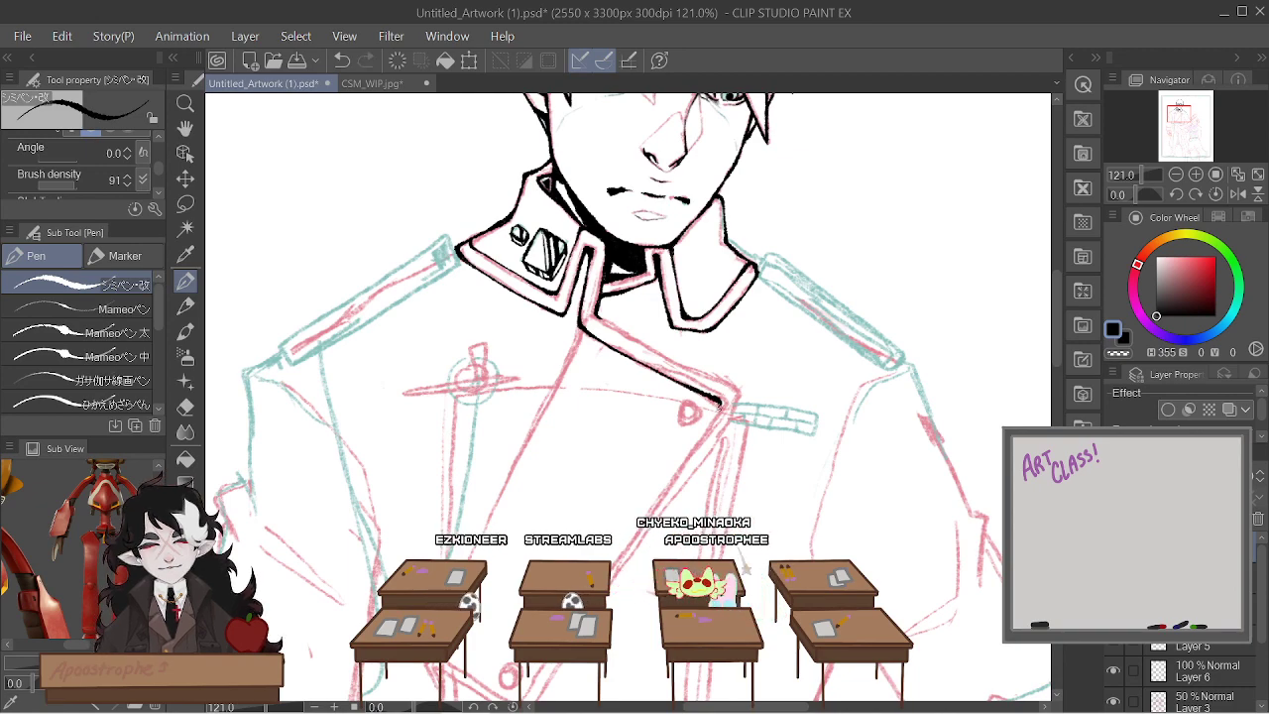
pyautogui.scroll(-4, 687, 298)
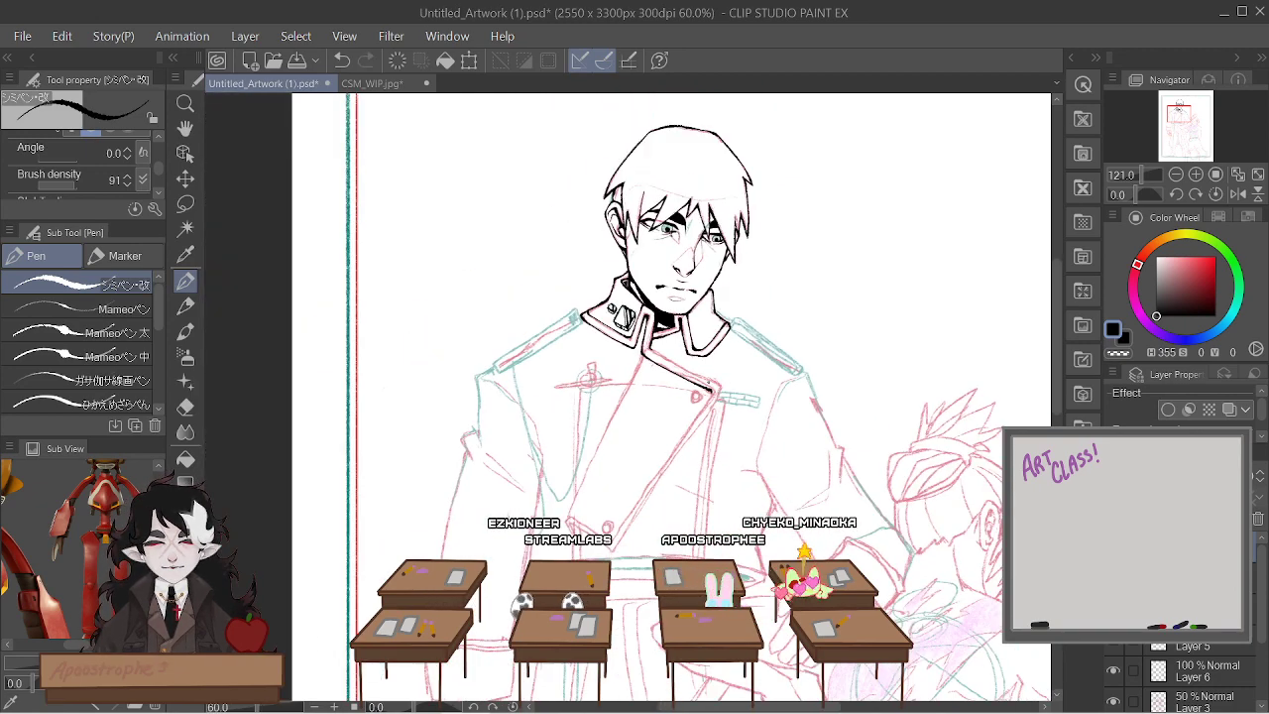
pyautogui.scroll(4, 654, 416)
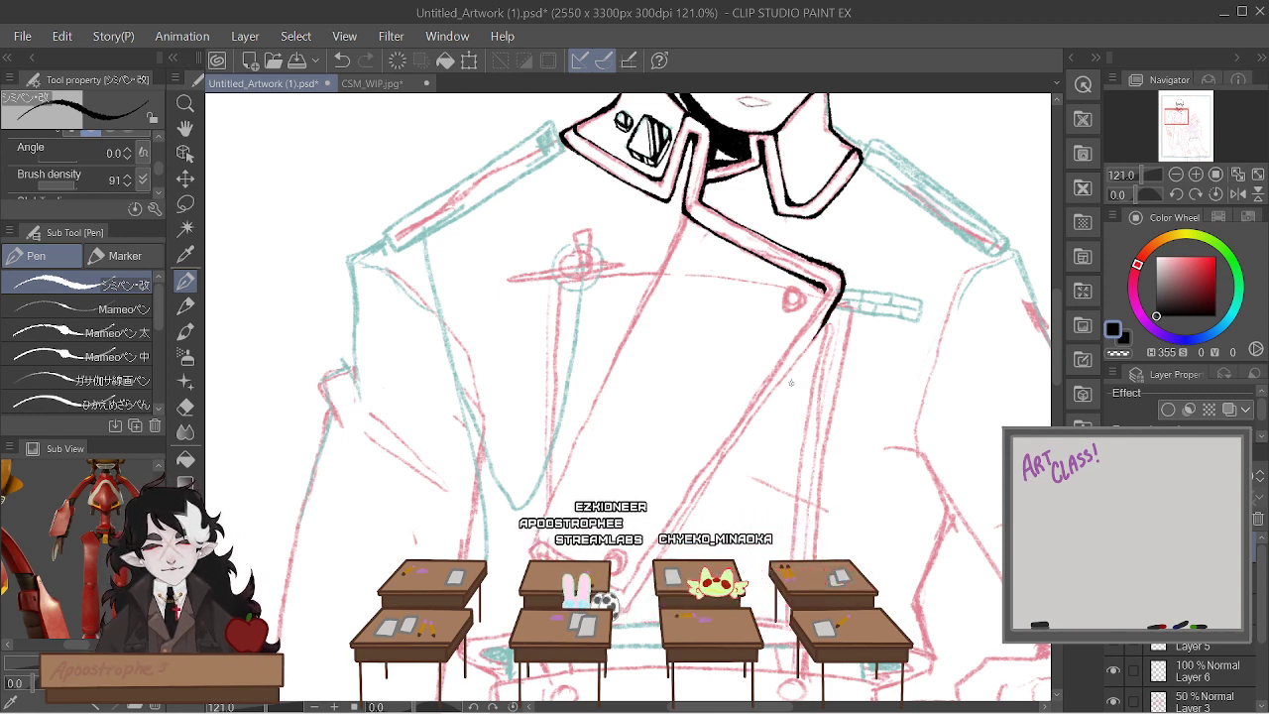
pyautogui.hotkey('ctrl', 'z')
pyautogui.moveTo(841, 297); pyautogui.dragTo(623, 607)
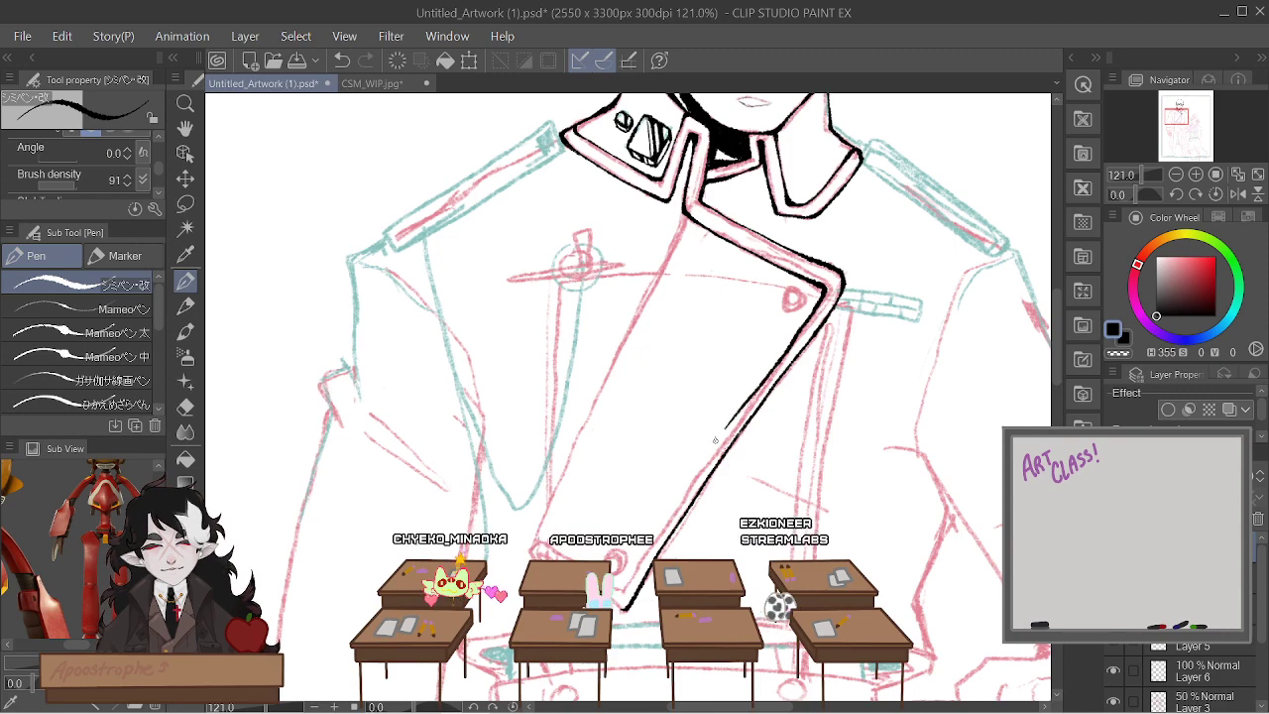
# Undo the long inner line along the flap's diagonal edge and check the flap's outline from a distance and close up
pyautogui.hotkey('ctrl', 'z')
pyautogui.scroll(-5, 666, 534)
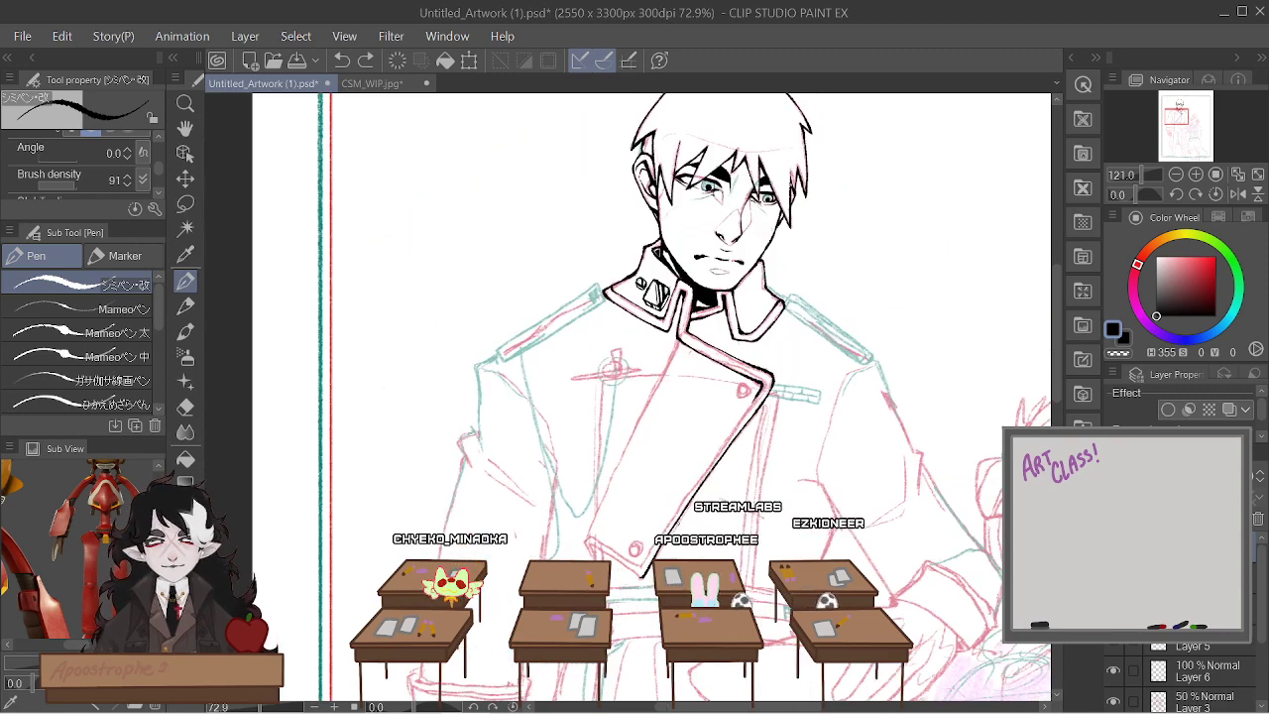
pyautogui.scroll(6, 666, 533)
pyautogui.scroll(-1, 662, 543)
pyautogui.scroll(5, 654, 555)
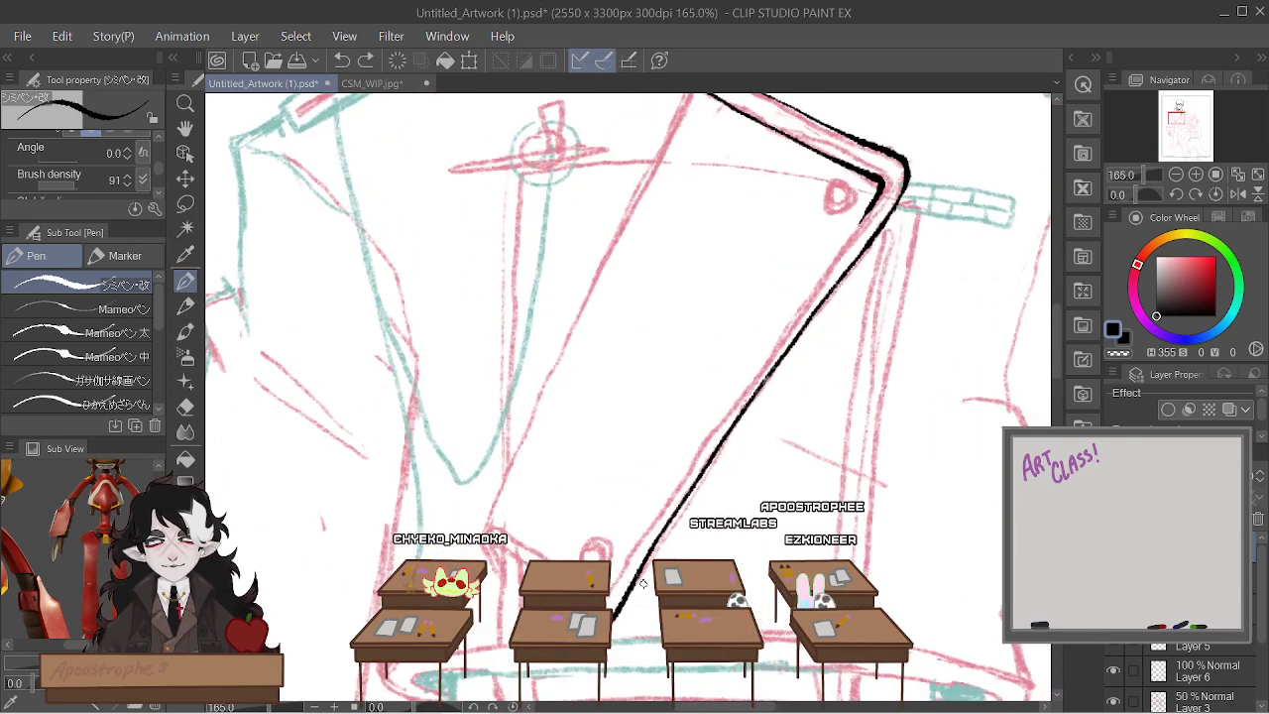
pyautogui.scroll(-4, 642, 582)
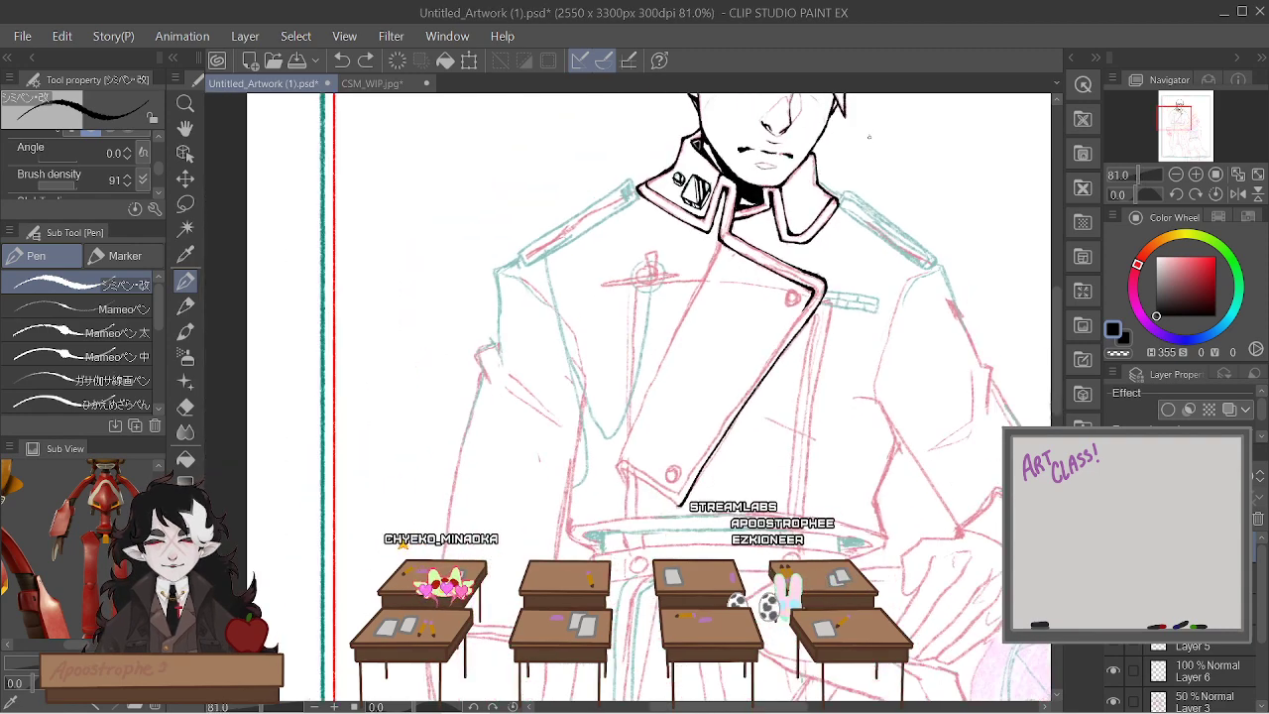
pyautogui.scroll(3, 669, 433)
pyautogui.scroll(-1, 669, 433)
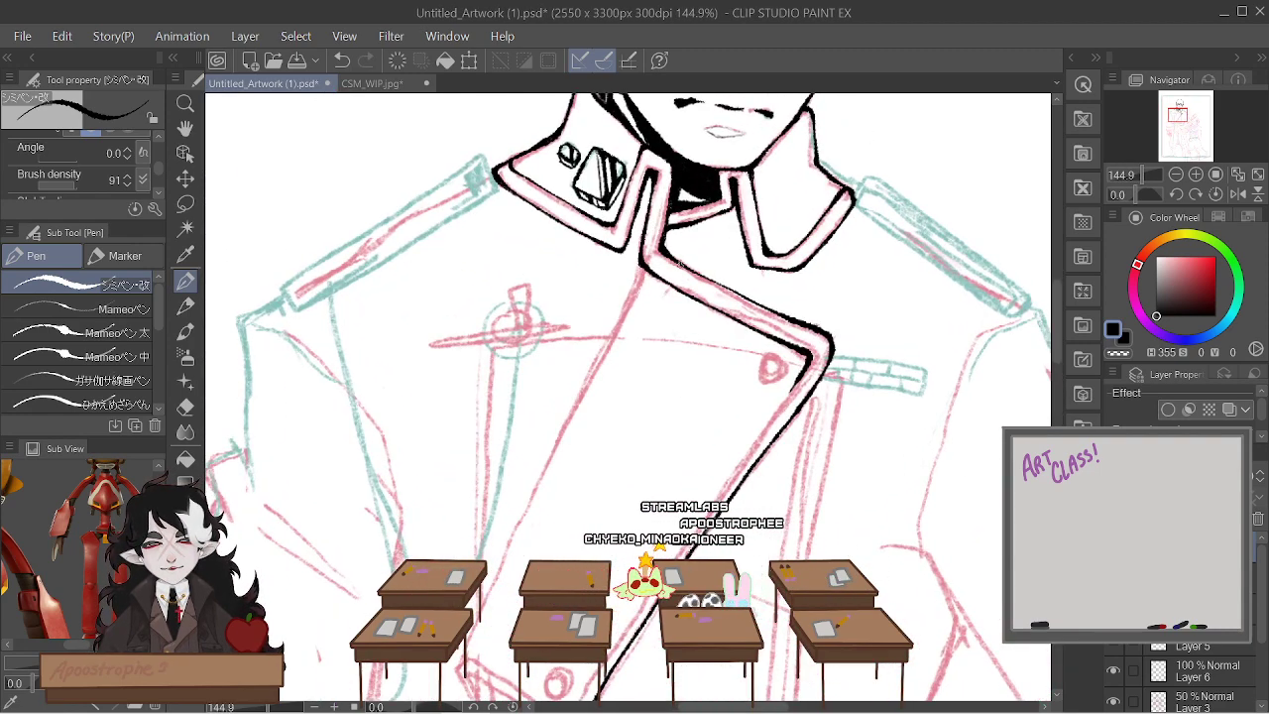
pyautogui.scroll(-3, 817, 340)
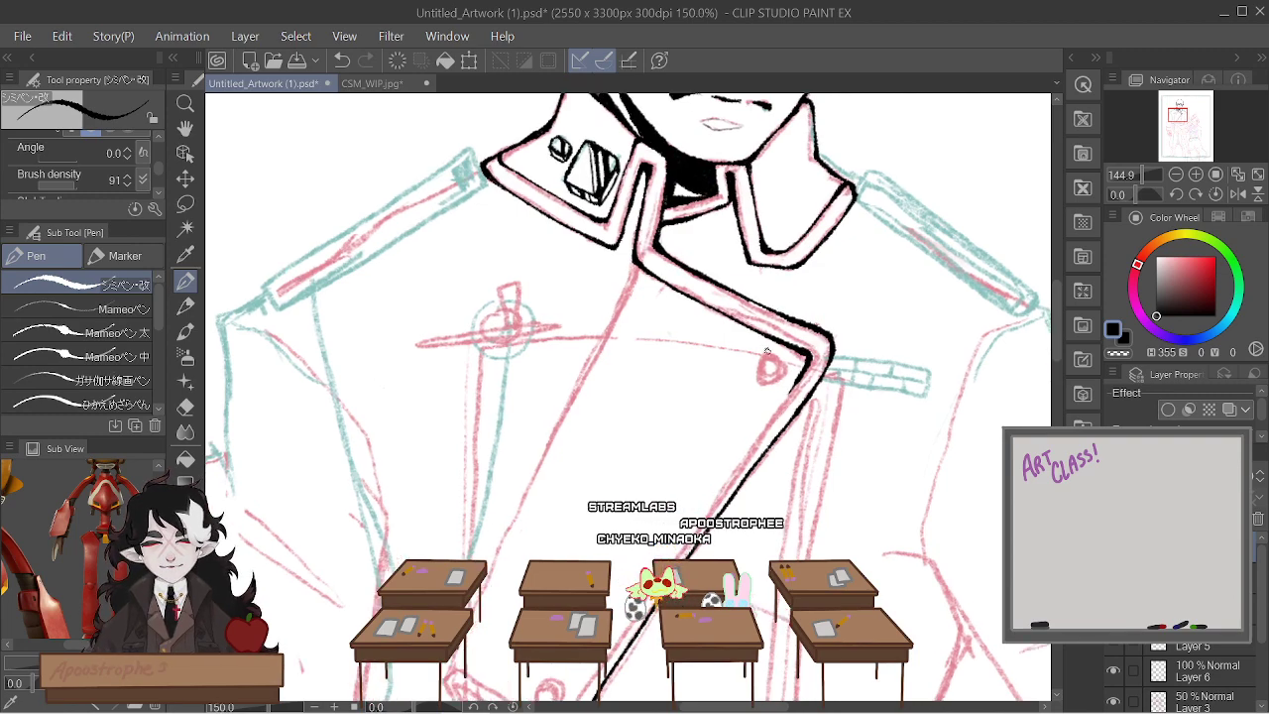
# Ink the coat flap's short bottom edge into the lower tip and begin the corner at its other end
pyautogui.scroll(4, 817, 341)
pyautogui.scroll(2, 642, 551)
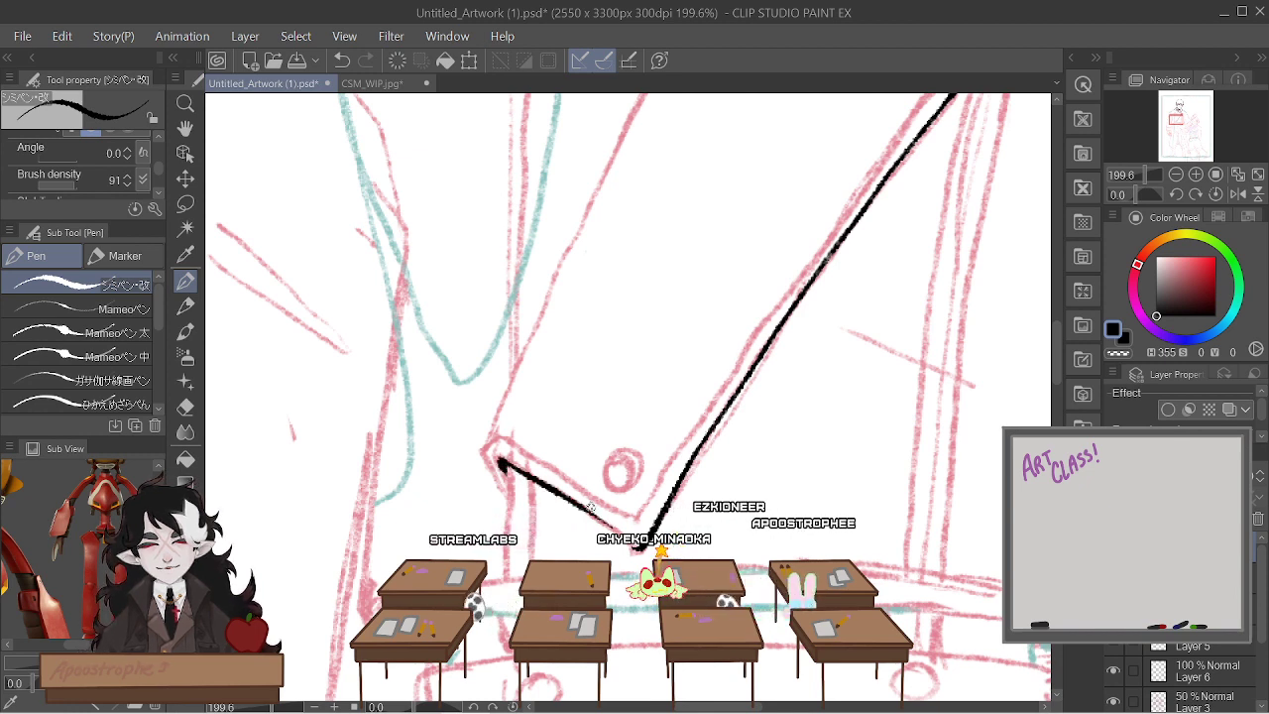
pyautogui.moveTo(601, 521); pyautogui.dragTo(629, 543)
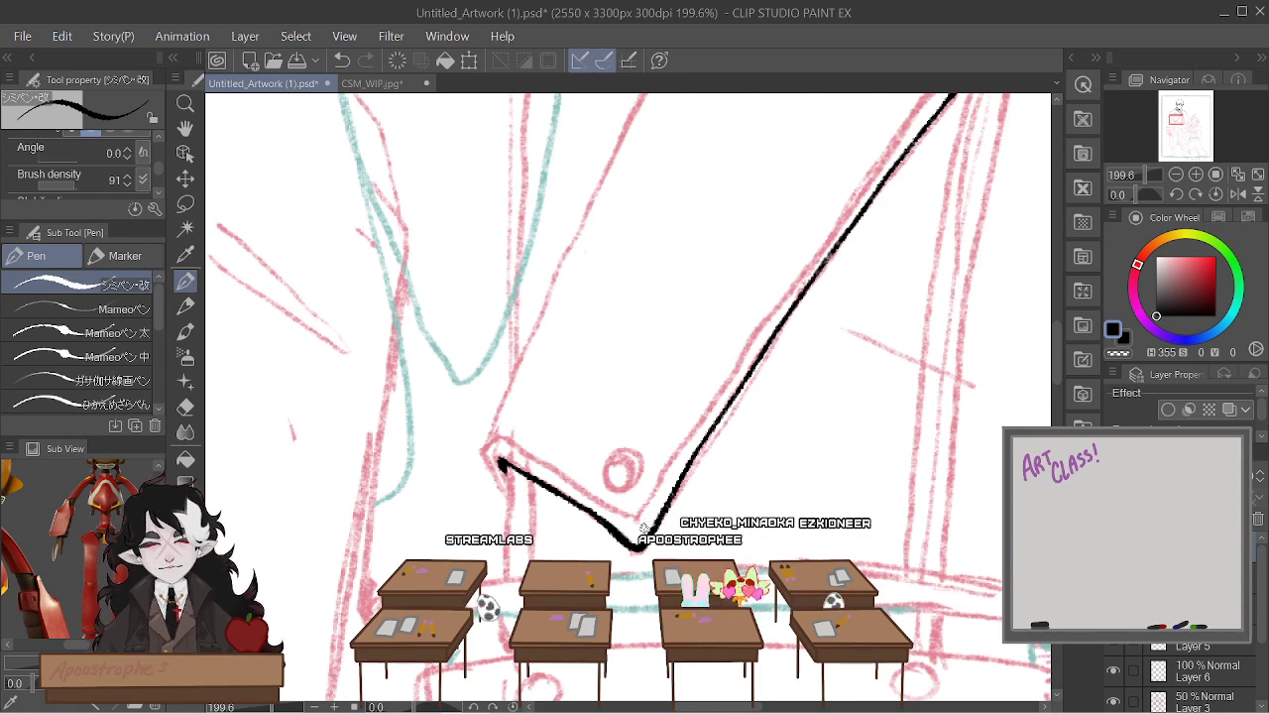
pyautogui.moveTo(481, 453)
pyautogui.mouseDown()
pyautogui.moveTo(504, 495)
pyautogui.moveTo(482, 452)
pyautogui.mouseUp()
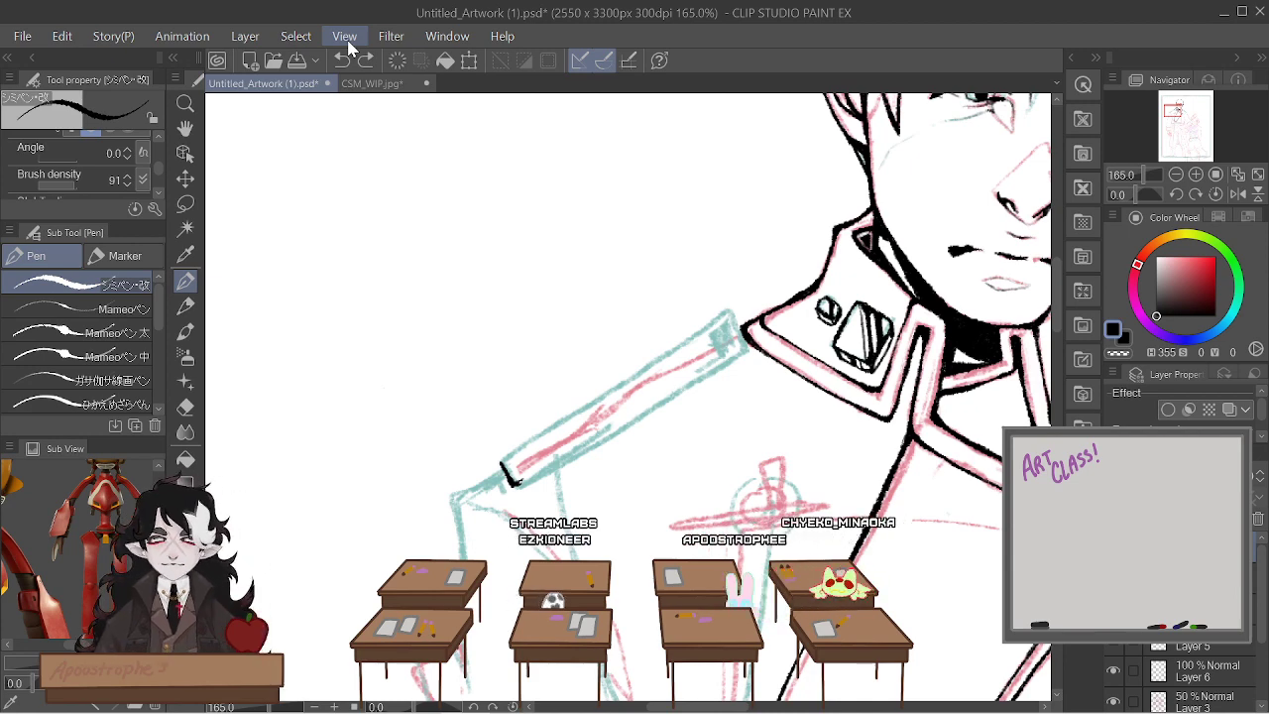
# Undo the last stroke on the shoulder strap and ink its long lower edge up toward the collar
pyautogui.click(347, 45)
pyautogui.click(338, 61)
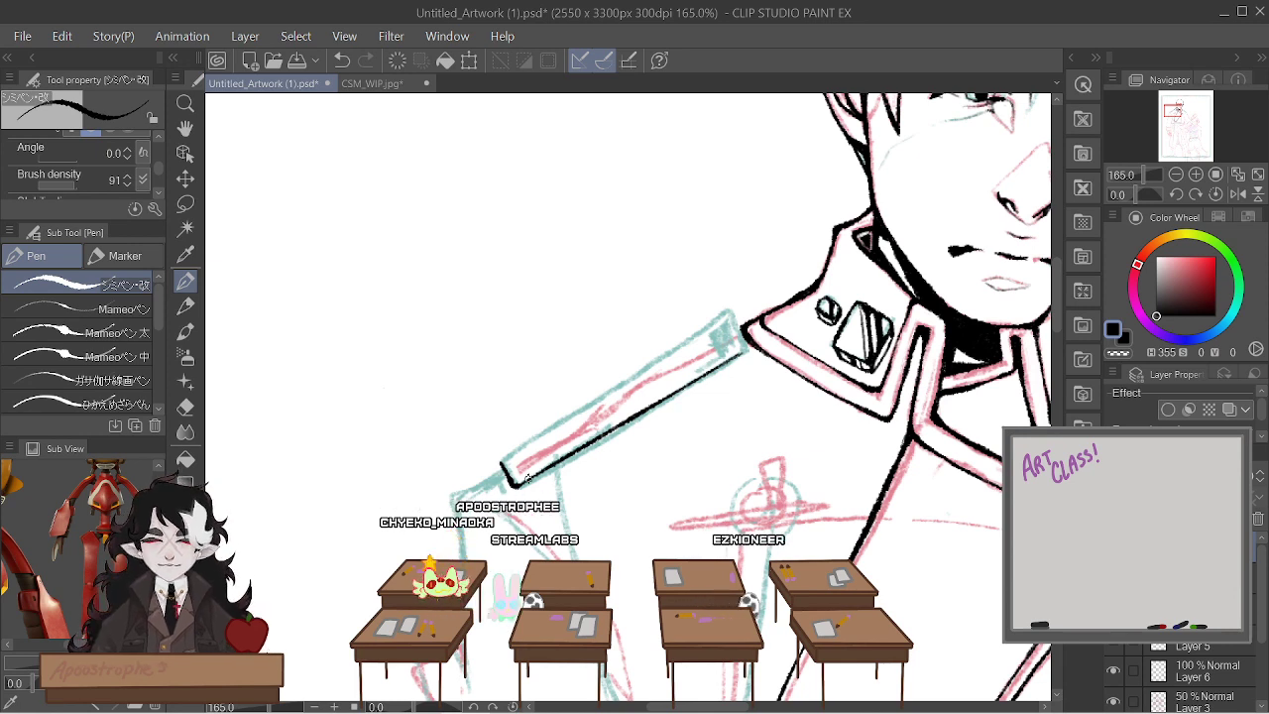
# Draw a long, thick test stroke in the empty area above the shoulder strap and undo it
pyautogui.moveTo(428, 382)
pyautogui.mouseDown()
pyautogui.moveTo(688, 221)
pyautogui.moveTo(786, 208)
pyautogui.mouseUp()
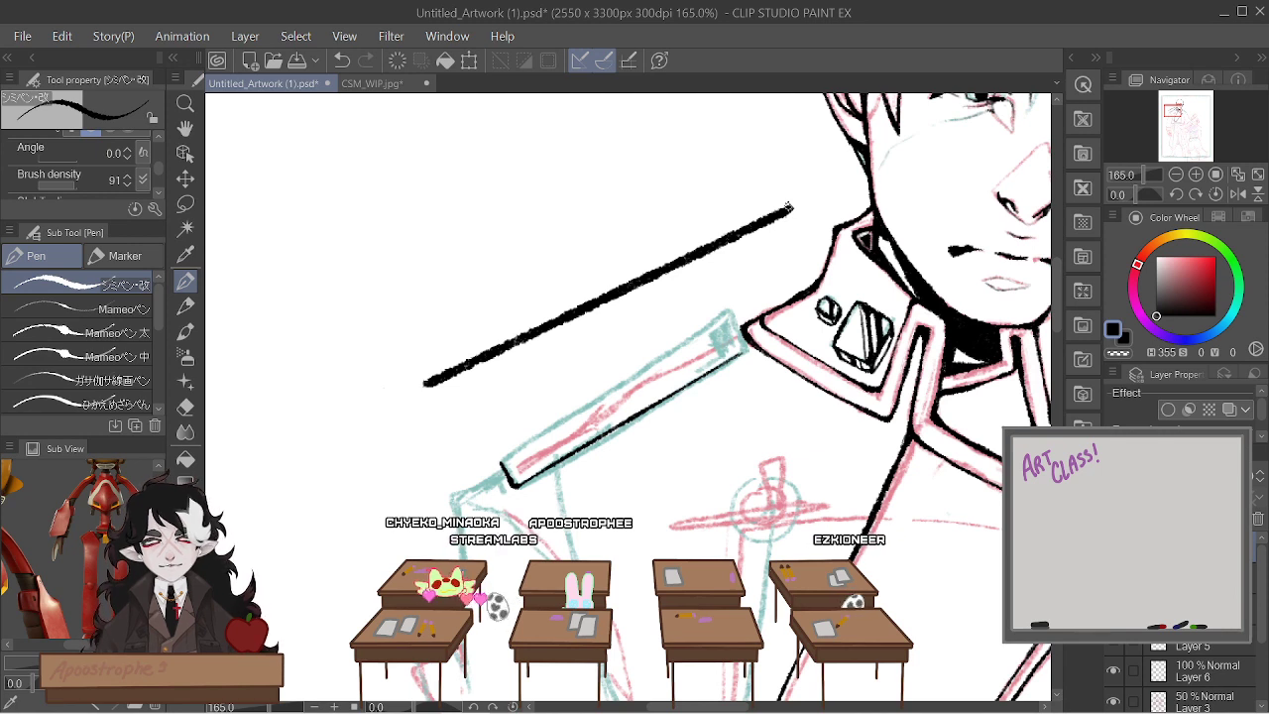
pyautogui.hotkey('ctrl', 'z')
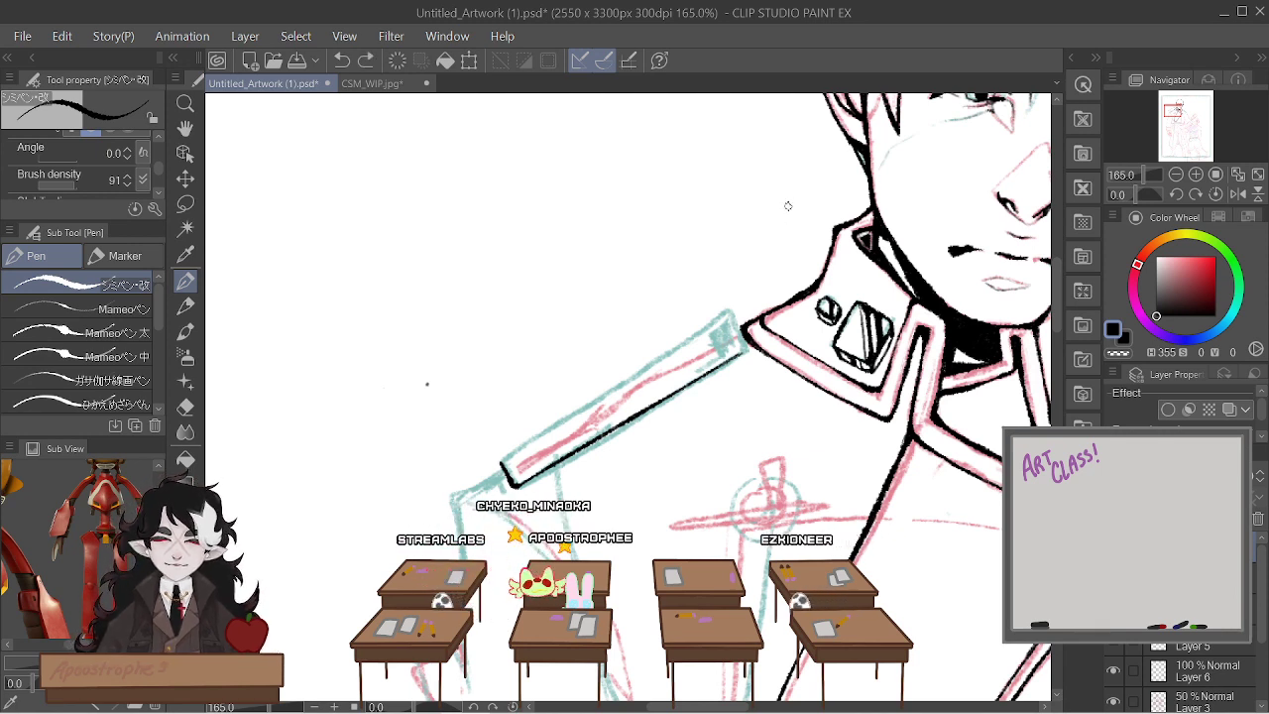
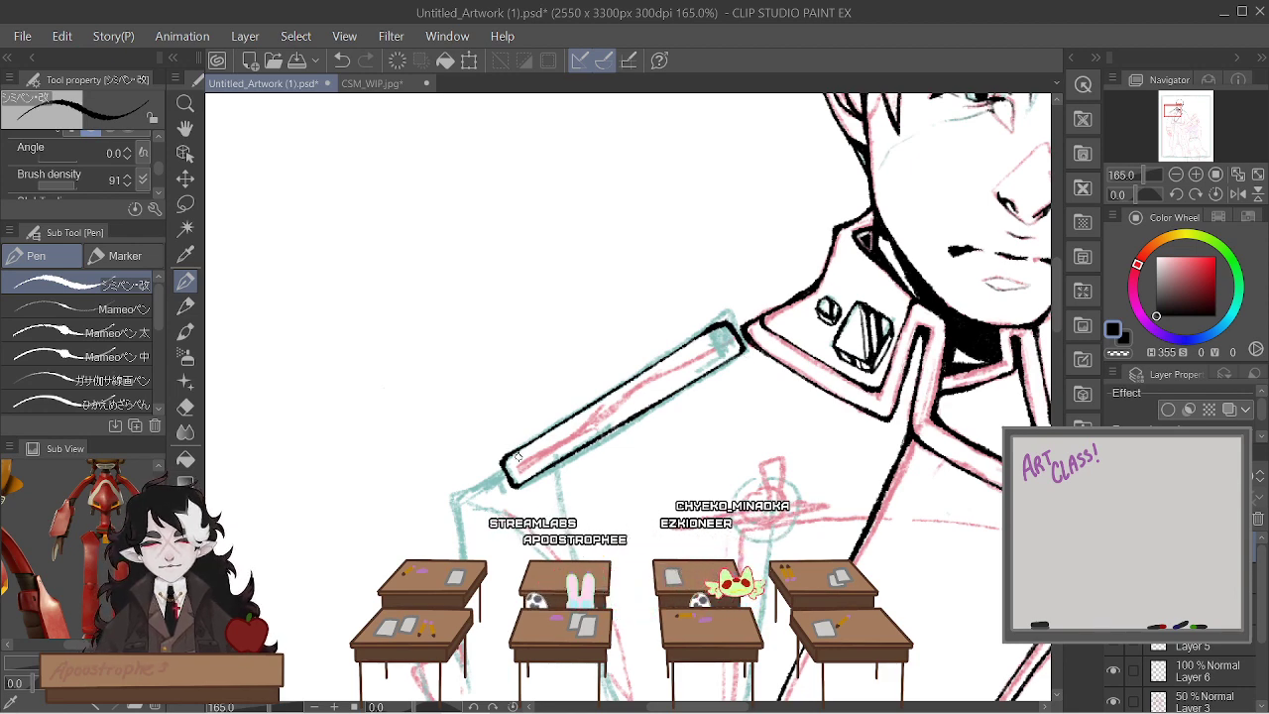
# Place a diagonal linear ruler in the empty area above the shoulder strap and ink thin and thick test strokes along it
pyautogui.moveTo(849, 519); pyautogui.dragTo(769, 489)
pyautogui.scroll(-5, 769, 489)
pyautogui.scroll(8, 775, 480)
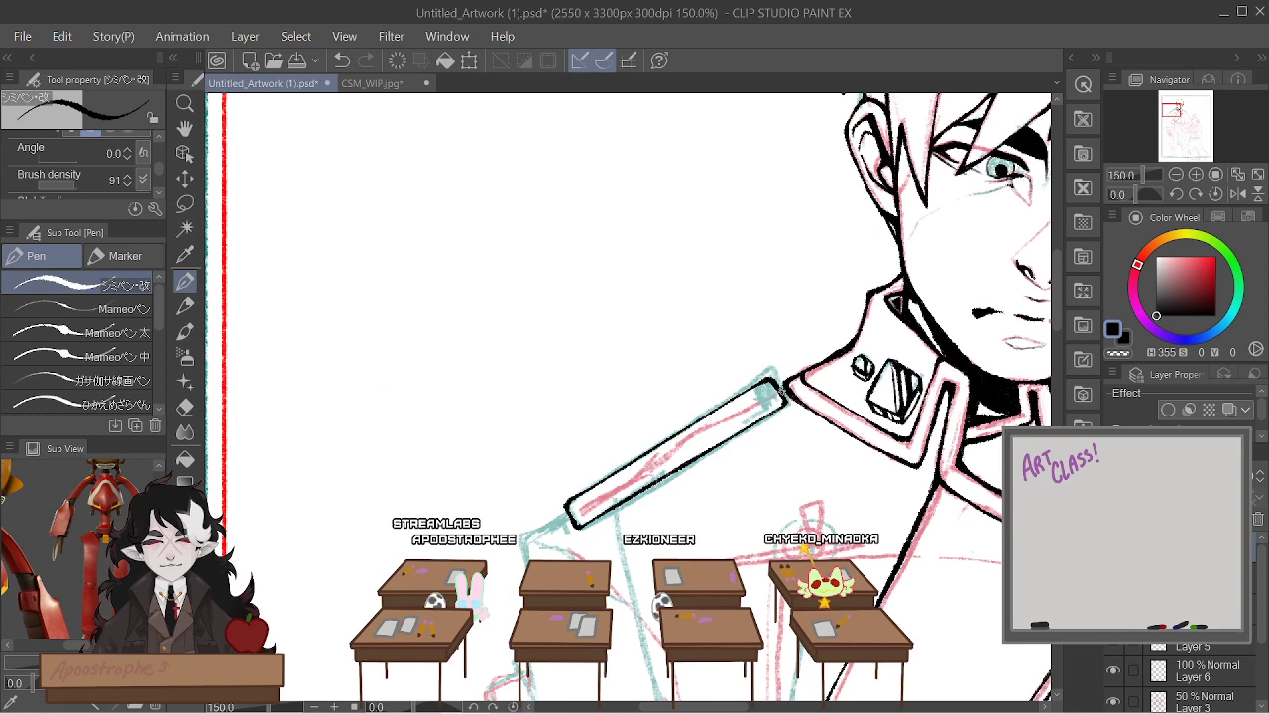
pyautogui.press('u')
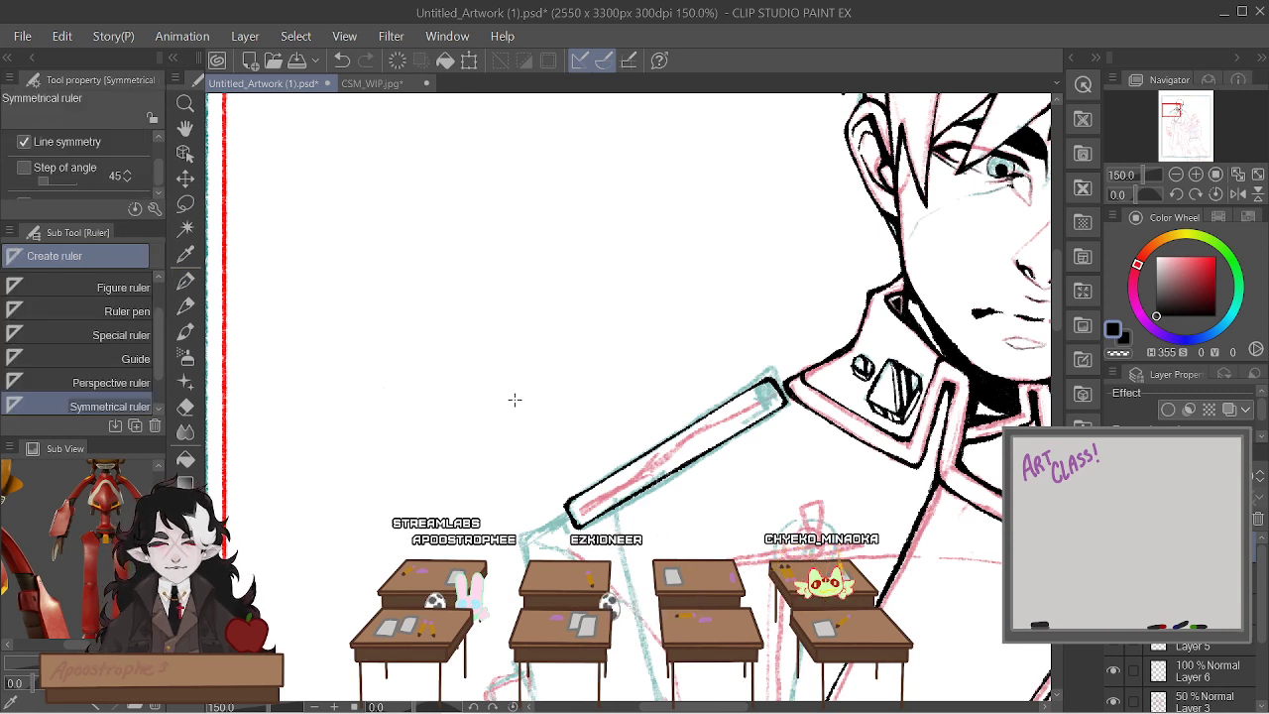
pyautogui.scroll(2, 151, 293)
pyautogui.click(129, 286)
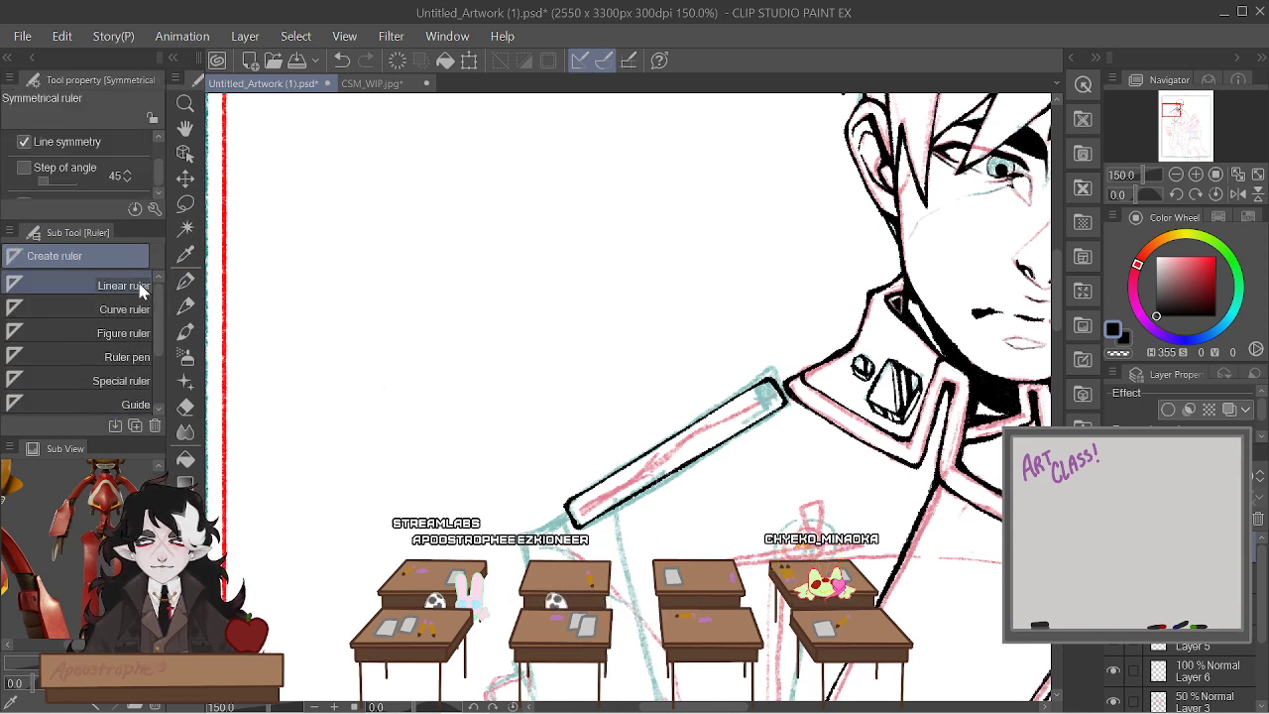
pyautogui.moveTo(357, 390); pyautogui.dragTo(760, 159)
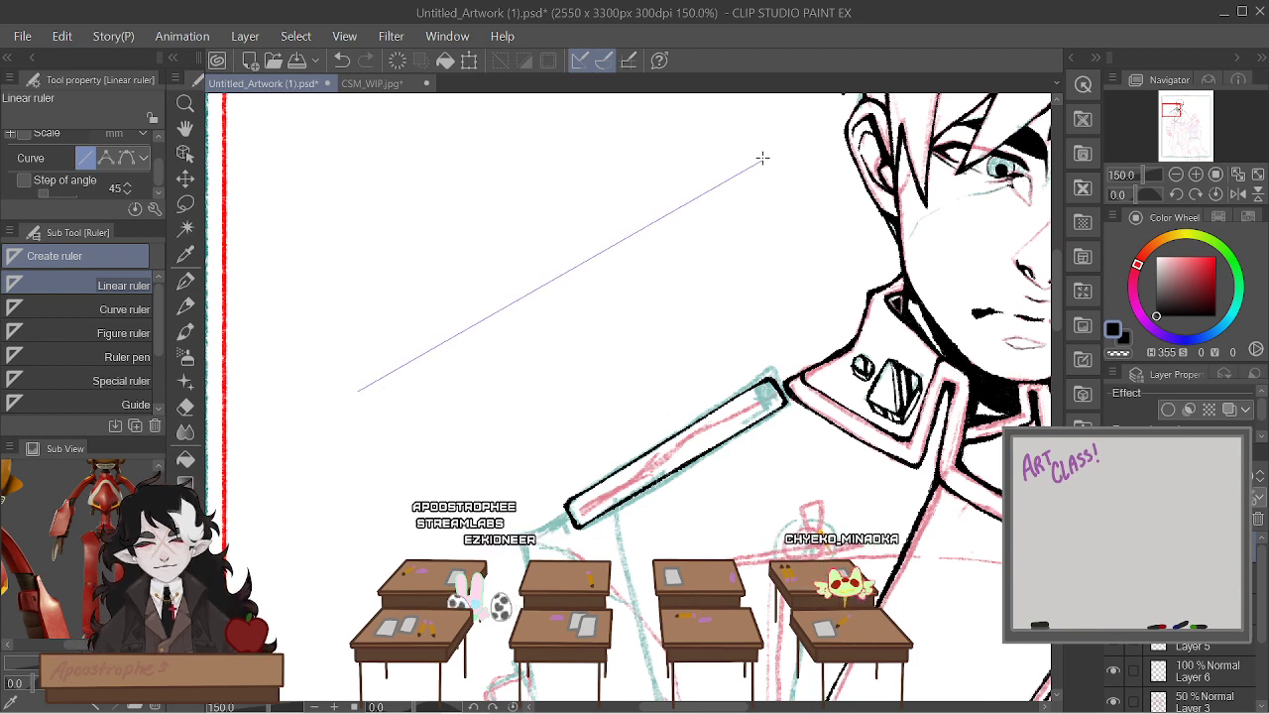
pyautogui.click(184, 283)
pyautogui.moveTo(453, 336)
pyautogui.mouseDown()
pyautogui.moveTo(552, 252)
pyautogui.moveTo(761, 160)
pyautogui.moveTo(494, 316)
pyautogui.mouseUp()
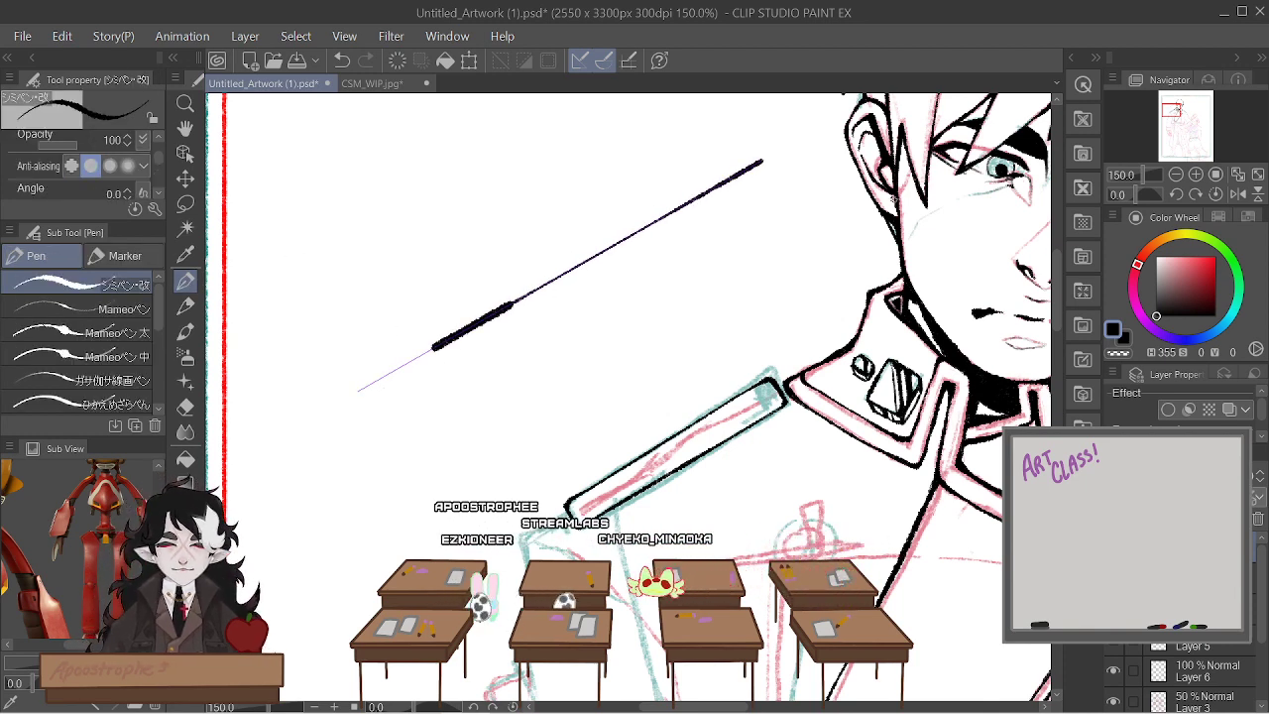
# Hide the ruler, draw freehand test strokes in the empty area, and undo the test strokes
pyautogui.rightClick(1227, 542)
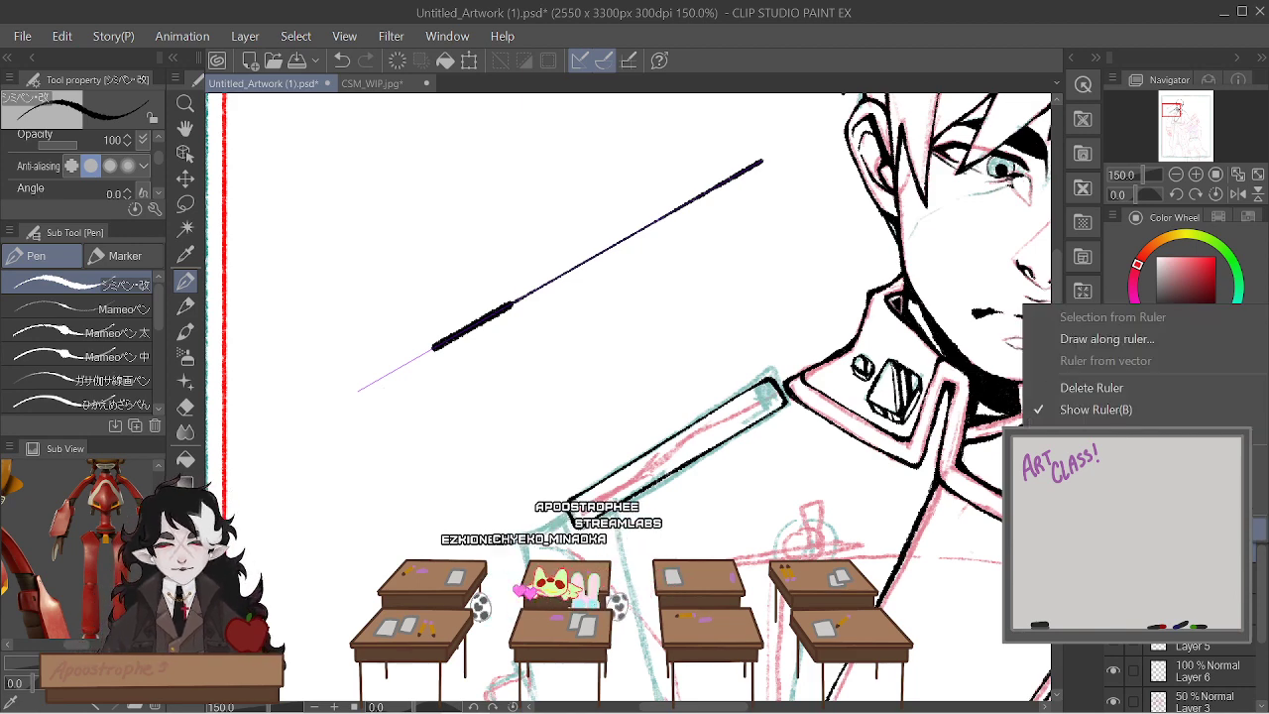
pyautogui.click(1136, 407)
pyautogui.moveTo(605, 312)
pyautogui.mouseDown()
pyautogui.moveTo(634, 391)
pyautogui.moveTo(607, 431)
pyautogui.mouseUp()
pyautogui.moveTo(575, 357); pyautogui.dragTo(652, 313)
pyautogui.hotkey('ctrl', 'z')
pyautogui.hotkey('ctrl', 'z')
pyautogui.hotkey('ctrl', 'z')
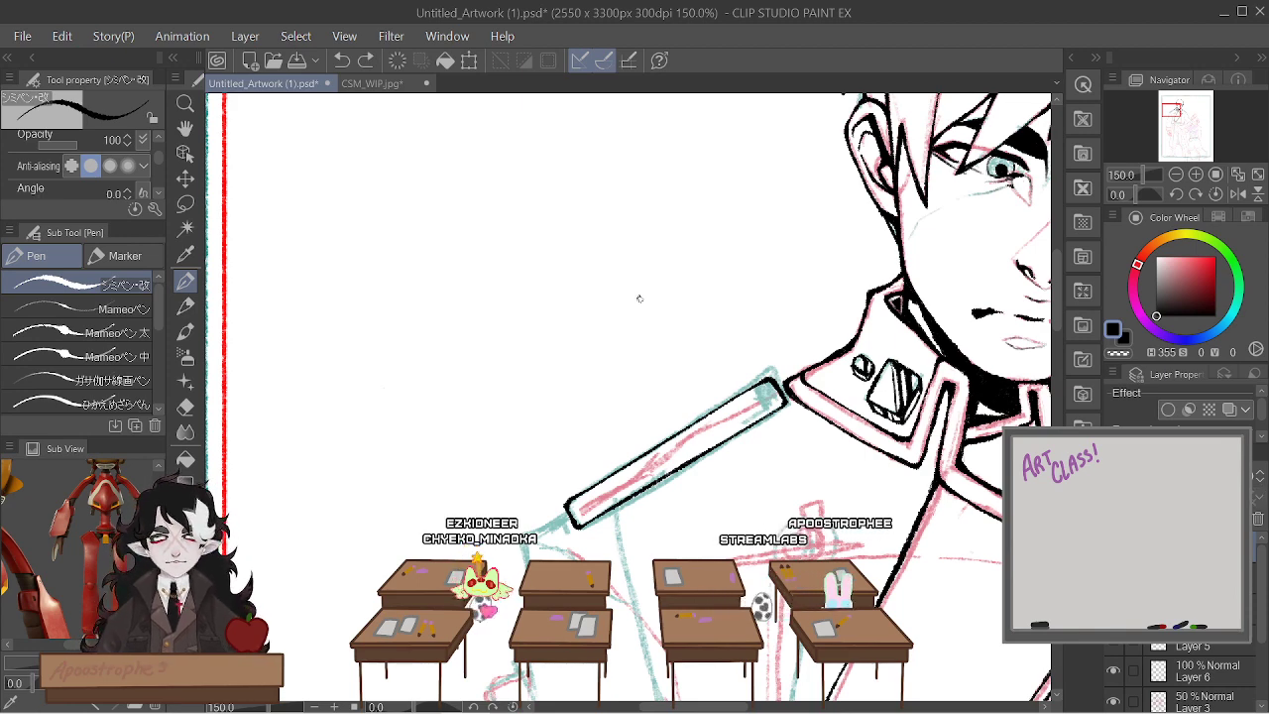
# Ink the short shoulder line from the inked strap's outer end to the shoulder corner and start it down the sleeve
pyautogui.scroll(-6, 629, 377)
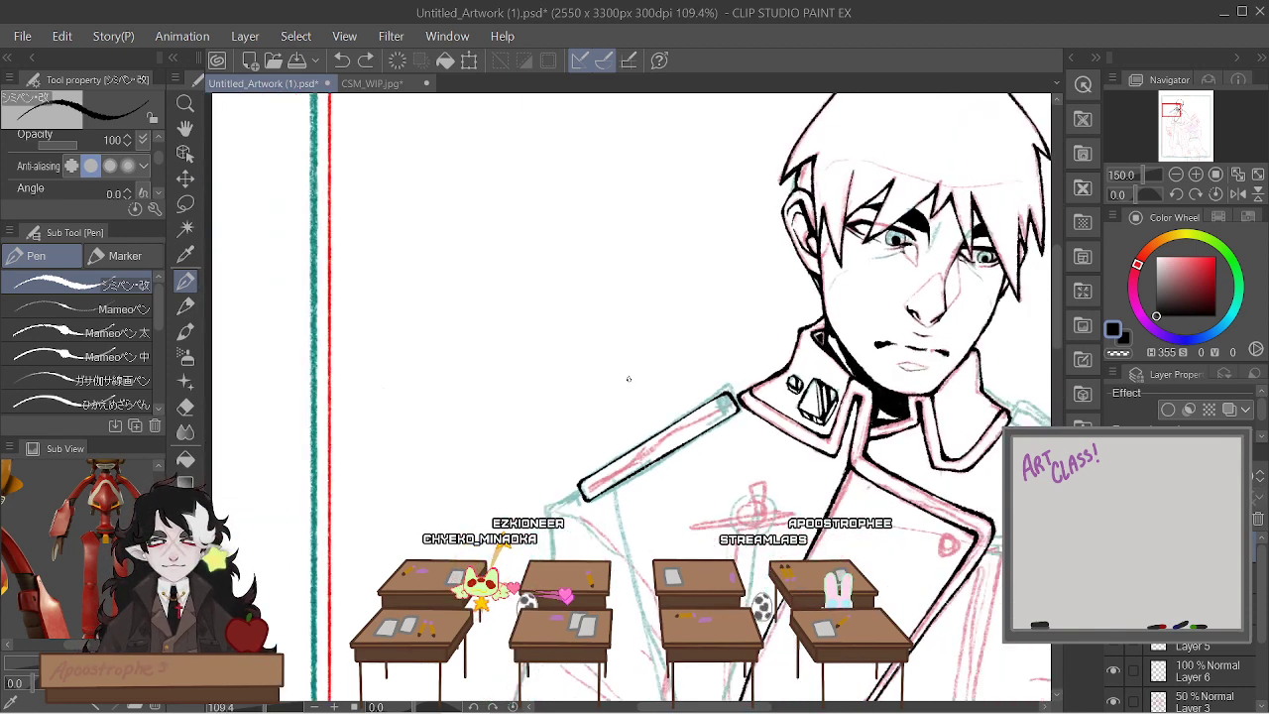
pyautogui.scroll(2, 897, 377)
pyautogui.scroll(3, 896, 377)
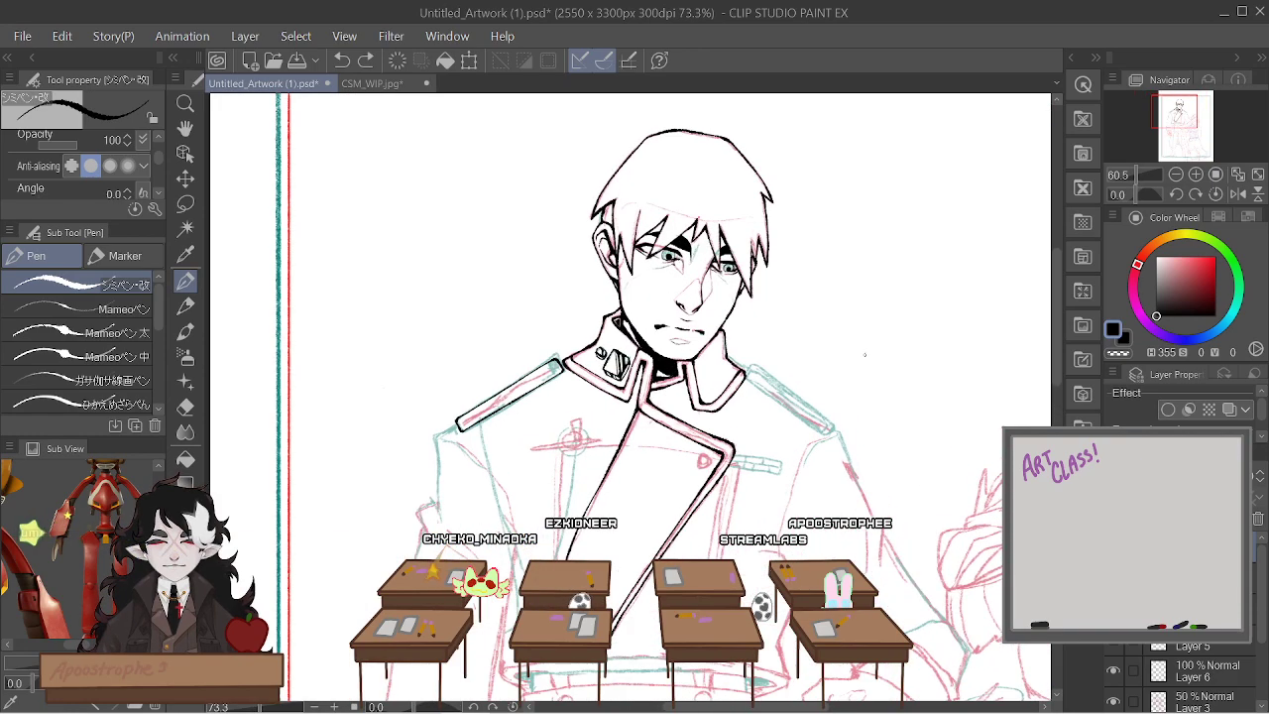
pyautogui.scroll(2, 988, 414)
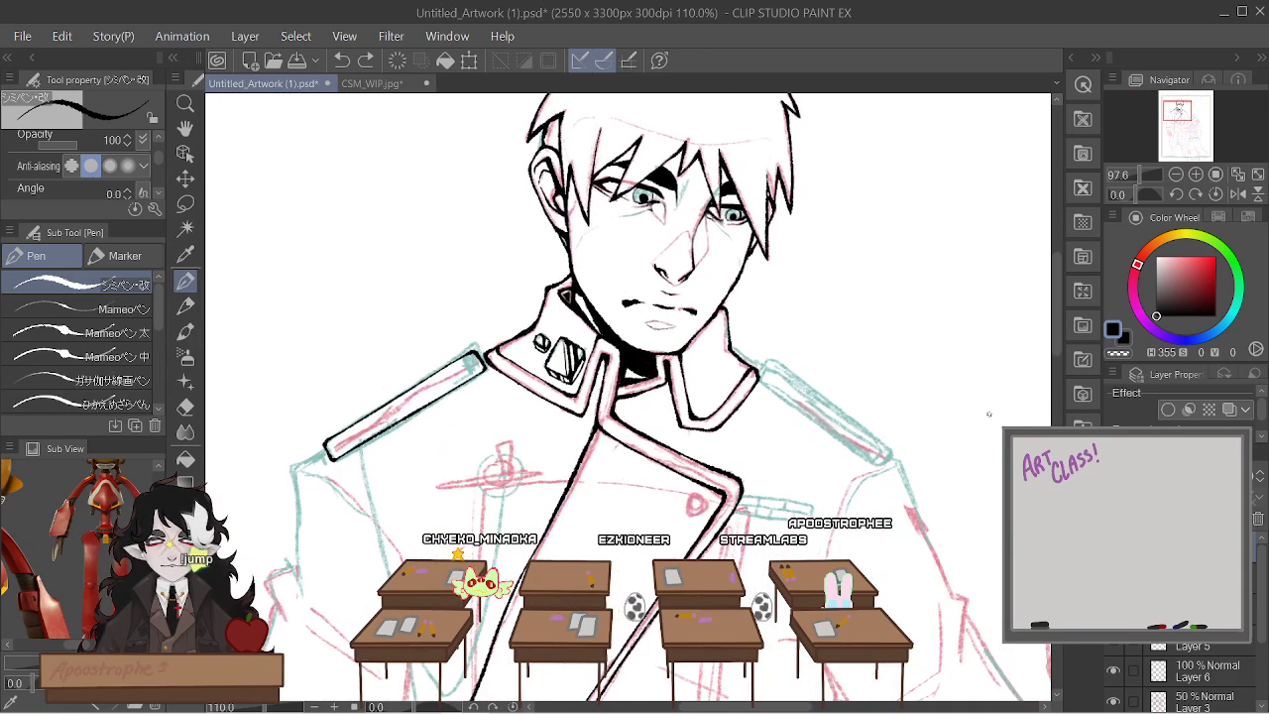
pyautogui.scroll(-2, 266, 397)
pyautogui.scroll(4, 259, 412)
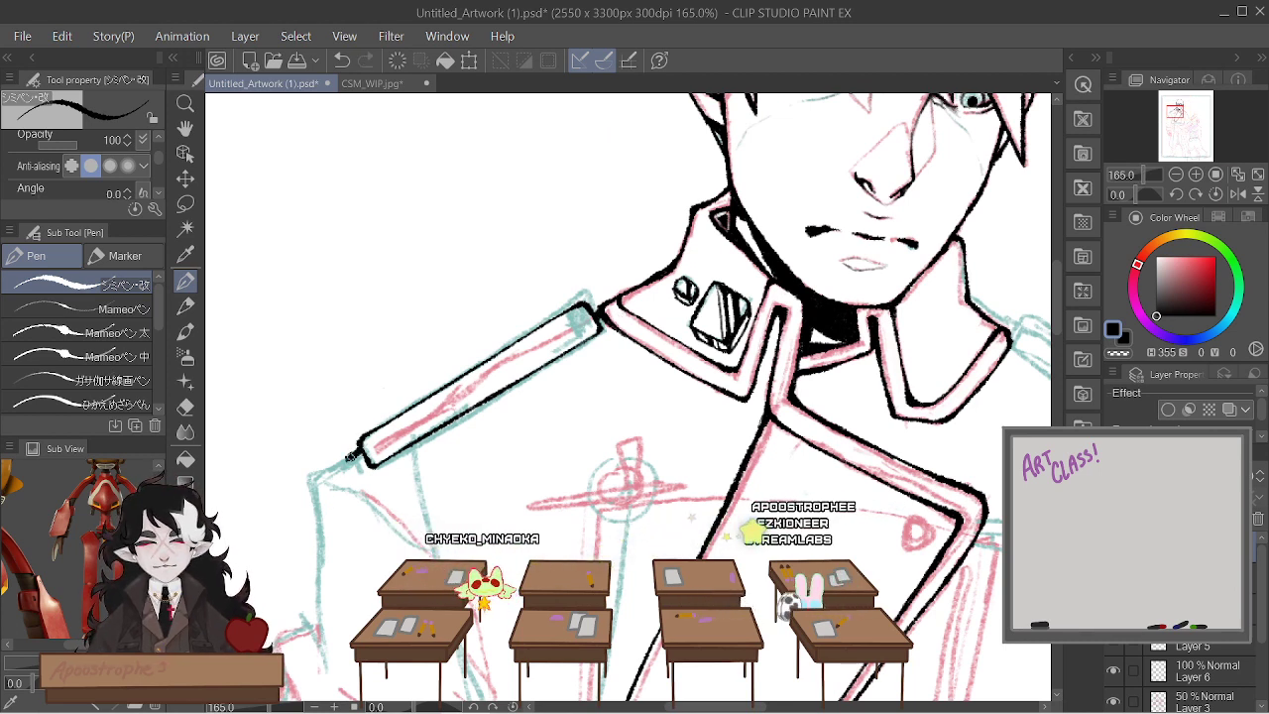
pyautogui.moveTo(320, 473); pyautogui.dragTo(311, 500)
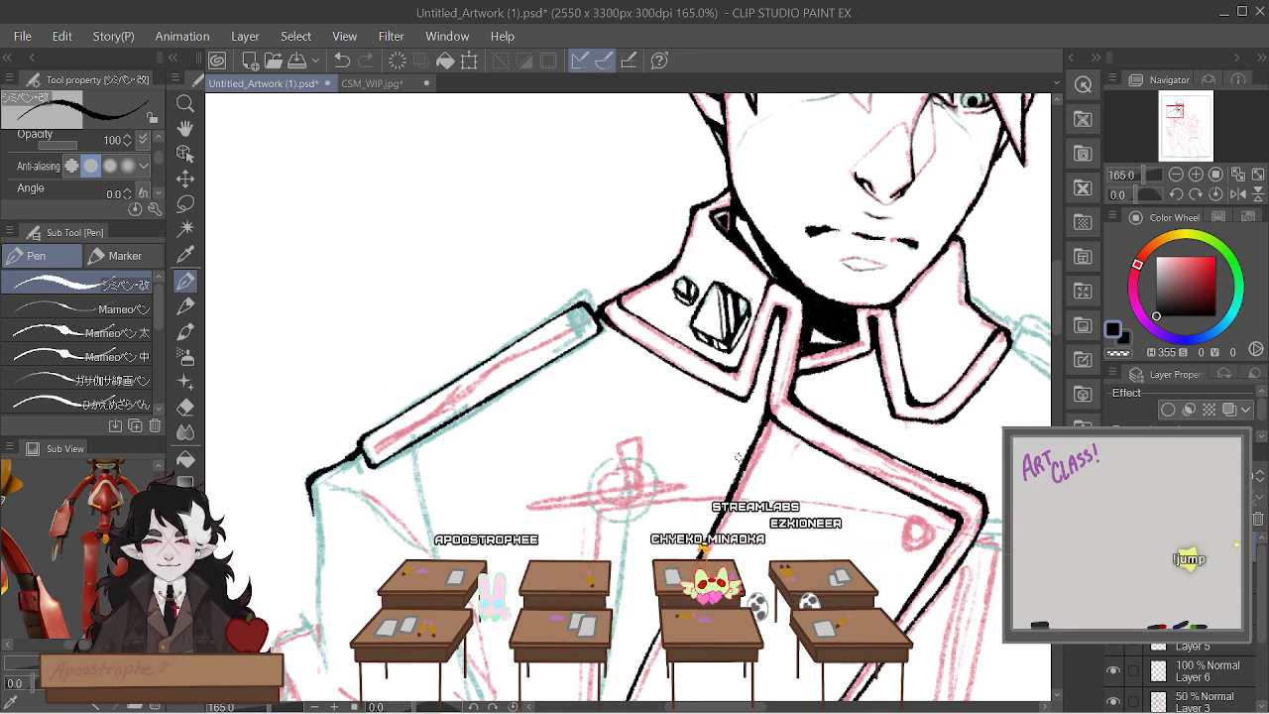
# Ink the second shoulder strap on the other side of the collar, with its short ends and long edges
pyautogui.scroll(-11, 891, 520)
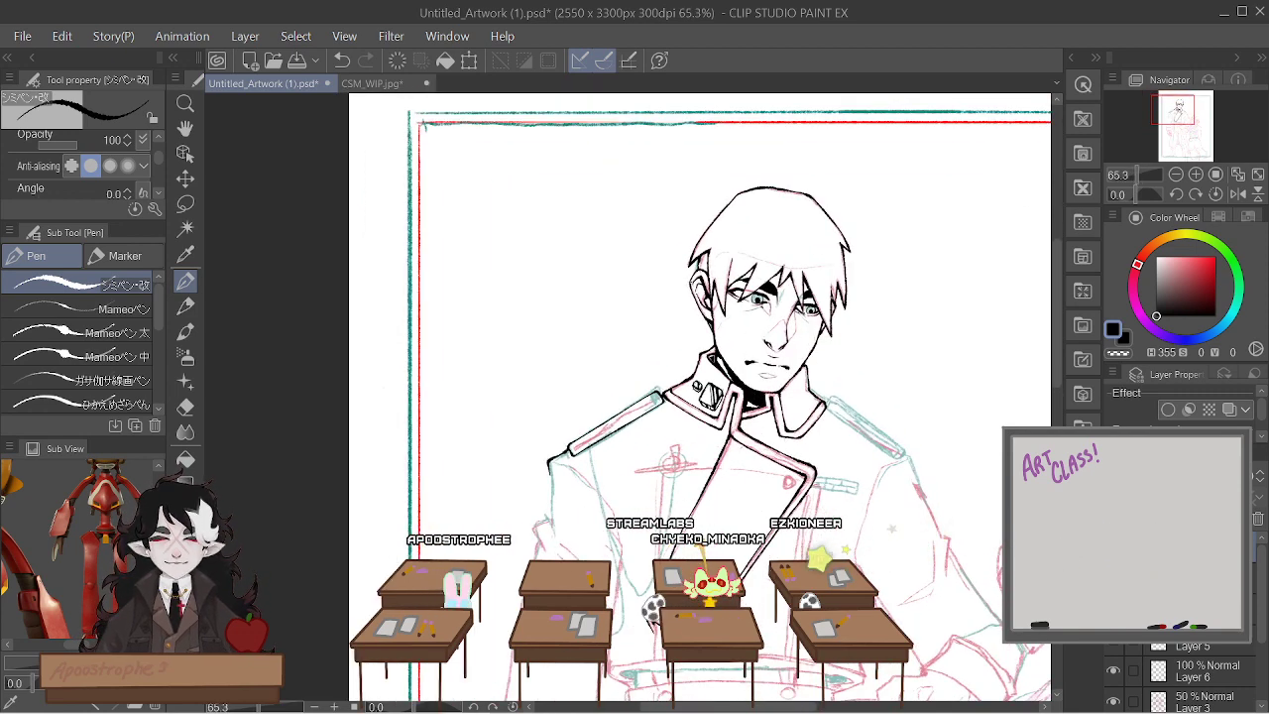
pyautogui.scroll(4, 891, 528)
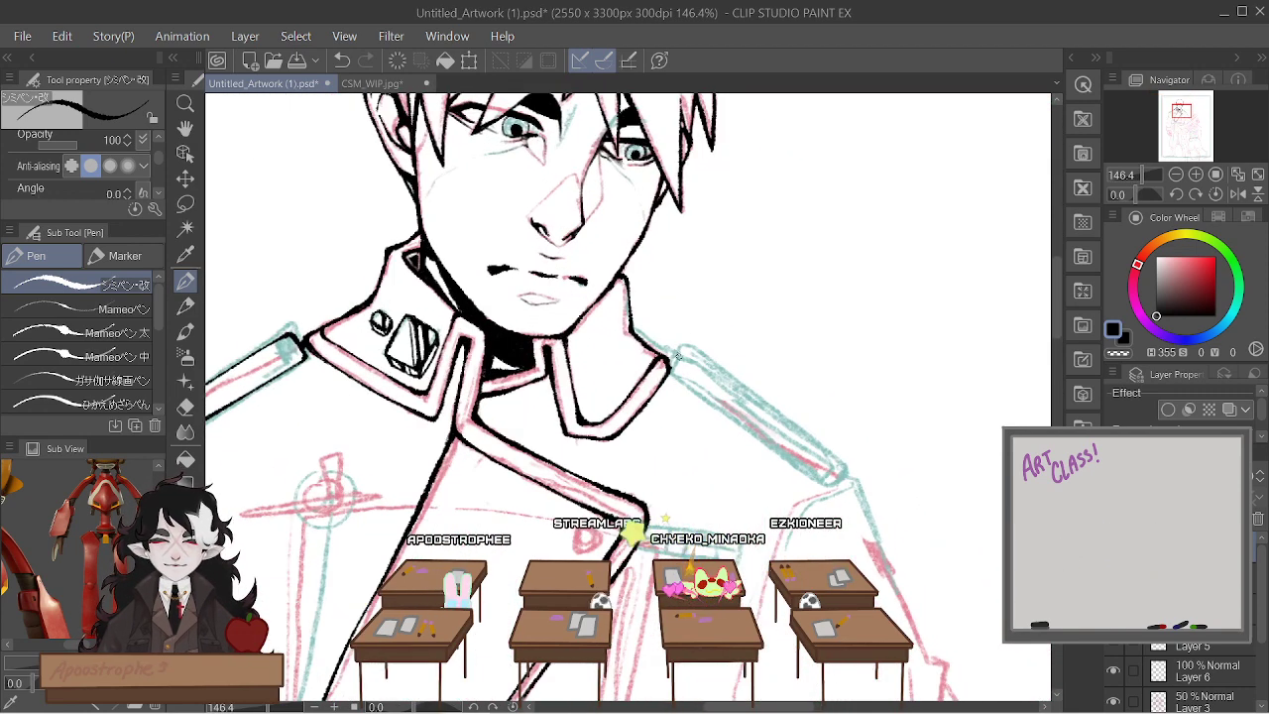
pyautogui.scroll(1, 677, 355)
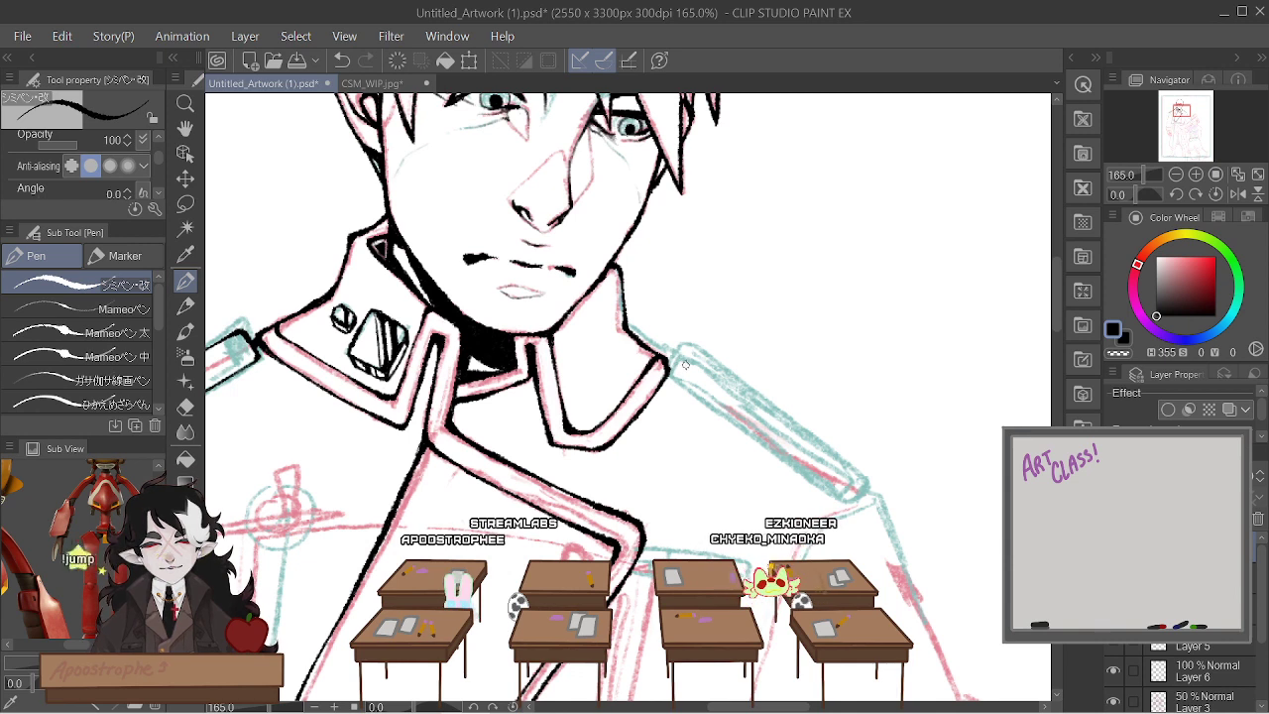
pyautogui.moveTo(683, 359); pyautogui.dragTo(672, 384)
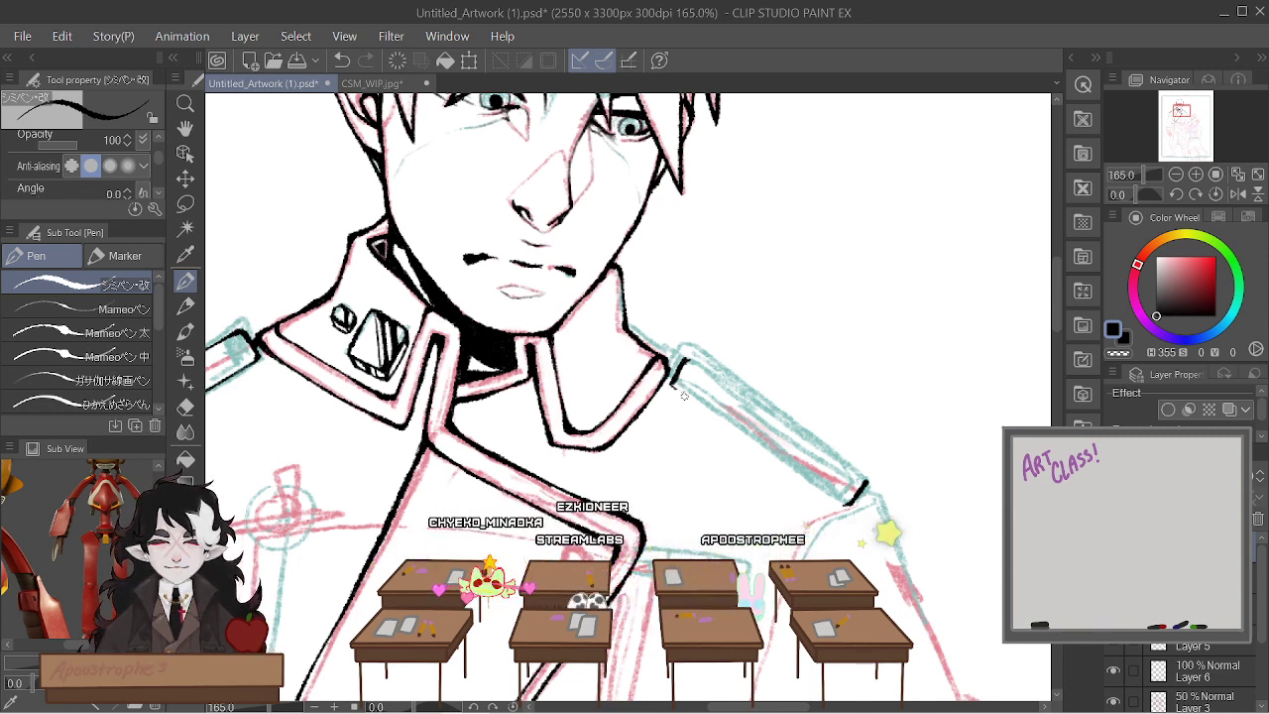
pyautogui.scroll(-5, 682, 395)
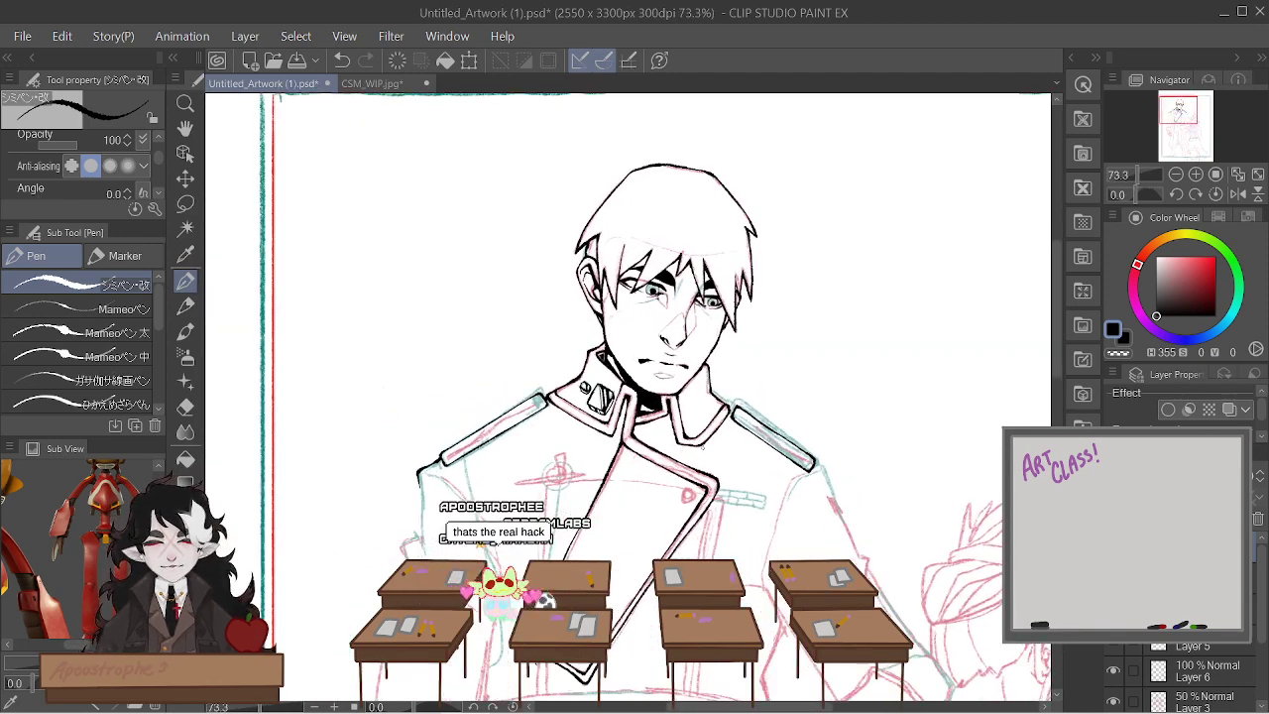
pyautogui.scroll(4, 702, 448)
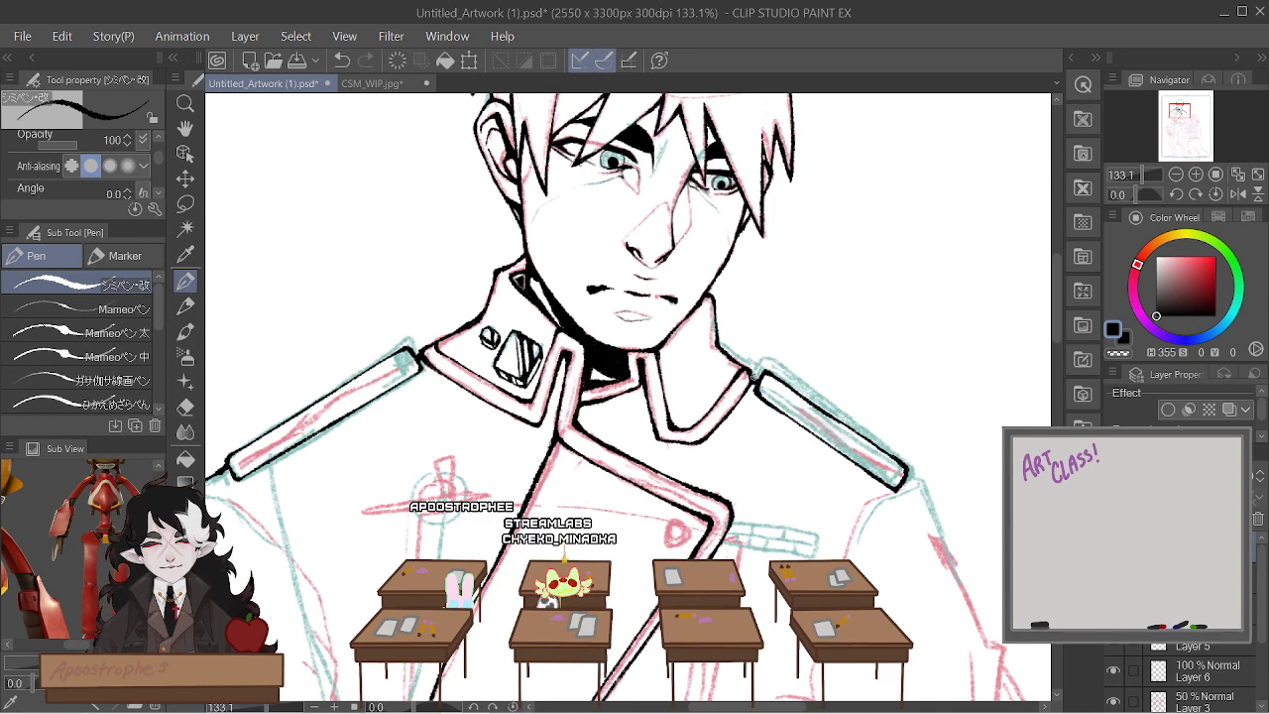
# Ink the hanging arm's sleeve with its elbow fold and both long edges down to the cuff, plus the coat's waist corner beside it
pyautogui.scroll(-6, 728, 337)
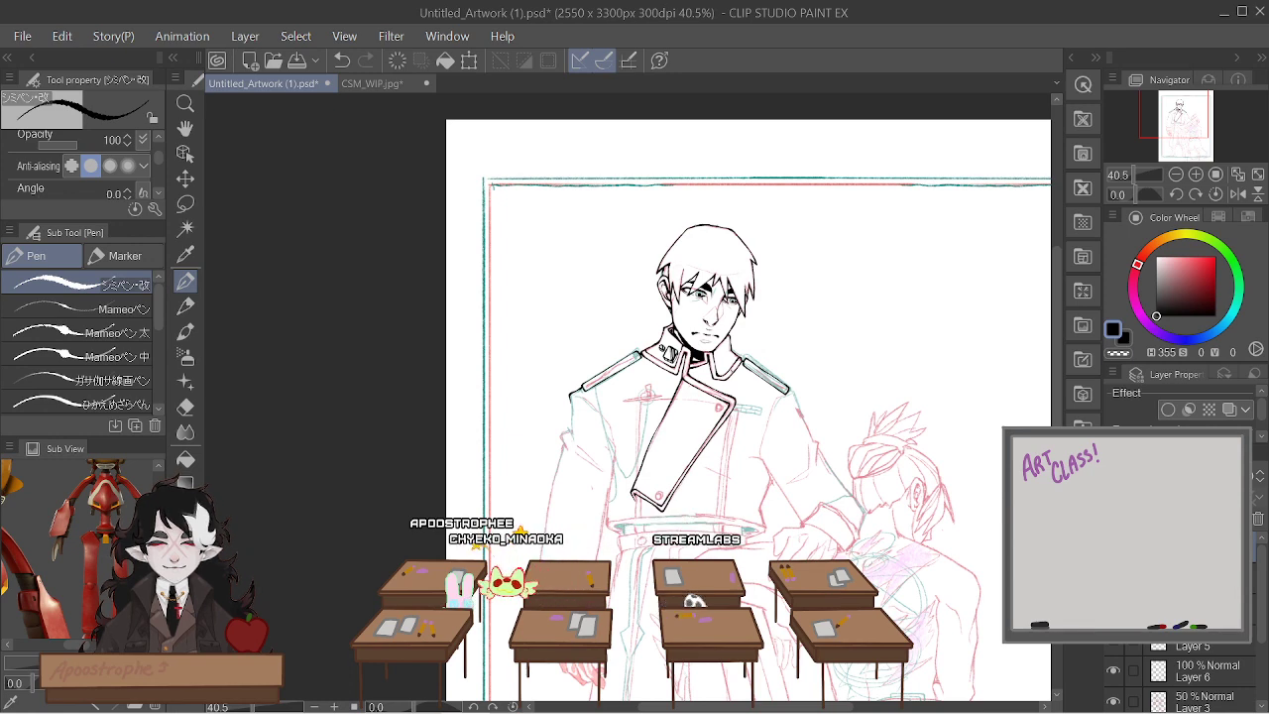
pyautogui.scroll(1, 554, 643)
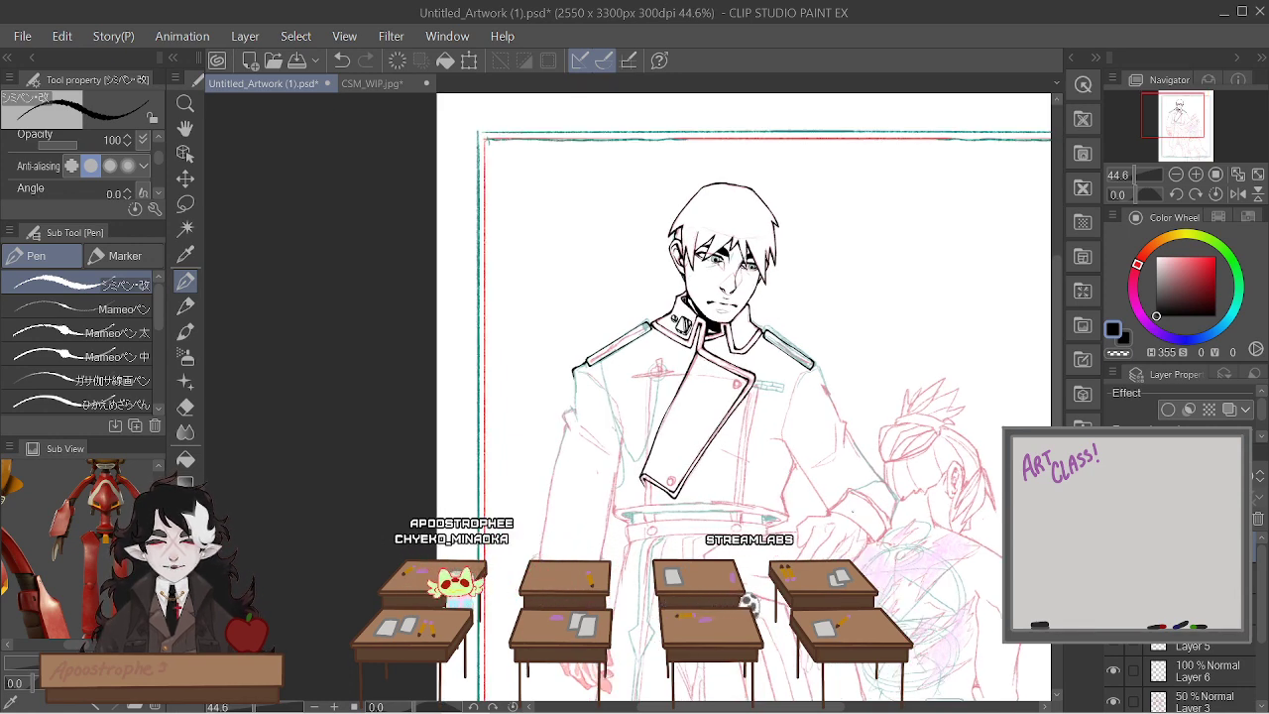
pyautogui.scroll(4, 858, 527)
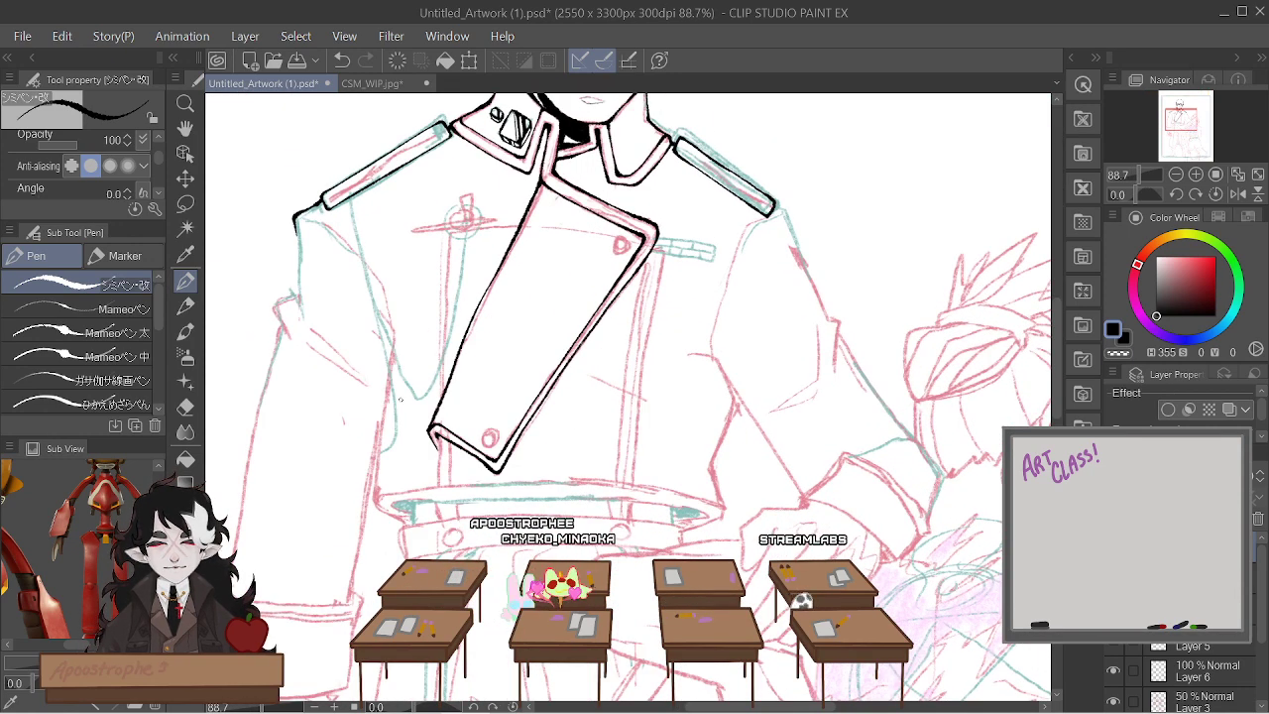
pyautogui.scroll(-2, 400, 400)
pyautogui.scroll(5, 388, 248)
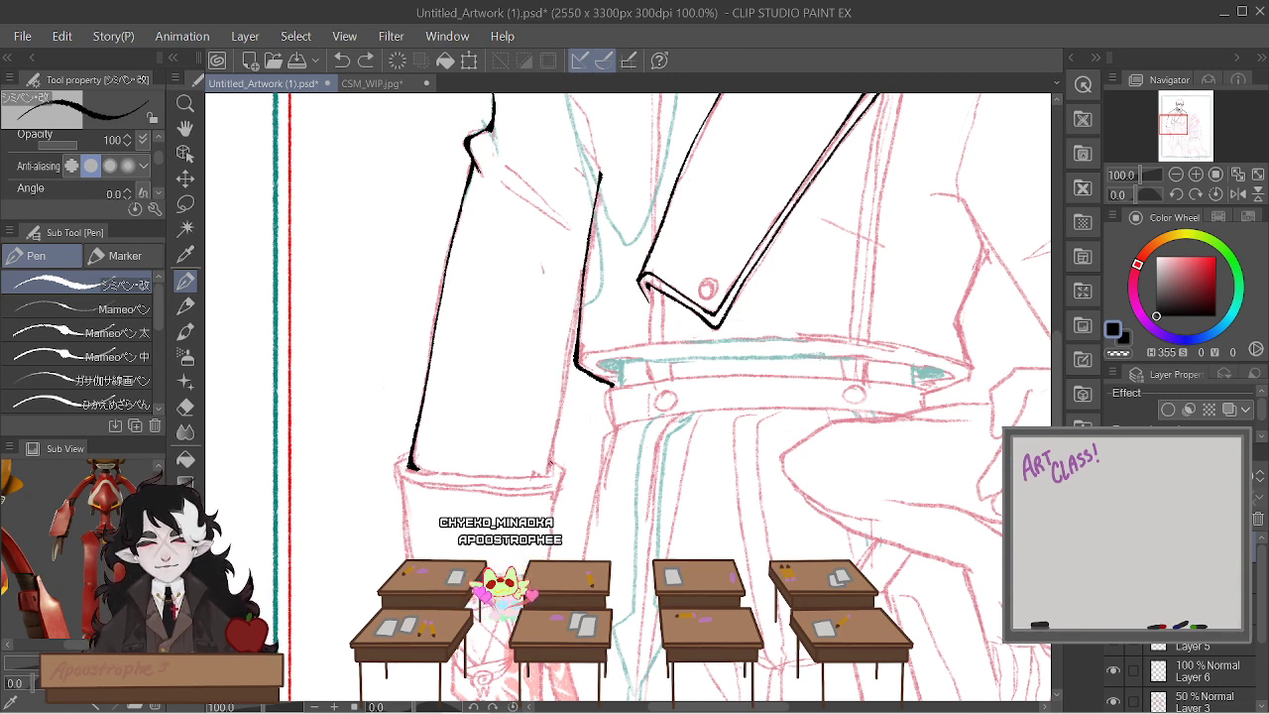
pyautogui.moveTo(548, 472); pyautogui.dragTo(576, 347)
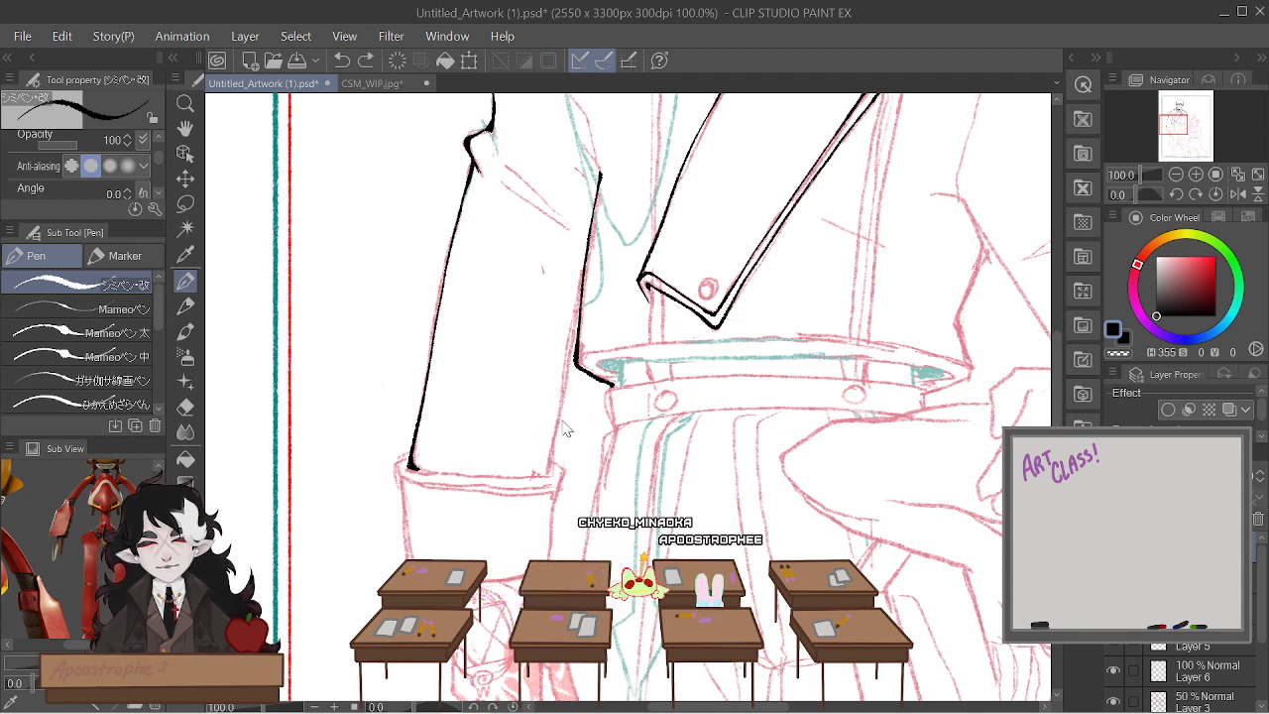
pyautogui.moveTo(563, 394); pyautogui.dragTo(580, 311)
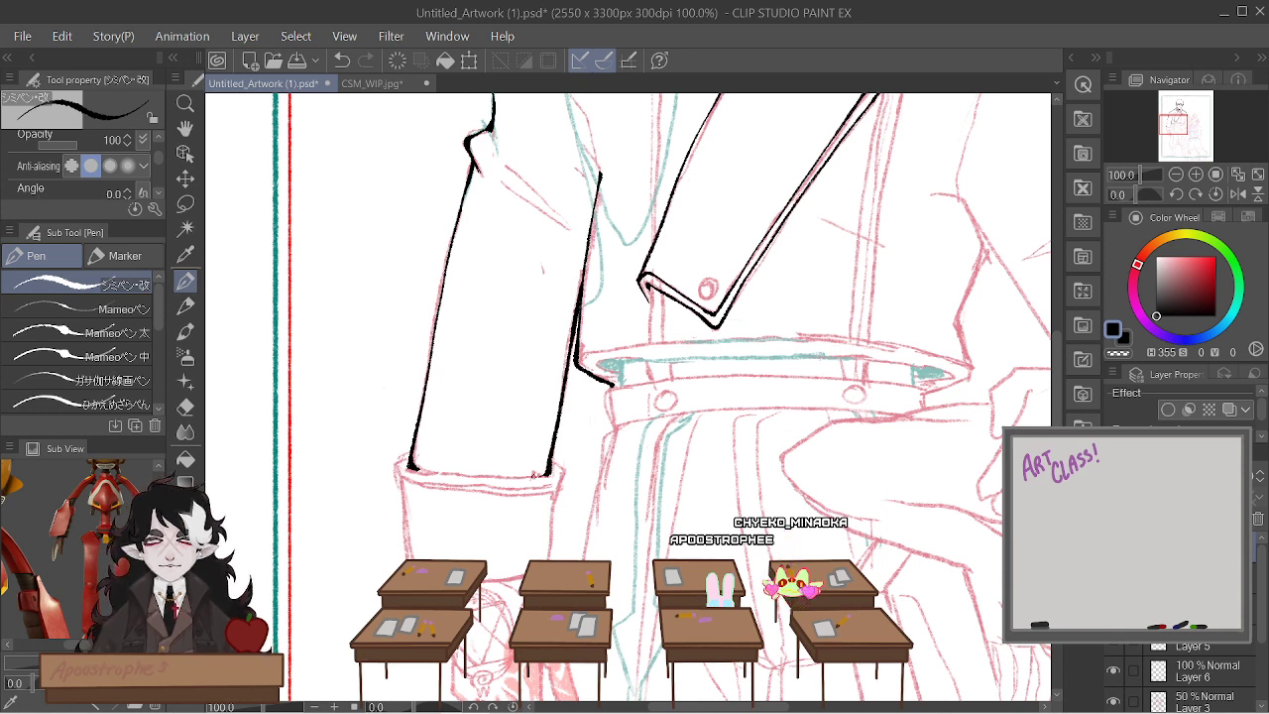
# Ink the outer rim of the hanging sleeve's cuff, with both side corners and the long curved edge joining them
pyautogui.scroll(-5, 565, 421)
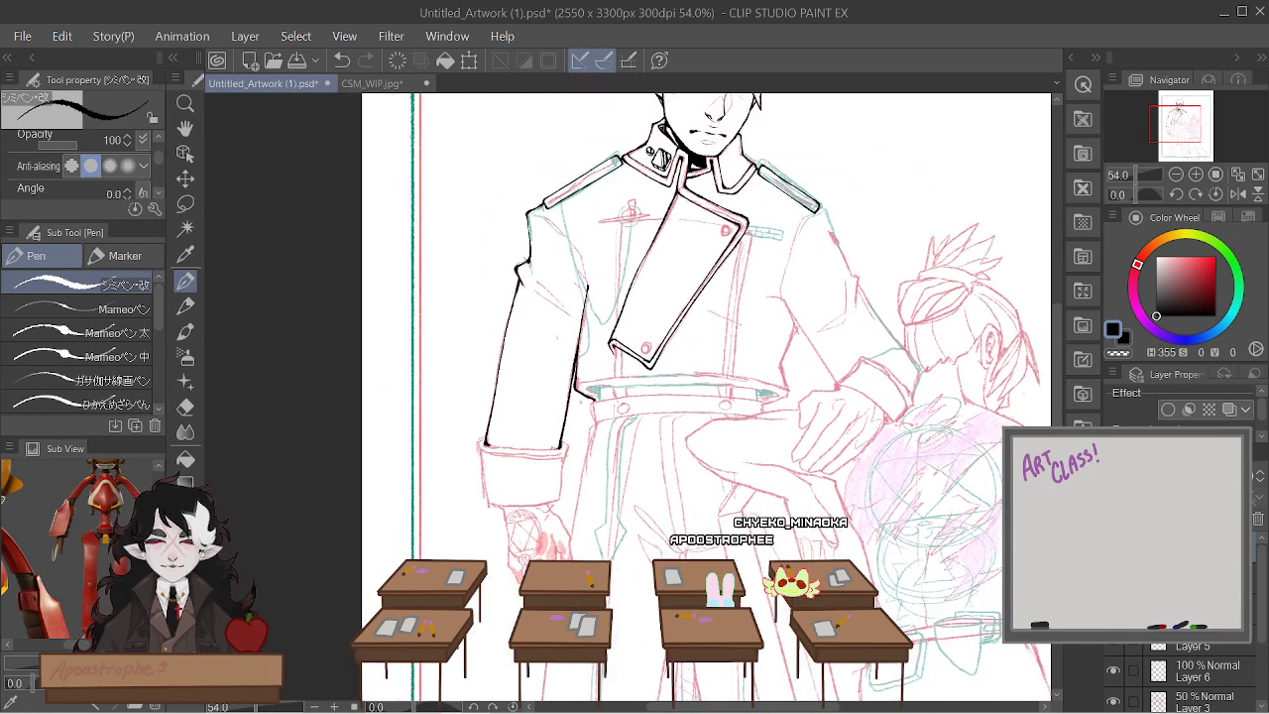
pyautogui.scroll(3, 581, 399)
pyautogui.scroll(1, 581, 398)
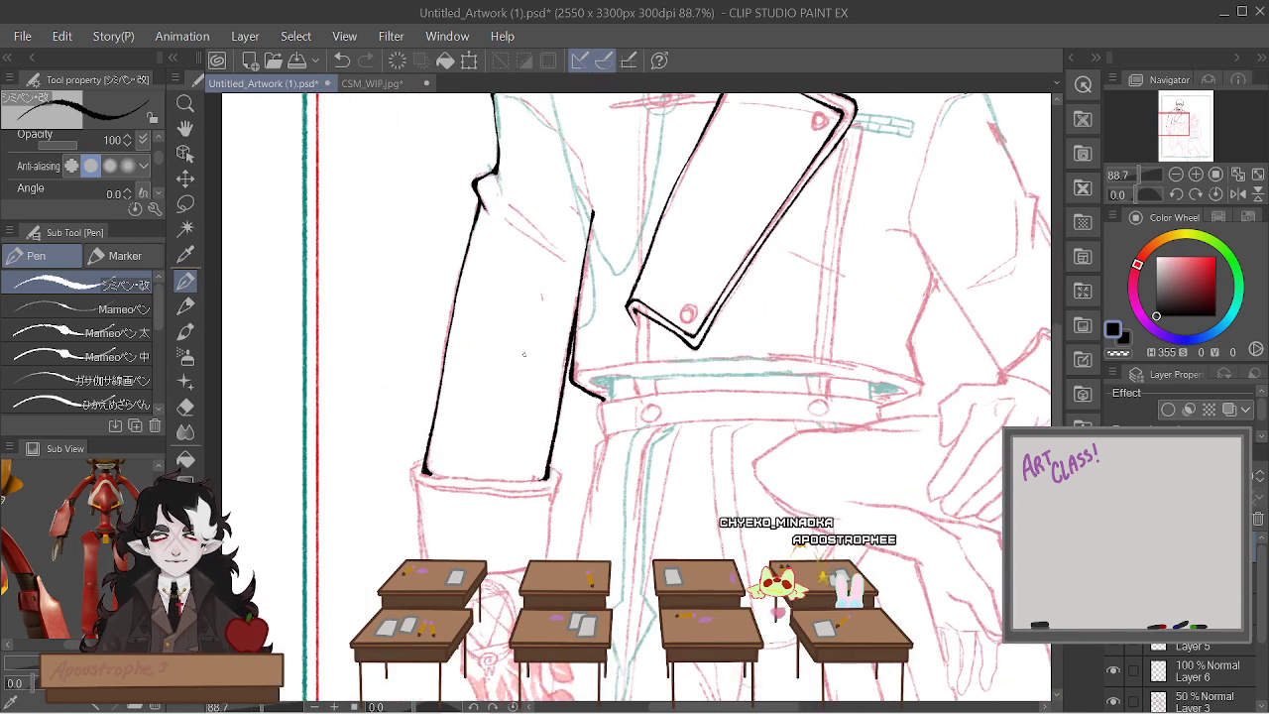
pyautogui.scroll(-3, 524, 354)
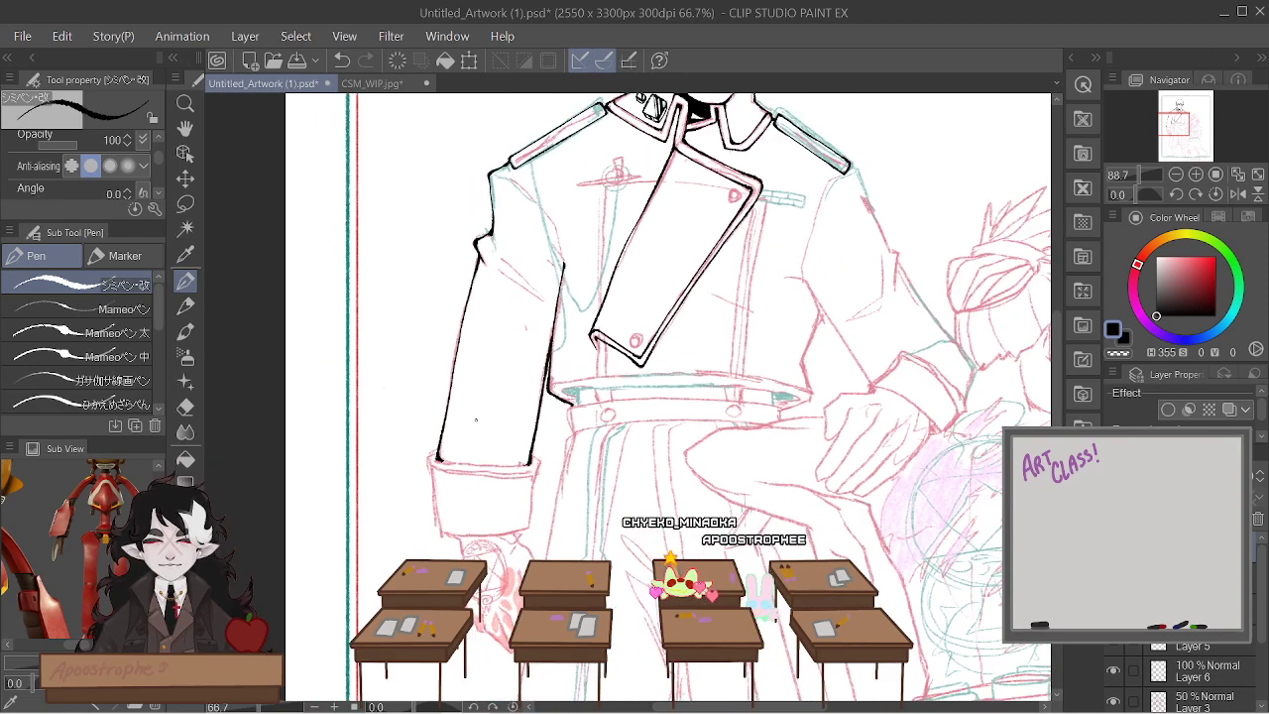
pyautogui.scroll(5, 514, 312)
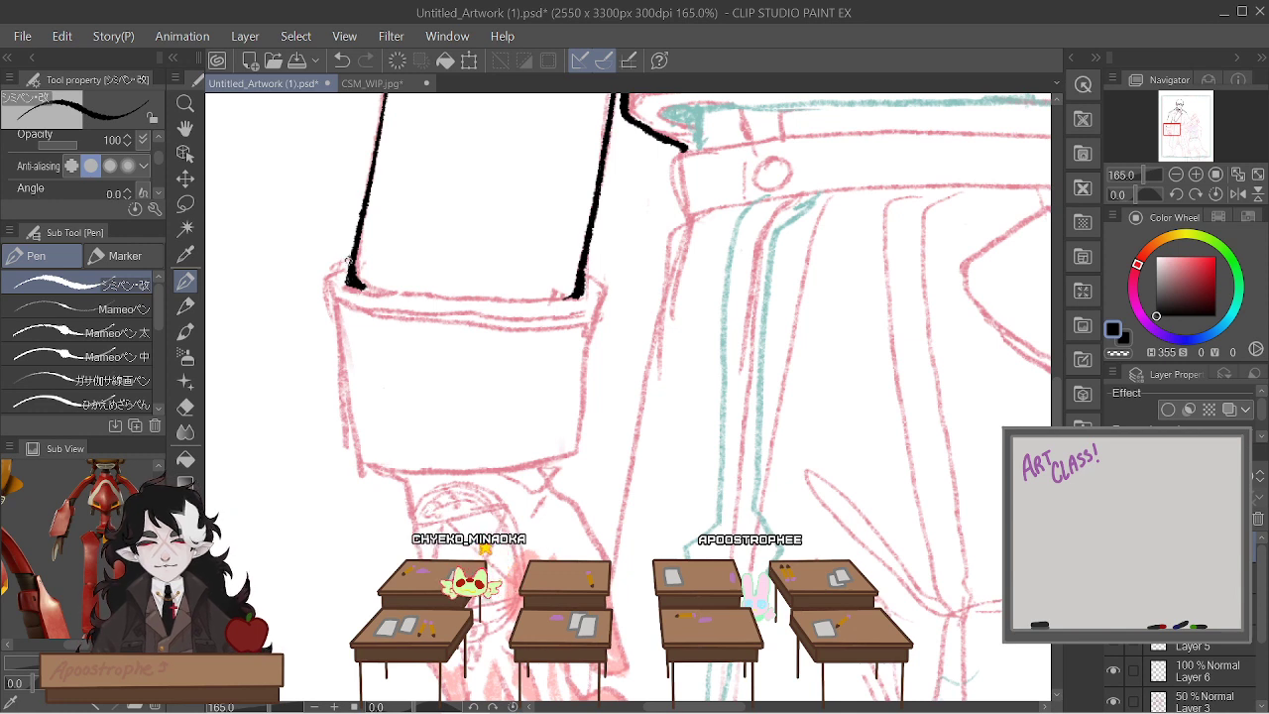
pyautogui.moveTo(349, 261); pyautogui.dragTo(328, 275)
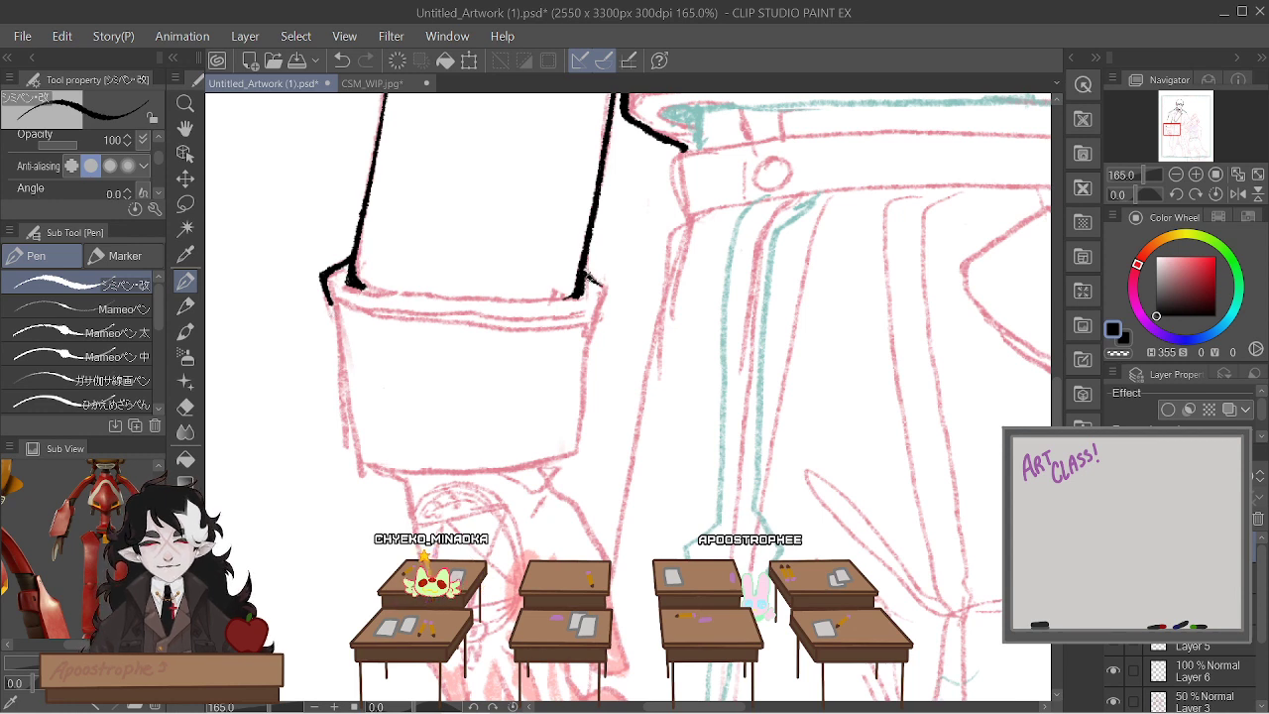
pyautogui.moveTo(607, 291); pyautogui.dragTo(592, 320)
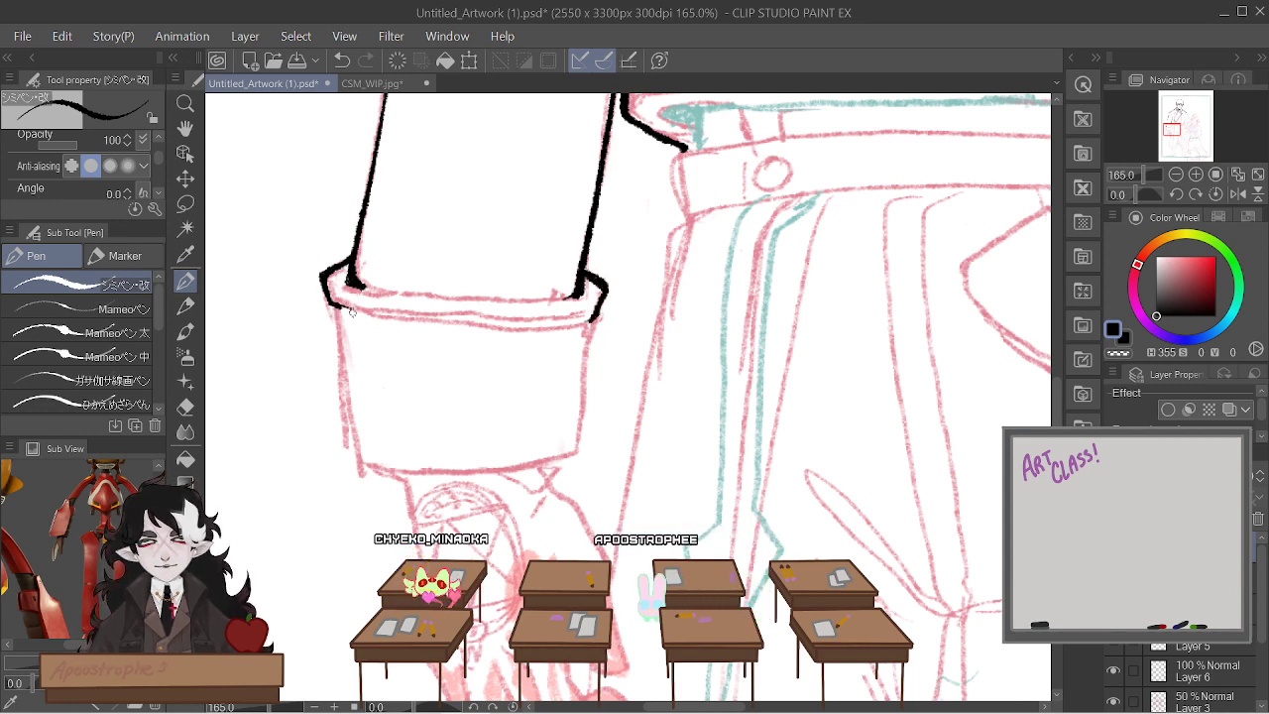
pyautogui.moveTo(330, 302)
pyautogui.mouseDown()
pyautogui.moveTo(414, 324)
pyautogui.moveTo(567, 326)
pyautogui.mouseUp()
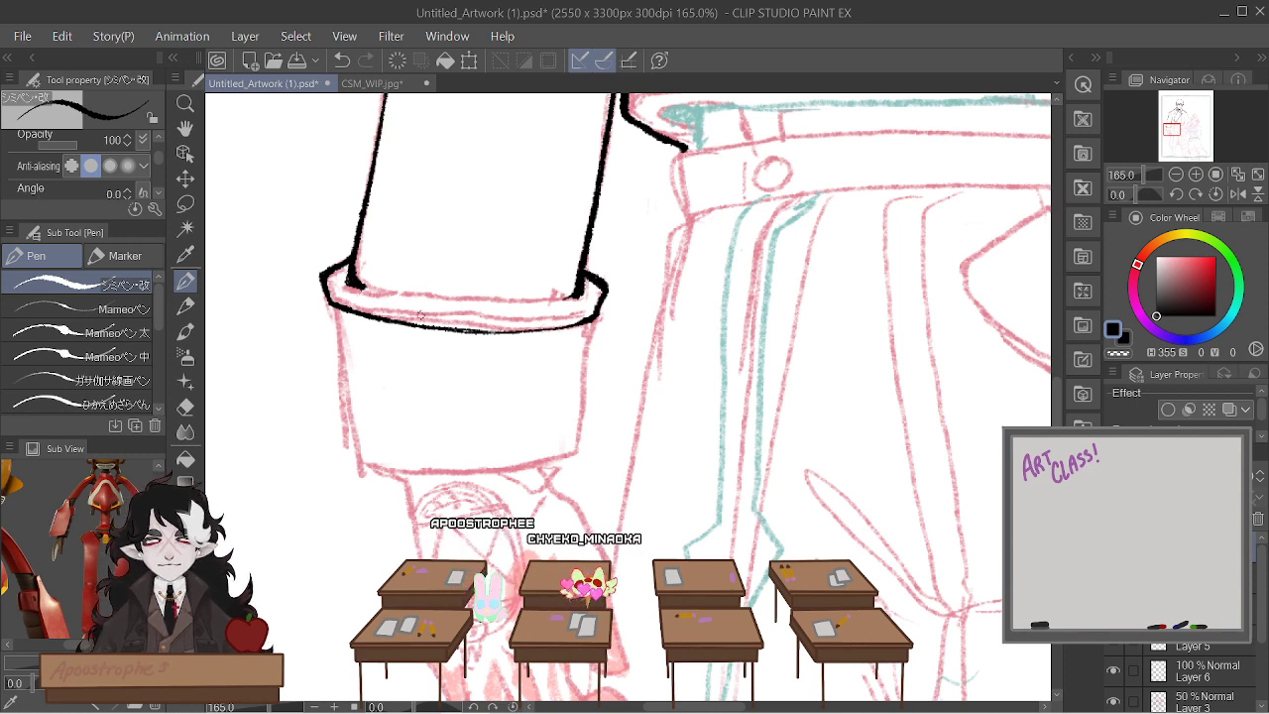
# Undo the short trial strokes and ink the curved line across the sleeve's end inside the cuff rim, from one sleeve edge to the other
pyautogui.moveTo(349, 282); pyautogui.dragTo(432, 299)
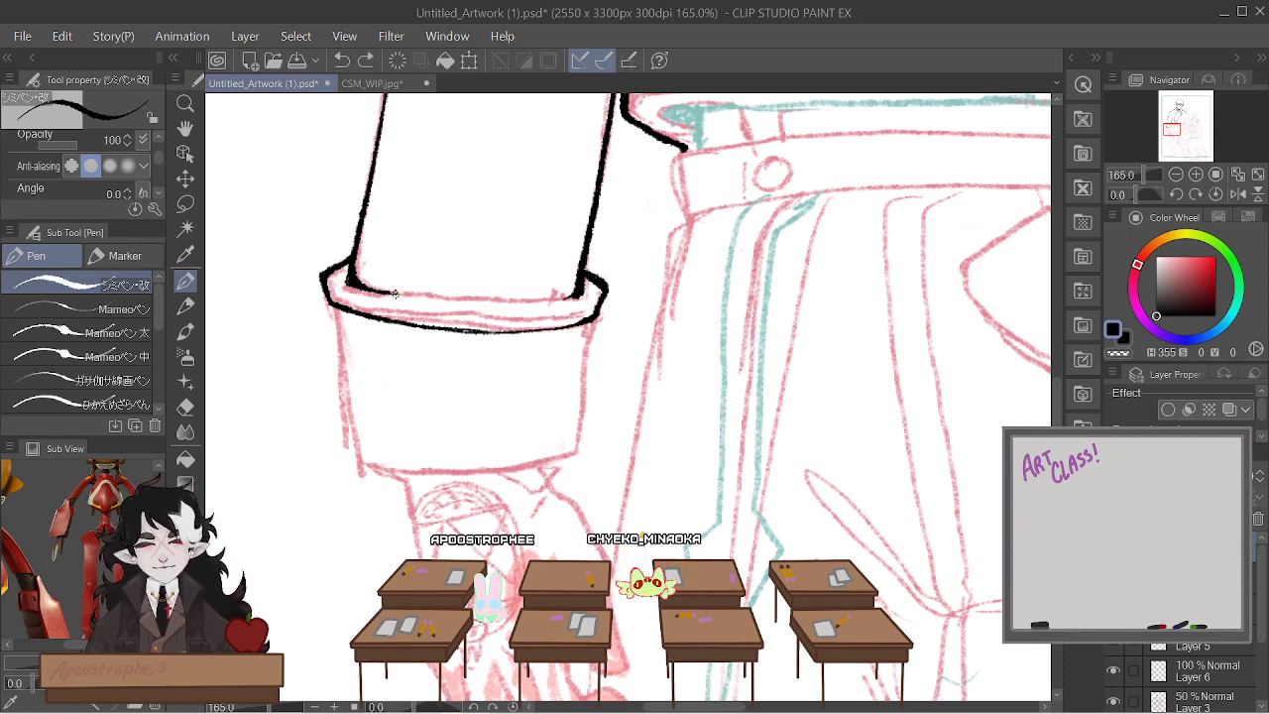
pyautogui.moveTo(453, 297); pyautogui.dragTo(511, 300)
pyautogui.hotkey('ctrl', 'z')
pyautogui.moveTo(378, 291); pyautogui.dragTo(454, 298)
pyautogui.hotkey('ctrl', 'z')
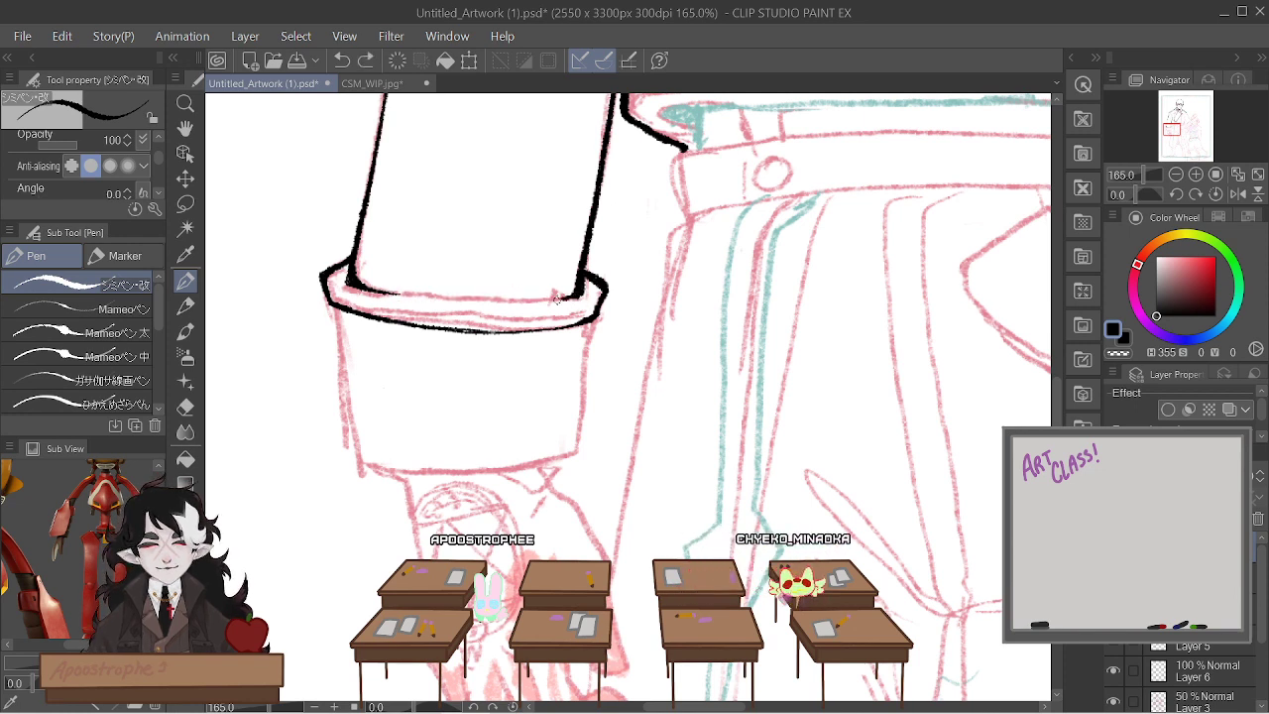
pyautogui.moveTo(577, 295); pyautogui.dragTo(503, 303)
pyautogui.hotkey('ctrl', 'z')
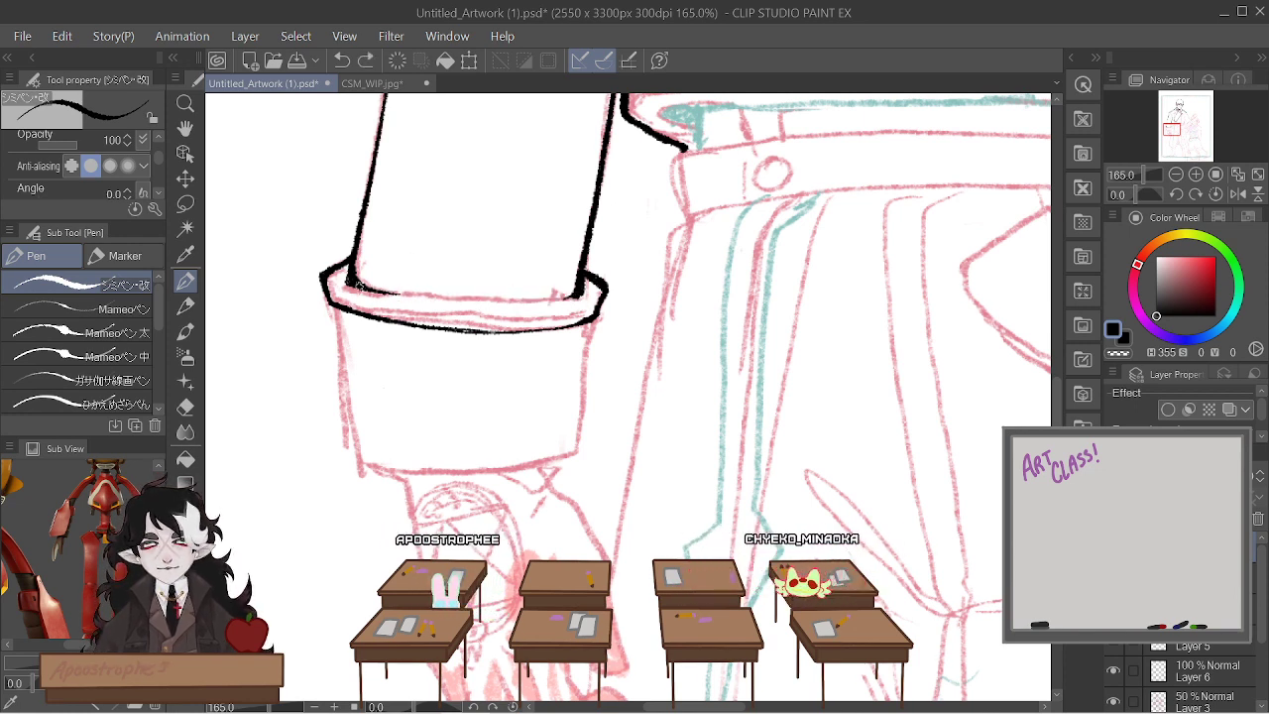
pyautogui.moveTo(374, 291); pyautogui.dragTo(581, 297)
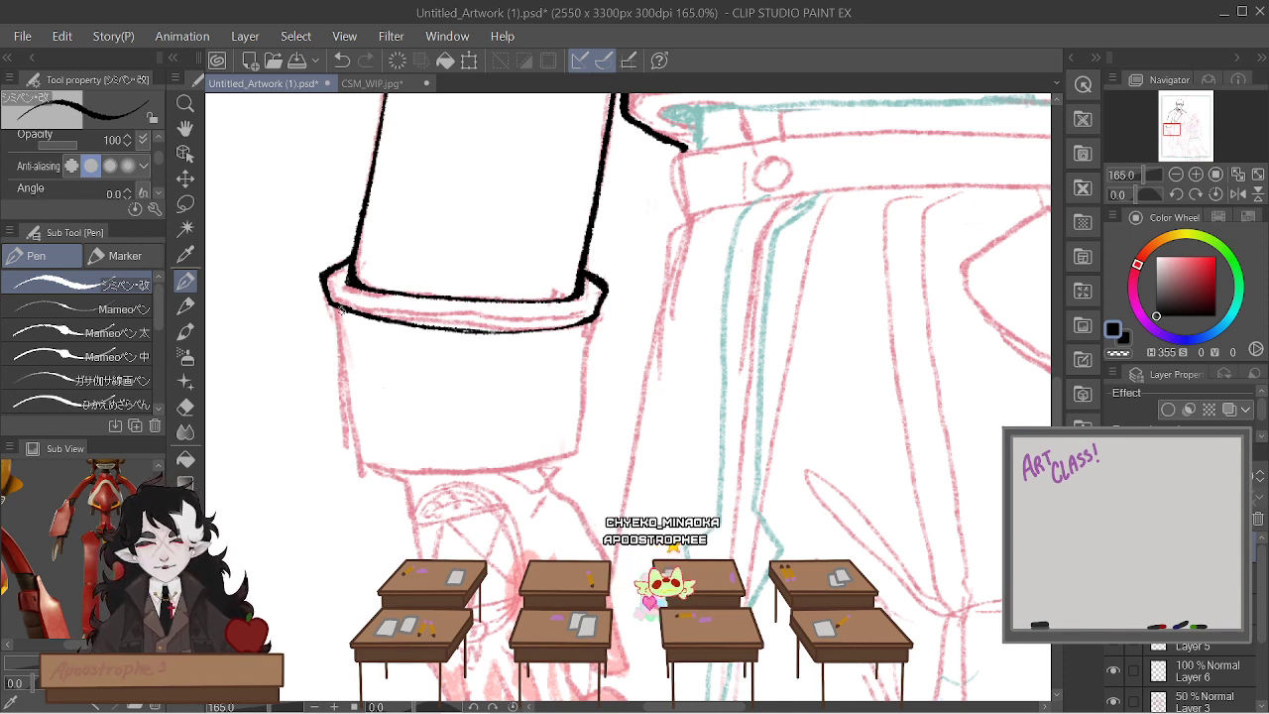
# Ink the lower part of the hanging sleeve's cuff, with both side edges and the curved bottom edge
pyautogui.moveTo(335, 310); pyautogui.dragTo(361, 467)
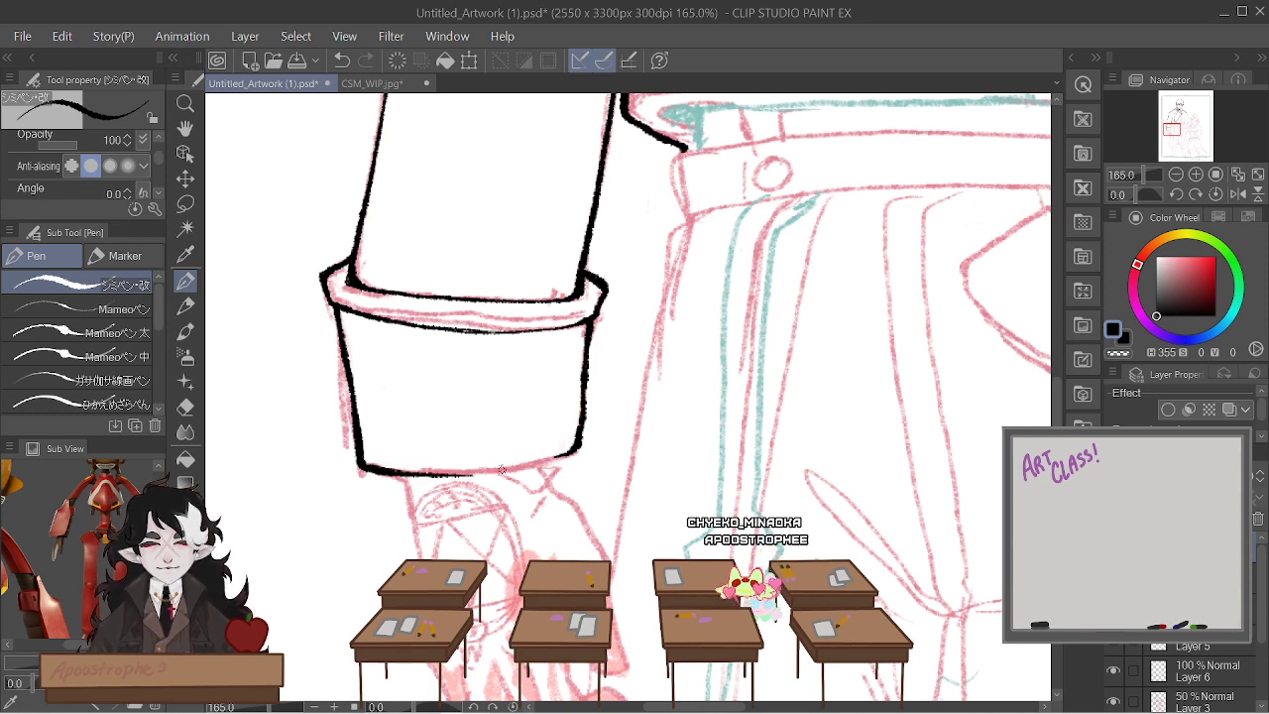
pyautogui.moveTo(458, 474); pyautogui.dragTo(575, 451)
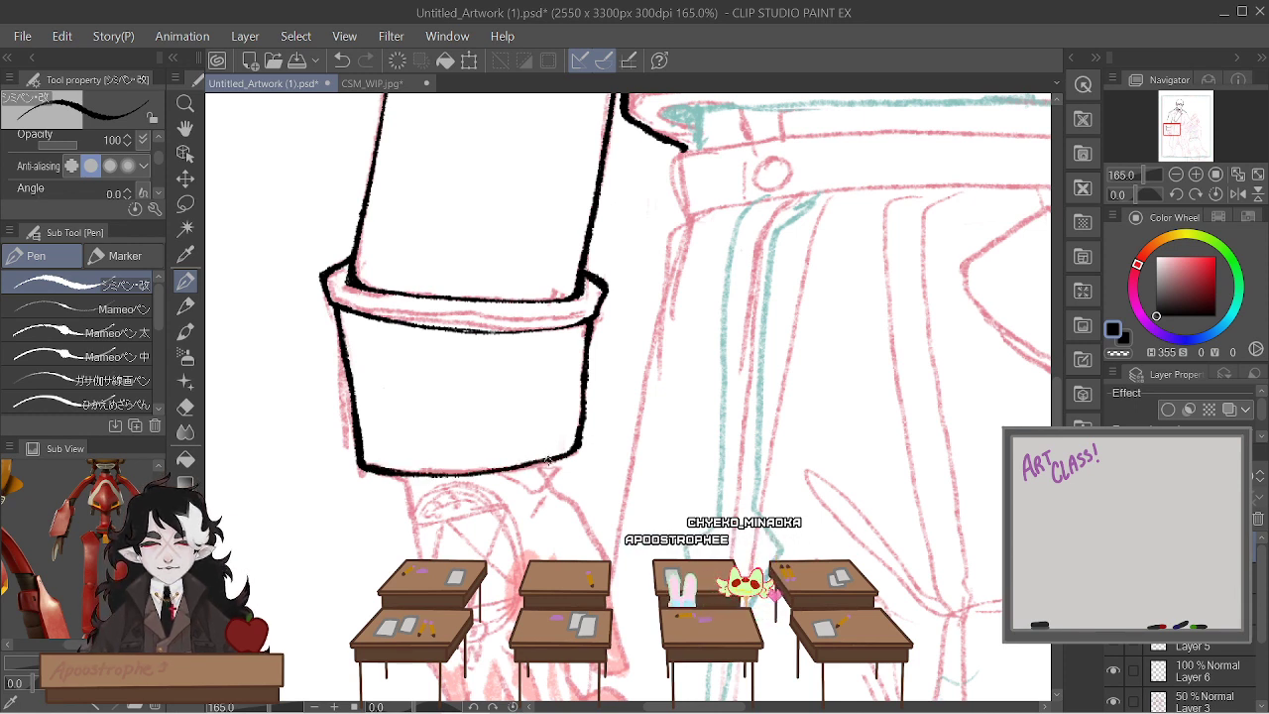
# Review the inked sleeve and cuff against the whole figure, and examine the uninked shoulder and arm sketch on the other side
pyautogui.scroll(-8, 573, 387)
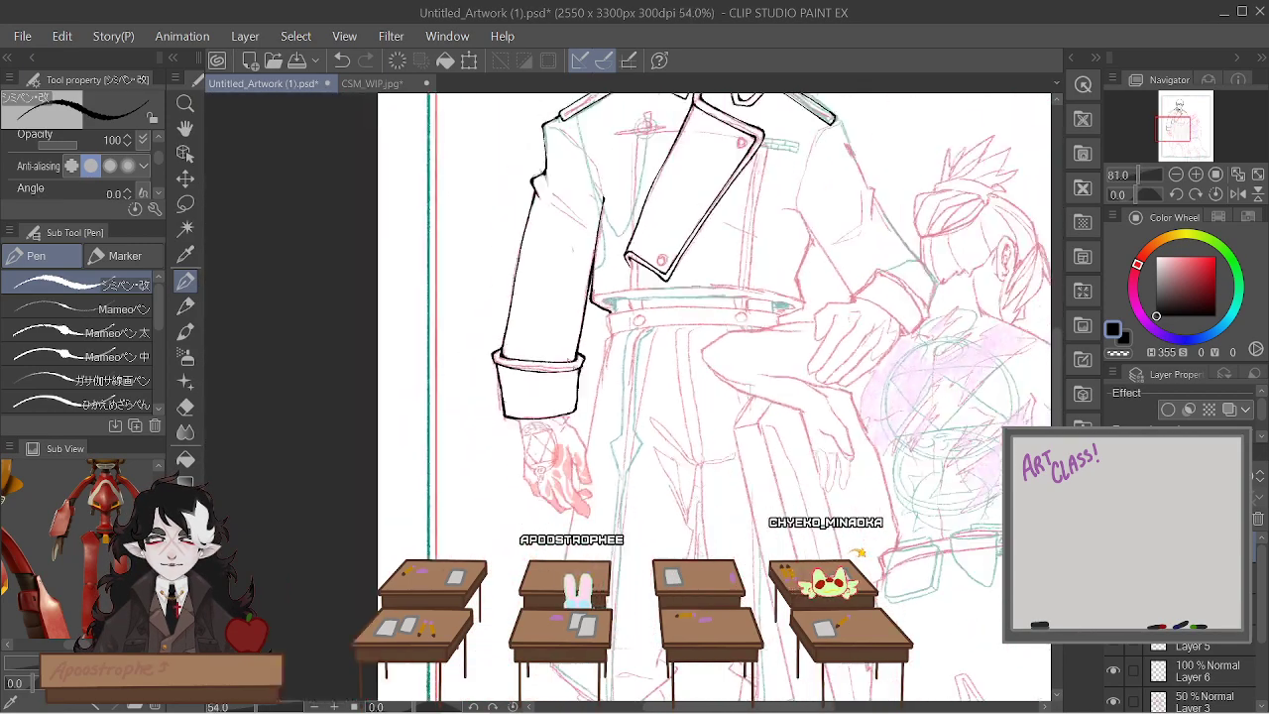
pyautogui.scroll(4, 578, 382)
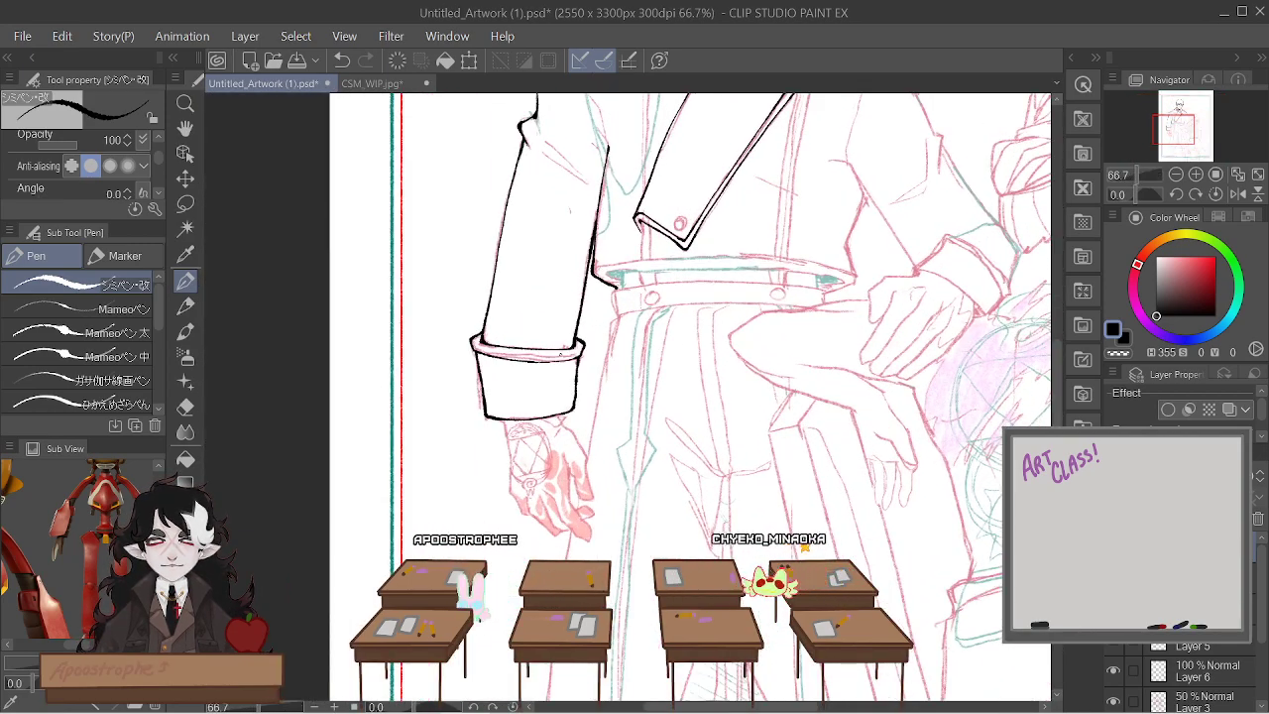
pyautogui.scroll(-3, 557, 392)
pyautogui.scroll(-1, 680, 220)
pyautogui.scroll(3, 680, 220)
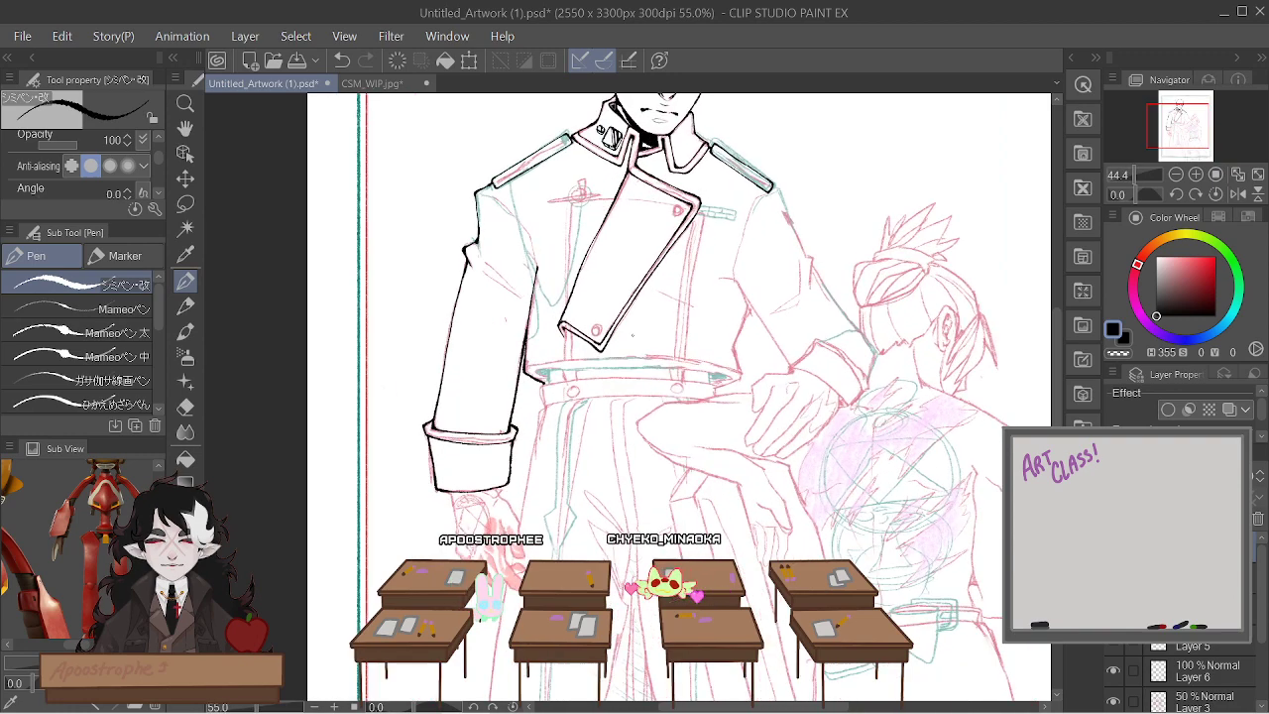
pyautogui.scroll(-2, 707, 302)
pyautogui.scroll(4, 708, 303)
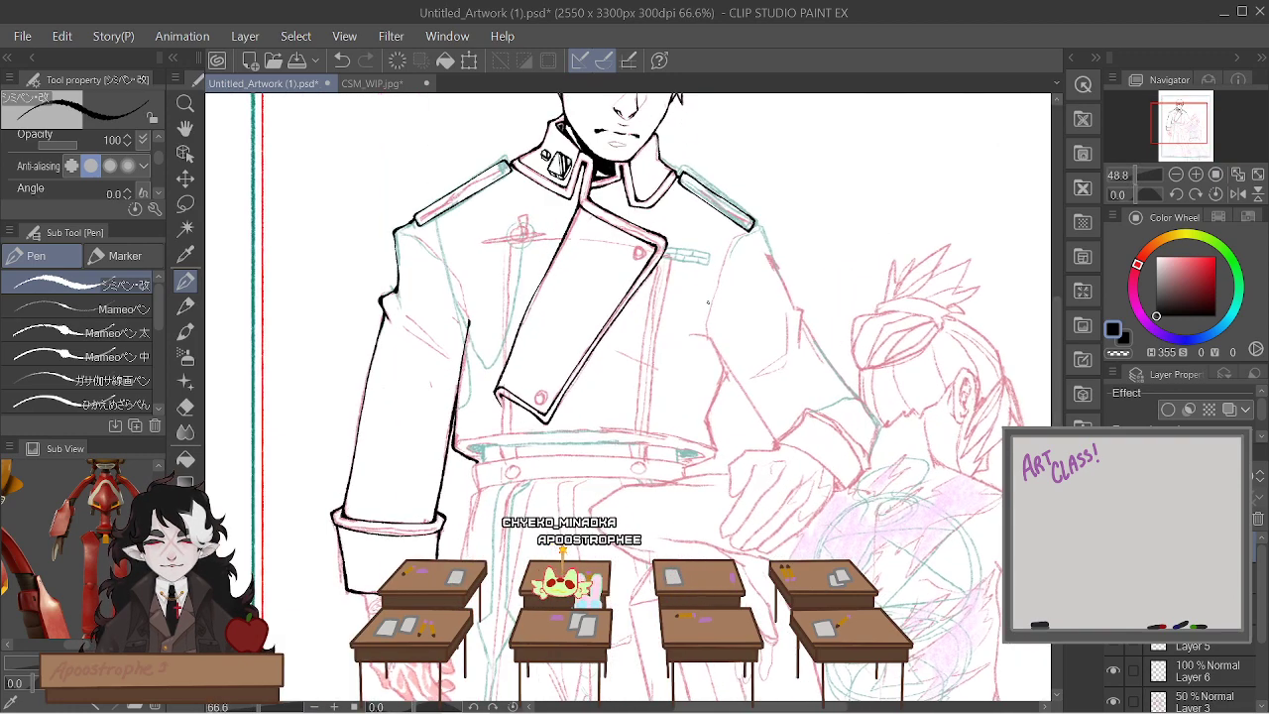
pyautogui.scroll(1, 708, 302)
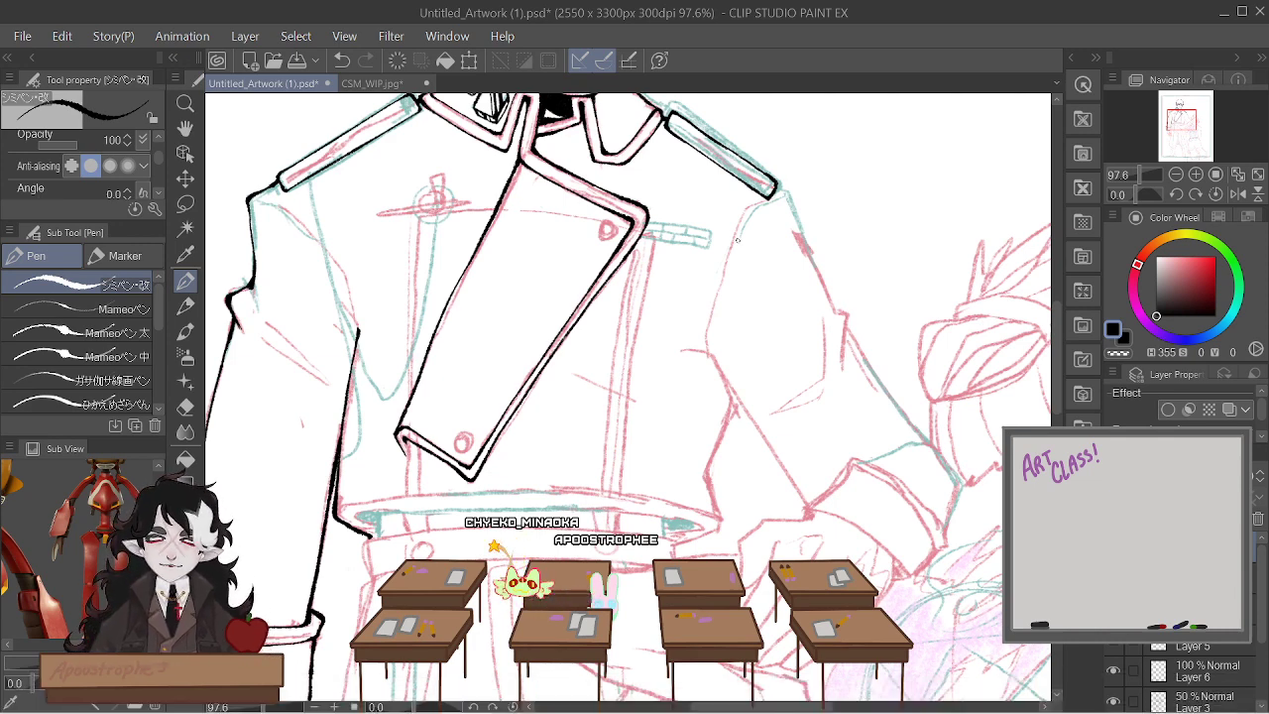
# Switch to the web browser, view the first artist's Twitter artwork from the orange practice comic to the experimental lineart page, and close that profile
pyautogui.hotkey('alt', 'Tab')
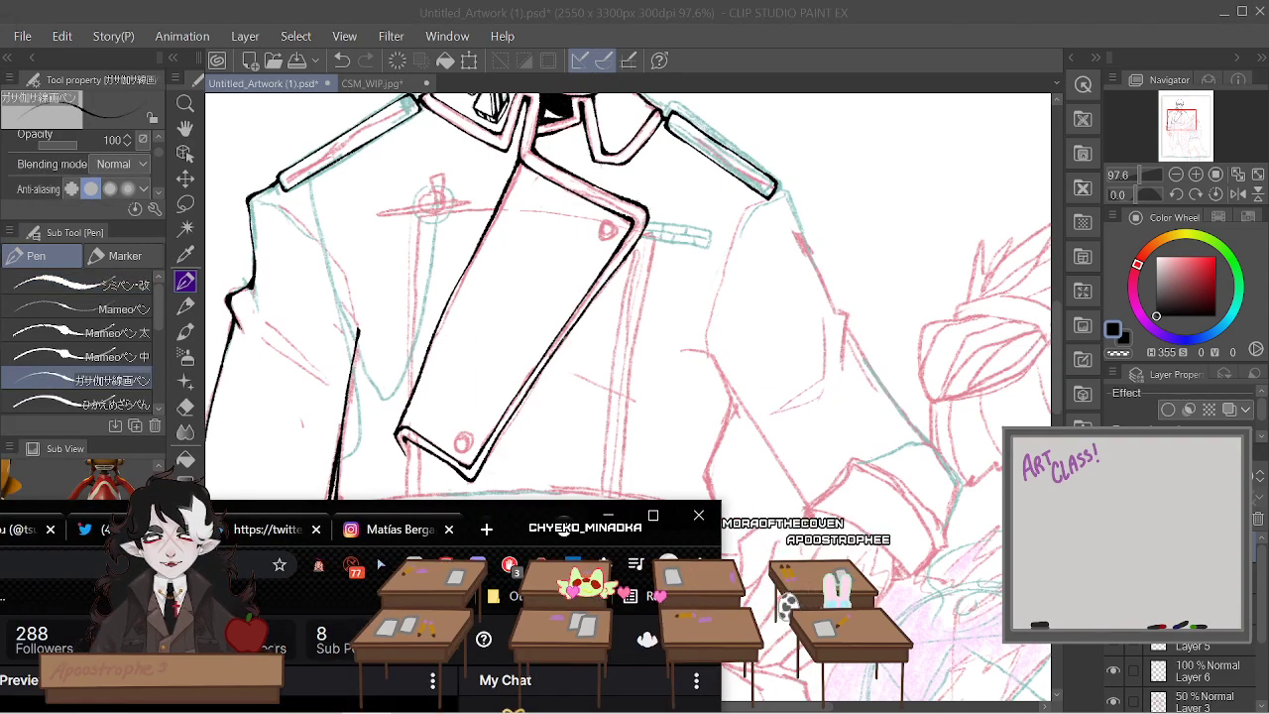
pyautogui.moveTo(563, 529); pyautogui.dragTo(547, 2)
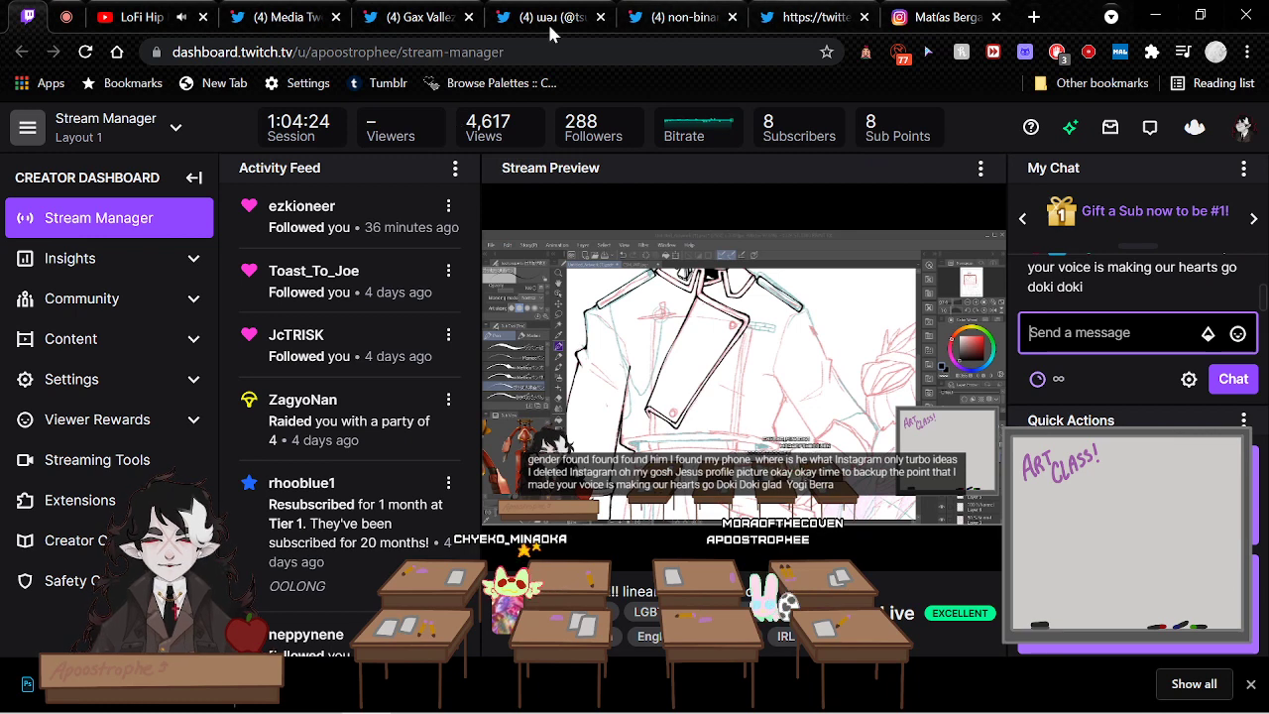
pyautogui.click(296, 11)
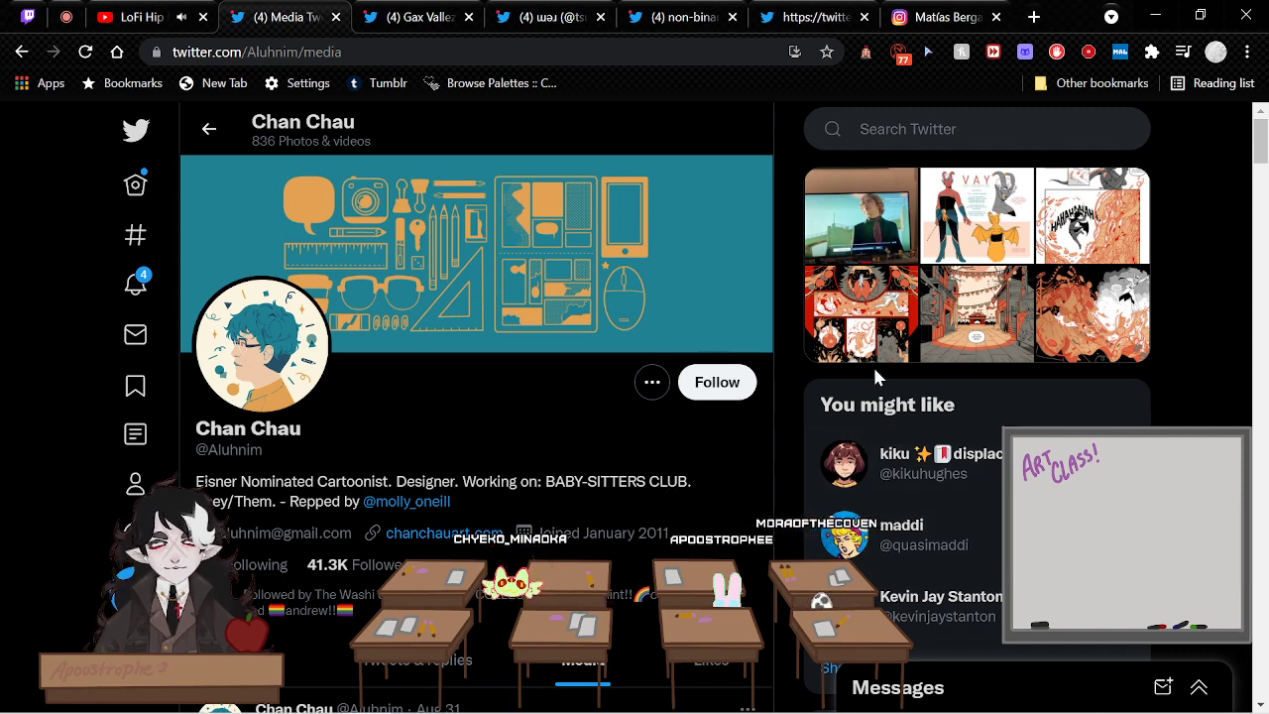
pyautogui.click(1080, 330)
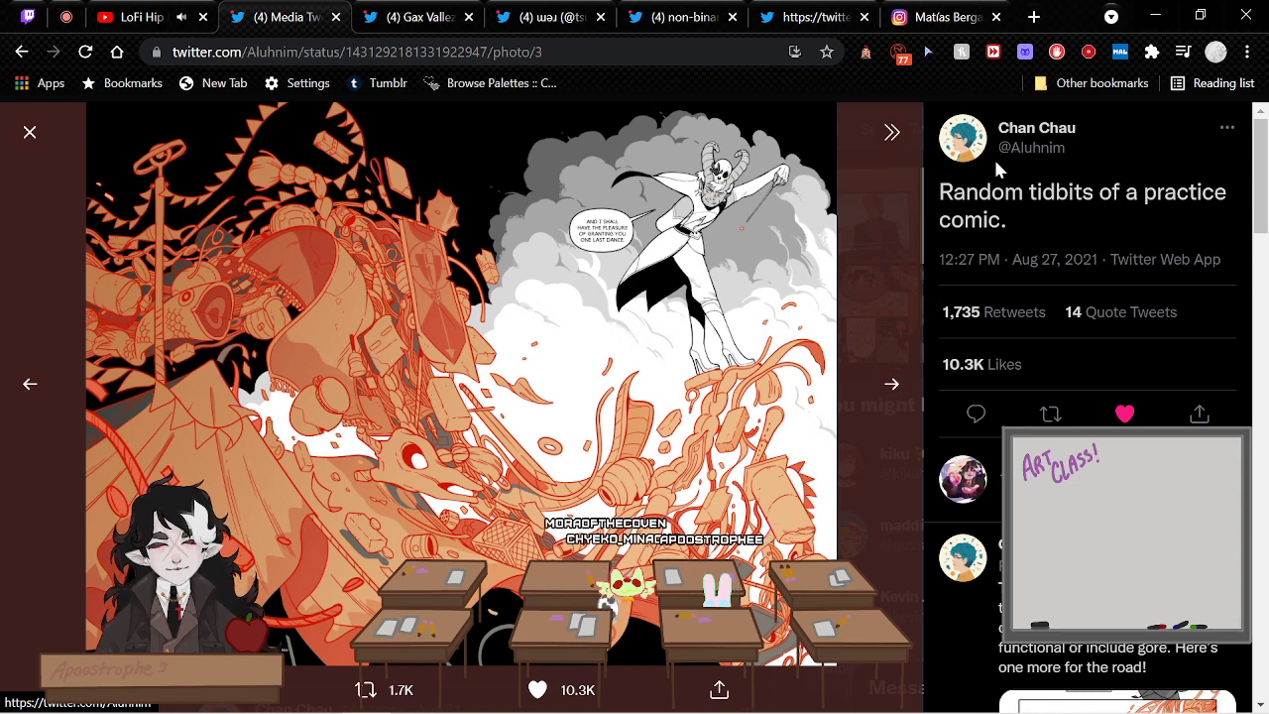
pyautogui.moveTo(1006, 159)
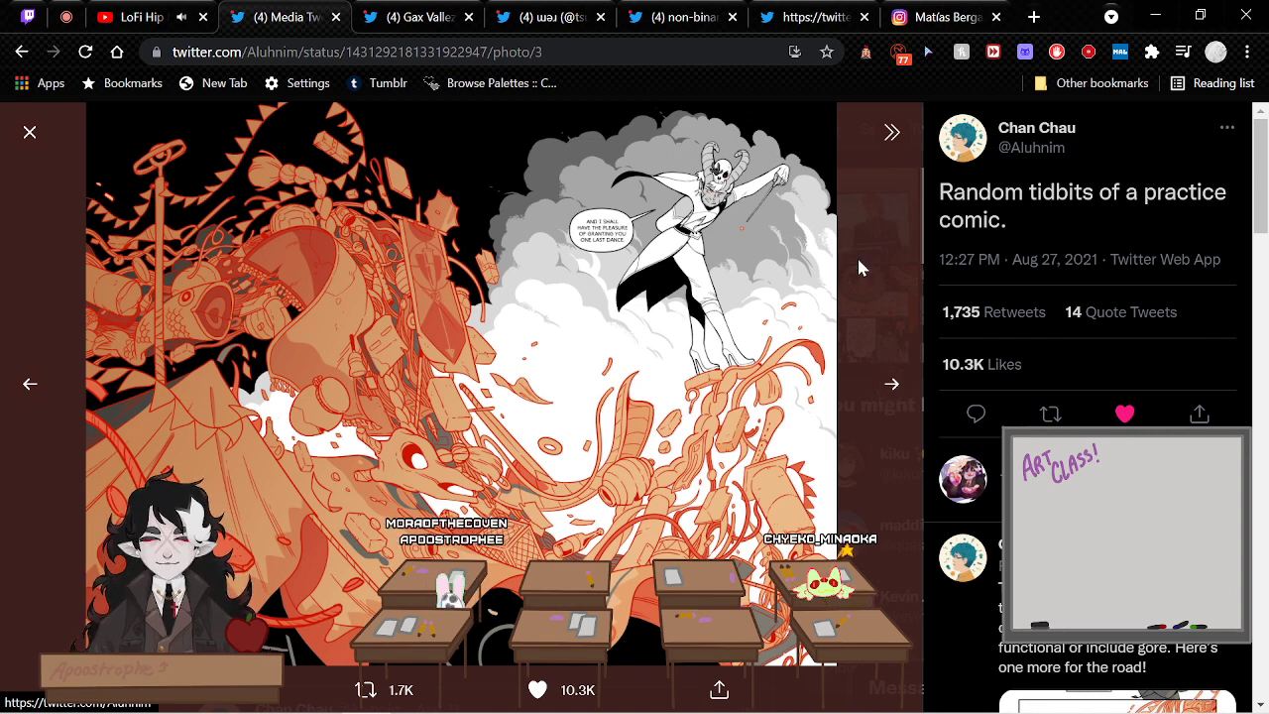
pyautogui.click(885, 382)
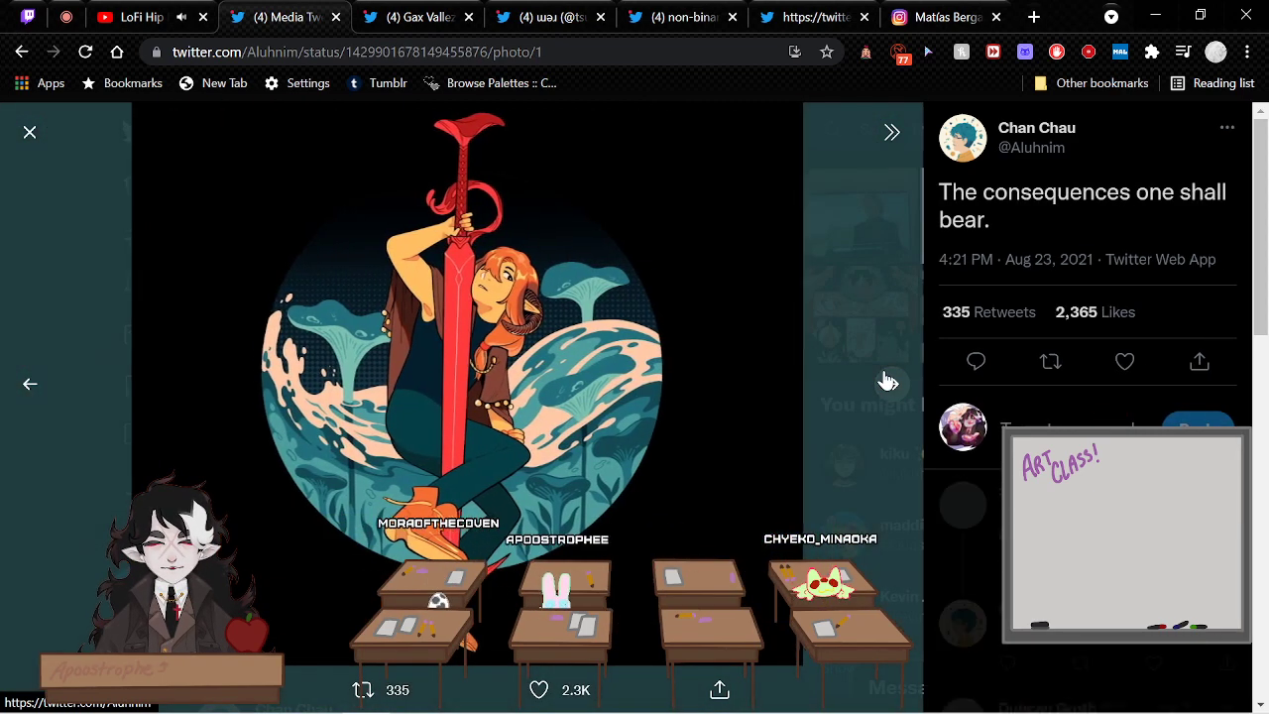
pyautogui.click(885, 380)
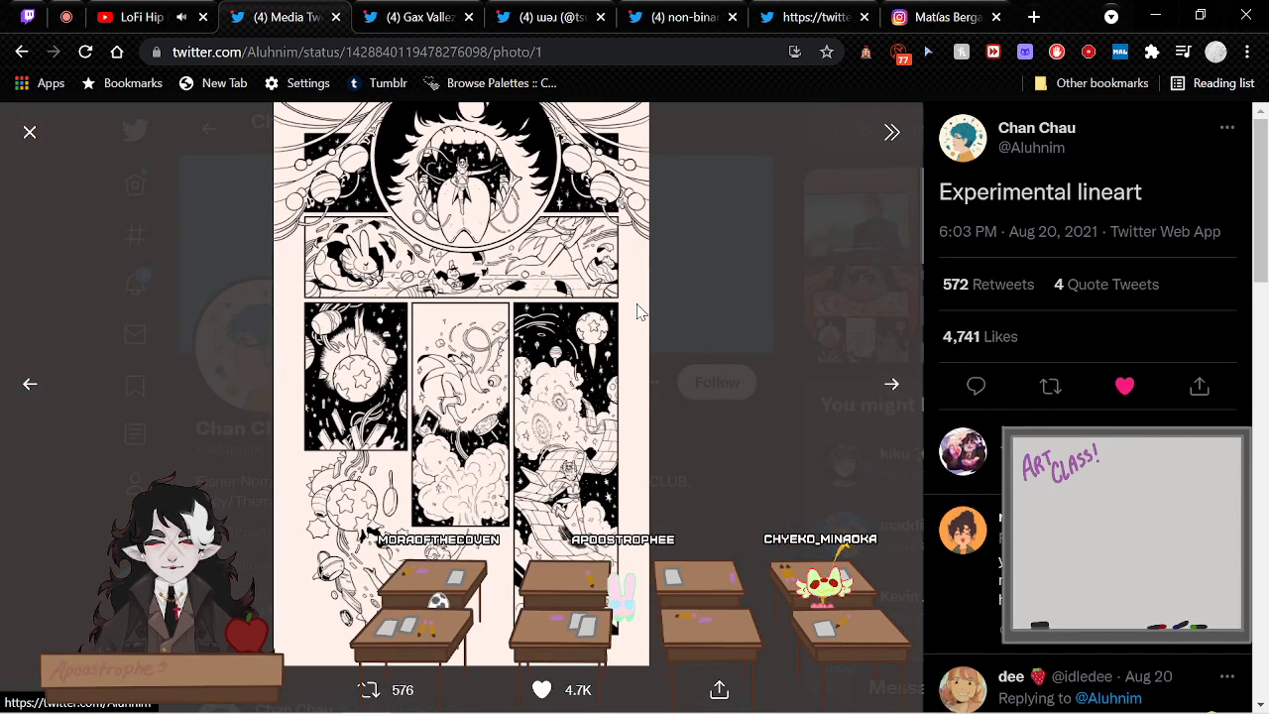
pyautogui.click(766, 309)
pyautogui.click(336, 18)
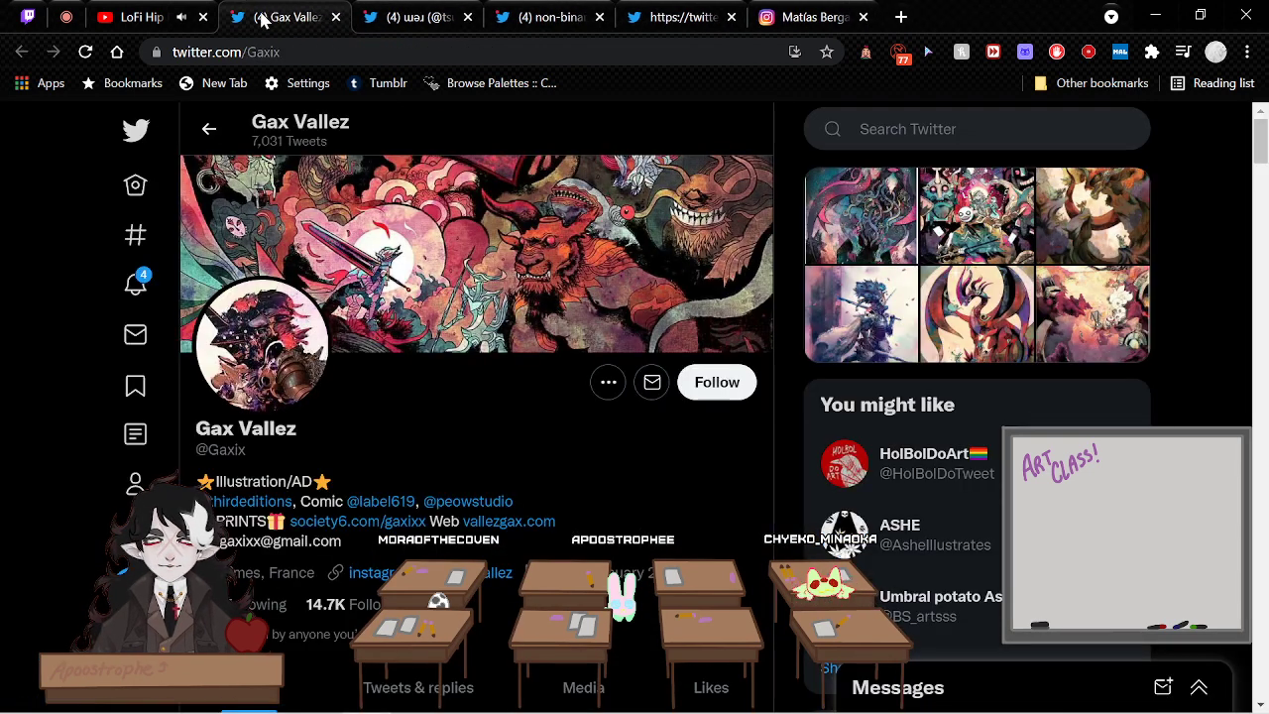
# View the second artist's Twitter illustrations, from the Cthulhu piece to the Drake Dragons and other Wyrms images, and close that profile
pyautogui.scroll(-1, 575, 346)
pyautogui.scroll(1, 575, 346)
pyautogui.click(820, 209)
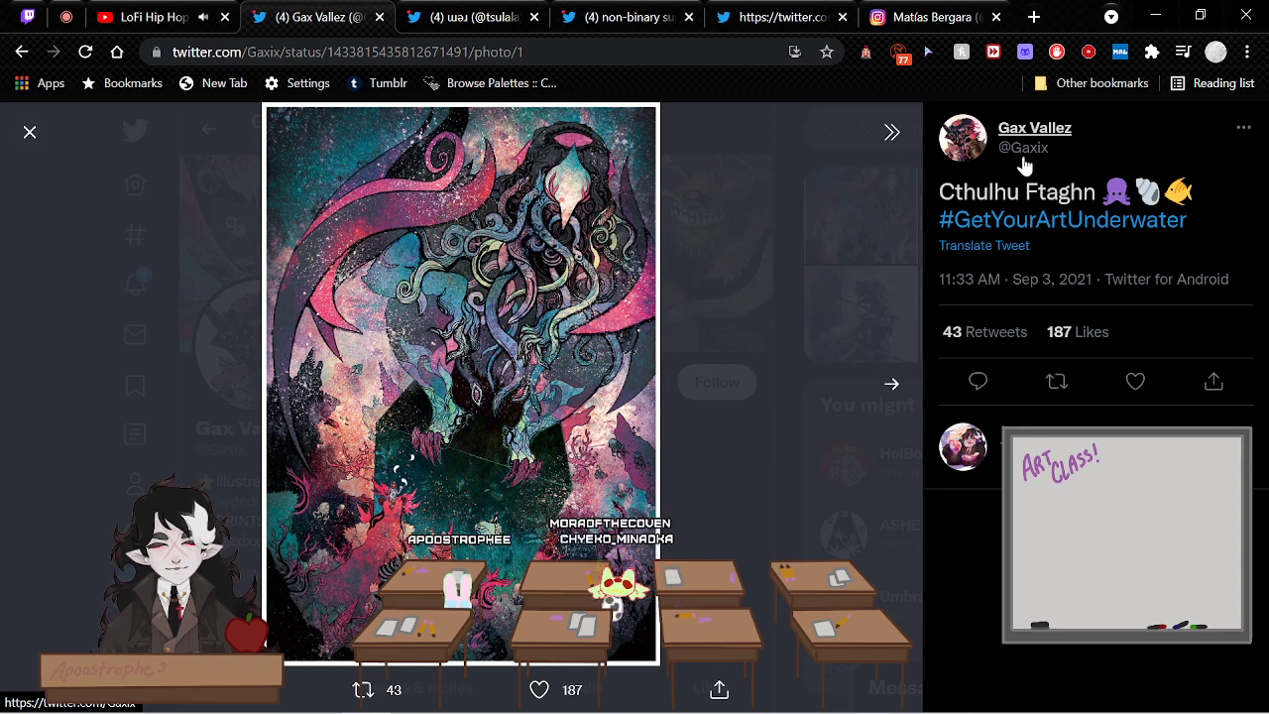
pyautogui.moveTo(1025, 165)
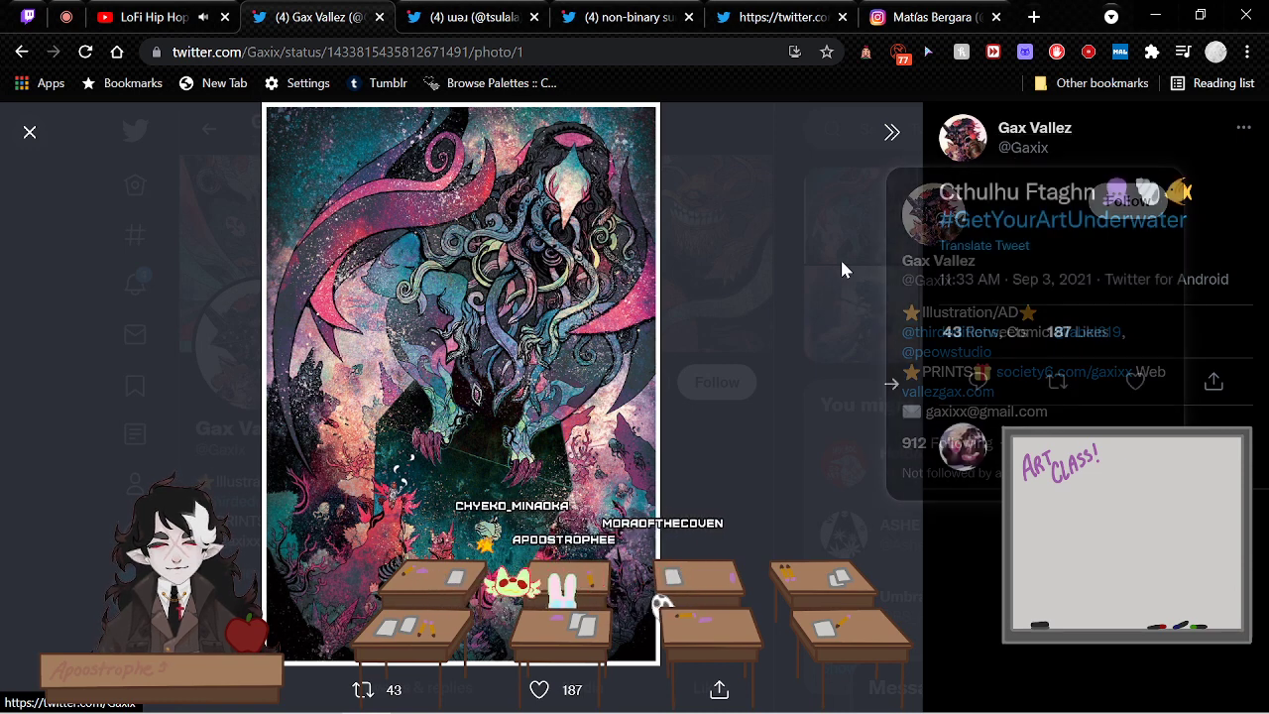
pyautogui.click(889, 388)
pyautogui.click(887, 396)
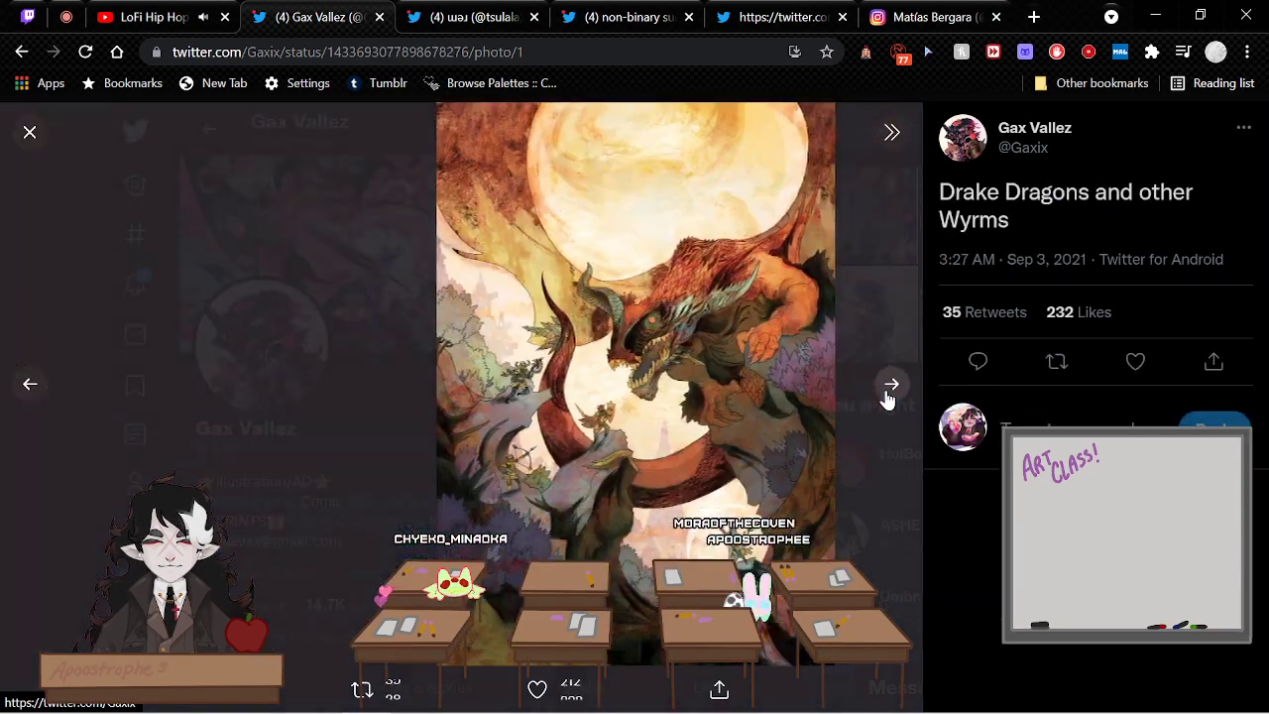
pyautogui.click(889, 388)
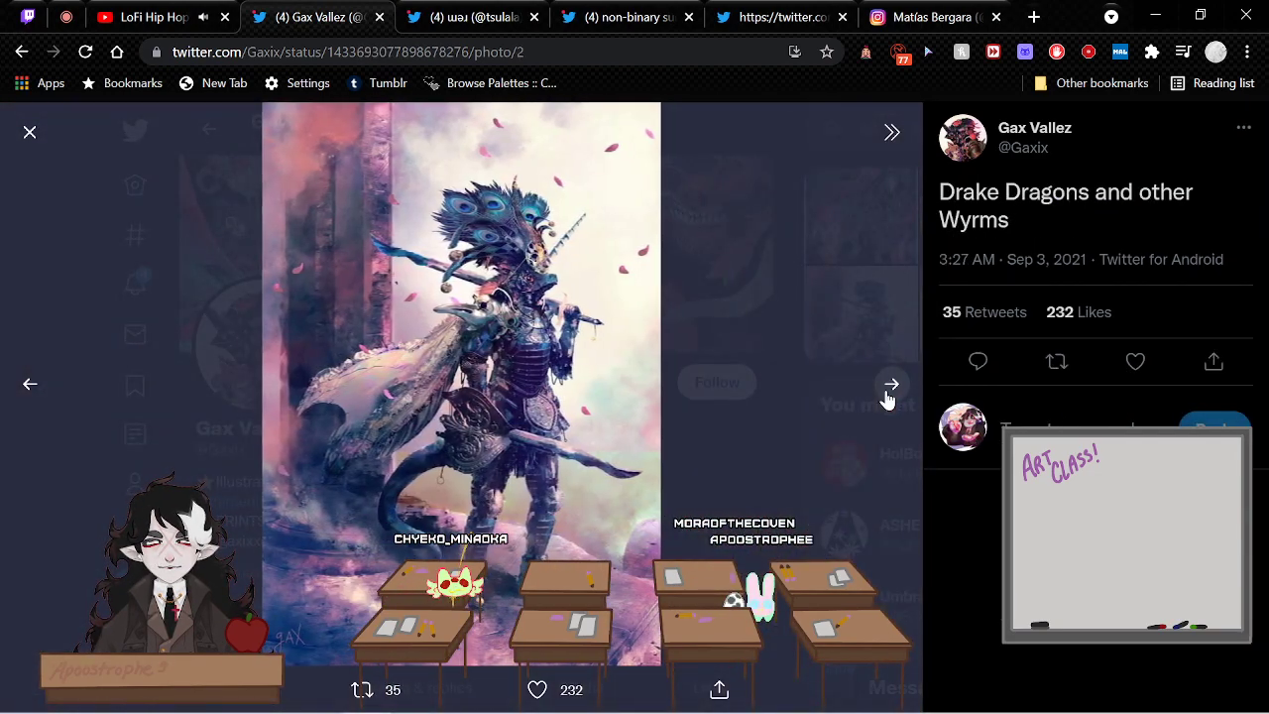
pyautogui.click(887, 397)
pyautogui.click(797, 352)
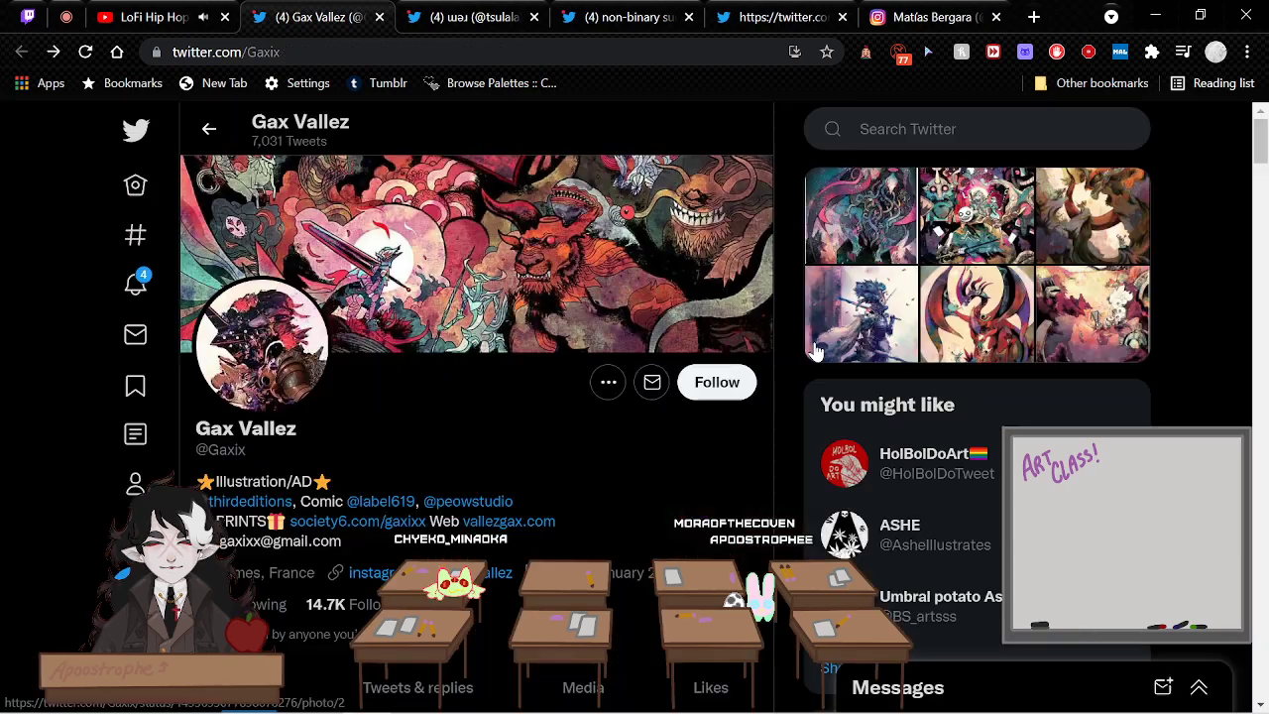
pyautogui.click(380, 18)
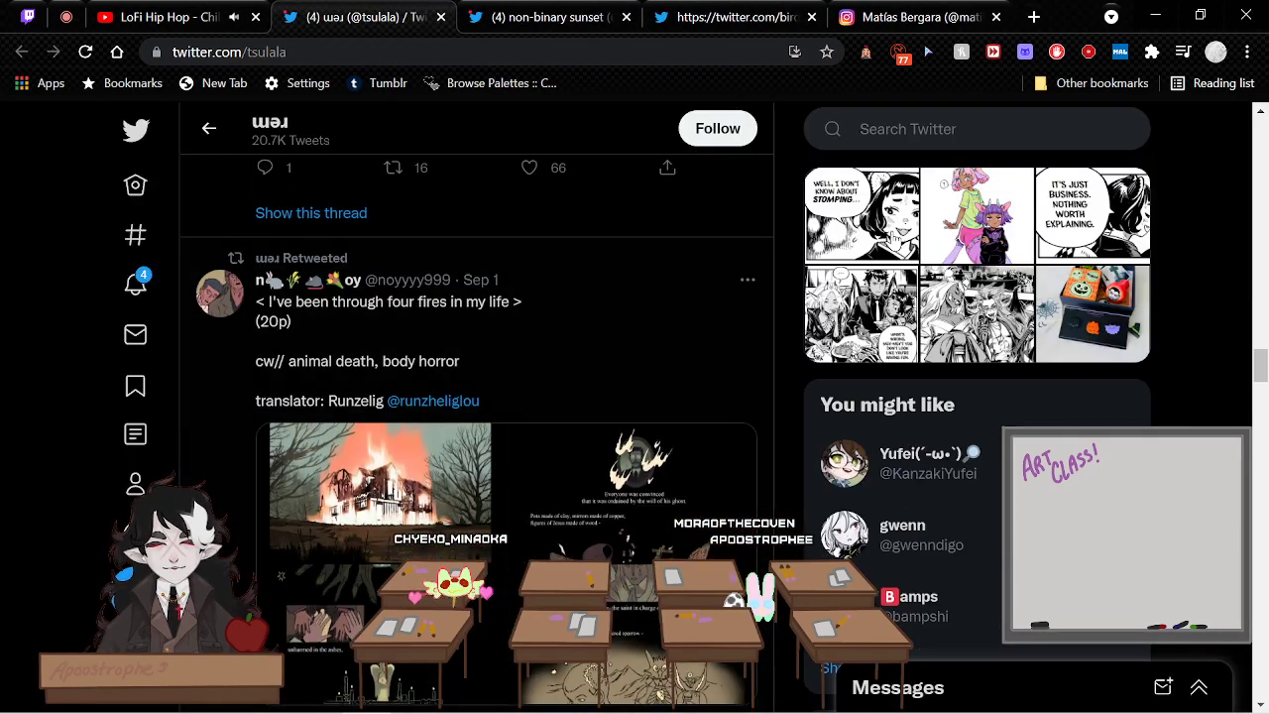
# Browse the black-and-white #DEVILSCANDYCOMIC update panels in the next Twitter profile's recent images and close that profile
pyautogui.click(892, 225)
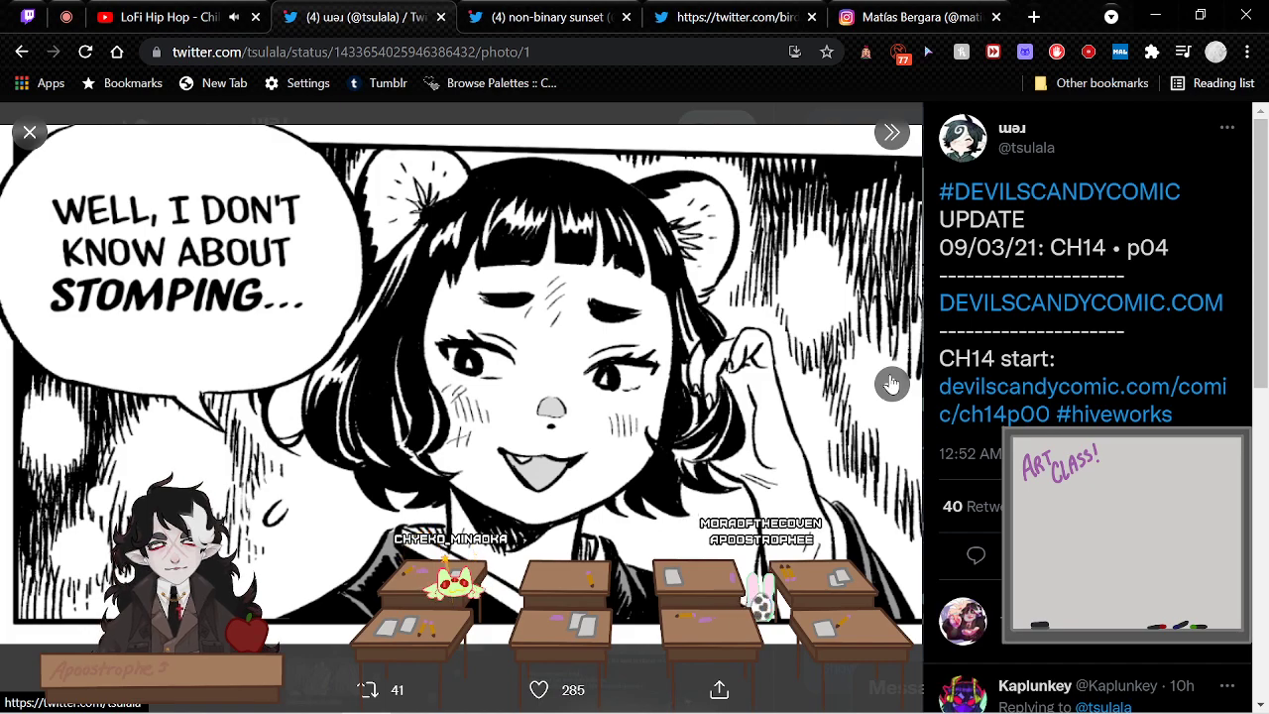
pyautogui.click(890, 384)
pyautogui.click(891, 384)
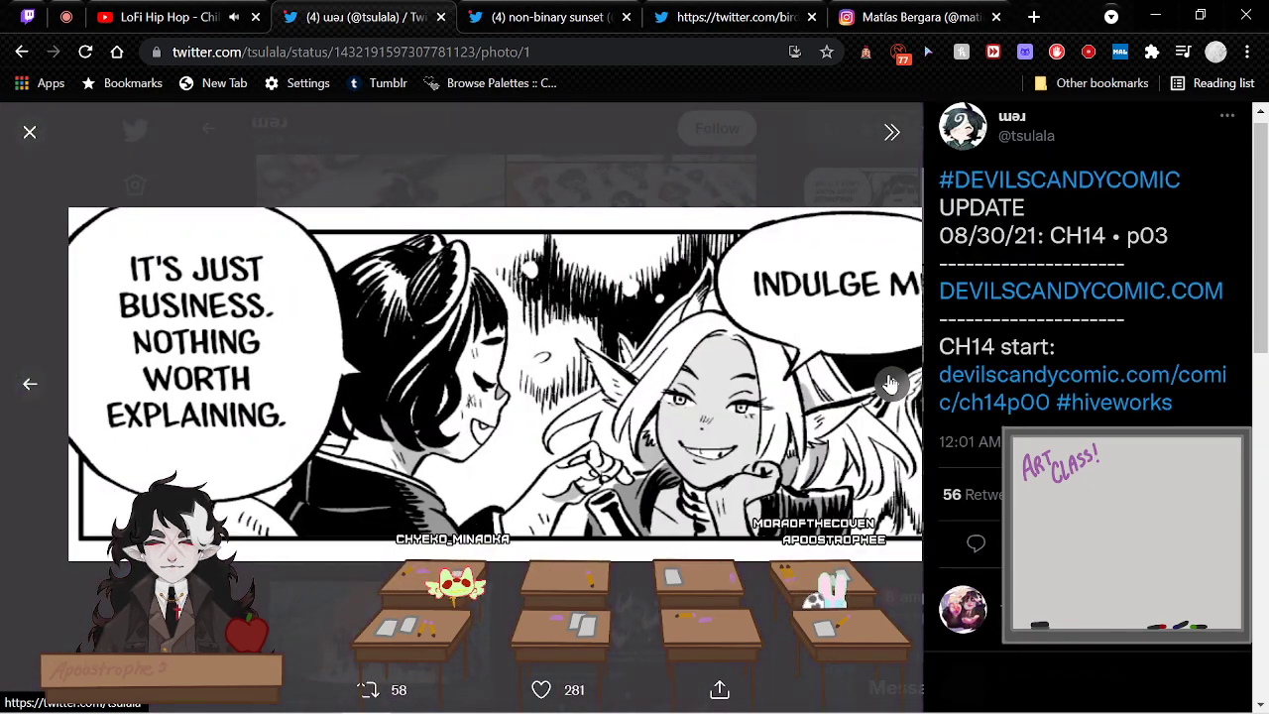
pyautogui.click(891, 383)
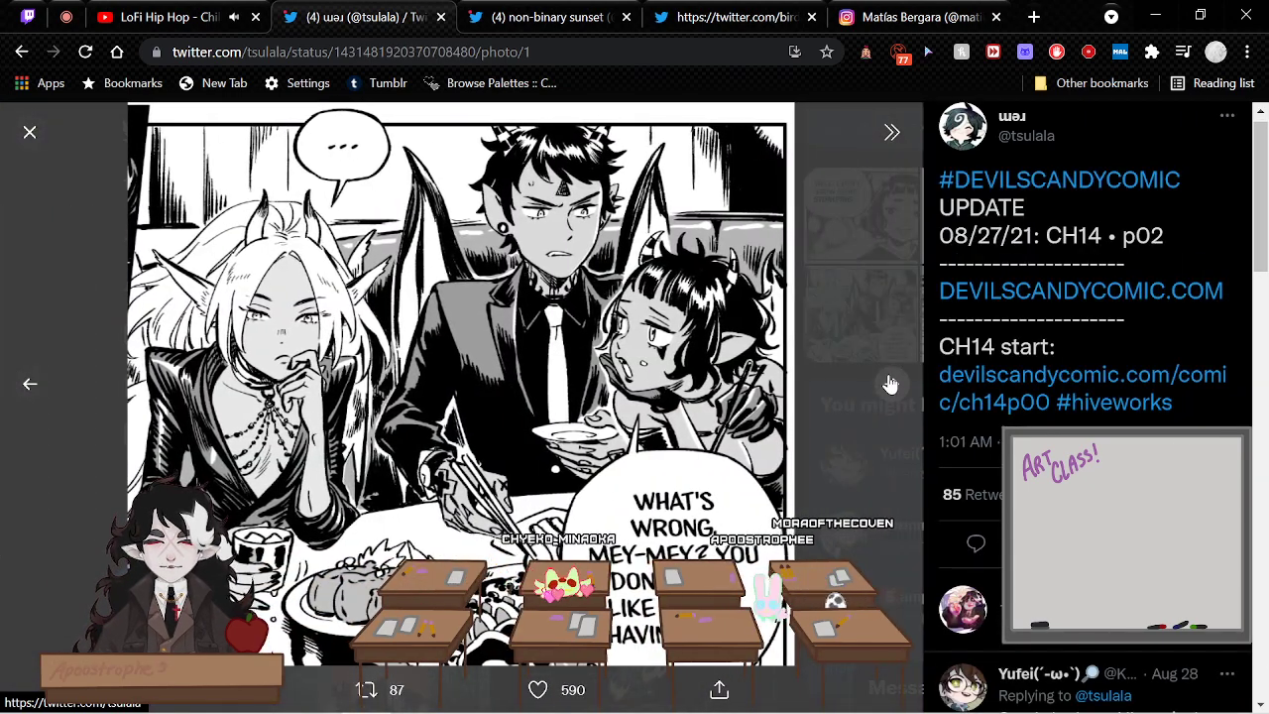
pyautogui.click(891, 384)
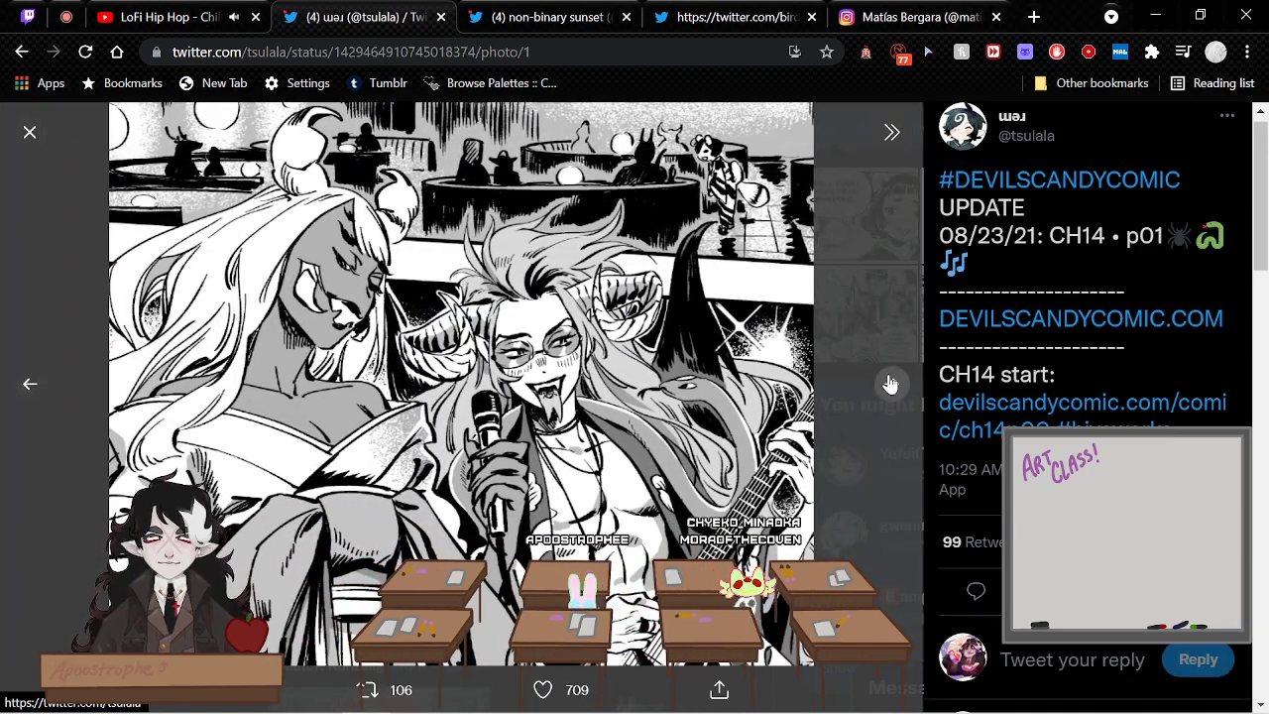
pyautogui.click(889, 384)
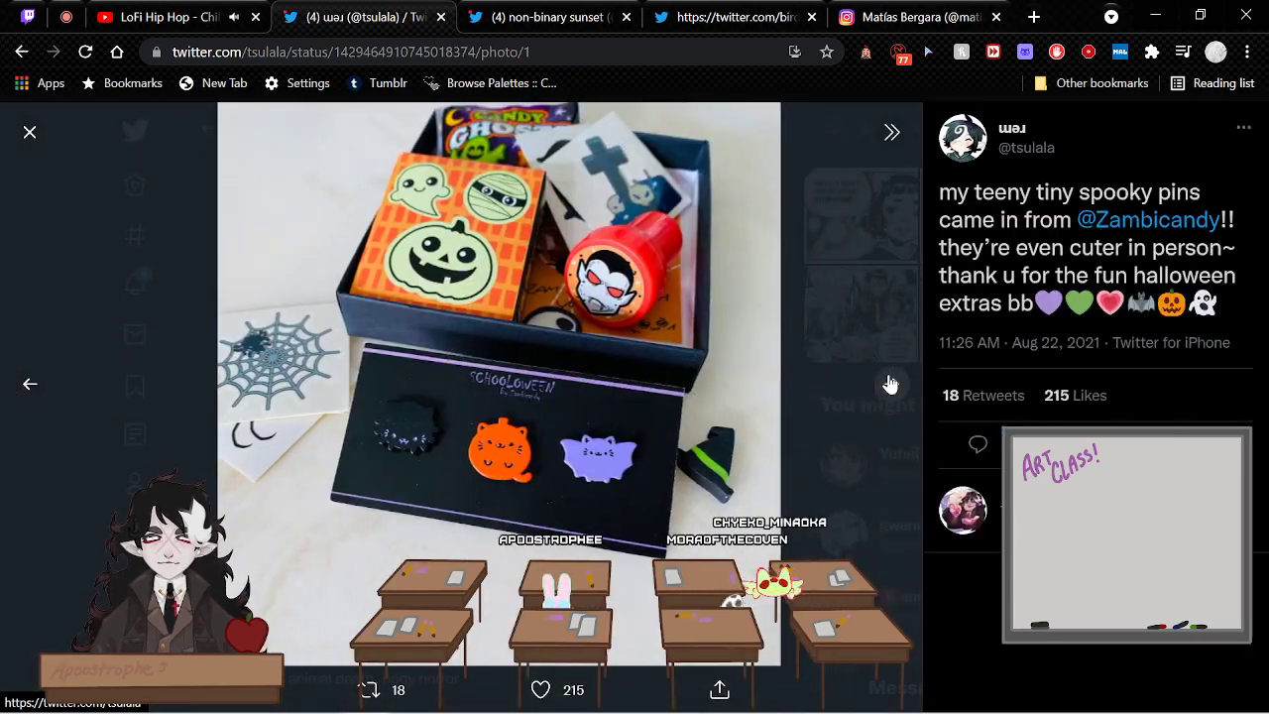
pyautogui.click(847, 364)
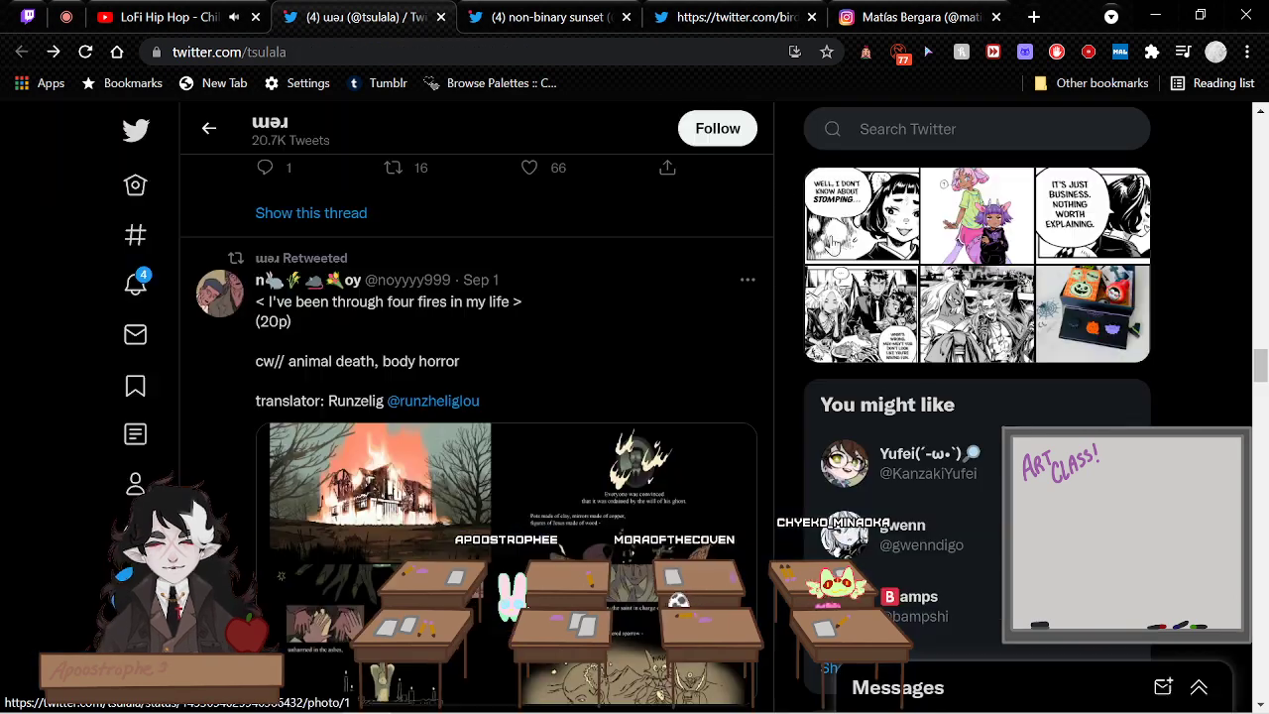
pyautogui.scroll(5, 665, 297)
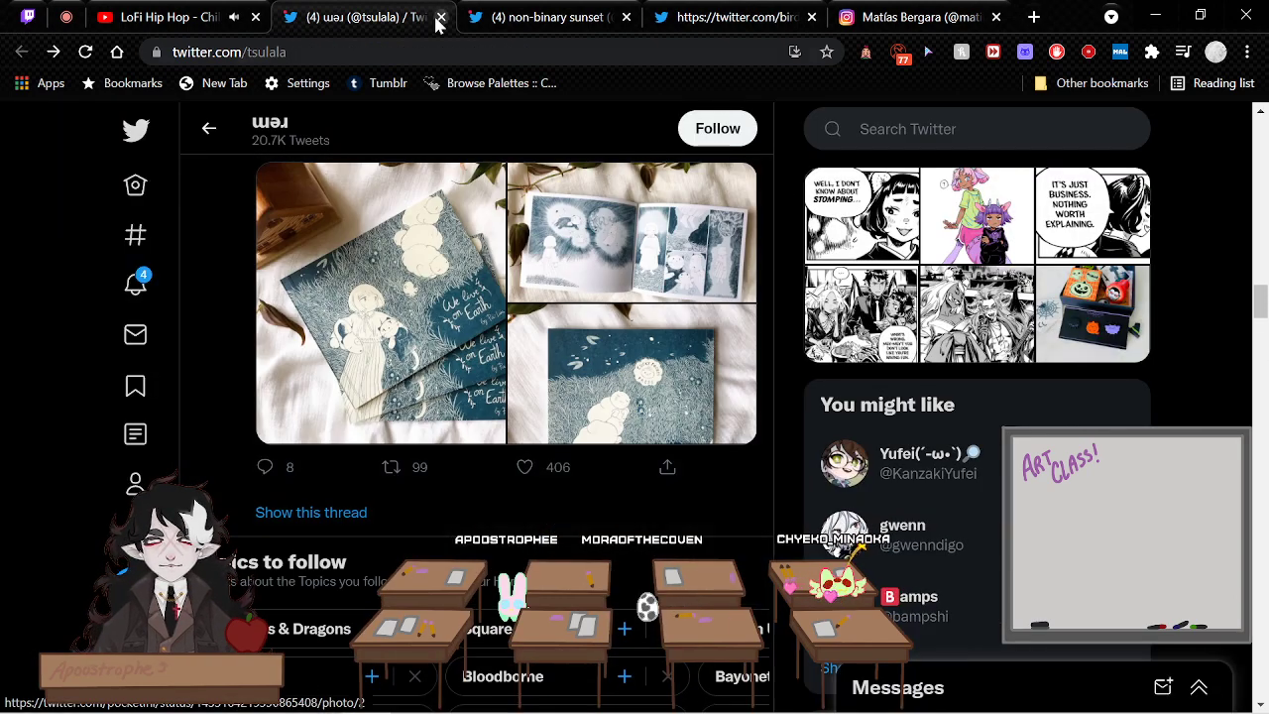
pyautogui.click(440, 17)
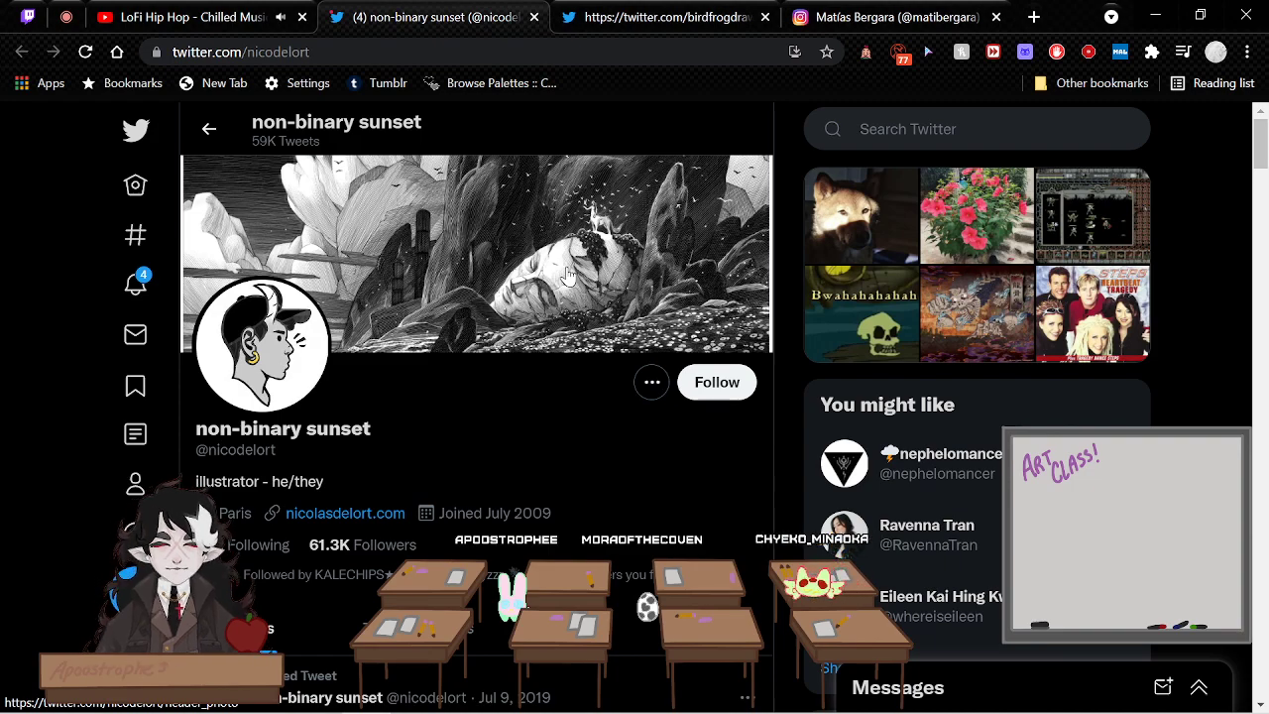
# View the scratchboard illustrations in the next artist's pinned #PortfolioDay tweet and close that profile
pyautogui.scroll(-4, 567, 276)
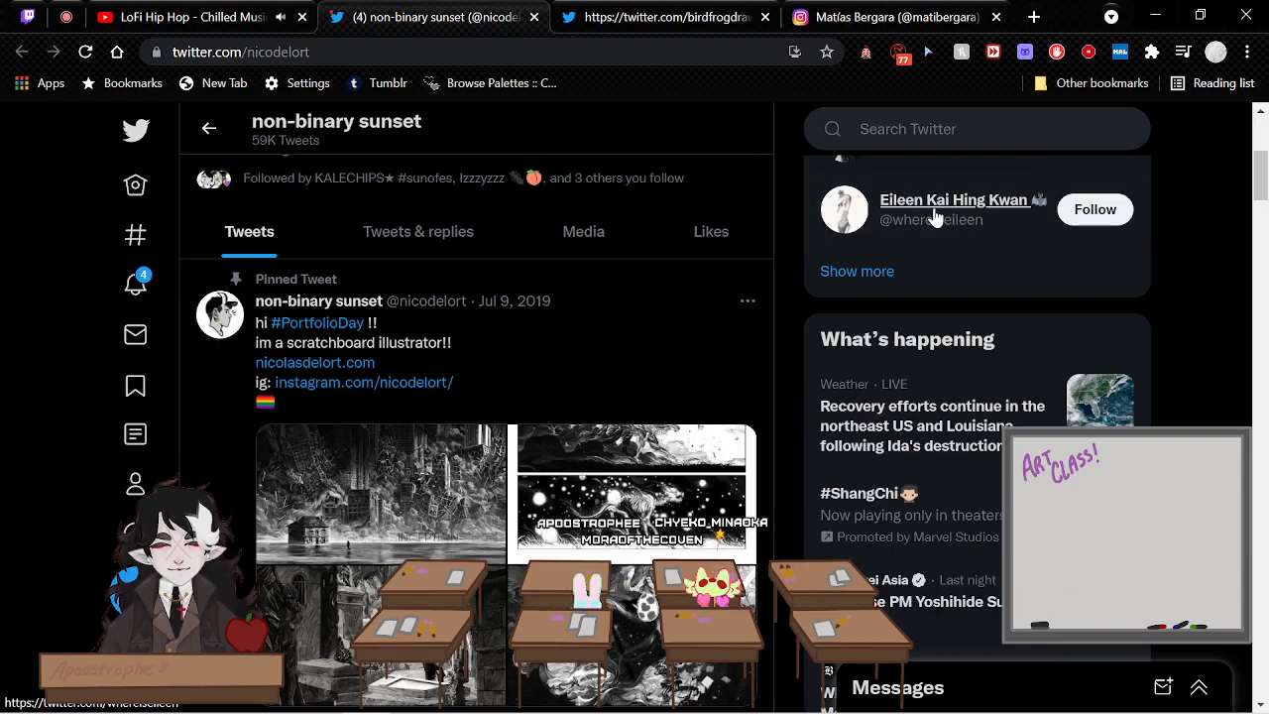
pyautogui.scroll(-2, 505, 342)
pyautogui.click(415, 278)
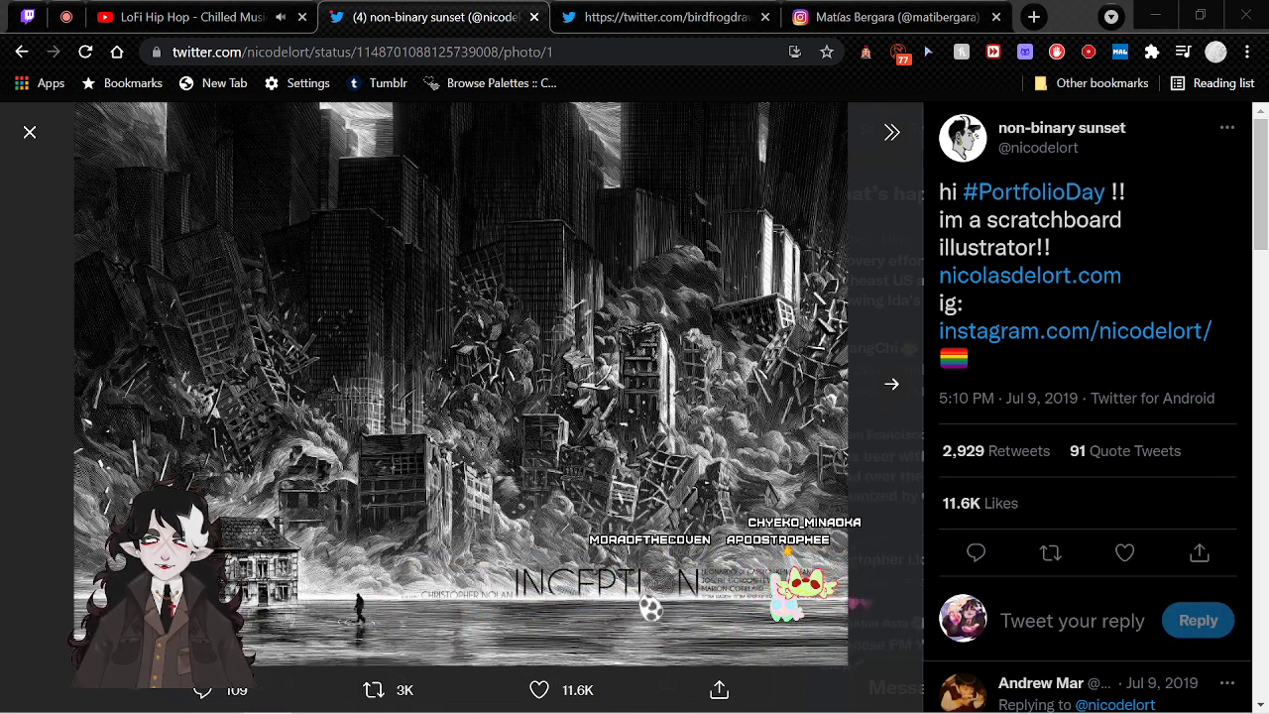
pyautogui.click(890, 386)
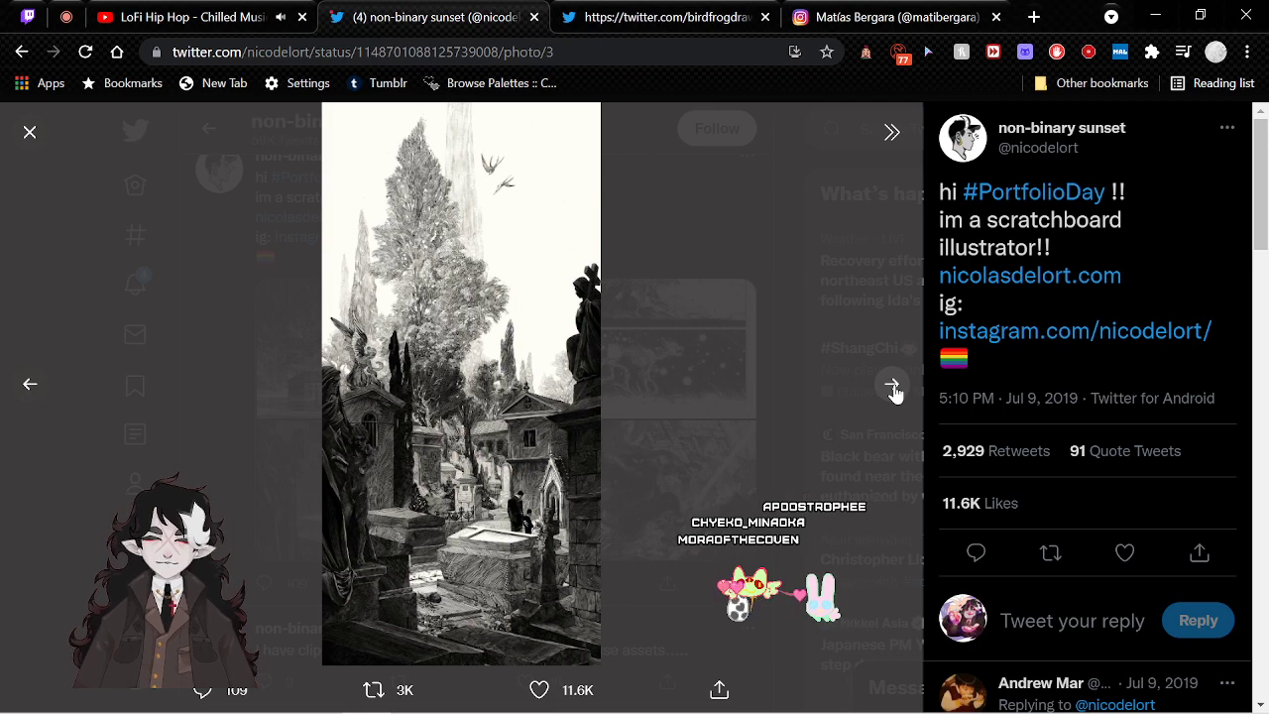
pyautogui.click(892, 387)
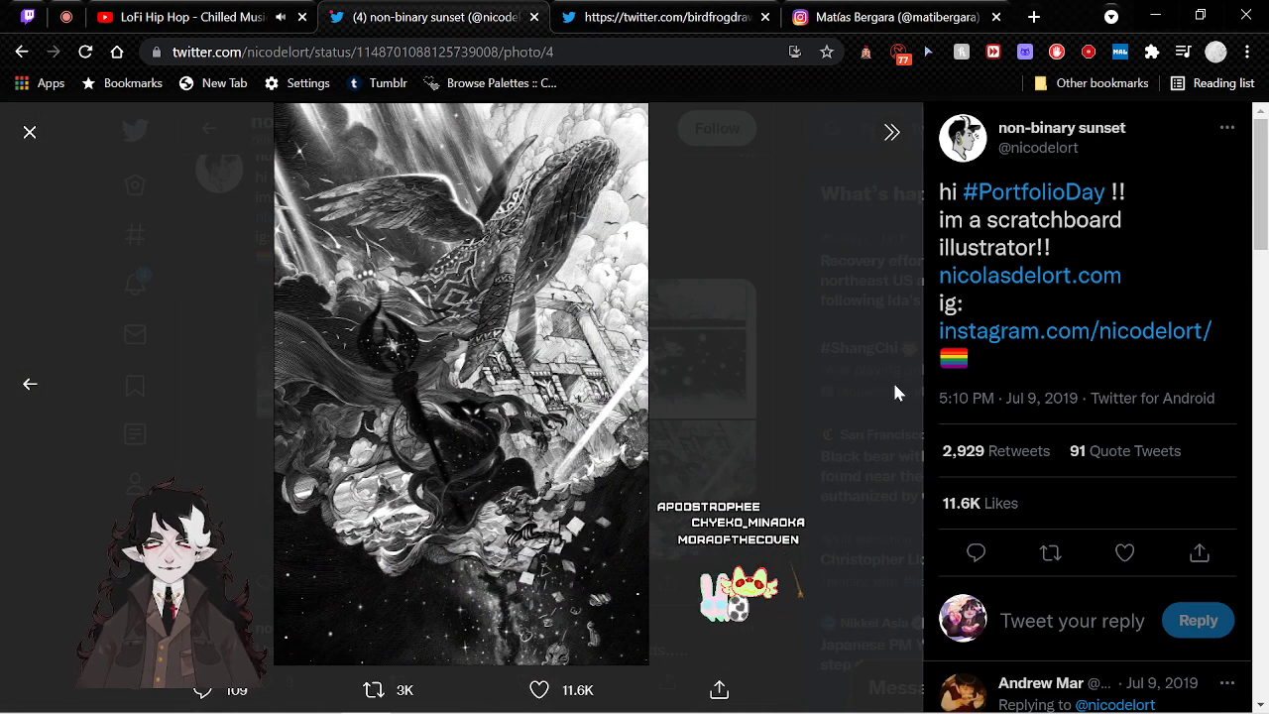
pyautogui.click(894, 392)
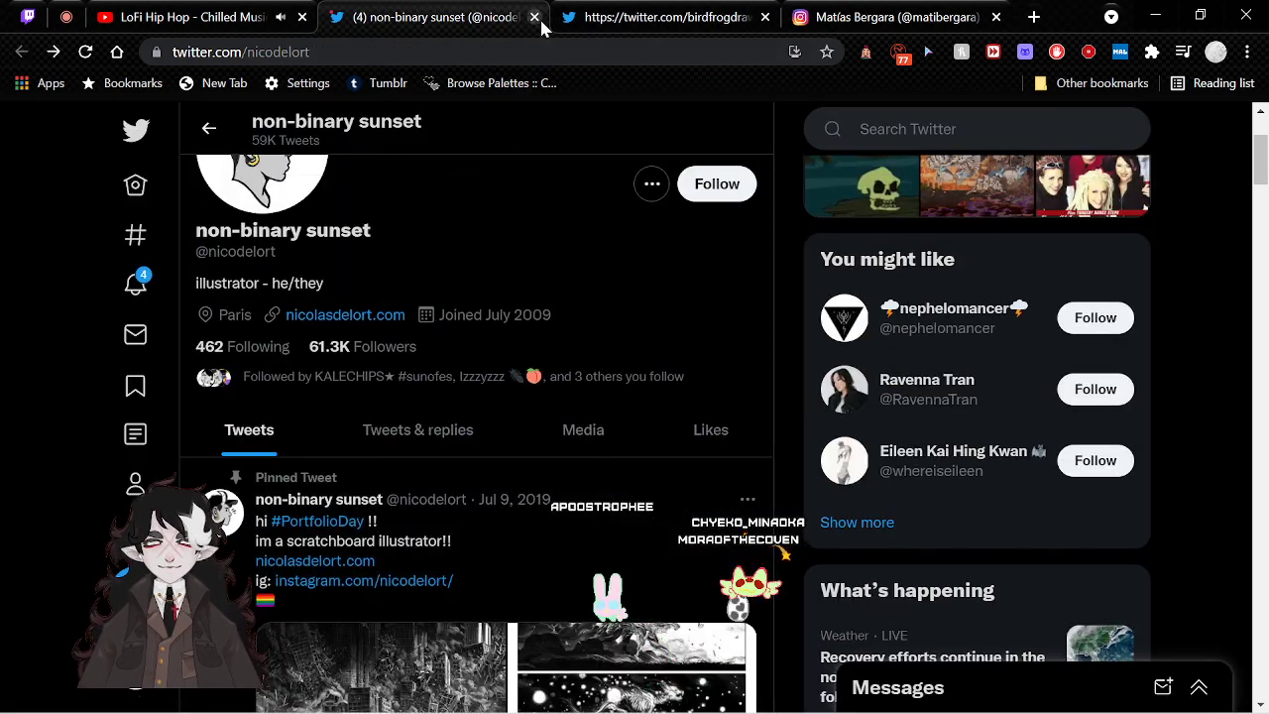
pyautogui.click(534, 17)
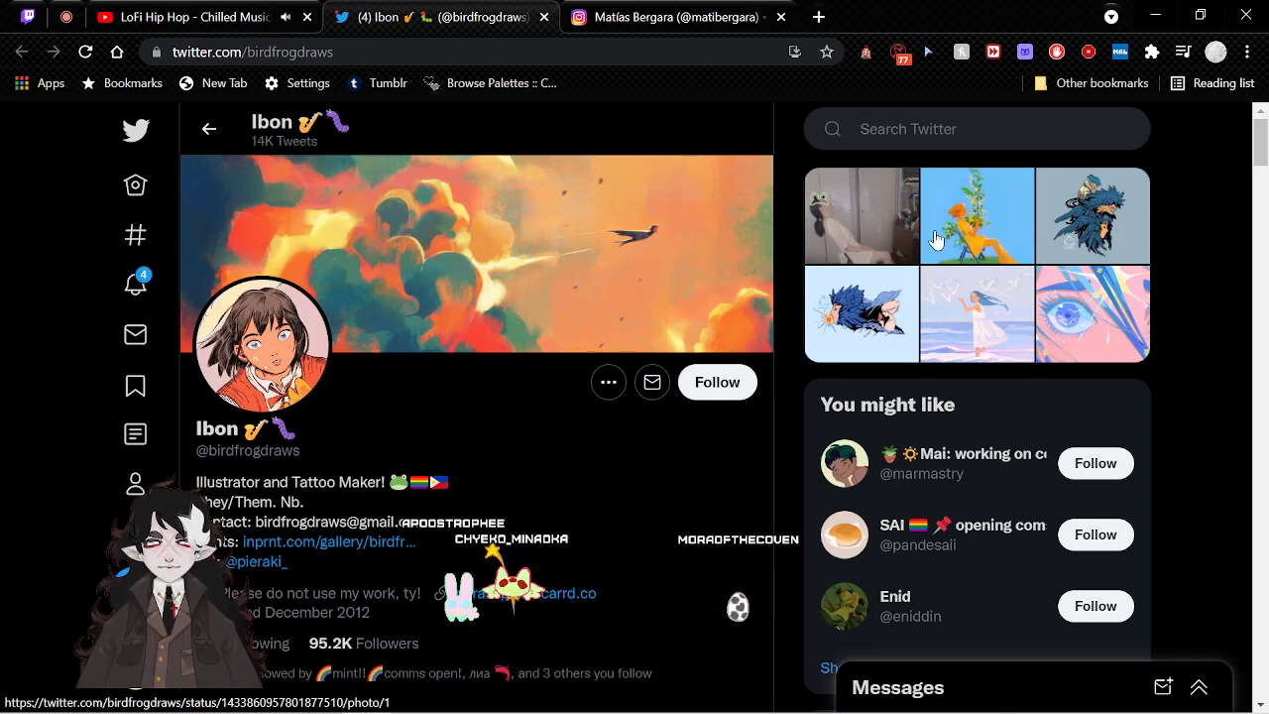
# View the two blue Howl's Headspace illustrations in this artist's recent Twitter images and close that profile
pyautogui.click(1127, 220)
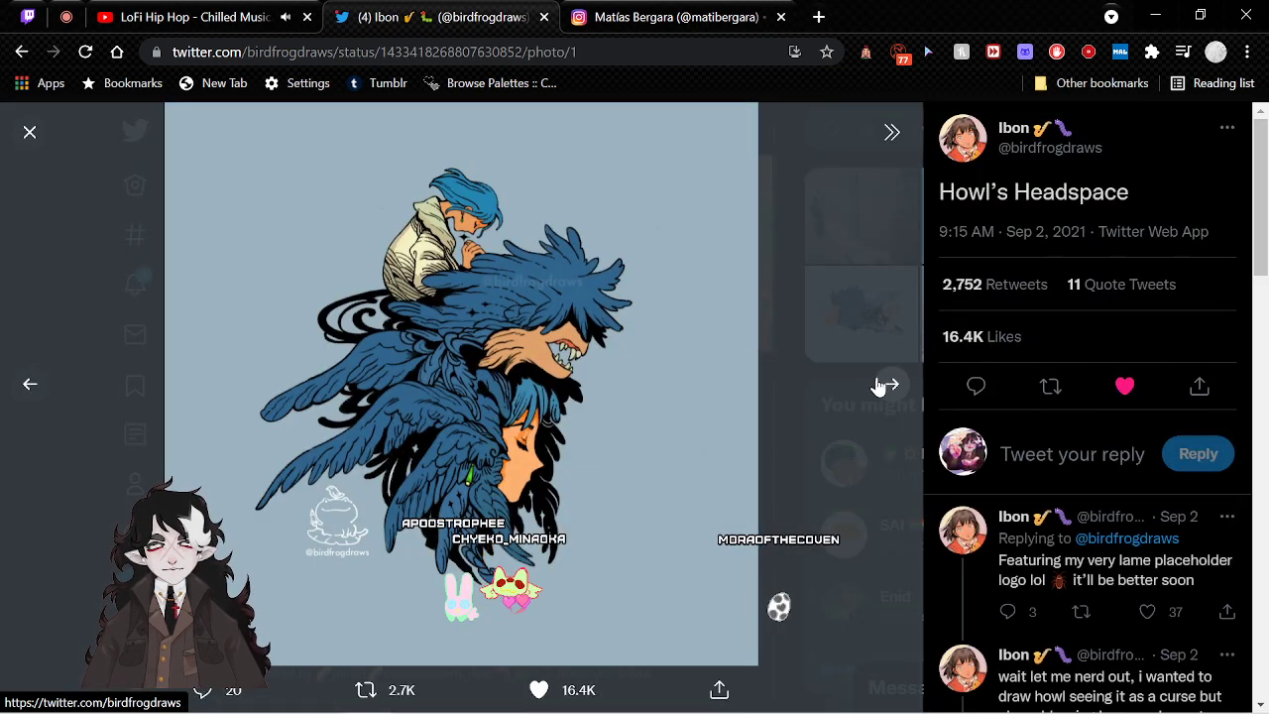
pyautogui.click(769, 340)
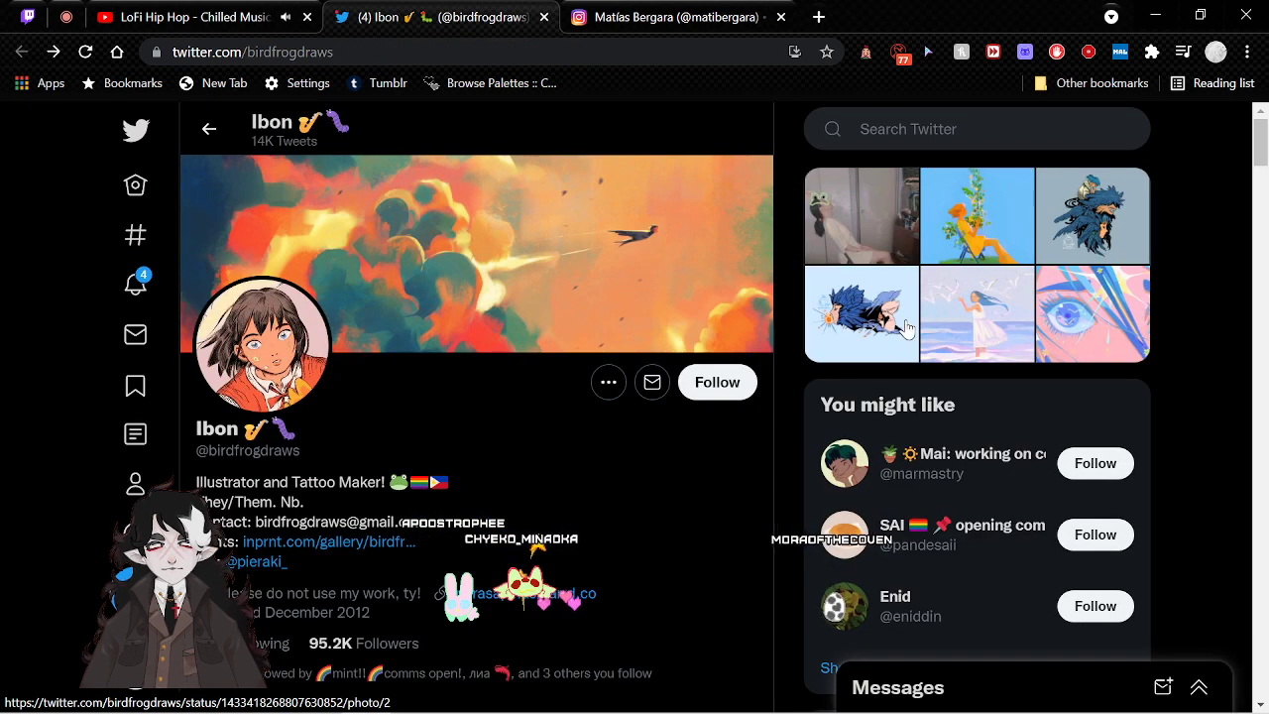
pyautogui.click(841, 327)
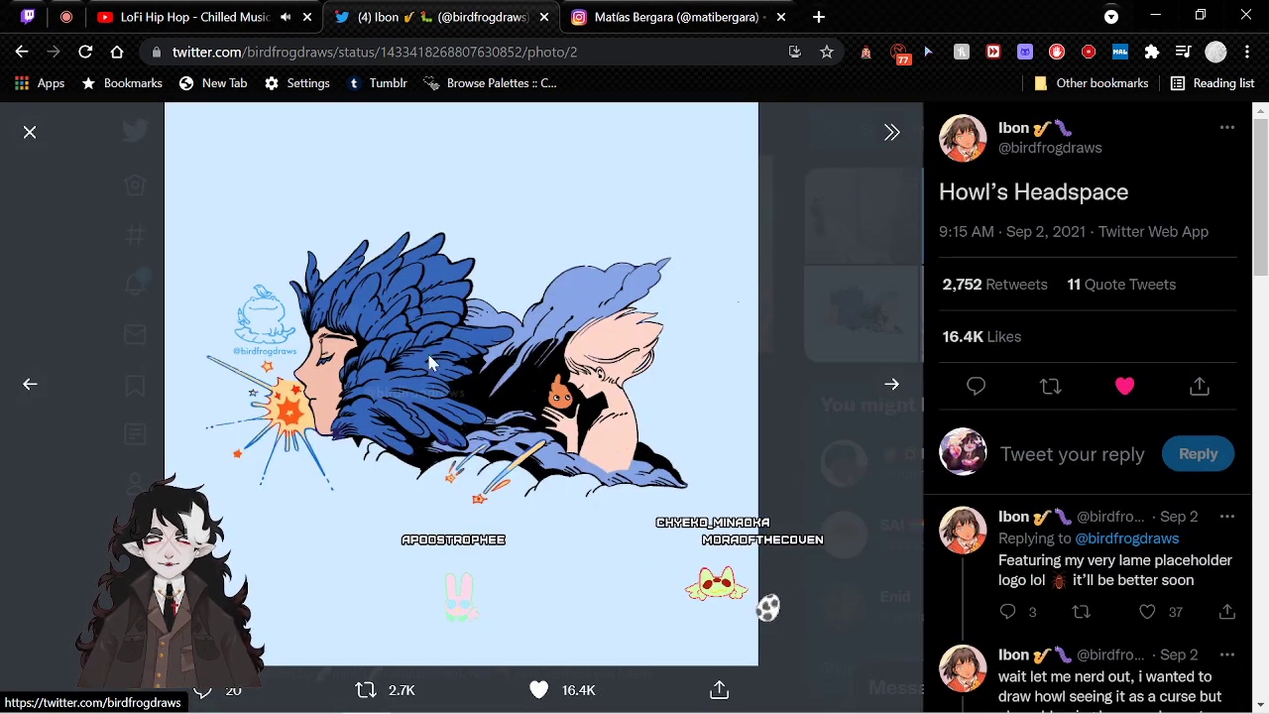
pyautogui.click(810, 307)
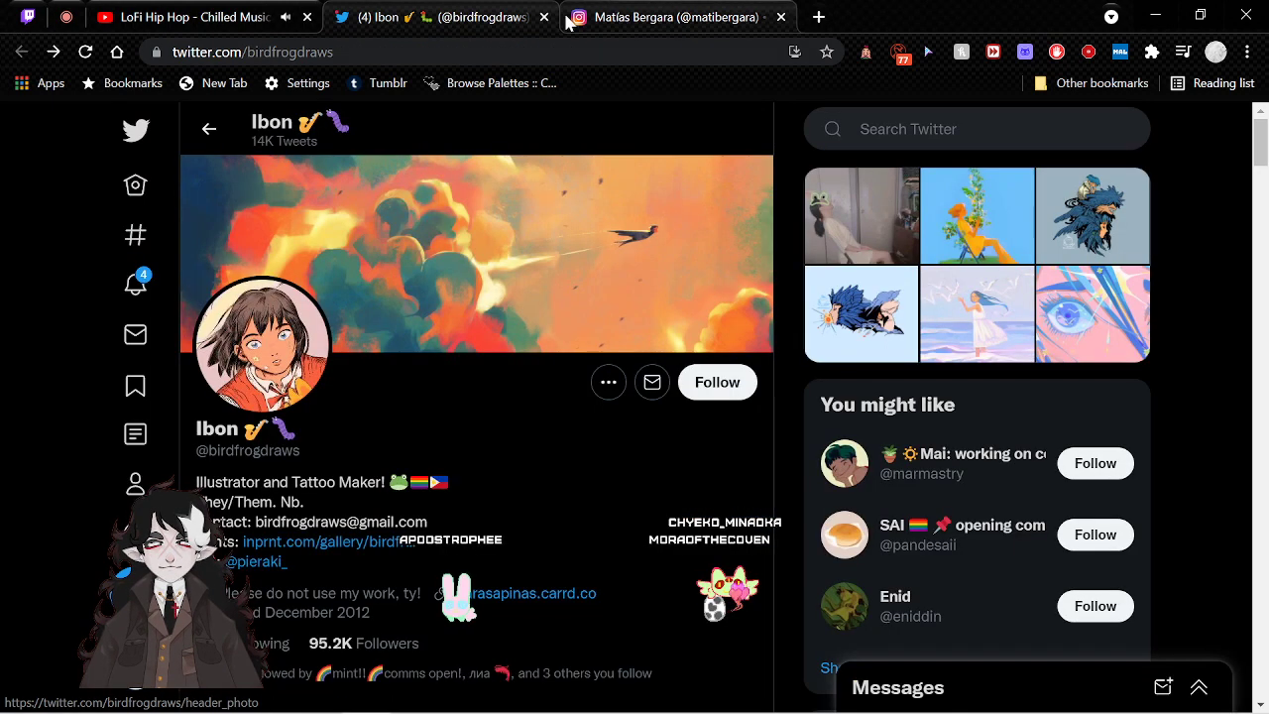
pyautogui.click(545, 19)
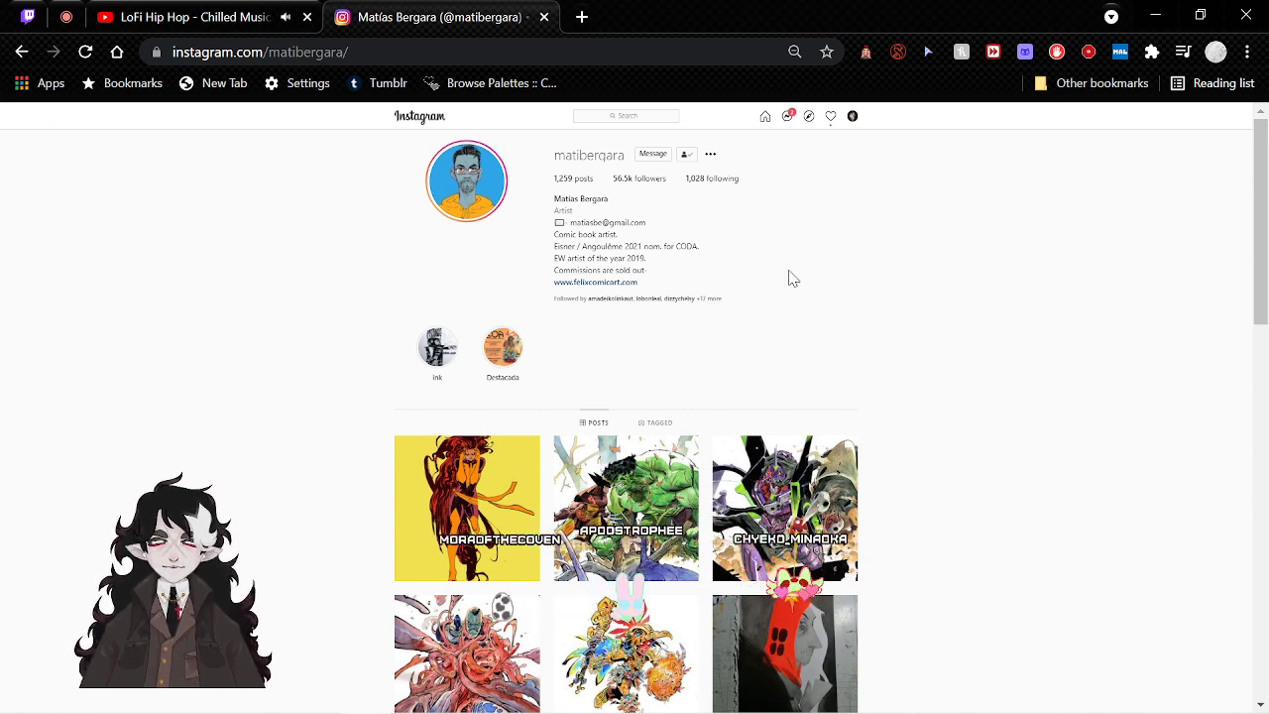
# Open the Hulk vs Wolverine watercolor and ink post from the comic book artist's Instagram grid
pyautogui.scroll(-1, 716, 285)
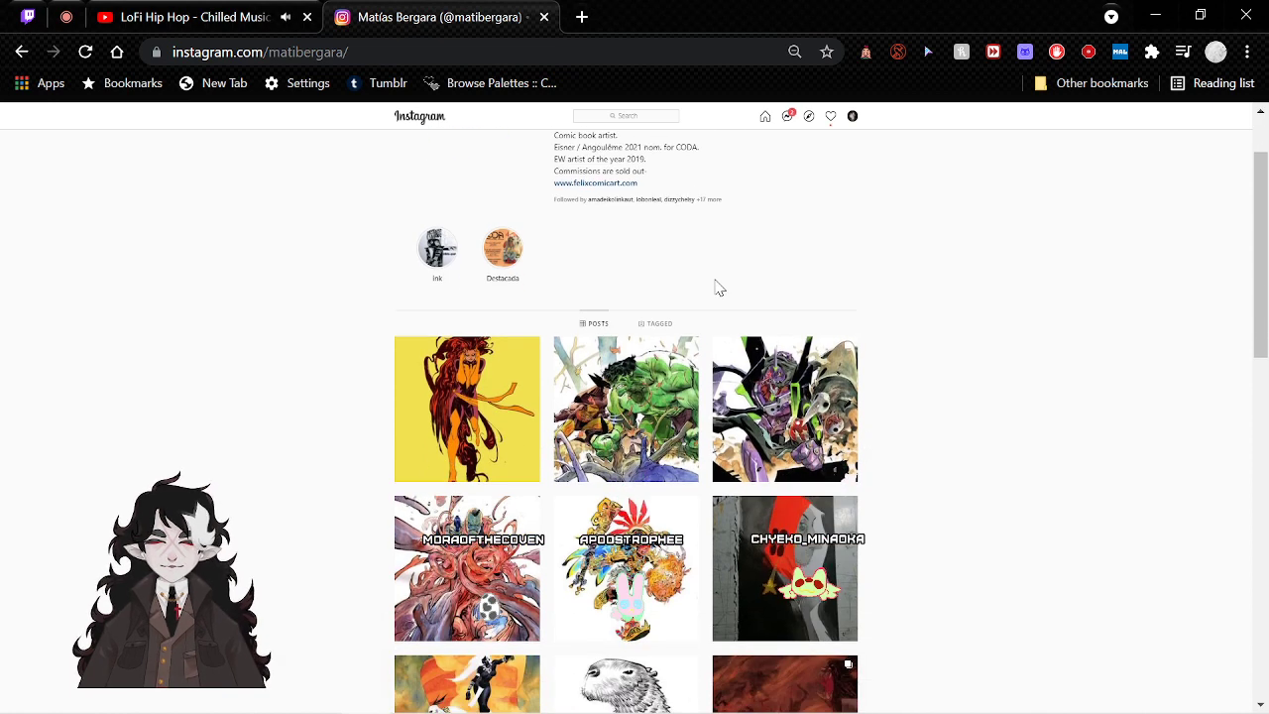
pyautogui.scroll(-1, 719, 288)
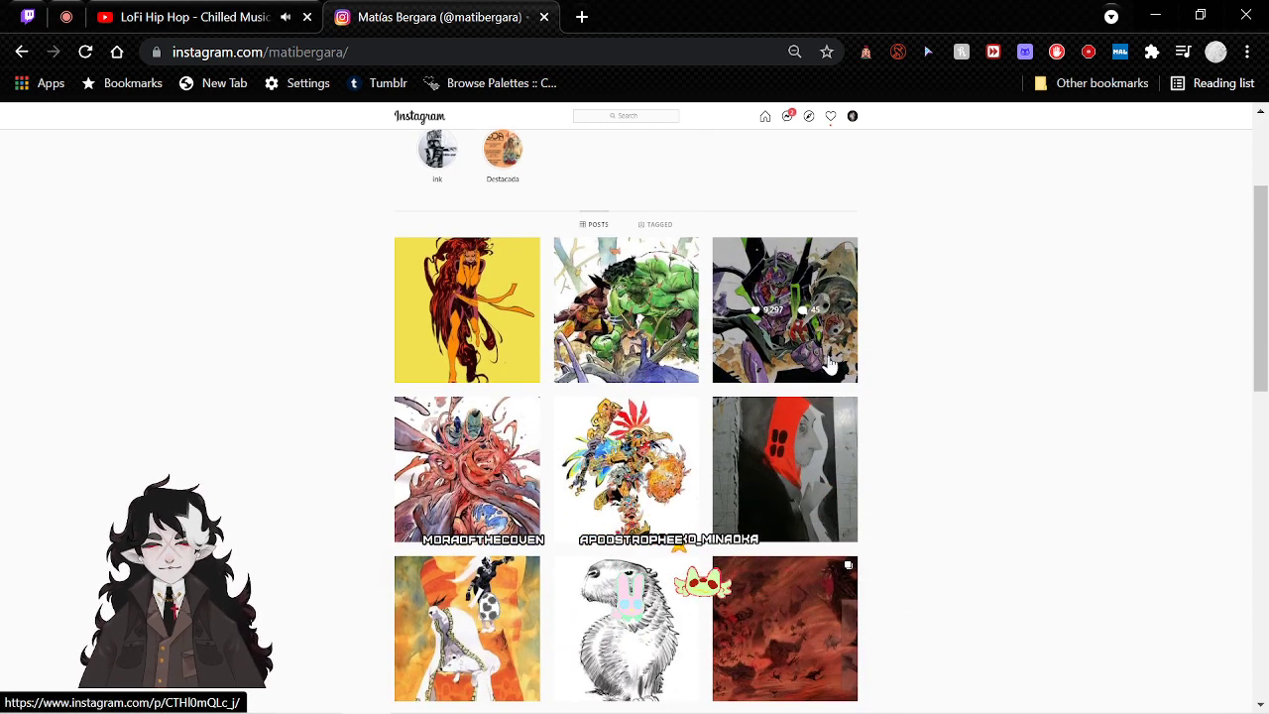
pyautogui.click(623, 353)
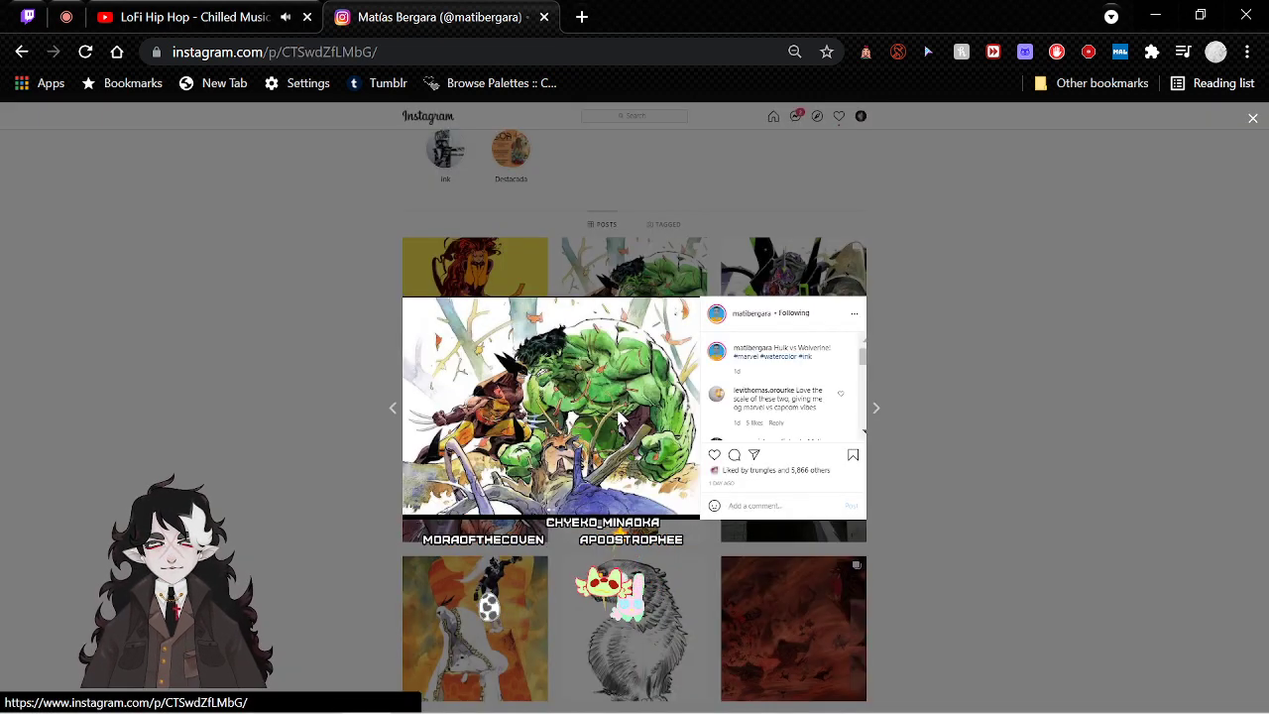
# Enlarge the page zoom to 100%, view the Hulk vs Wolverine post's close-up image, and close the post
pyautogui.click(1246, 51)
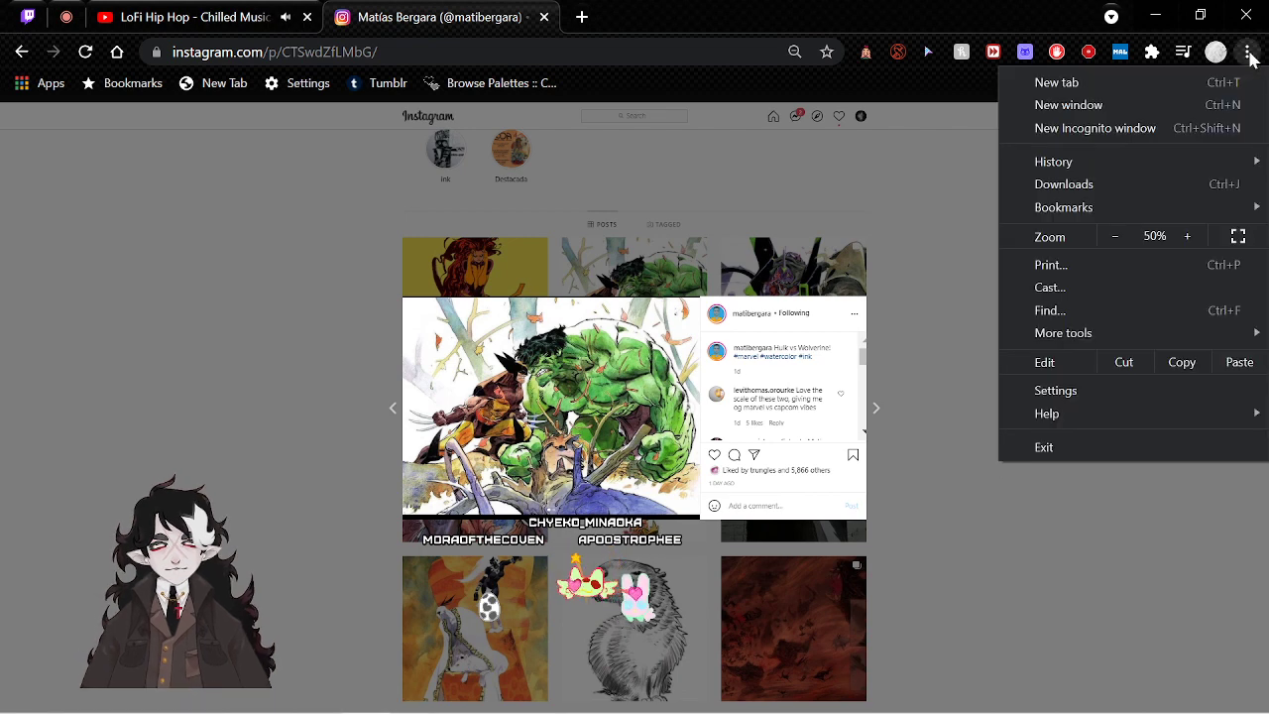
pyautogui.click(1186, 236)
pyautogui.click(1187, 236)
pyautogui.click(1187, 235)
pyautogui.click(1186, 235)
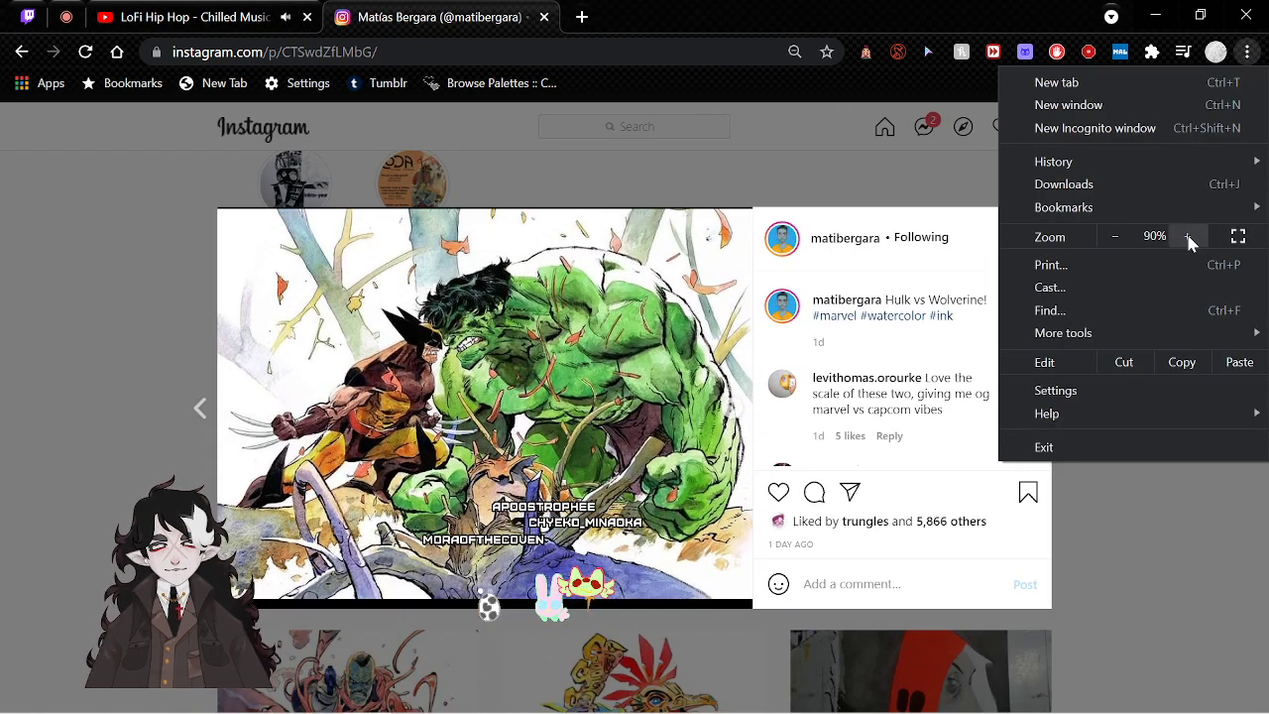
pyautogui.click(1186, 235)
pyautogui.click(767, 378)
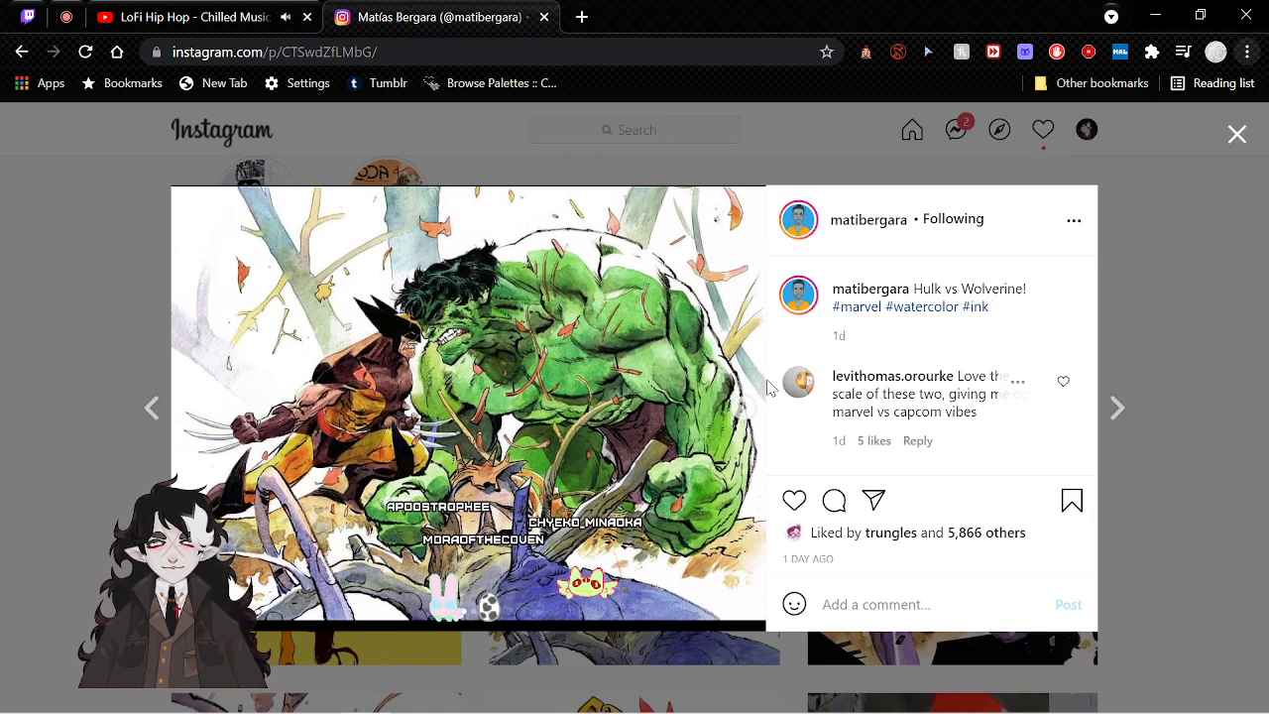
pyautogui.click(743, 406)
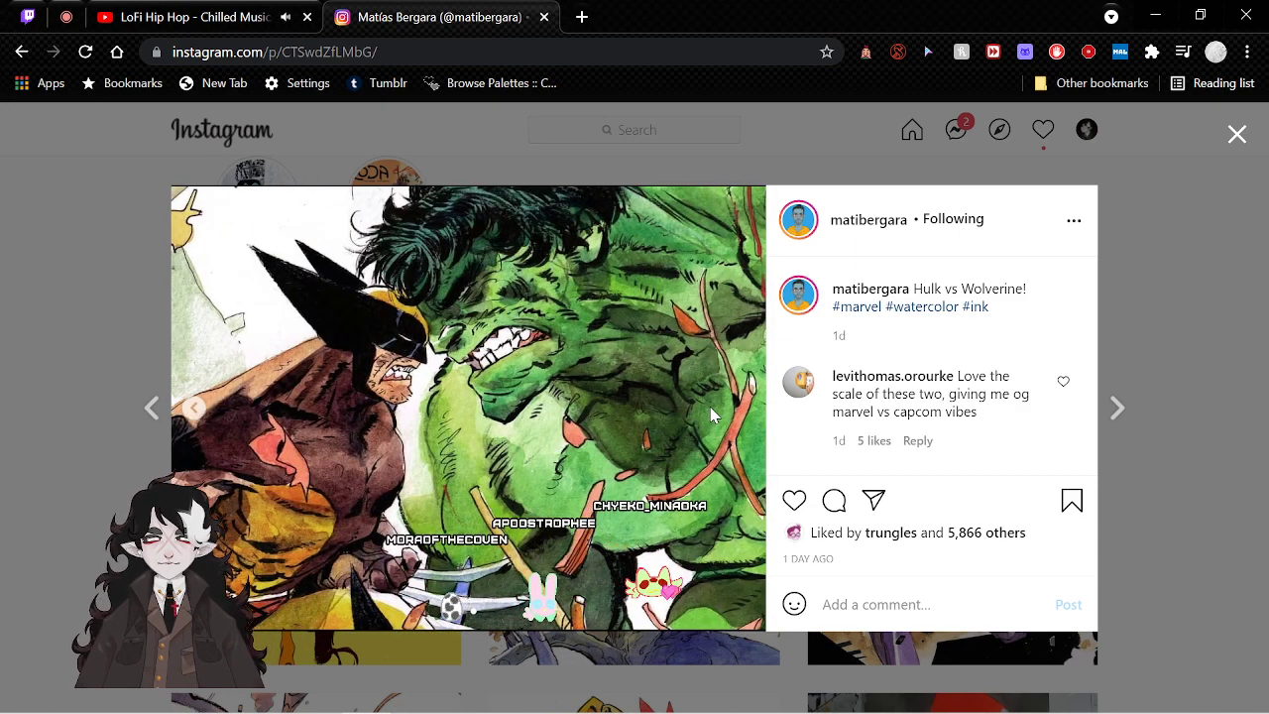
pyautogui.click(1193, 282)
# Browse further down the Instagram grid, view the Koschei the Deathless post, and close it
pyautogui.scroll(-10, 1104, 411)
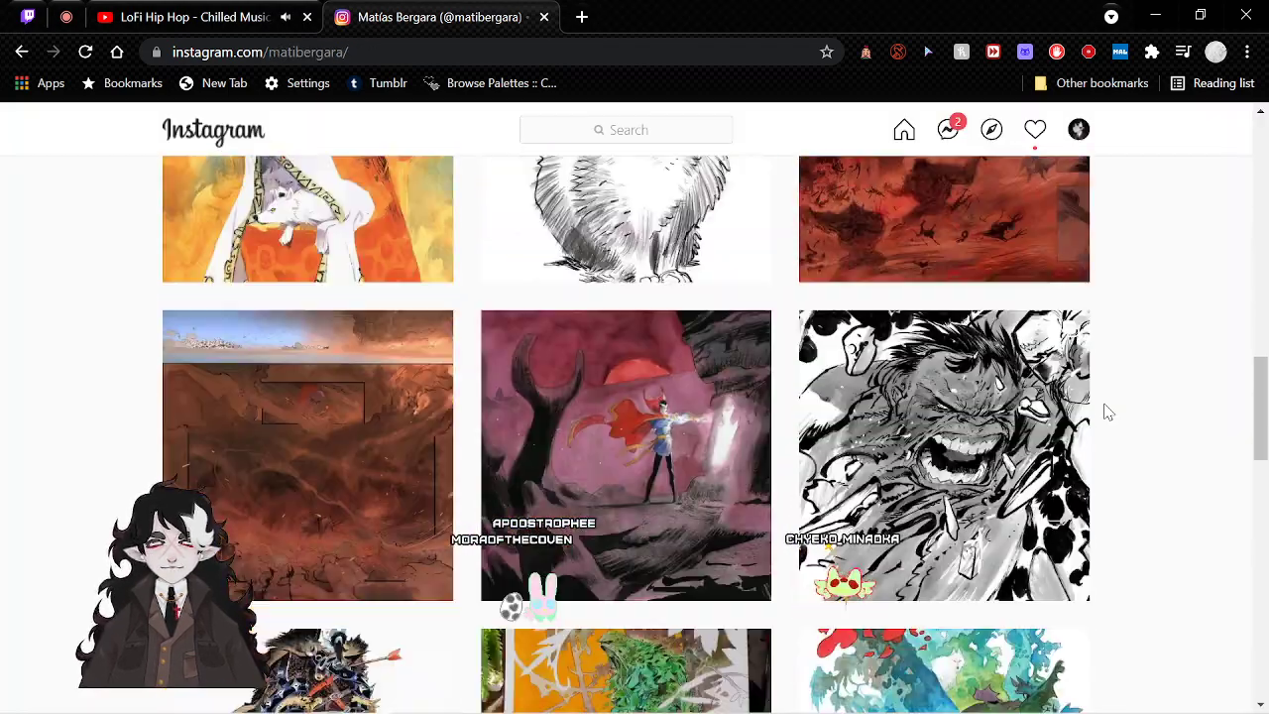
pyautogui.scroll(-3, 1104, 411)
pyautogui.scroll(2, 1104, 410)
pyautogui.scroll(-3, 1104, 410)
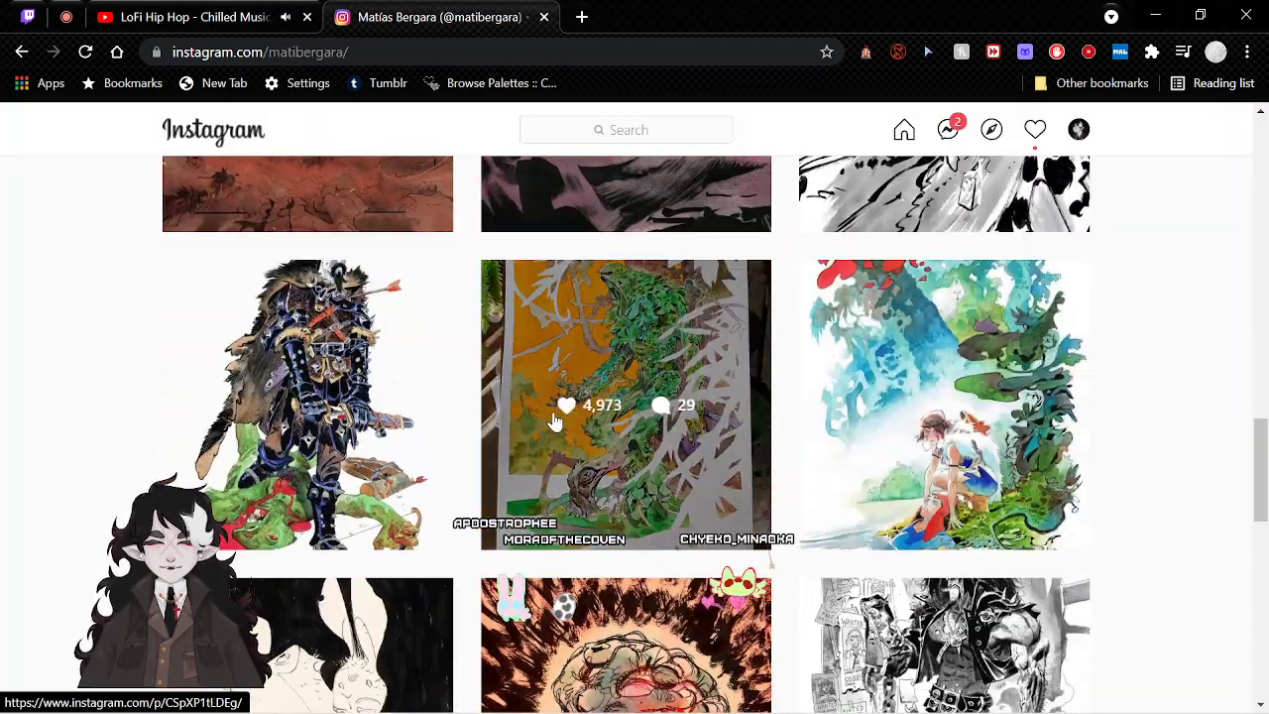
pyautogui.click(396, 417)
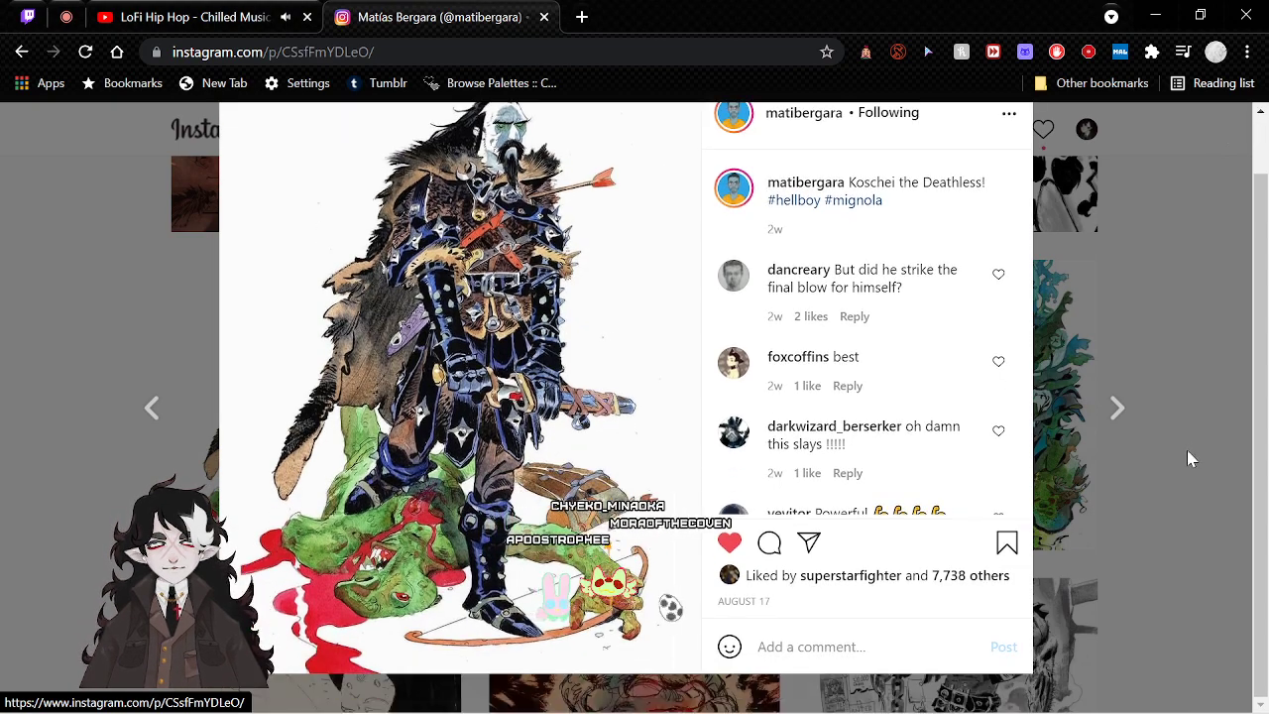
pyautogui.click(1186, 451)
# Open and close one more post below Koschei, and browse the artist's older ink and color pieces
pyautogui.scroll(-2, 1124, 459)
pyautogui.click(870, 240)
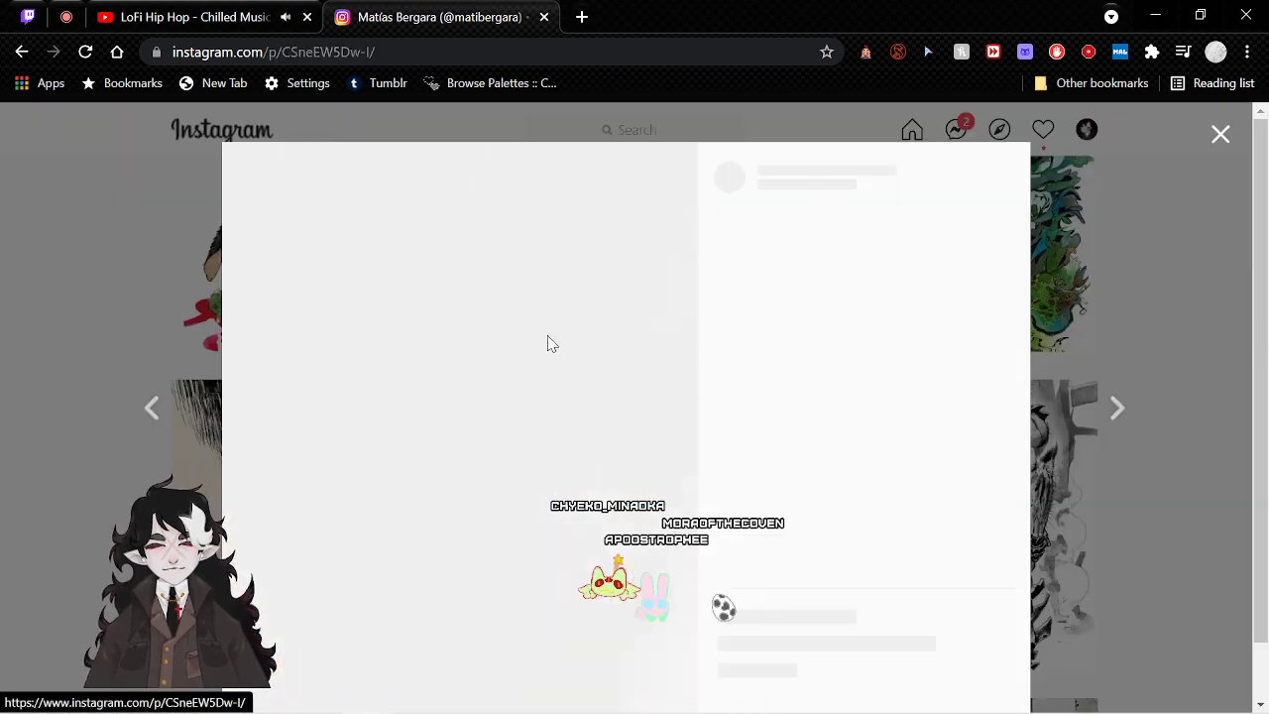
pyautogui.scroll(-1, 651, 512)
pyautogui.click(1156, 264)
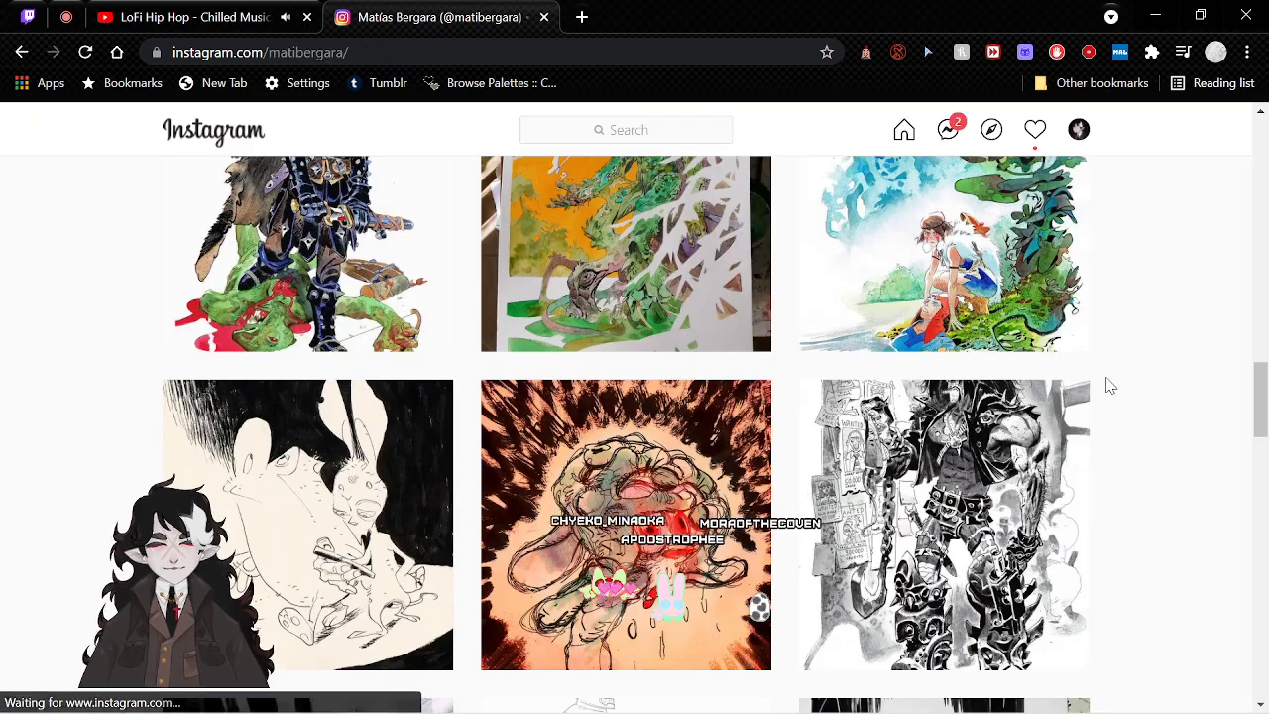
pyautogui.scroll(-9, 1104, 382)
pyautogui.scroll(-6, 1090, 369)
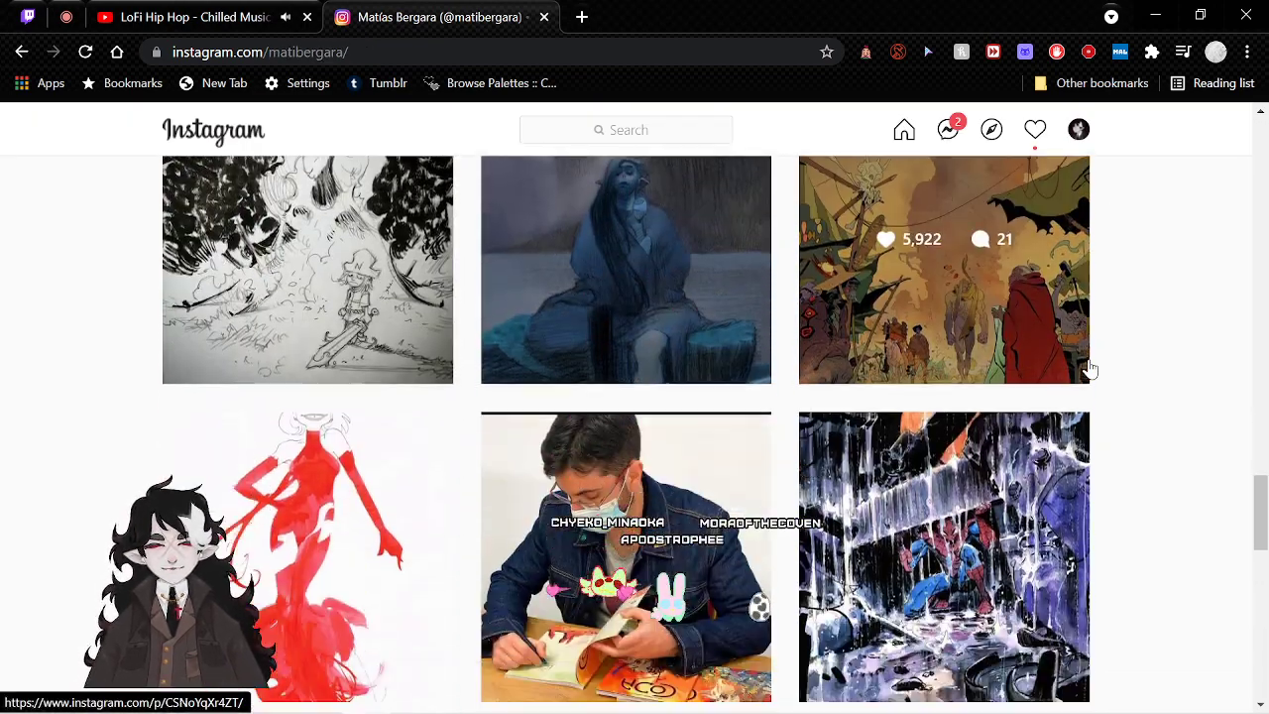
pyautogui.scroll(-2, 1140, 369)
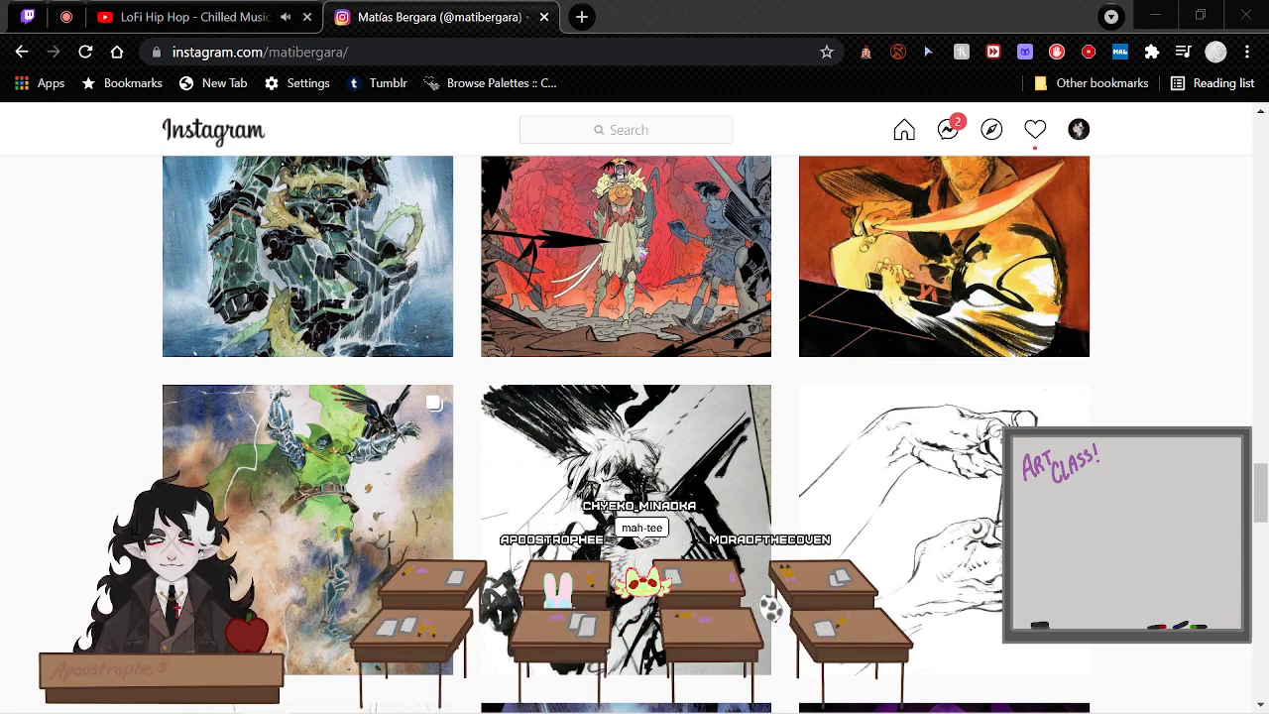
# Switch back to Clip Studio Paint and examine the inked collar, lapel and sleeve against the sketch at several zoom levels
pyautogui.moveTo(674, 16)
pyautogui.mouseDown()
pyautogui.moveTo(843, 56)
pyautogui.moveTo(283, 294)
pyautogui.moveTo(2, 356)
pyautogui.mouseUp()
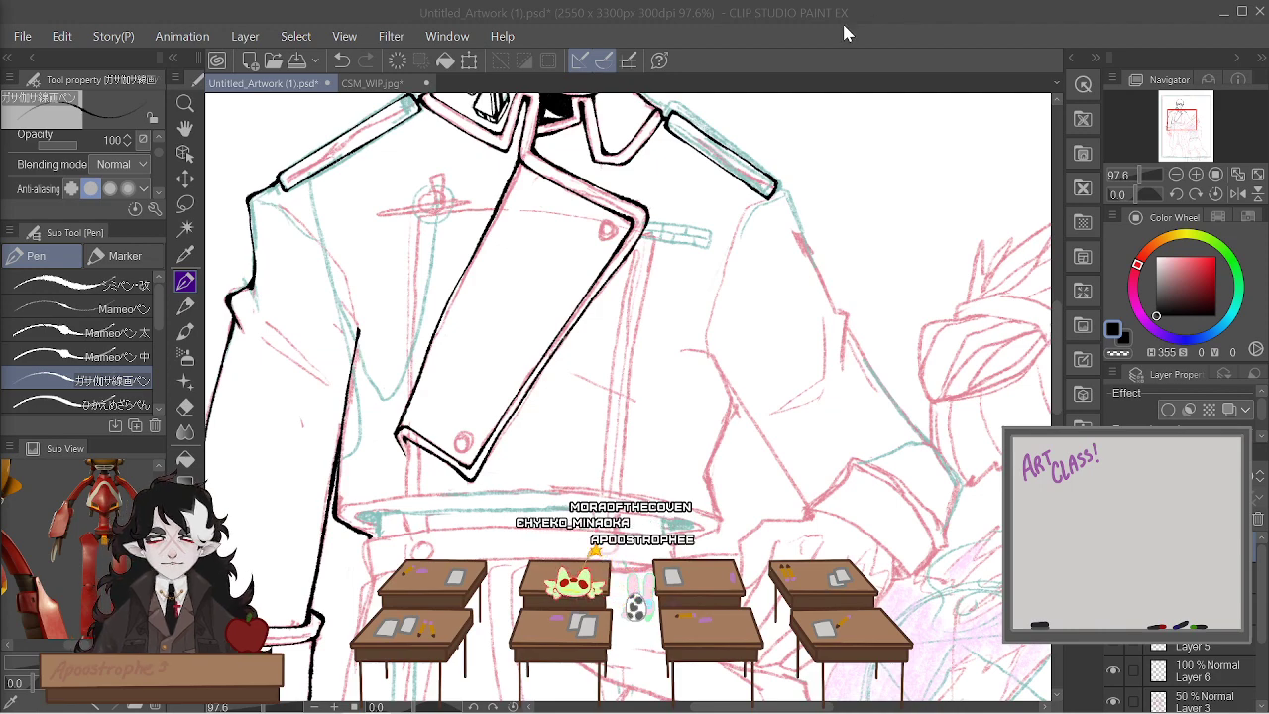
pyautogui.scroll(-2, 504, 231)
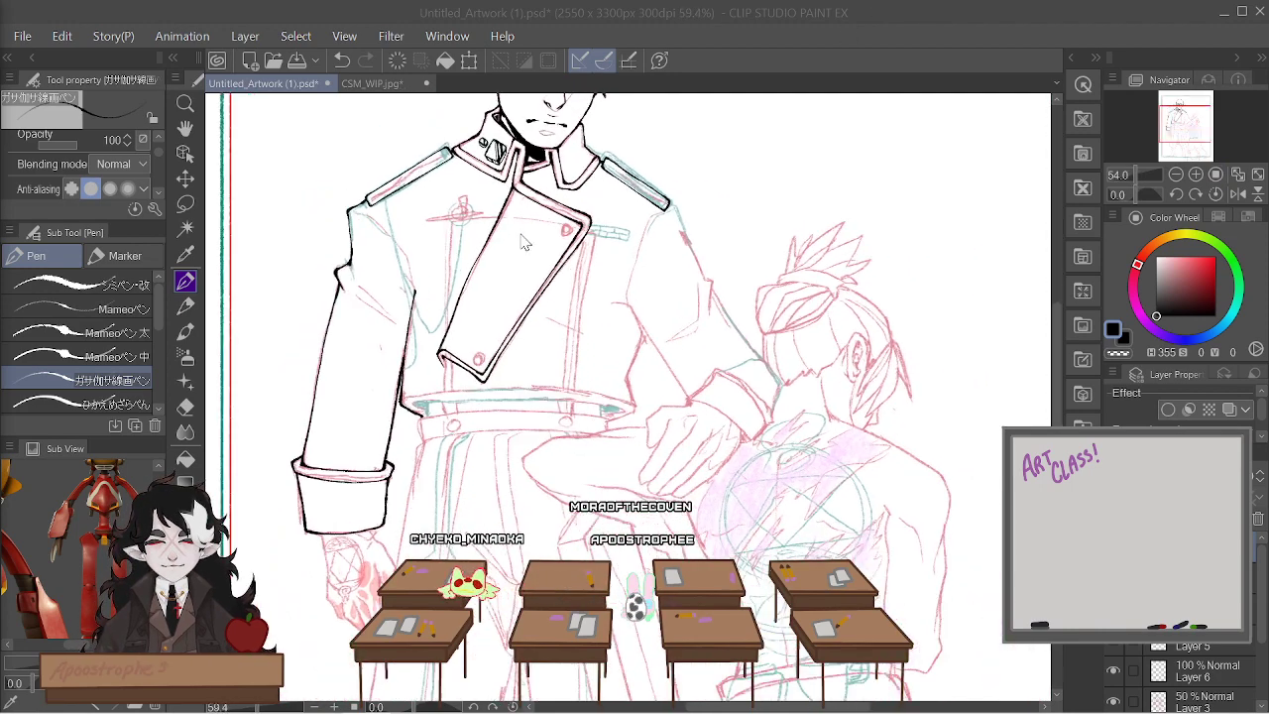
pyautogui.scroll(2, 520, 235)
pyautogui.scroll(-2, 606, 293)
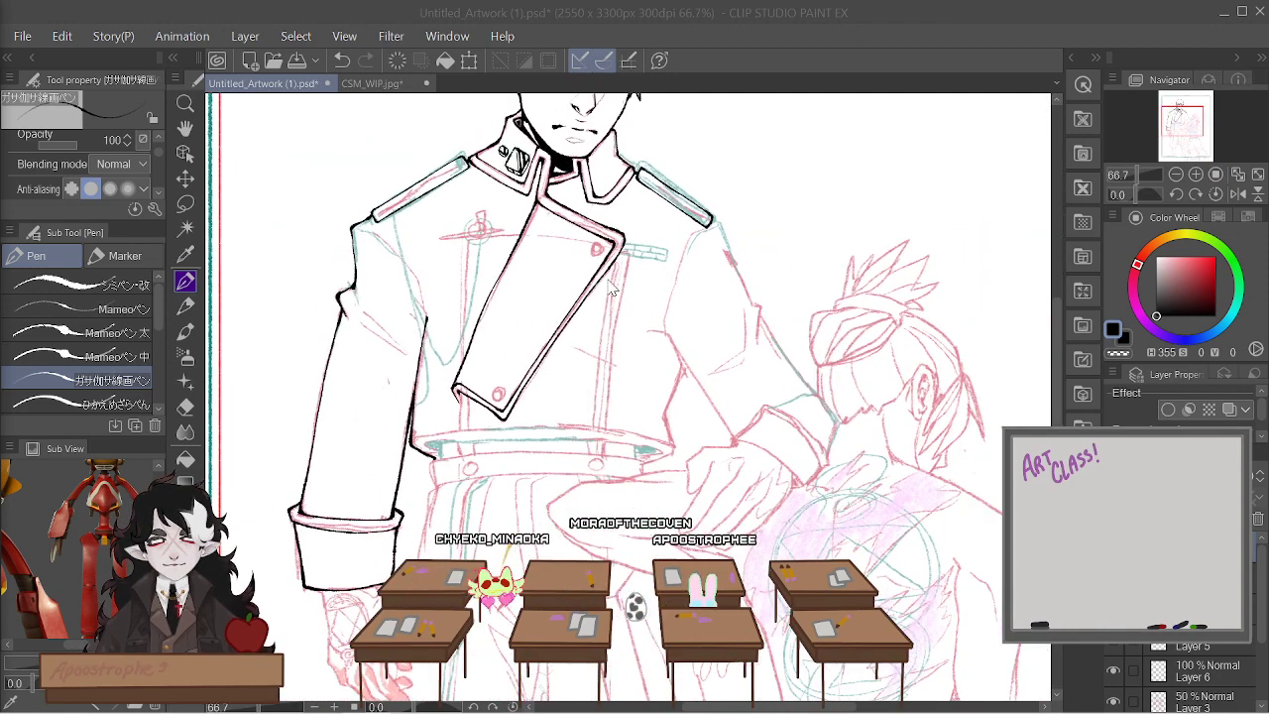
pyautogui.scroll(-2, 590, 278)
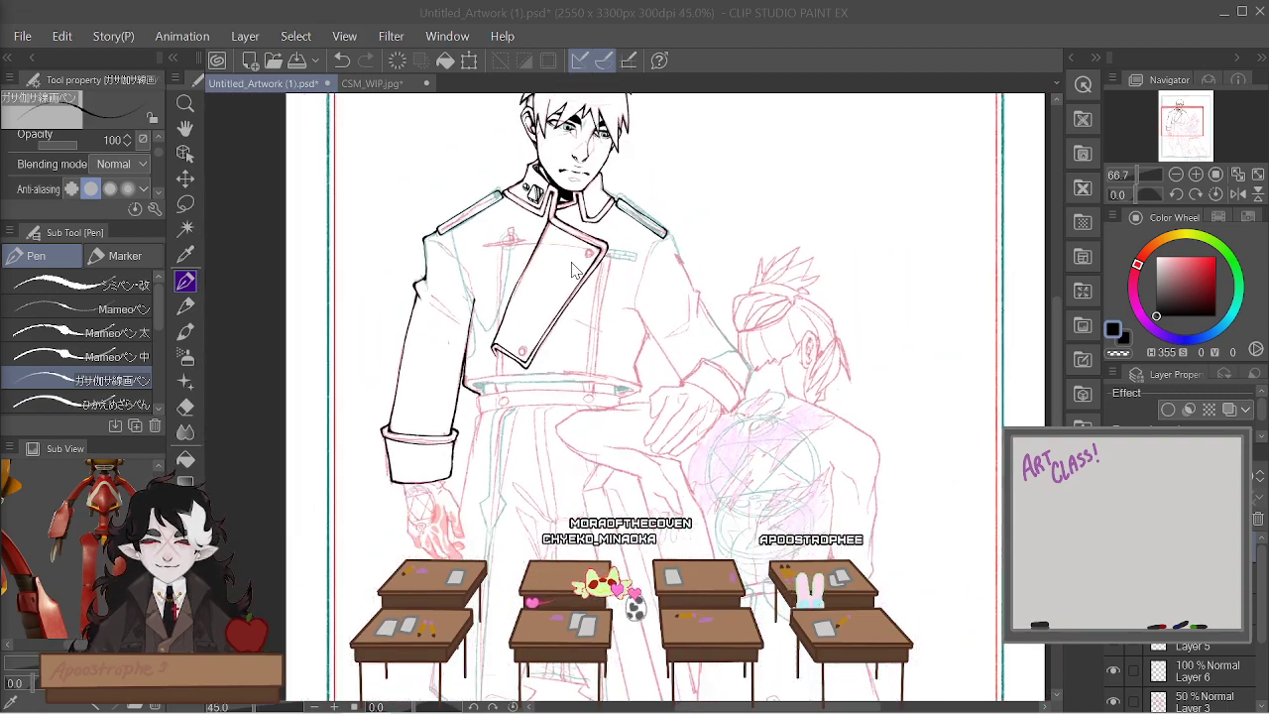
pyautogui.scroll(3, 568, 266)
pyautogui.scroll(-1, 568, 266)
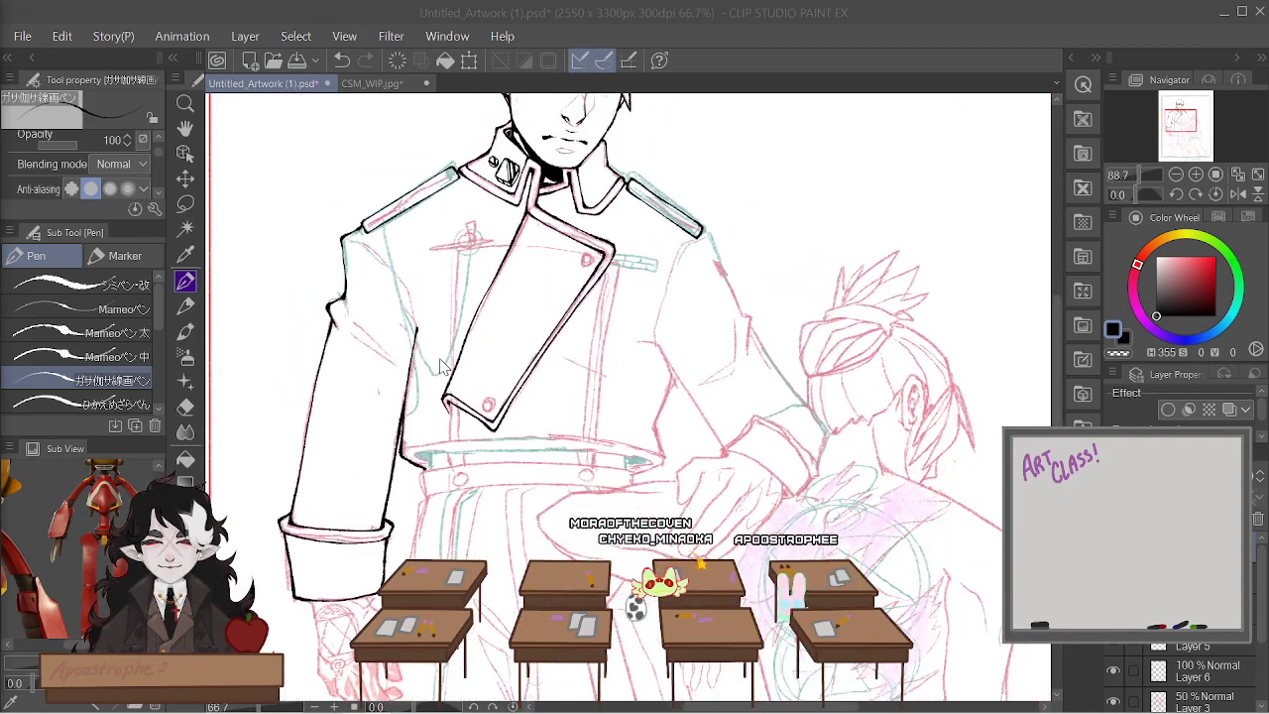
pyautogui.scroll(1, 524, 366)
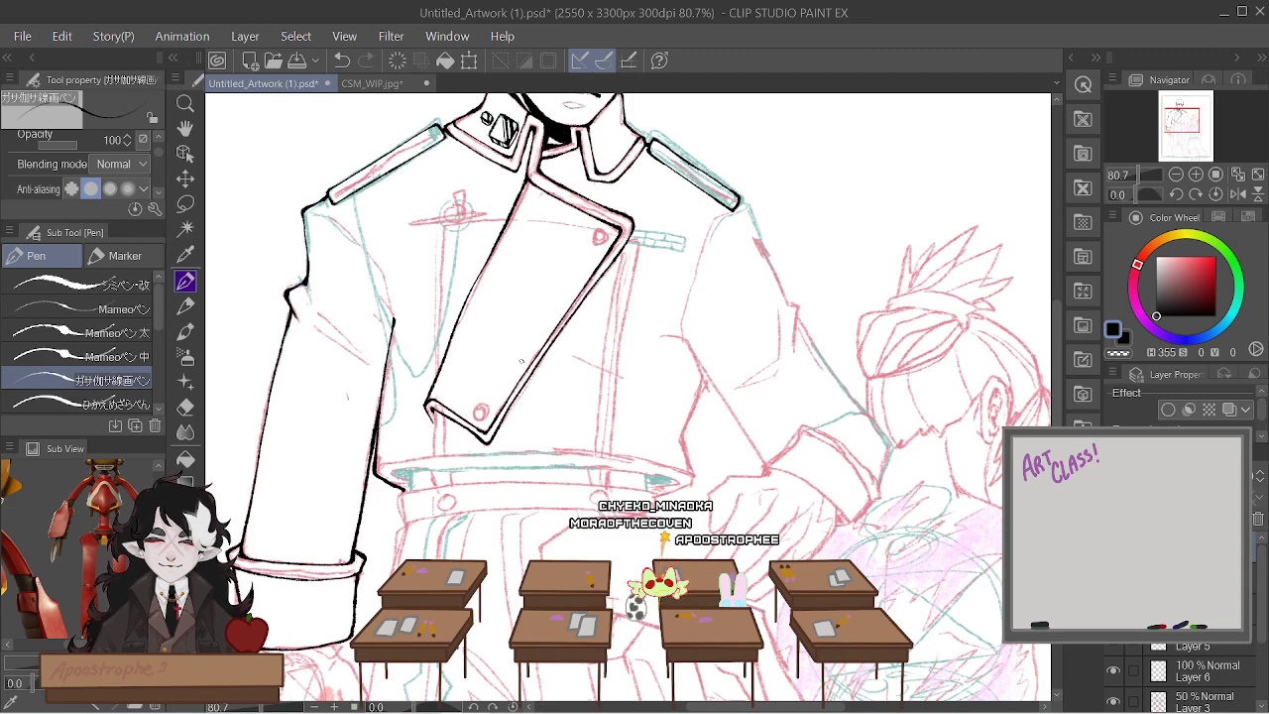
pyautogui.scroll(-1, 521, 361)
pyautogui.scroll(2, 690, 255)
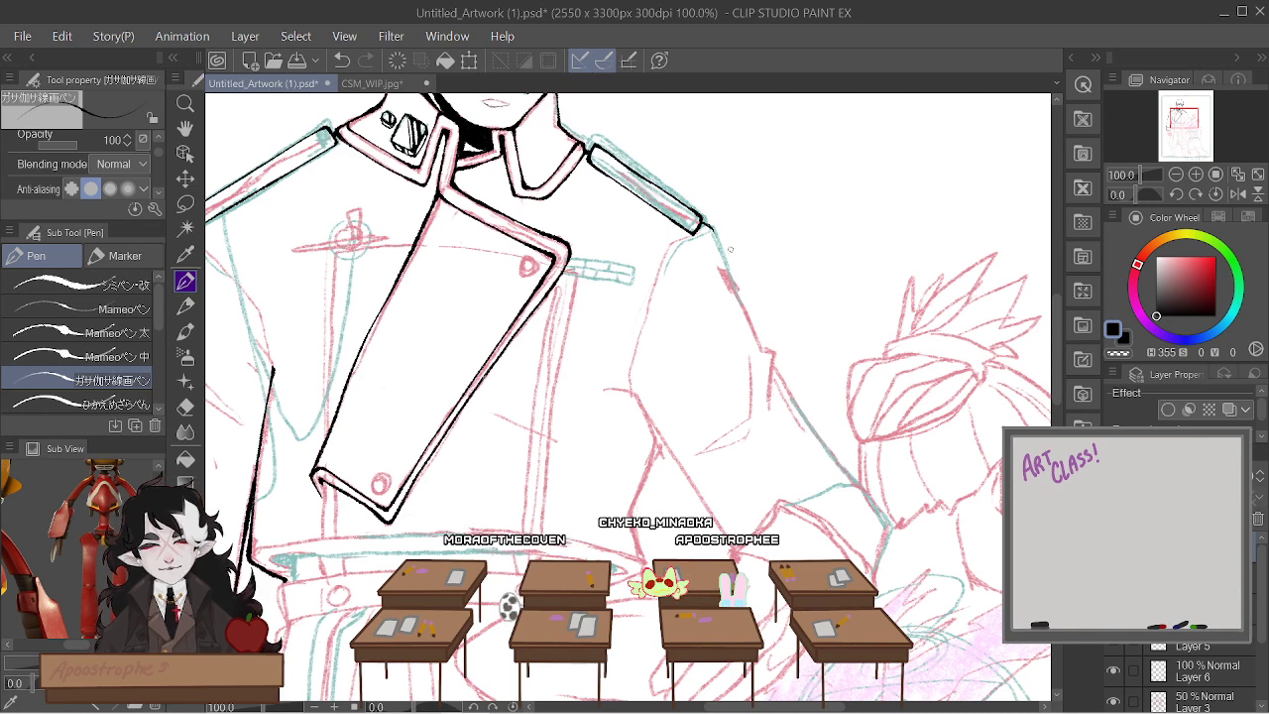
# With the シミペン・改 pen, ink the coat's outer shoulder from the epaulette beside the seated figure to the sleeve fold, with varied line weight
pyautogui.click(132, 282)
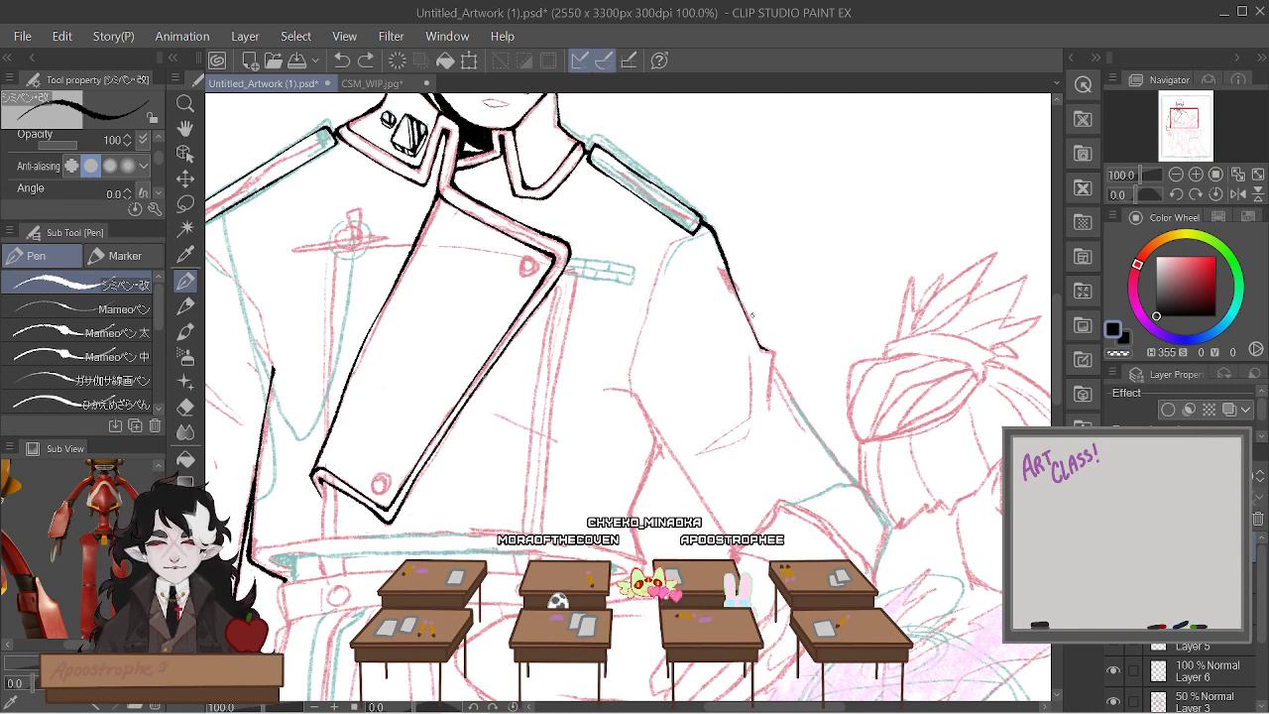
pyautogui.scroll(3, 751, 315)
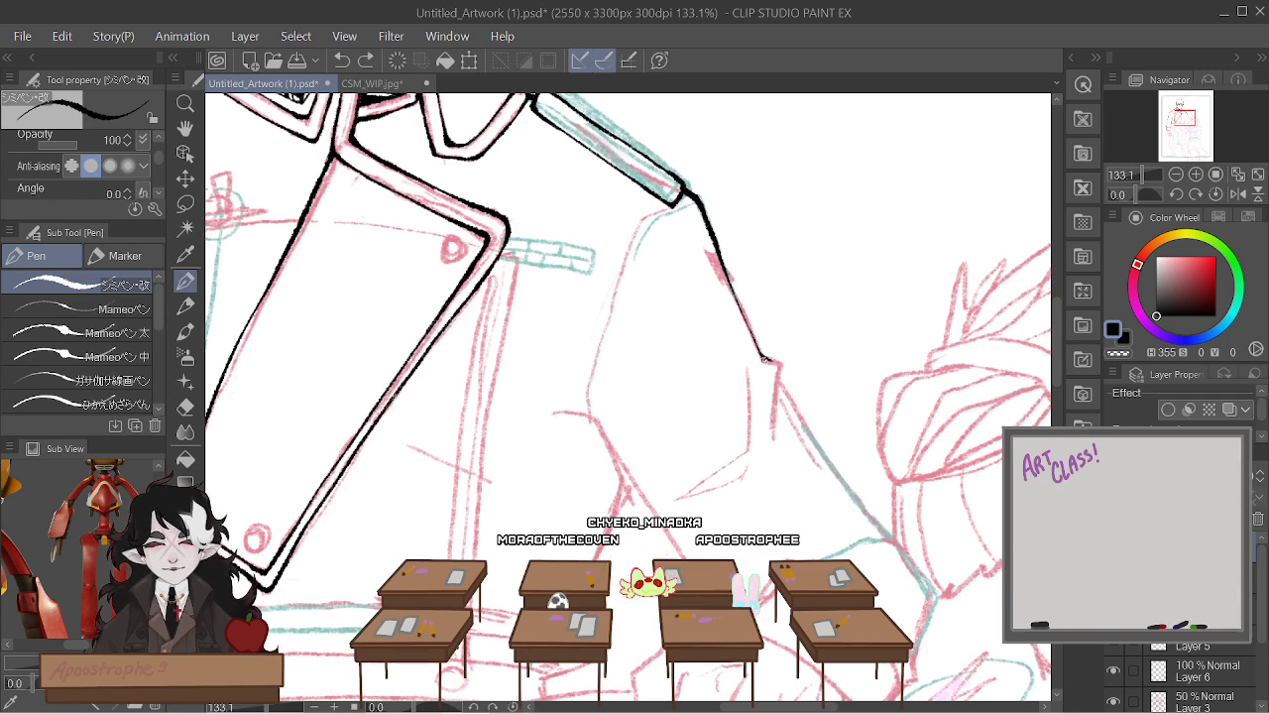
pyautogui.scroll(5, 764, 360)
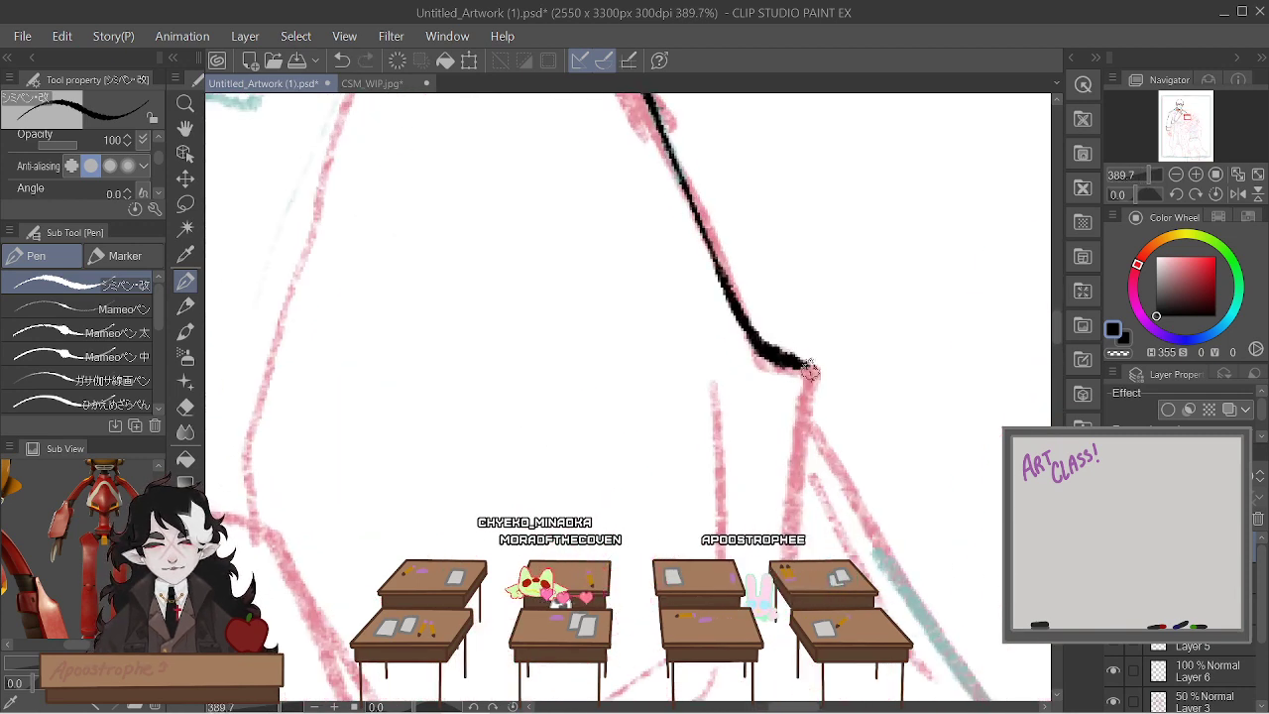
pyautogui.moveTo(807, 369); pyautogui.dragTo(806, 491)
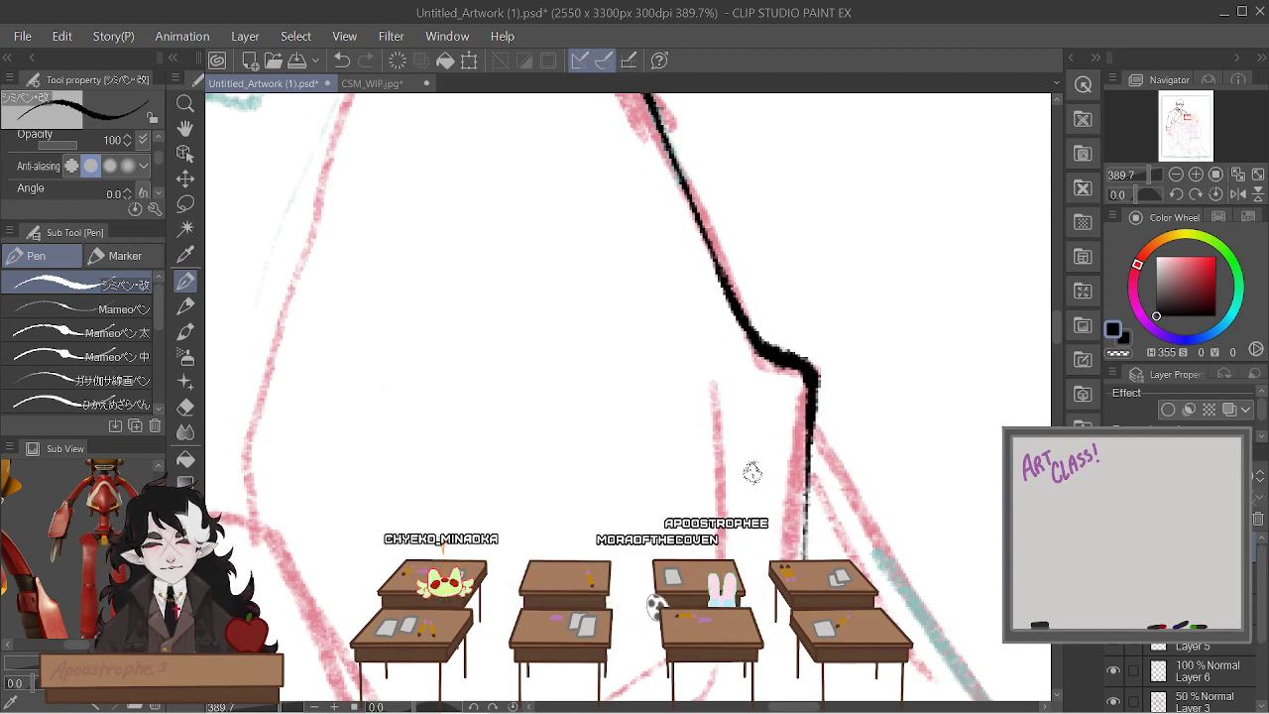
# Ink the coat's folded lapel corner, chest pin, hanging cord, buttons, front seams and lower hem over the sketch
pyautogui.scroll(-10, 751, 472)
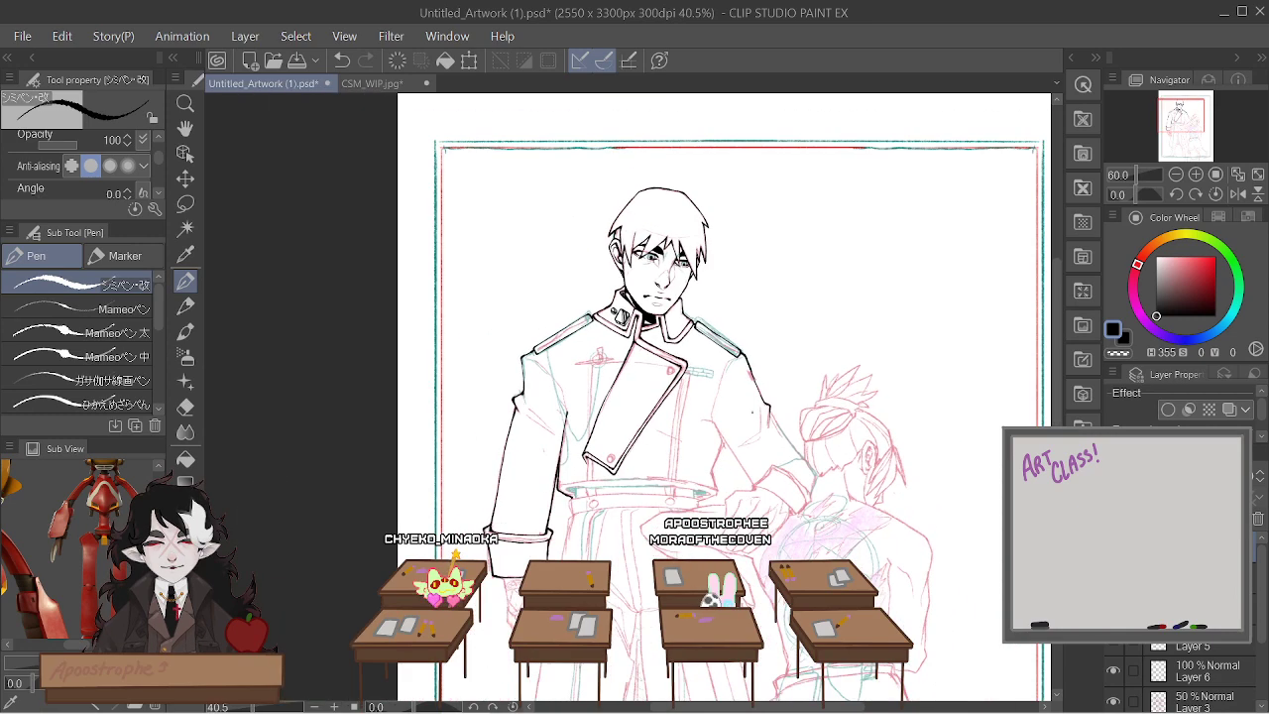
pyautogui.scroll(8, 753, 411)
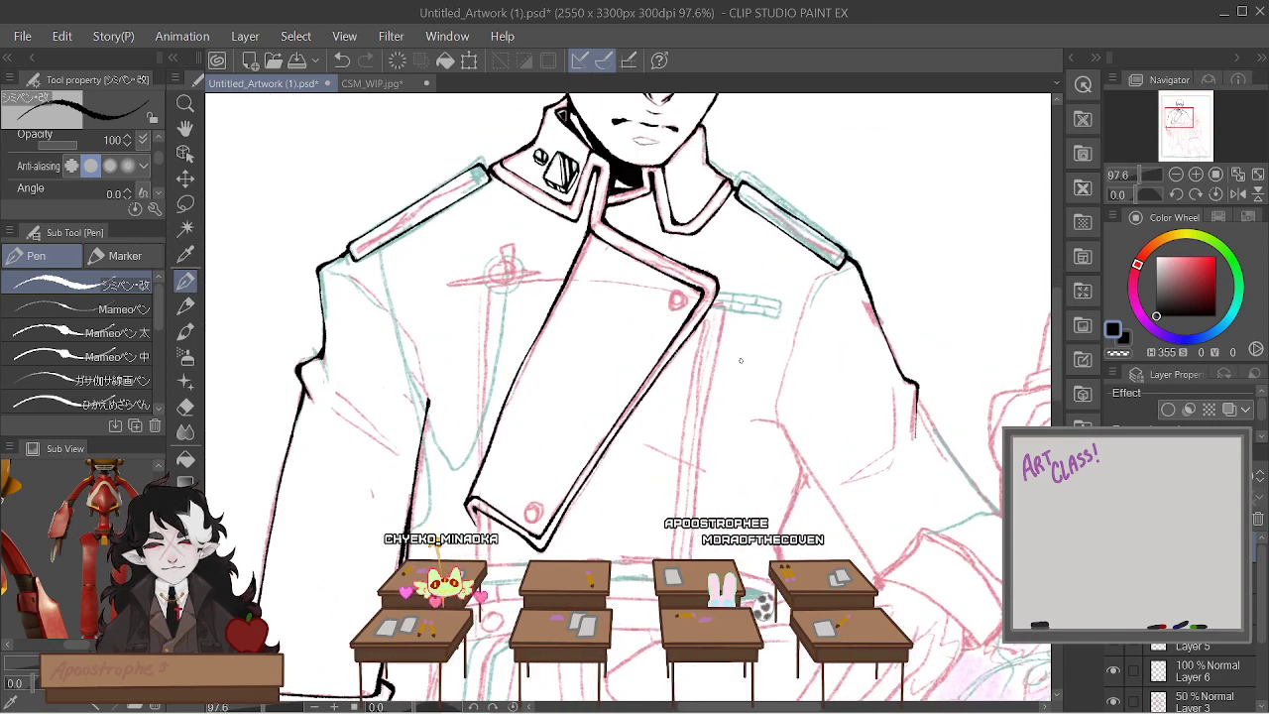
pyautogui.scroll(1, 739, 360)
pyautogui.scroll(-3, 739, 360)
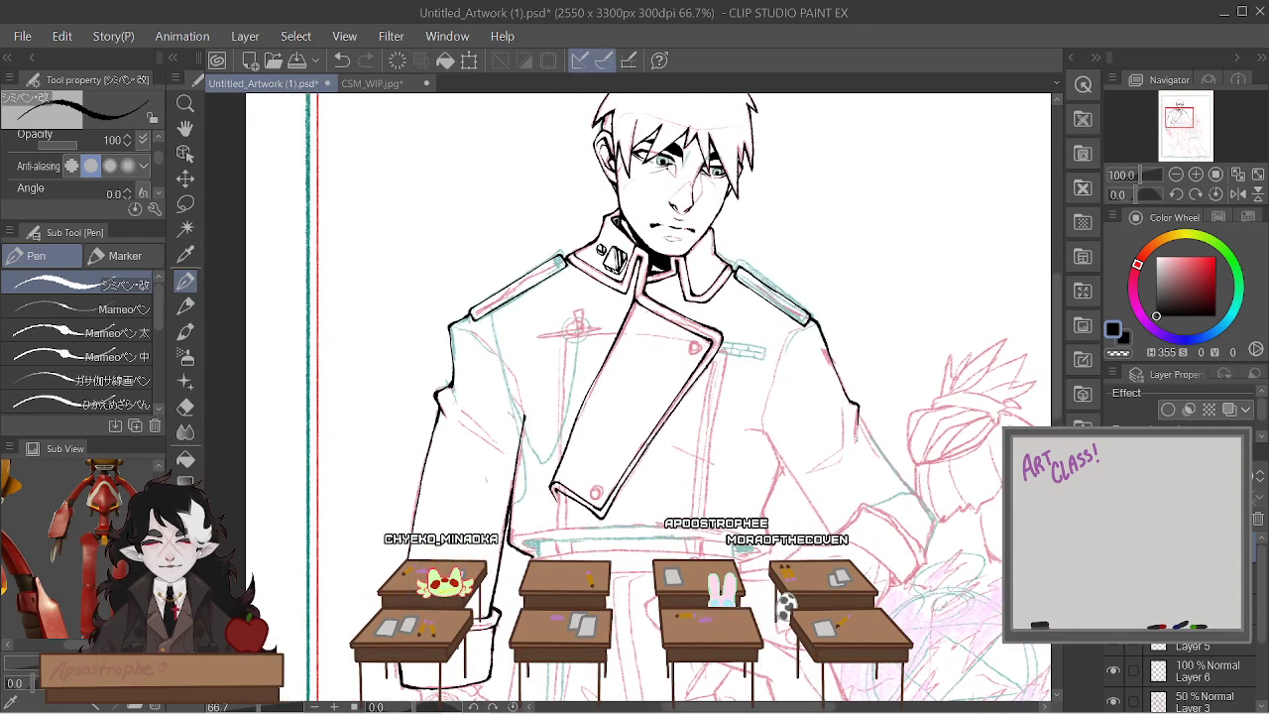
pyautogui.scroll(4, 656, 485)
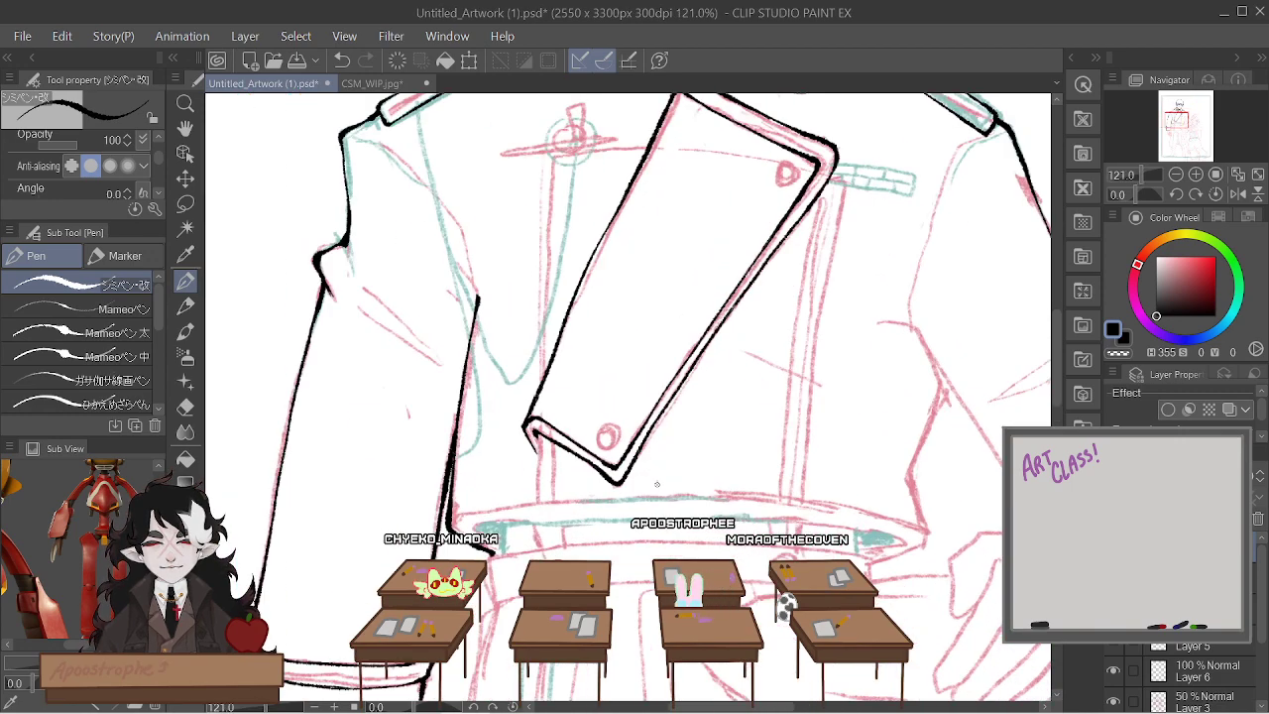
pyautogui.scroll(-4, 656, 485)
pyautogui.scroll(7, 634, 482)
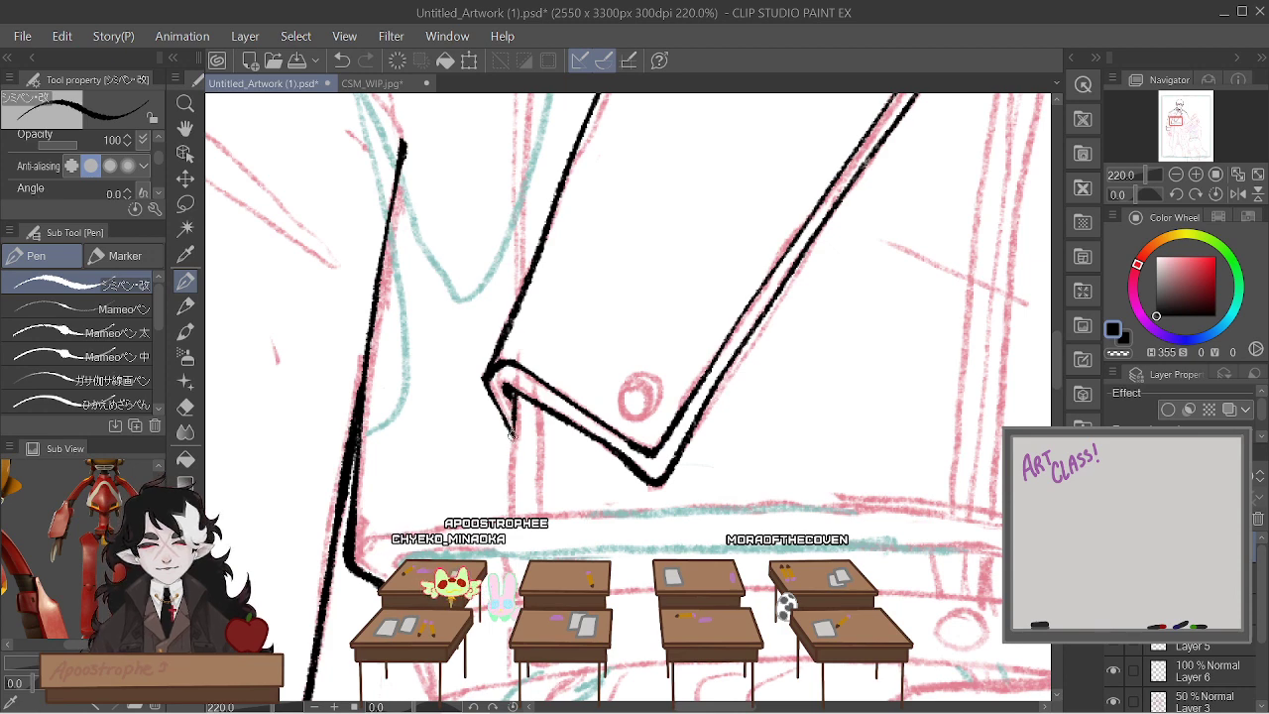
pyautogui.scroll(-3, 510, 433)
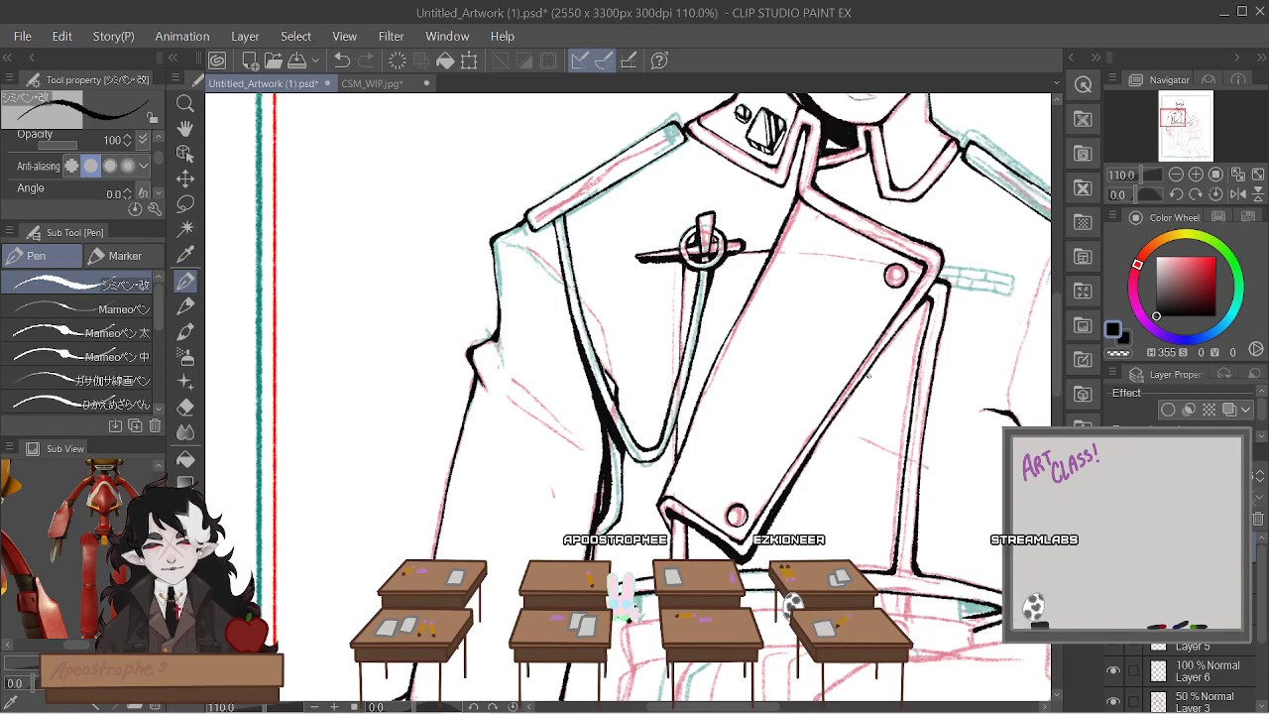
# Examine the inked face, coat, sleeves and cuffs against the sketch, comparing the full figure with close-up details
pyautogui.scroll(-4, 848, 330)
pyautogui.scroll(1, 822, 317)
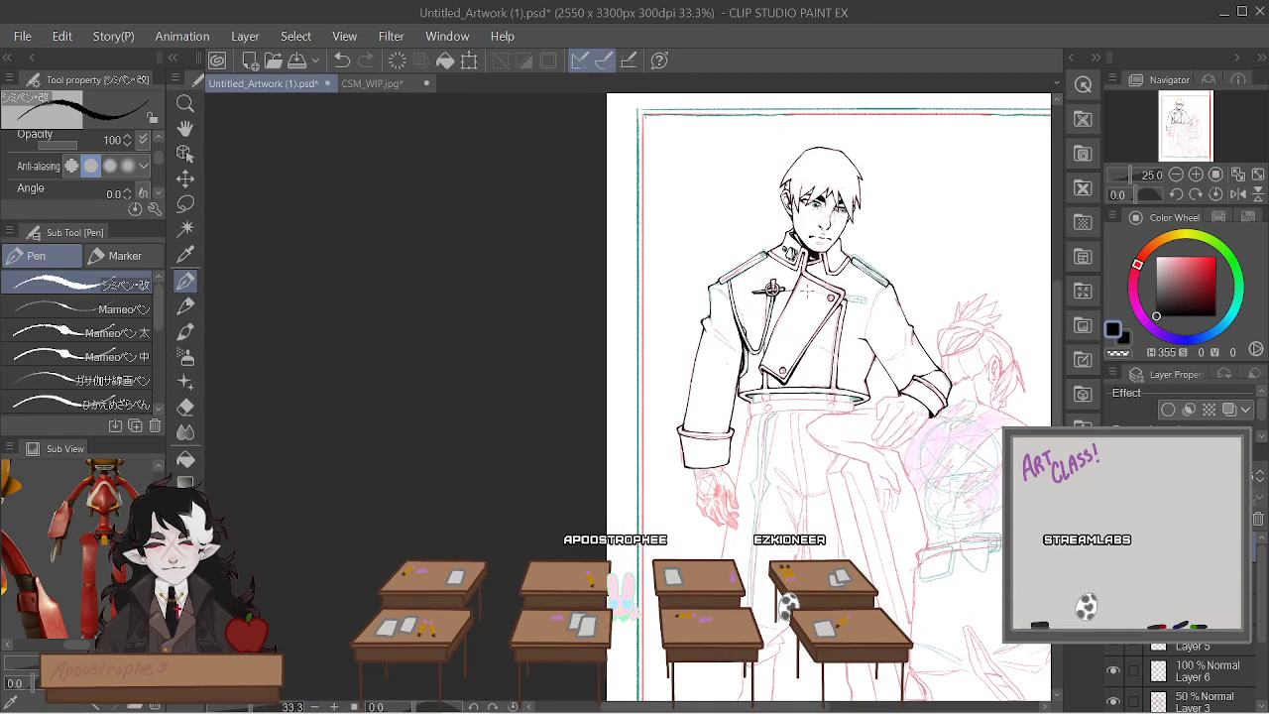
pyautogui.scroll(3, 810, 307)
pyautogui.scroll(-3, 822, 302)
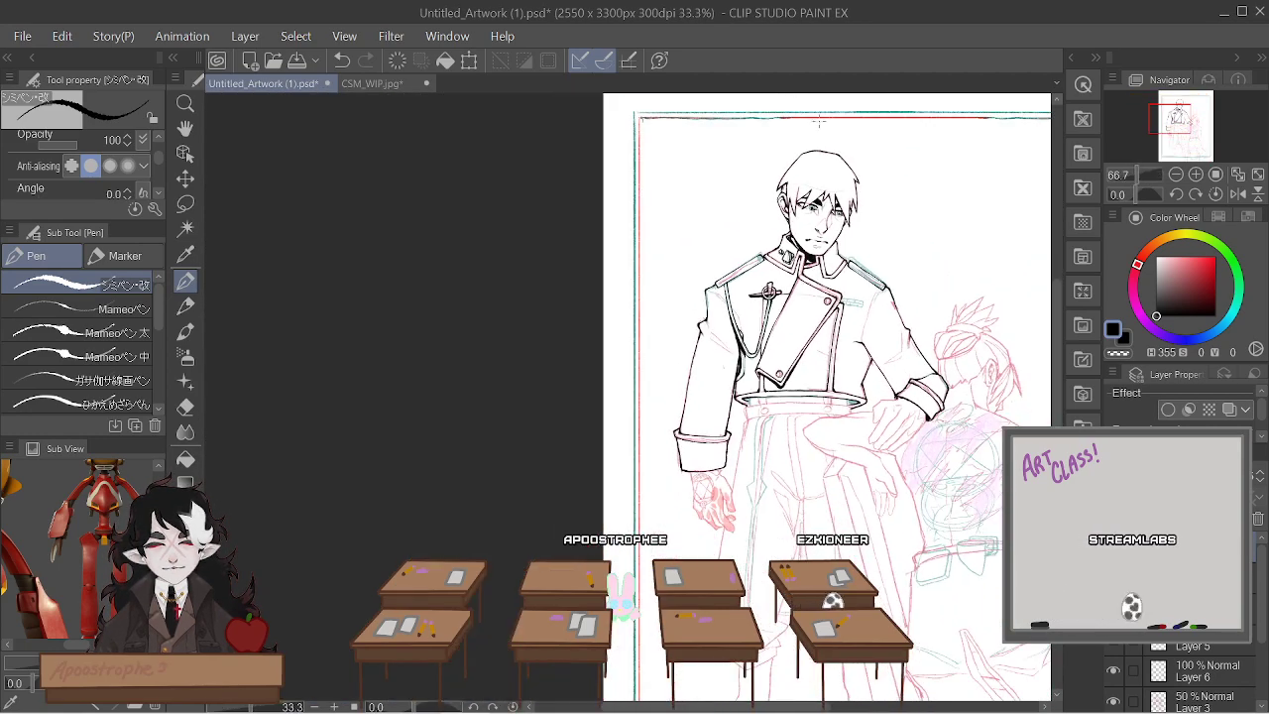
pyautogui.scroll(3, 840, 163)
pyautogui.scroll(3, 825, 264)
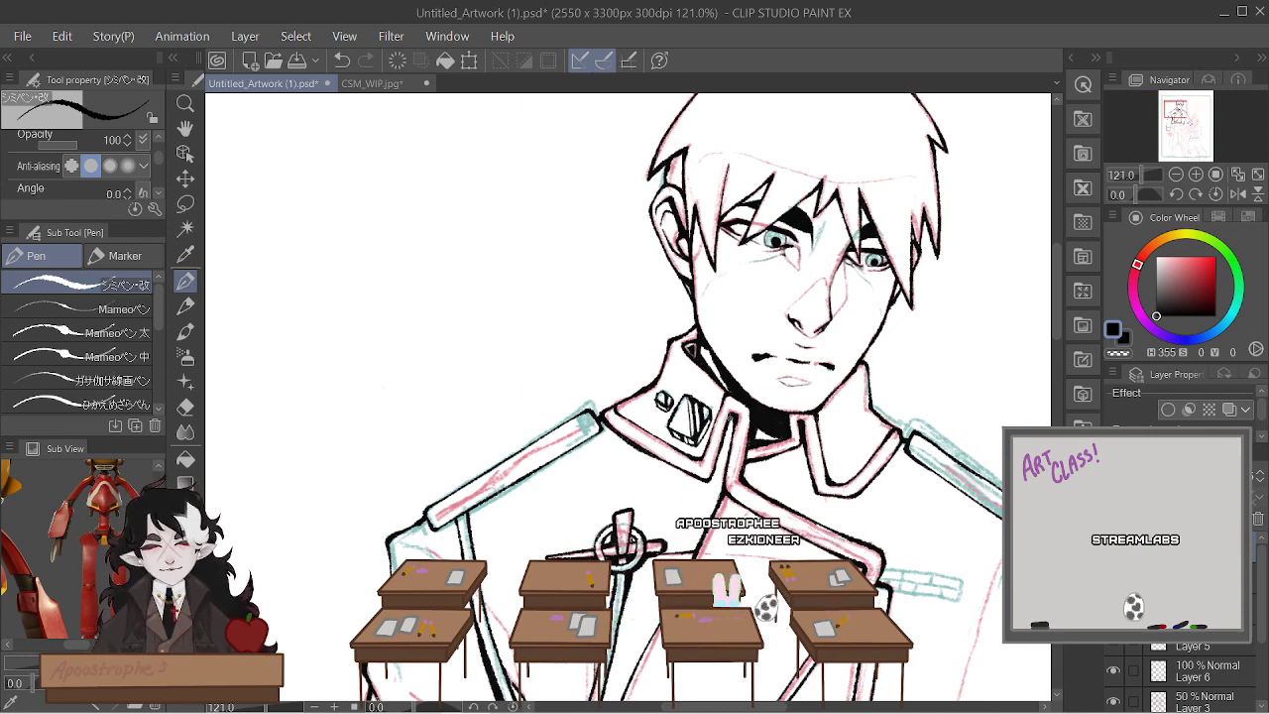
pyautogui.scroll(-5, 735, 387)
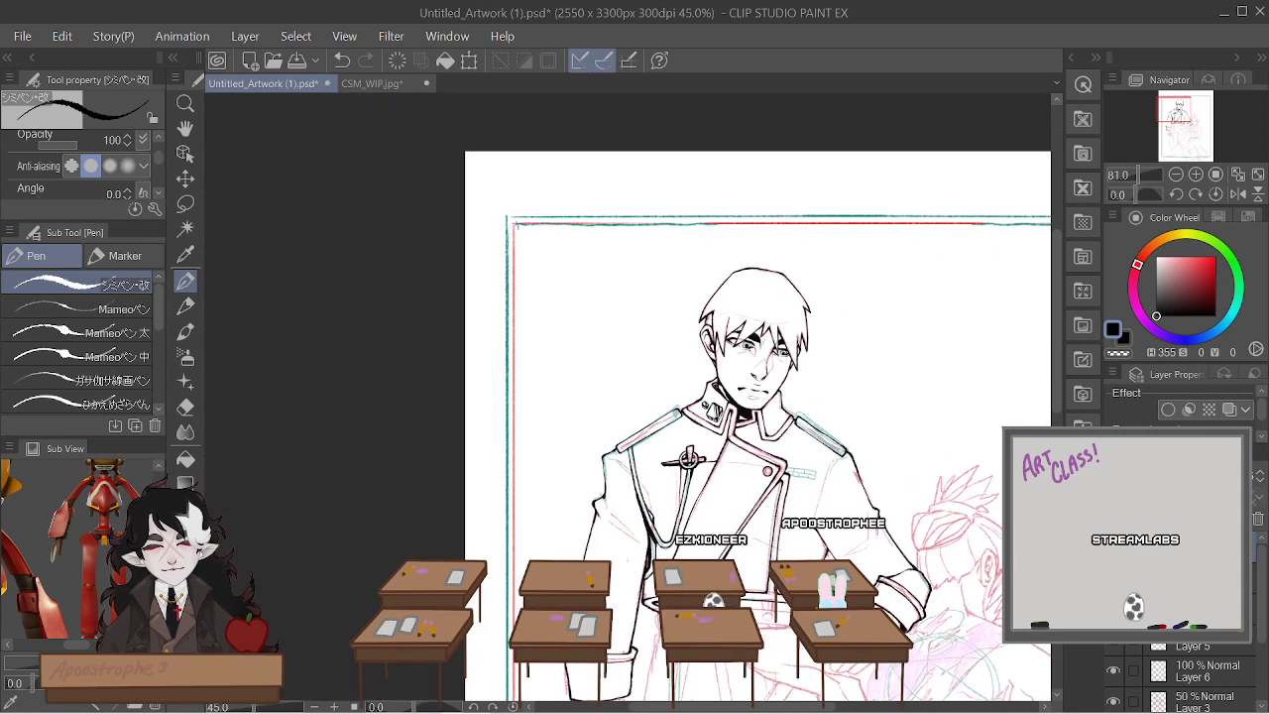
pyautogui.scroll(4, 816, 575)
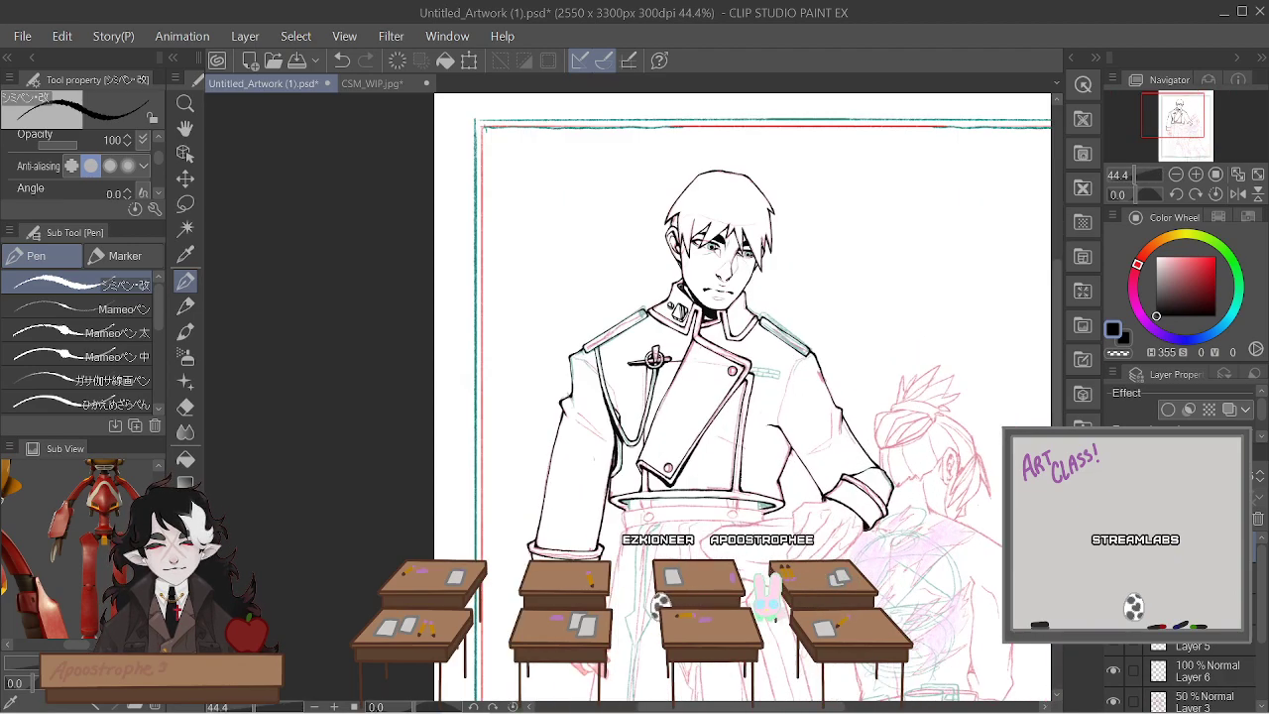
pyautogui.scroll(-2, 749, 330)
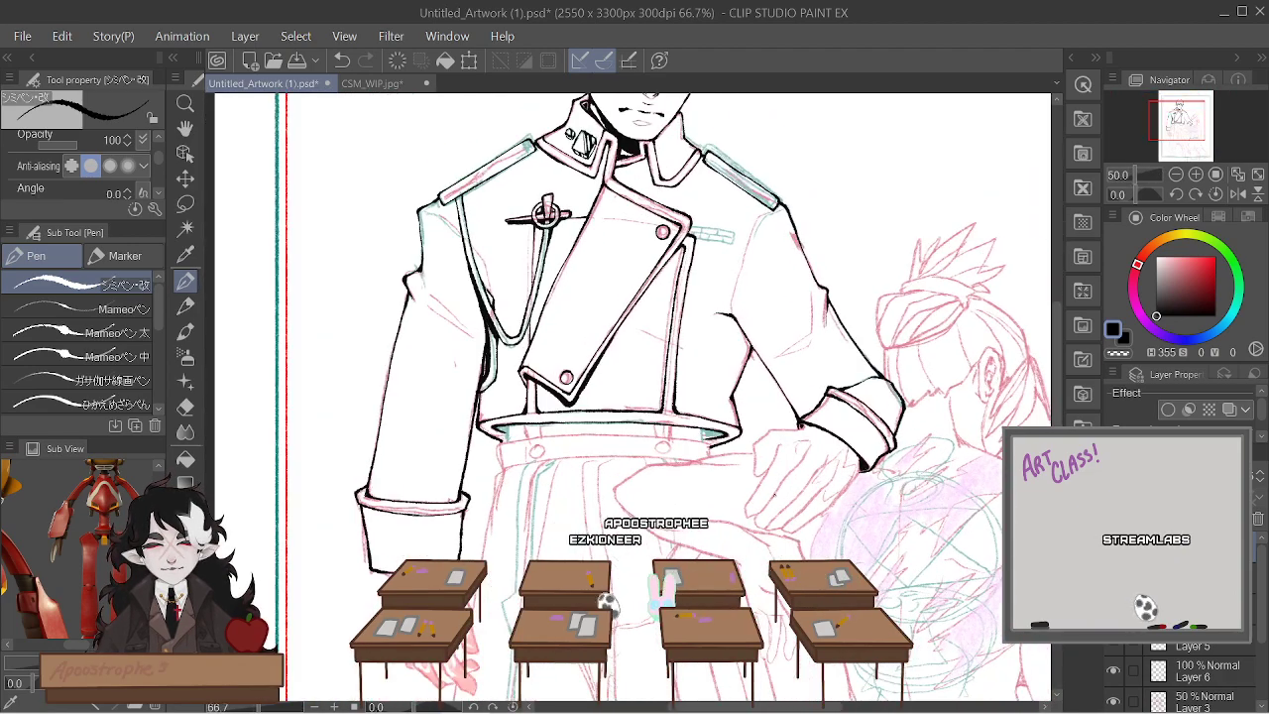
# Ink the standing figure's hand below the bent arm's cuff, outlining the thumb, knuckles and fingers
pyautogui.scroll(2, 828, 444)
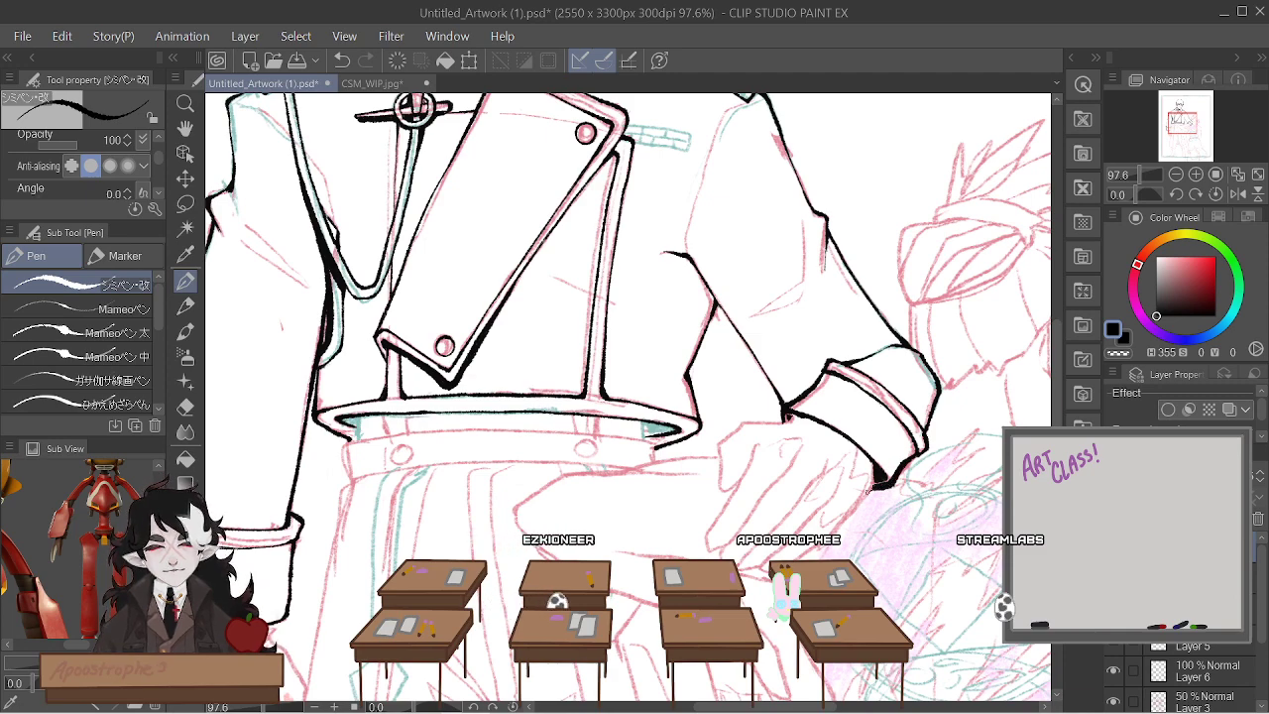
pyautogui.scroll(-2, 798, 347)
pyautogui.scroll(2, 797, 347)
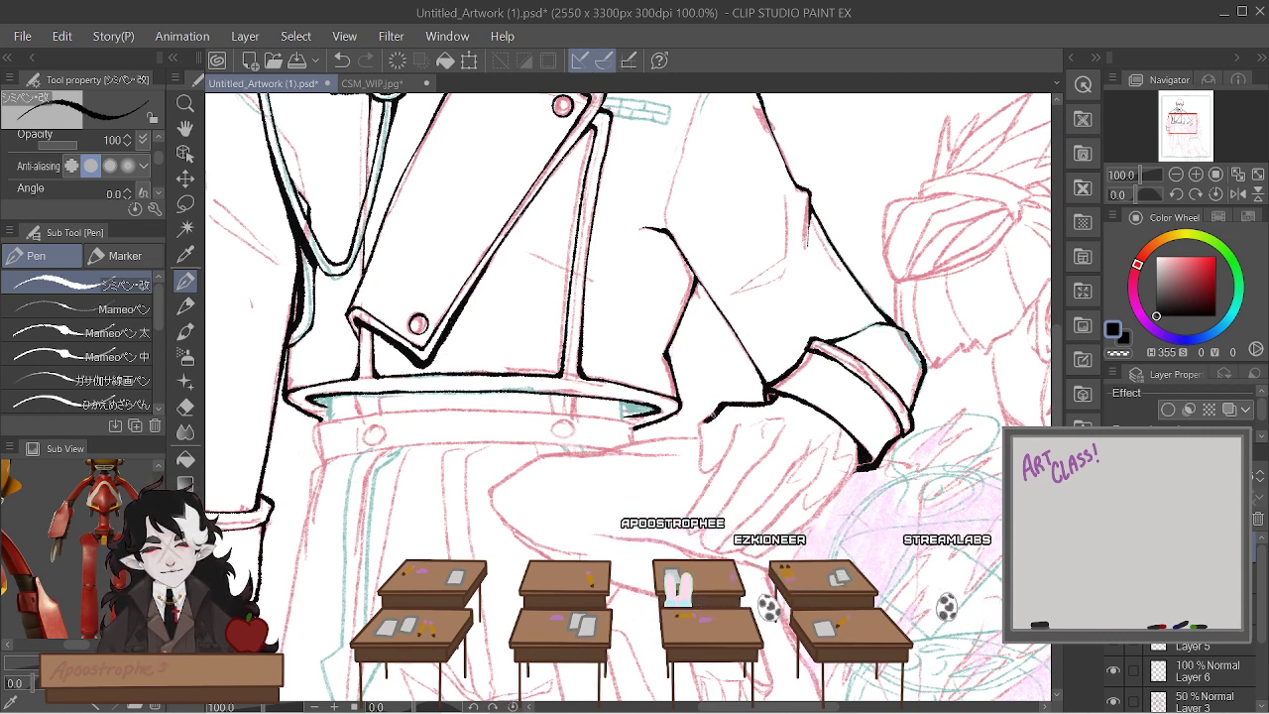
pyautogui.moveTo(704, 422); pyautogui.dragTo(702, 468)
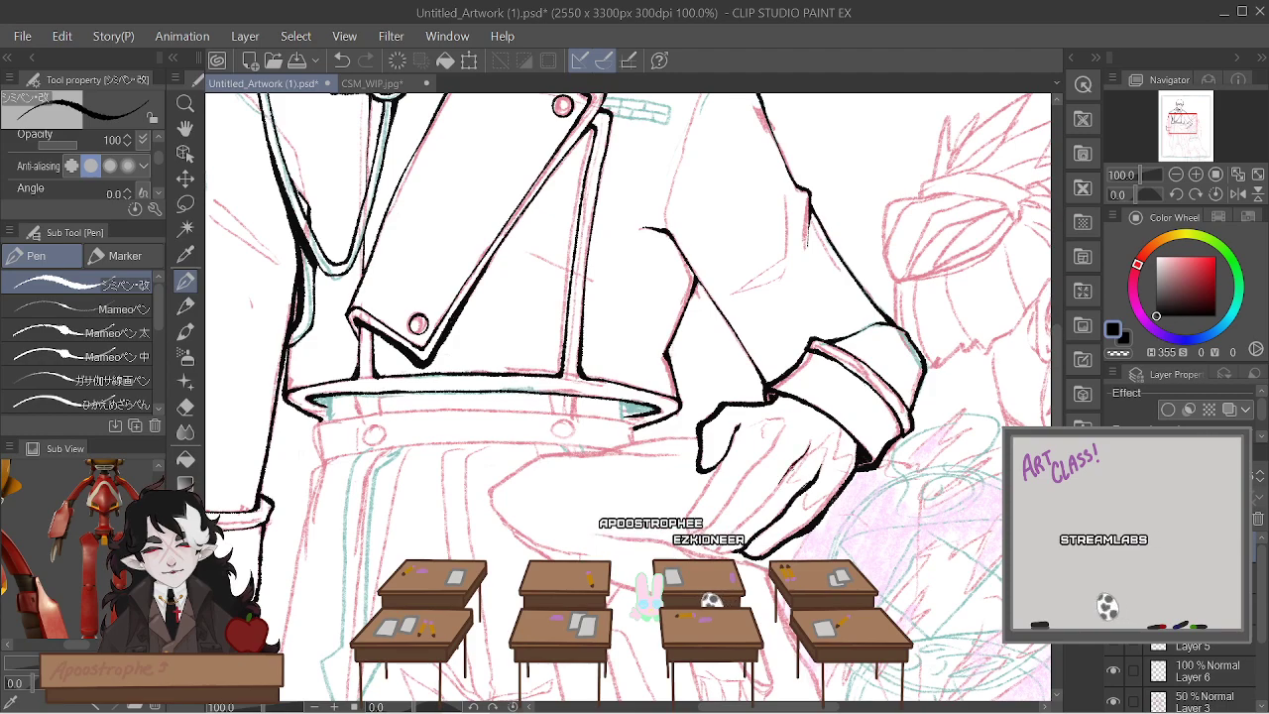
# Ink the outline of the ribbon bar beside the coat's lapel and fill it solid black
pyautogui.scroll(-8, 648, 302)
pyautogui.scroll(4, 648, 302)
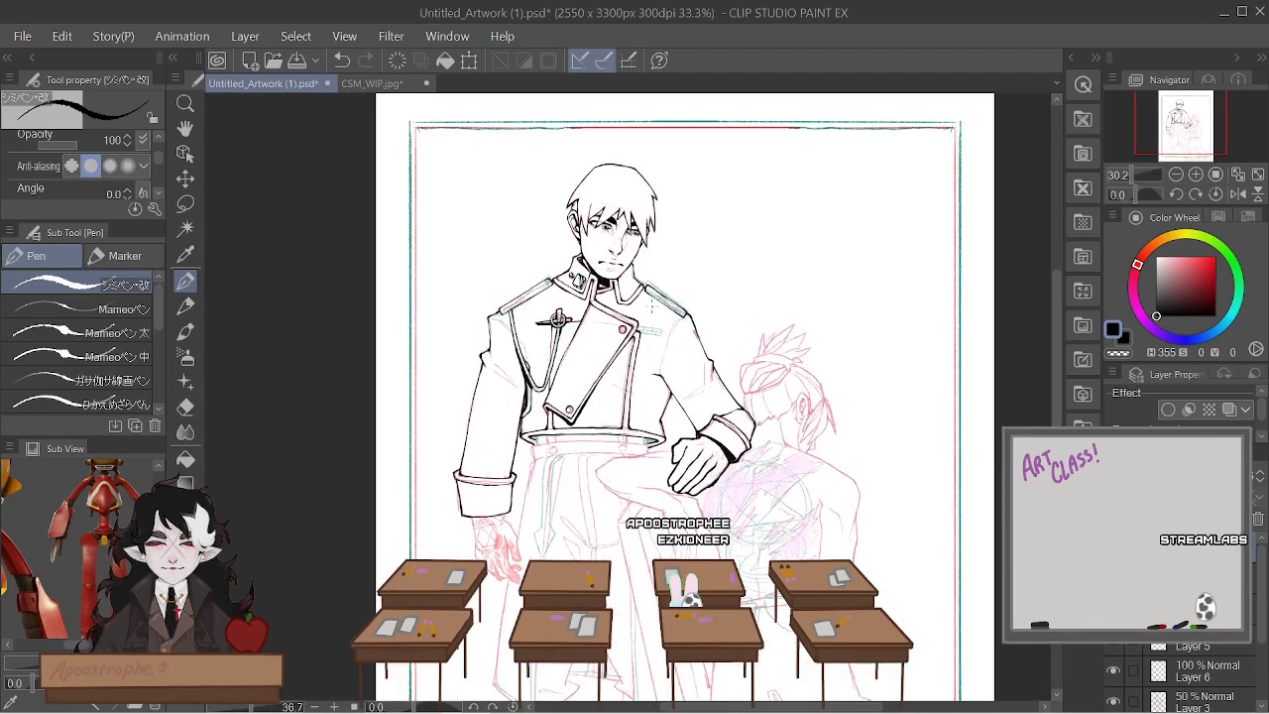
pyautogui.scroll(-3, 627, 396)
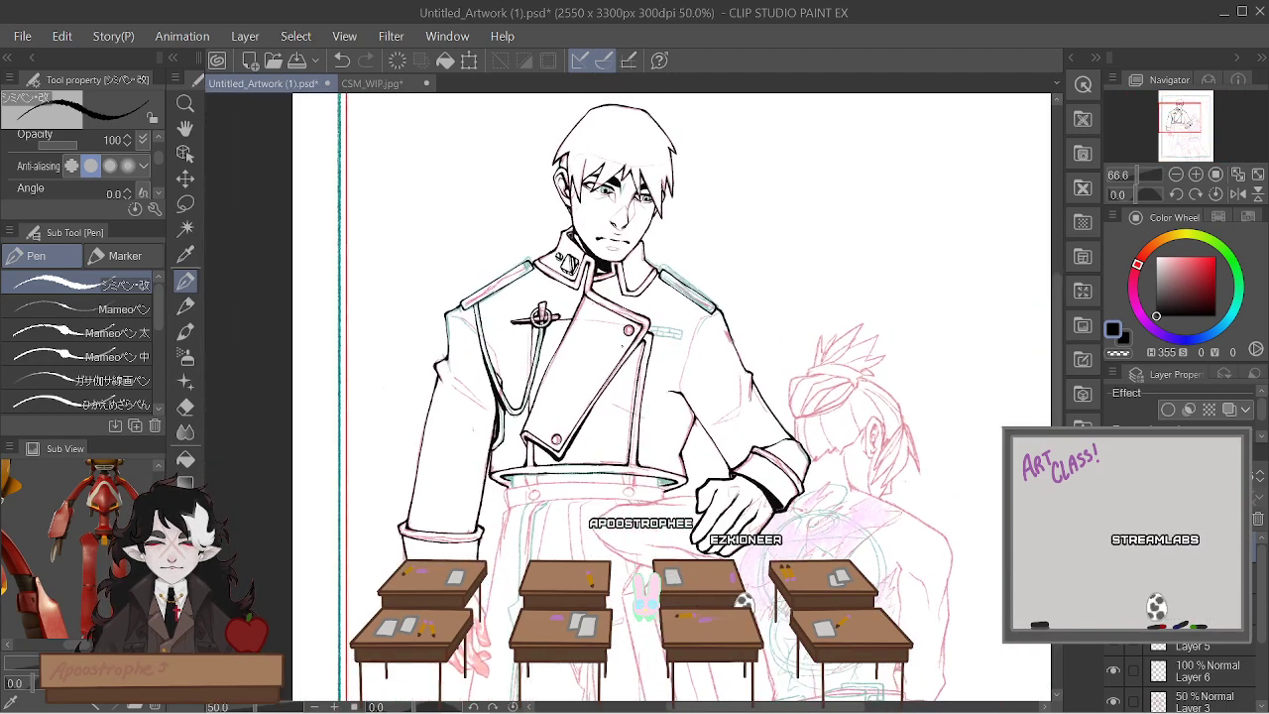
pyautogui.scroll(8, 624, 260)
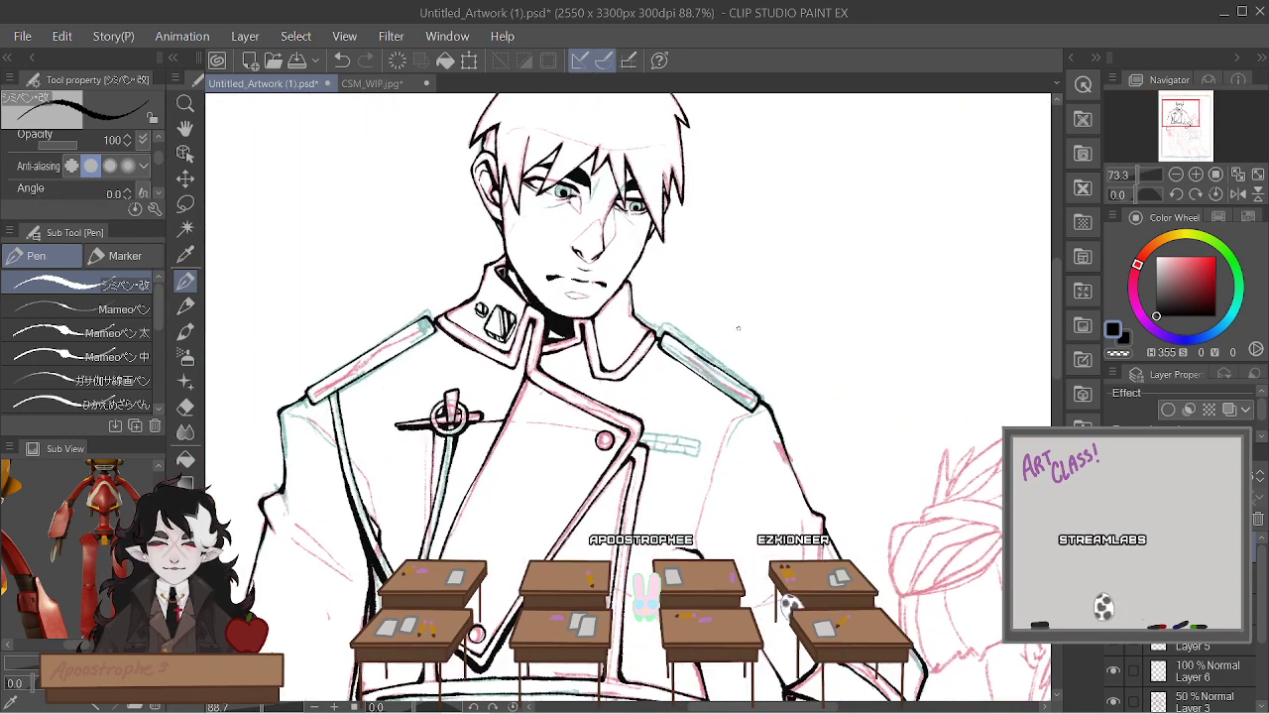
pyautogui.scroll(2, 704, 391)
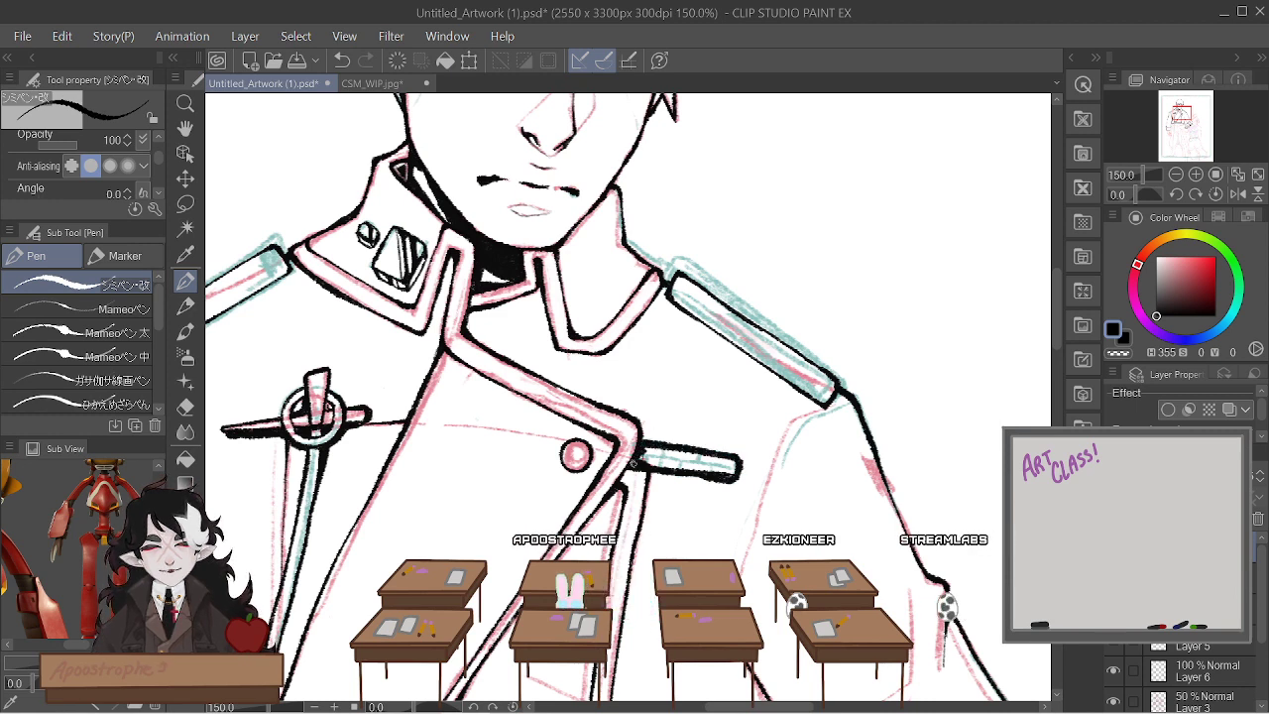
pyautogui.moveTo(634, 463); pyautogui.dragTo(721, 470)
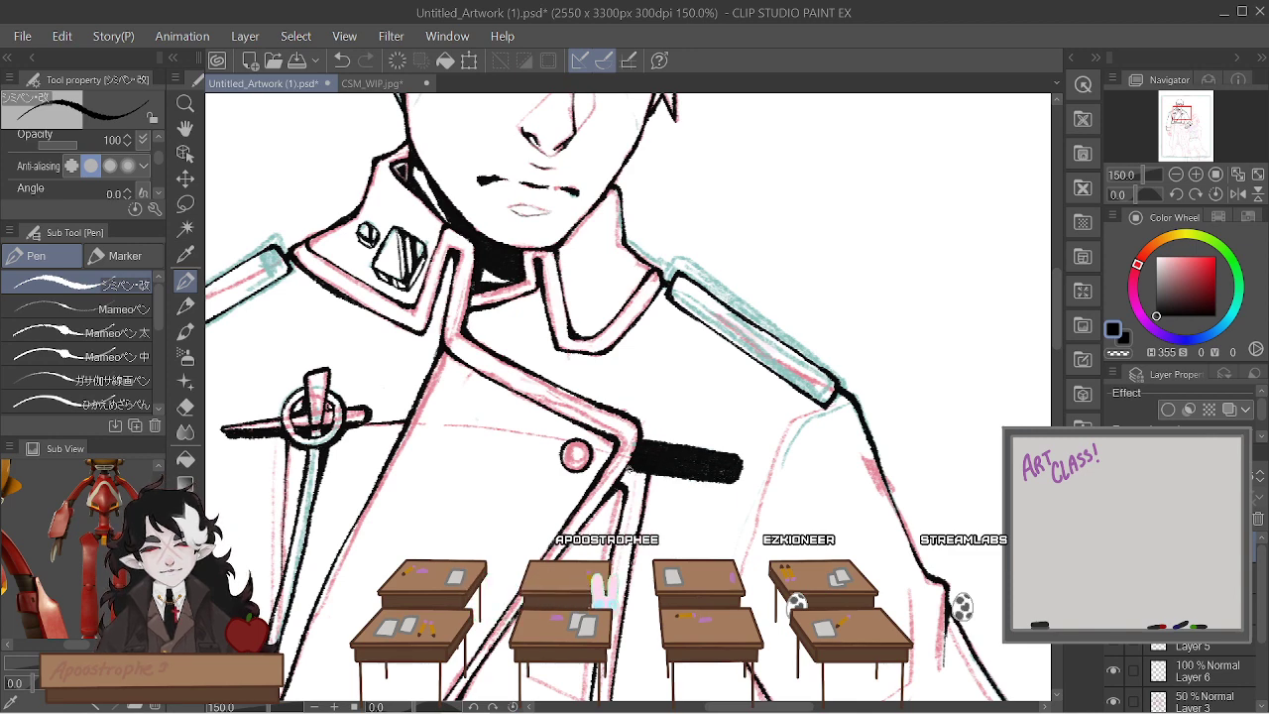
# Open the CSM_WIP.jpg canvas and examine its line art overall and the solid blacks around the boot
pyautogui.click(384, 83)
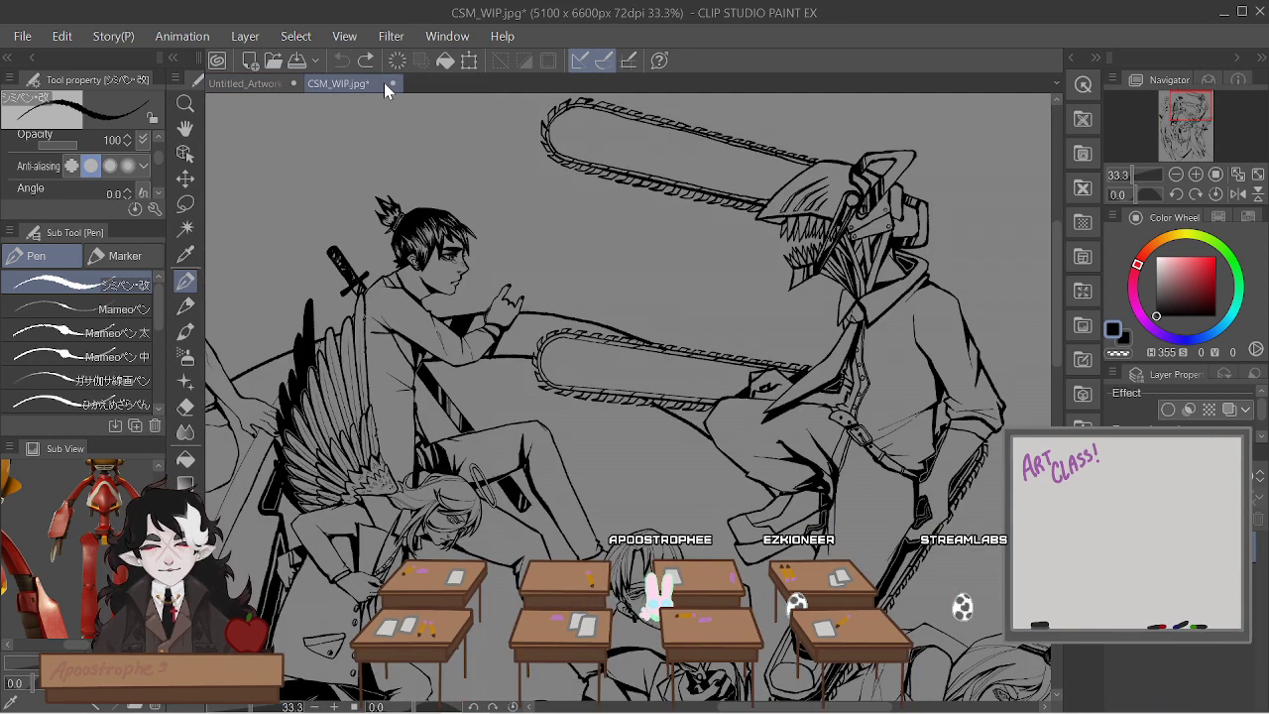
pyautogui.hotkey('ctrl', '-')
pyautogui.scroll(-3, 627, 397)
pyautogui.scroll(8, 753, 555)
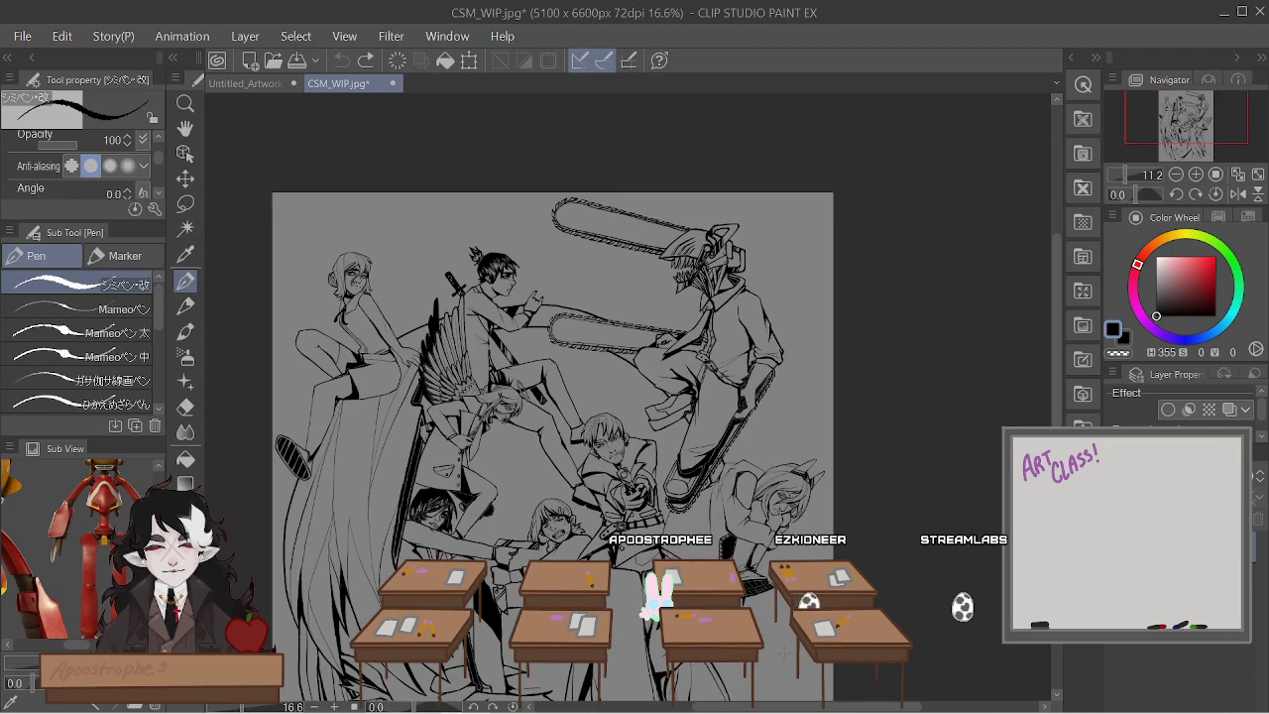
pyautogui.scroll(2, 793, 564)
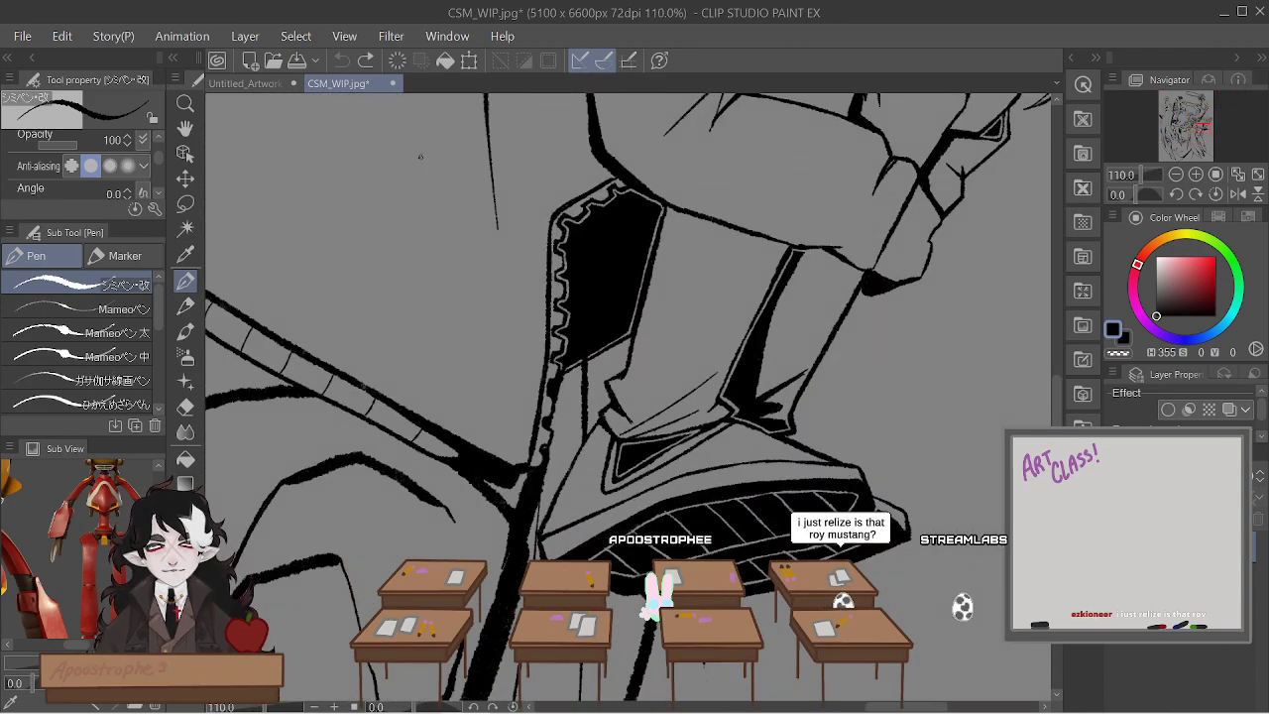
# Return to Untitled_Artwork (1).psd and cut a brick-like grid into the black ribbon bar using the ガサ伽サ線画ペン with transparent color
pyautogui.click(275, 86)
pyautogui.scroll(-3, 622, 366)
pyautogui.scroll(4, 659, 418)
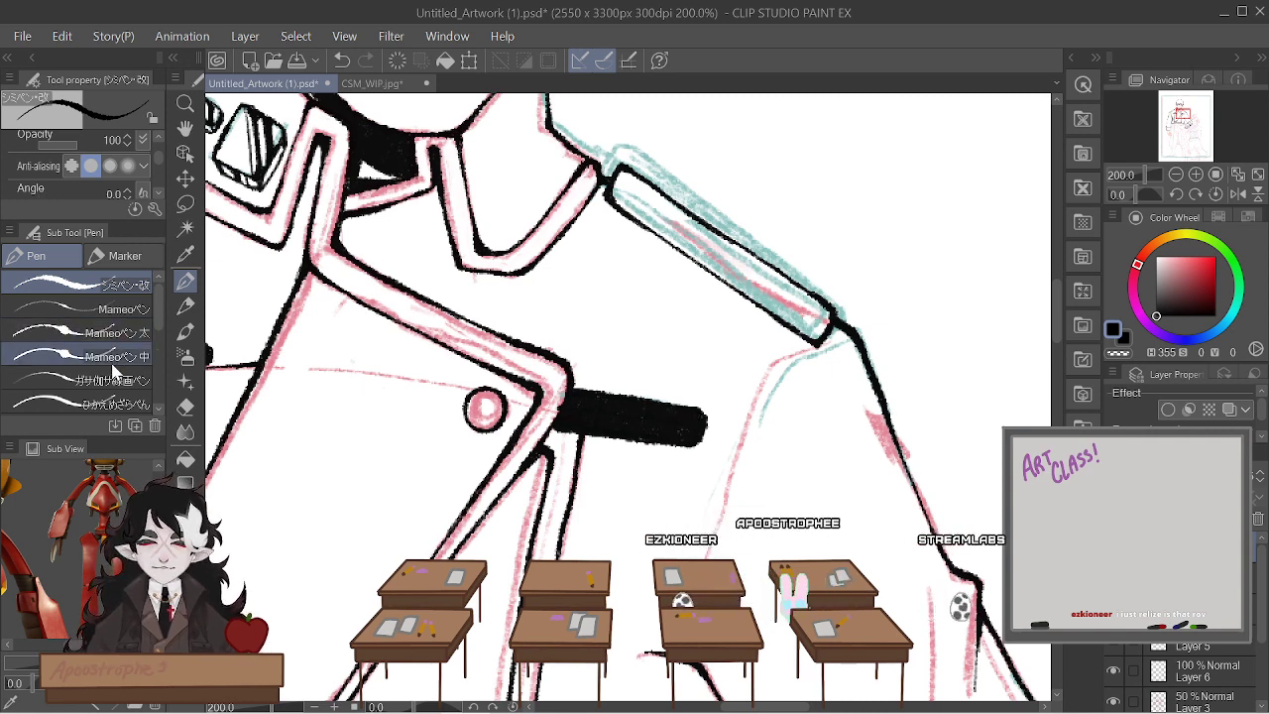
pyautogui.click(112, 377)
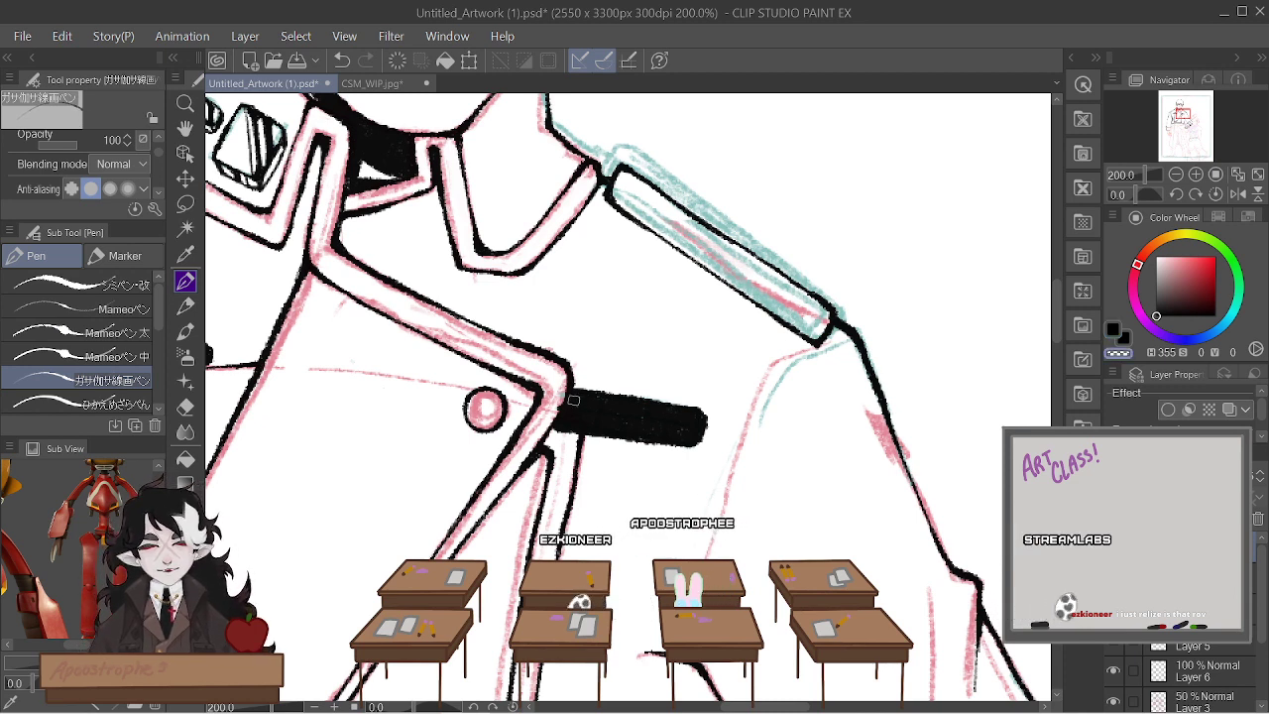
pyautogui.moveTo(573, 400); pyautogui.dragTo(692, 416)
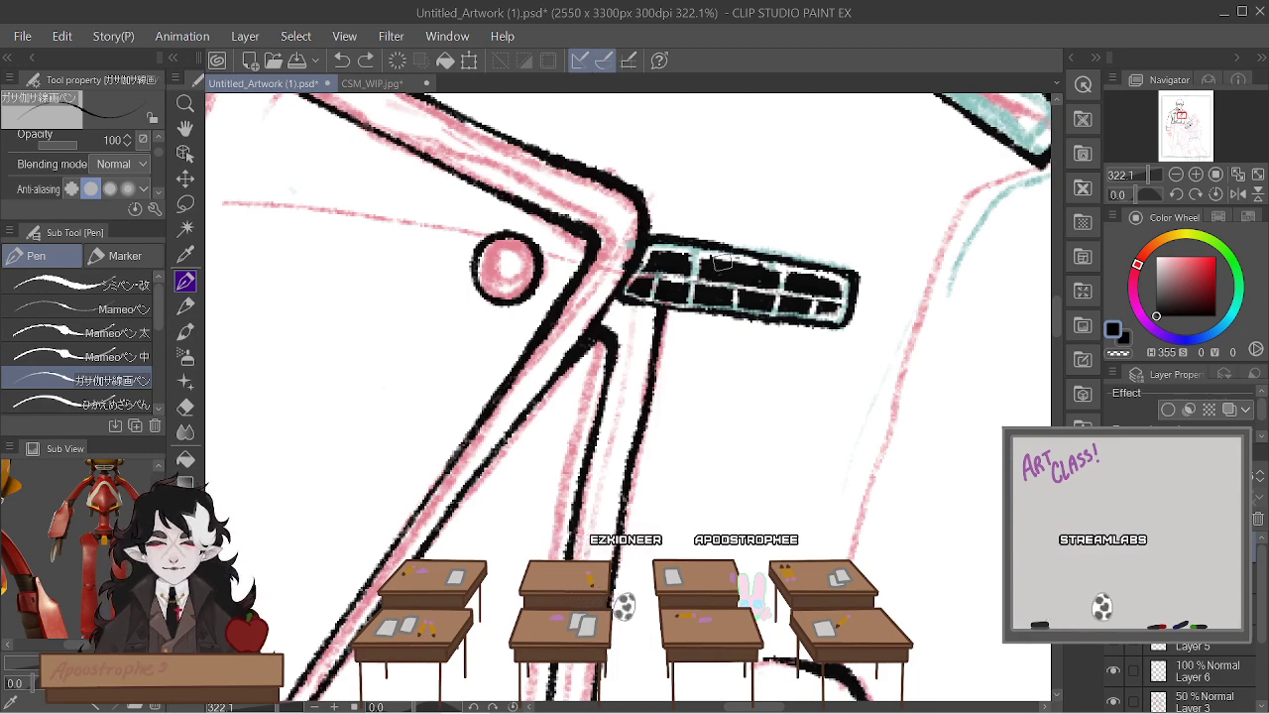
# Cut thin diagonal highlight lines across the ribbon bar's black cells with transparent color
pyautogui.scroll(-2, 727, 252)
pyautogui.scroll(-6, 726, 251)
pyautogui.scroll(4, 707, 238)
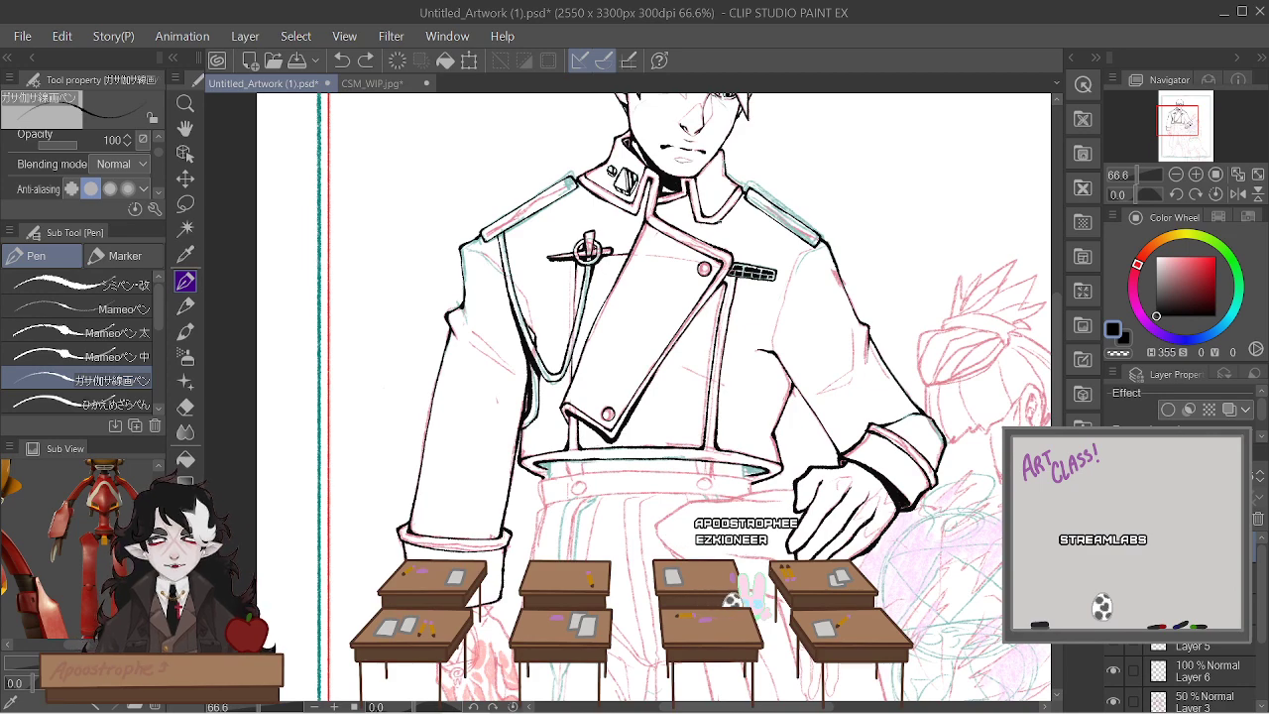
pyautogui.scroll(1, 743, 258)
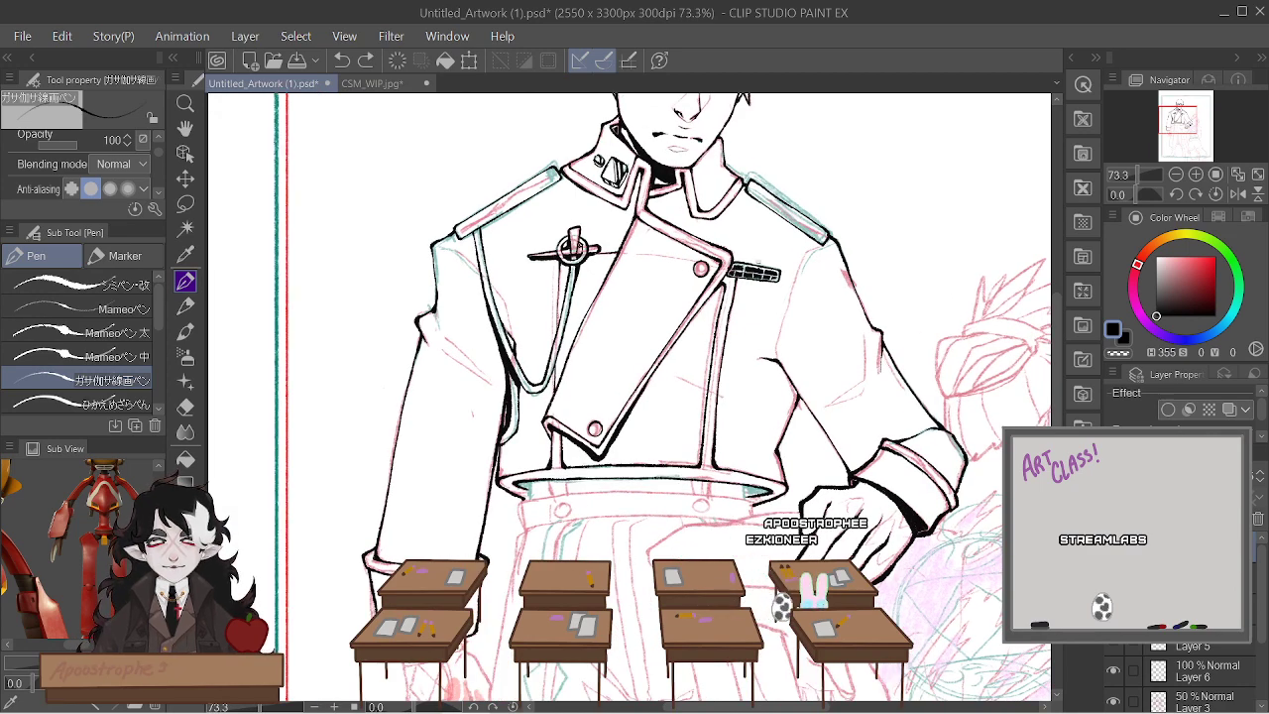
pyautogui.scroll(-4, 647, 200)
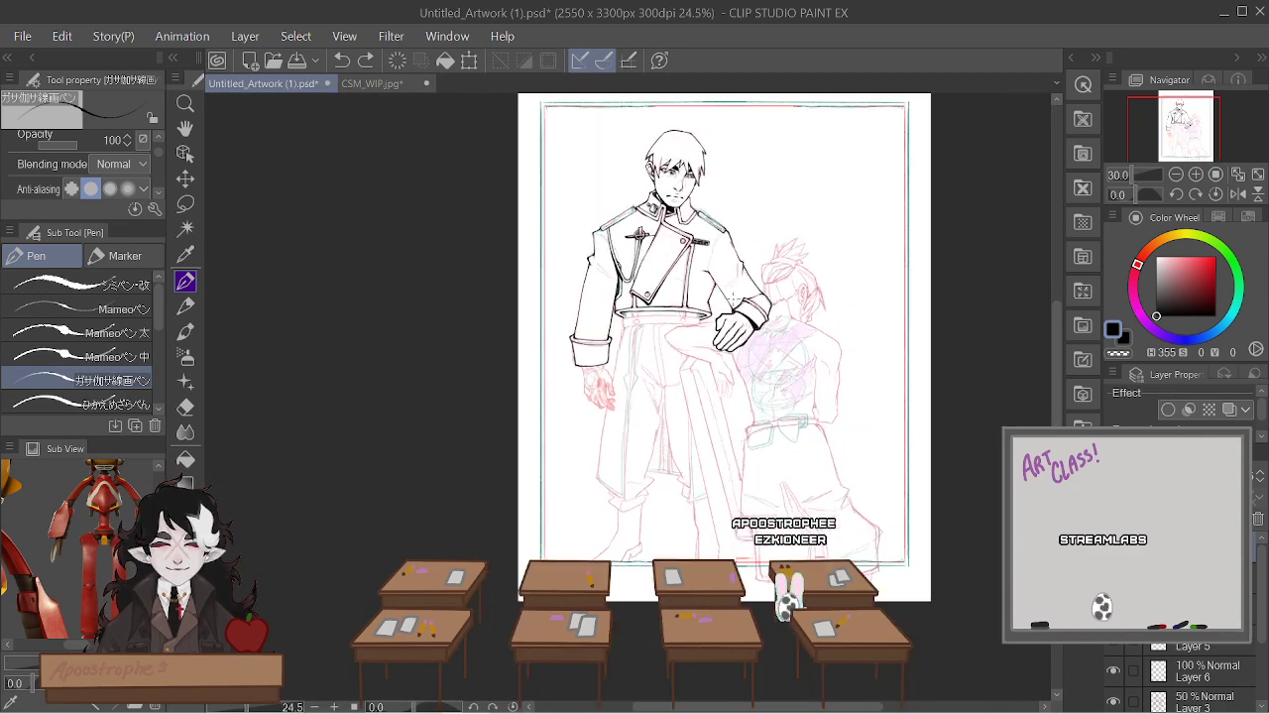
pyautogui.scroll(6, 664, 205)
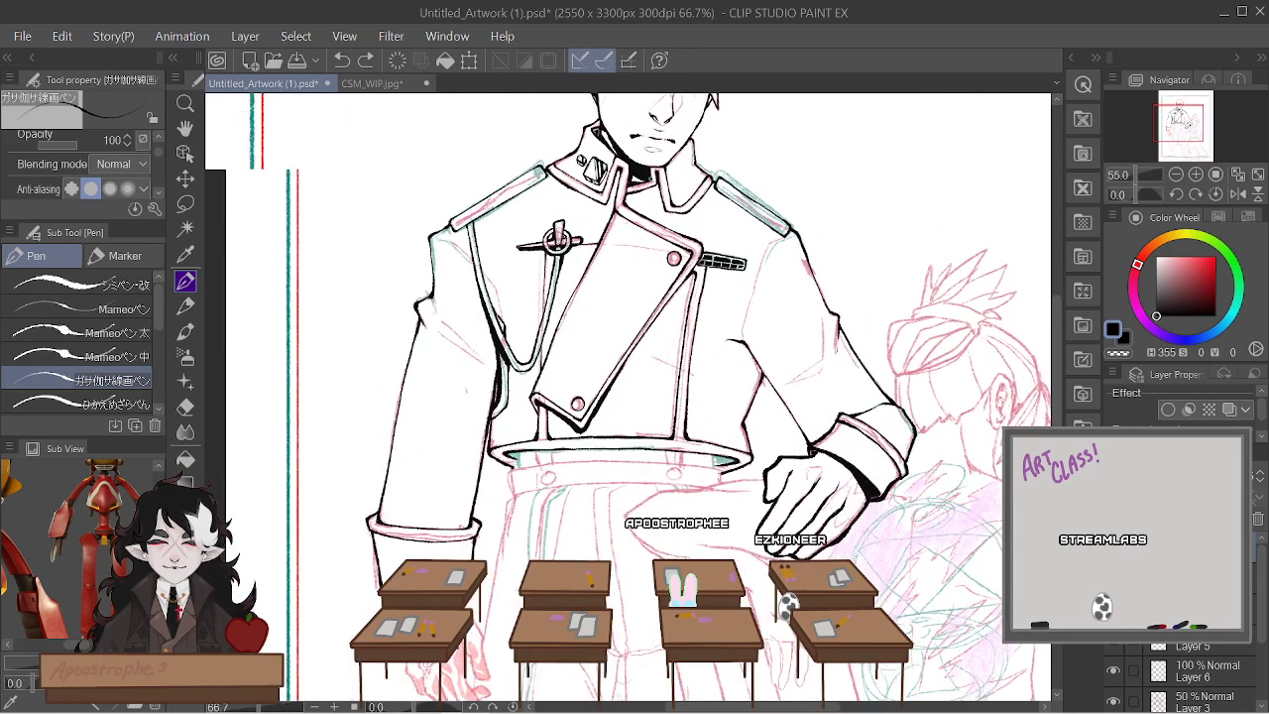
pyautogui.scroll(2, 670, 209)
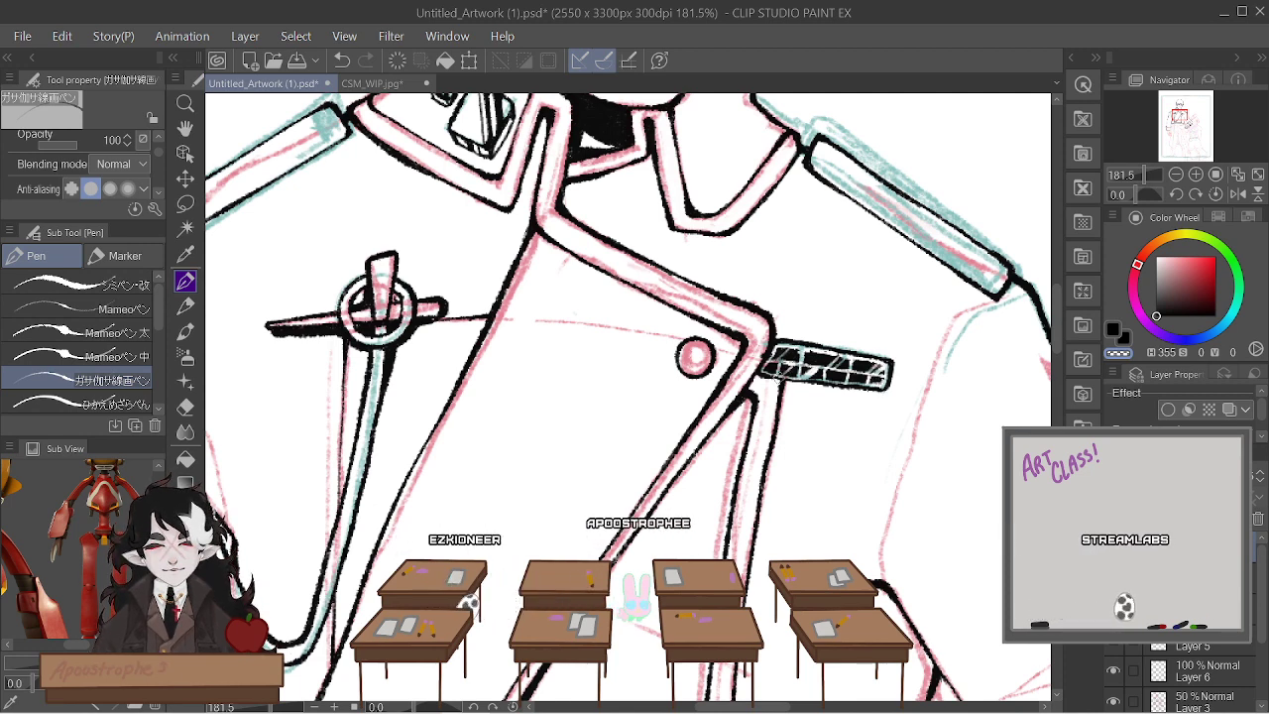
# View the whole page and toggle the vine ring, sun rays, border and figure sketch layers to compare them with the inked figure
pyautogui.hotkey('ctrl', '0')
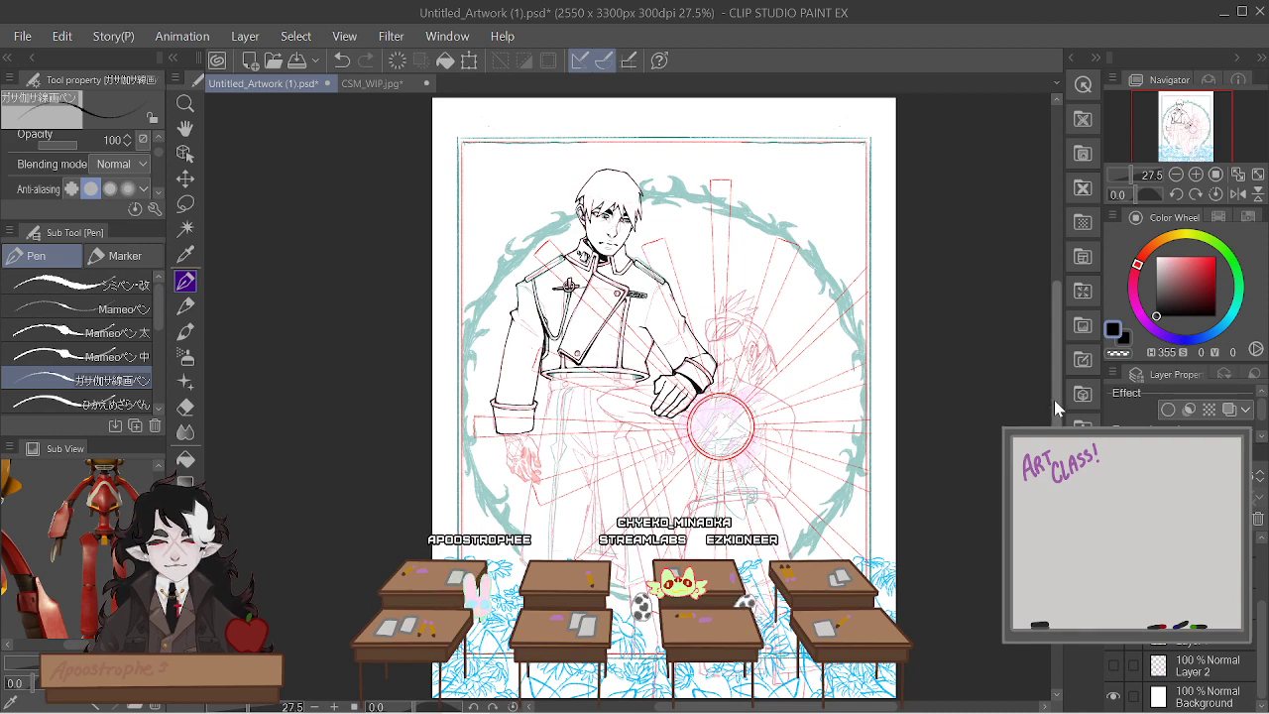
pyautogui.moveTo(1053, 399); pyautogui.dragTo(1044, 390)
pyautogui.scroll(-2, 1042, 392)
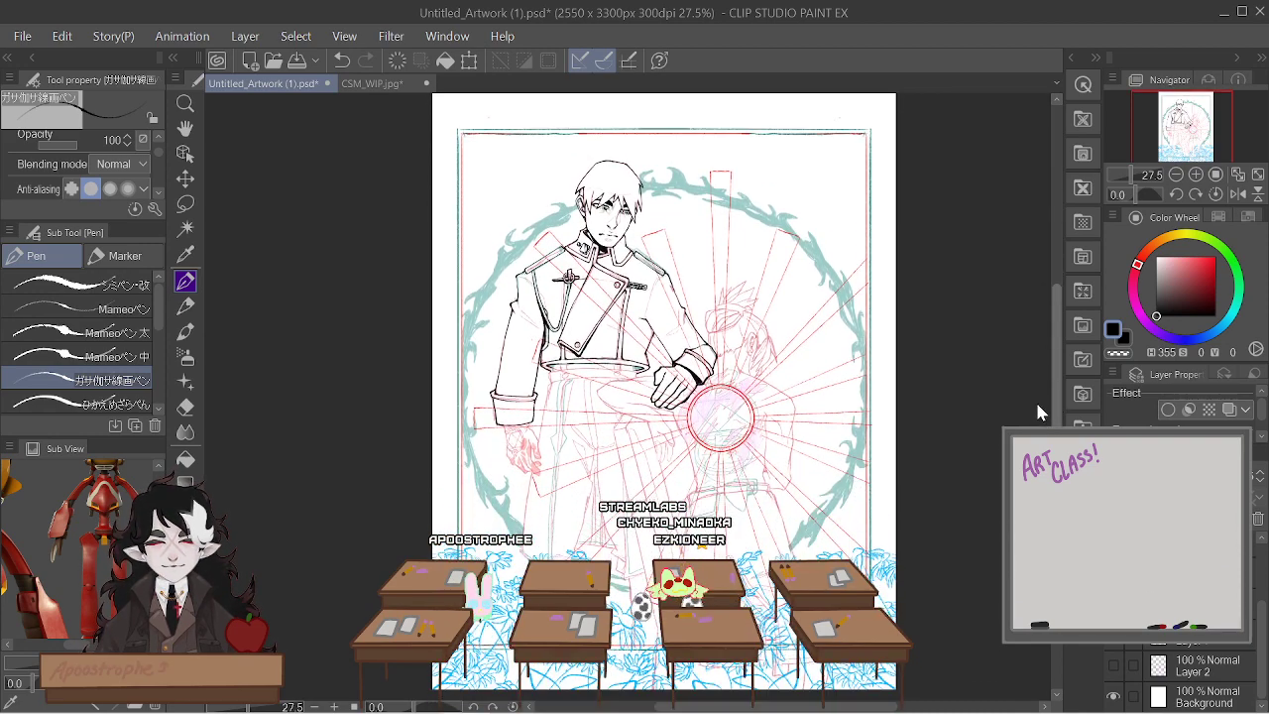
pyautogui.click(1114, 644)
pyautogui.click(1113, 634)
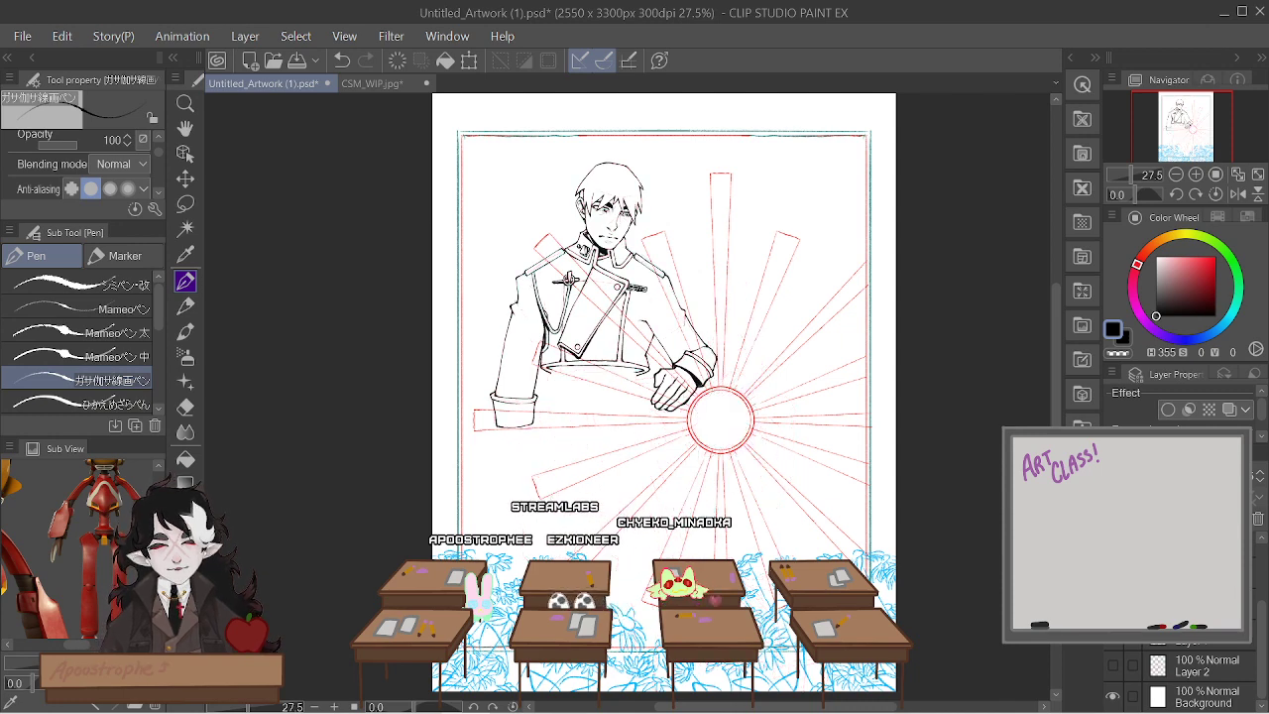
pyautogui.click(1114, 634)
pyautogui.click(1114, 634)
pyautogui.click(1114, 603)
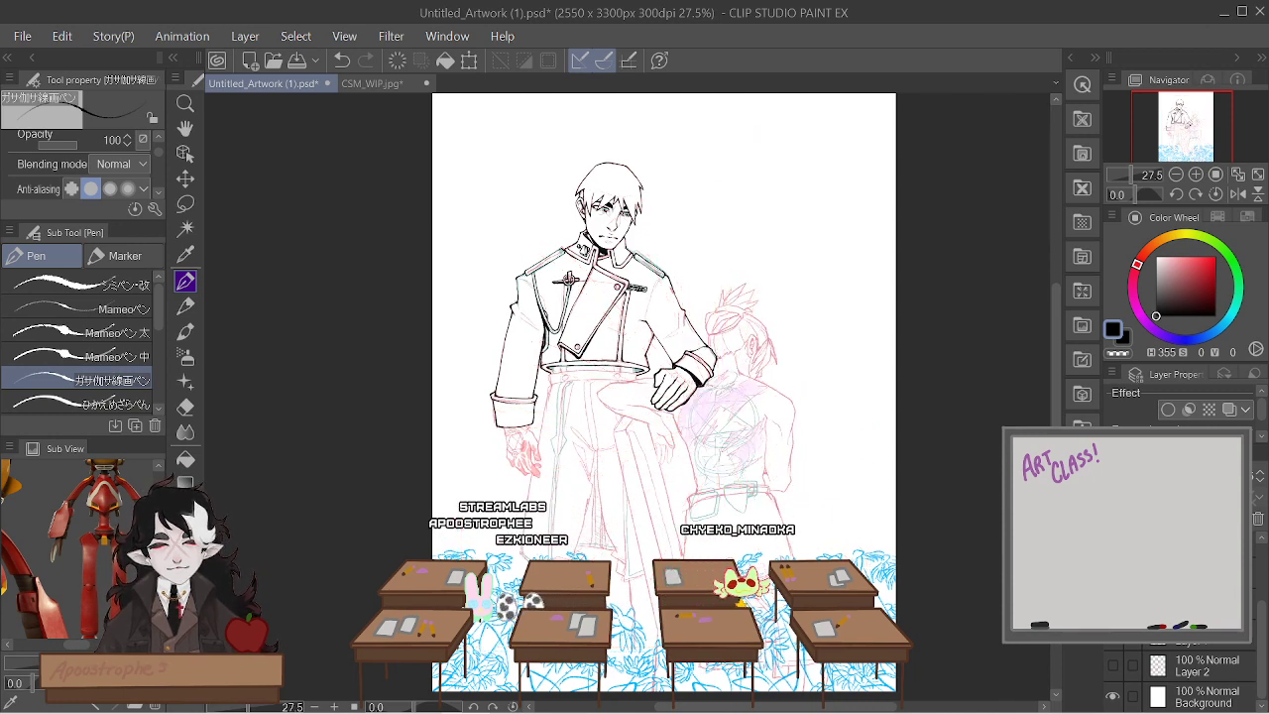
# Hide the blue foliage sketch, show the border sketch and look over the inked figure's coat and face
pyautogui.click(1114, 604)
pyautogui.scroll(3, 1179, 634)
pyautogui.click(1114, 603)
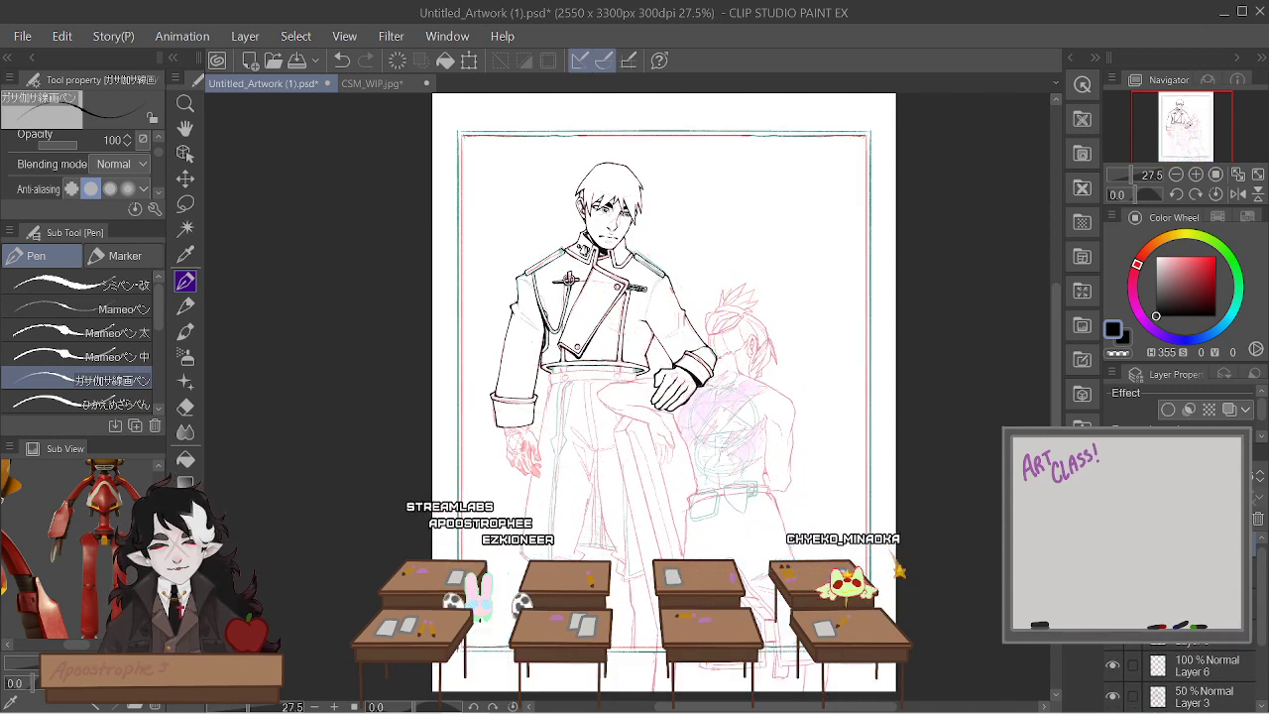
pyautogui.moveTo(1256, 588); pyautogui.dragTo(1253, 579)
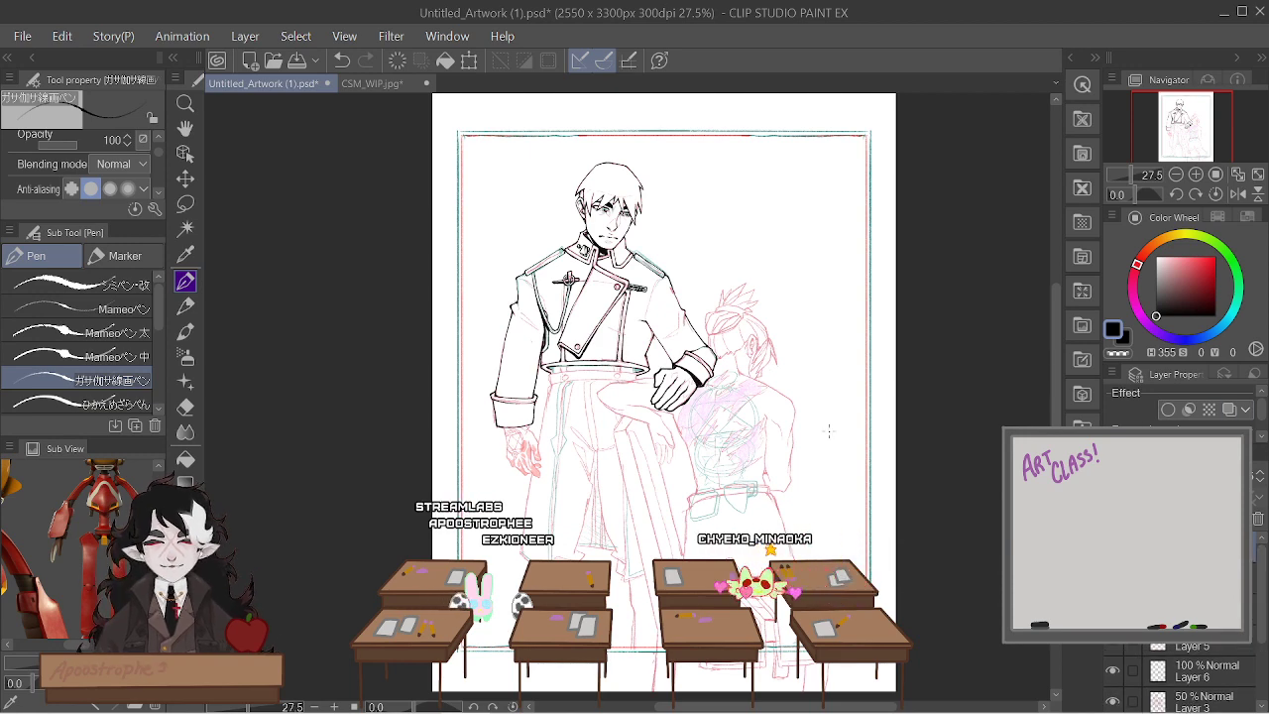
pyautogui.scroll(-2, 622, 317)
pyautogui.scroll(3, 634, 327)
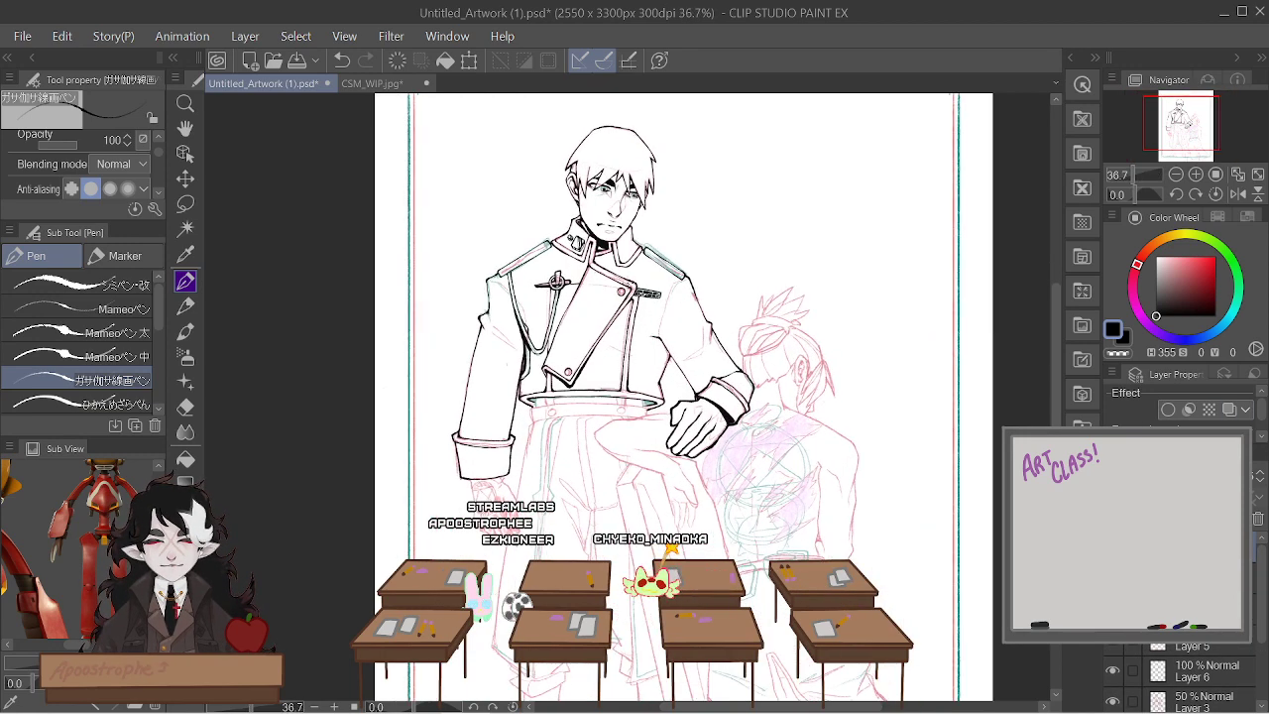
pyautogui.scroll(4, 614, 268)
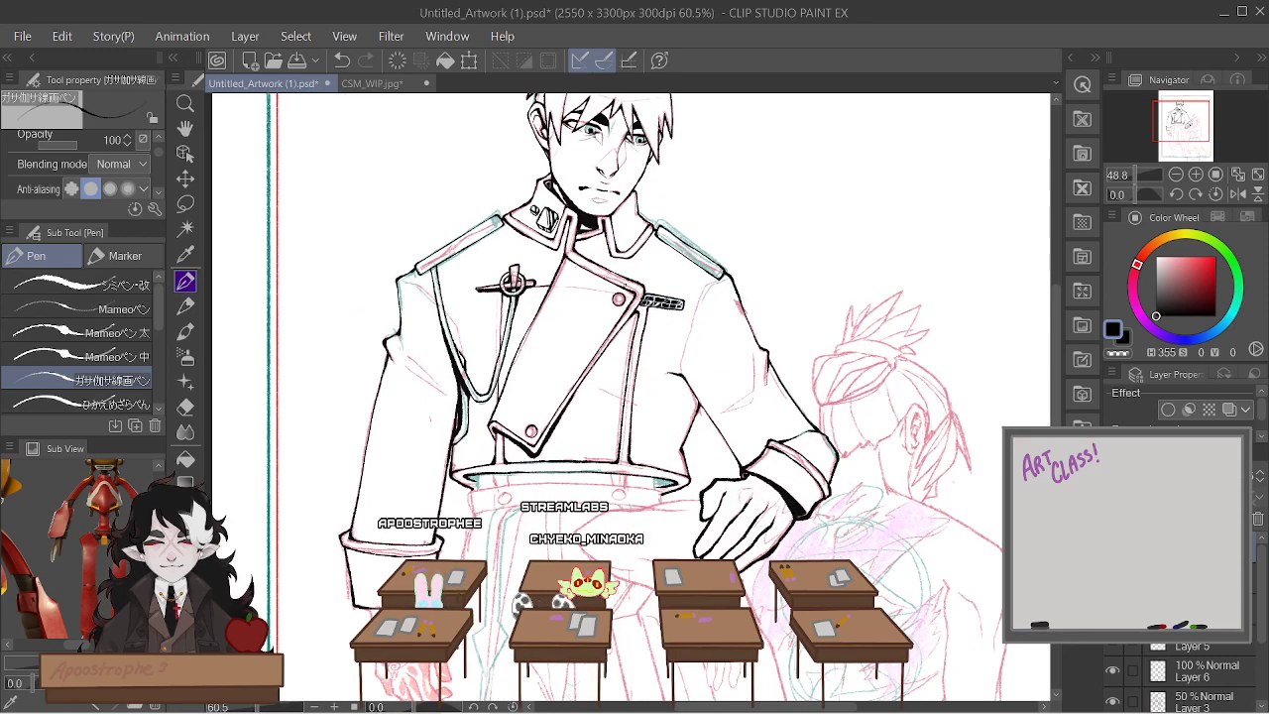
pyautogui.scroll(-3, 655, 198)
pyautogui.scroll(2, 655, 198)
pyautogui.scroll(-3, 655, 194)
pyautogui.scroll(3, 655, 187)
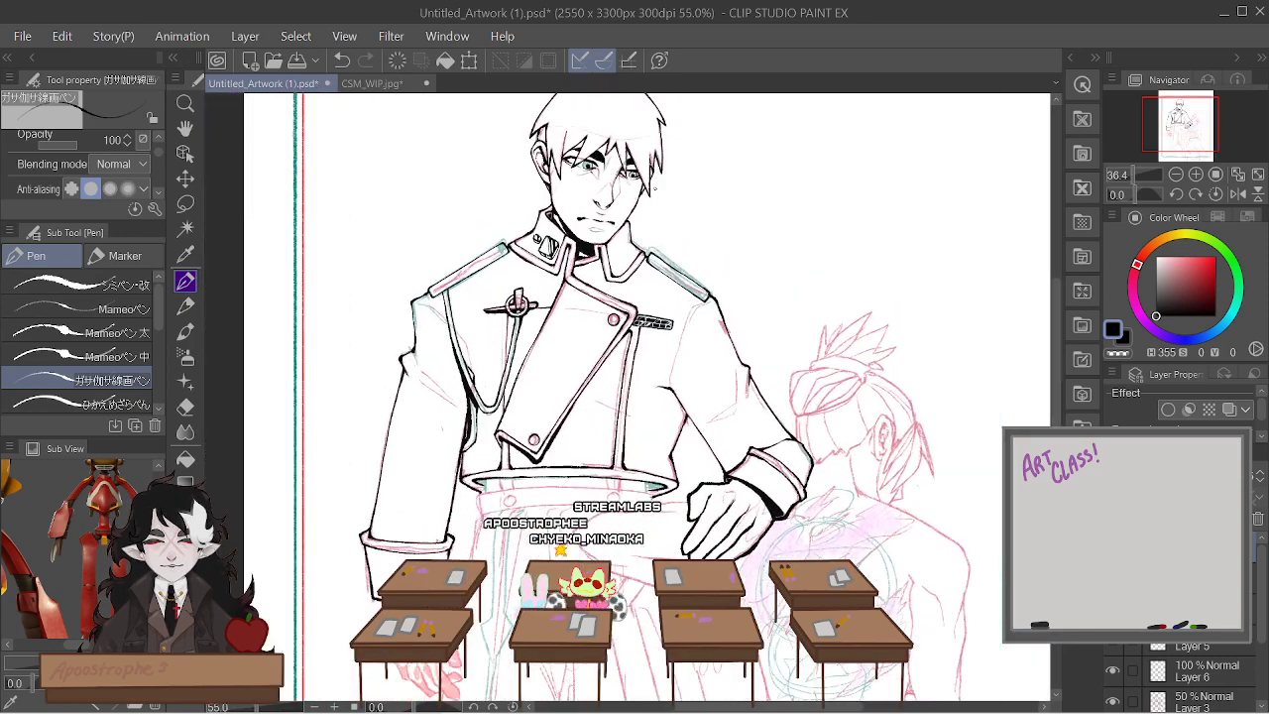
pyautogui.scroll(2, 614, 272)
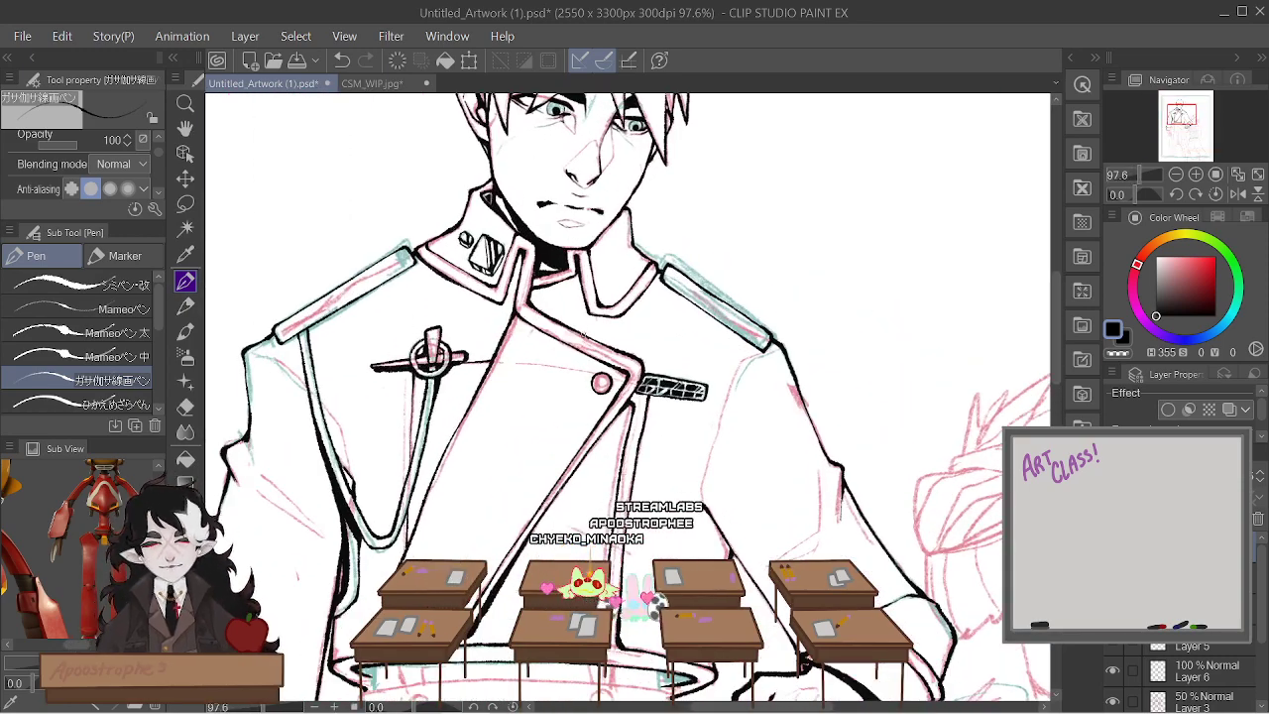
# Ink black bands across both shoulder boards and slanted lines on the coat buttons with the シミペン・改 pen
pyautogui.click(127, 284)
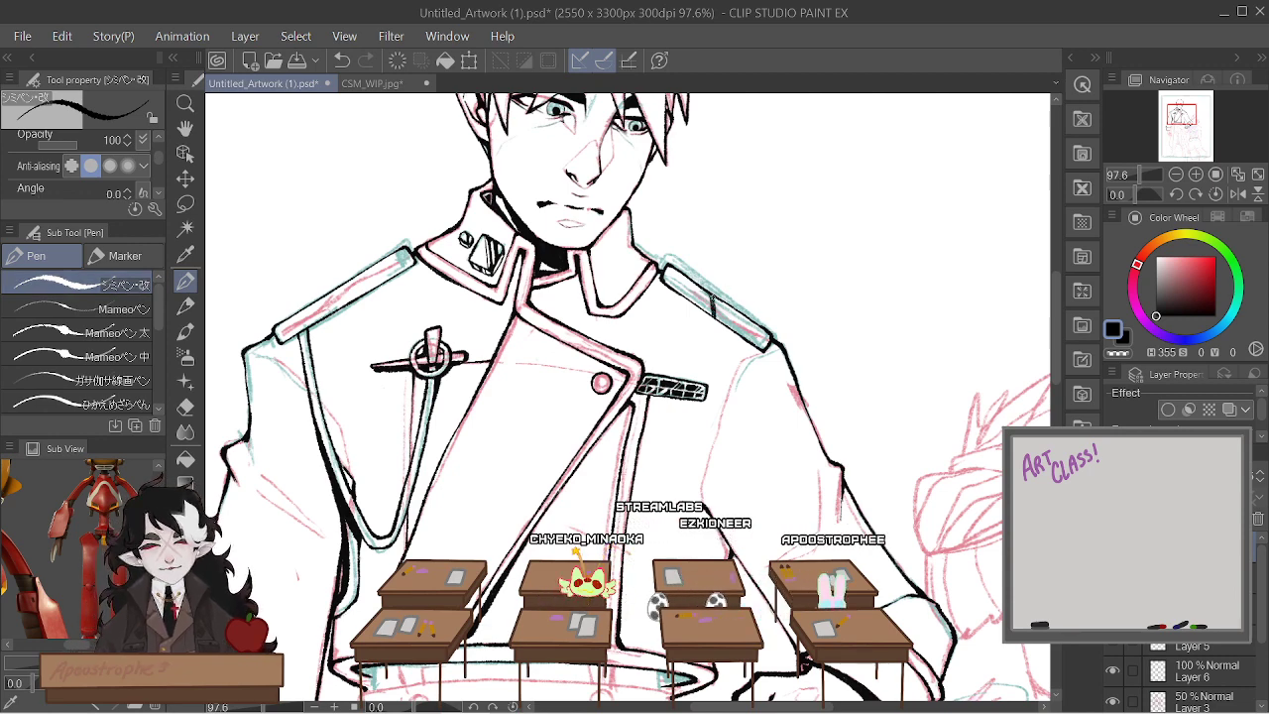
pyautogui.scroll(-3, 680, 375)
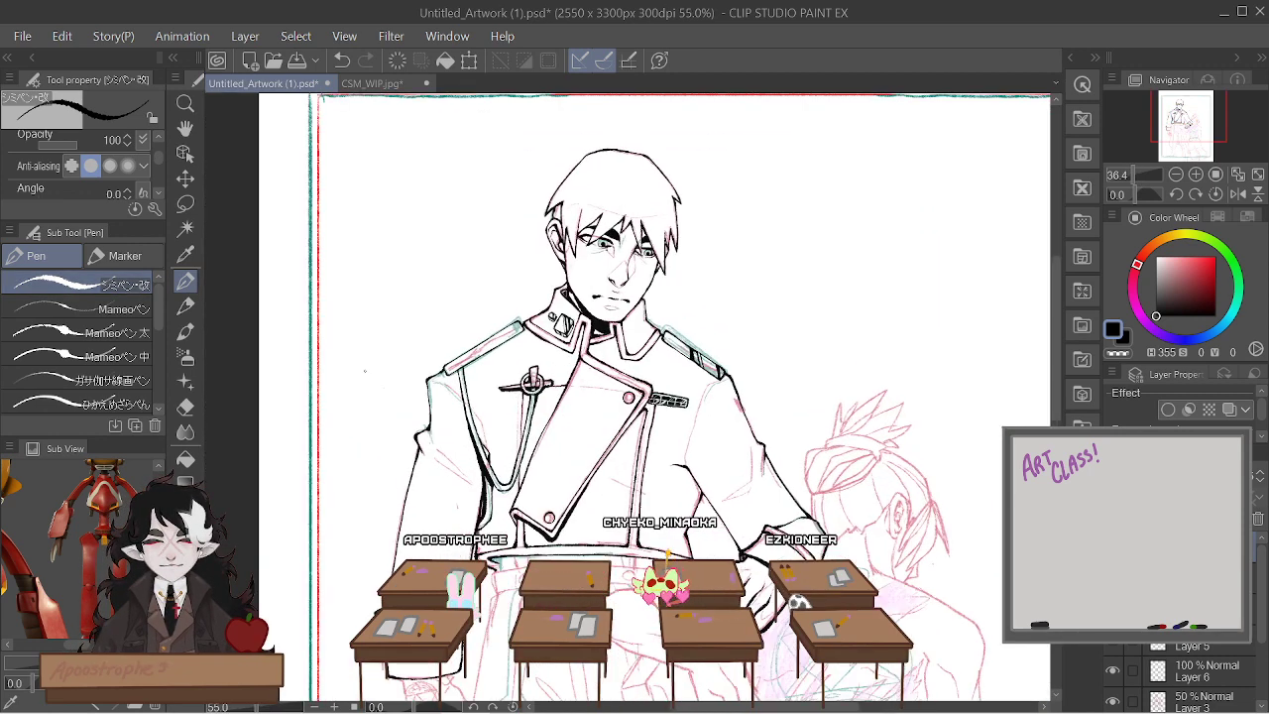
pyautogui.scroll(4, 552, 427)
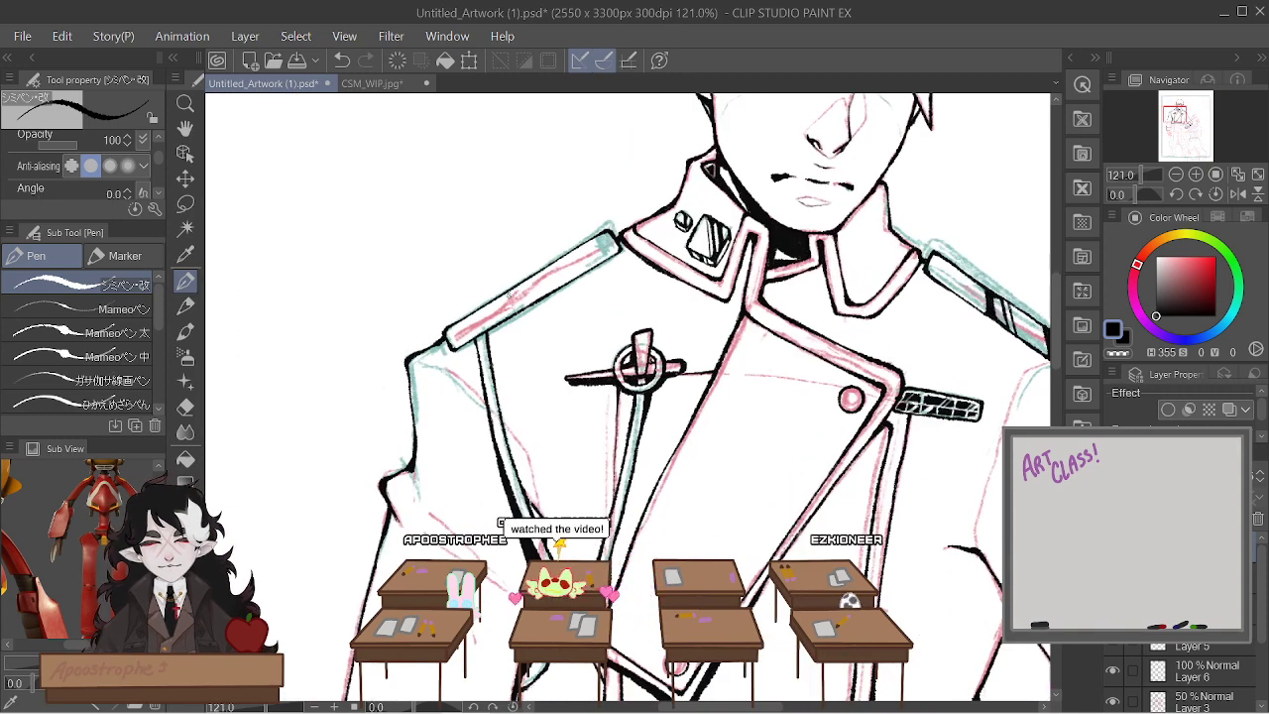
pyautogui.scroll(-3, 523, 287)
pyautogui.scroll(5, 702, 330)
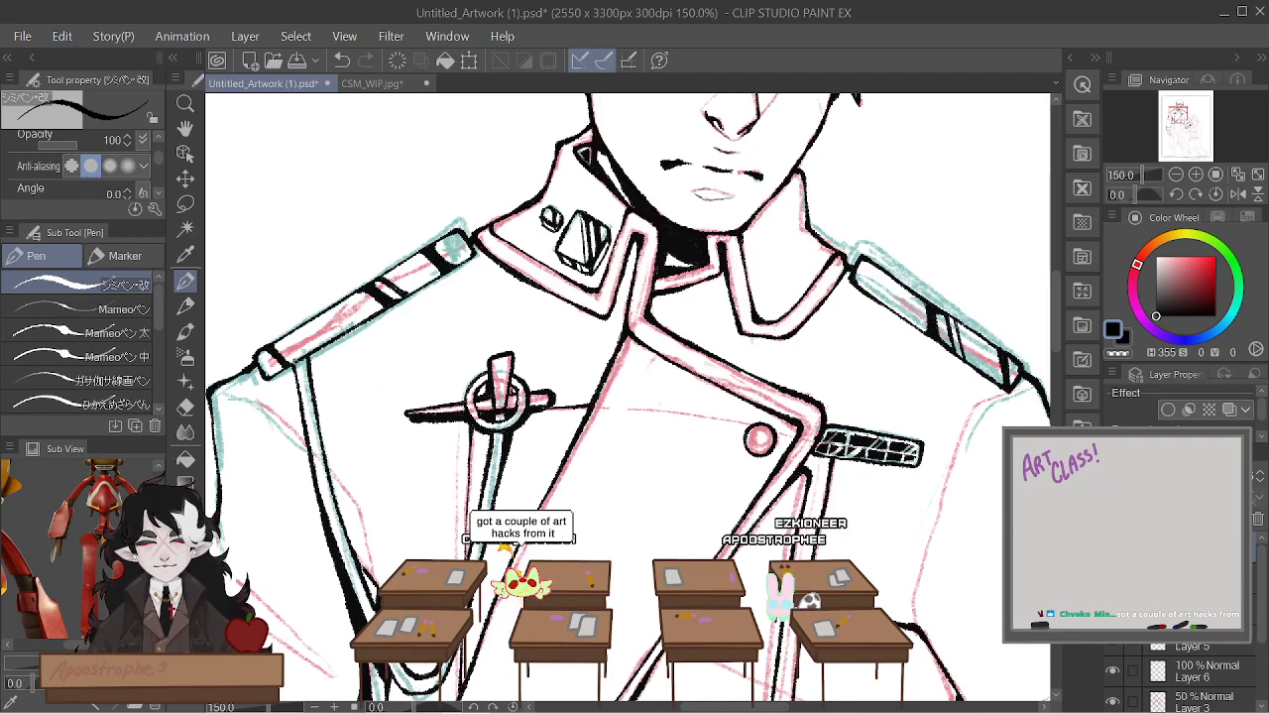
pyautogui.scroll(-6, 254, 335)
pyautogui.scroll(4, 469, 400)
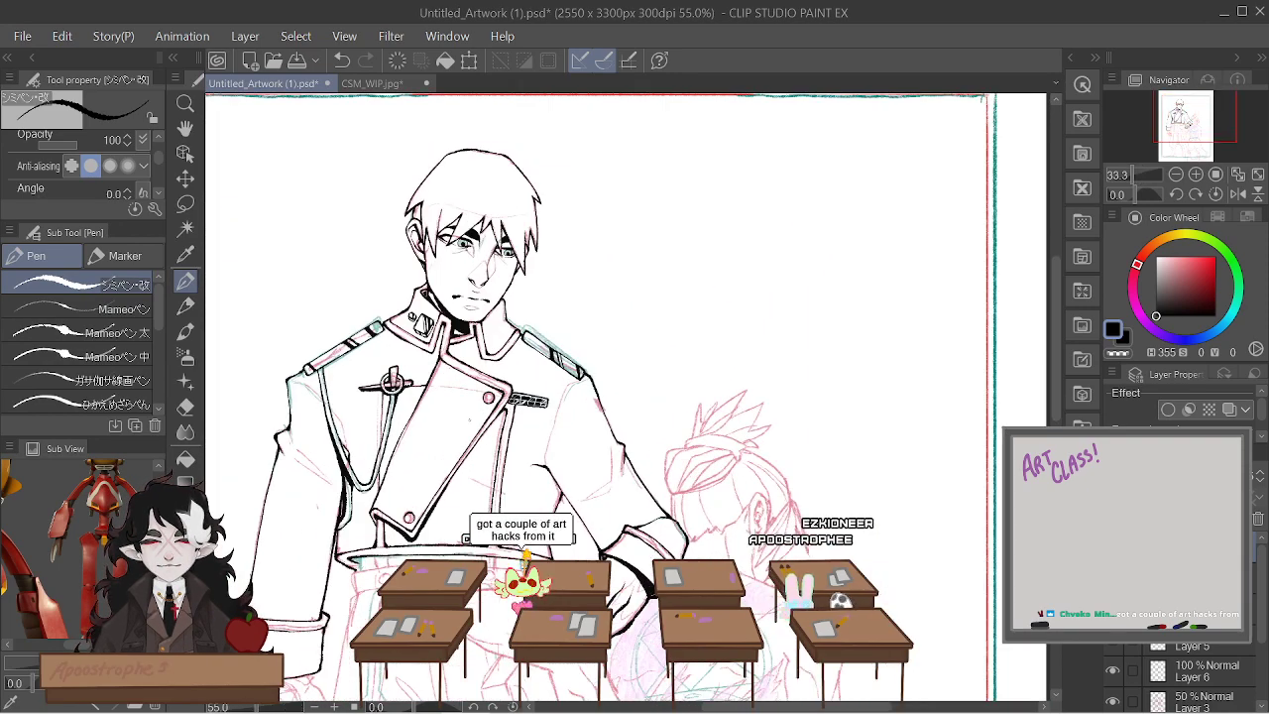
pyautogui.scroll(-4, 462, 410)
pyautogui.scroll(3, 463, 409)
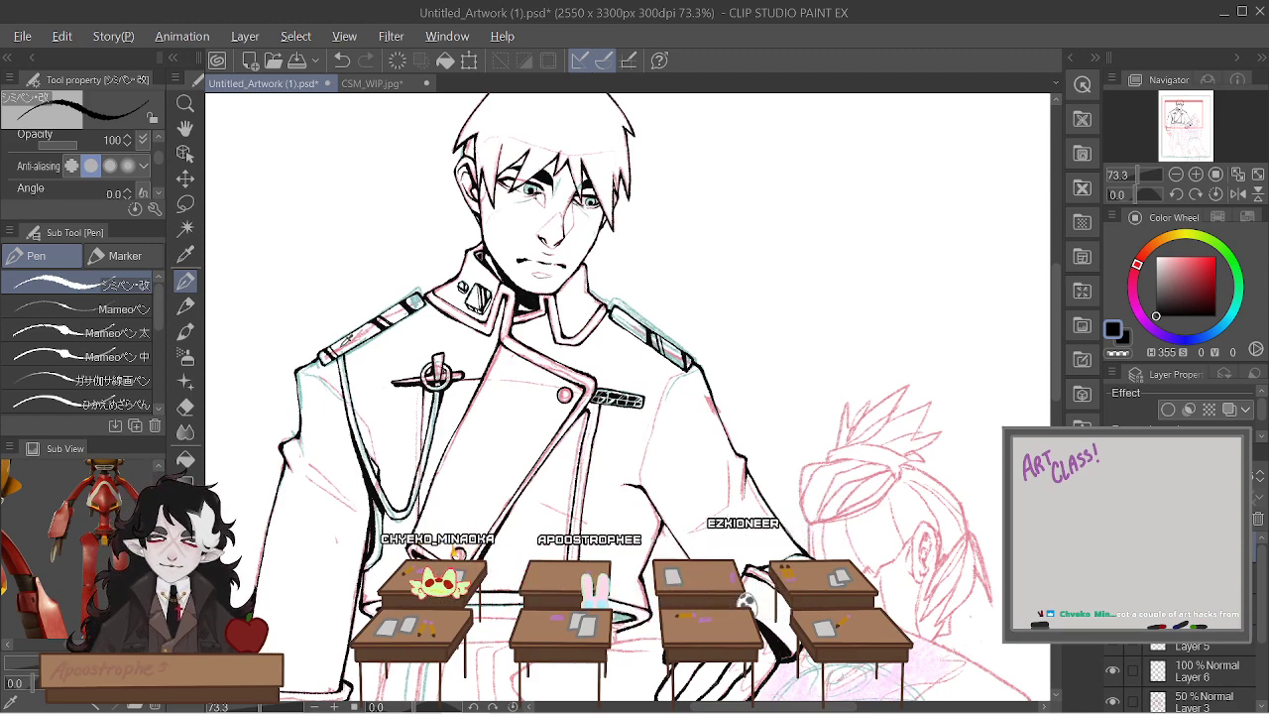
pyautogui.scroll(-2, 627, 397)
# Try to texture the hanging shoulder cord with small black braid marks using the シミペン・改 pen
pyautogui.scroll(4, 610, 369)
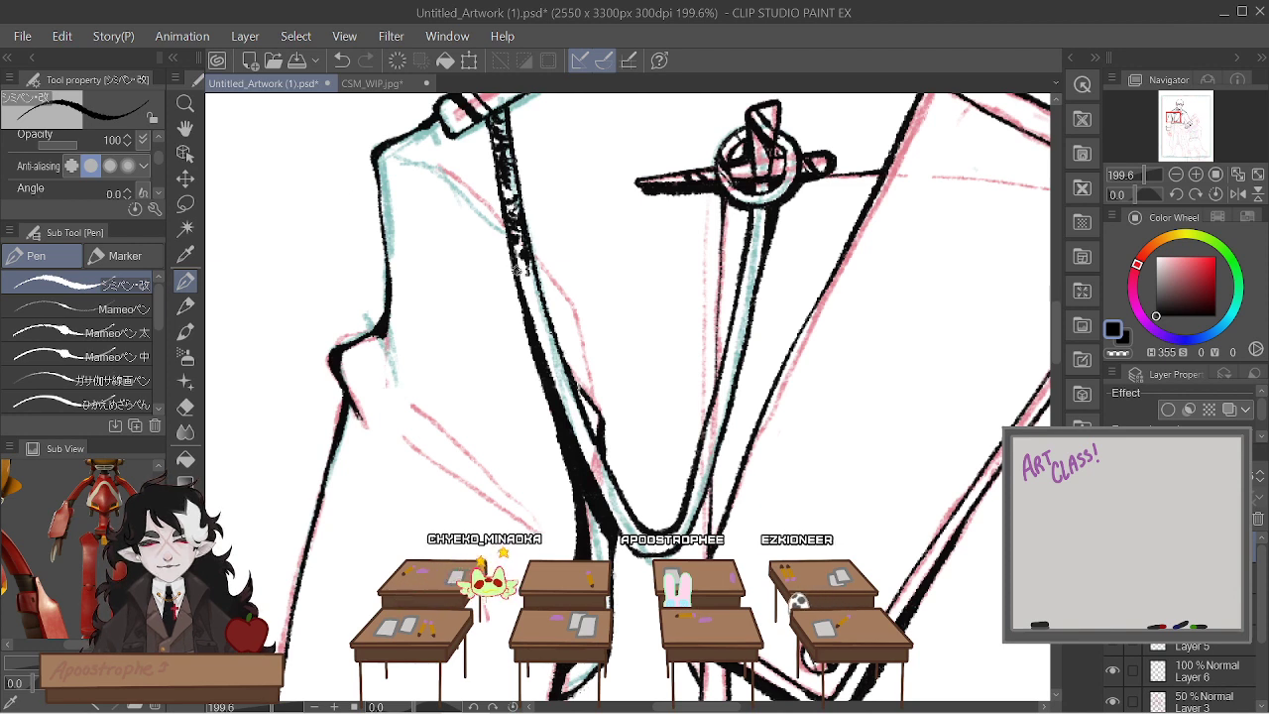
pyautogui.moveTo(518, 268); pyautogui.dragTo(562, 386)
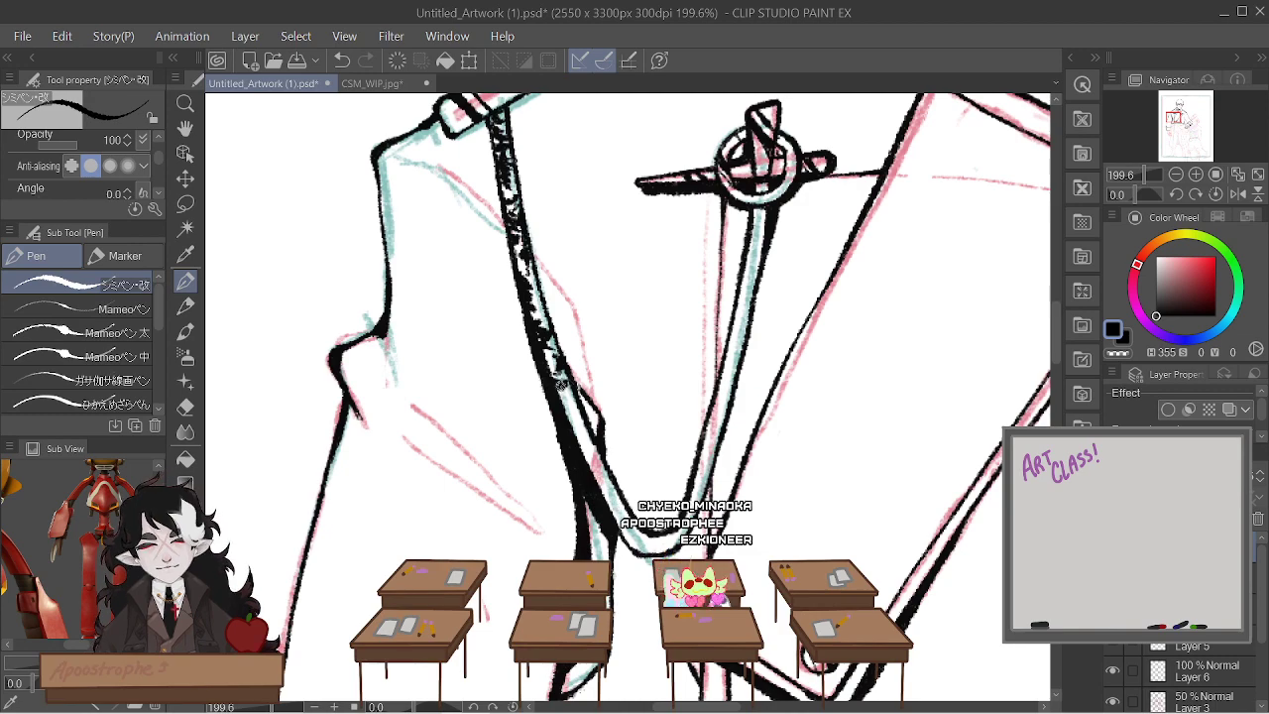
pyautogui.scroll(-6, 406, 324)
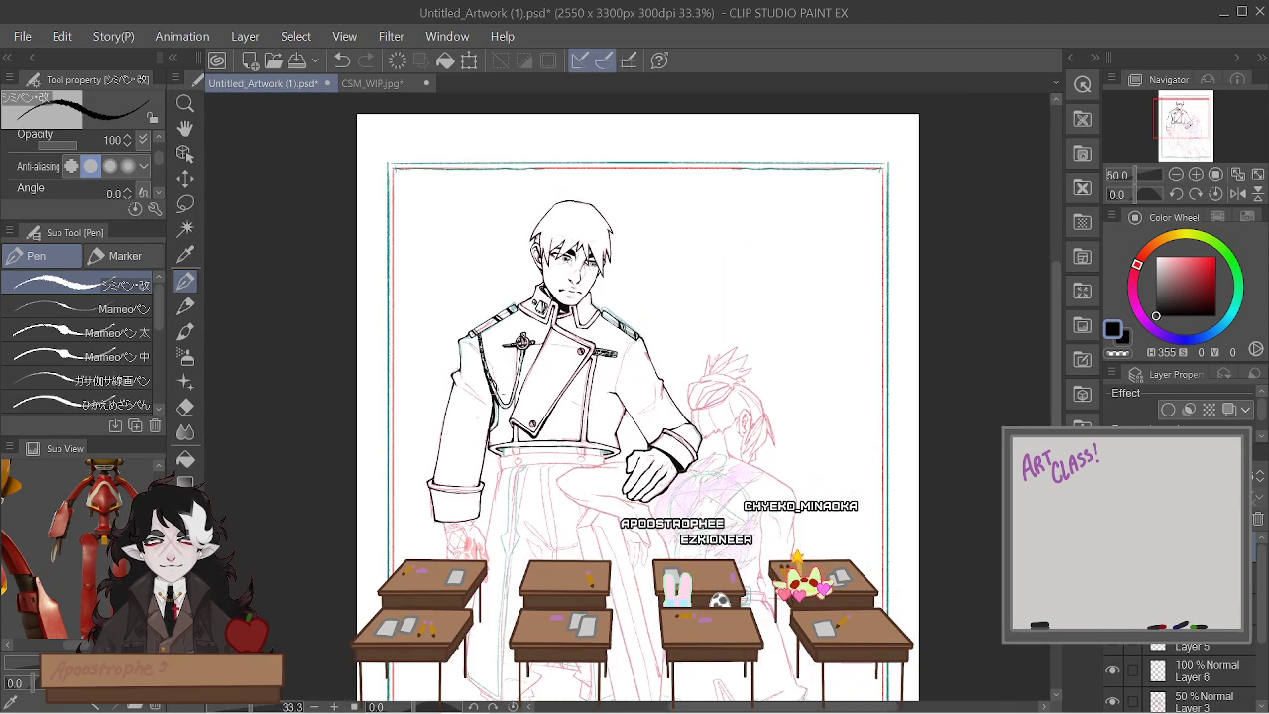
pyautogui.scroll(5, 469, 379)
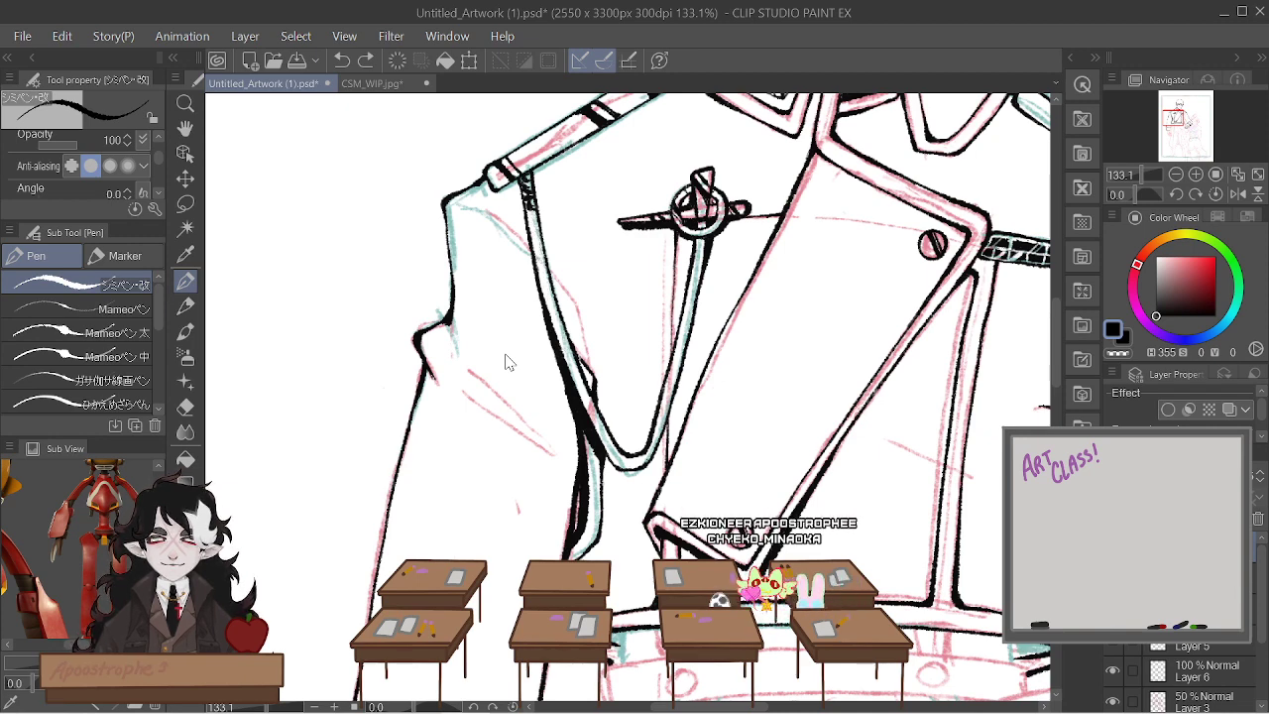
# Cut a thin gap between the shoulder cord's edge and the heavy fold line using the ガサ伽サ線画ペン with transparent color
pyautogui.scroll(4, 506, 362)
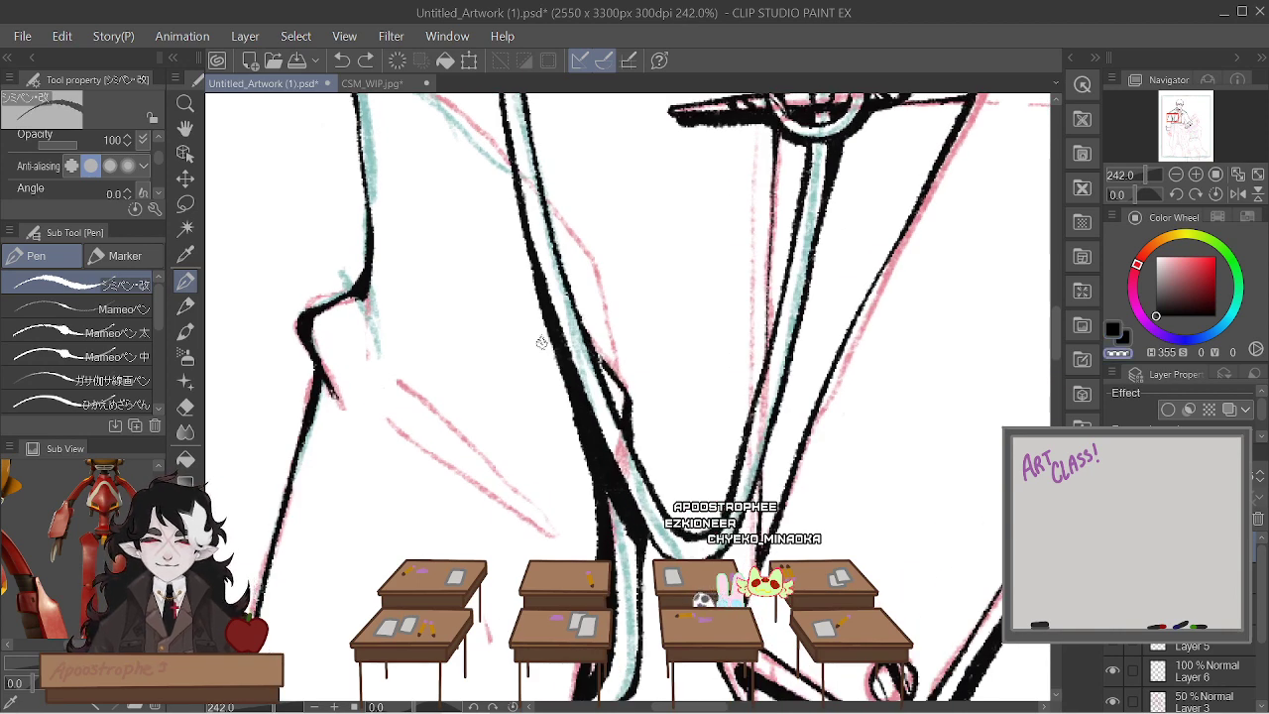
pyautogui.click(117, 377)
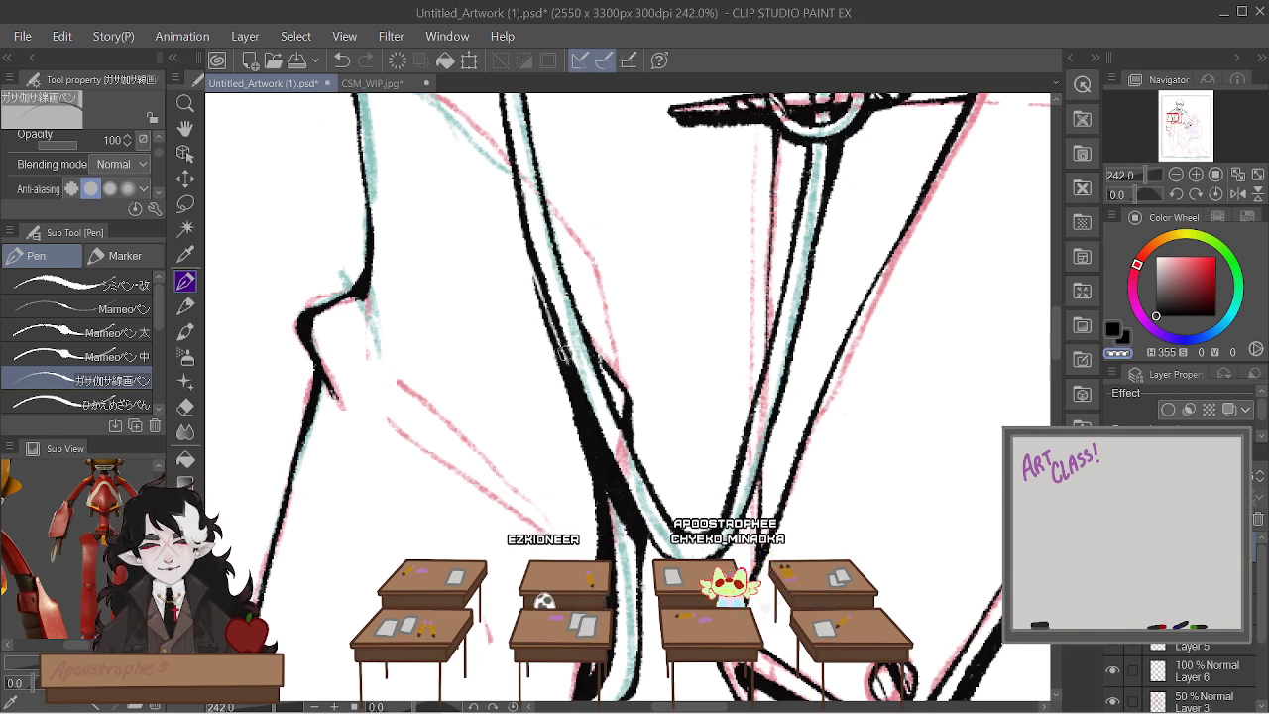
pyautogui.moveTo(560, 347); pyautogui.dragTo(615, 481)
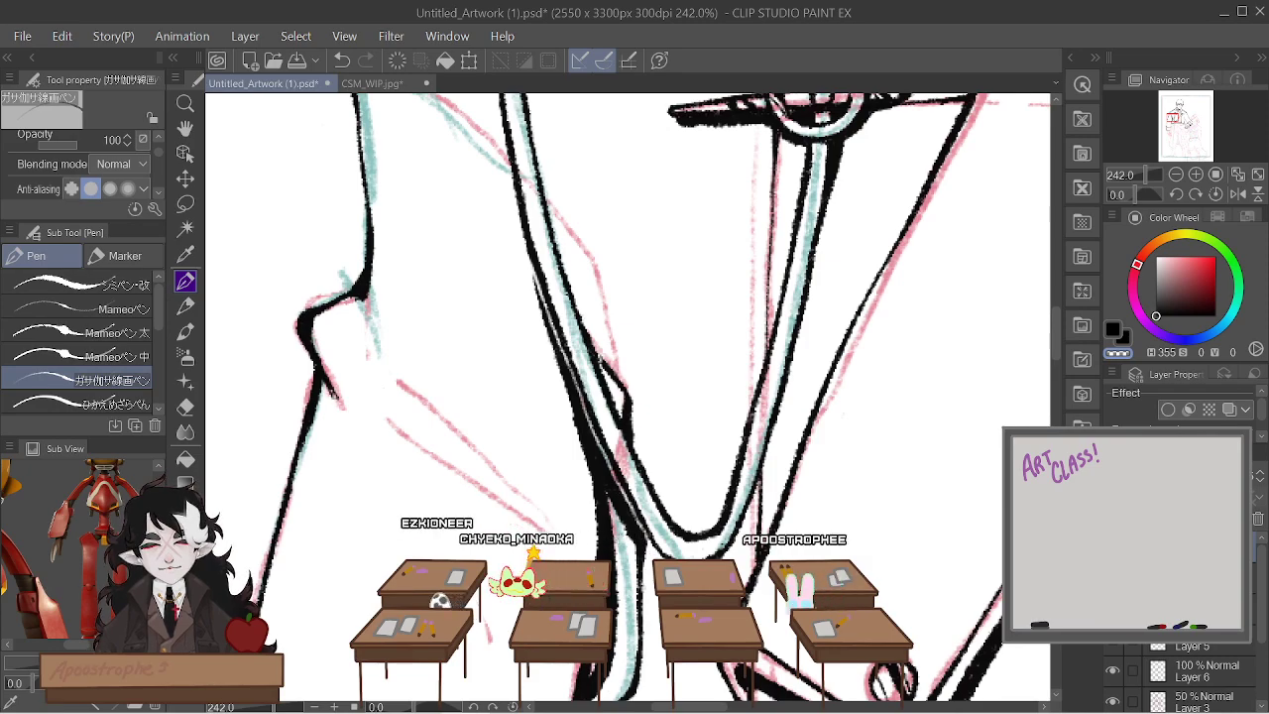
pyautogui.scroll(-13, 594, 593)
pyautogui.scroll(12, 624, 598)
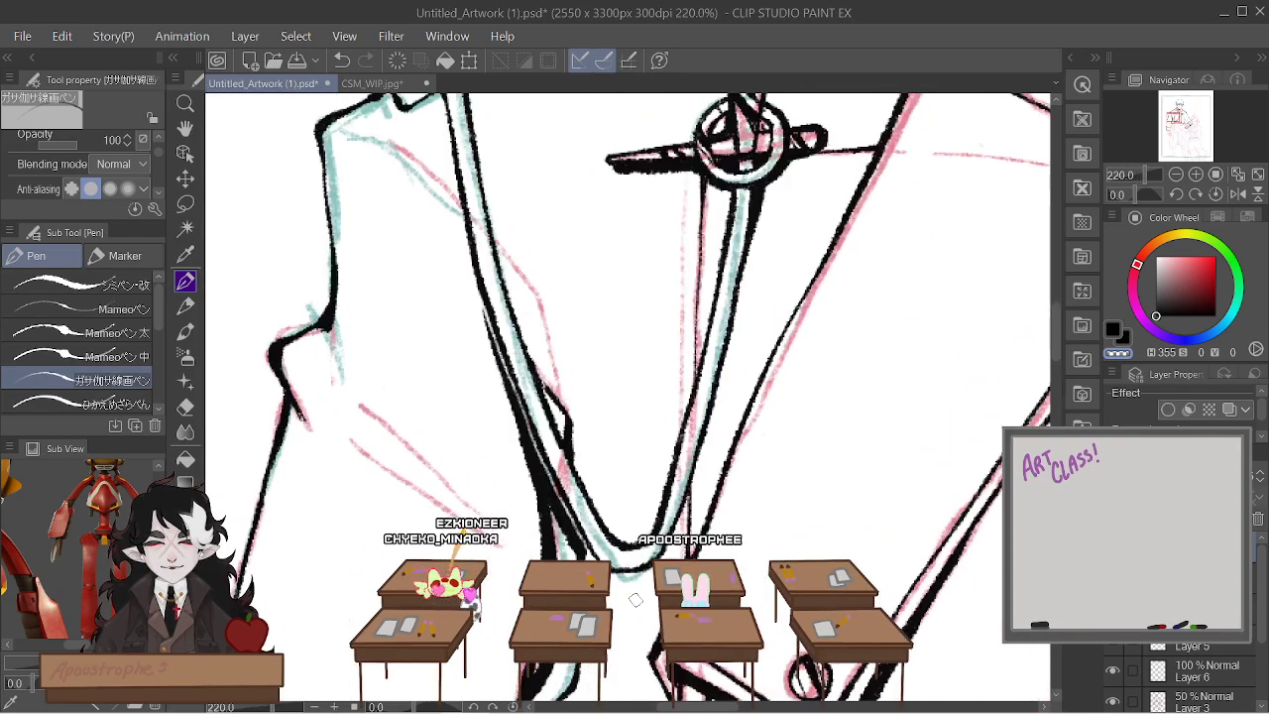
# Carve slivers into the black fold shadow below the cord and thin the cord's outline under the cross pin with transparent color
pyautogui.scroll(1, 636, 600)
pyautogui.scroll(-5, 636, 599)
pyautogui.scroll(4, 624, 607)
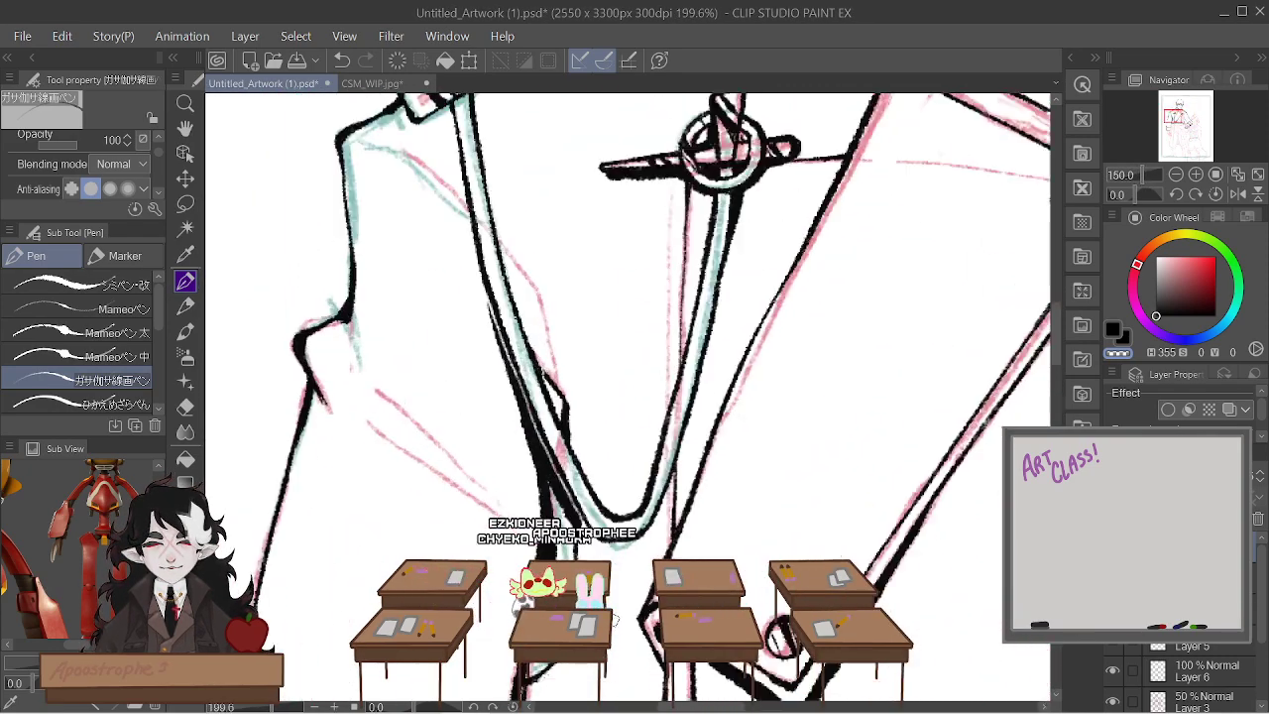
pyautogui.scroll(1, 615, 619)
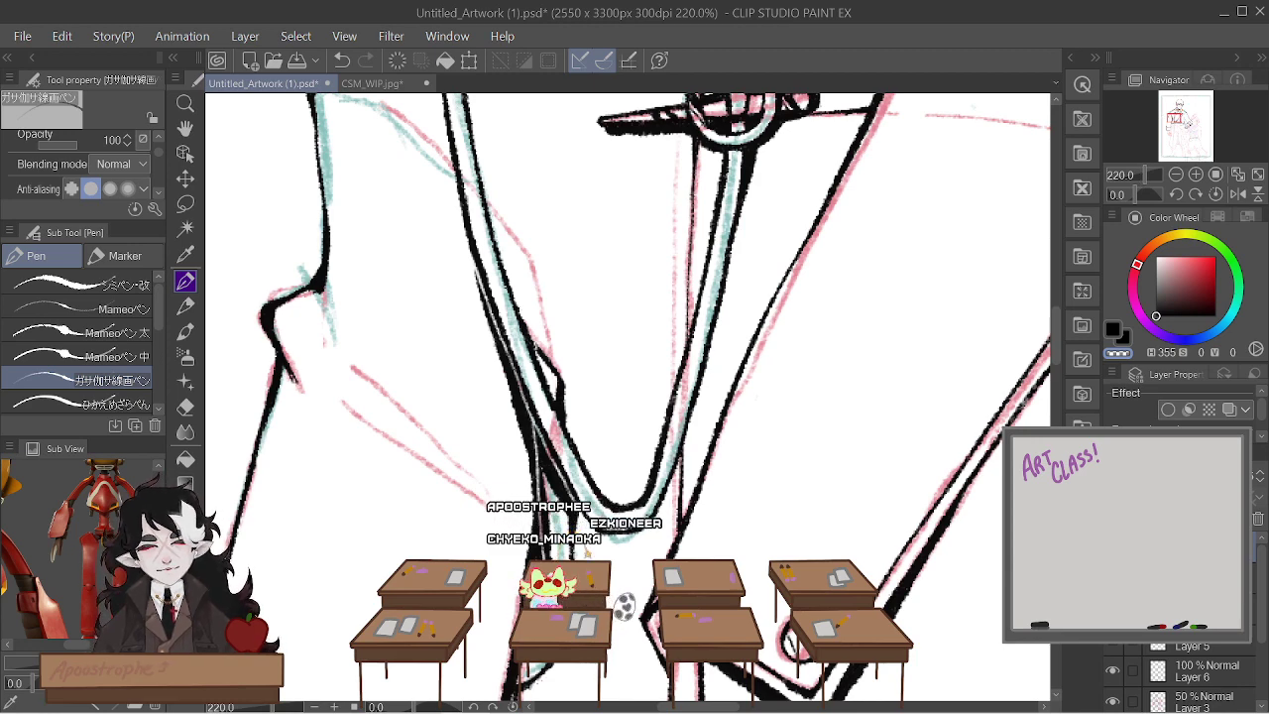
pyautogui.scroll(-4, 615, 604)
pyautogui.scroll(6, 615, 605)
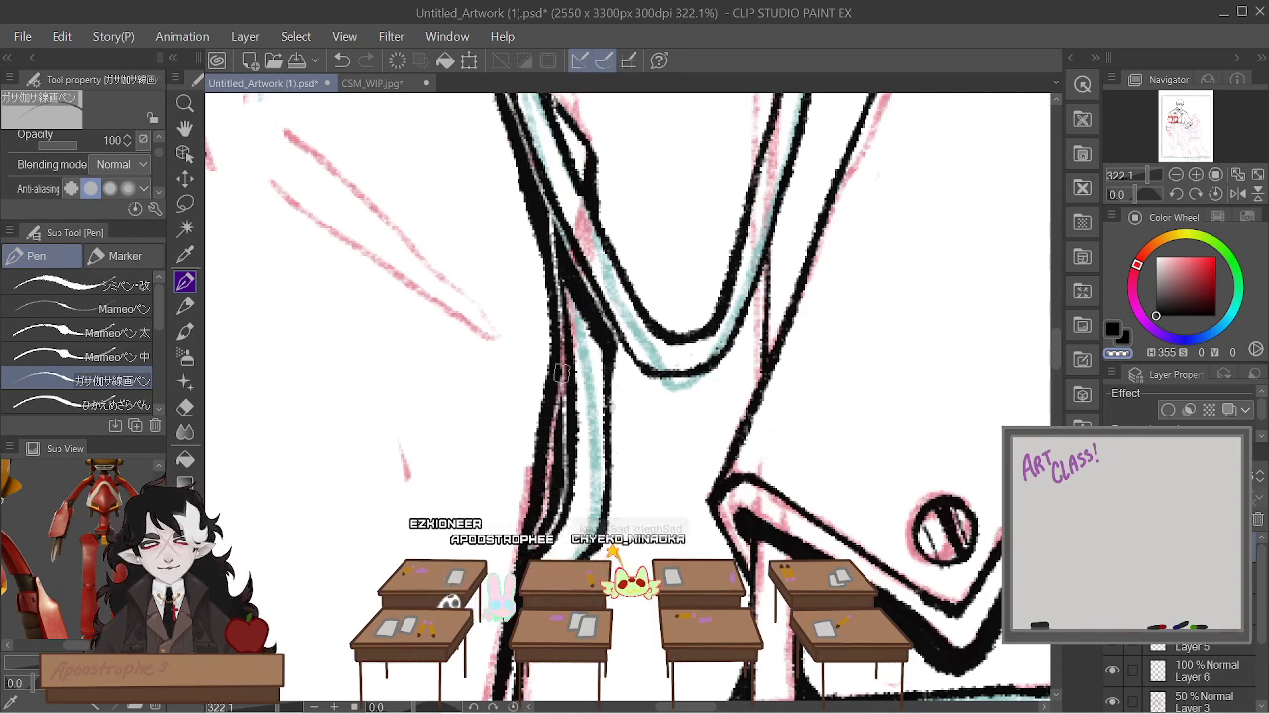
pyautogui.scroll(-8, 558, 365)
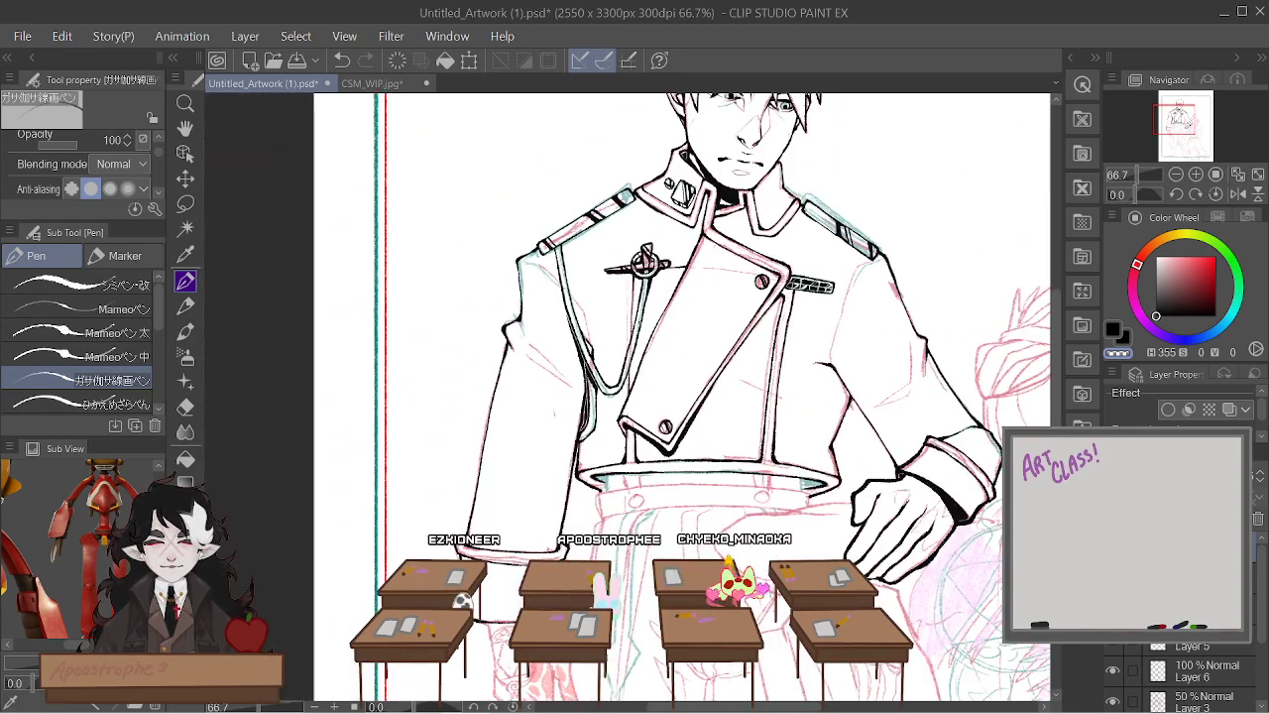
pyautogui.scroll(5, 741, 211)
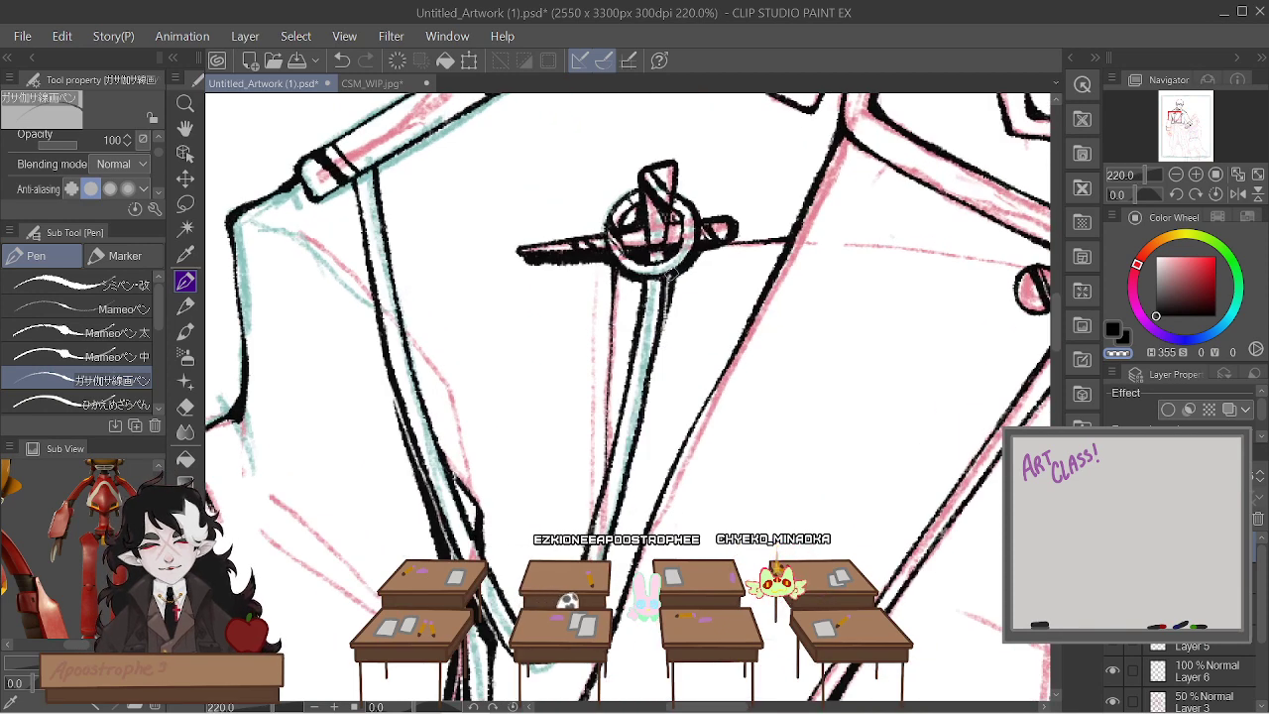
pyautogui.scroll(-2, 673, 254)
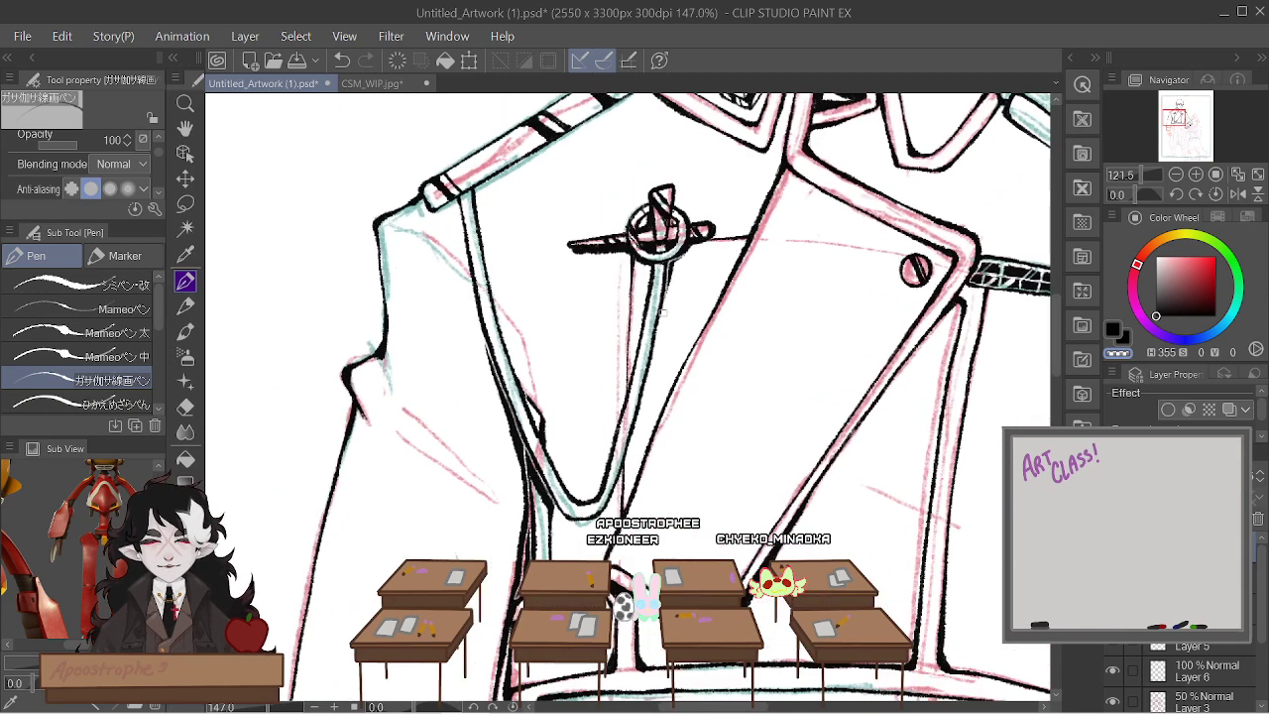
# Fill the inside of the hanging shoulder cord with solid black
pyautogui.press('g')
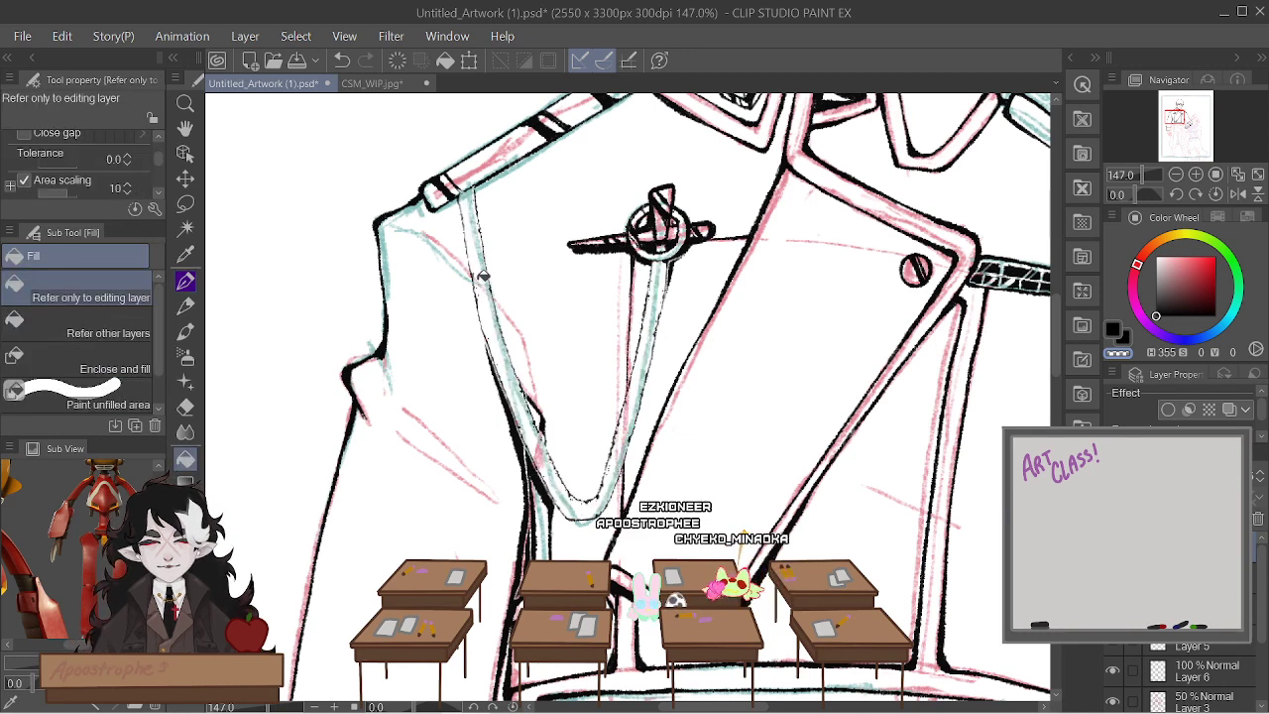
pyautogui.click(479, 287)
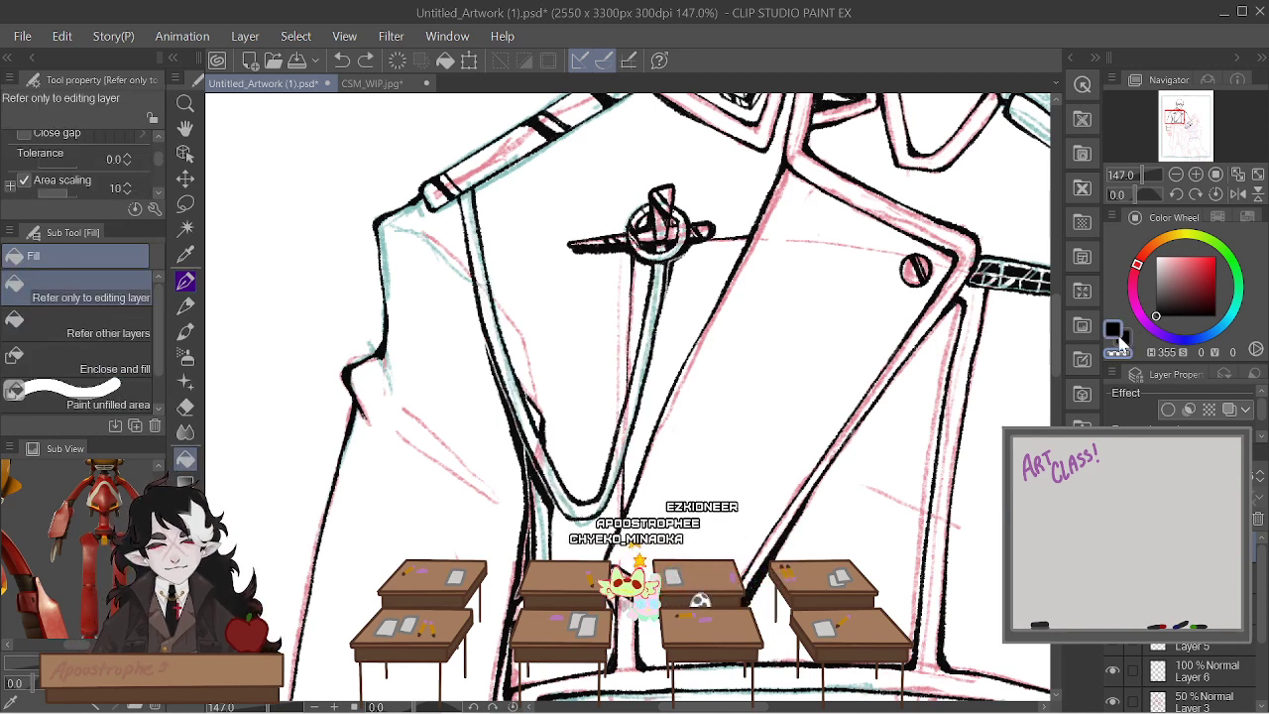
pyautogui.click(623, 455)
pyautogui.scroll(1, 635, 475)
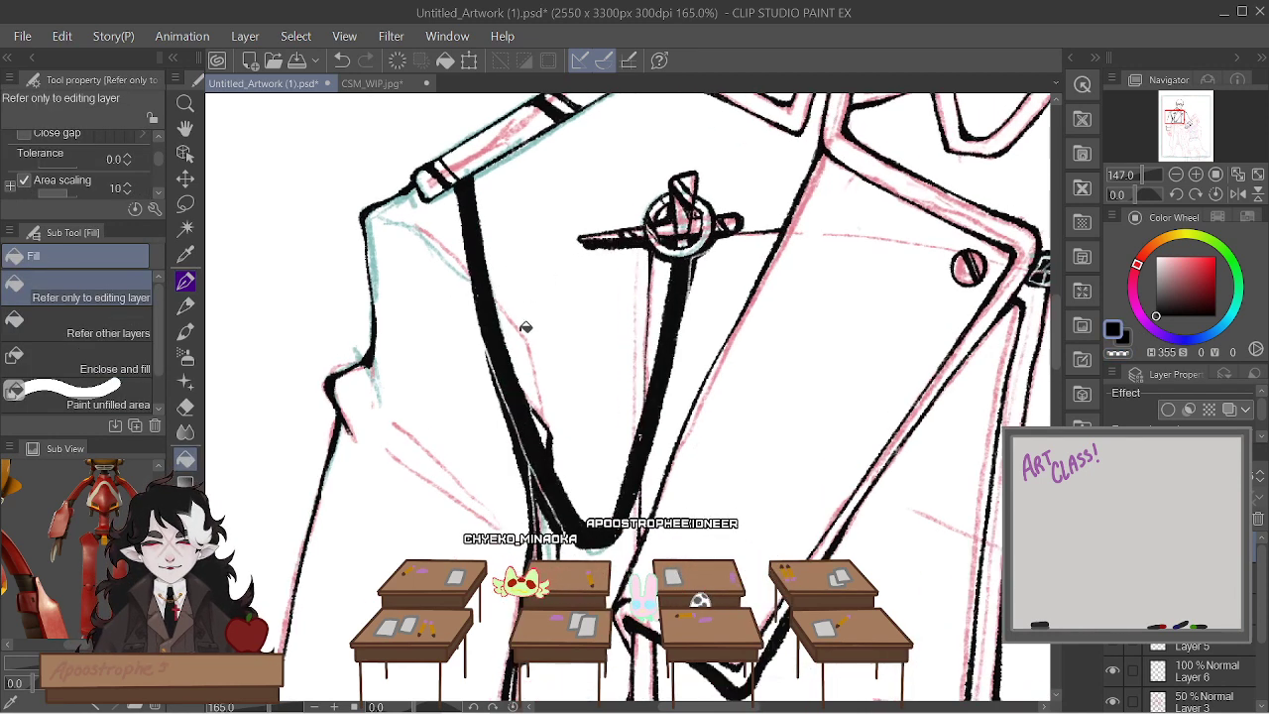
pyautogui.scroll(2, 634, 475)
# Carve a braided texture of small highlights along the solid black shoulder cord using the シミペン・改 pen with transparent color
pyautogui.click(186, 282)
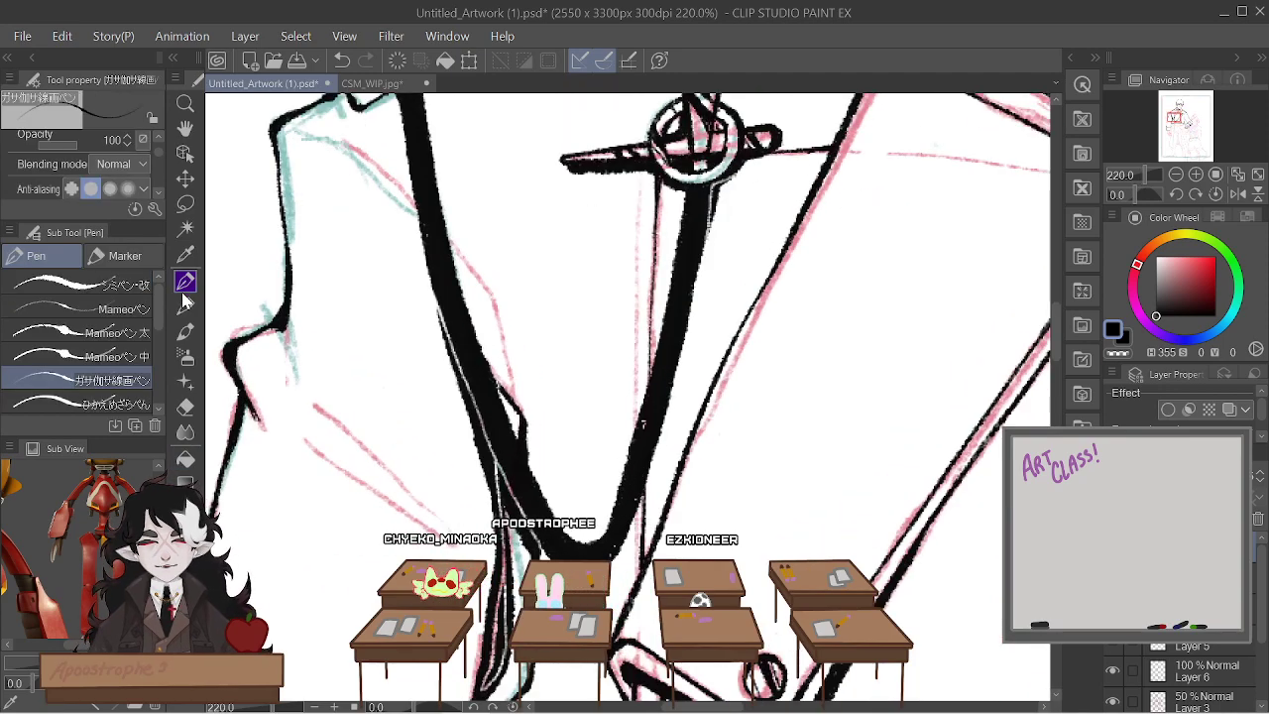
pyautogui.scroll(-2, 309, 351)
pyautogui.scroll(1, 368, 303)
pyautogui.scroll(-1, 368, 303)
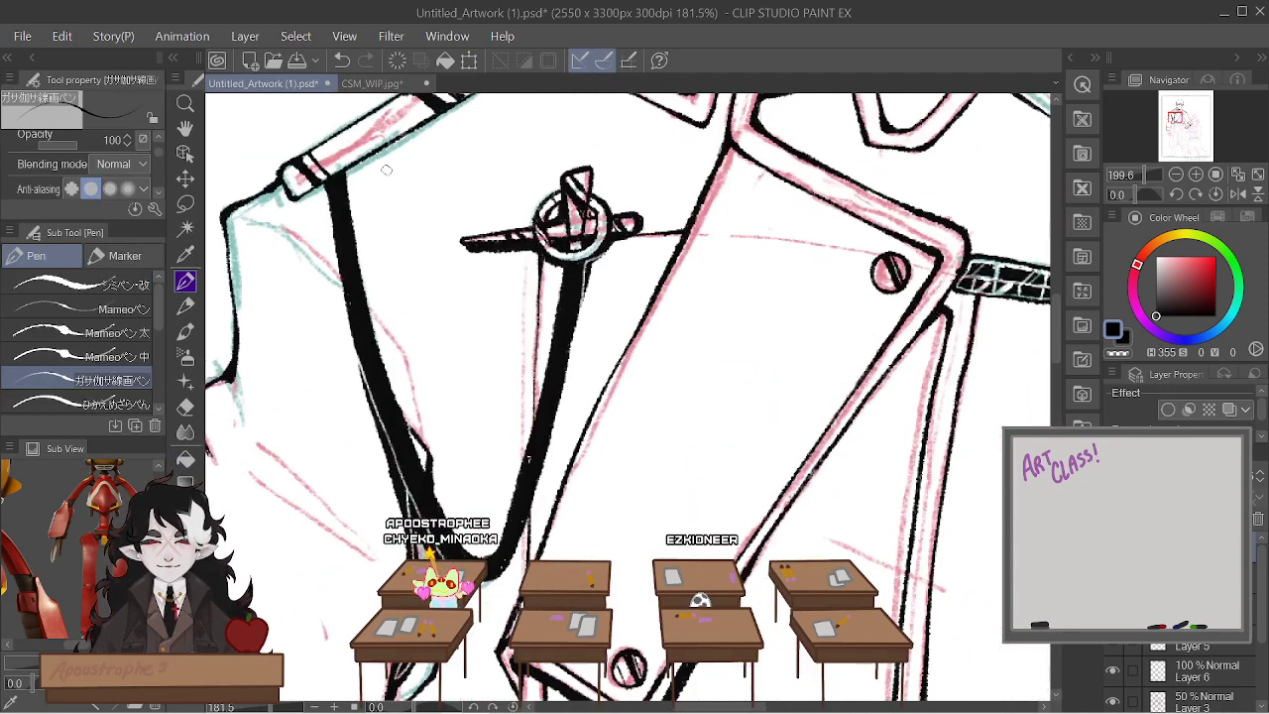
pyautogui.scroll(2, 369, 175)
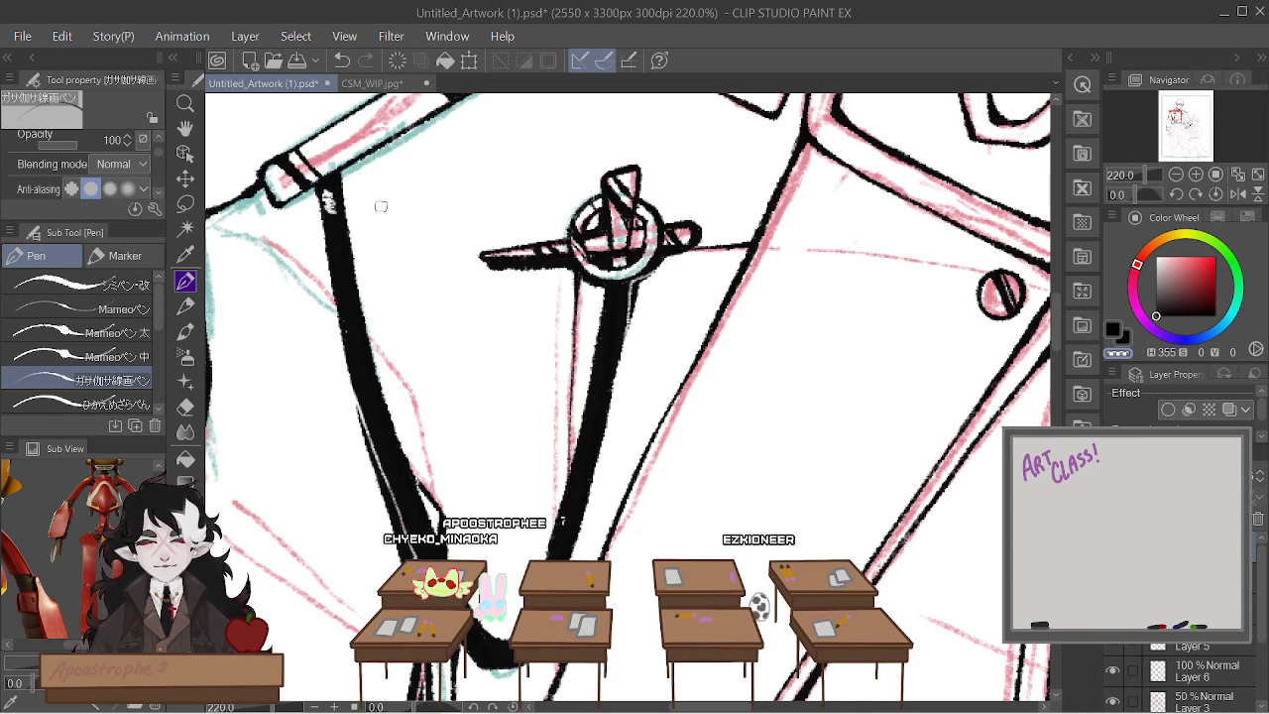
pyautogui.click(130, 292)
pyautogui.moveTo(330, 208)
pyautogui.mouseDown()
pyautogui.moveTo(326, 184)
pyautogui.moveTo(333, 234)
pyautogui.mouseUp()
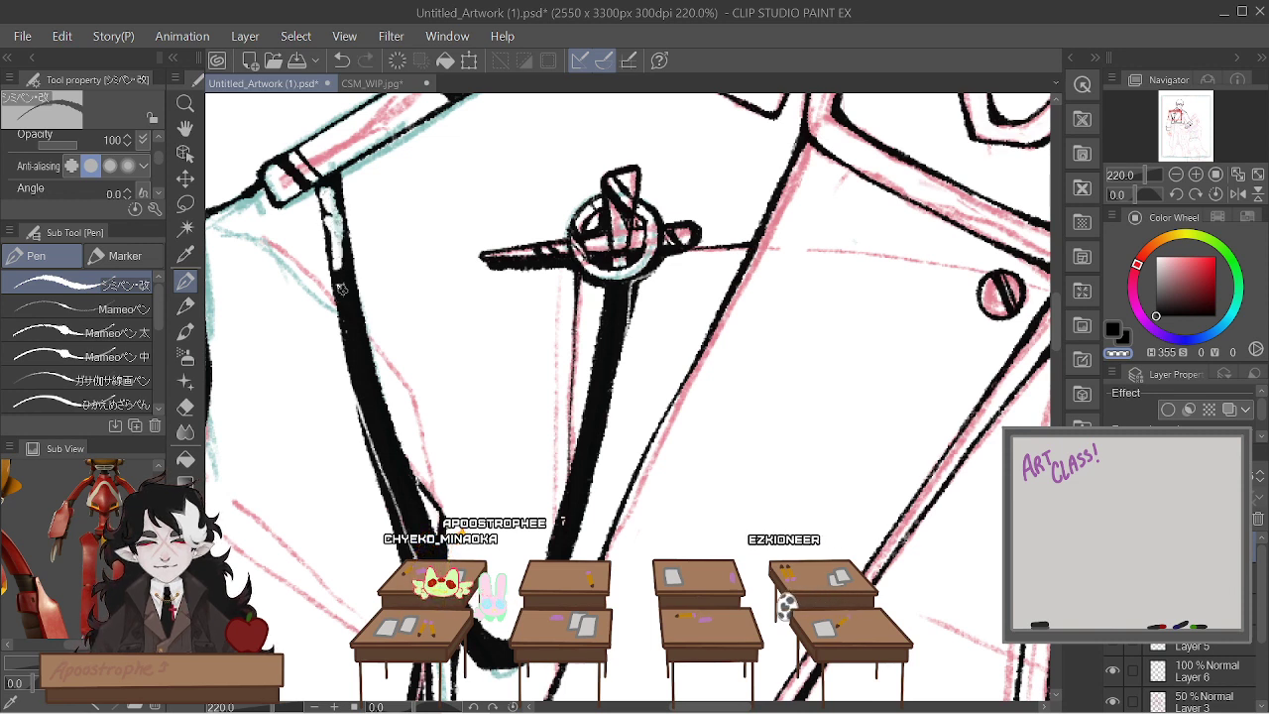
pyautogui.moveTo(340, 287); pyautogui.dragTo(353, 326)
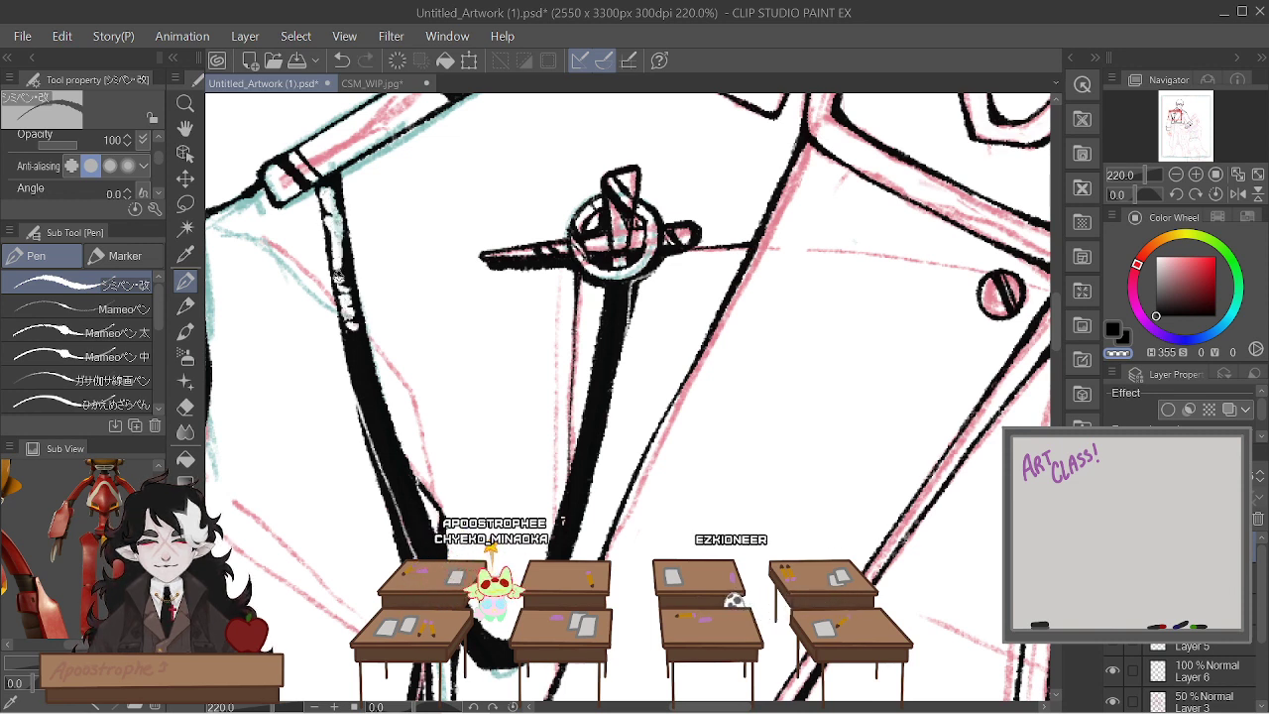
pyautogui.moveTo(338, 278)
pyautogui.mouseDown()
pyautogui.moveTo(362, 342)
pyautogui.moveTo(352, 345)
pyautogui.moveTo(365, 344)
pyautogui.moveTo(376, 420)
pyautogui.moveTo(404, 494)
pyautogui.mouseUp()
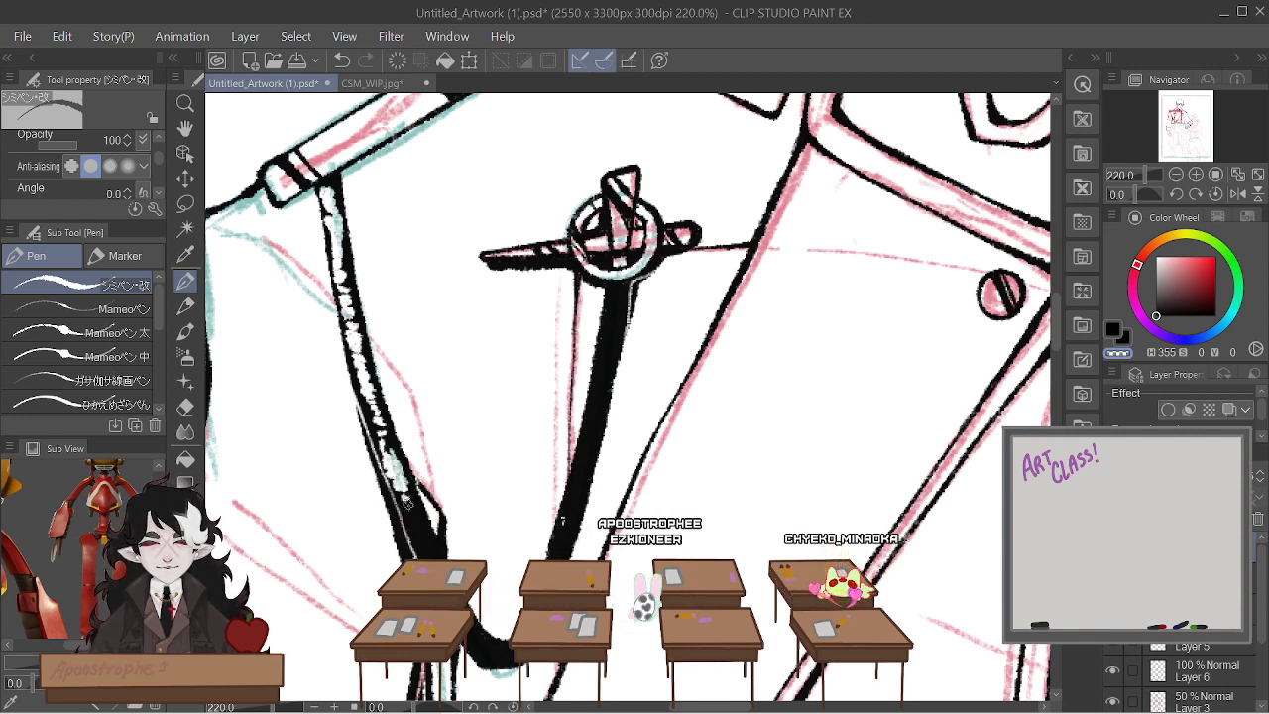
pyautogui.moveTo(408, 503); pyautogui.dragTo(415, 545)
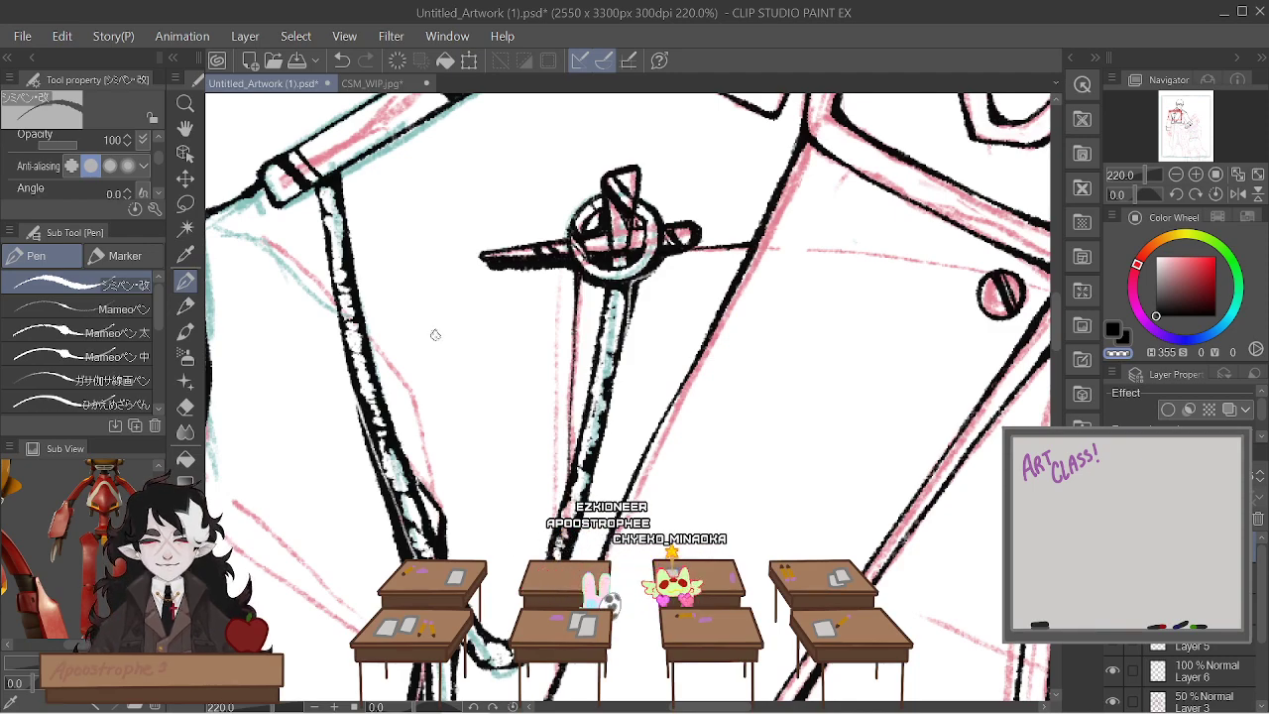
# Examine how the braided cord reads against the whole standing figure and up close on the chest
pyautogui.scroll(-4, 416, 347)
pyautogui.scroll(1, 381, 466)
pyautogui.scroll(-2, 397, 476)
pyautogui.scroll(2, 379, 460)
pyautogui.scroll(-2, 379, 460)
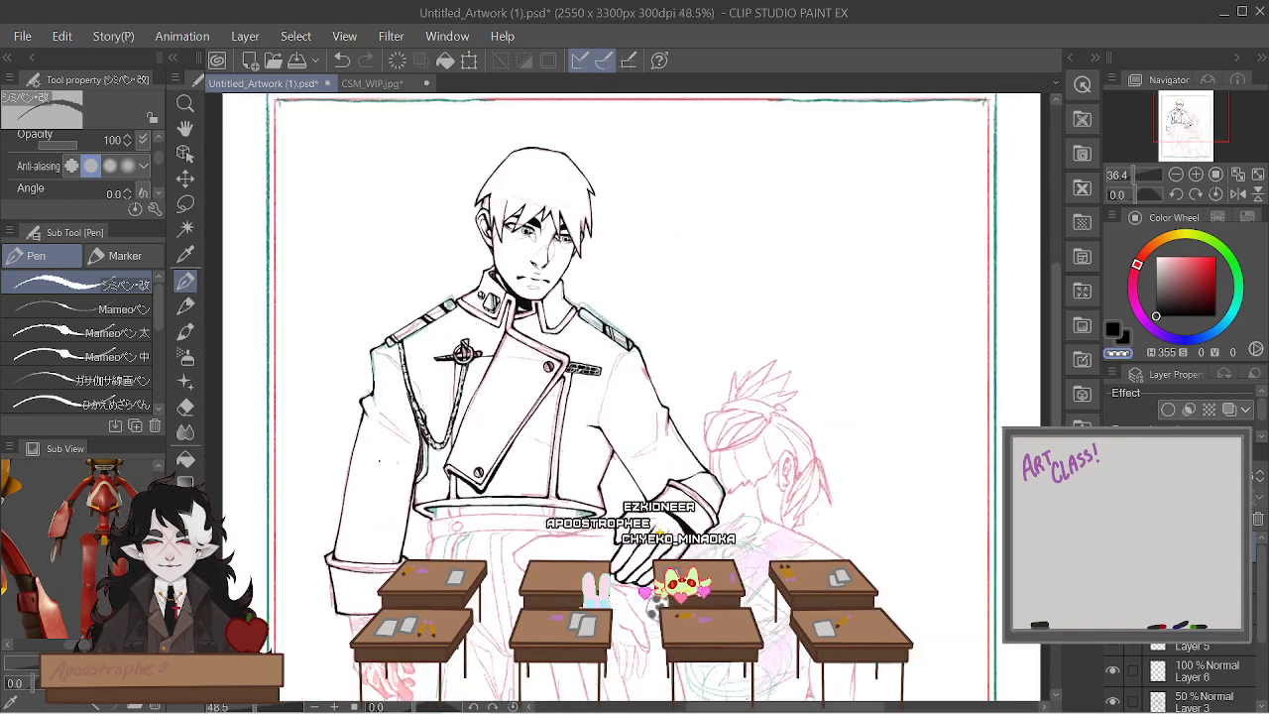
pyautogui.scroll(3, 432, 387)
pyautogui.scroll(-4, 422, 368)
pyautogui.scroll(1, 446, 493)
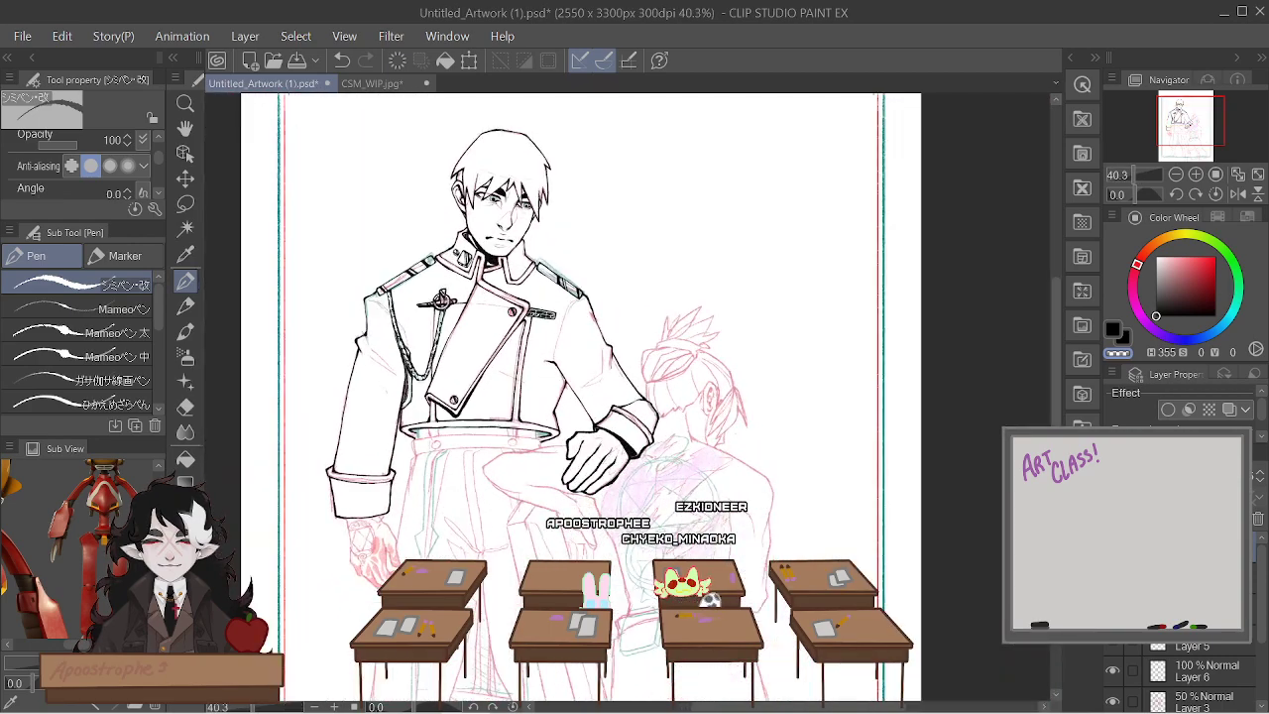
pyautogui.scroll(4, 393, 286)
pyautogui.scroll(-2, 393, 285)
pyautogui.scroll(3, 393, 285)
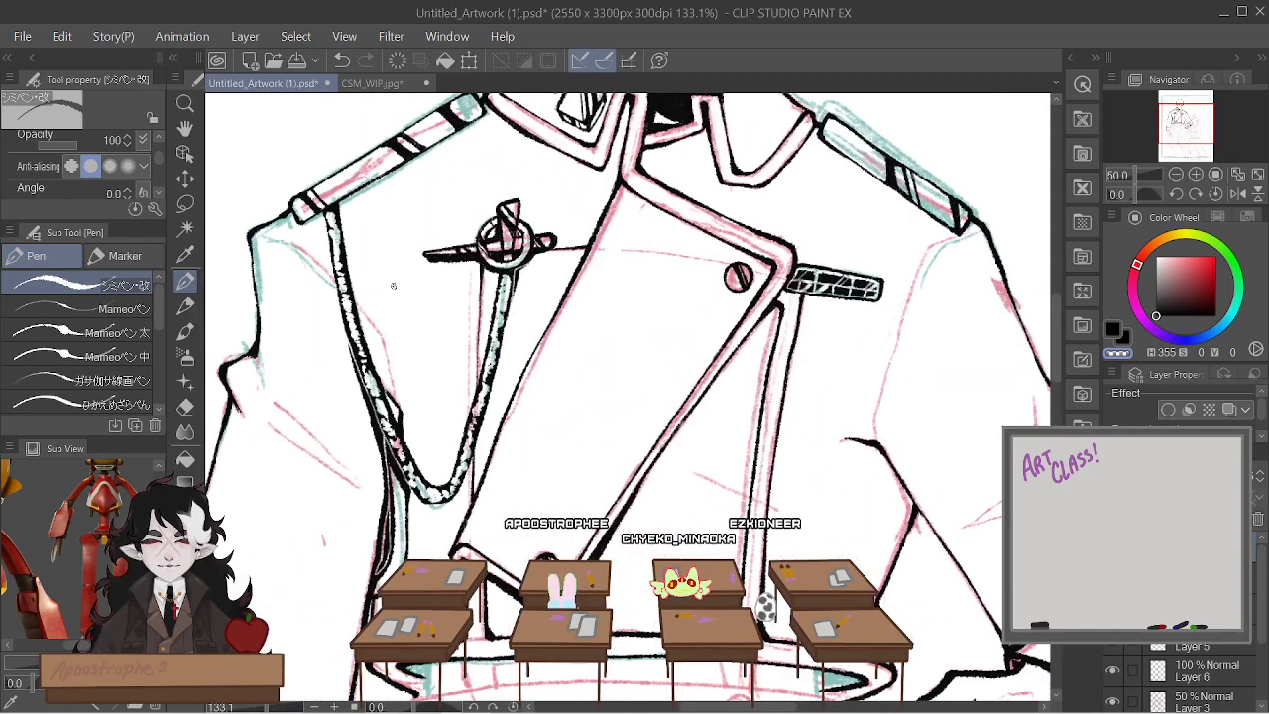
pyautogui.scroll(2, 393, 285)
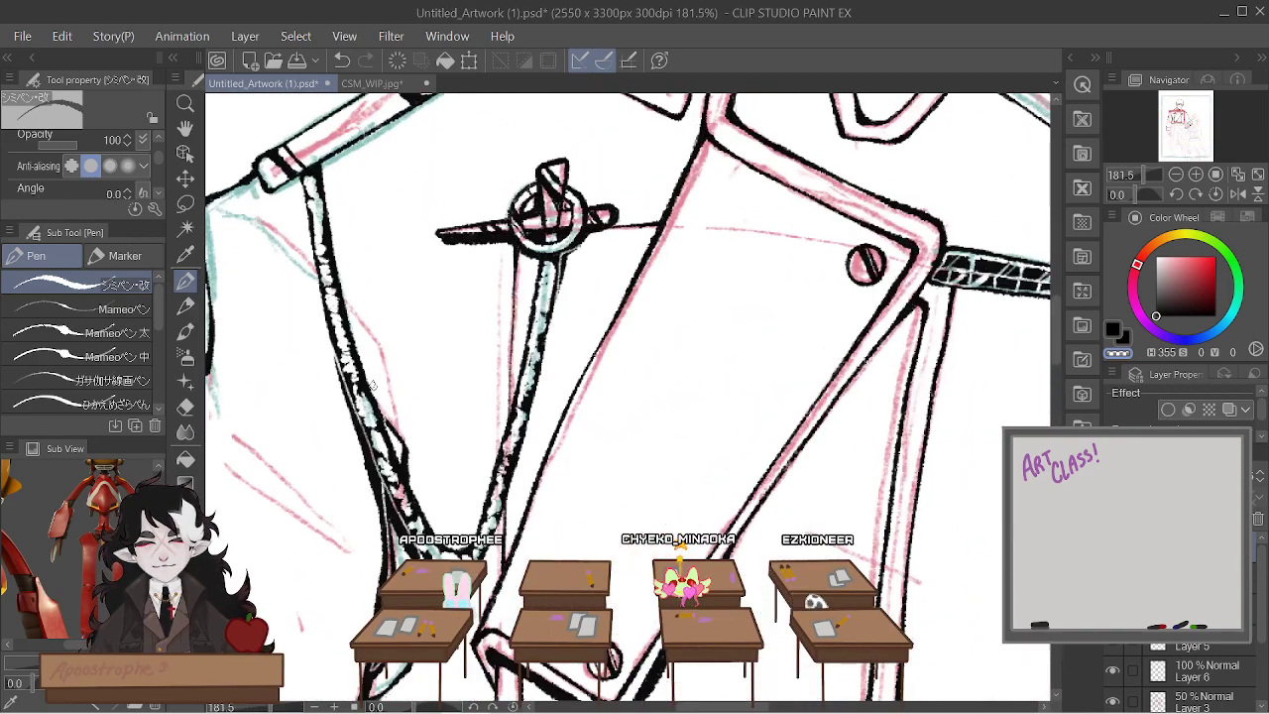
# Fill the narrow strip hanging below the braided cord along the coat's side with solid black
pyautogui.scroll(-6, 380, 476)
pyautogui.scroll(5, 350, 475)
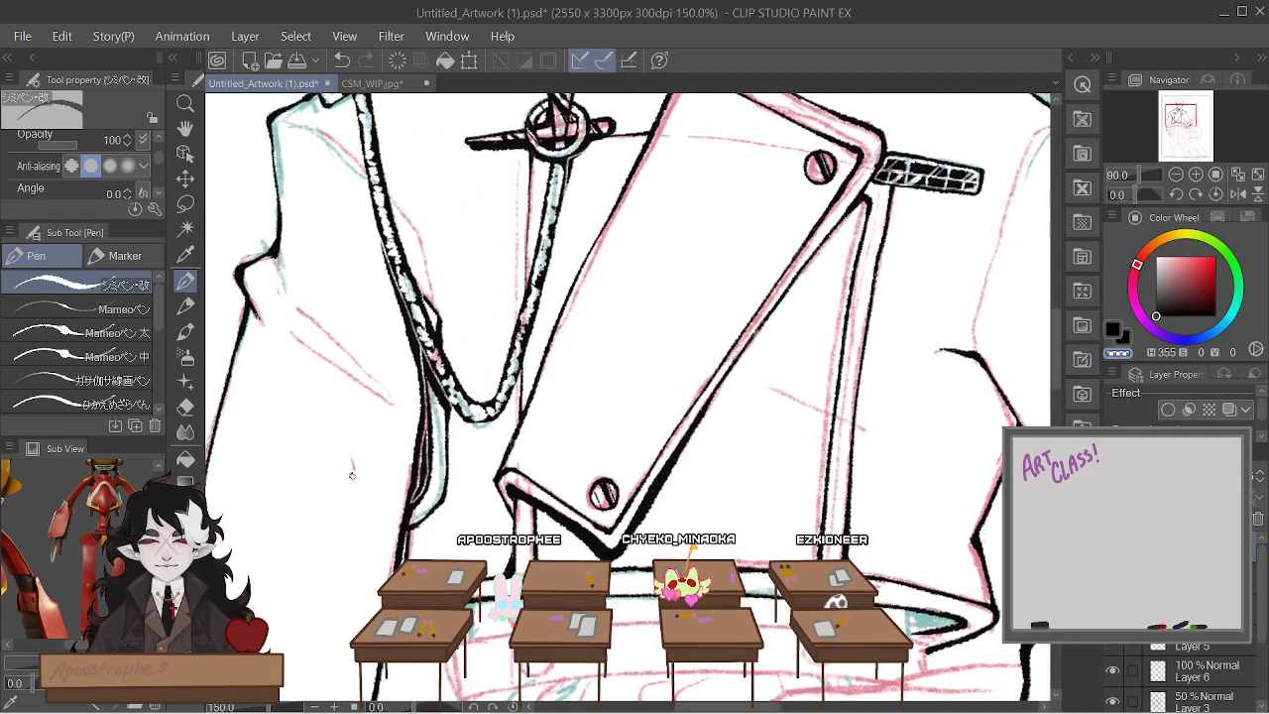
pyautogui.press('g')
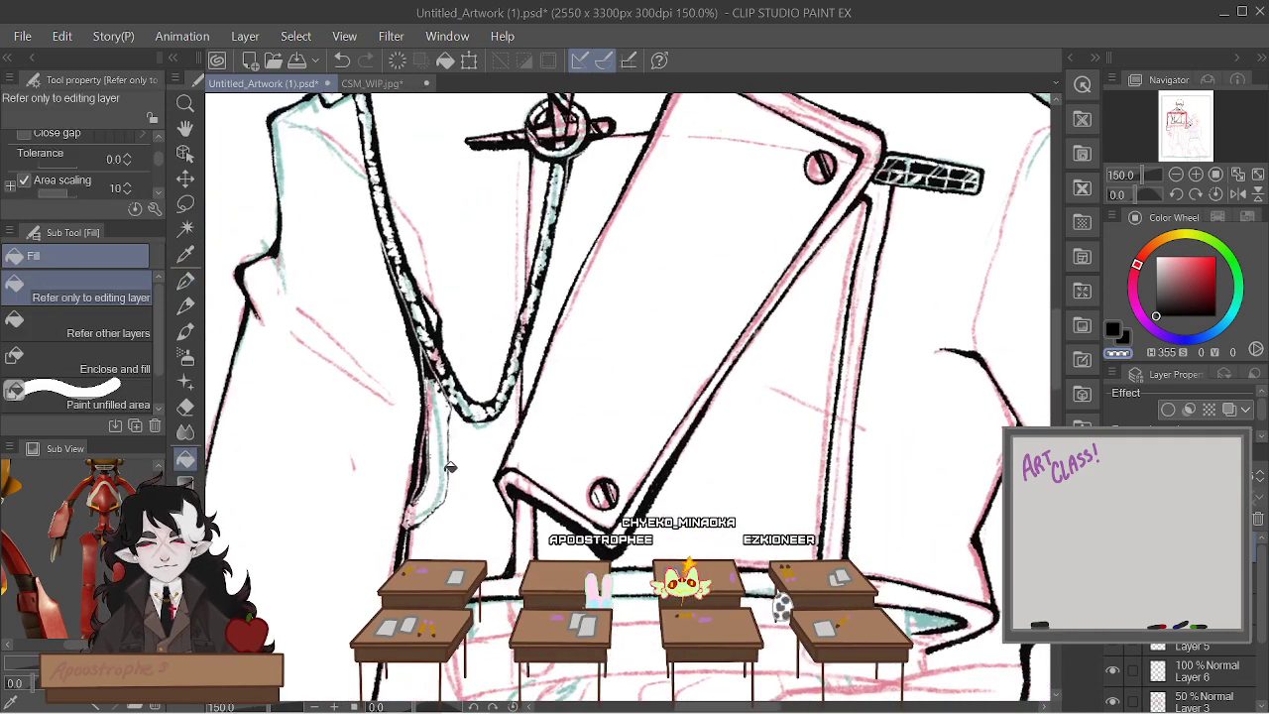
pyautogui.click(448, 472)
pyautogui.click(447, 474)
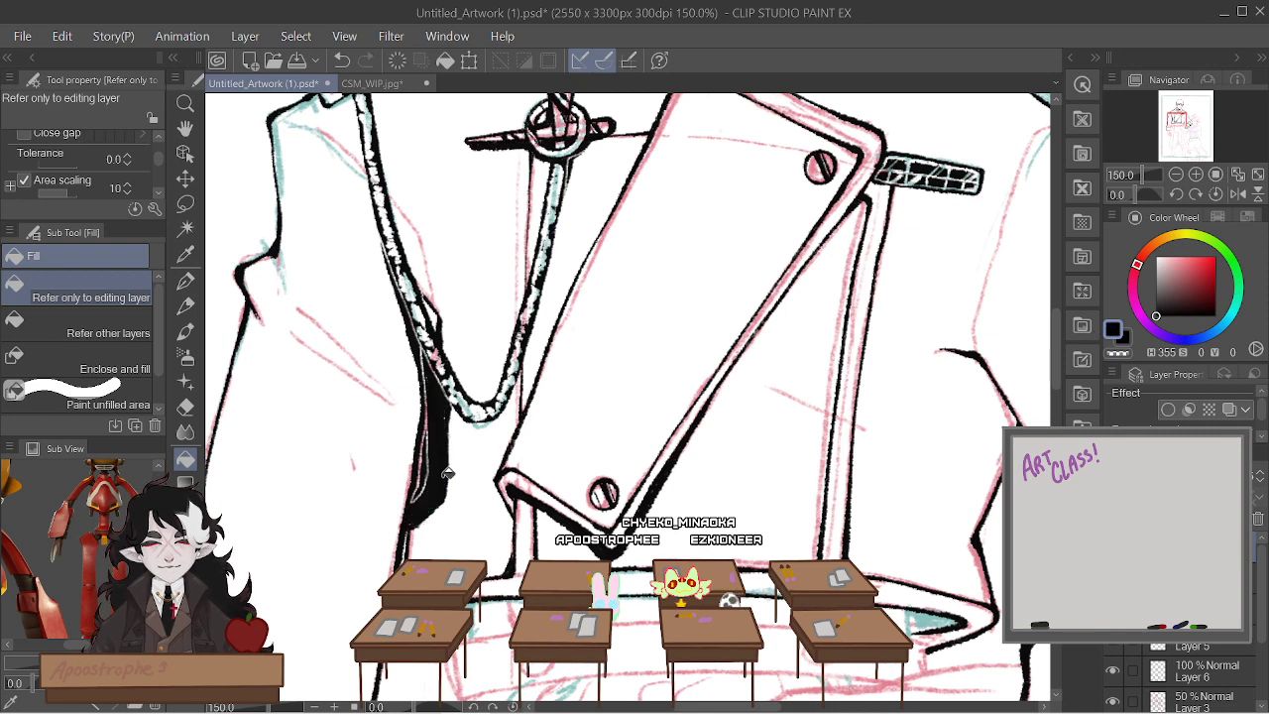
# Carve matching braid highlights down the black strip below the cord using the シミペン・改 pen with transparent color
pyautogui.click(185, 280)
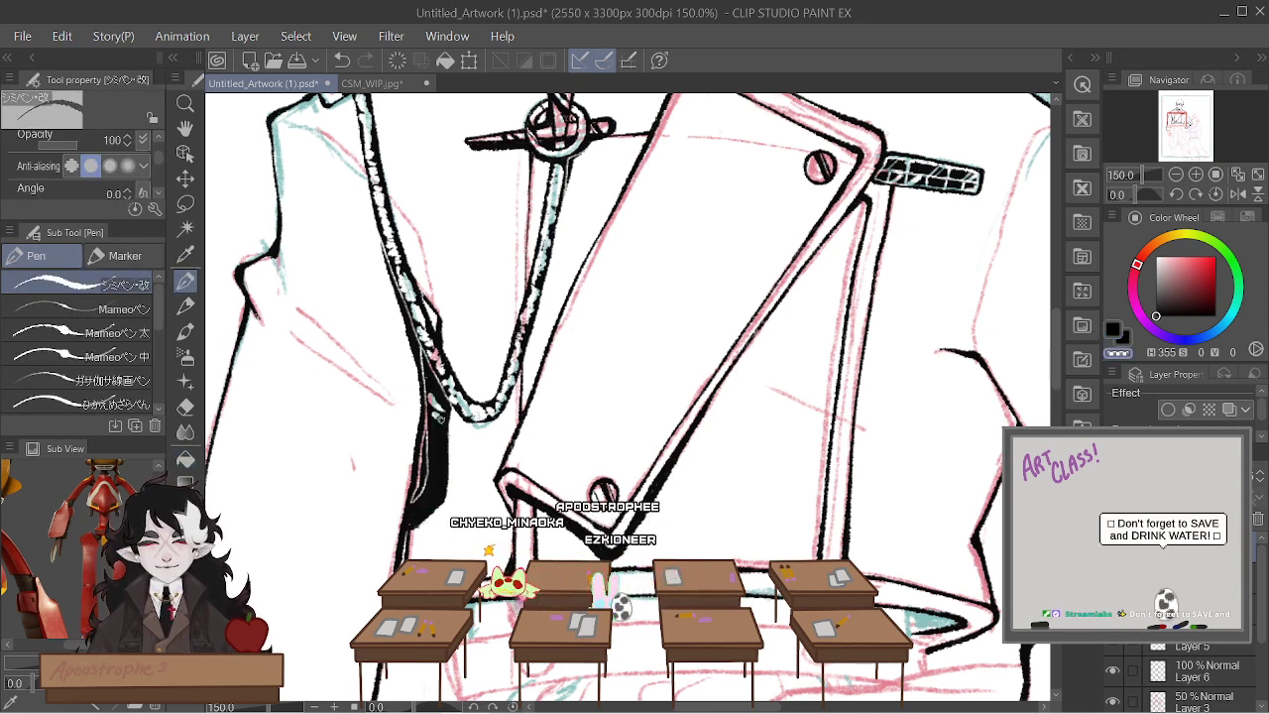
pyautogui.click(440, 435)
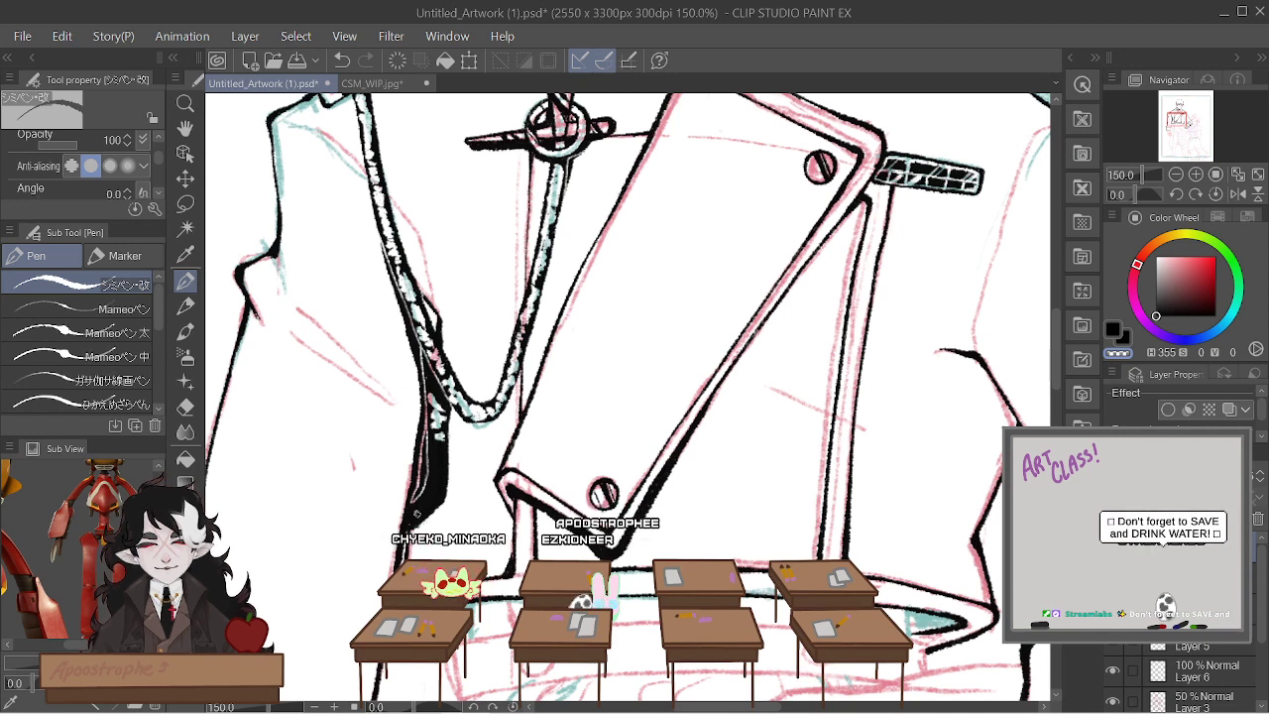
pyautogui.moveTo(419, 515); pyautogui.dragTo(433, 500)
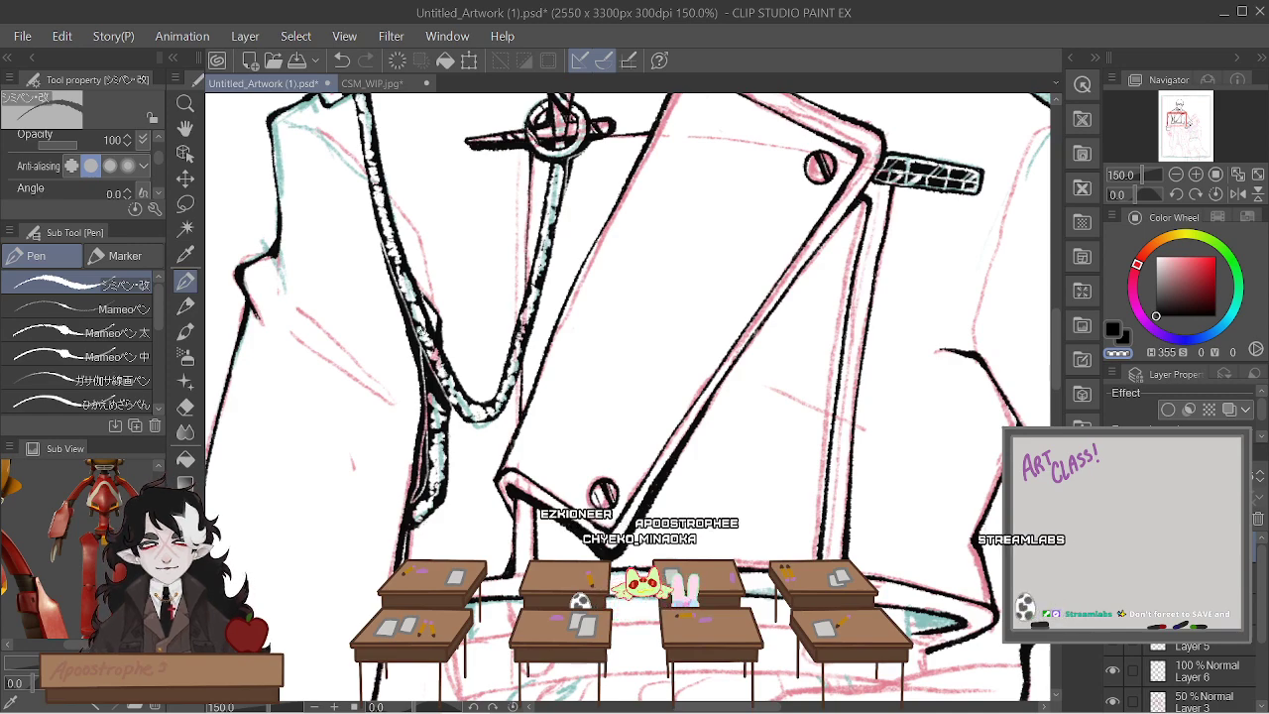
pyautogui.scroll(-6, 433, 328)
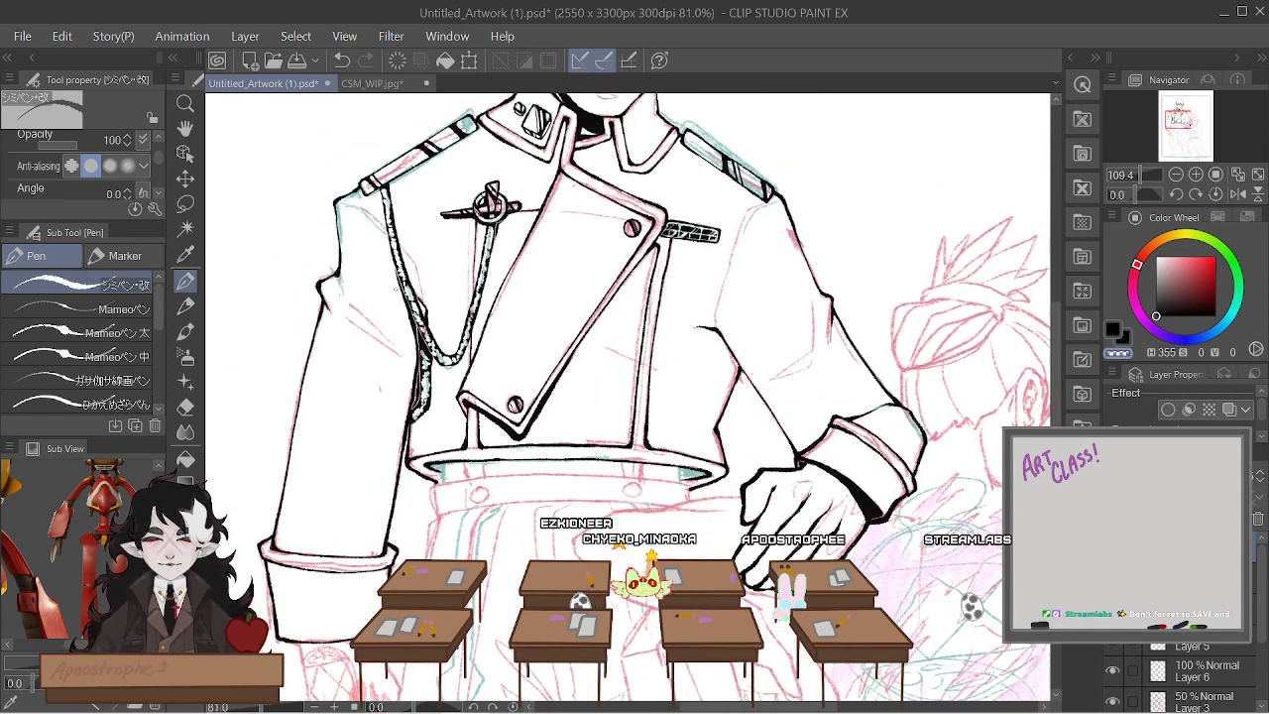
# Review the inked coat, braided cord and insignia both in close-up and across the full figure
pyautogui.scroll(6, 478, 291)
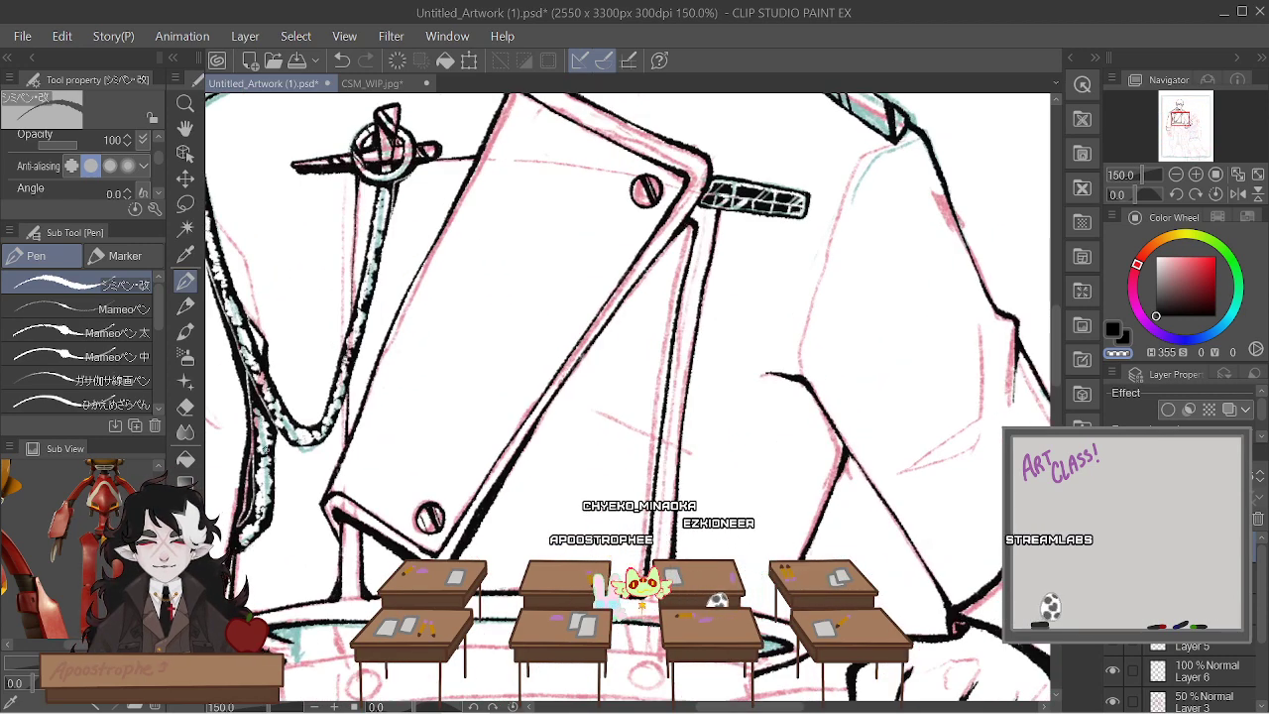
pyautogui.scroll(-4, 549, 456)
pyautogui.scroll(3, 594, 337)
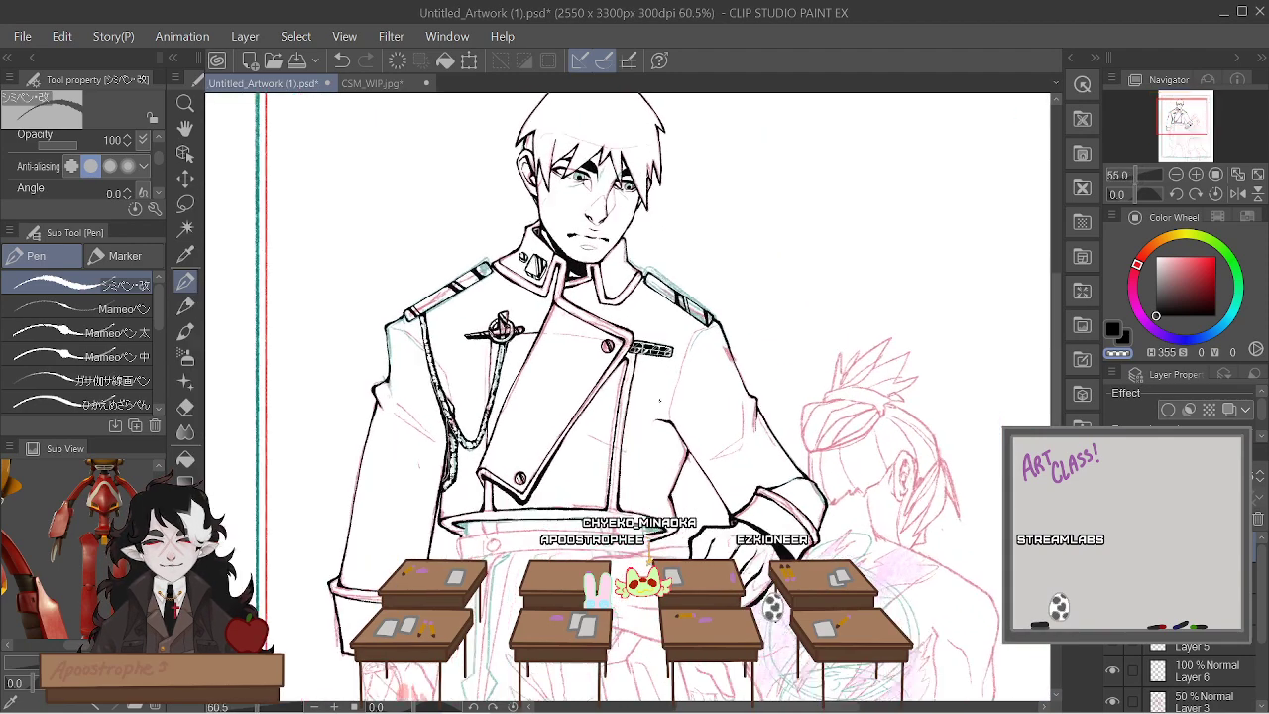
pyautogui.scroll(-4, 595, 424)
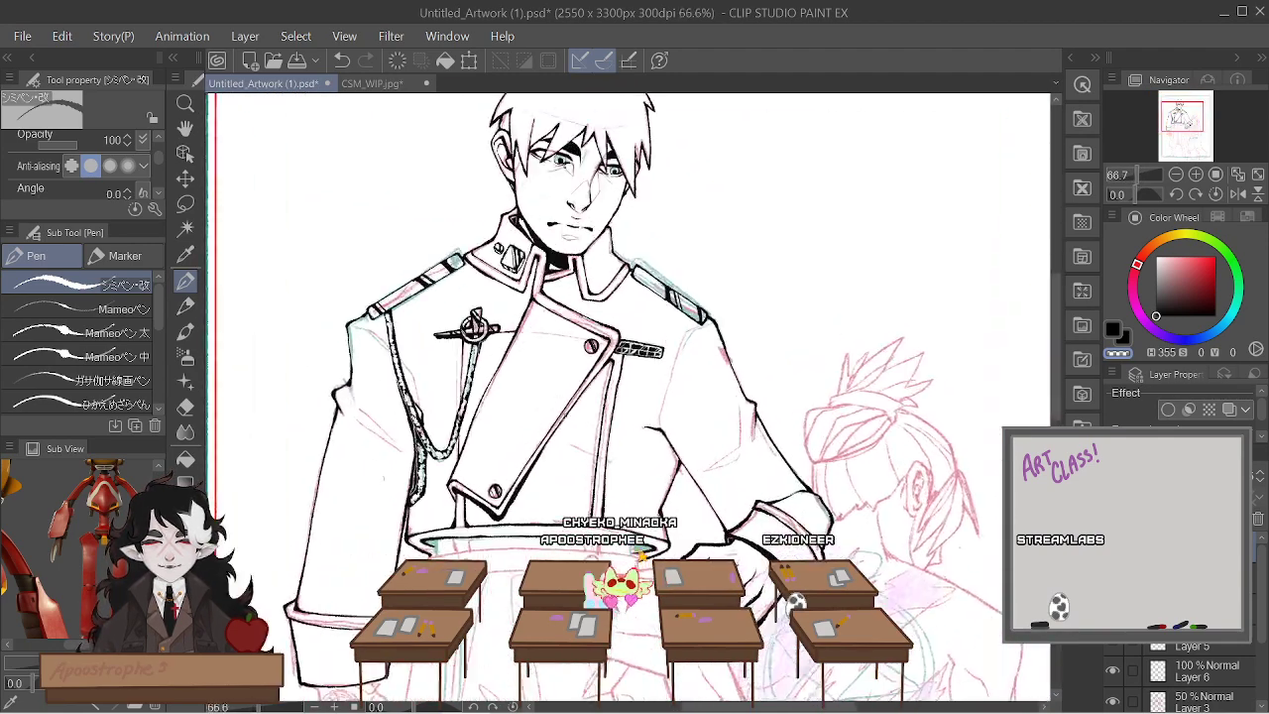
pyautogui.scroll(3, 583, 278)
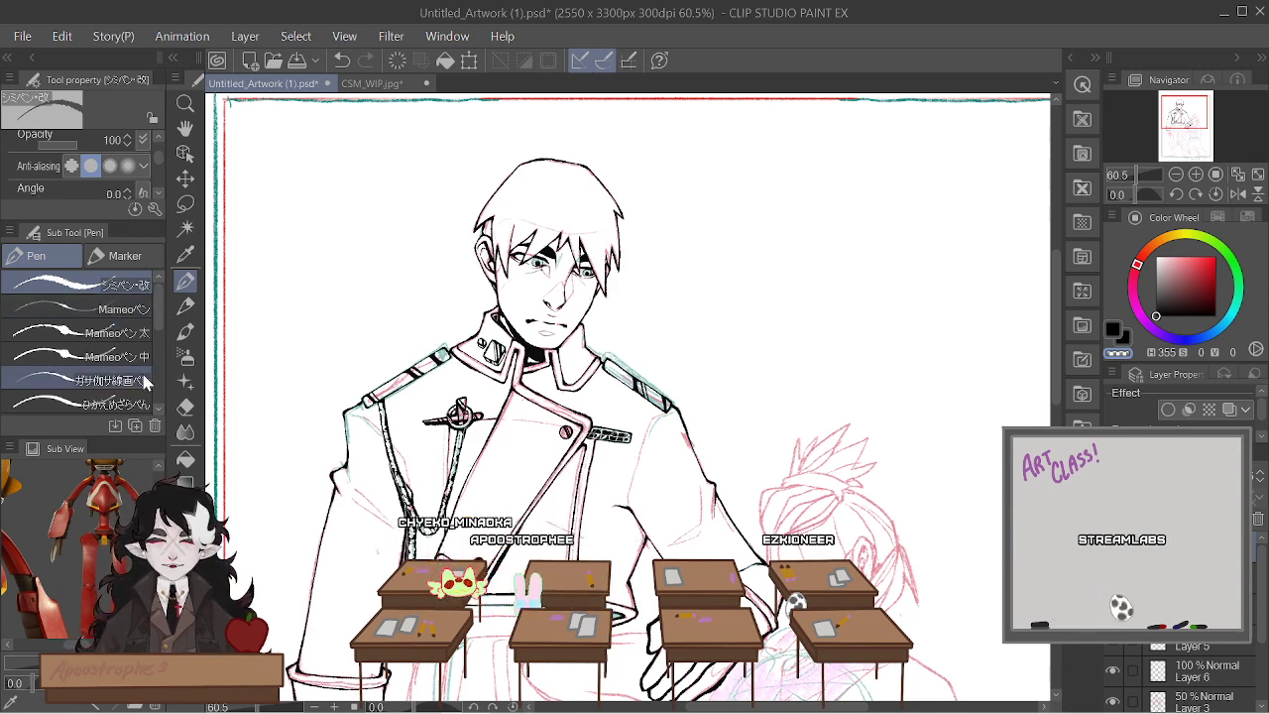
pyautogui.scroll(-3, 260, 420)
pyautogui.scroll(4, 358, 449)
pyautogui.scroll(-4, 420, 510)
pyautogui.scroll(4, 420, 510)
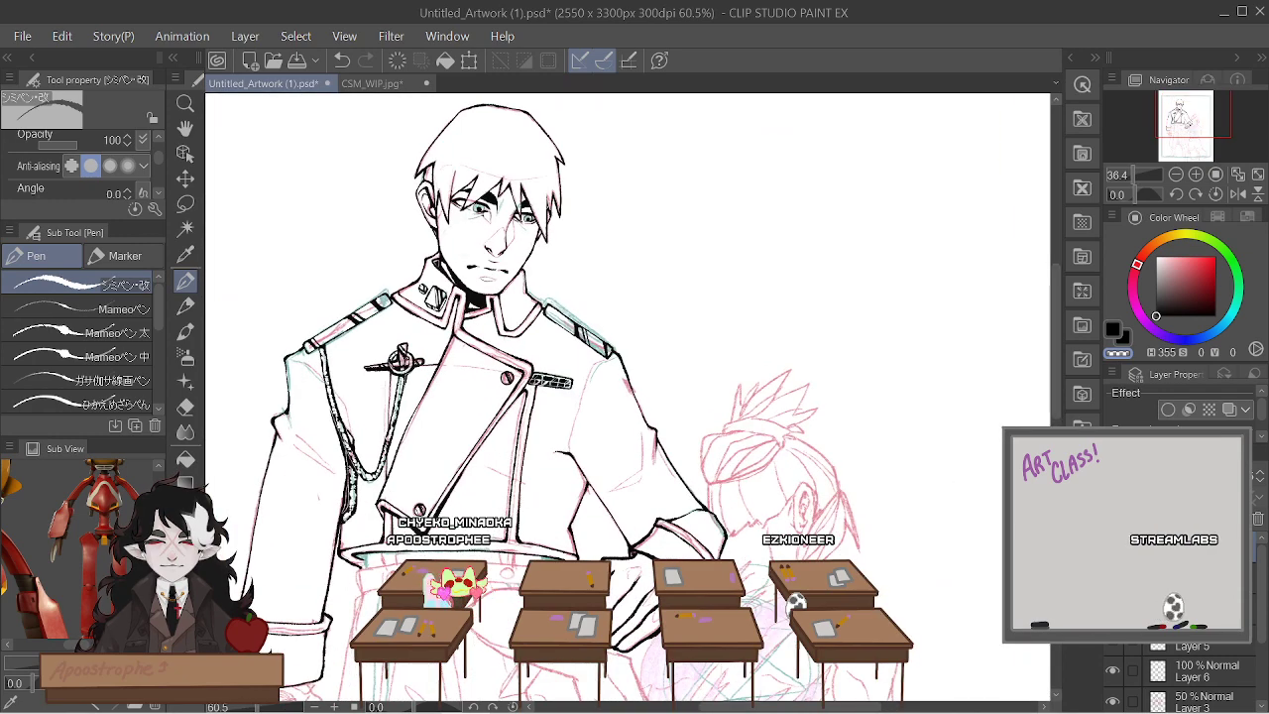
pyautogui.scroll(-4, 430, 521)
pyautogui.scroll(4, 440, 530)
pyautogui.scroll(3, 417, 526)
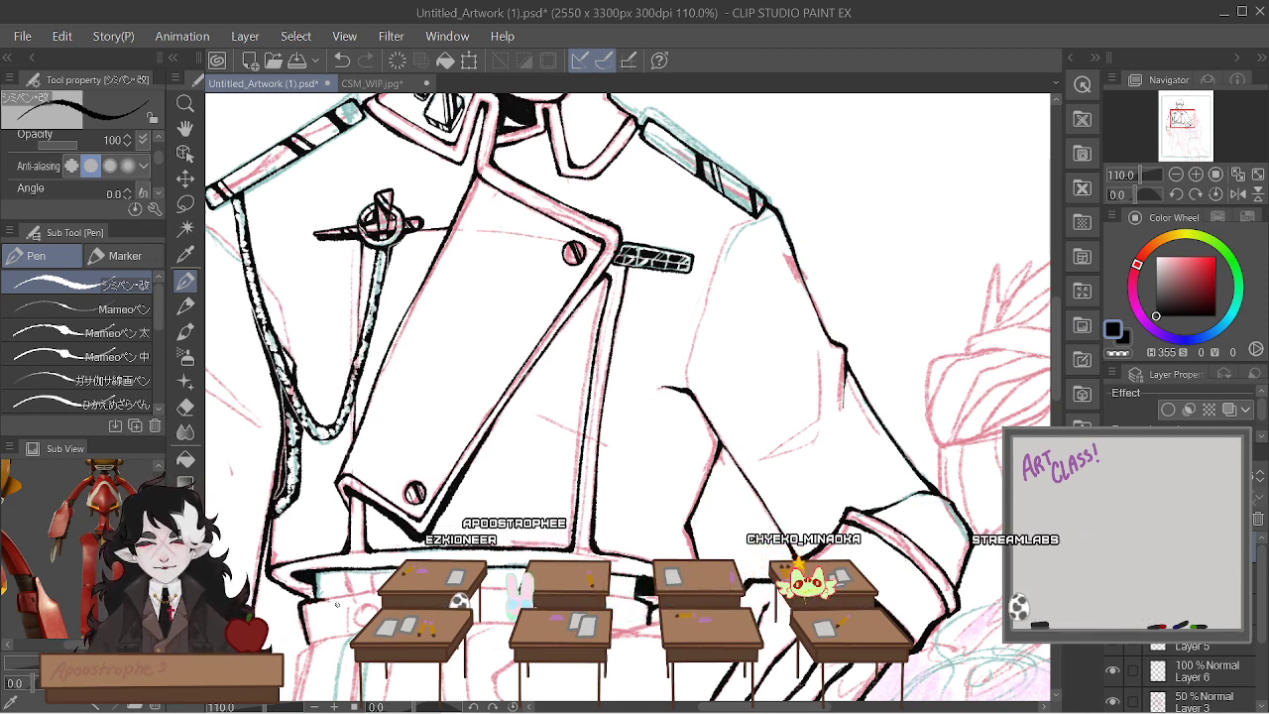
pyautogui.scroll(-5, 440, 586)
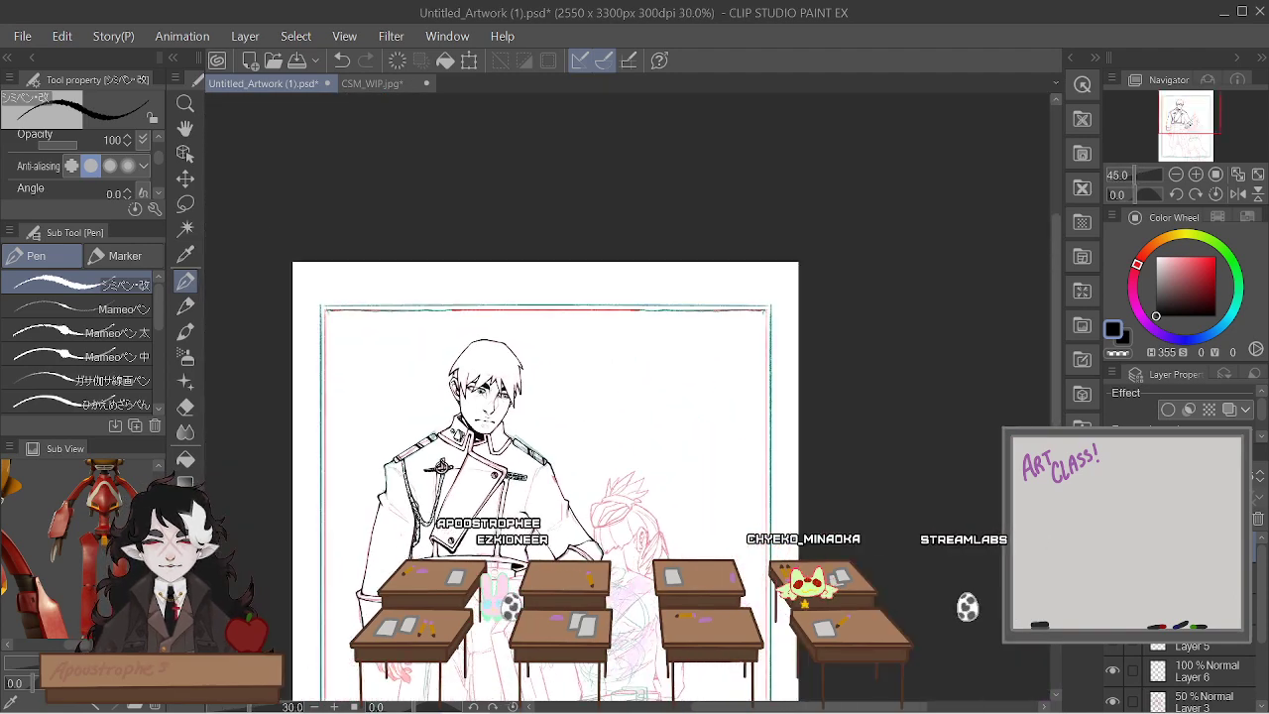
pyautogui.scroll(3, 455, 592)
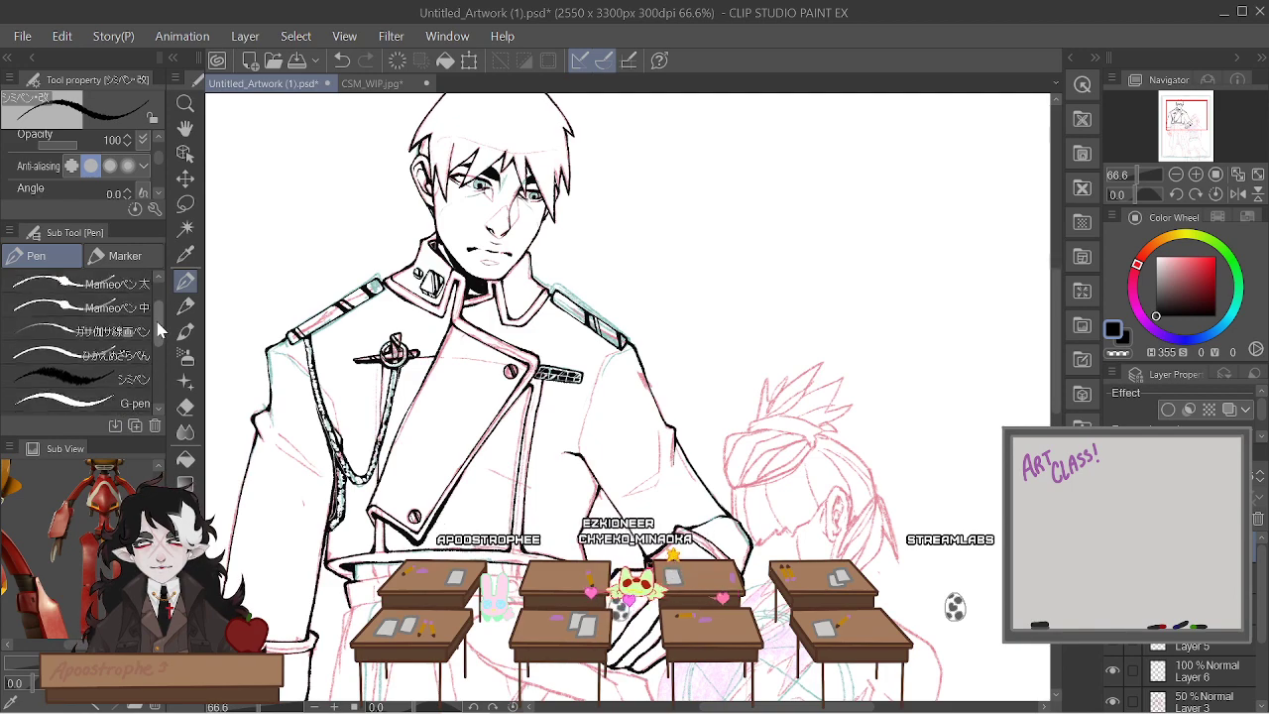
# Ink thin angular fold lines near the elbow of the bent sleeve using the ガサ伽サ線画ペン pen in black
pyautogui.click(124, 357)
pyautogui.click(127, 376)
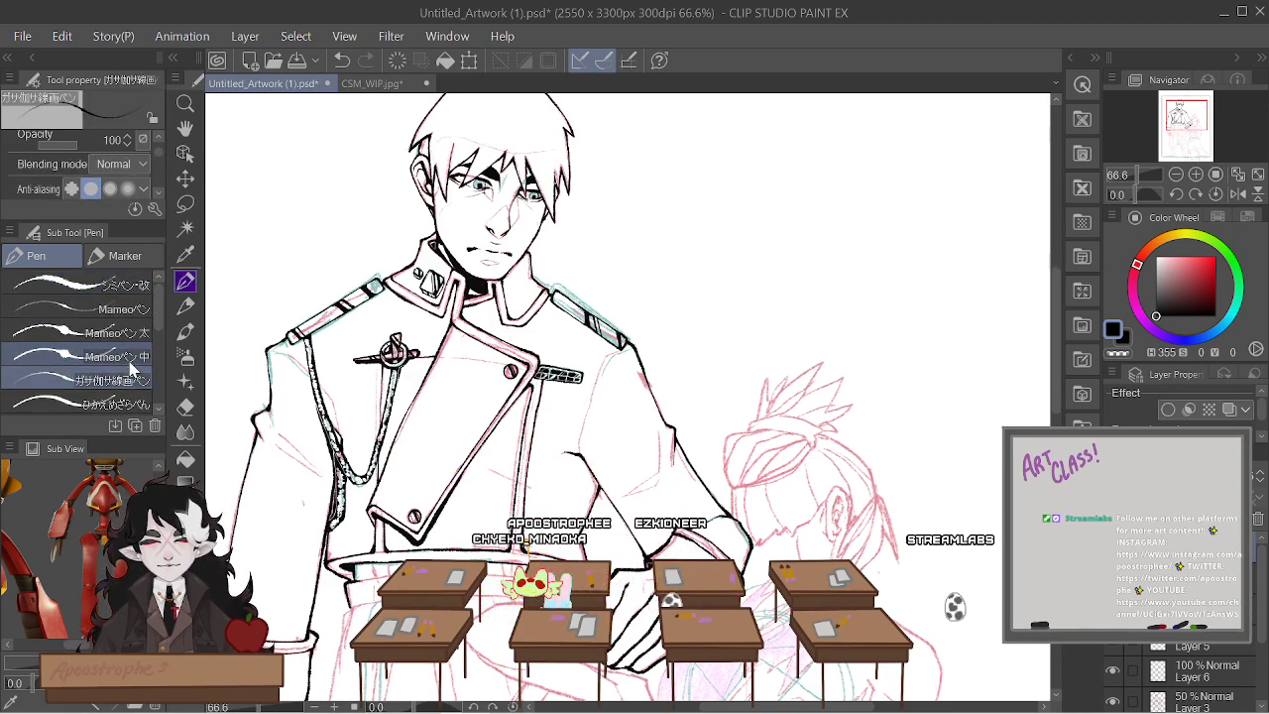
pyautogui.scroll(4, 631, 497)
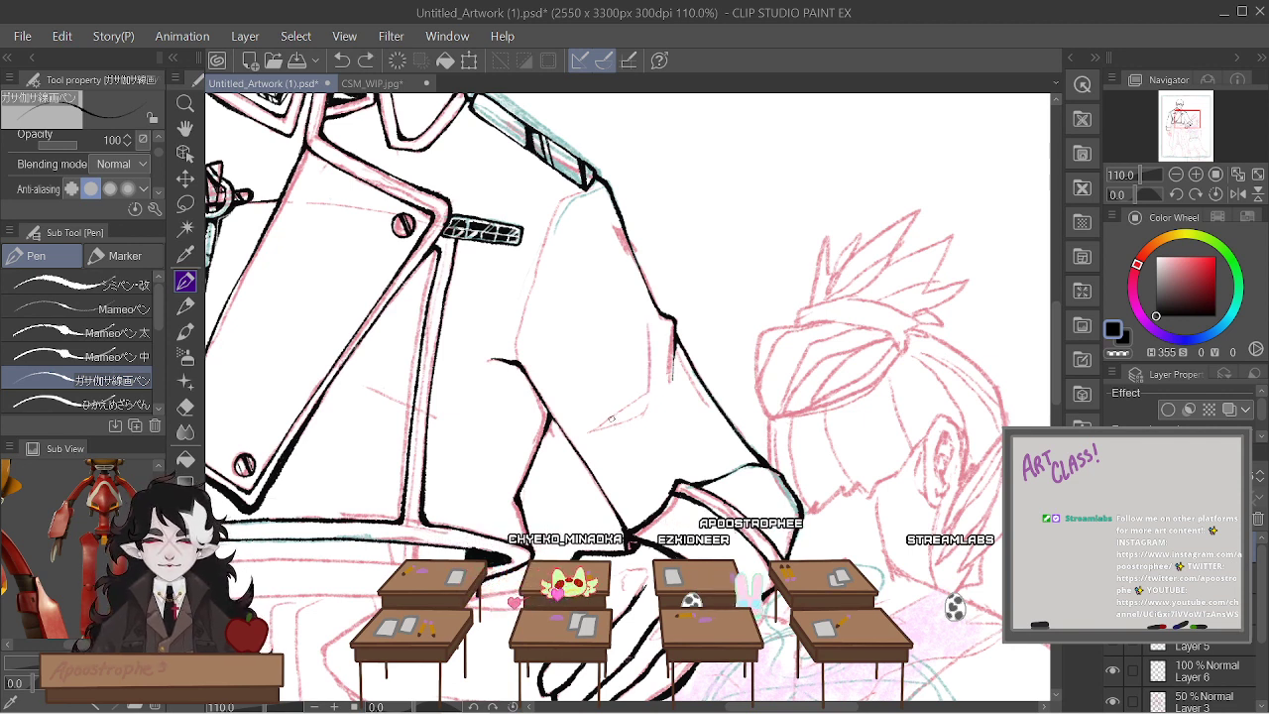
pyautogui.scroll(1, 153, 156)
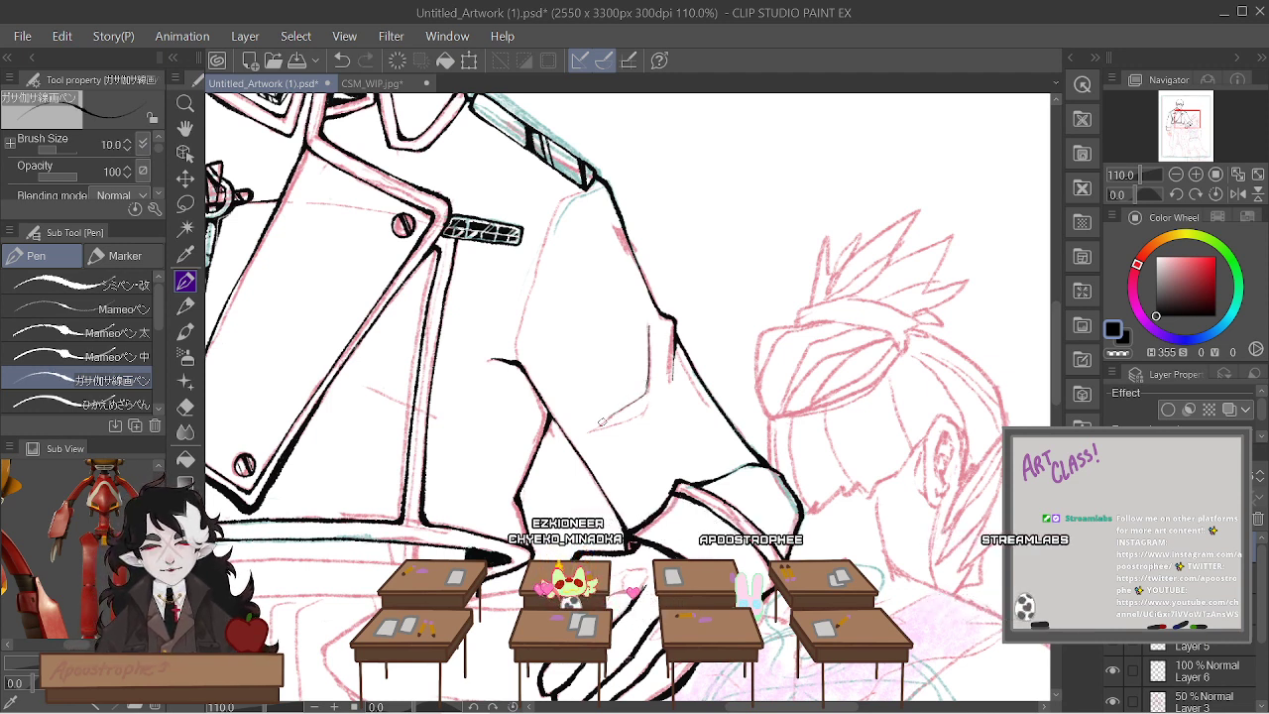
pyautogui.moveTo(602, 422)
pyautogui.mouseDown()
pyautogui.moveTo(593, 430)
pyautogui.moveTo(654, 410)
pyautogui.moveTo(640, 417)
pyautogui.mouseUp()
pyautogui.hotkey('ctrl', 'z')
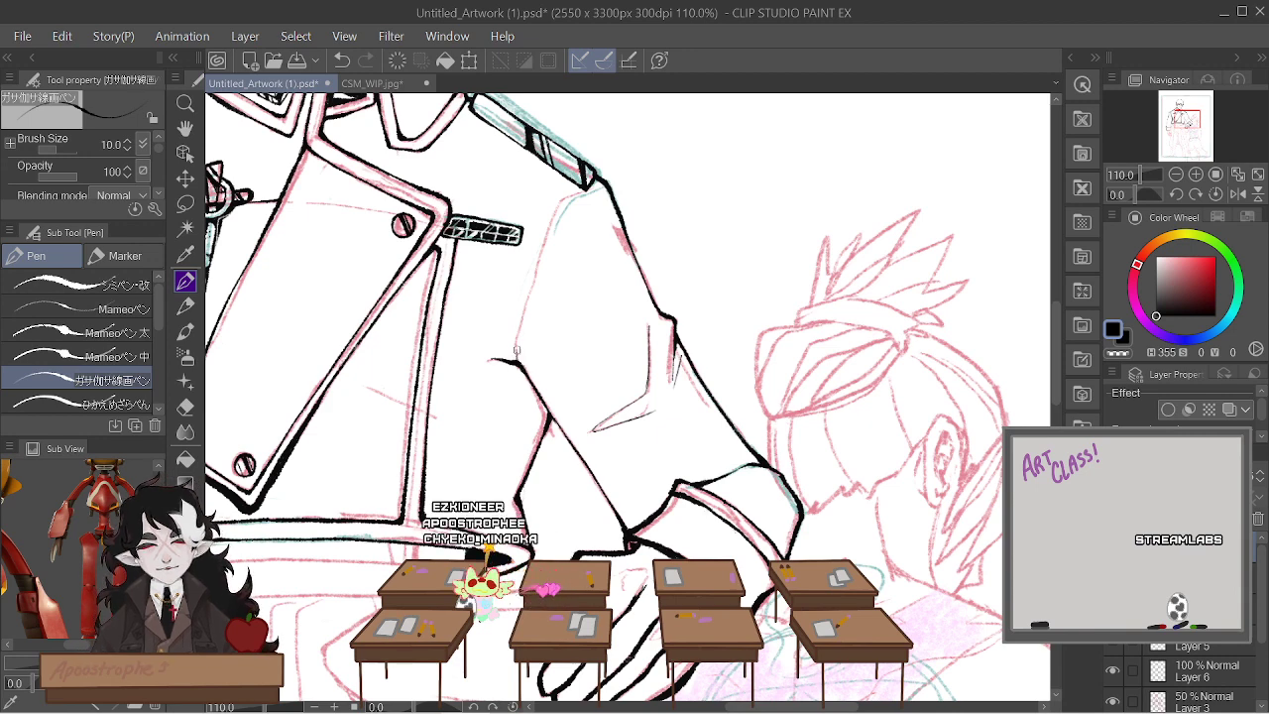
# Ink a thin curved armhole seam from the bent arm's inner fold up toward the shoulder board
pyautogui.moveTo(517, 350); pyautogui.dragTo(560, 205)
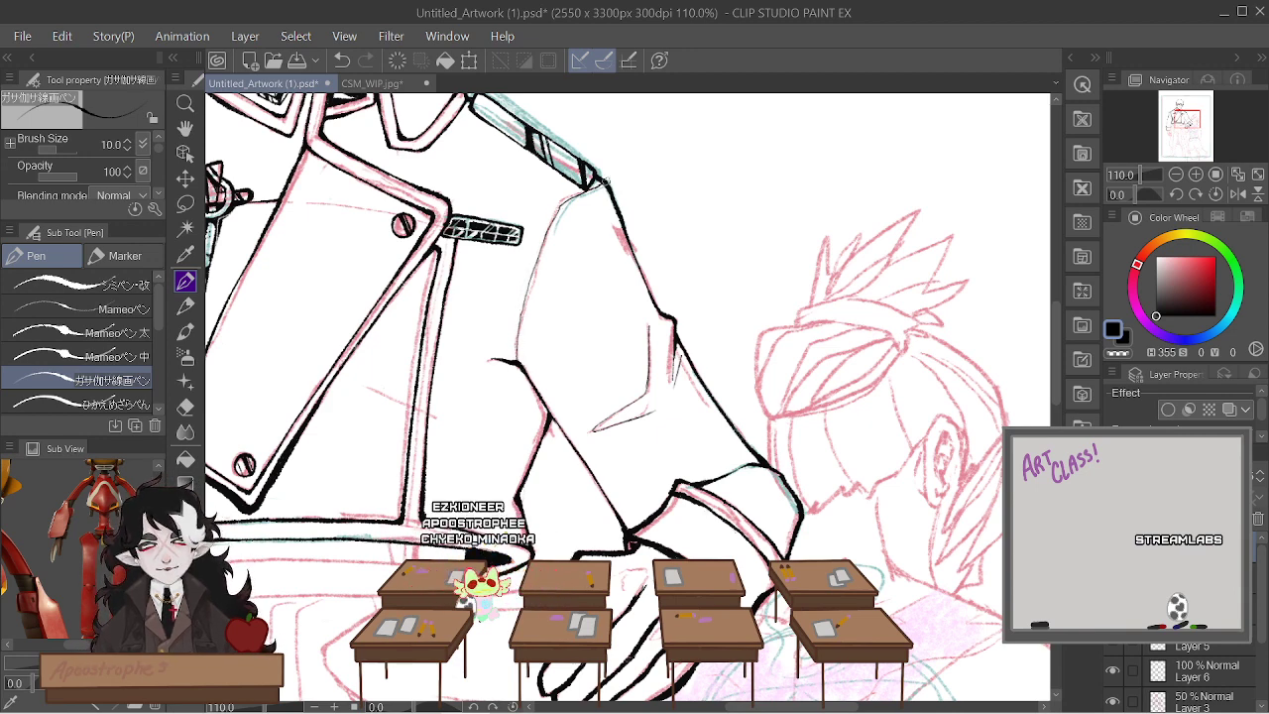
pyautogui.scroll(-5, 535, 248)
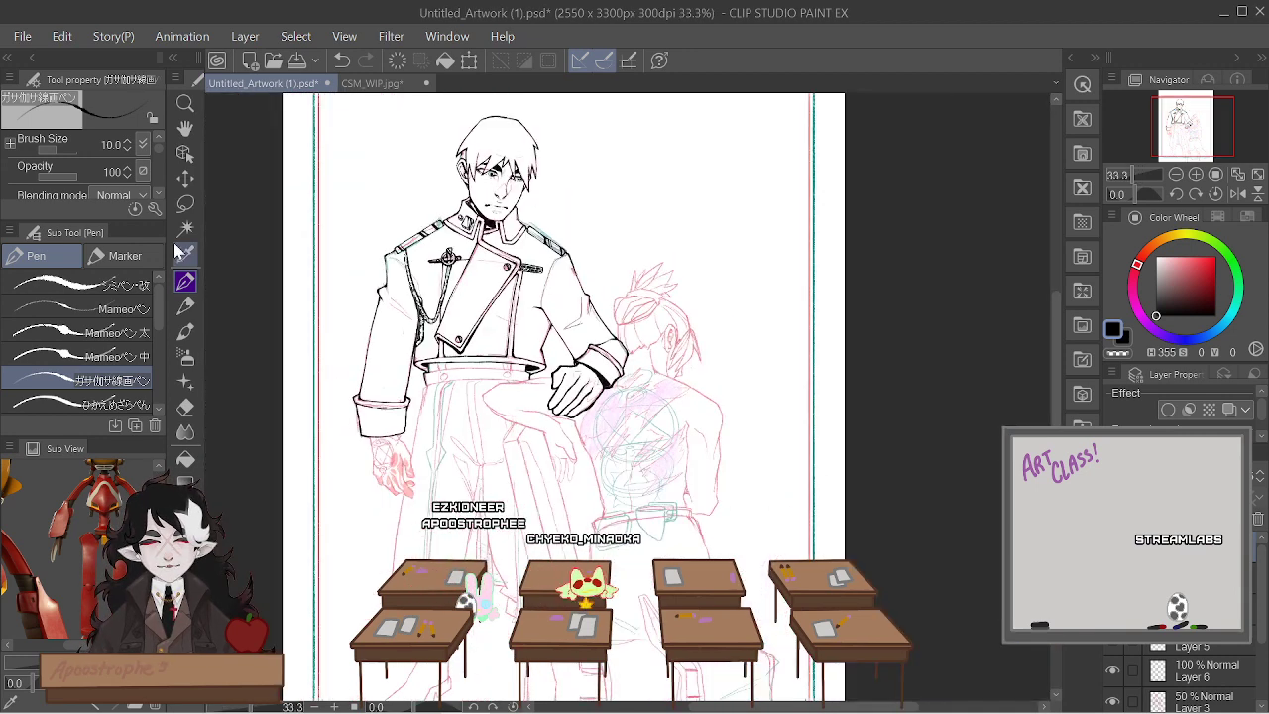
pyautogui.scroll(4, 359, 297)
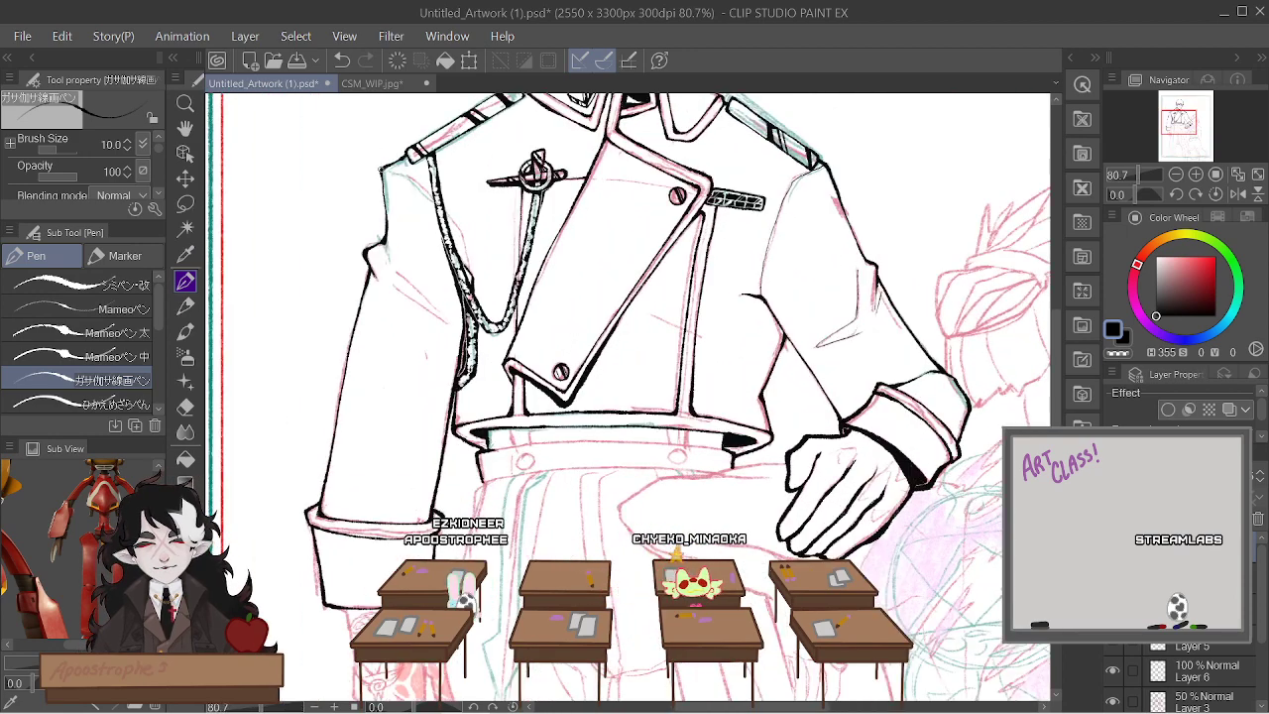
pyautogui.hotkey('ctrl', 'z')
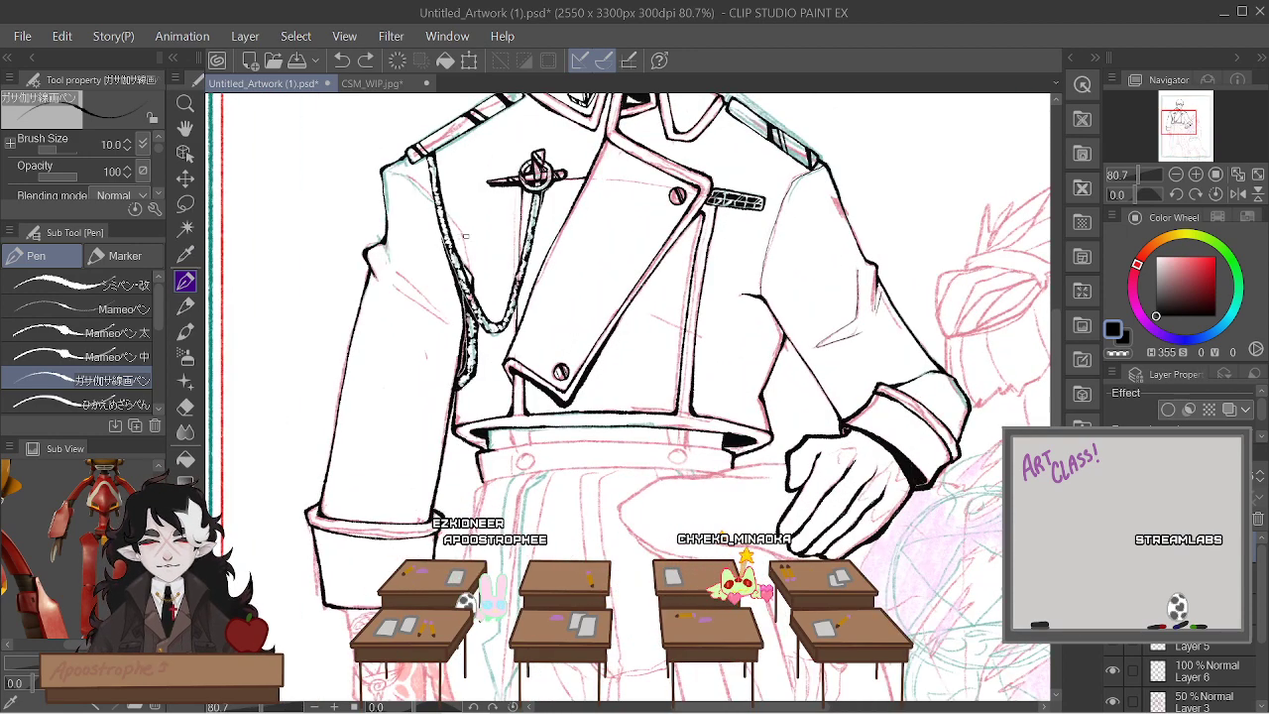
pyautogui.scroll(2, 471, 218)
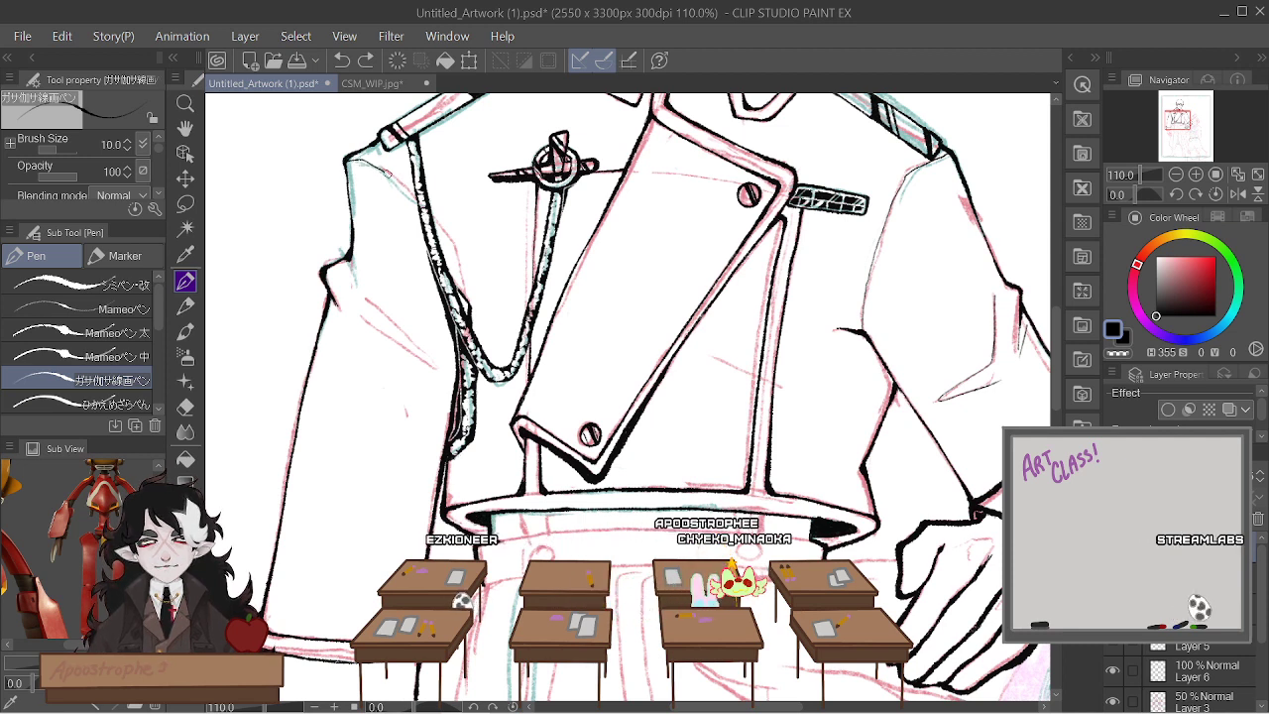
# Ink a thin armhole seam behind the braided cord and thin angular fold lines on the hanging arm's upper sleeve
pyautogui.moveTo(388, 173); pyautogui.dragTo(462, 270)
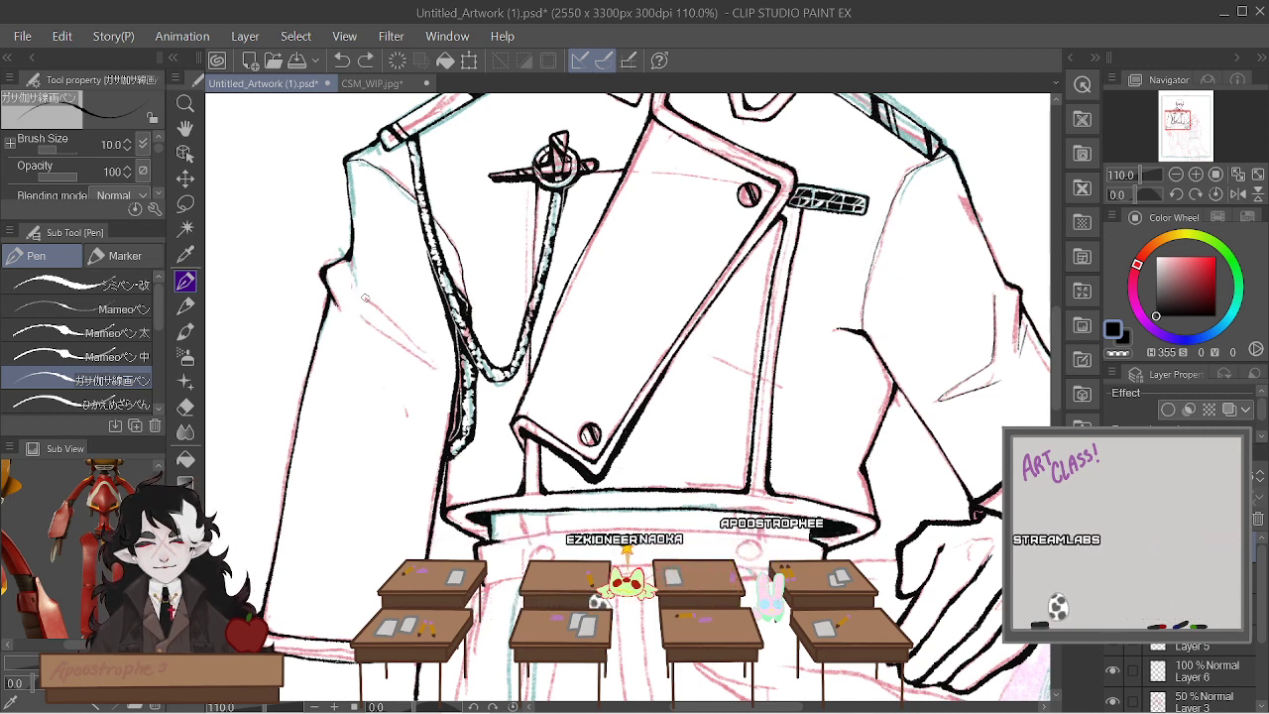
pyautogui.moveTo(359, 315); pyautogui.dragTo(425, 366)
pyautogui.moveTo(366, 318); pyautogui.dragTo(430, 361)
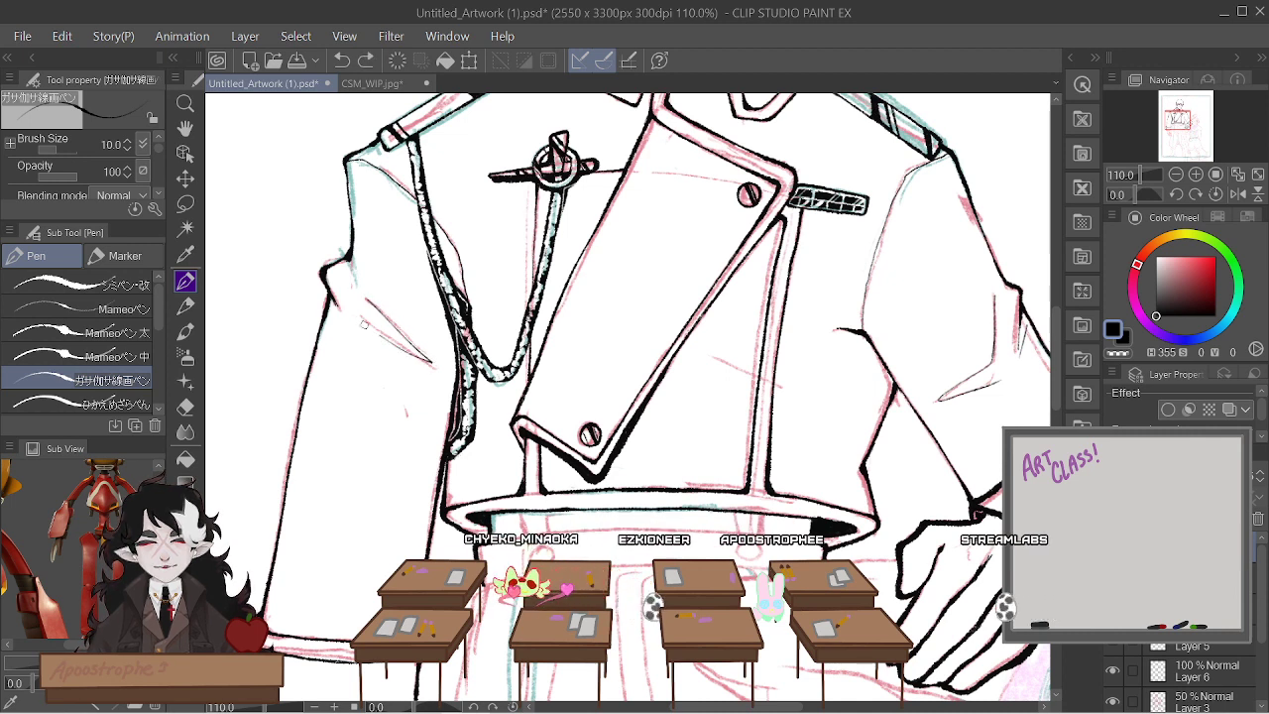
pyautogui.hotkey('ctrl', 'z')
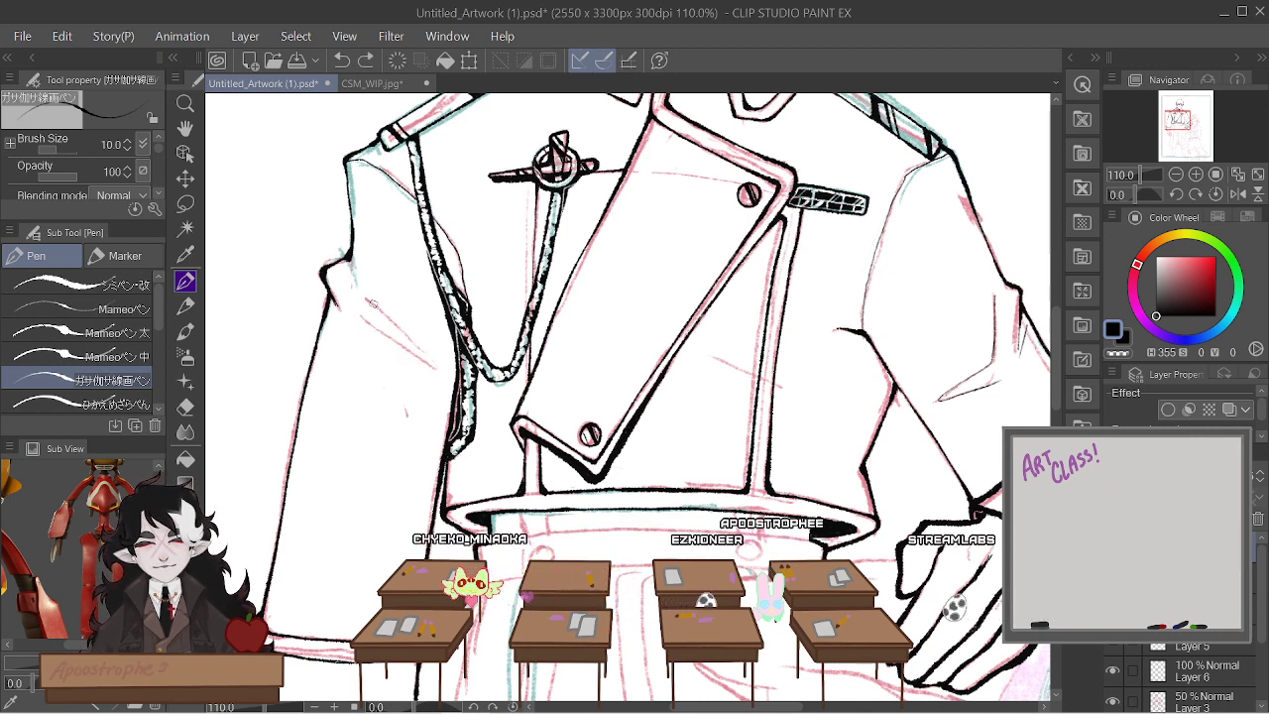
pyautogui.hotkey('ctrl', 'y')
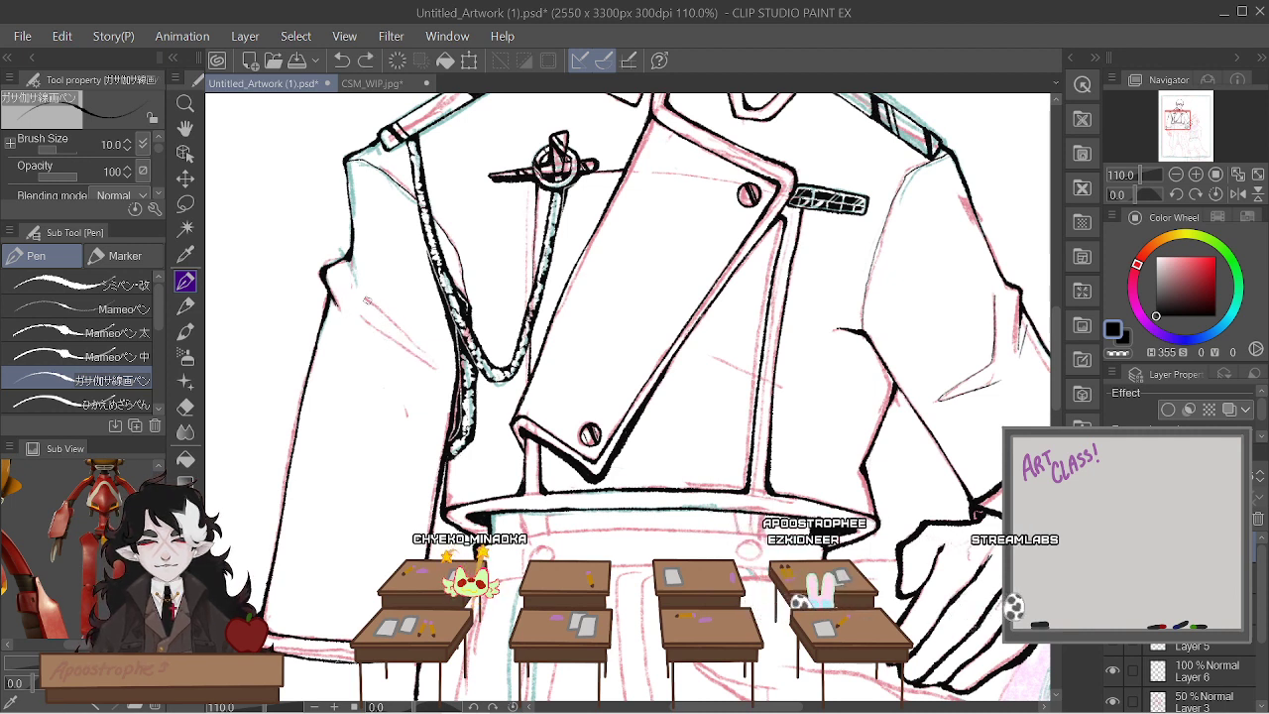
pyautogui.hotkey('ctrl', 'z')
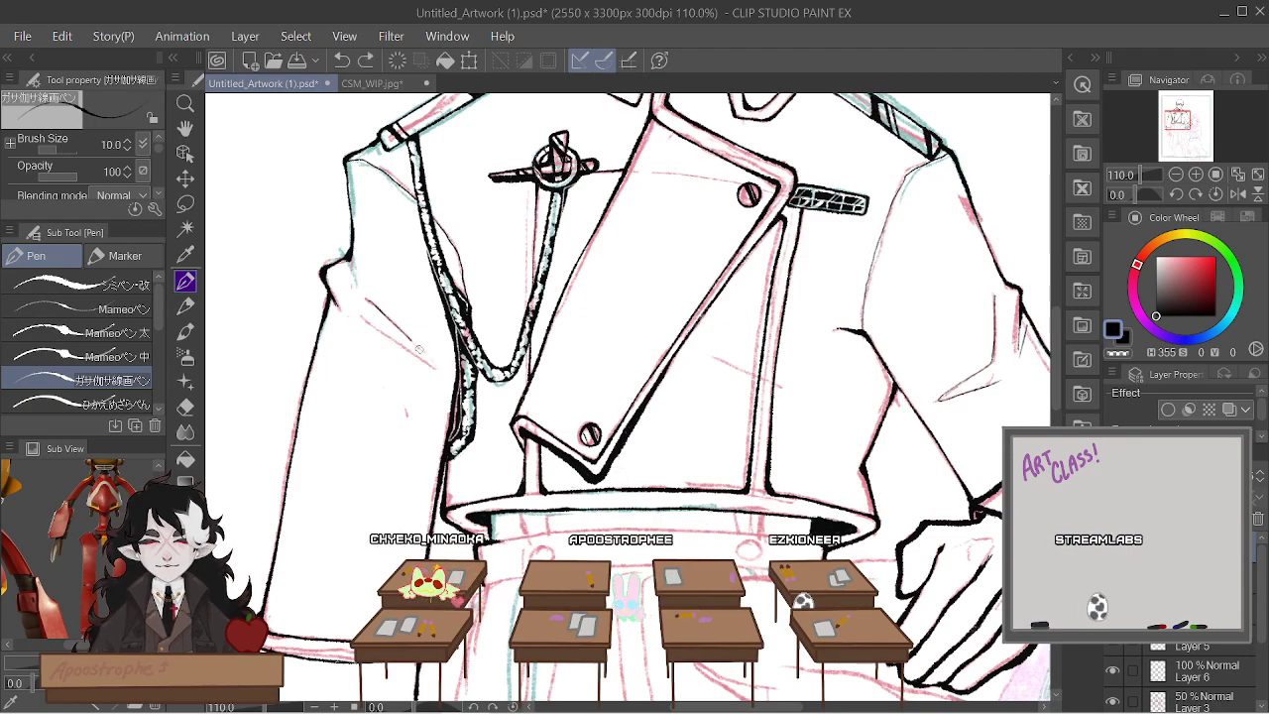
pyautogui.hotkey('ctrl', 'y')
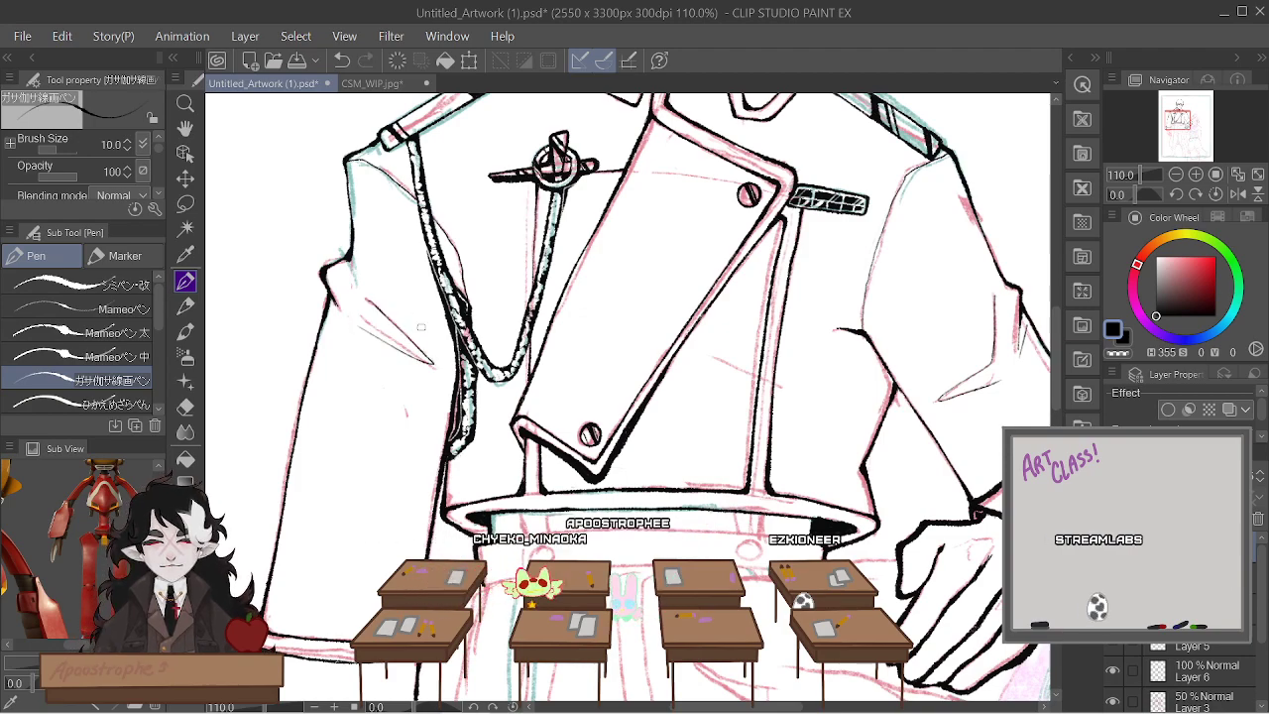
# Review the inked coat, sleeve folds and face at close range and across the full figure
pyautogui.scroll(-3, 420, 327)
pyautogui.scroll(3, 427, 331)
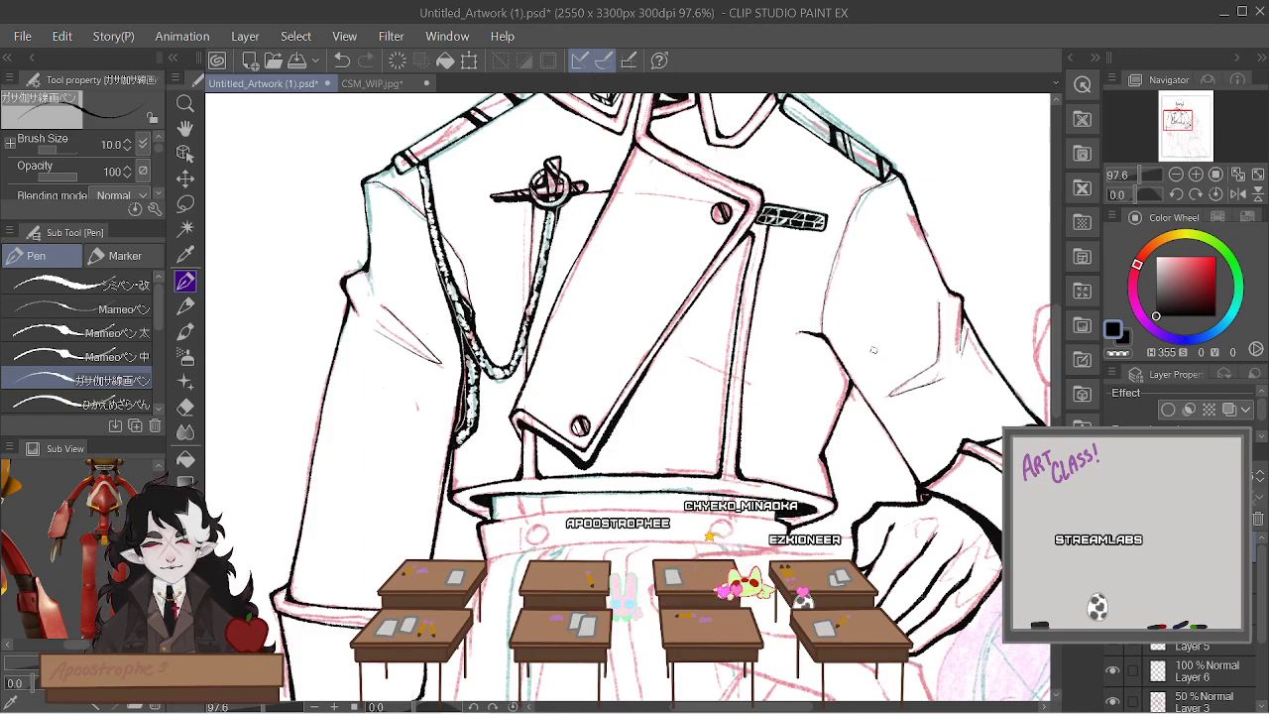
pyautogui.scroll(-3, 873, 349)
pyautogui.scroll(3, 873, 350)
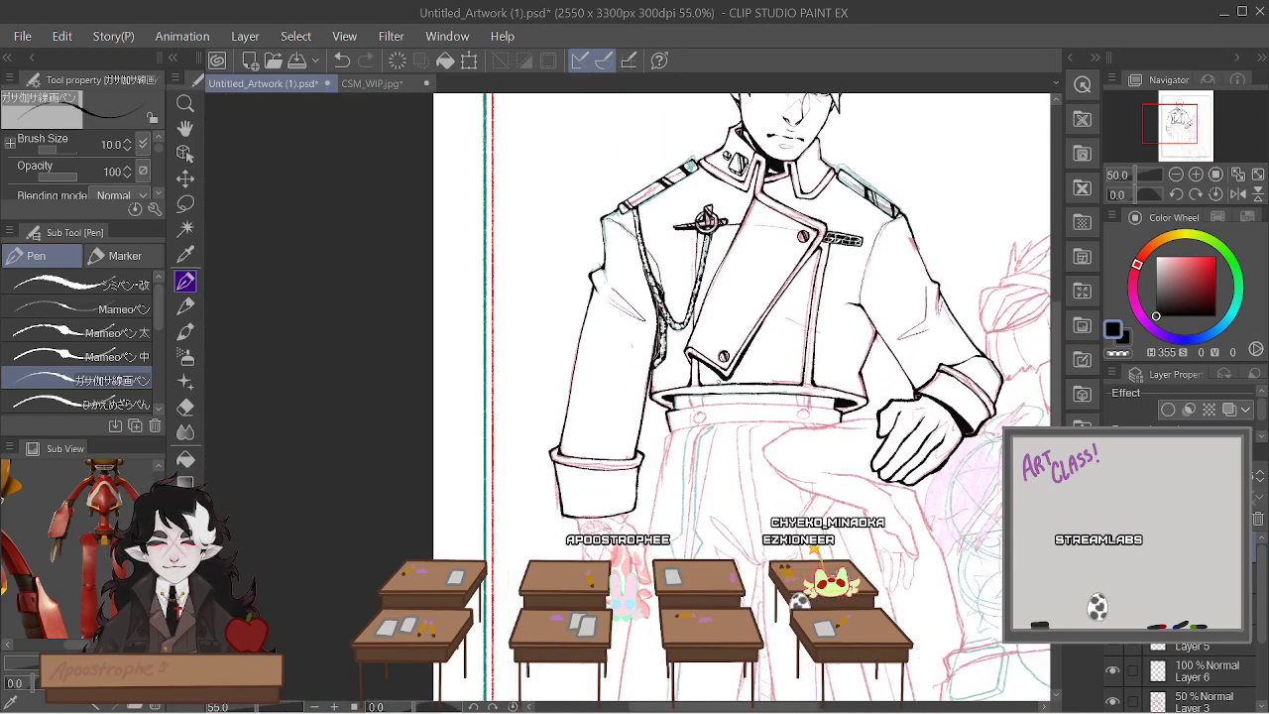
pyautogui.scroll(2, 719, 382)
pyautogui.scroll(-5, 719, 381)
pyautogui.scroll(3, 718, 381)
pyautogui.scroll(-5, 744, 297)
pyautogui.scroll(7, 764, 220)
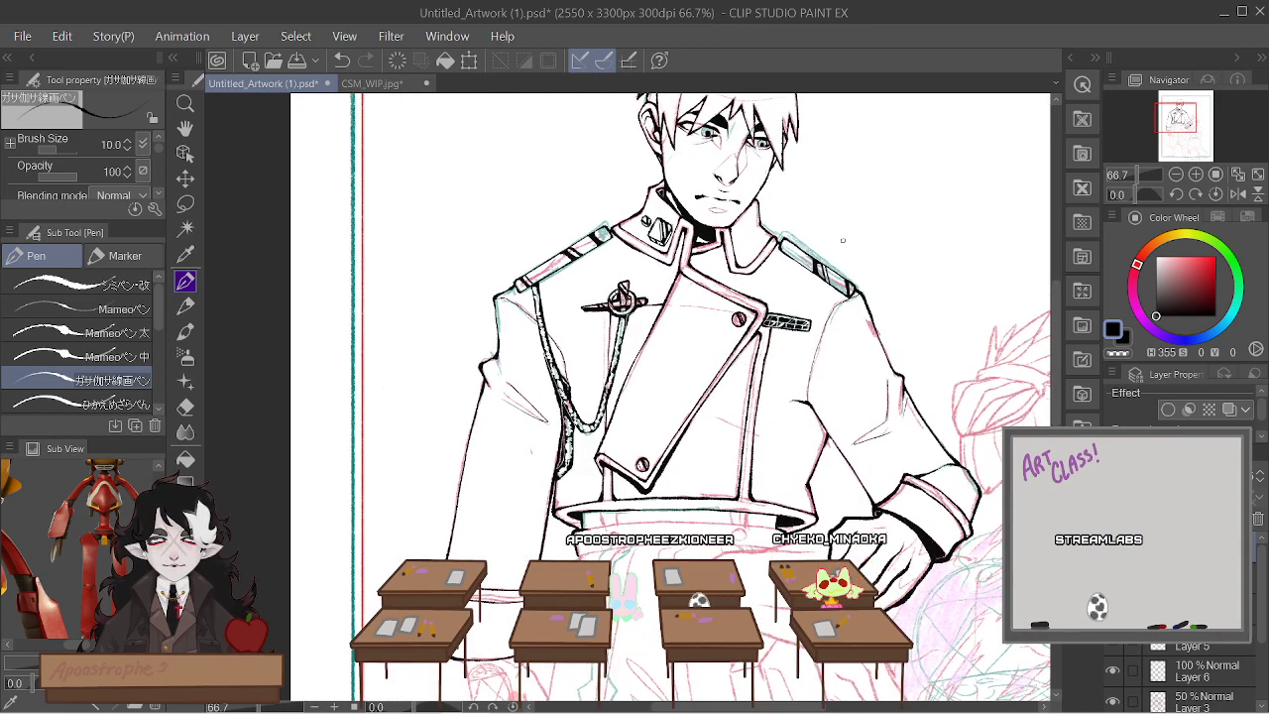
pyautogui.scroll(-1, 842, 240)
pyautogui.scroll(3, 793, 277)
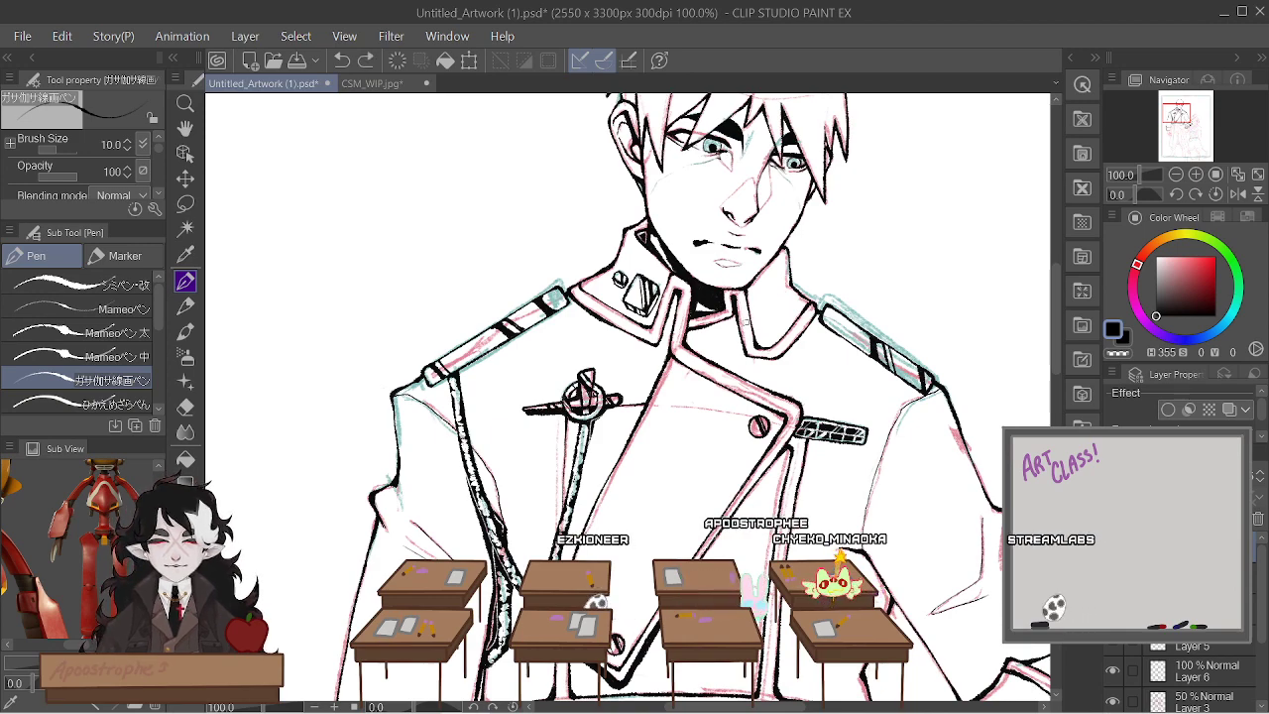
pyautogui.scroll(-5, 746, 322)
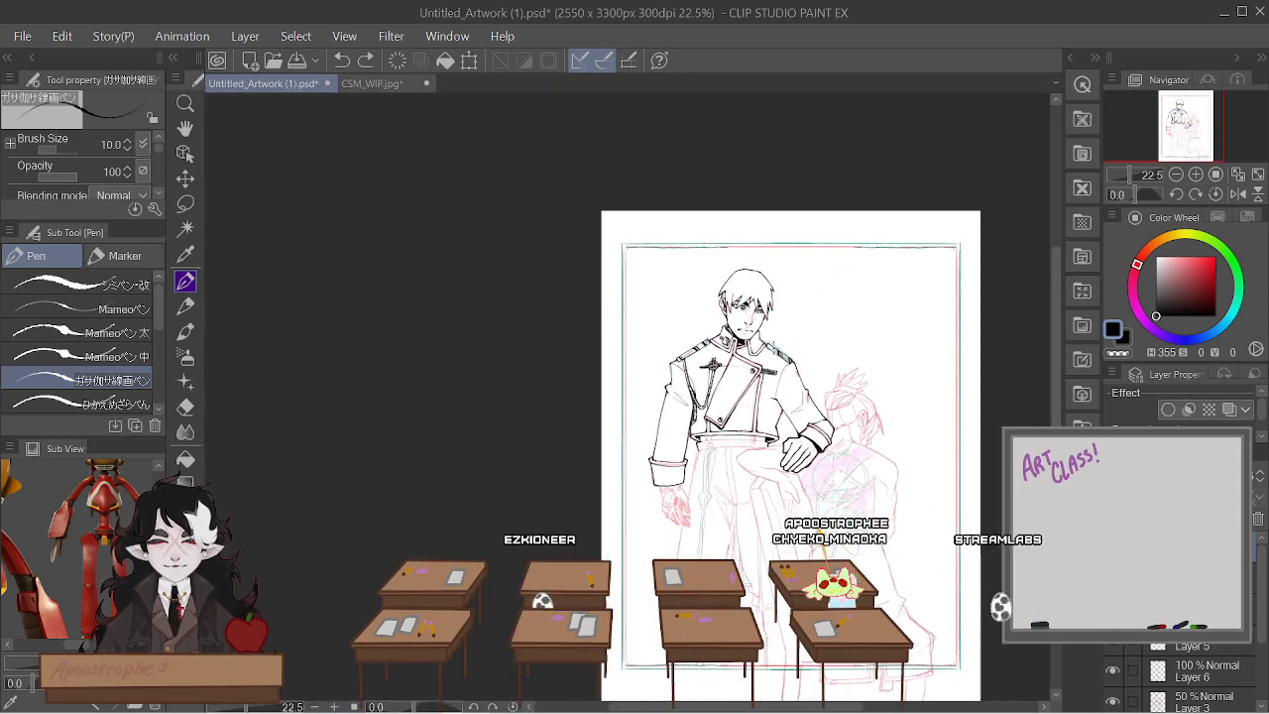
# Ink thin angular knuckle marks on the back of the bent arm's hand near the cuff
pyautogui.scroll(6, 815, 513)
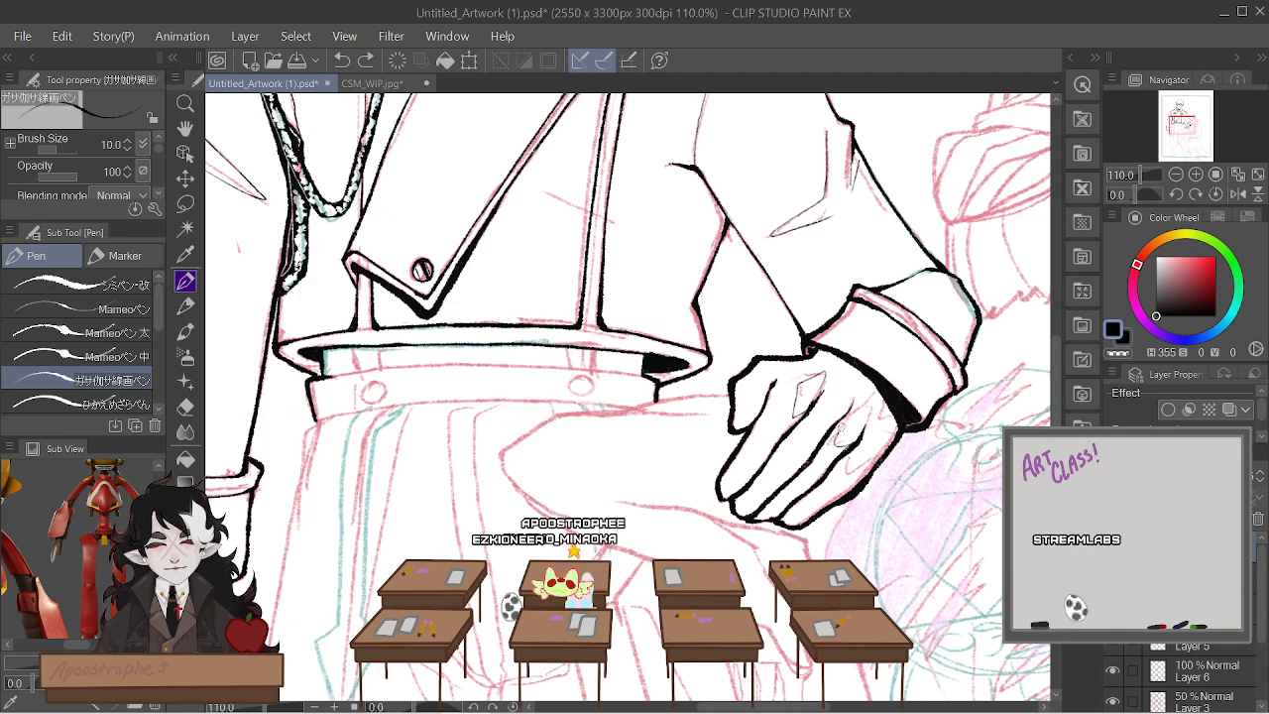
pyautogui.moveTo(870, 402); pyautogui.dragTo(884, 417)
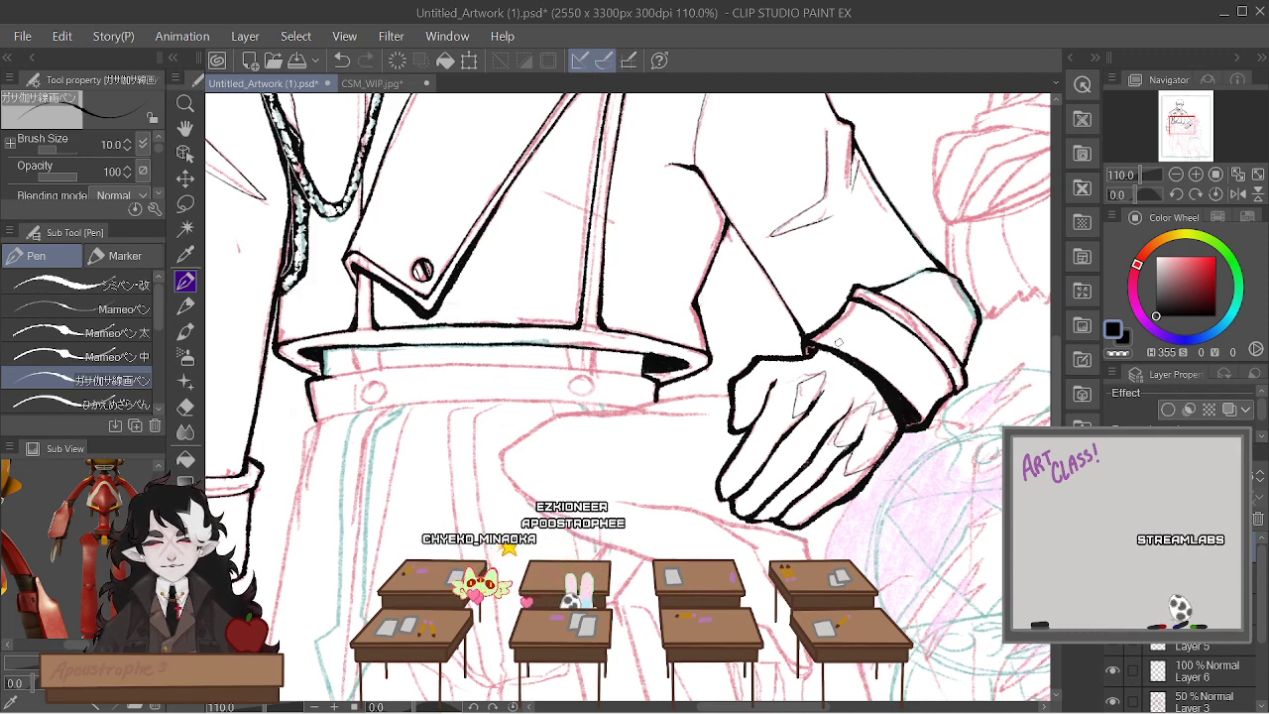
pyautogui.scroll(-6, 842, 417)
pyautogui.scroll(3, 773, 377)
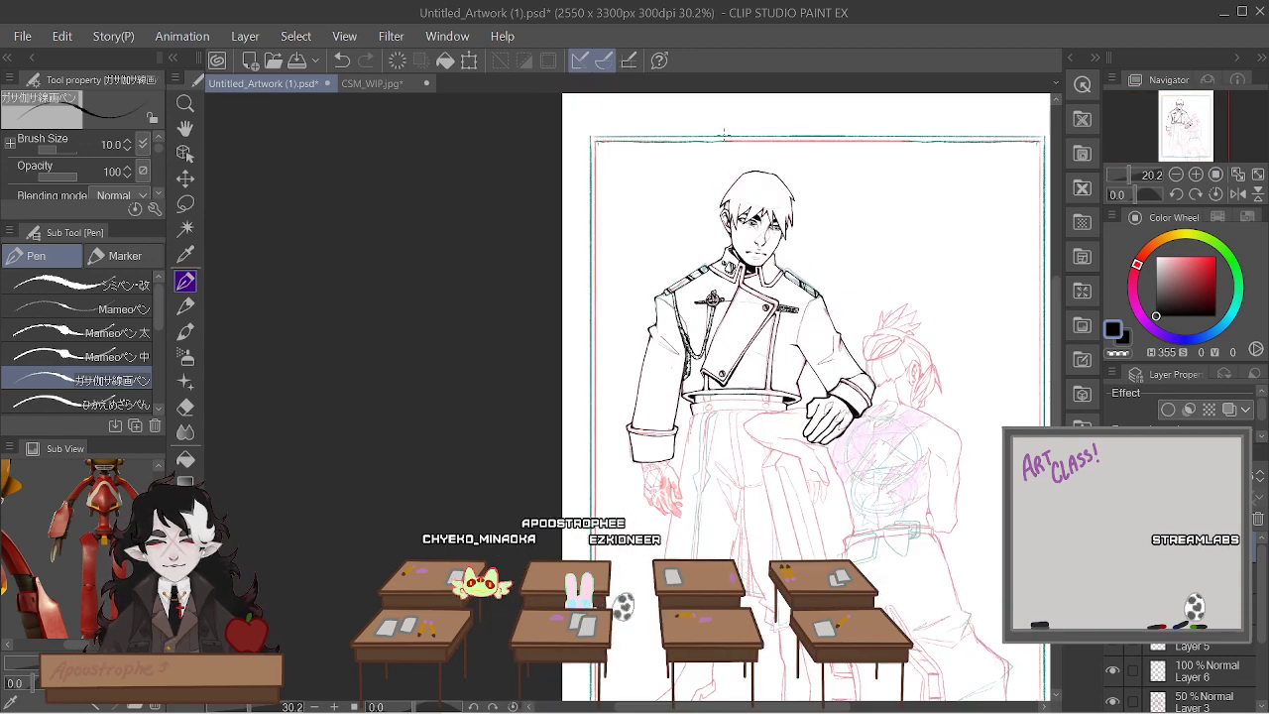
# Examine the inked figures and hair in the CSM_WIP.jpg drawing as a reference, and return to Untitled_Artwork
pyautogui.scroll(4, 780, 195)
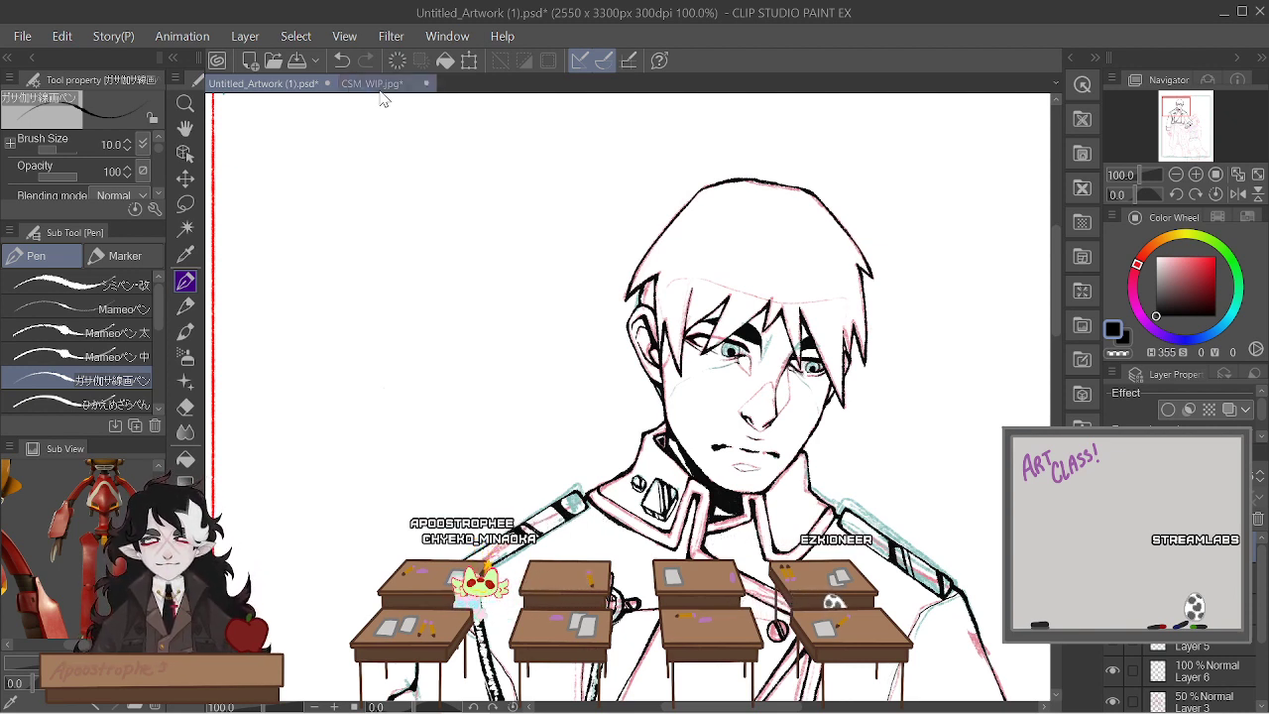
pyautogui.click(411, 88)
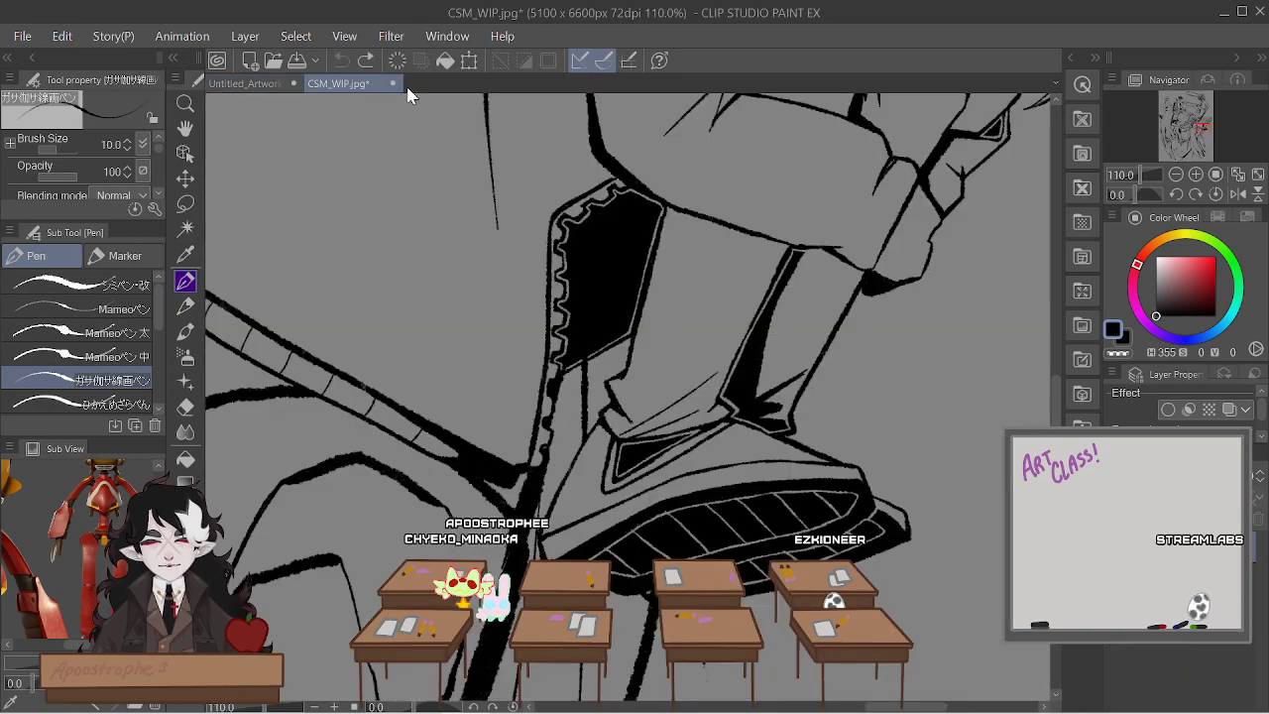
pyautogui.scroll(-8, 408, 275)
pyautogui.scroll(8, 495, 245)
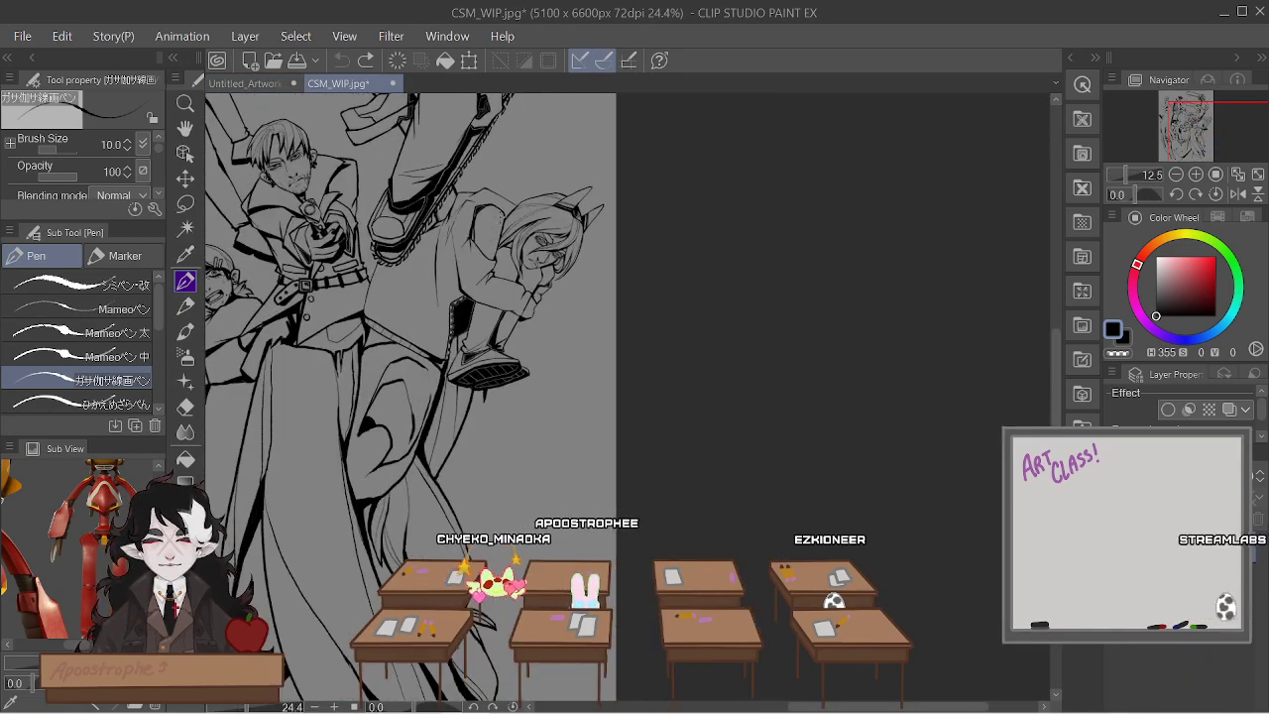
pyautogui.scroll(-6, 624, 223)
pyautogui.scroll(-5, 626, 217)
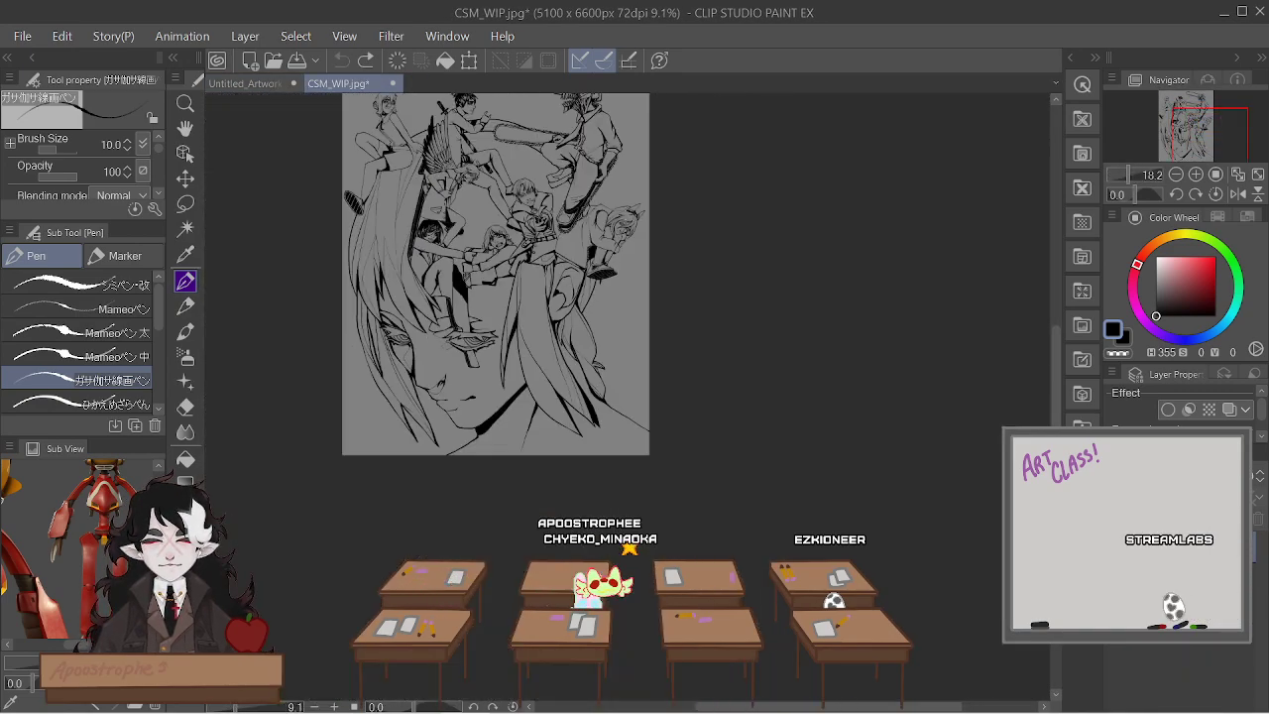
pyautogui.scroll(4, 506, 128)
pyautogui.scroll(7, 545, 175)
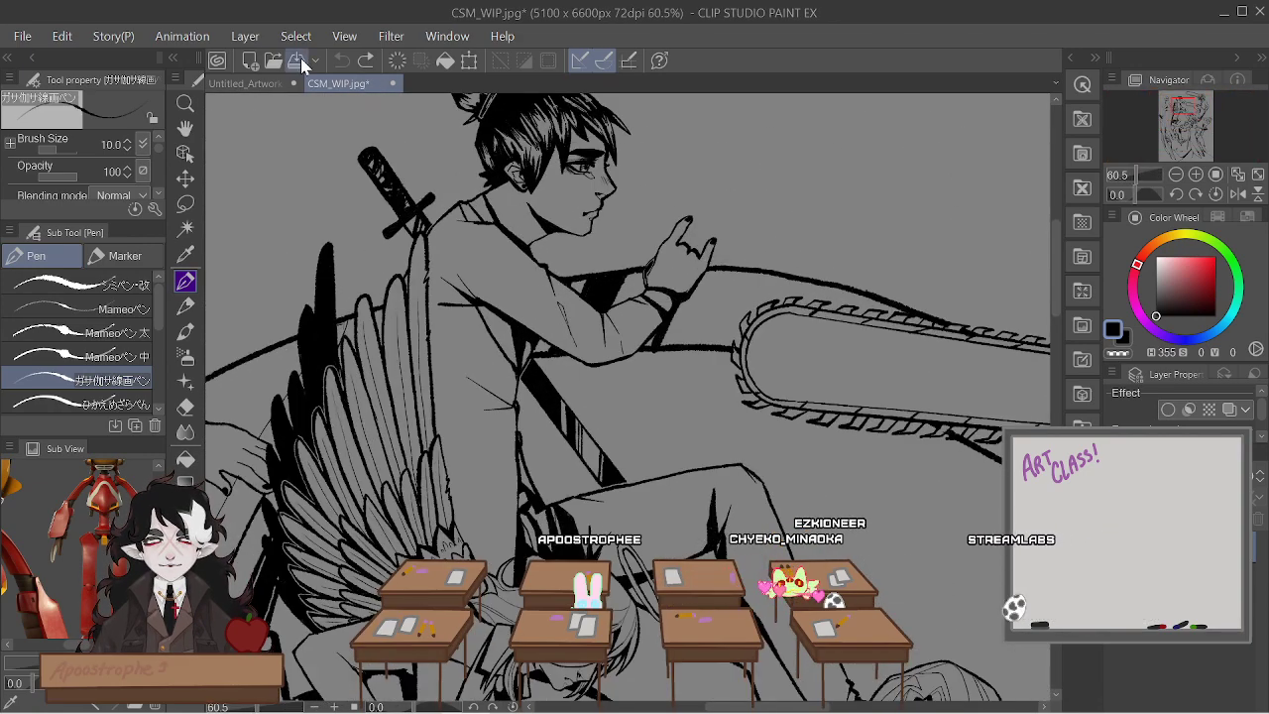
pyautogui.click(276, 87)
# Ink thin hair strands in black, radiating from the crown down toward the fringe and both sides of the head
pyautogui.scroll(4, 677, 306)
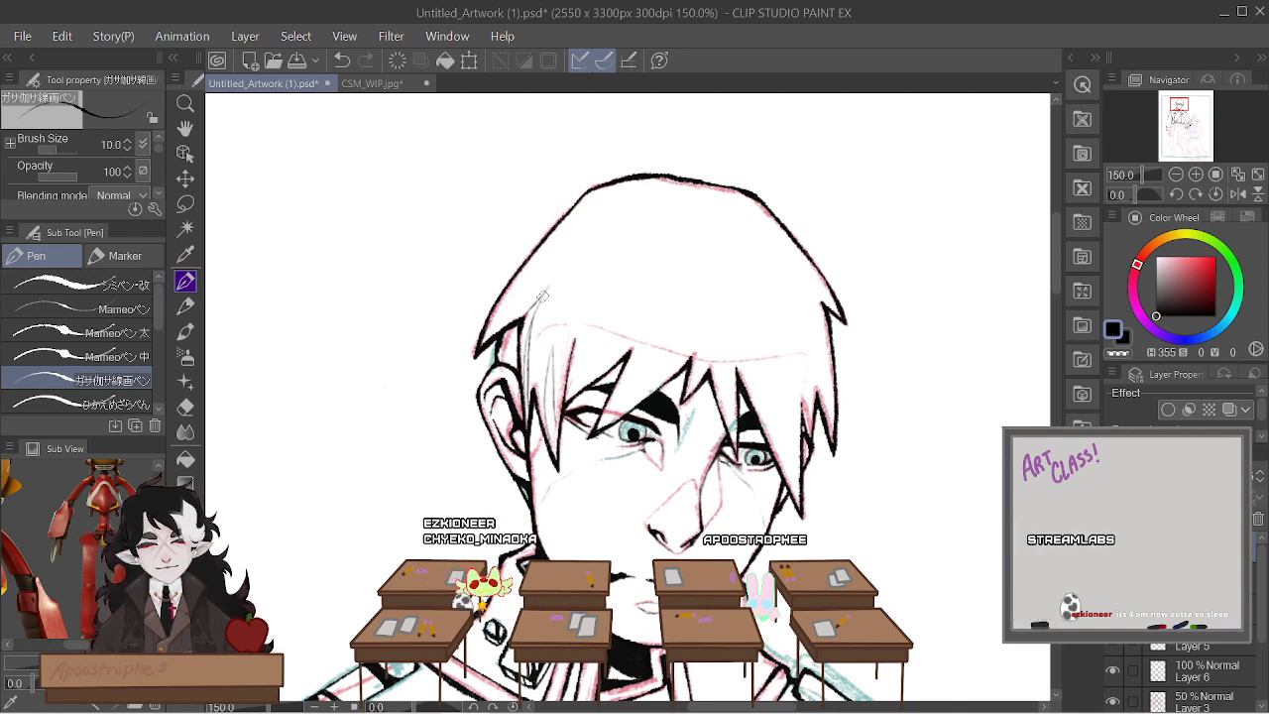
pyautogui.hotkey('ctrl', 'z')
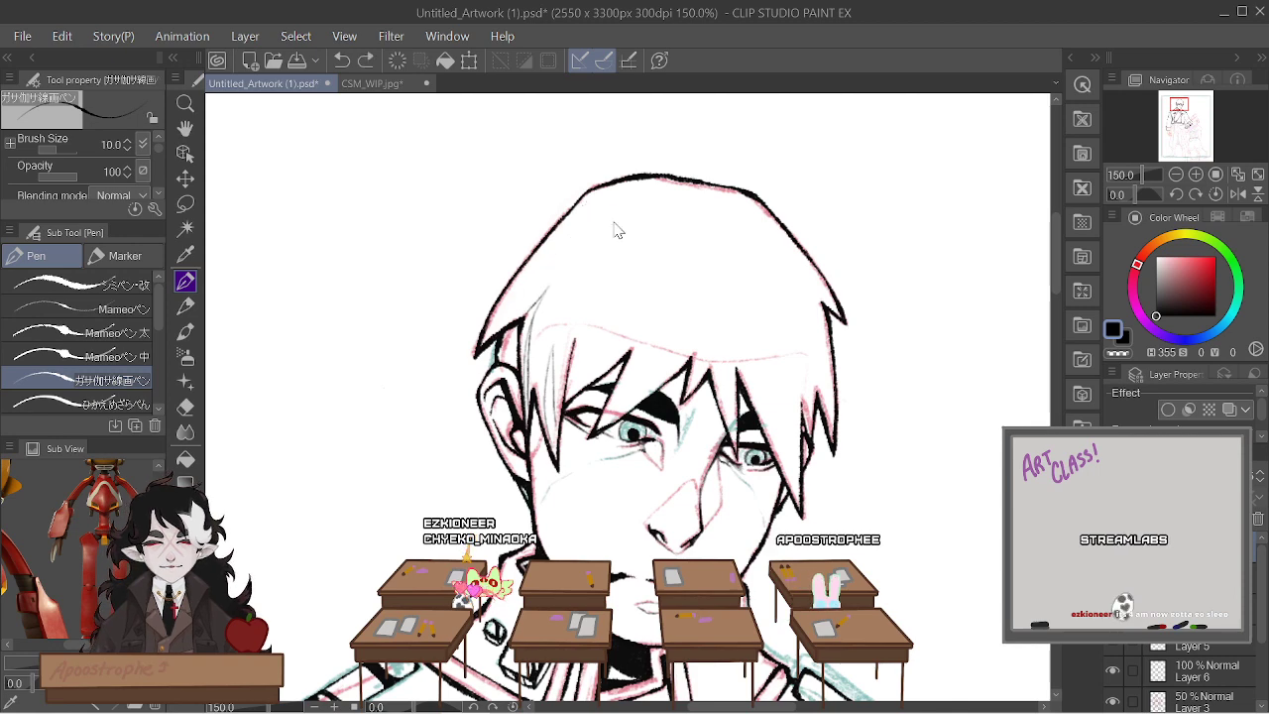
pyautogui.scroll(-2, 634, 332)
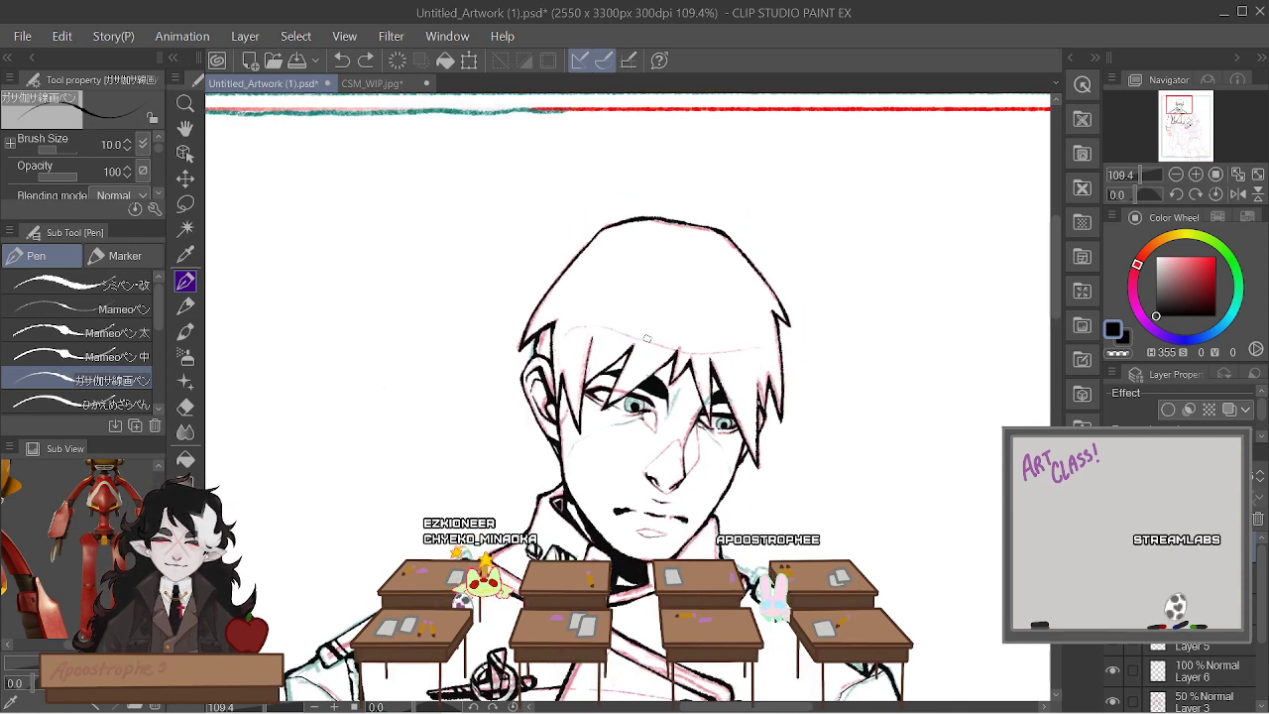
pyautogui.scroll(2, 646, 338)
pyautogui.moveTo(744, 309); pyautogui.dragTo(783, 434)
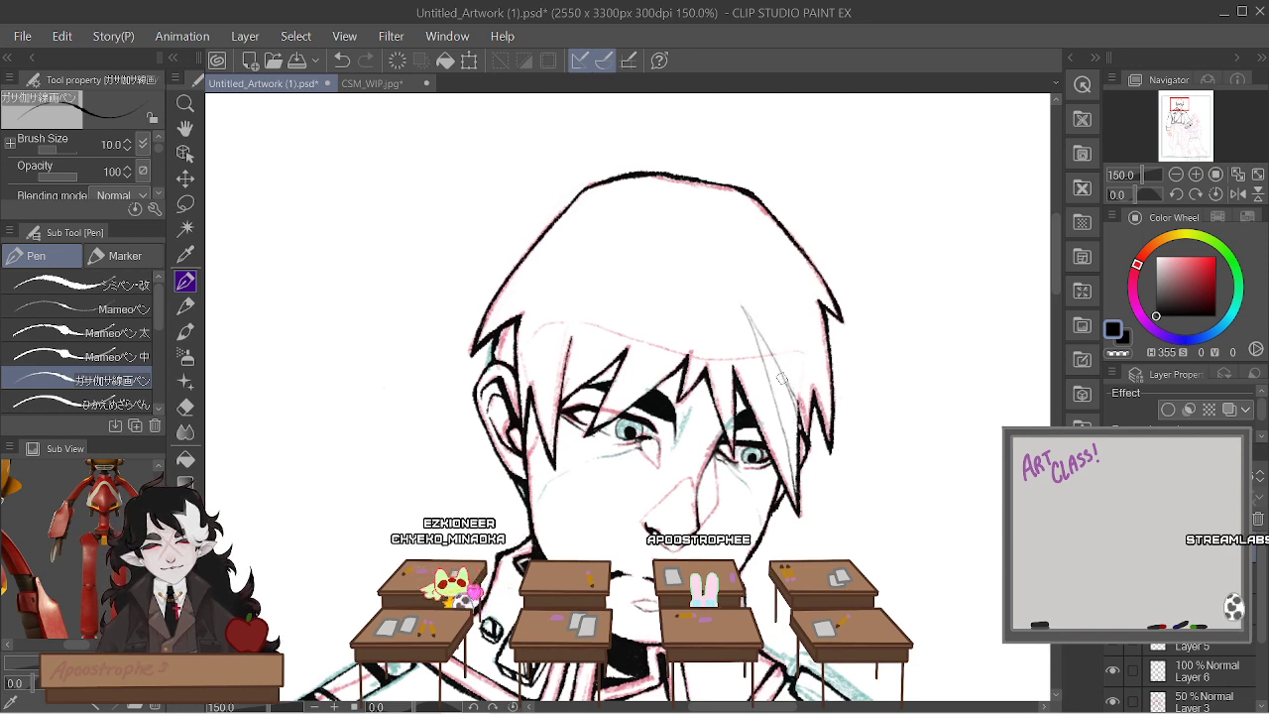
pyautogui.moveTo(793, 368); pyautogui.dragTo(801, 393)
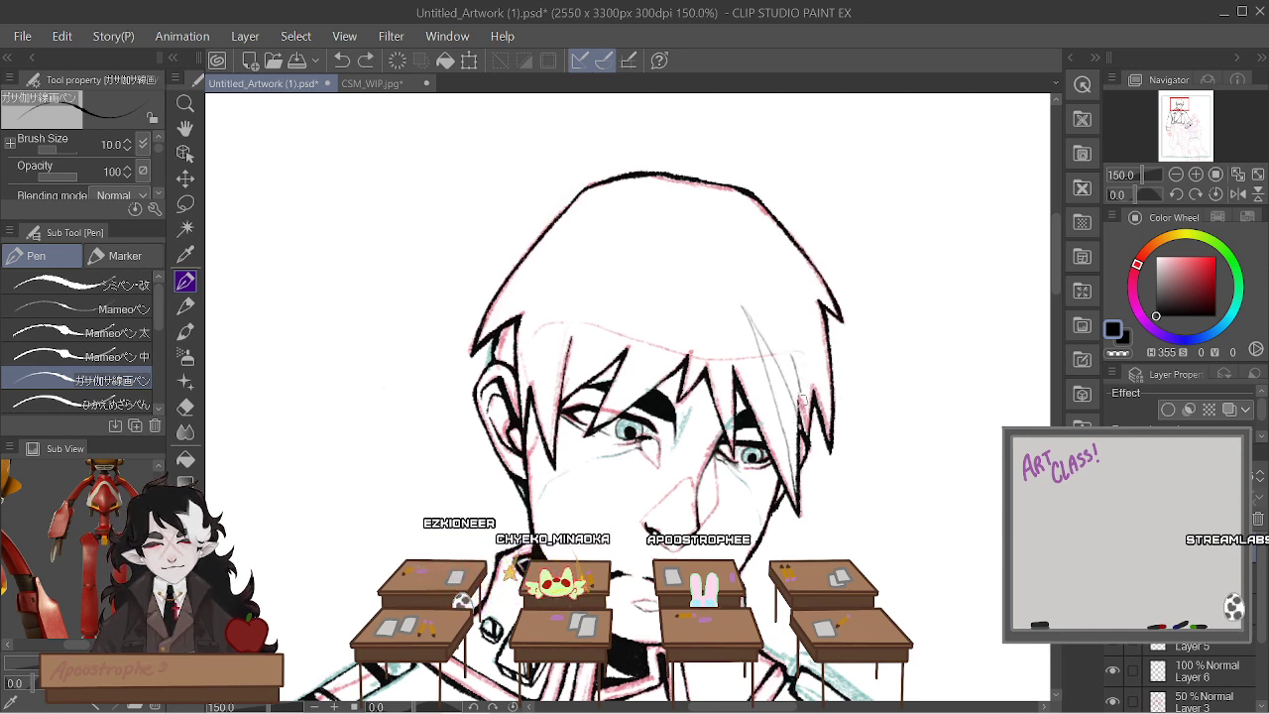
pyautogui.hotkey('ctrl', 'z')
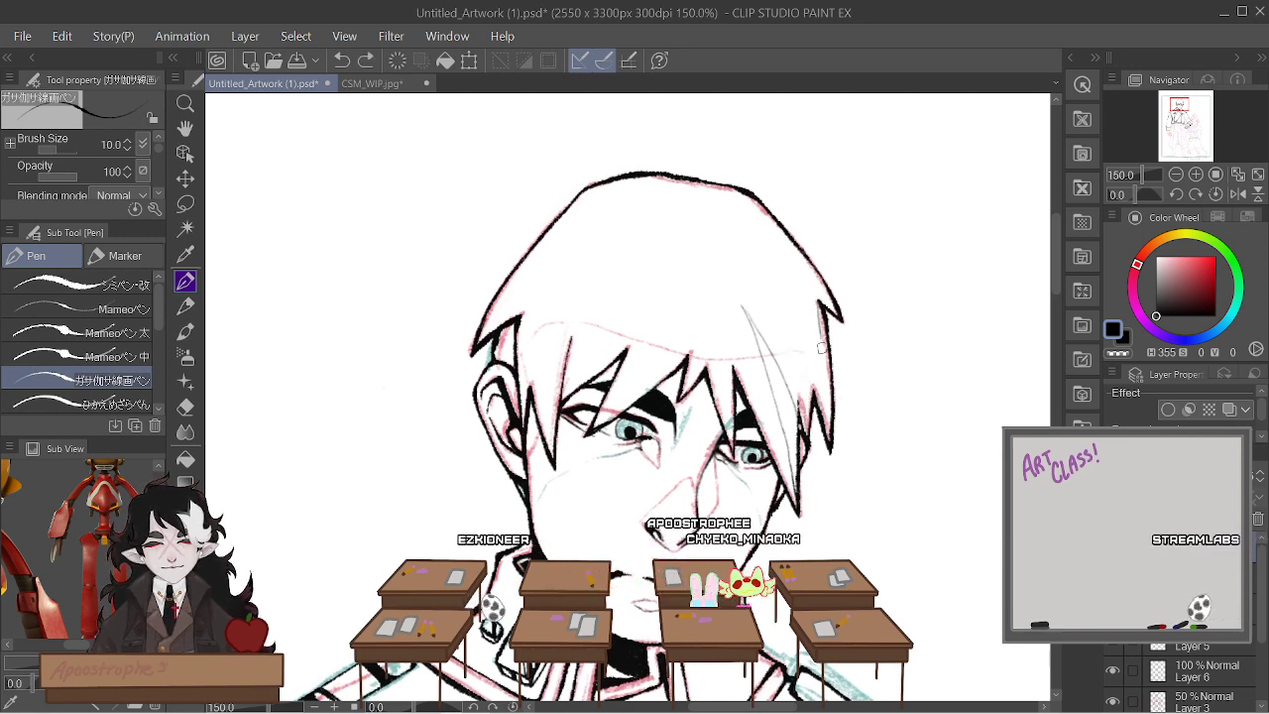
pyautogui.moveTo(819, 305); pyautogui.dragTo(805, 369)
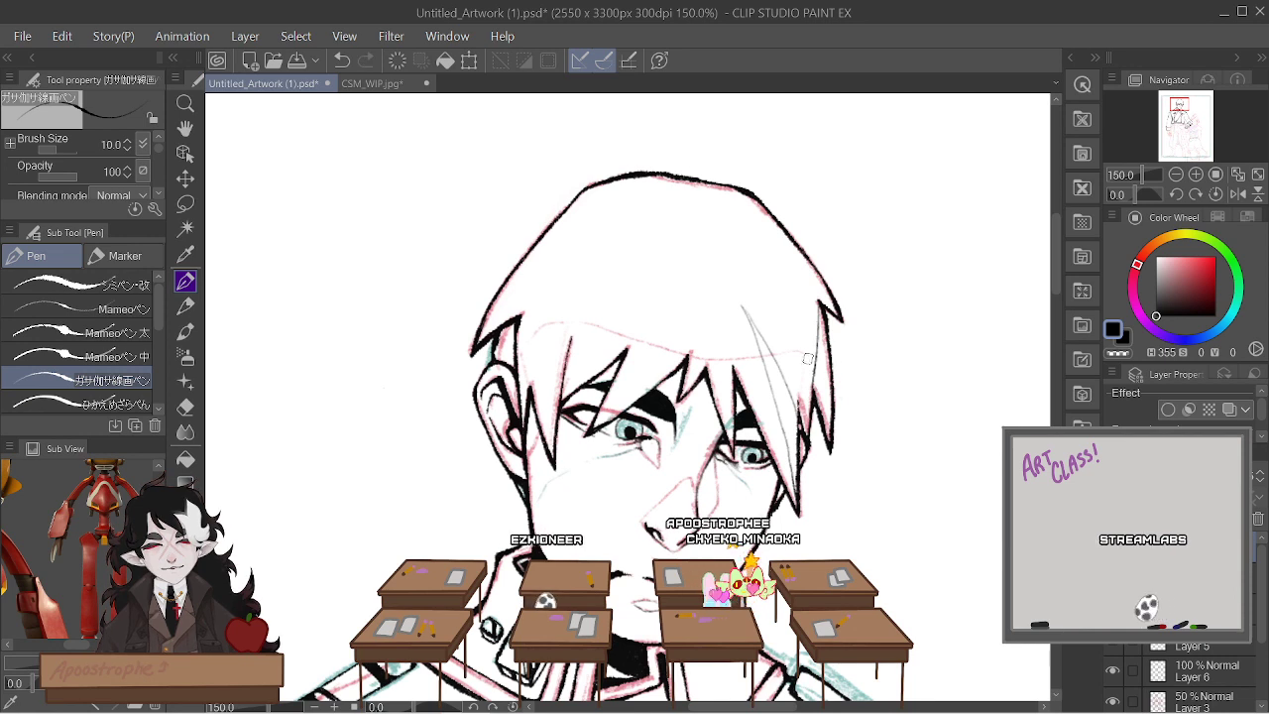
pyautogui.hotkey('ctrl', 'z')
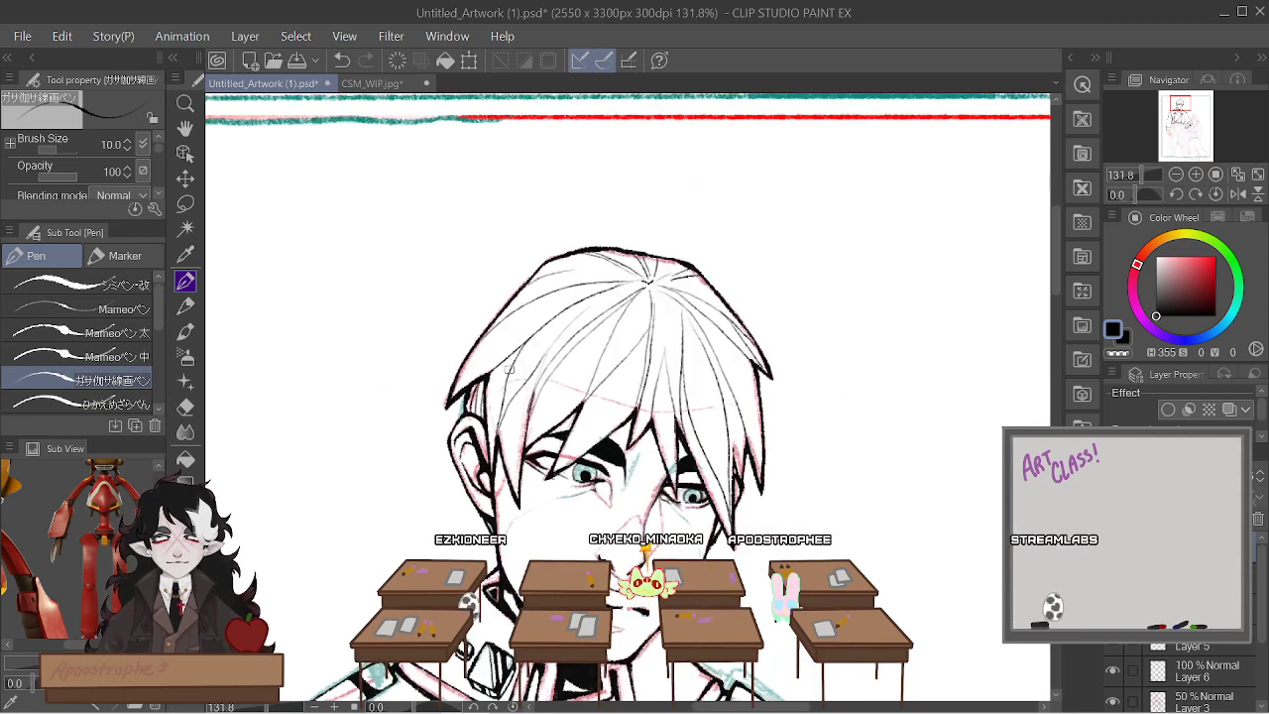
# Fade the middle of the hair strands using the Soft airbrush with transparent color
pyautogui.scroll(-3, 726, 505)
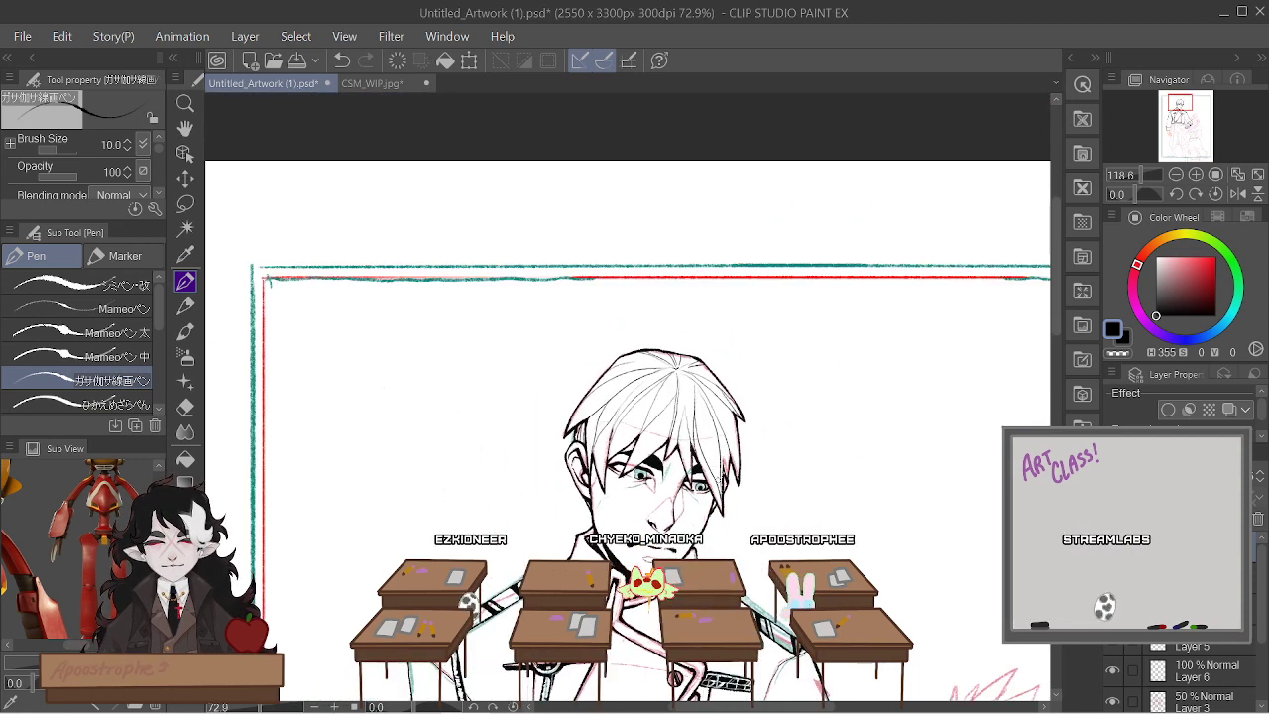
pyautogui.scroll(5, 725, 500)
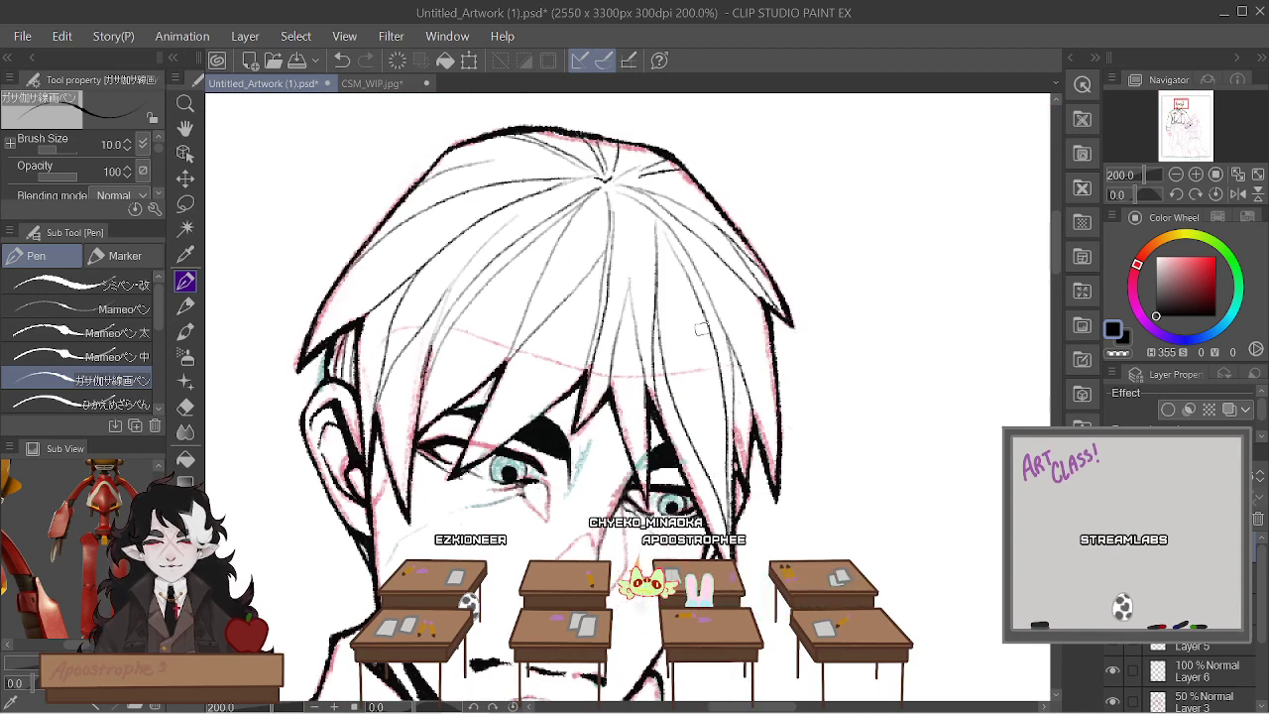
pyautogui.scroll(-5, 700, 329)
pyautogui.scroll(3, 733, 249)
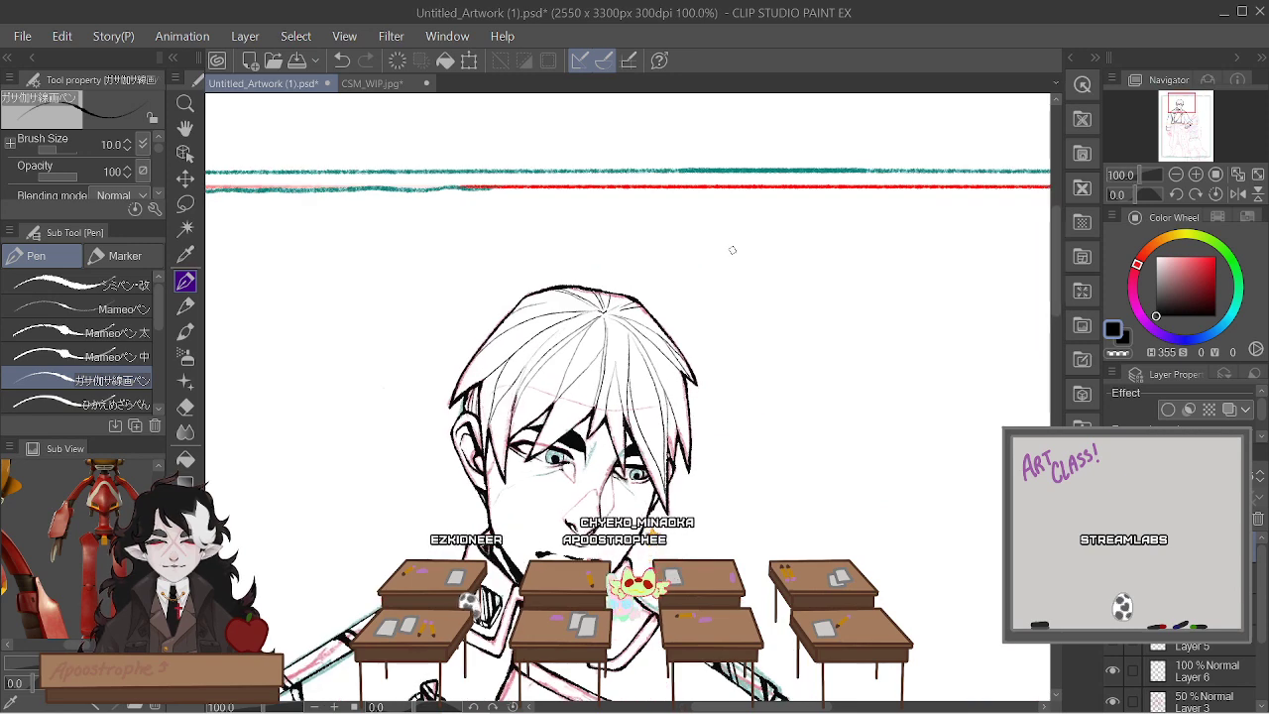
pyautogui.click(186, 355)
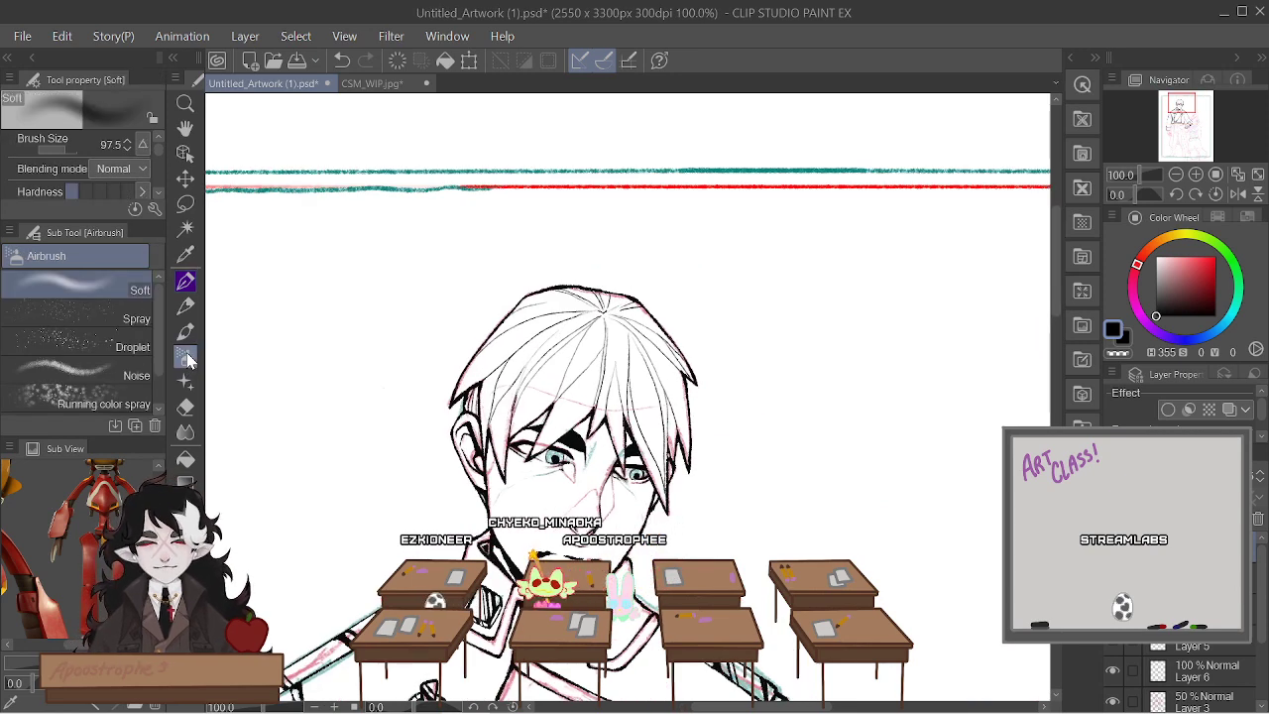
pyautogui.click(1118, 353)
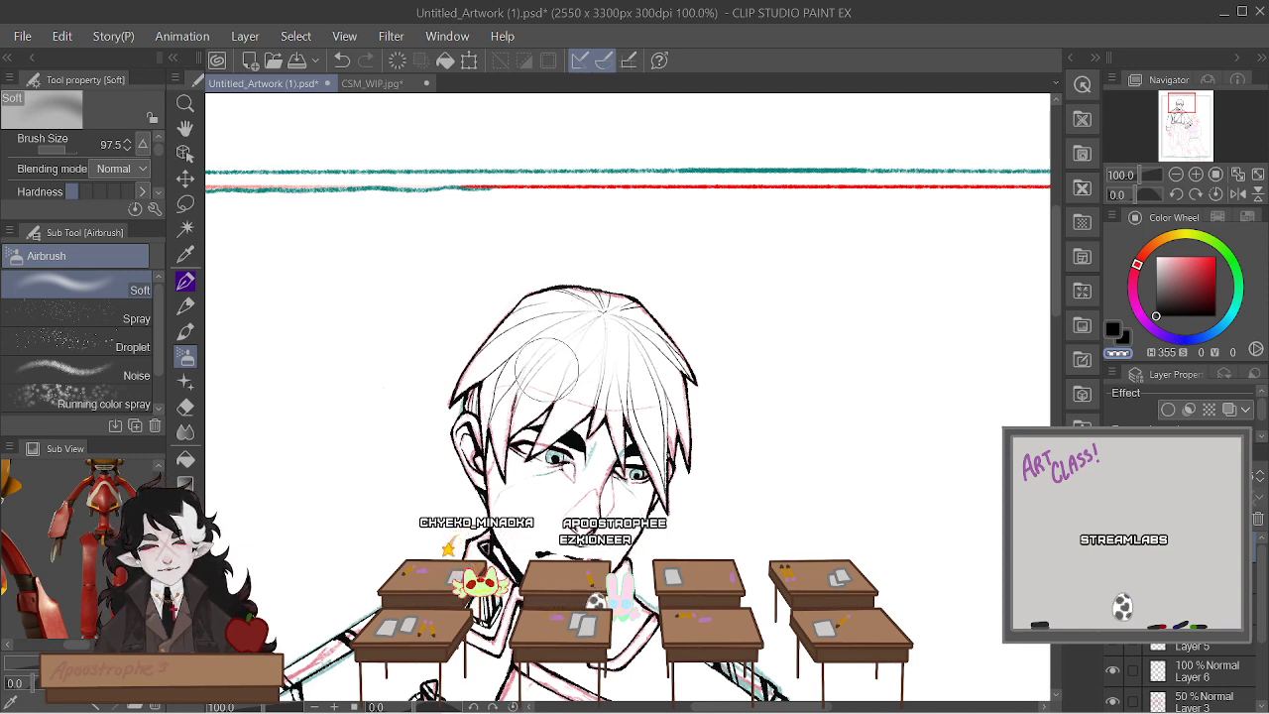
pyautogui.hotkey('ctrl', 'z')
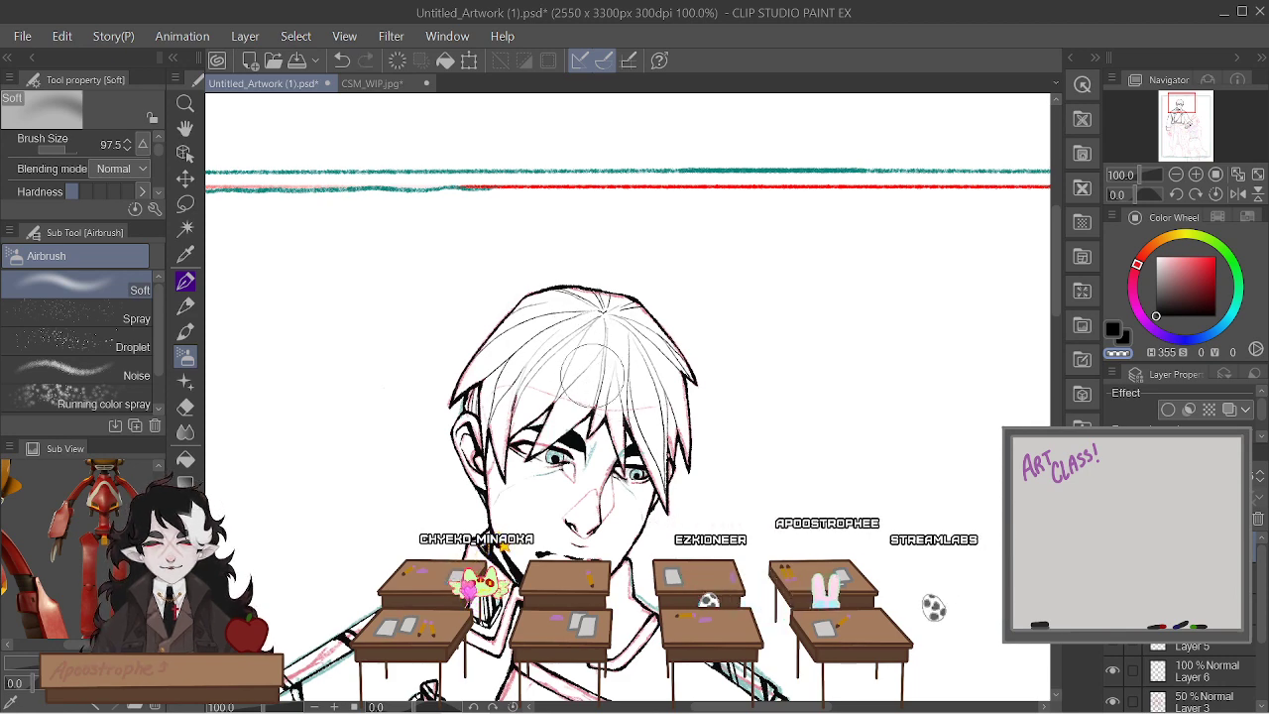
pyautogui.scroll(-3, 610, 370)
pyautogui.scroll(5, 543, 494)
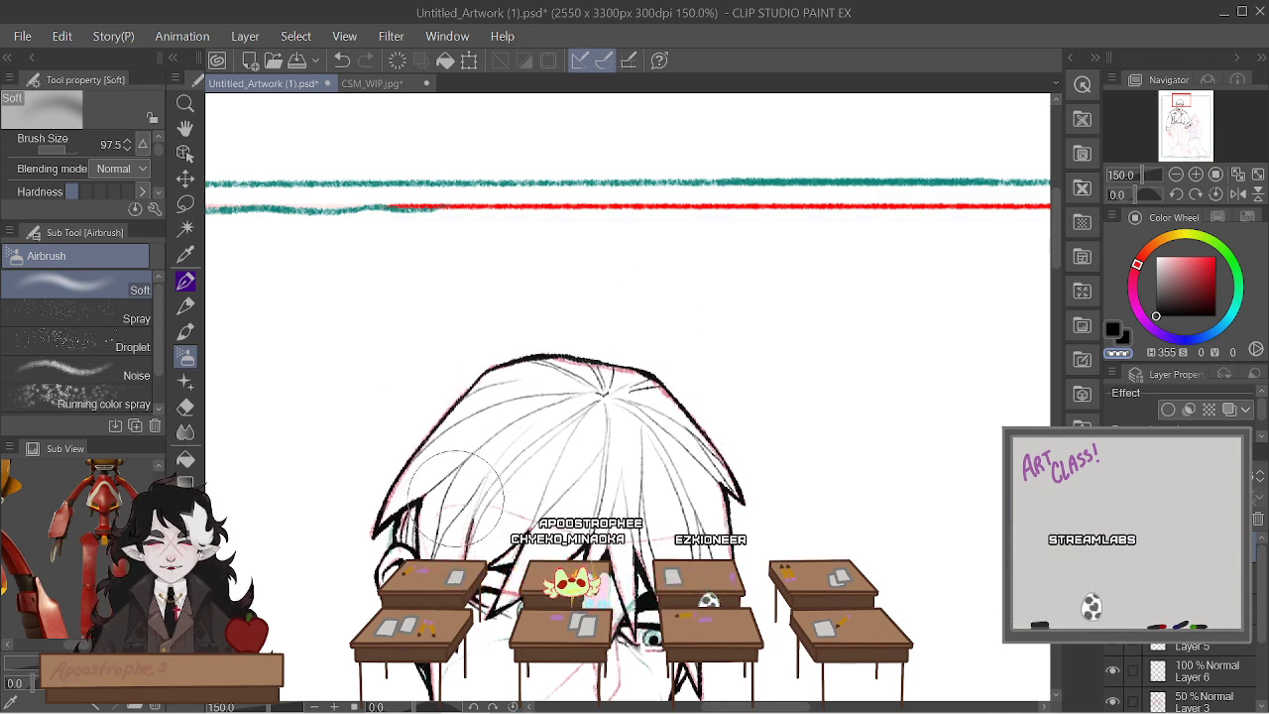
pyautogui.scroll(-6, 456, 495)
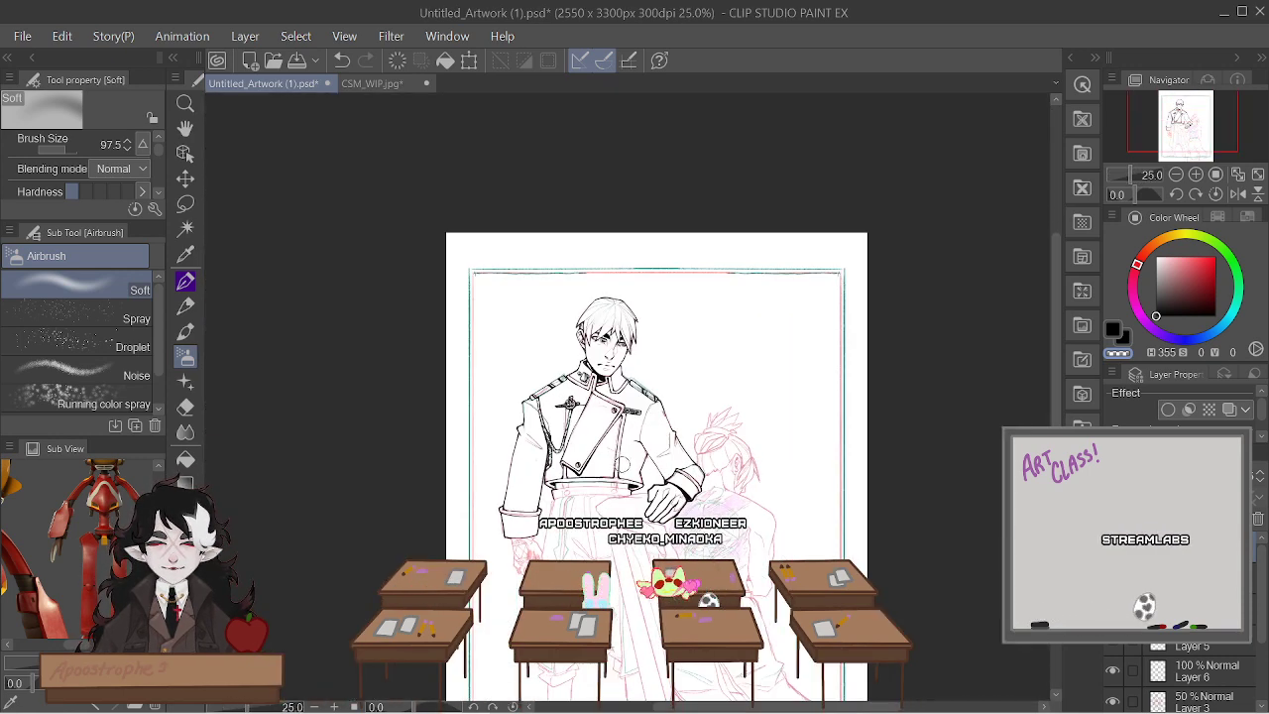
# Switch from the airbrush back to the line-art pen and examine the standing figure's inked head, coat and sleeves
pyautogui.scroll(4, 622, 464)
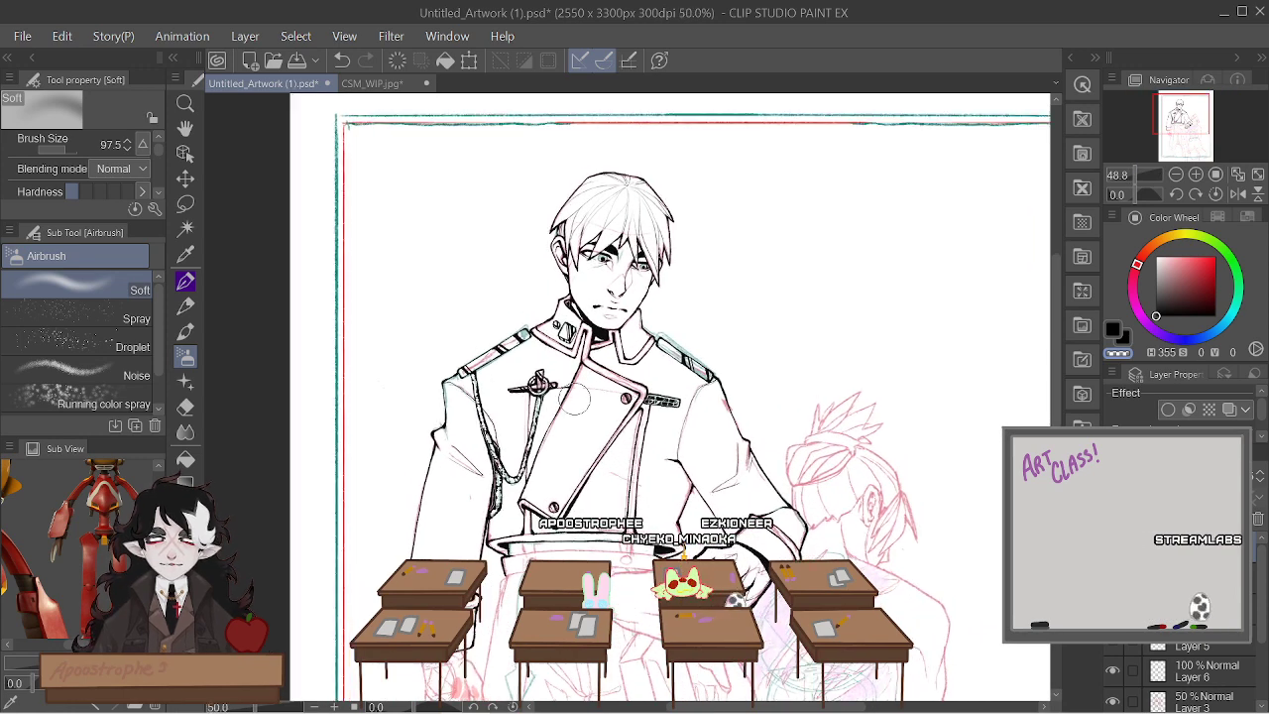
pyautogui.scroll(-2, 573, 399)
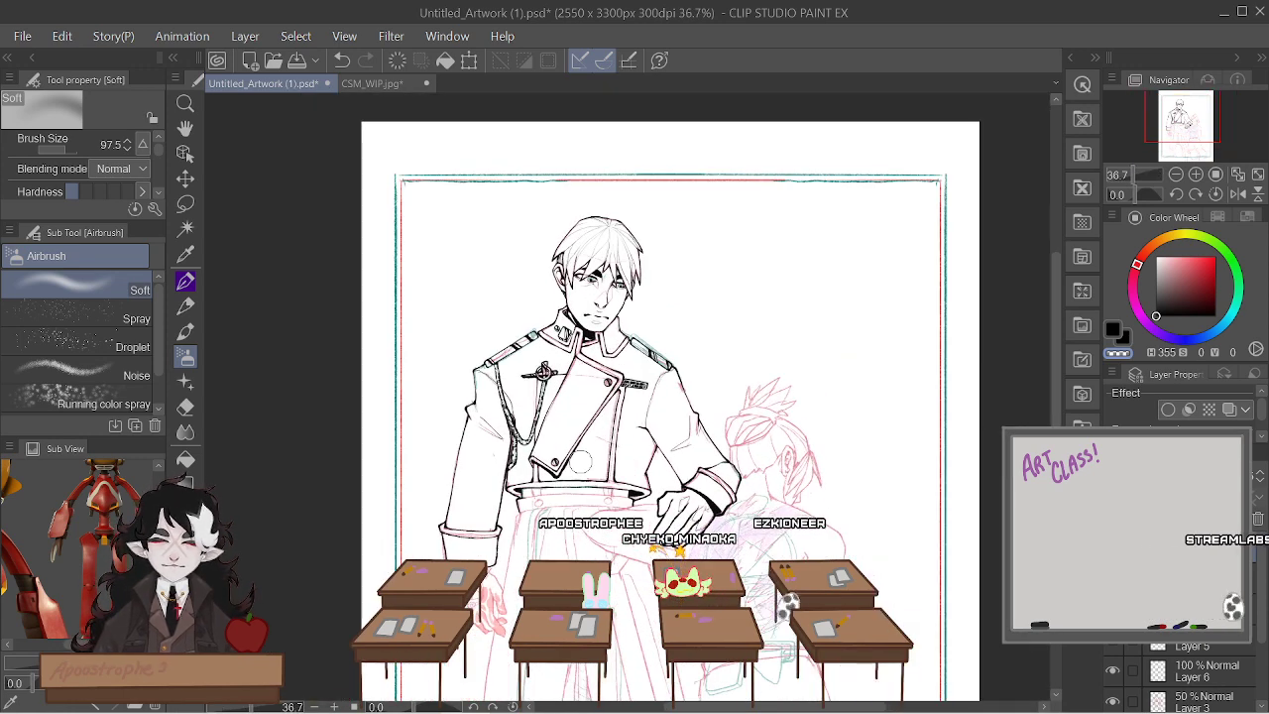
pyautogui.click(187, 285)
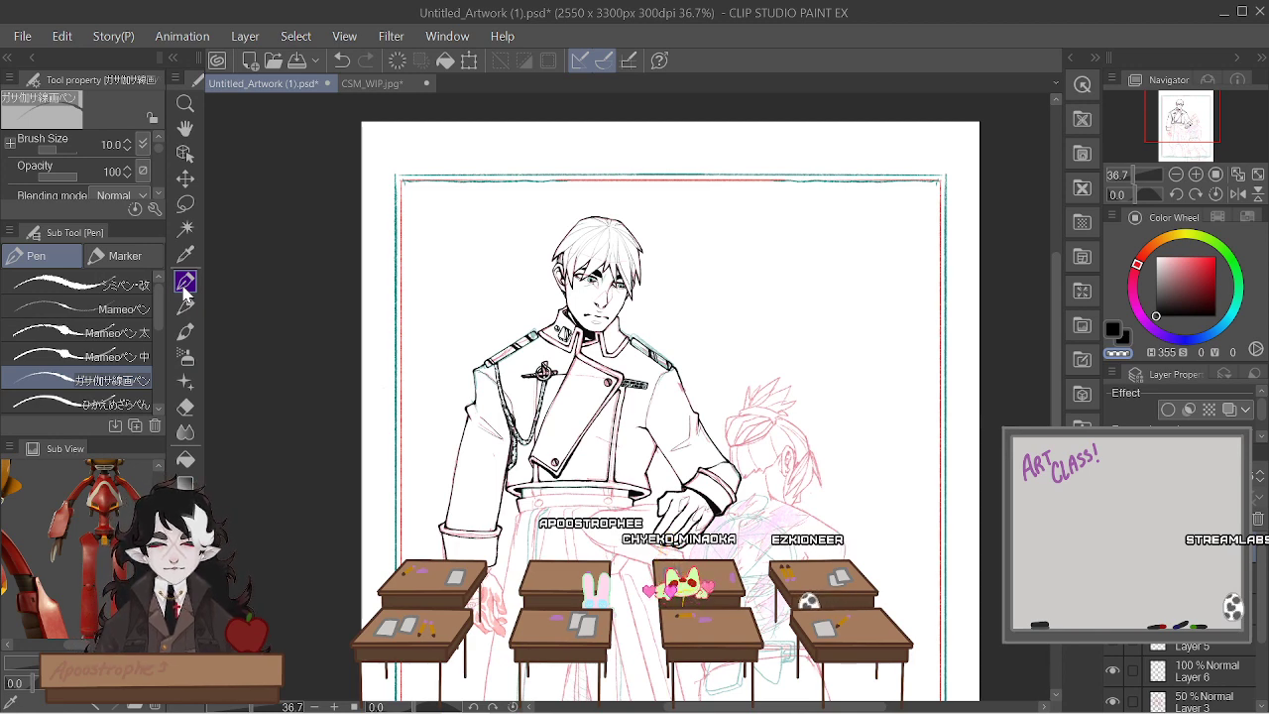
pyautogui.scroll(2, 569, 454)
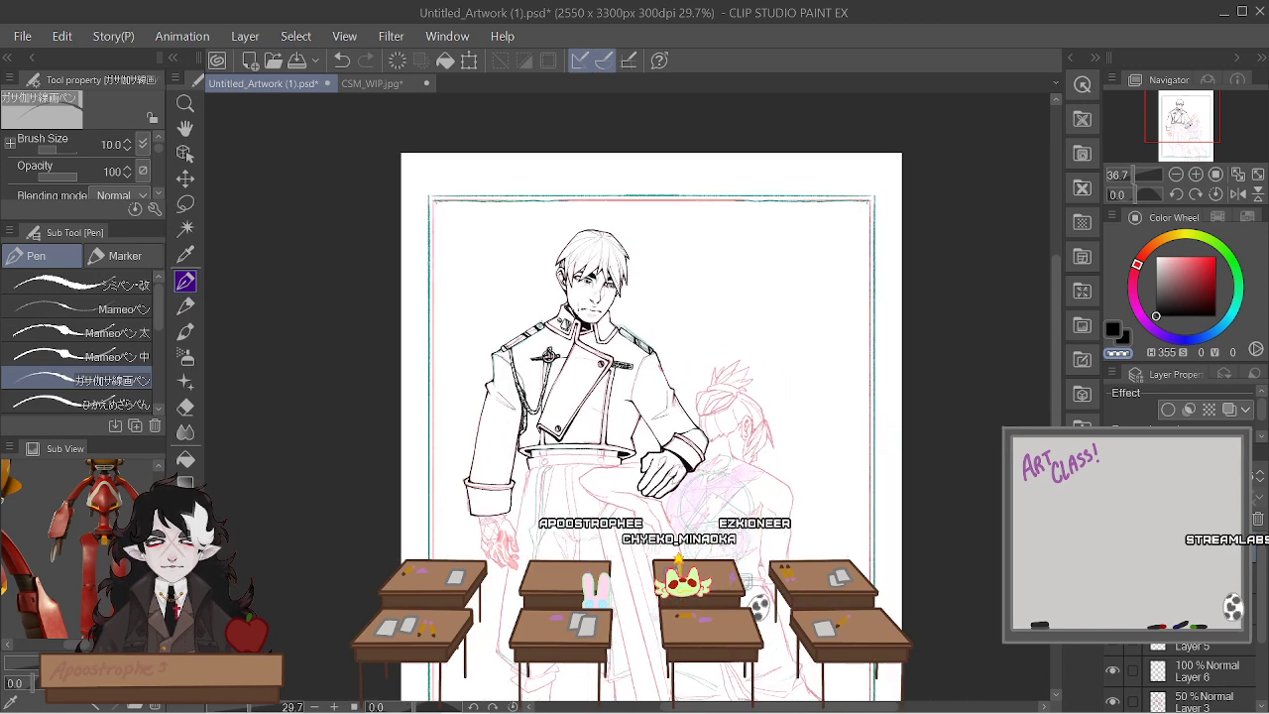
pyautogui.scroll(-1, 570, 454)
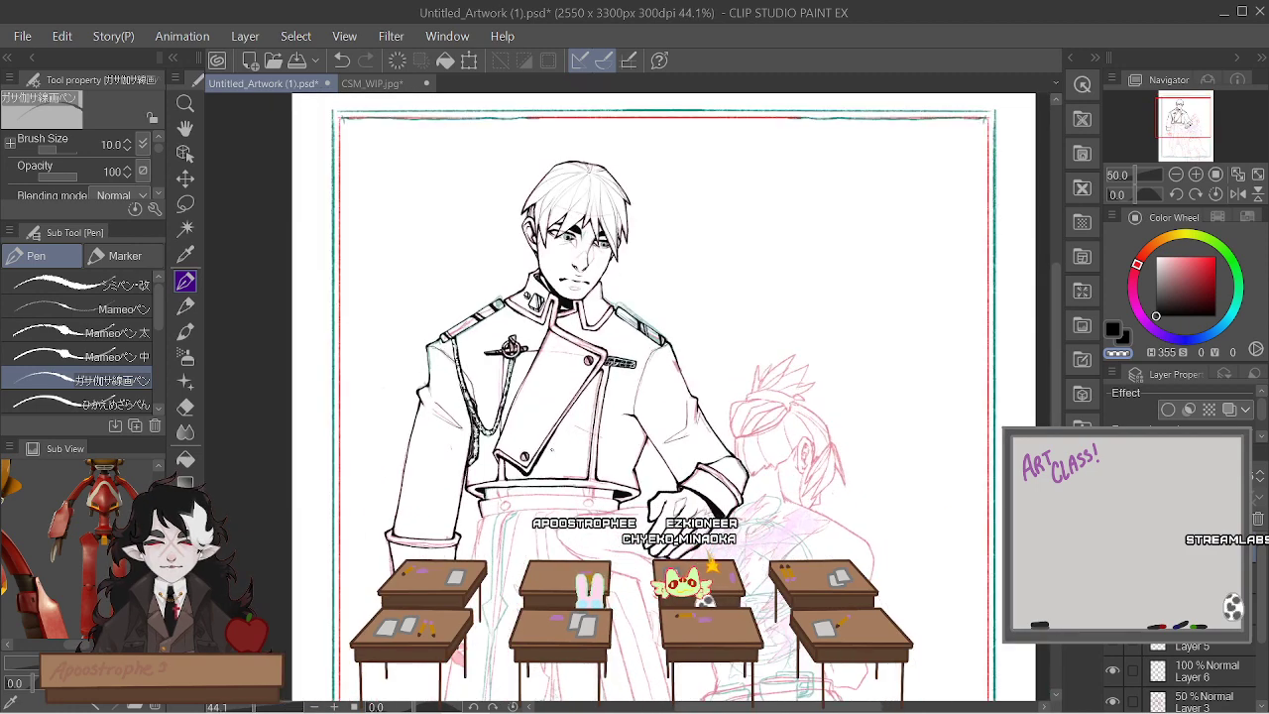
pyautogui.scroll(1, 540, 330)
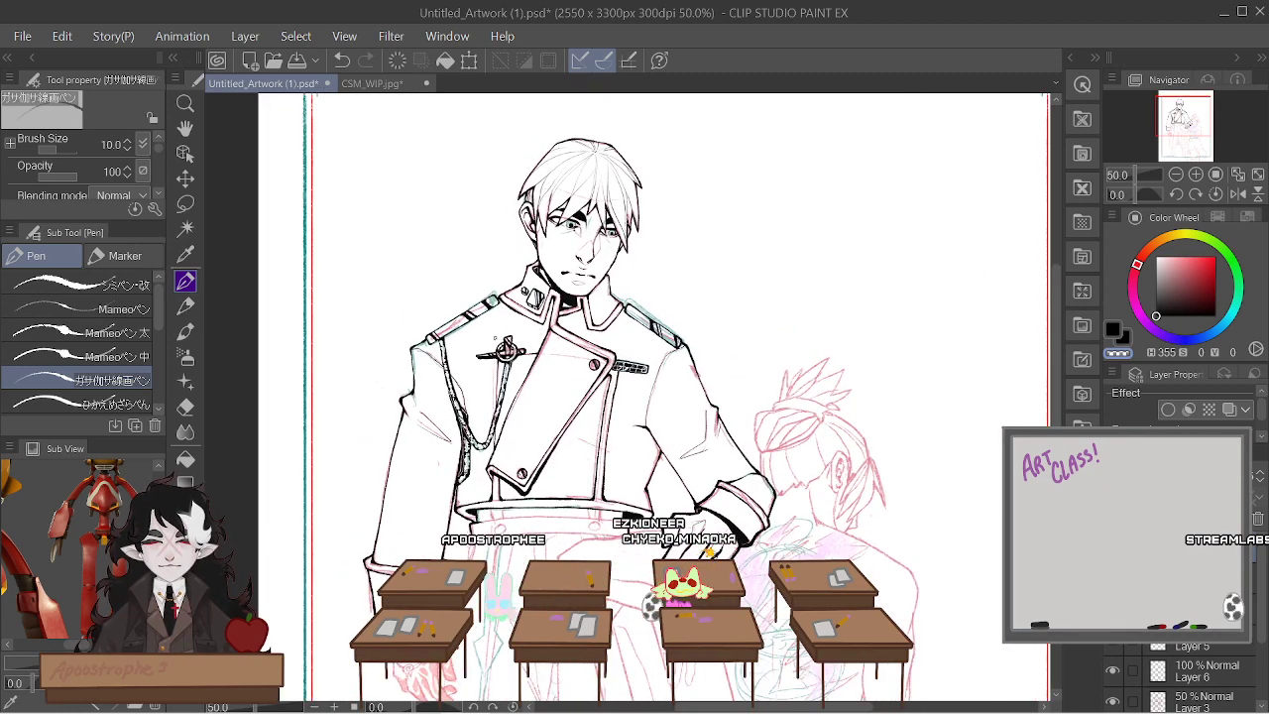
pyautogui.scroll(3, 478, 362)
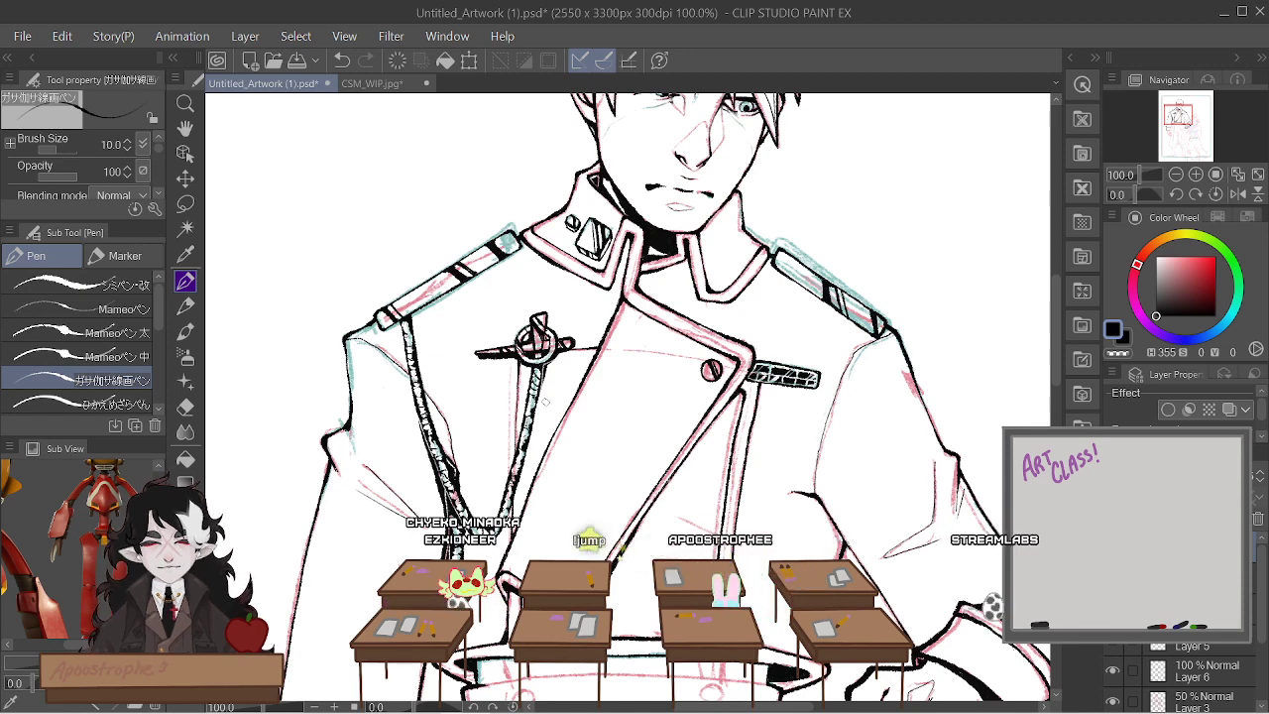
pyautogui.hotkey('ctrl', '-')
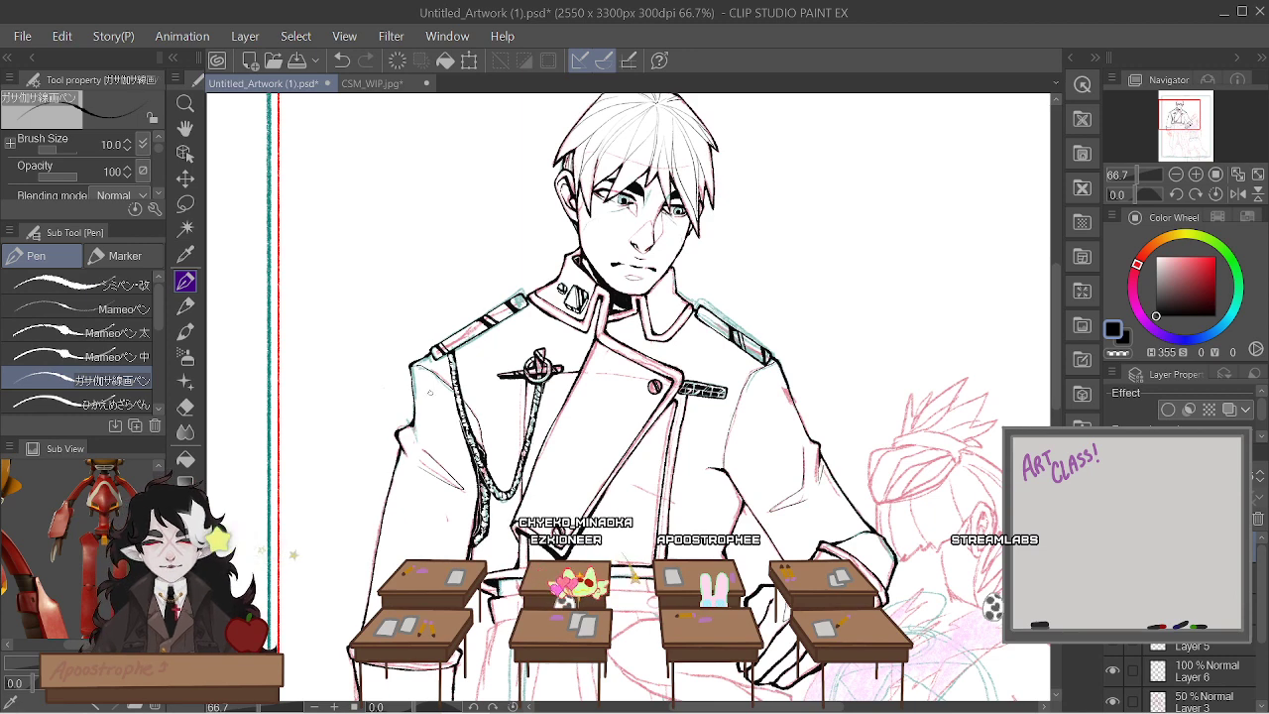
pyautogui.scroll(3, 703, 351)
# Switch to the シミペン・改 pen and try a short slanted stroke in the blank area beside the figure's head
pyautogui.moveTo(835, 207); pyautogui.dragTo(860, 287)
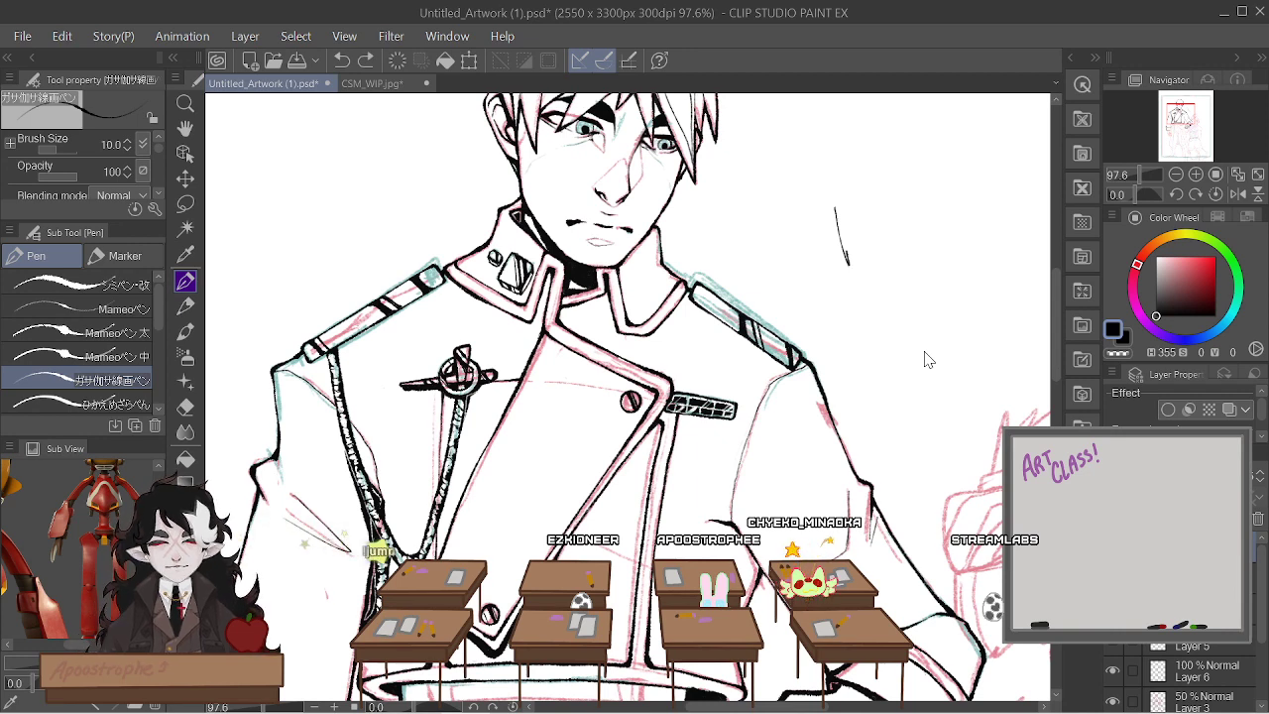
pyautogui.click(85, 284)
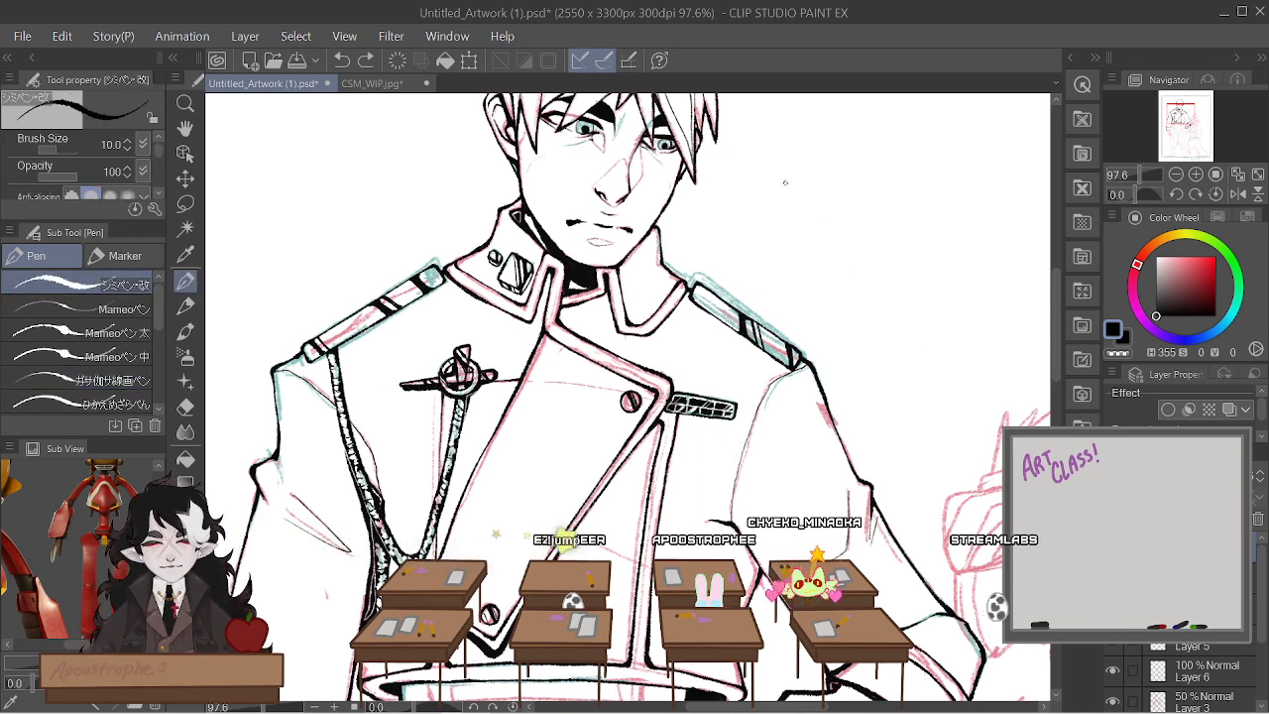
pyautogui.moveTo(796, 172); pyautogui.dragTo(828, 260)
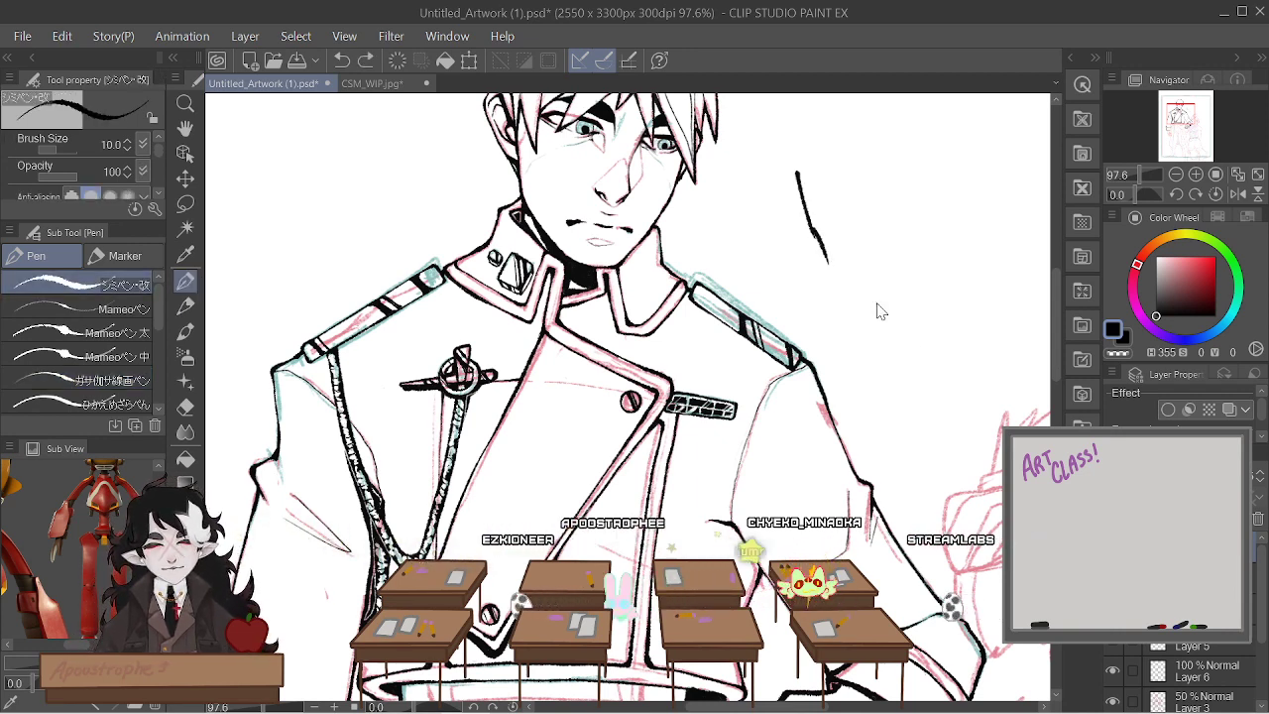
pyautogui.hotkey('ctrl', 'z')
# Doodle two simple smiling faces in black in the blank area beside the figure's head and shoulder
pyautogui.moveTo(792, 163)
pyautogui.mouseDown()
pyautogui.moveTo(818, 257)
pyautogui.moveTo(895, 291)
pyautogui.moveTo(918, 286)
pyautogui.moveTo(935, 258)
pyautogui.moveTo(960, 154)
pyautogui.mouseUp()
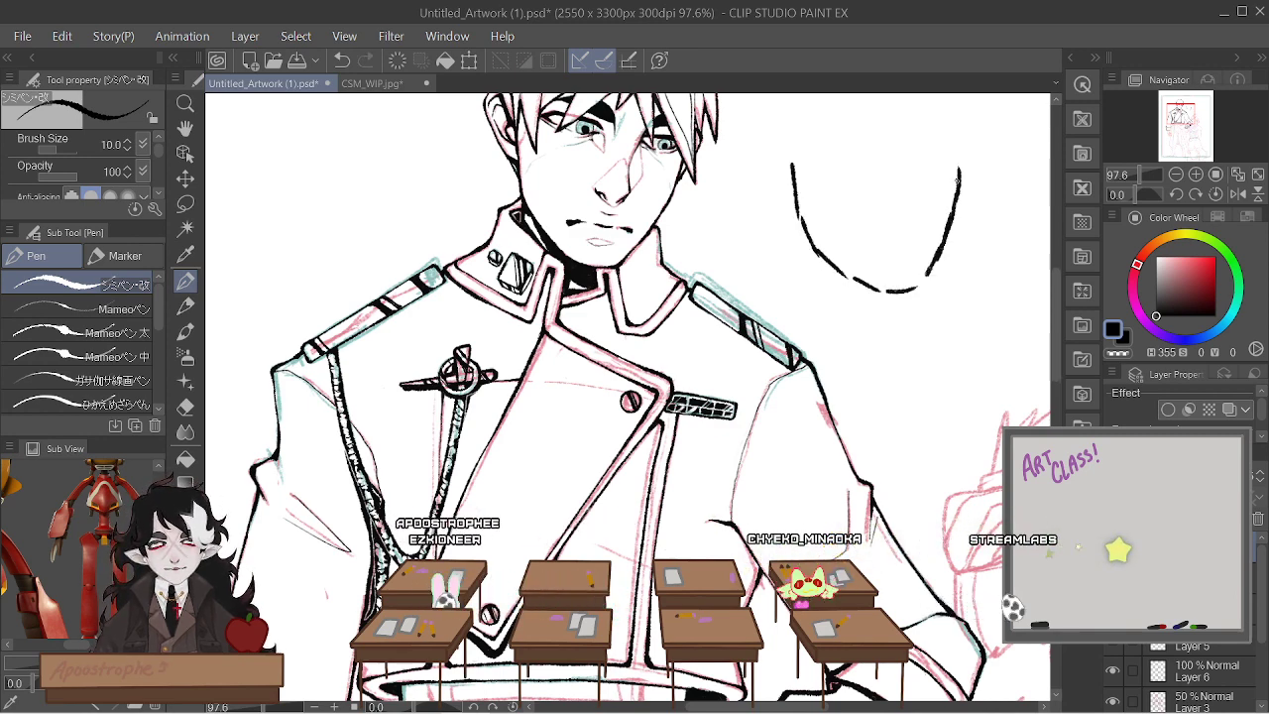
pyautogui.moveTo(897, 293); pyautogui.dragTo(931, 279)
pyautogui.moveTo(814, 195); pyautogui.dragTo(851, 184)
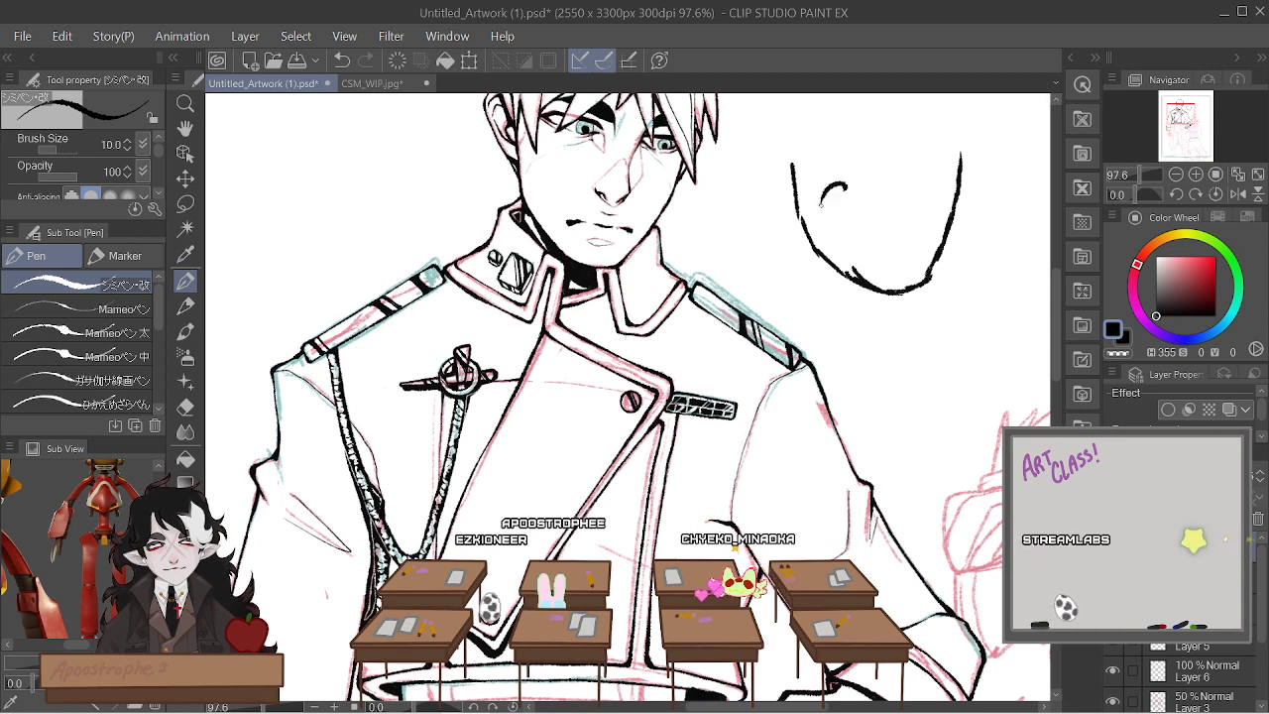
pyautogui.moveTo(821, 224)
pyautogui.mouseDown()
pyautogui.moveTo(929, 177)
pyautogui.moveTo(924, 206)
pyautogui.mouseUp()
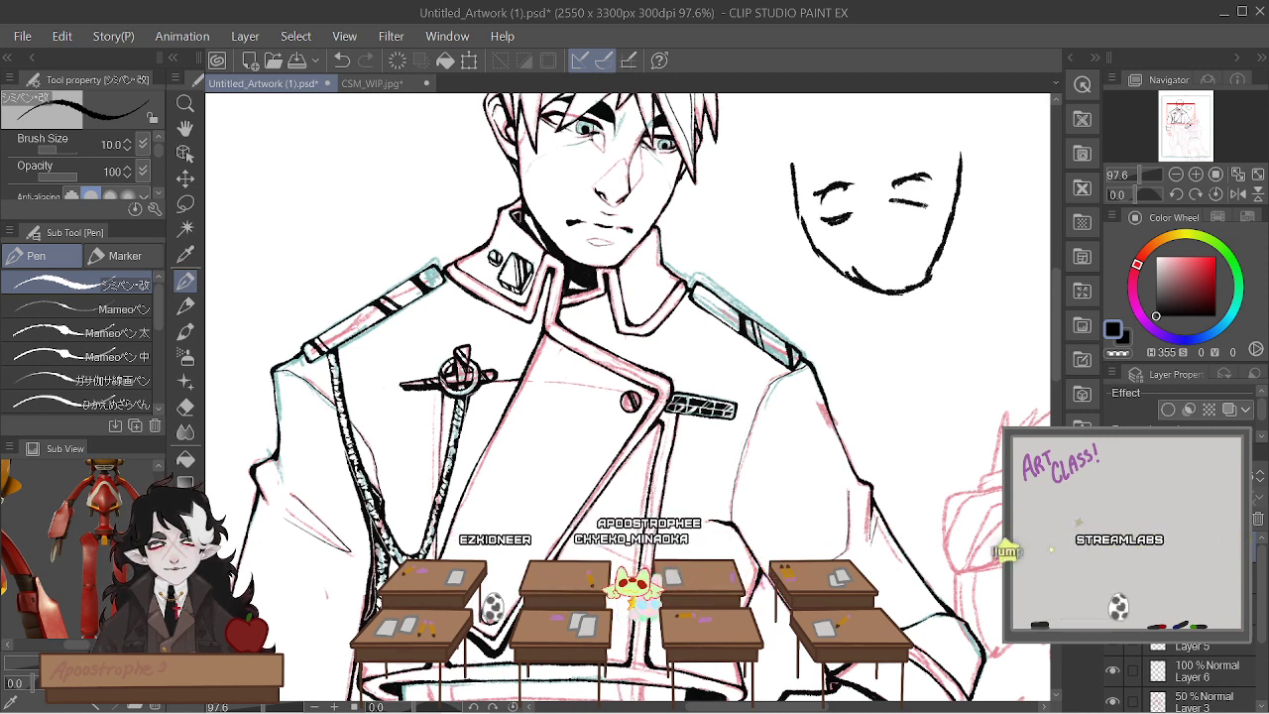
pyautogui.moveTo(834, 196); pyautogui.dragTo(907, 198)
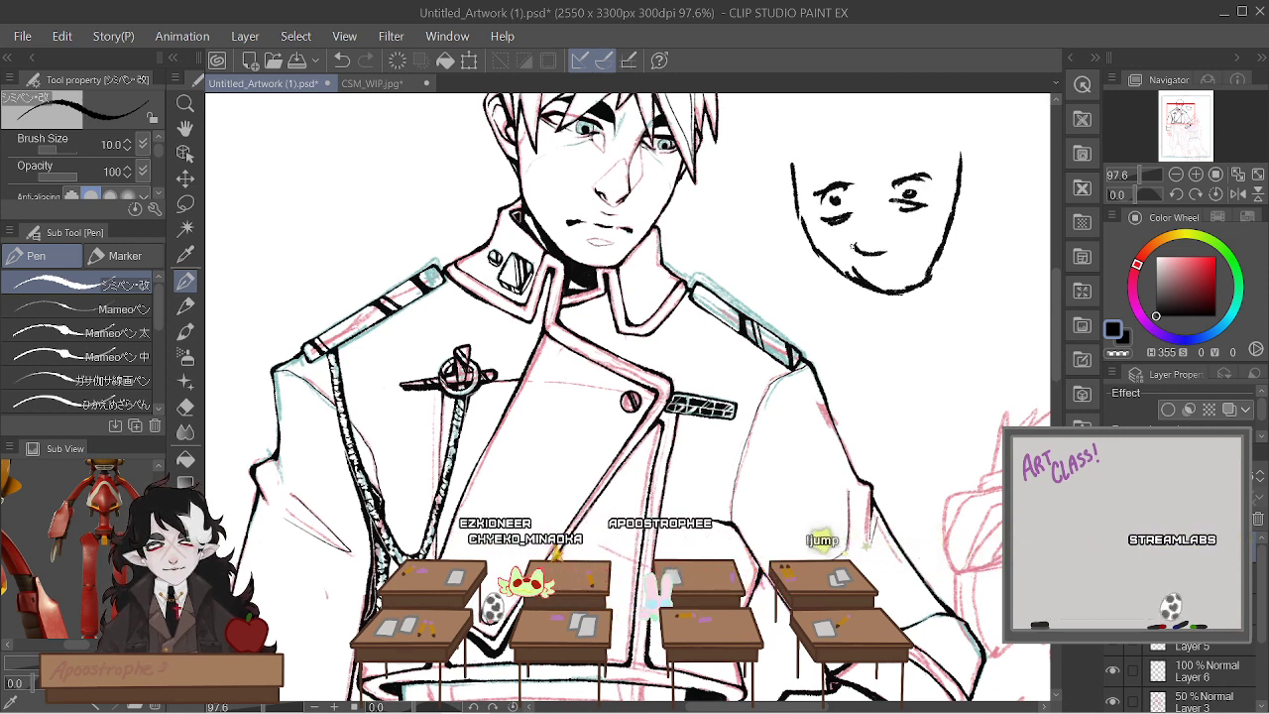
pyautogui.moveTo(882, 252); pyautogui.dragTo(916, 238)
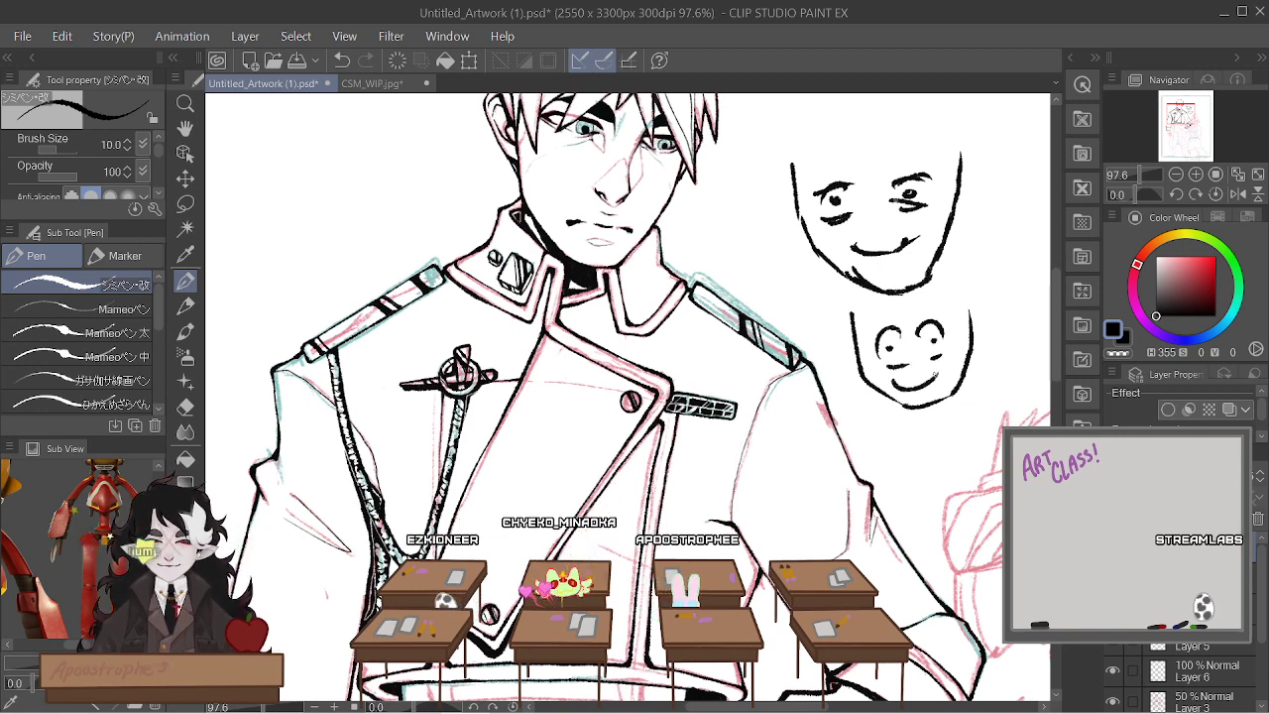
# Undo all strokes of the two doodled faces beside the figure
pyautogui.hotkey('ctrl', 'z')
pyautogui.hotkey('ctrl', 'z')
pyautogui.hotkey('ctrl', 'z')
pyautogui.hotkey('ctrl', 'z')
pyautogui.hotkey('ctrl', 'z')
pyautogui.hotkey('ctrl', 'z')
pyautogui.hotkey('ctrl', 'z')
pyautogui.hotkey('ctrl', 'z')
pyautogui.hotkey('ctrl', 'z')
pyautogui.hotkey('ctrl', 'z')
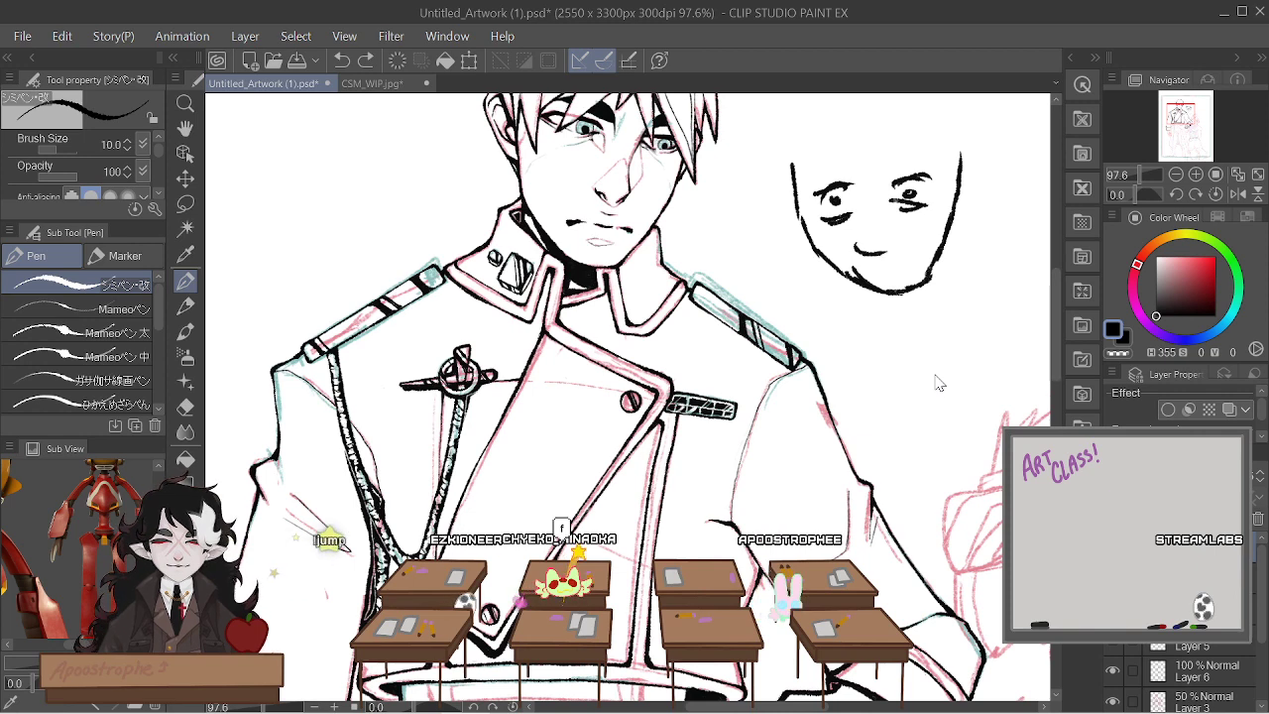
pyautogui.hotkey('ctrl', 'z')
pyautogui.hotkey('ctrl', 'z')
pyautogui.hotkey('ctrl', 'z')
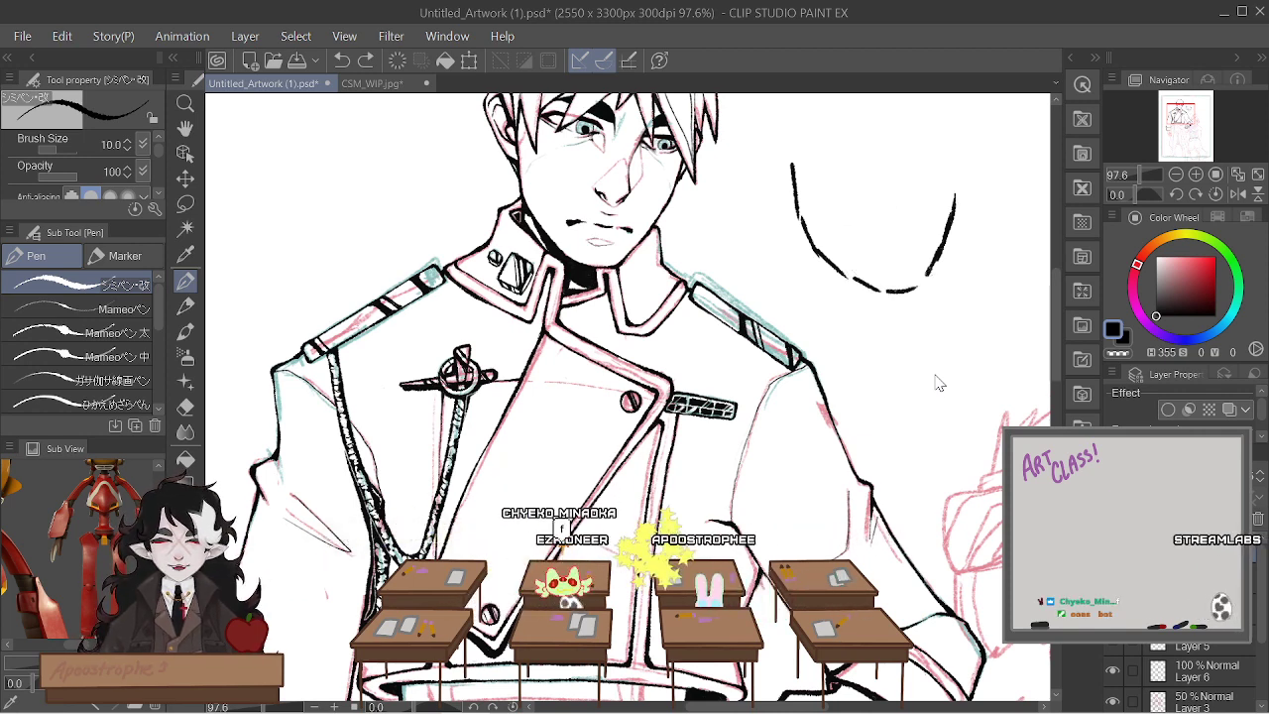
pyautogui.hotkey('ctrl', 'z')
pyautogui.hotkey('ctrl', 'z')
pyautogui.hotkey('ctrl', 'z')
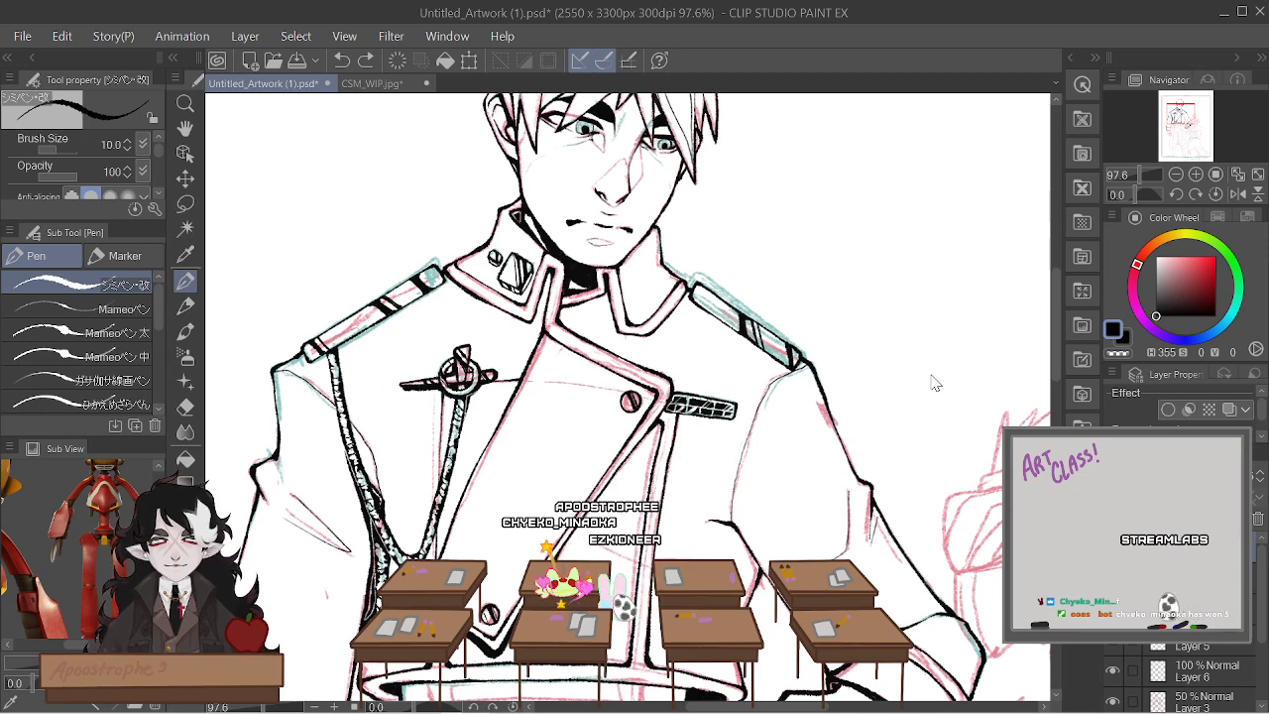
# Show the pen's stabilization setting and test it with long vertical lines and a wavy line beside the figure
pyautogui.scroll(-6, 854, 200)
pyautogui.scroll(3, 948, 205)
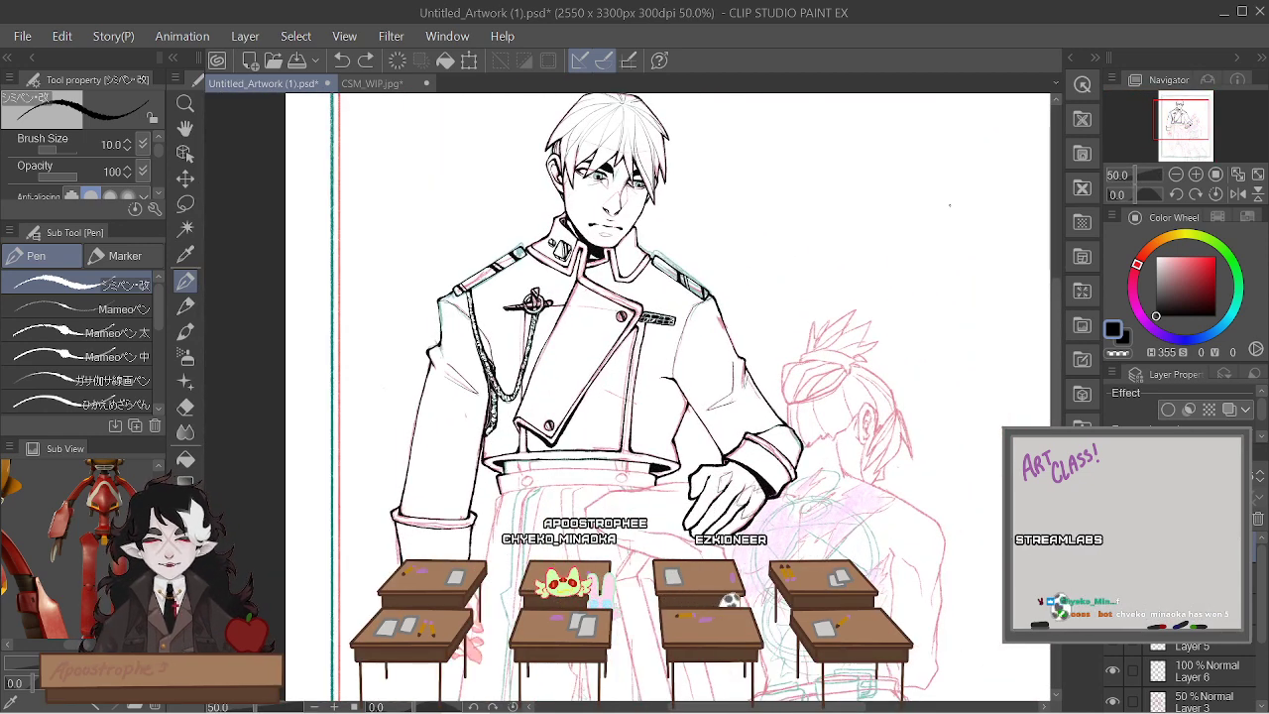
pyautogui.scroll(-4, 160, 167)
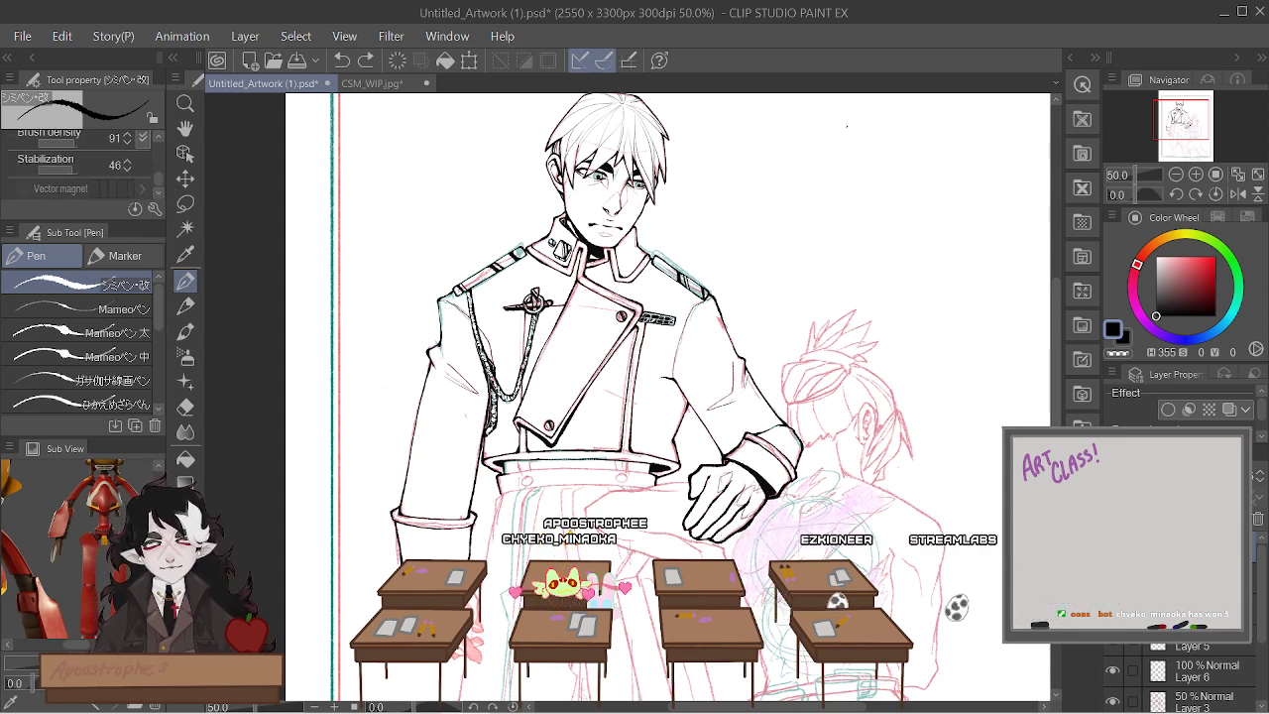
pyautogui.moveTo(838, 319); pyautogui.dragTo(833, 484)
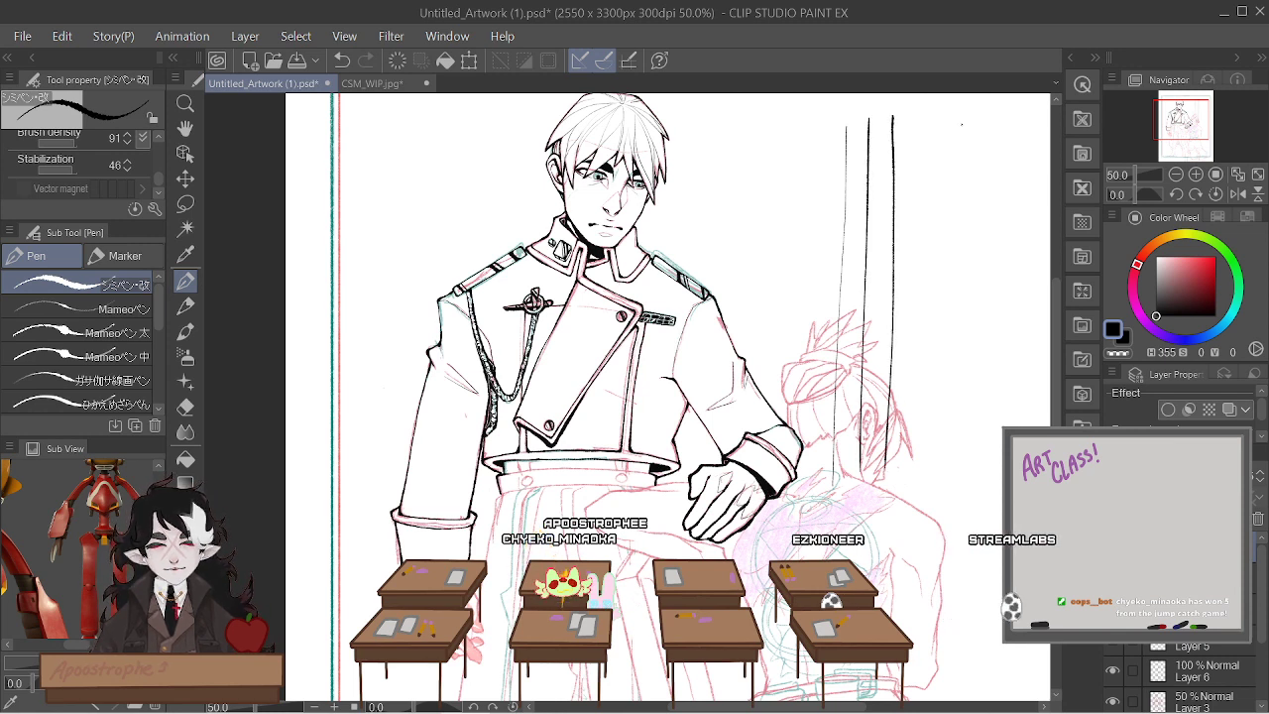
pyautogui.moveTo(999, 132); pyautogui.dragTo(946, 515)
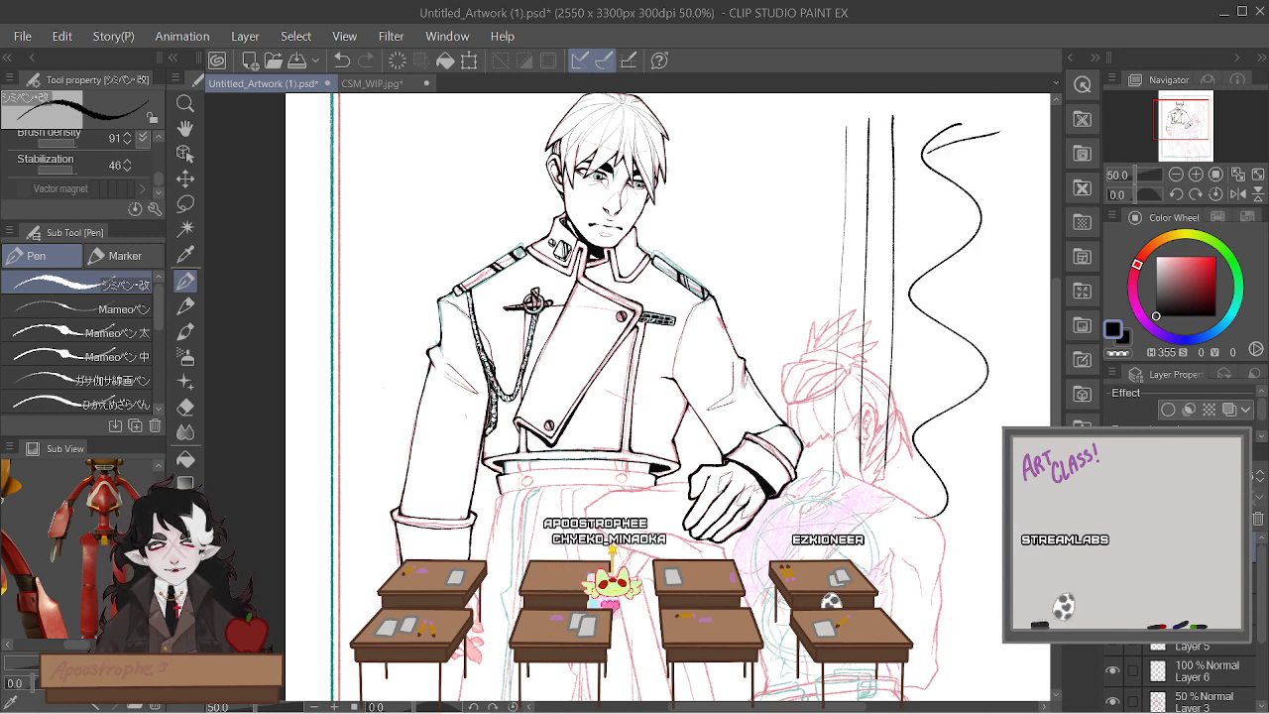
# Undo the vertical and wavy test lines beside the figure
pyautogui.hotkey('ctrl', 'z')
pyautogui.hotkey('ctrl', 'z')
pyautogui.hotkey('ctrl', 'z')
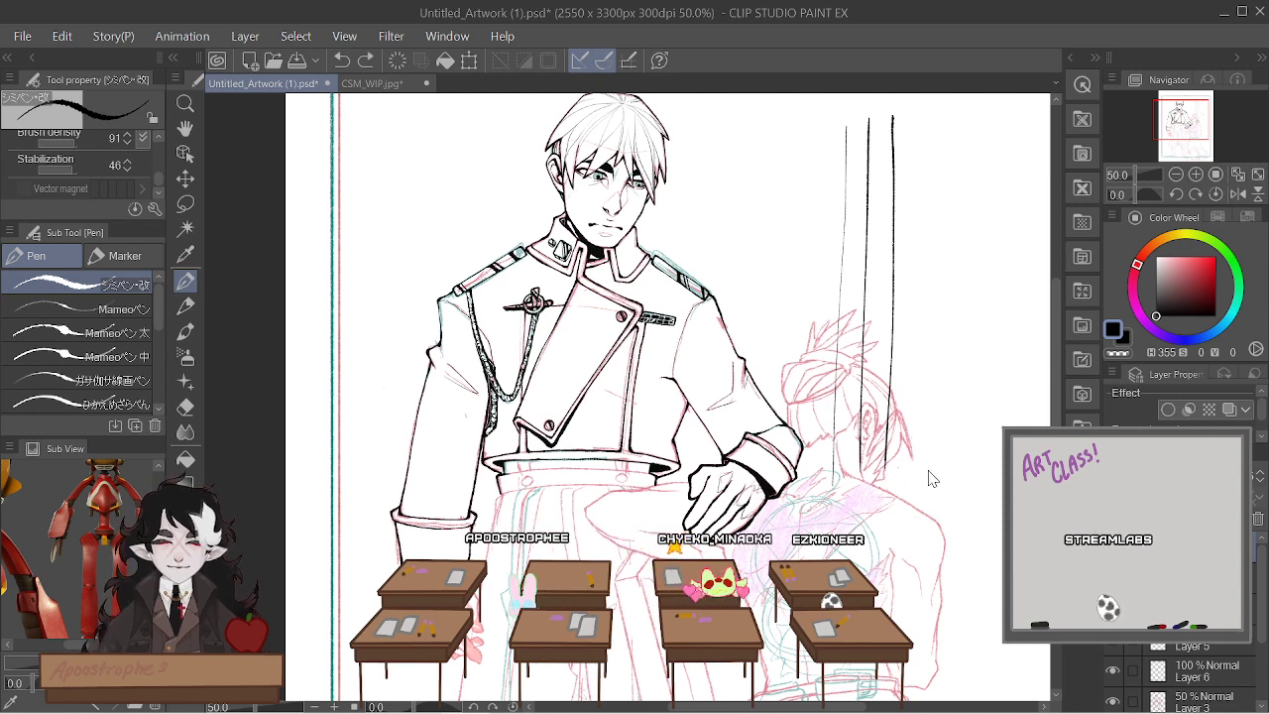
pyautogui.hotkey('ctrl', 'z')
pyautogui.hotkey('ctrl', 'z')
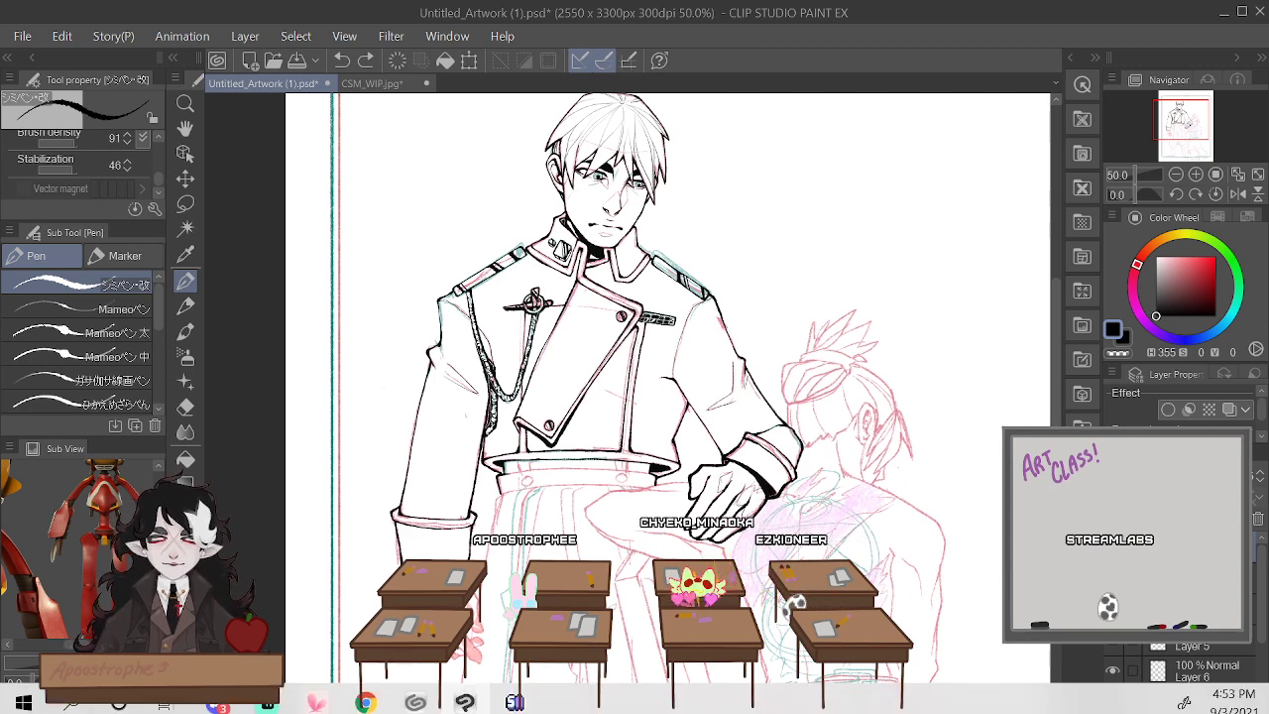
# Examine the whole CSM_WIP.jpg drawing as a line-work reference, and return to the figure in Untitled_Artwork
pyautogui.scroll(-1, 730, 395)
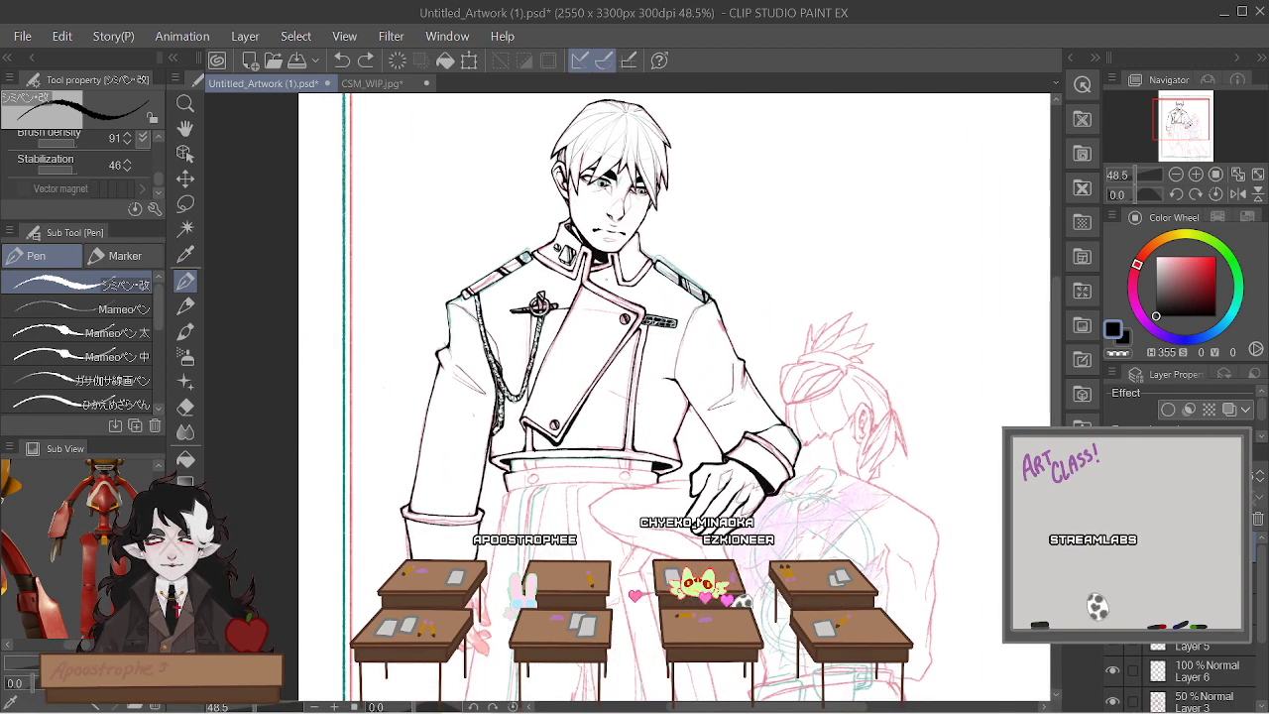
pyautogui.click(395, 84)
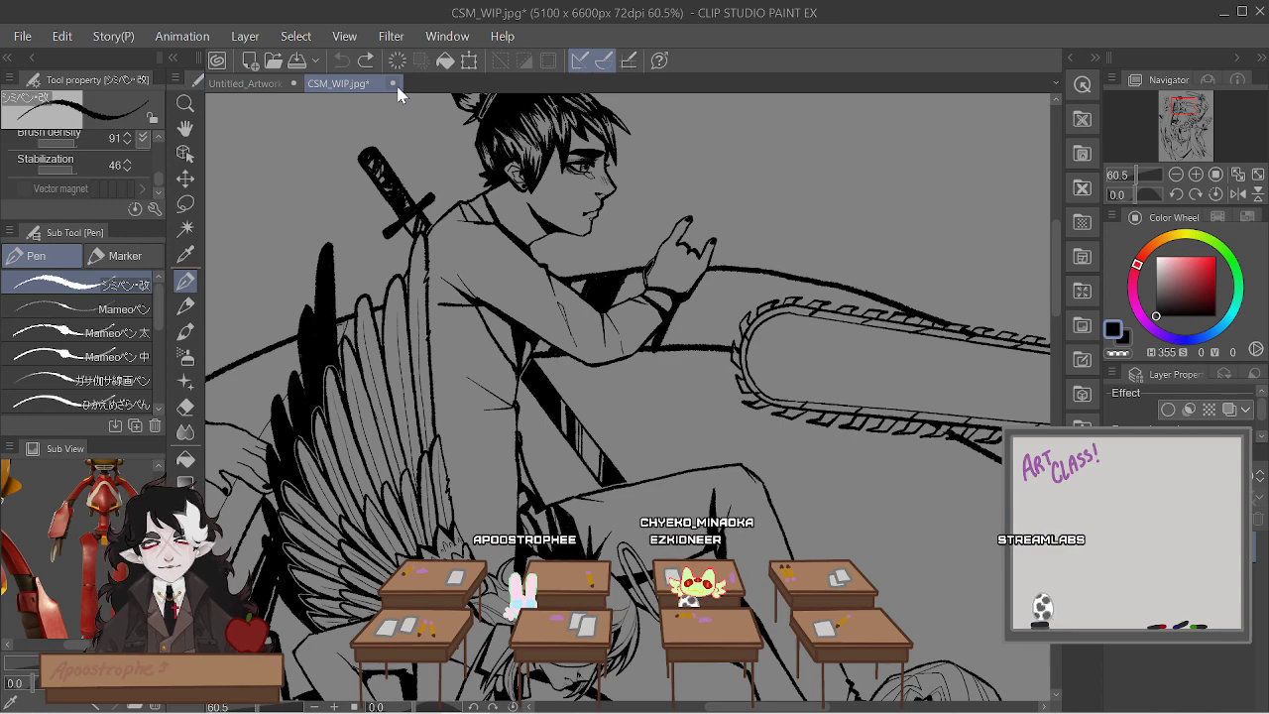
pyautogui.scroll(-8, 330, 220)
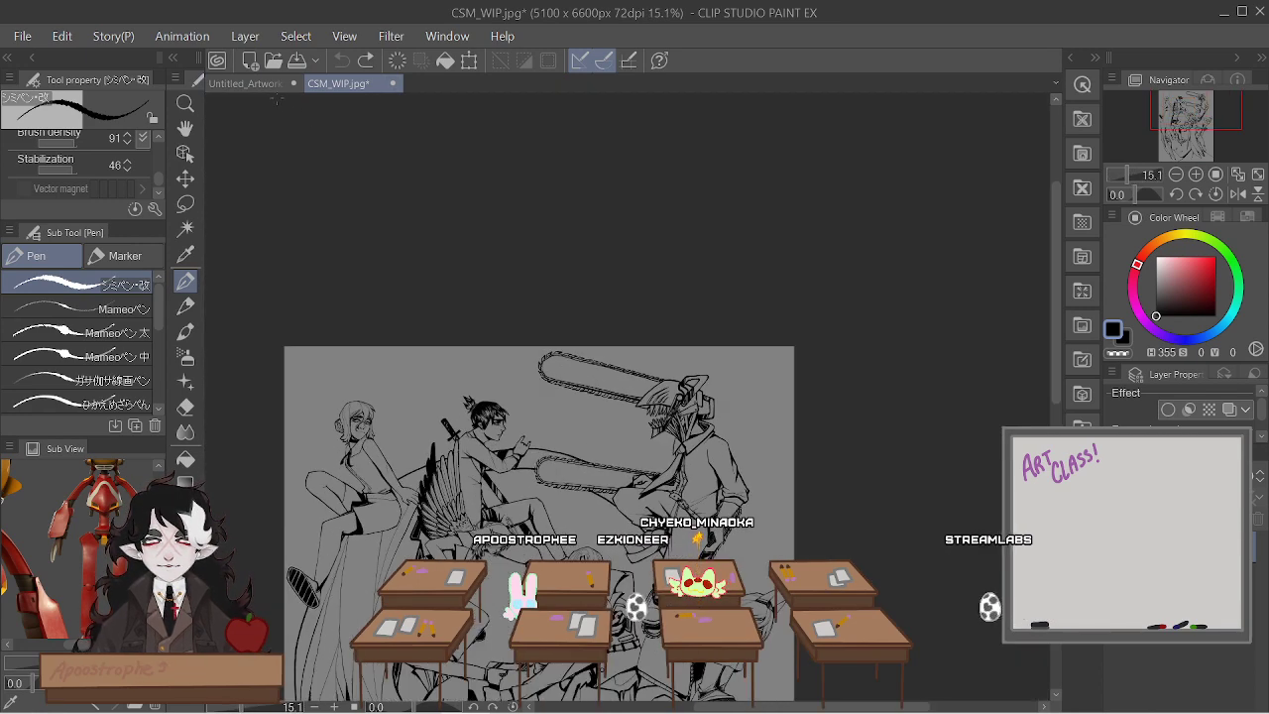
pyautogui.click(250, 84)
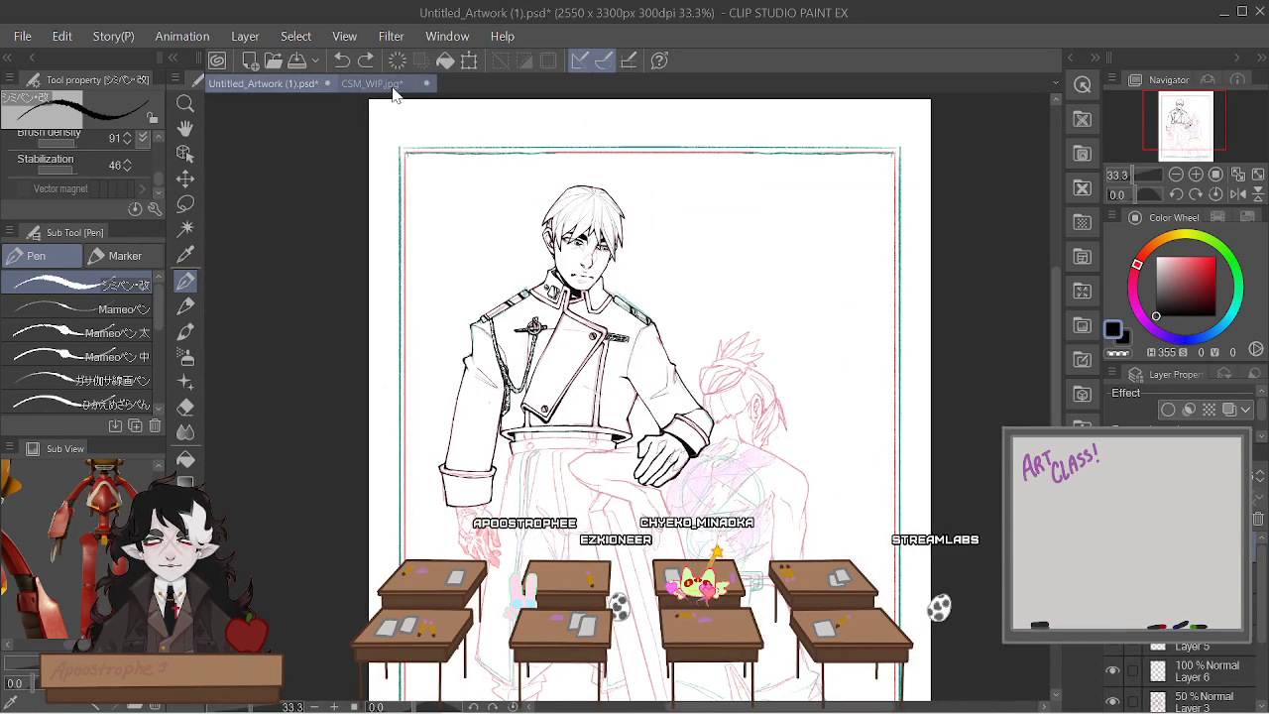
pyautogui.click(393, 87)
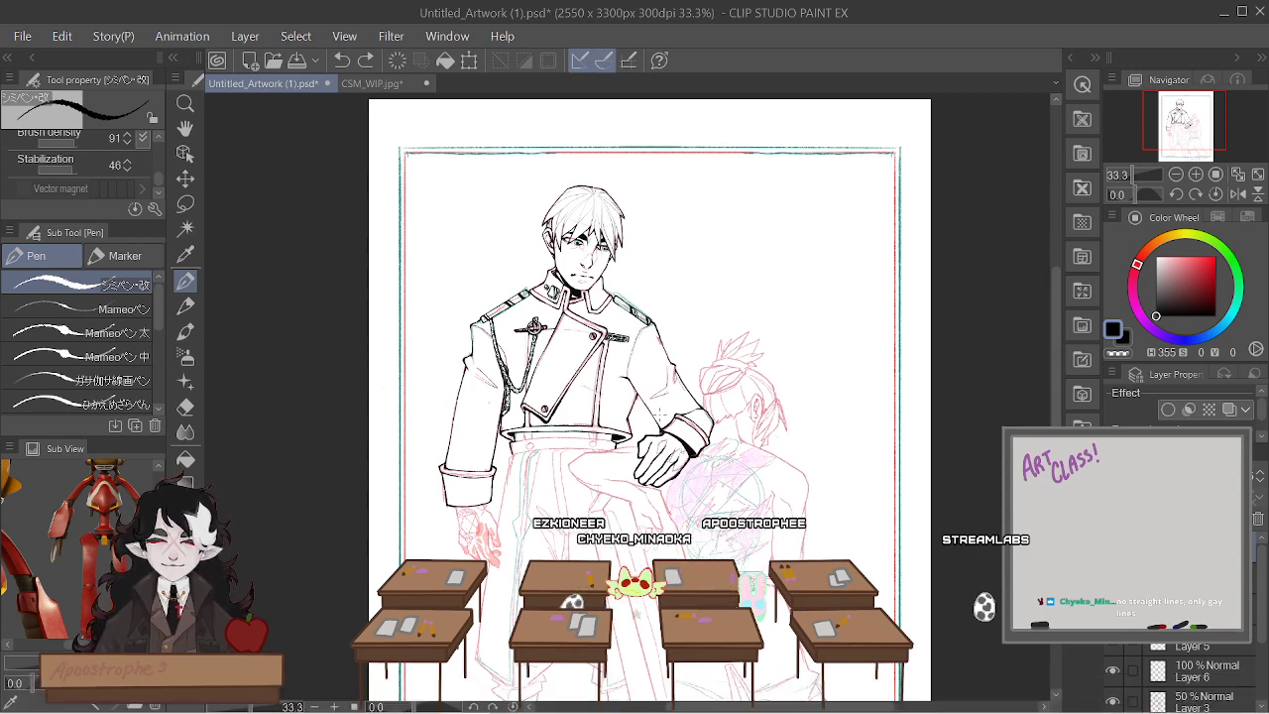
pyautogui.scroll(-1, 649, 399)
pyautogui.scroll(2, 594, 406)
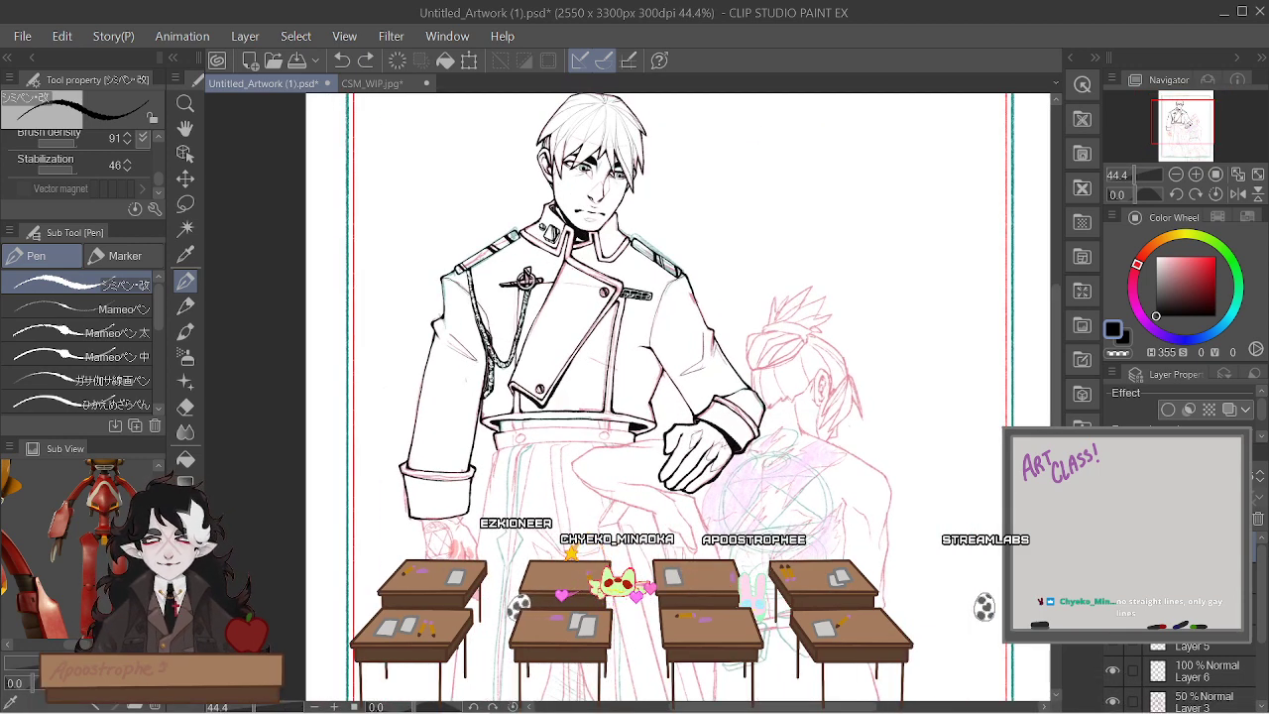